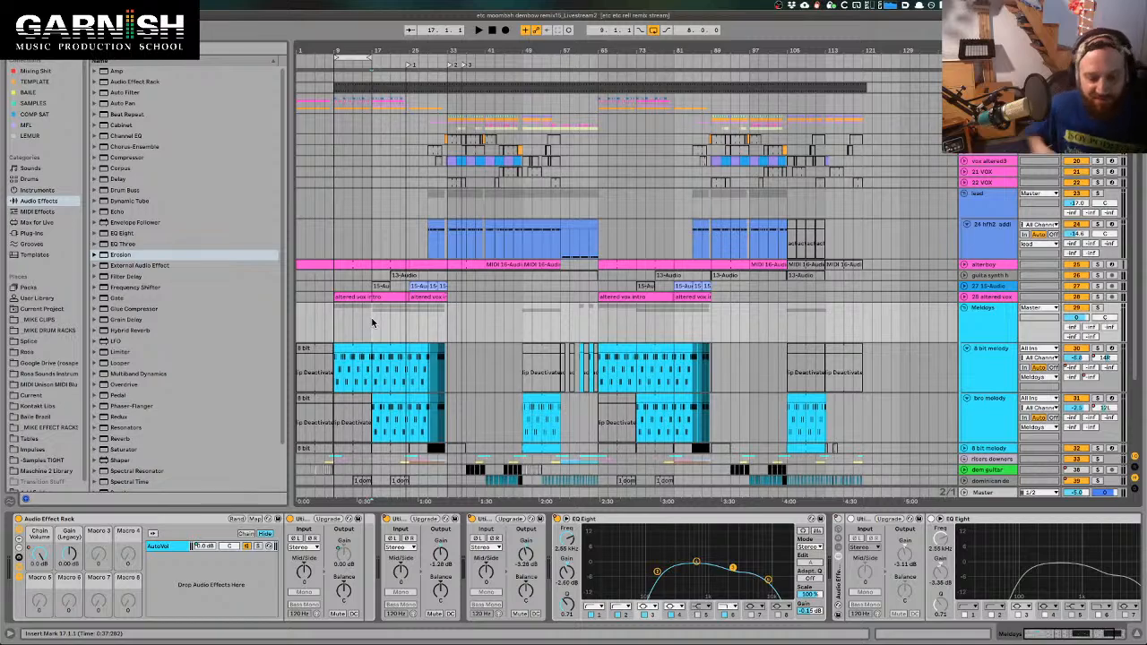
Switch to the browser and check the Restream event page and its chat for the live stream
{"action": "key", "text": "ctrl+Up"}
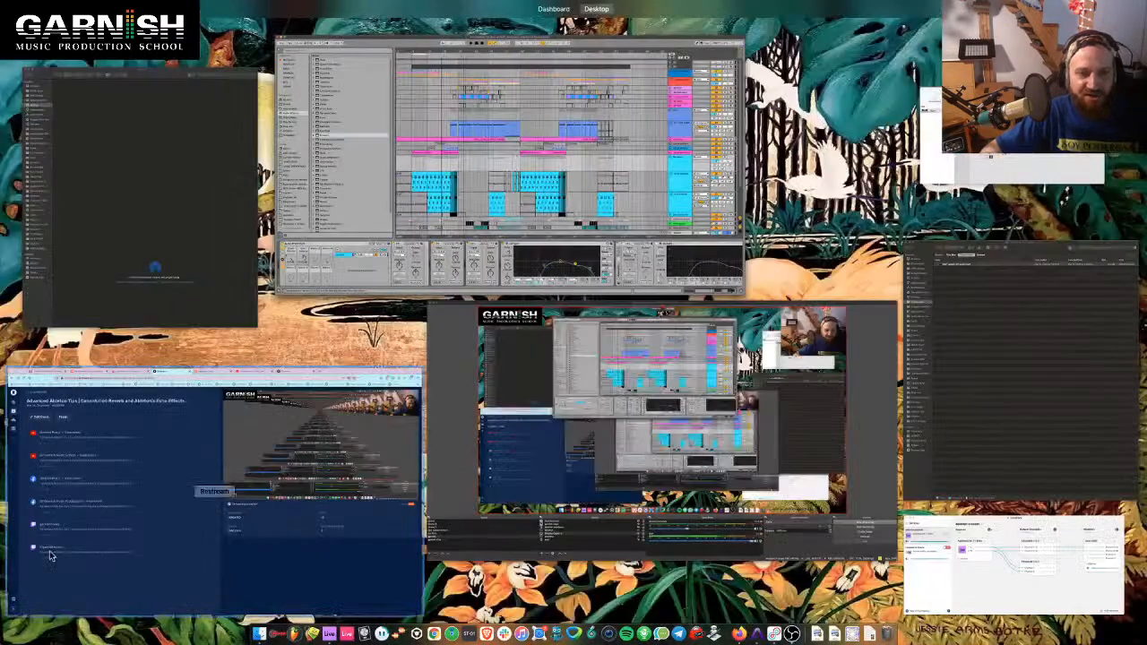
{"action": "left_click", "coordinate": [326, 437]}
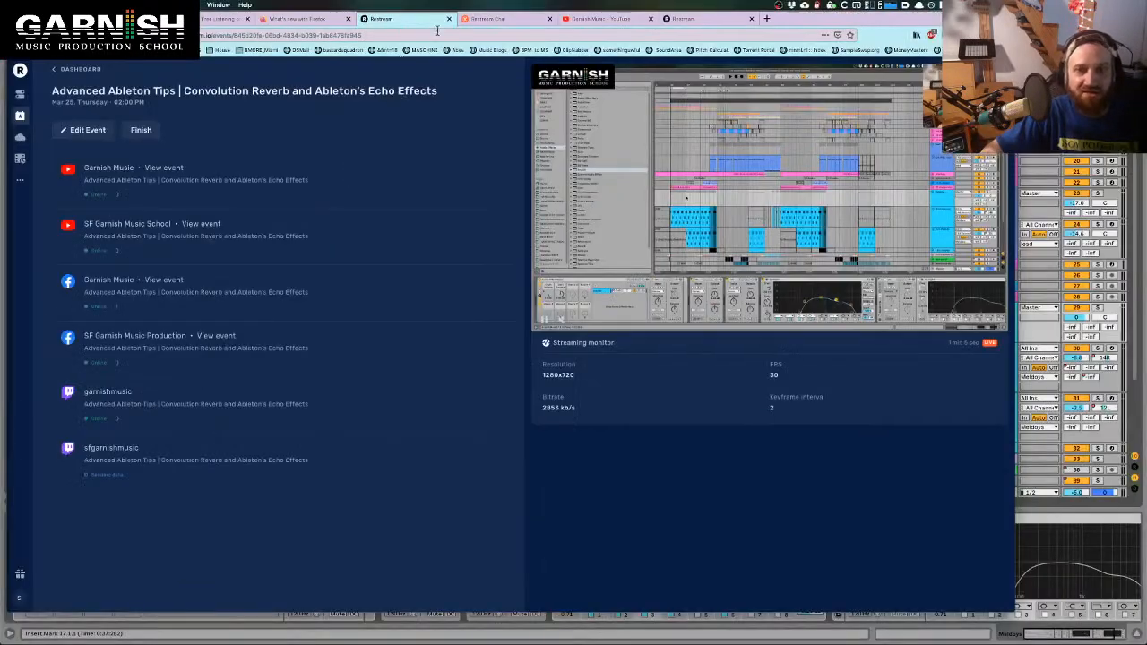
{"action": "left_click", "coordinate": [507, 20]}
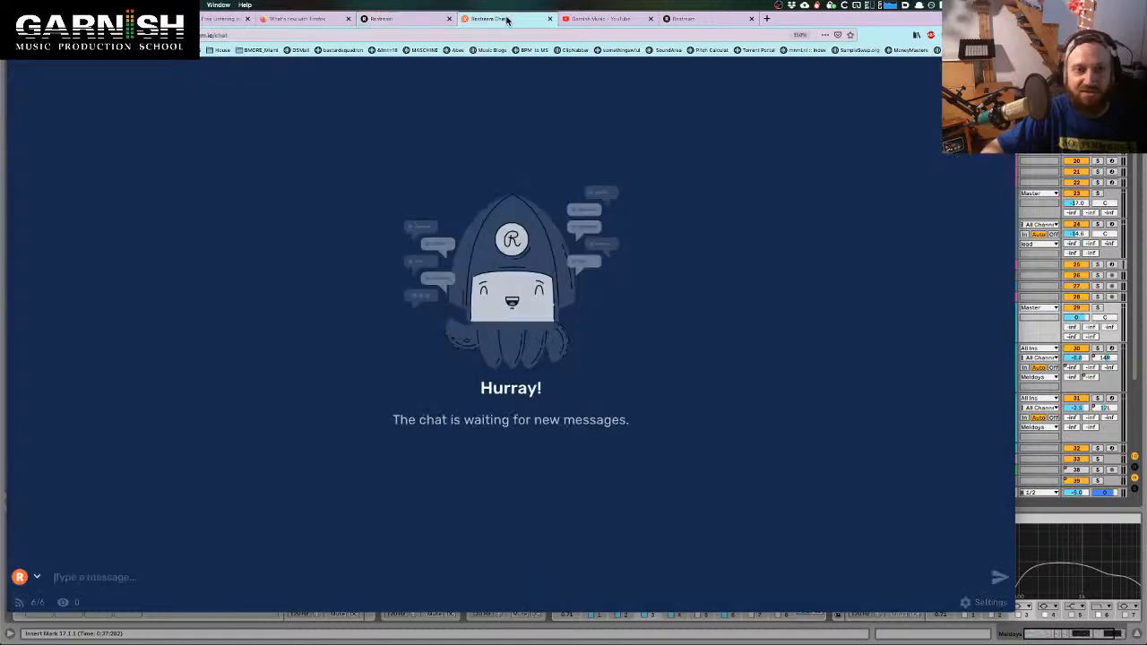
Open the "Advanced Ableton Tips | Convolution Reverb and Ableton's Echo Effects" live stream from the Garnish Music channel's videos on YouTube
{"action": "left_click", "coordinate": [602, 19]}
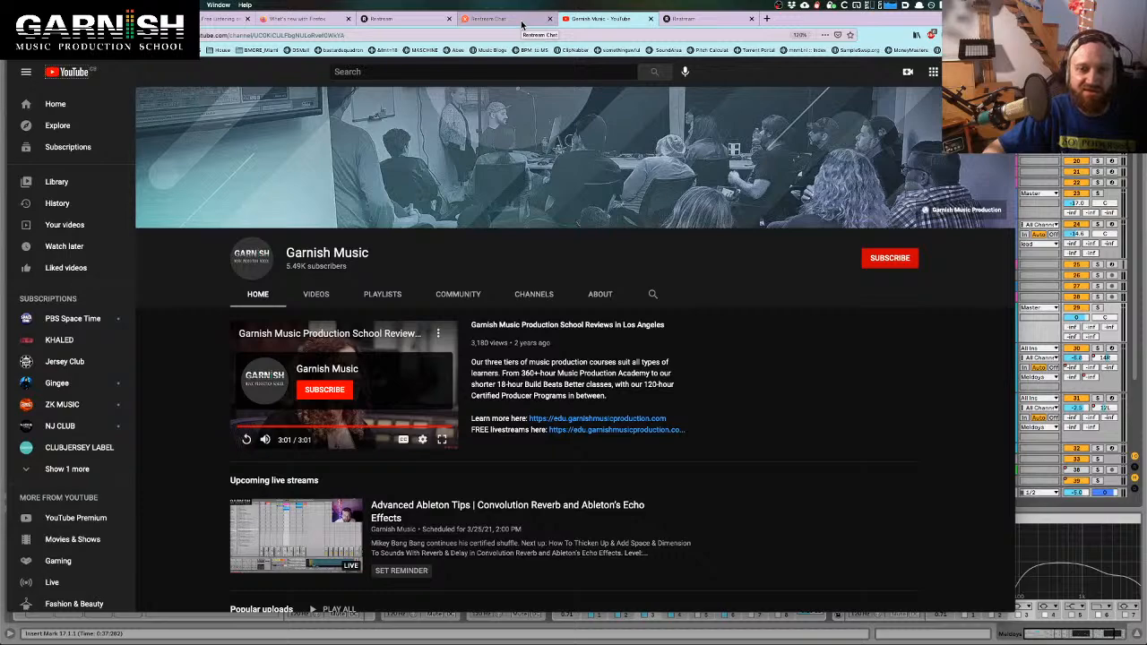
{"action": "scroll", "coordinate": [454, 475], "scroll_direction": "down", "scroll_amount": 2}
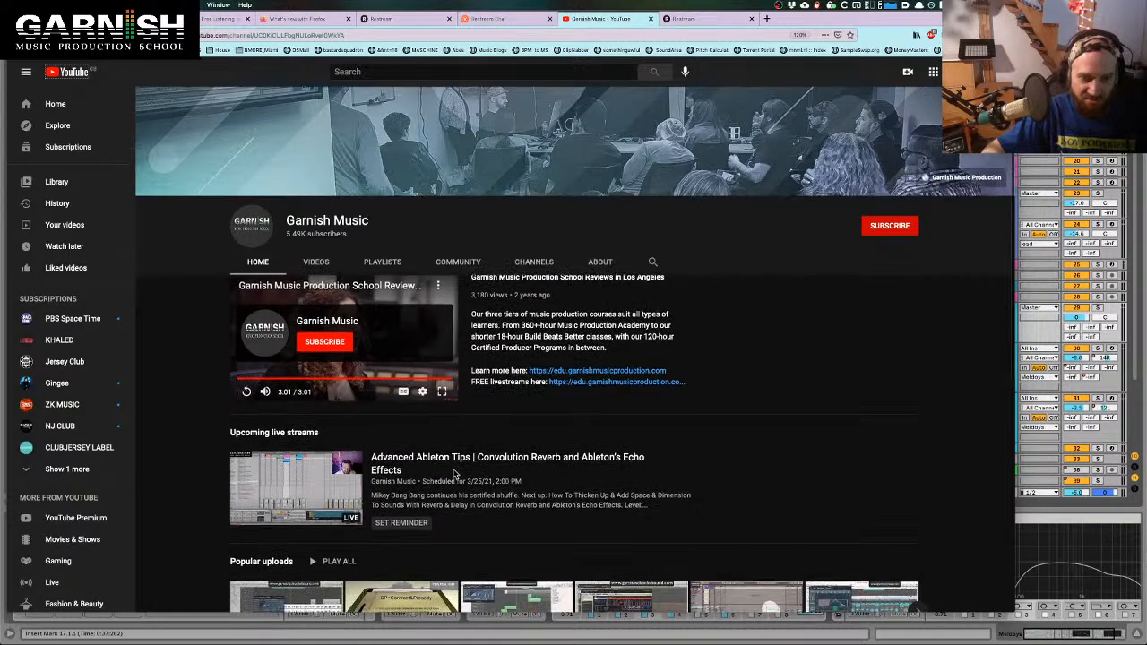
{"action": "scroll", "coordinate": [454, 474], "scroll_direction": "up", "scroll_amount": 2}
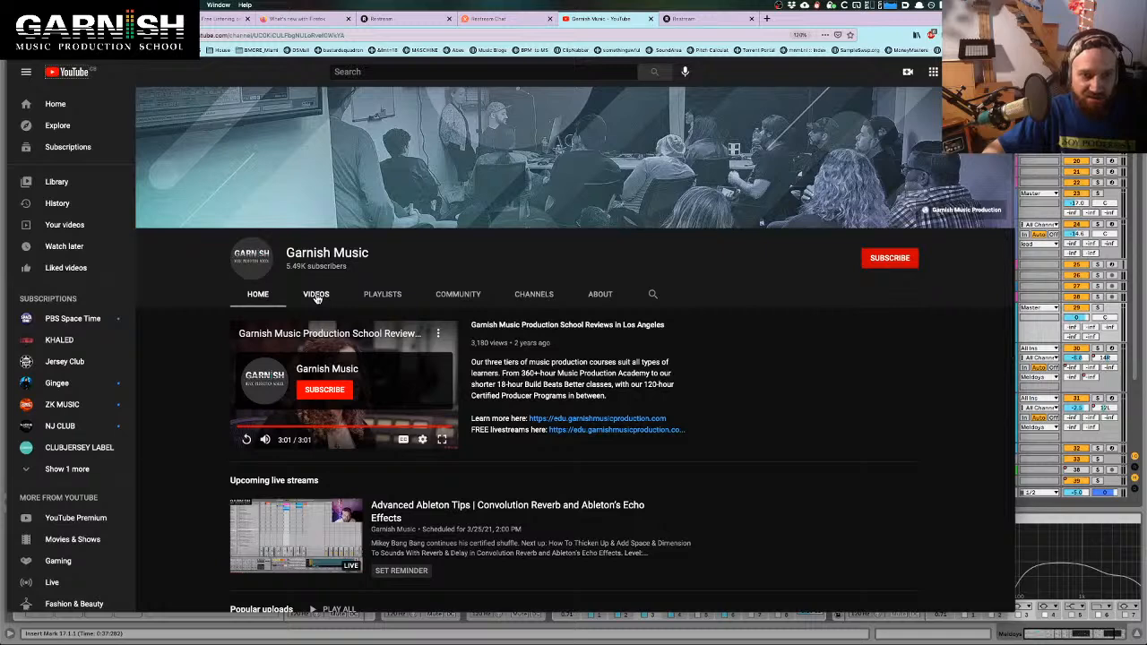
{"action": "left_click", "coordinate": [316, 295]}
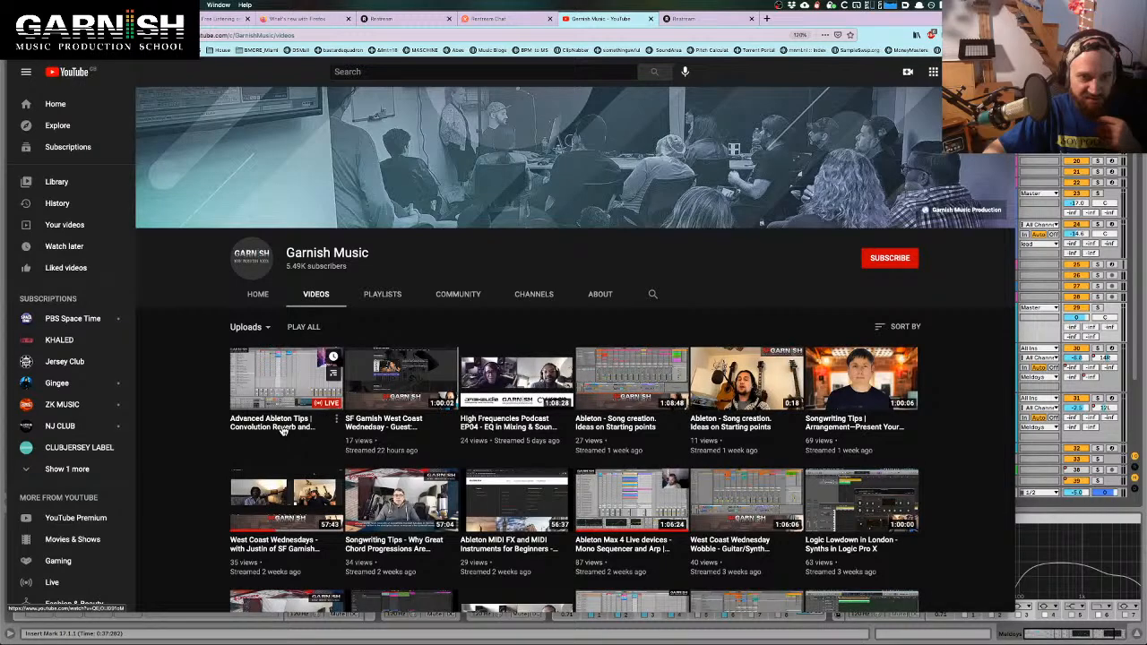
{"action": "left_click", "coordinate": [282, 430]}
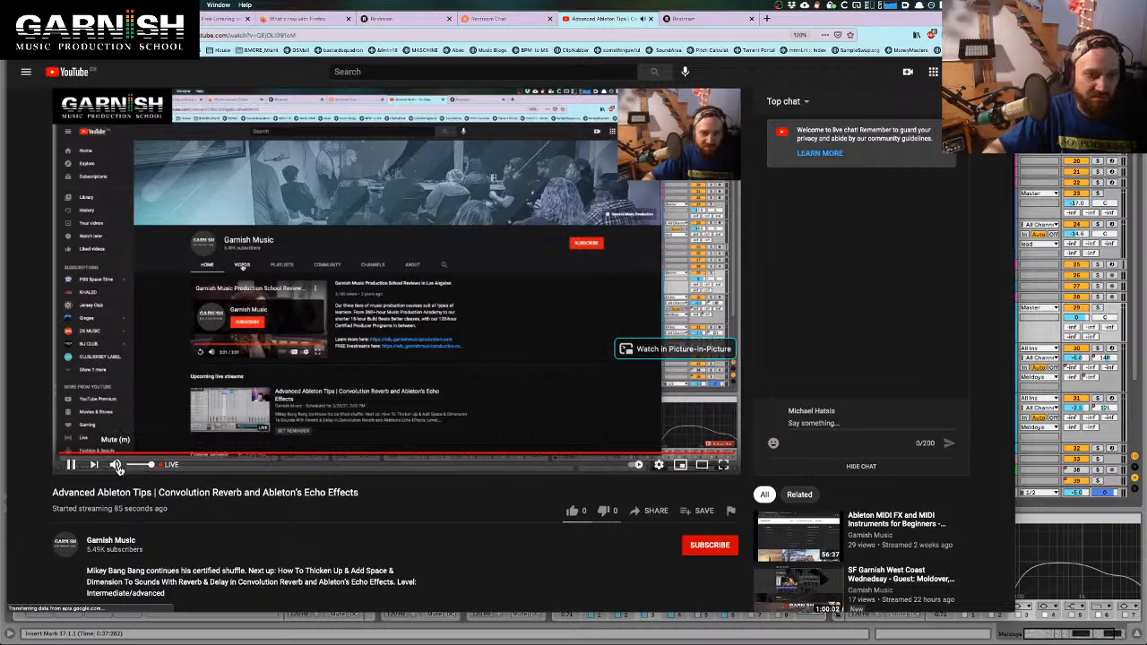
Switch back to Ableton Live and hide the device view and the browser to enlarge the arrangement
{"action": "key", "text": "ctrl+Up"}
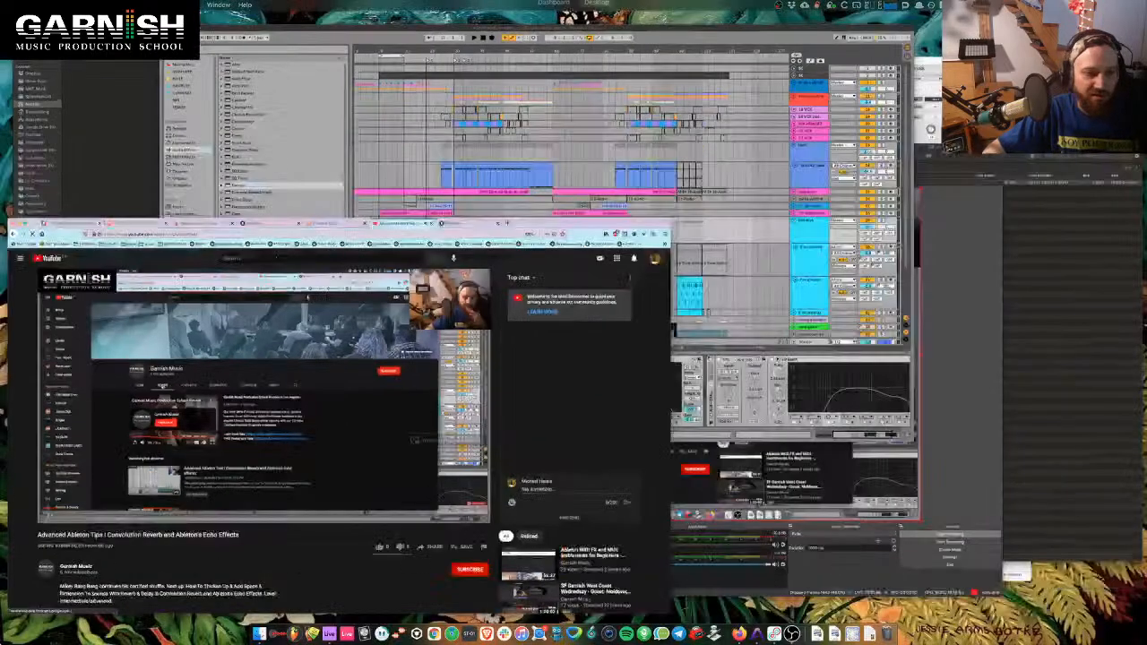
{"action": "left_click", "coordinate": [423, 203]}
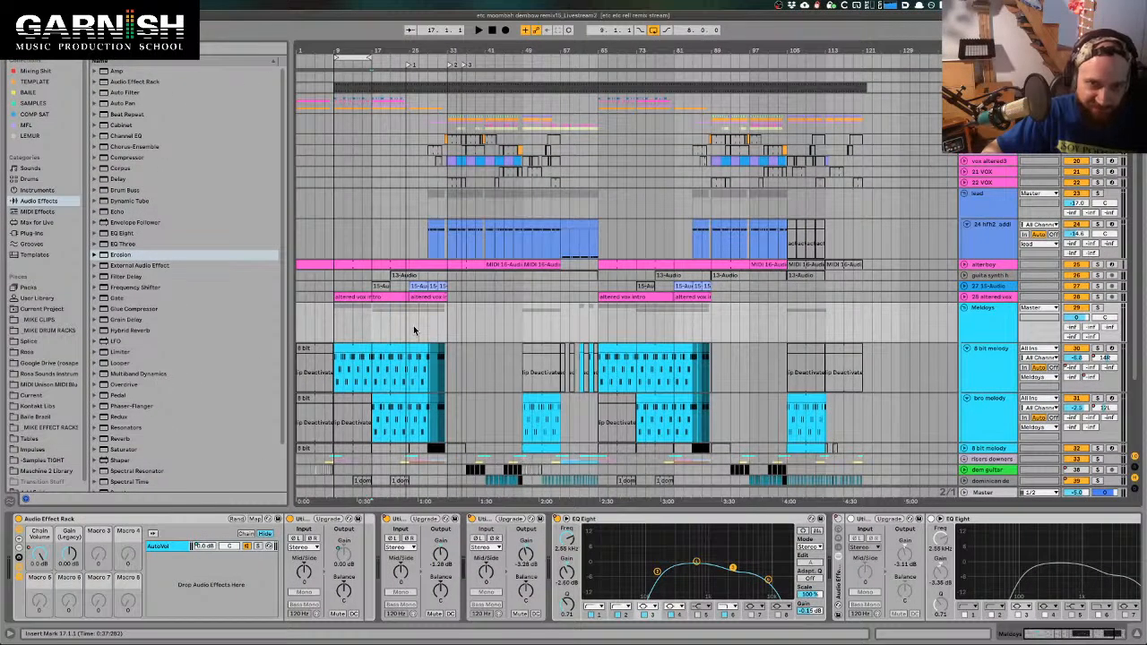
{"action": "left_click_drag", "start_coordinate": [373, 327], "coordinate": [419, 329]}
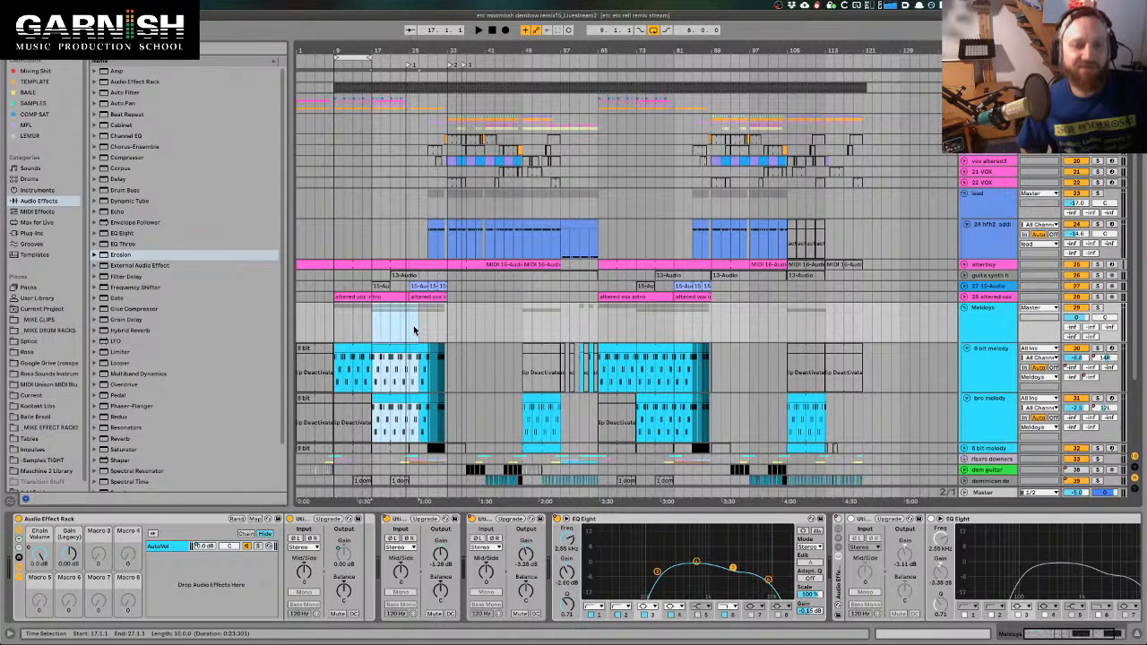
{"action": "scroll", "coordinate": [604, 336], "scroll_direction": "down", "scroll_amount": 5}
{"action": "key", "text": "alt+super+l"}
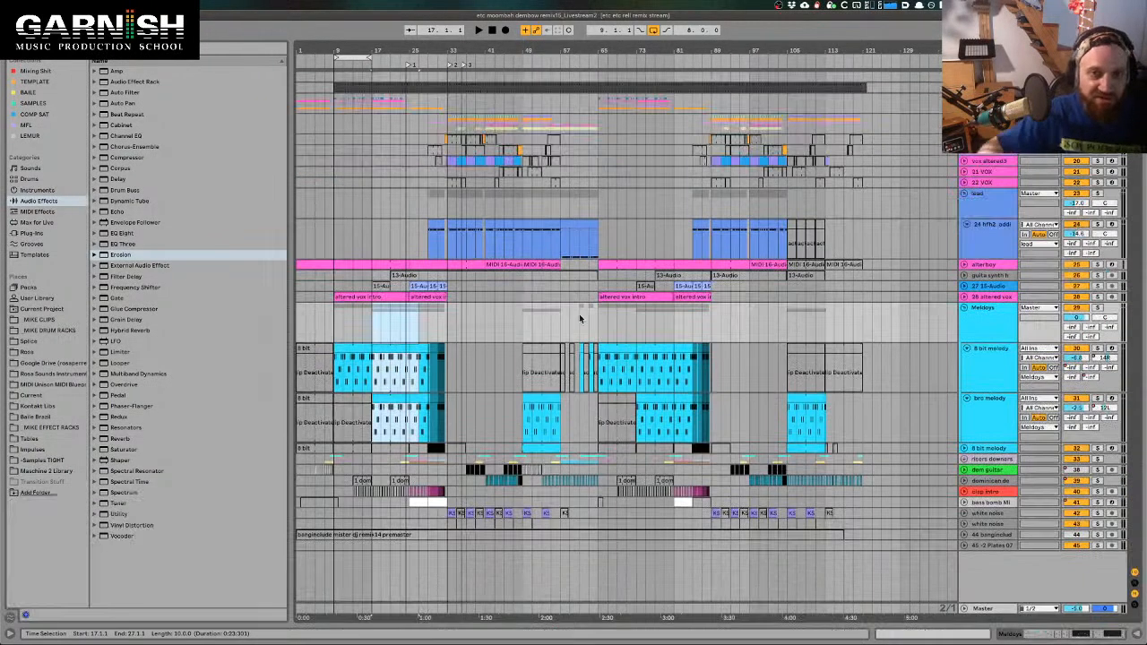
{"action": "left_click", "coordinate": [10, 48]}
{"action": "left_click_drag", "start_coordinate": [42, 51], "coordinate": [45, 70]}
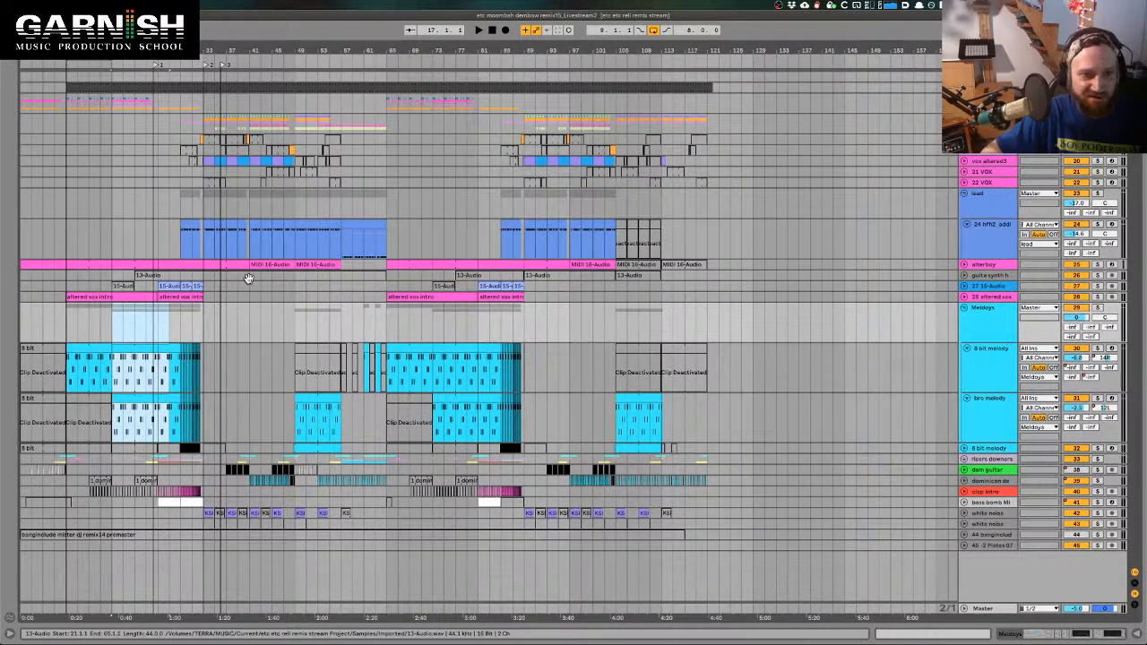
Play the full mix from bar 17 with the Meldoys group unsoloed, raising the system volume, and stop playback
{"action": "left_click", "coordinate": [203, 343]}
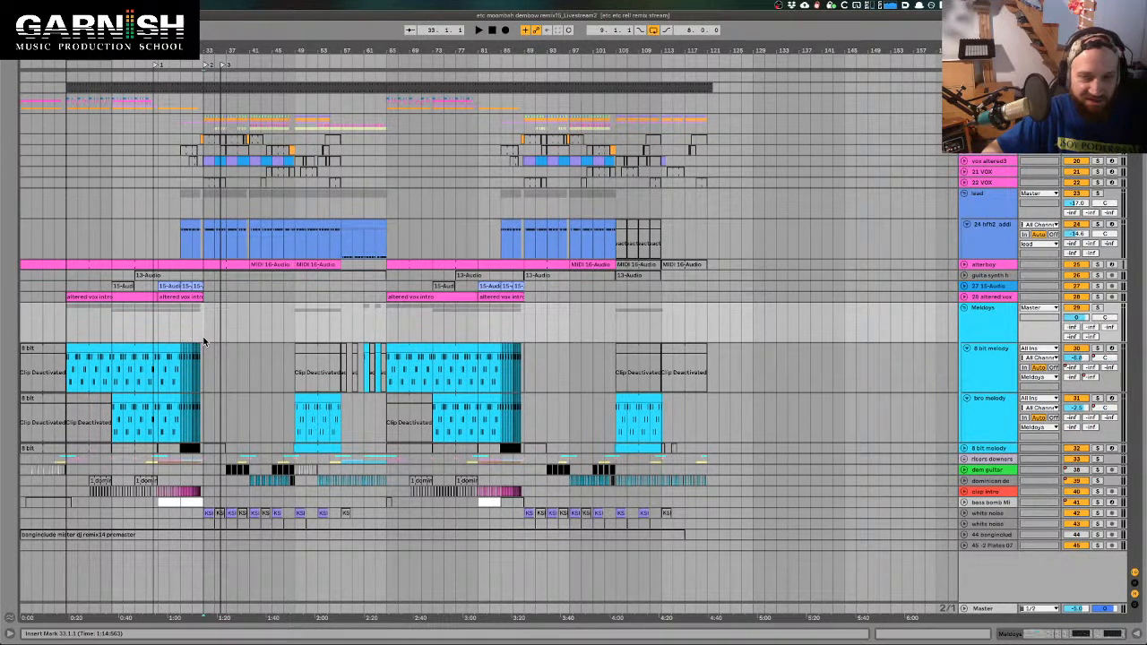
{"action": "left_click", "coordinate": [111, 339]}
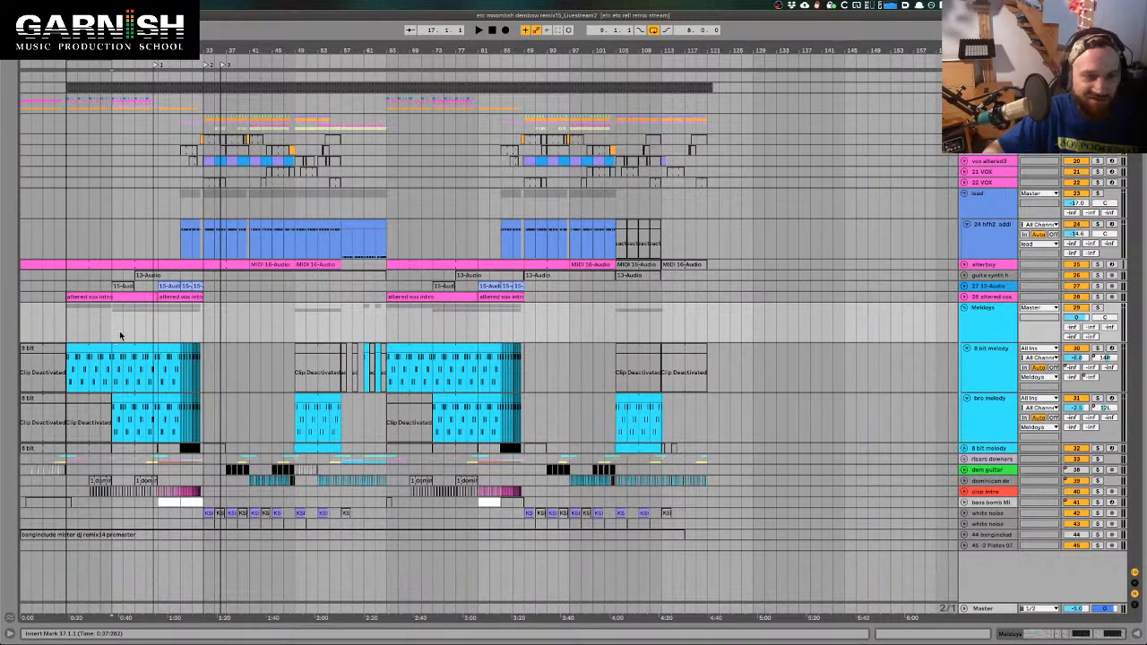
{"action": "left_click", "coordinate": [1097, 308]}
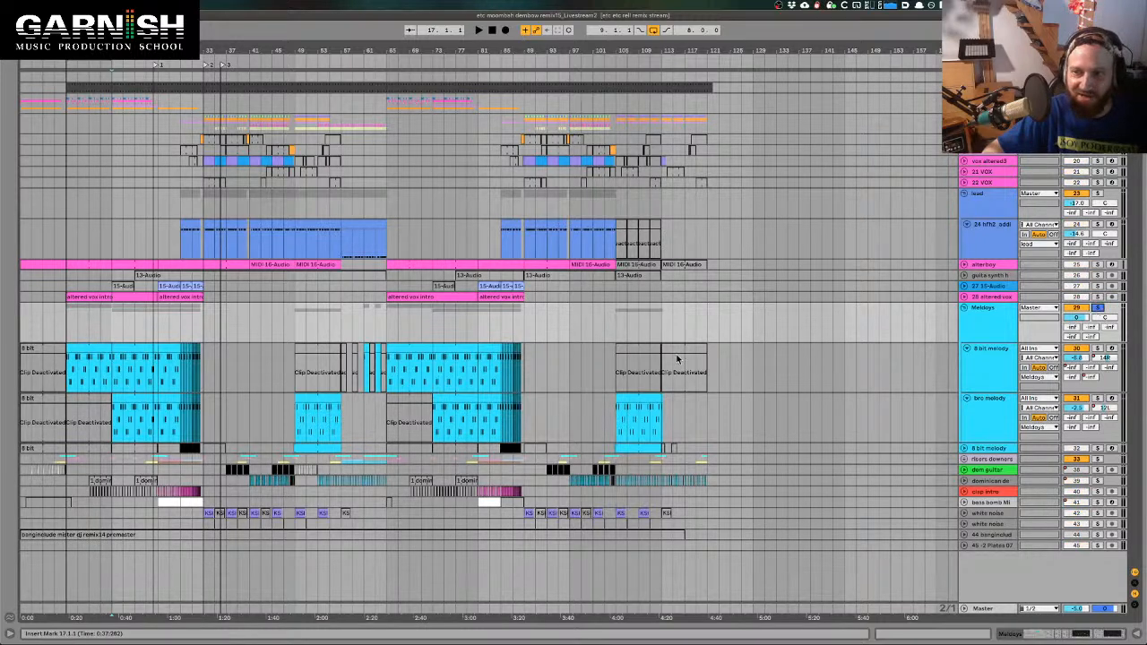
{"action": "left_click", "coordinate": [1099, 308]}
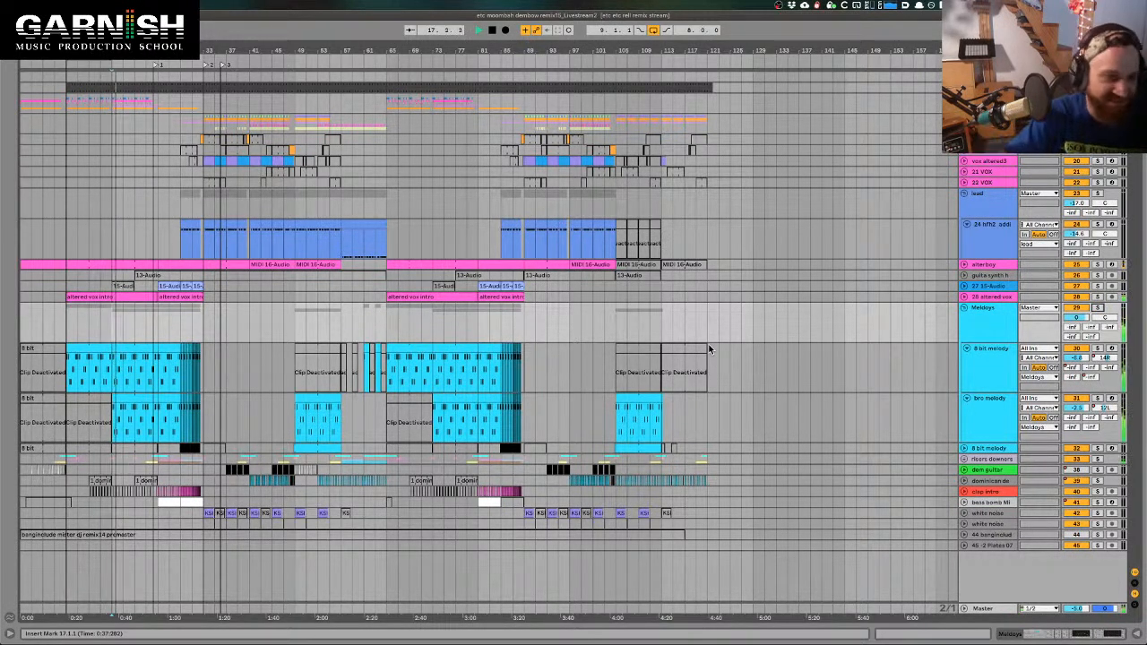
{"action": "key", "text": "XF86AudioRaiseVolume"}
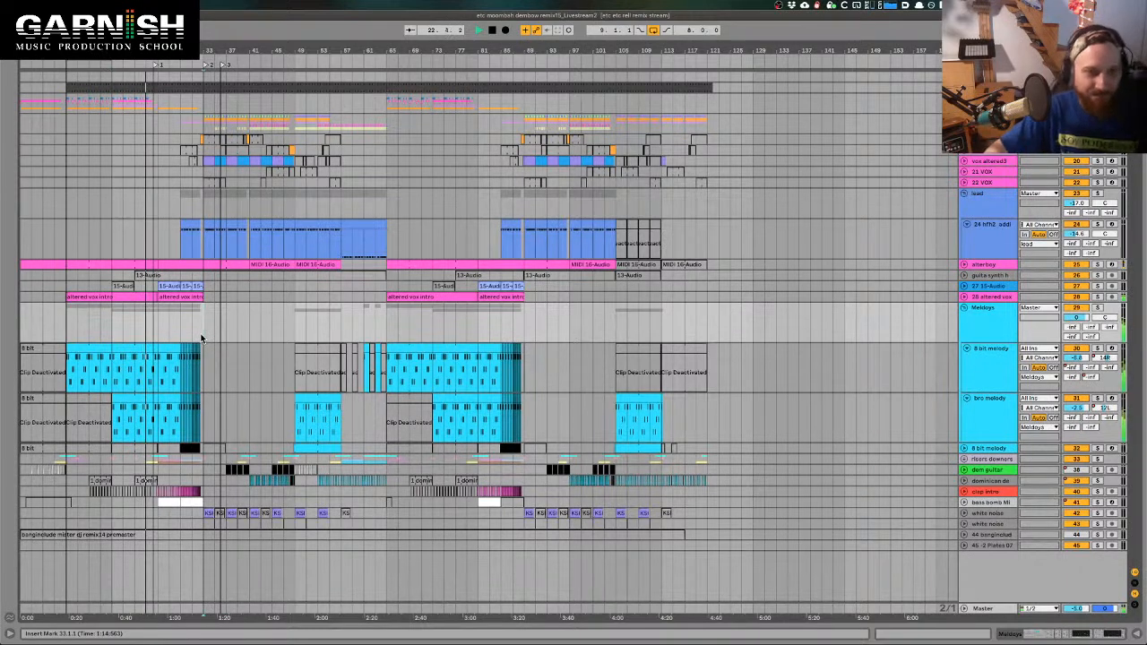
{"action": "key", "text": "space"}
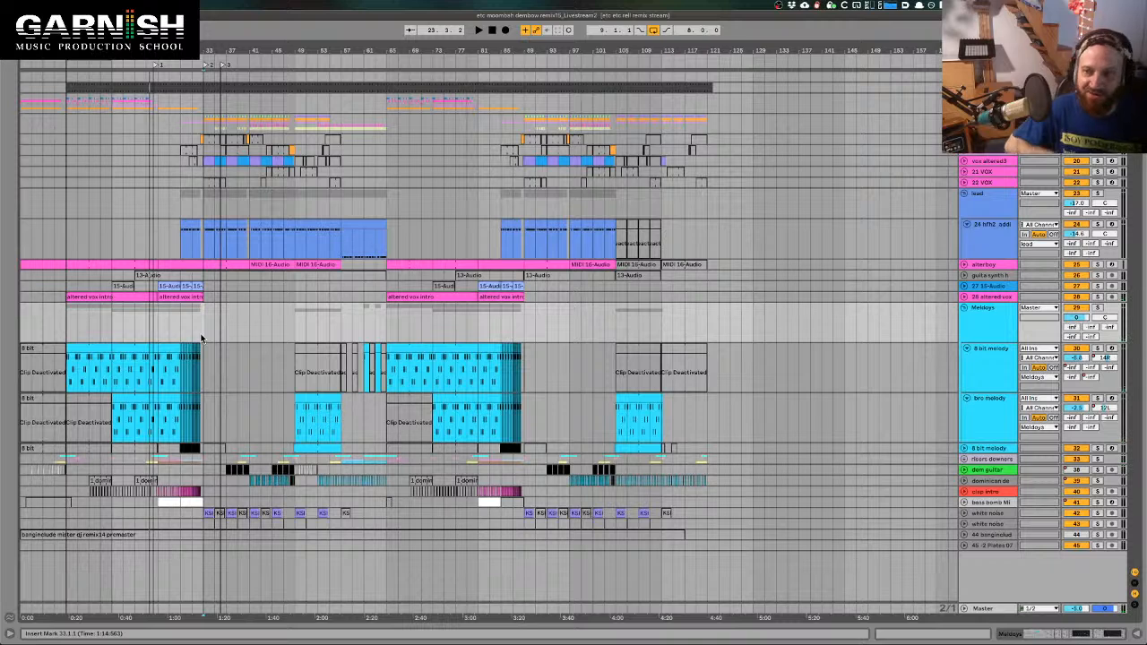
Open the clip at bar 33 on track 24 in the lead group and examine that track's device chain
{"action": "left_click", "coordinate": [202, 338]}
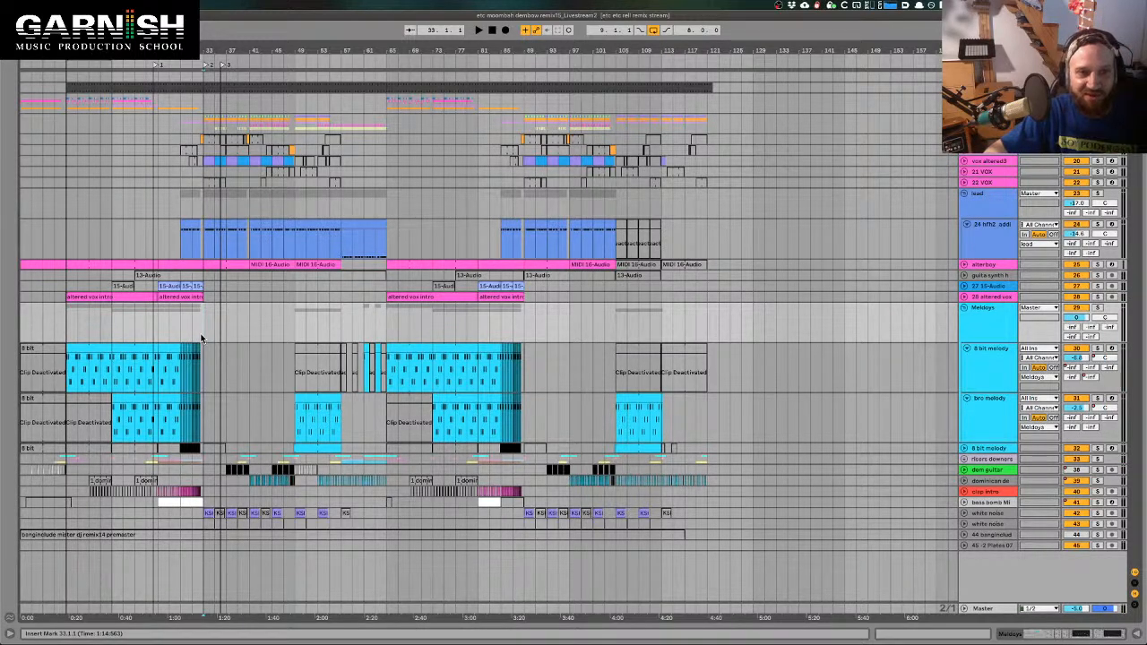
{"action": "left_click", "coordinate": [208, 223]}
{"action": "double_click", "coordinate": [208, 223]}
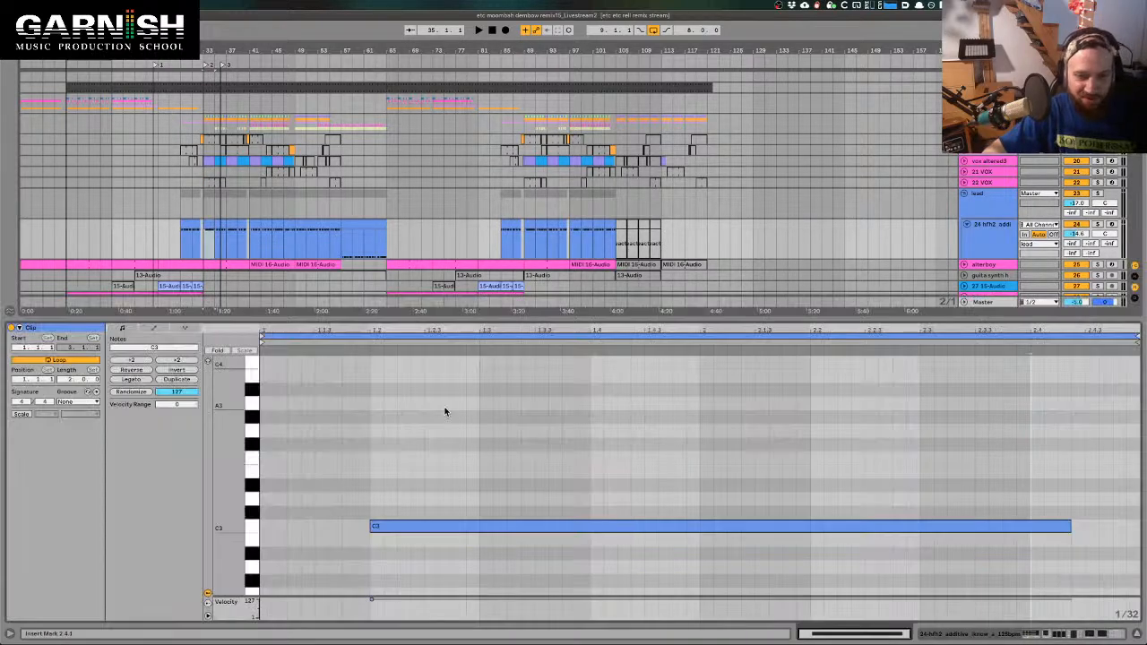
{"action": "key", "text": "shift+Tab"}
{"action": "scroll", "coordinate": [603, 561], "scroll_direction": "right", "scroll_amount": 10}
{"action": "scroll", "coordinate": [603, 560], "scroll_direction": "right", "scroll_amount": 4}
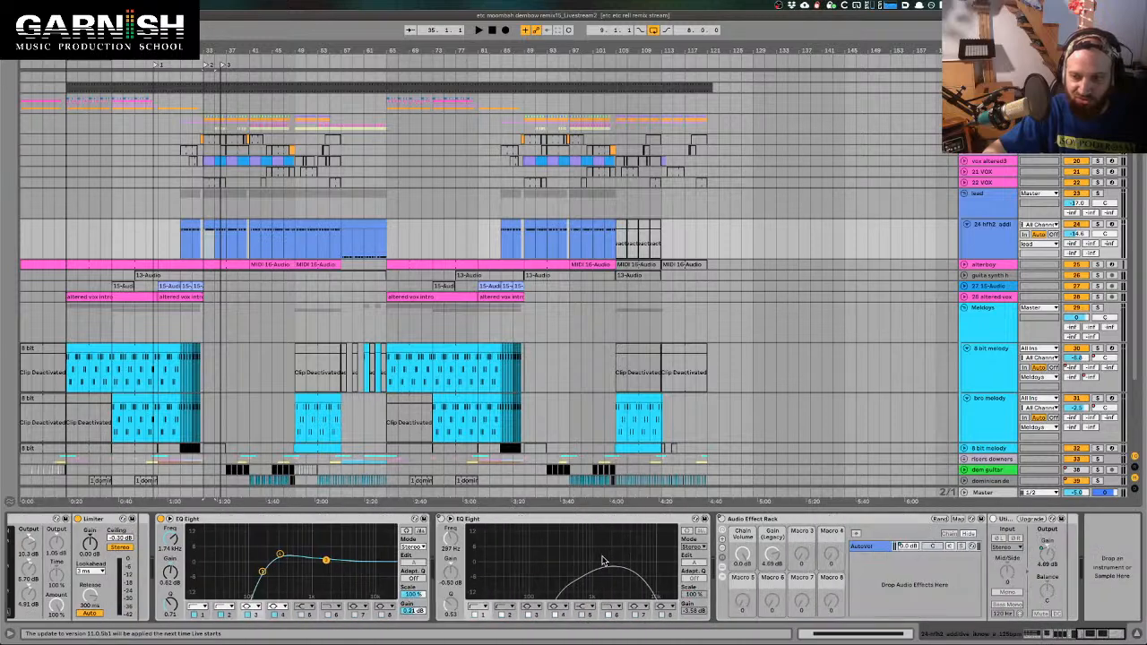
{"action": "scroll", "coordinate": [558, 573], "scroll_direction": "left", "scroll_amount": 5}
{"action": "scroll", "coordinate": [557, 574], "scroll_direction": "left", "scroll_amount": 15}
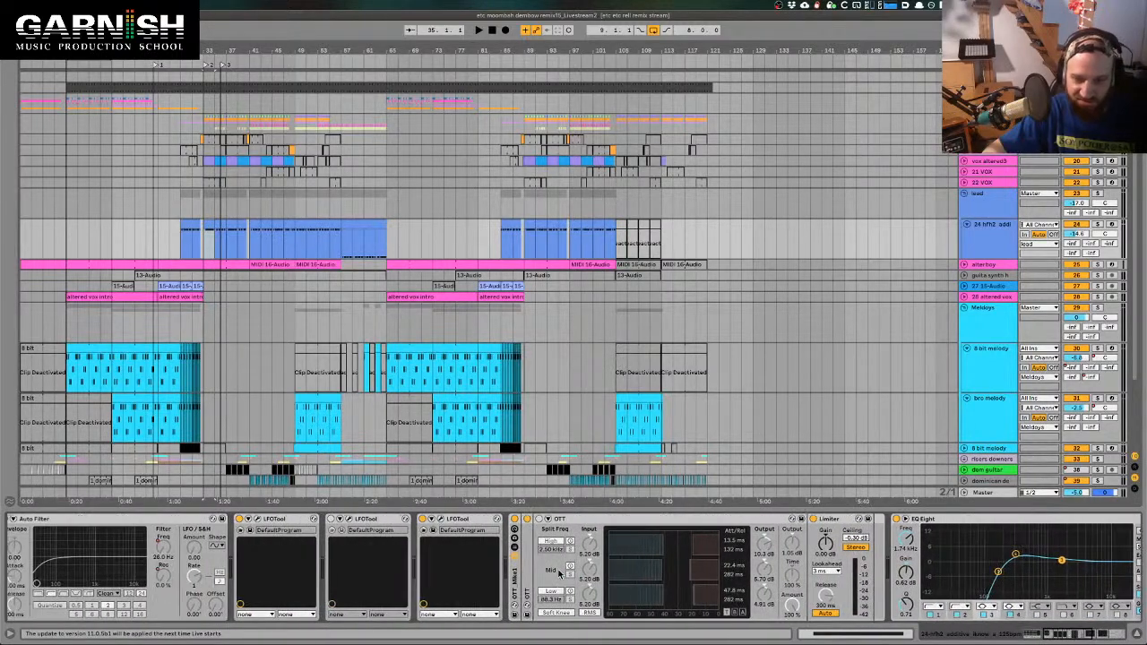
Play the lead section from bar 33
{"action": "key", "text": "space"}
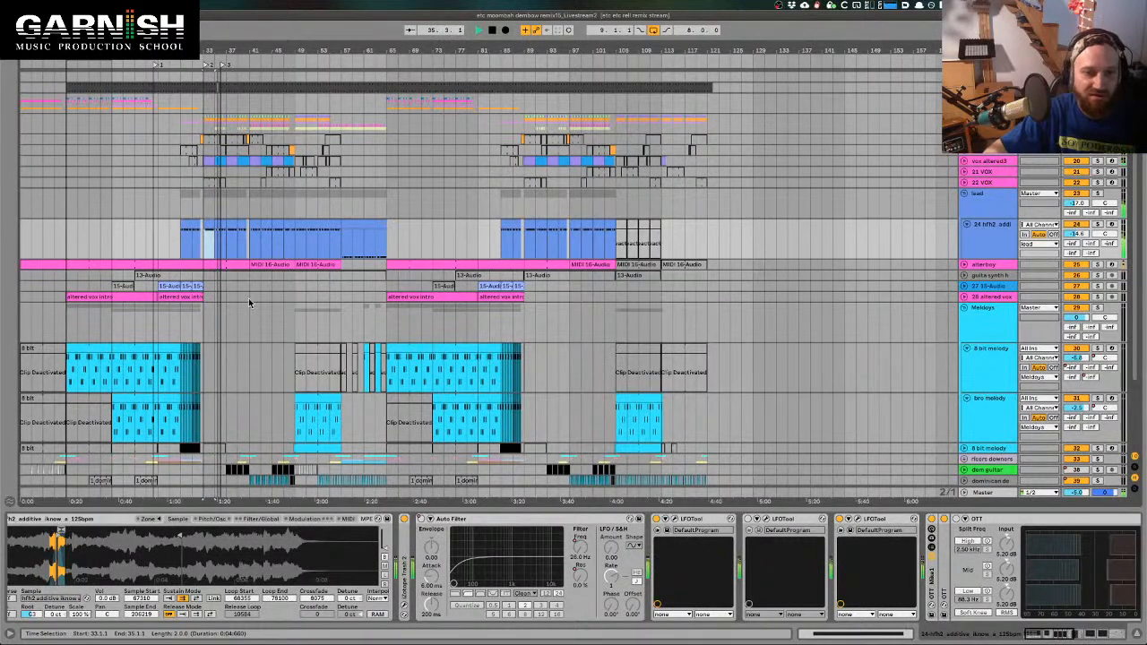
{"action": "scroll", "coordinate": [249, 303], "scroll_direction": "down", "scroll_amount": 4}
{"action": "scroll", "coordinate": [249, 302], "scroll_direction": "up", "scroll_amount": 4}
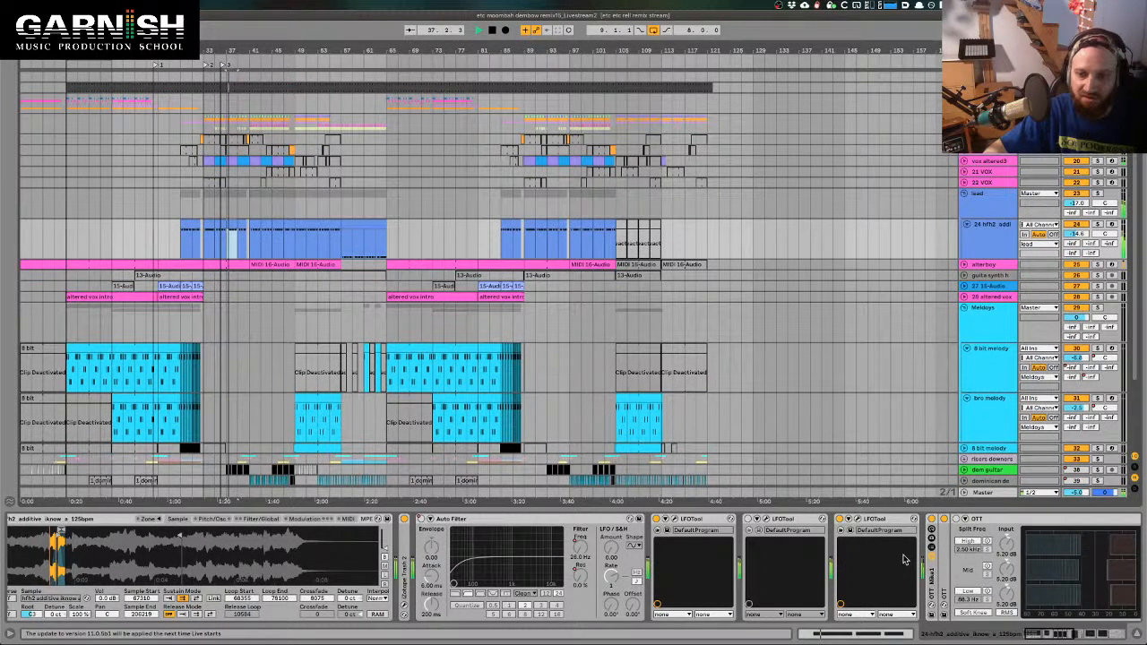
Turn on Convolution Reverb Pro in the lead group's device chain during playback and stop playing
{"action": "left_click", "coordinate": [982, 492]}
{"action": "left_click", "coordinate": [984, 183]}
{"action": "left_click", "coordinate": [987, 193]}
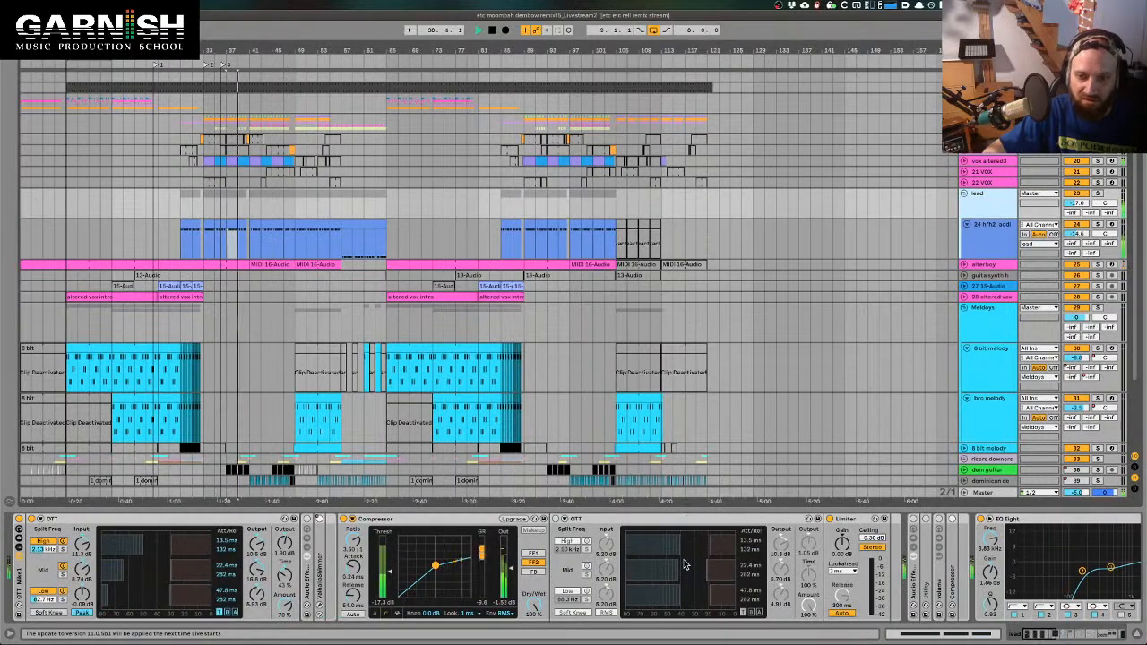
{"action": "scroll", "coordinate": [717, 548], "scroll_direction": "right", "scroll_amount": 10}
{"action": "scroll", "coordinate": [720, 548], "scroll_direction": "right", "scroll_amount": 2}
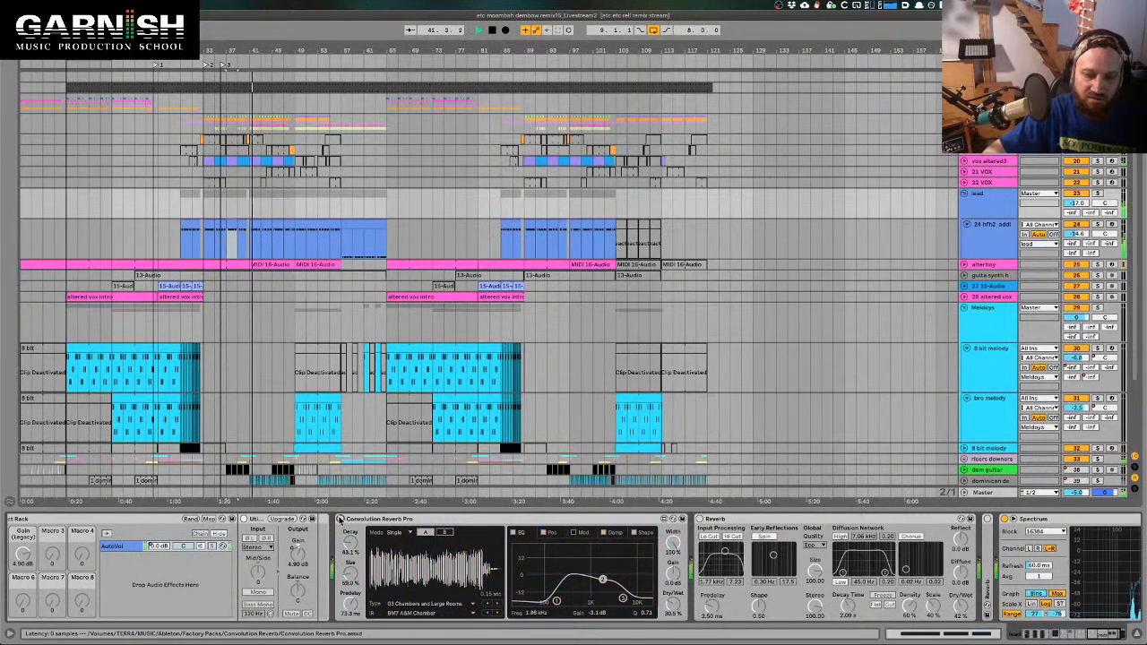
{"action": "left_click", "coordinate": [340, 519]}
{"action": "key", "text": "space"}
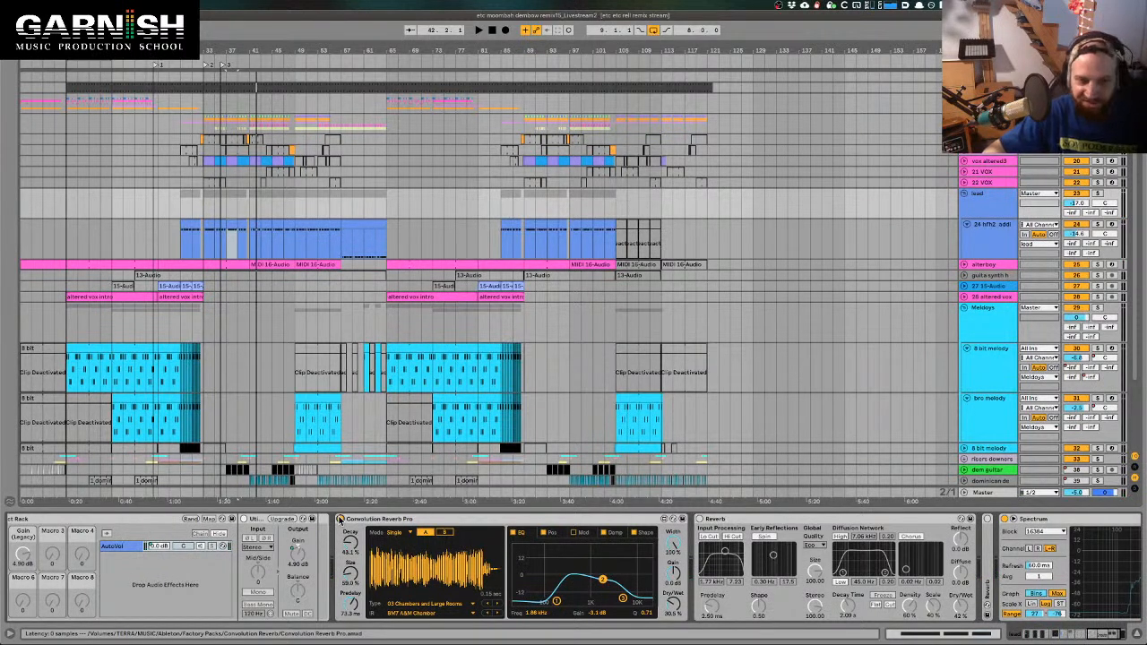
Play the lead from bar 37 with its convolution reverb on, and stop at bar 17 of the 8 bit melody track
{"action": "key", "text": "space"}
{"action": "scroll", "coordinate": [98, 379], "scroll_direction": "down", "scroll_amount": 2}
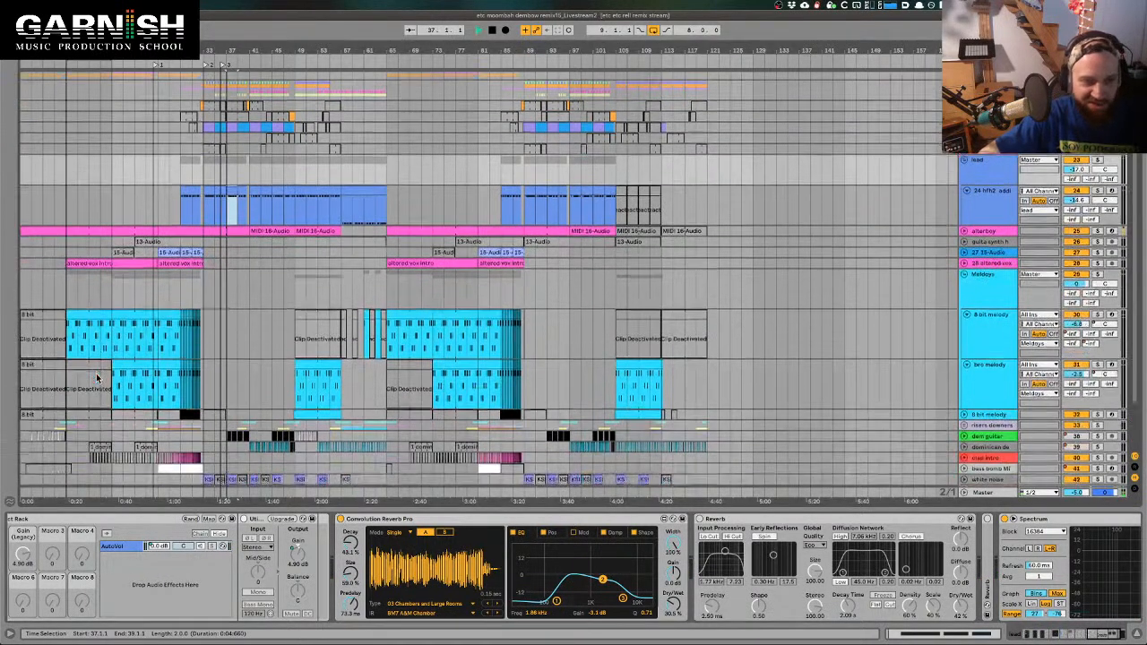
{"action": "left_click", "coordinate": [109, 352]}
{"action": "key", "text": "space"}
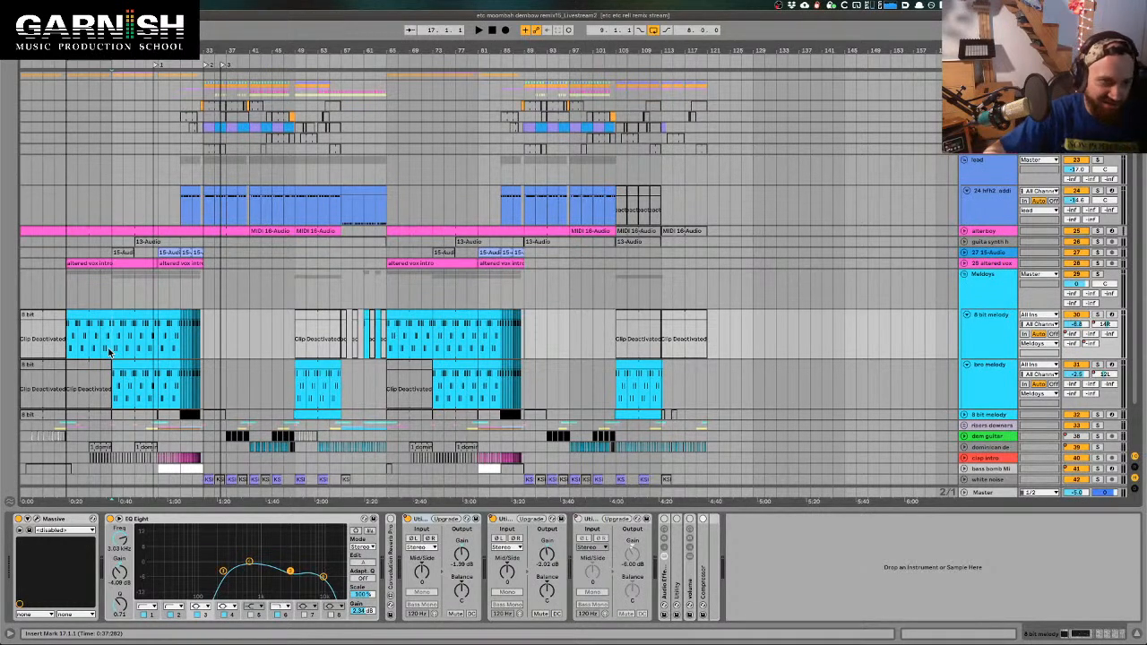
Zoom in around bar 17, place the insert marker there on the Meldoys group track, and show the browser
{"action": "scroll", "coordinate": [110, 352], "scroll_direction": "up", "scroll_amount": 5}
{"action": "left_click_drag", "start_coordinate": [112, 339], "coordinate": [186, 337]}
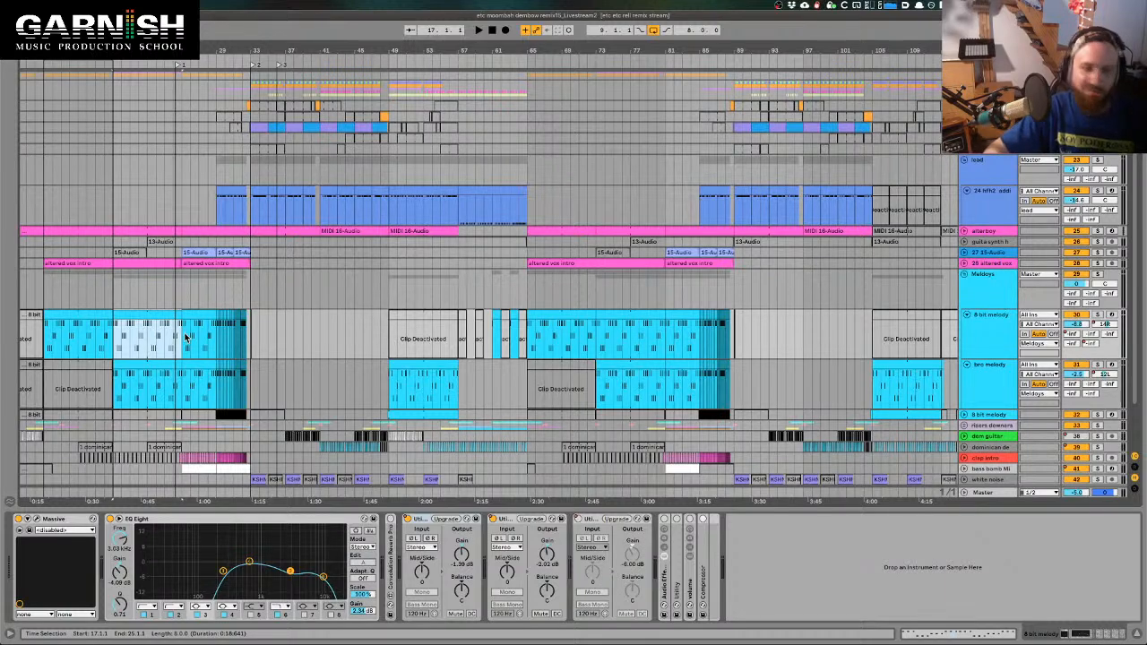
{"action": "left_click", "coordinate": [112, 342]}
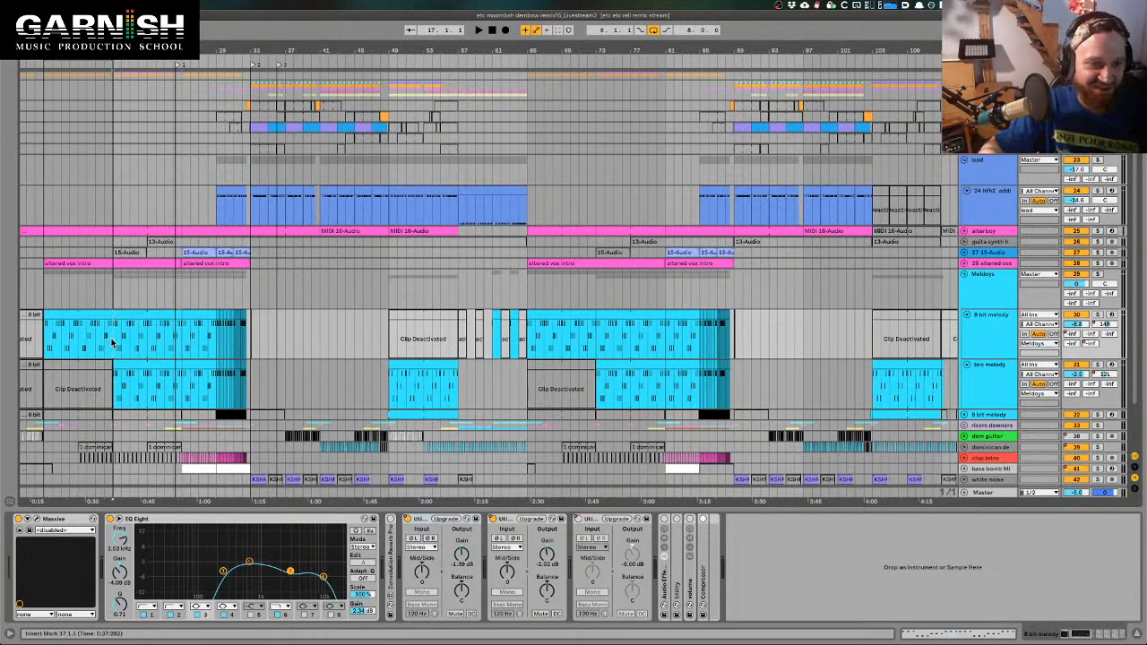
{"action": "scroll", "coordinate": [112, 342], "scroll_direction": "up", "scroll_amount": 5}
{"action": "scroll", "coordinate": [112, 342], "scroll_direction": "left", "scroll_amount": 1}
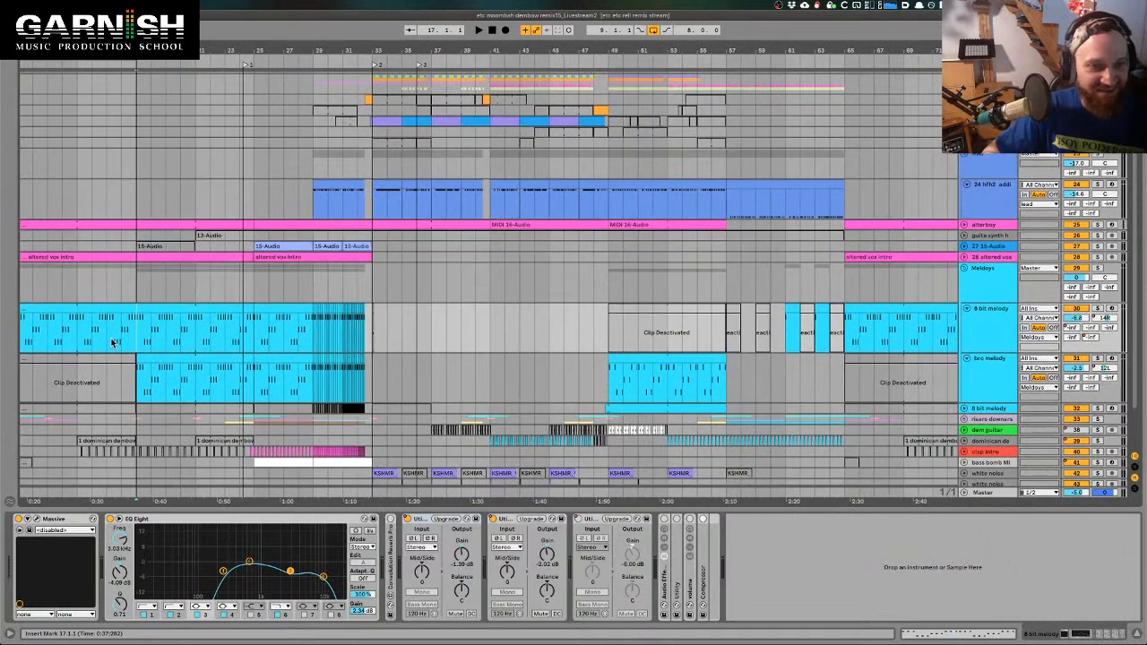
{"action": "left_click", "coordinate": [136, 292]}
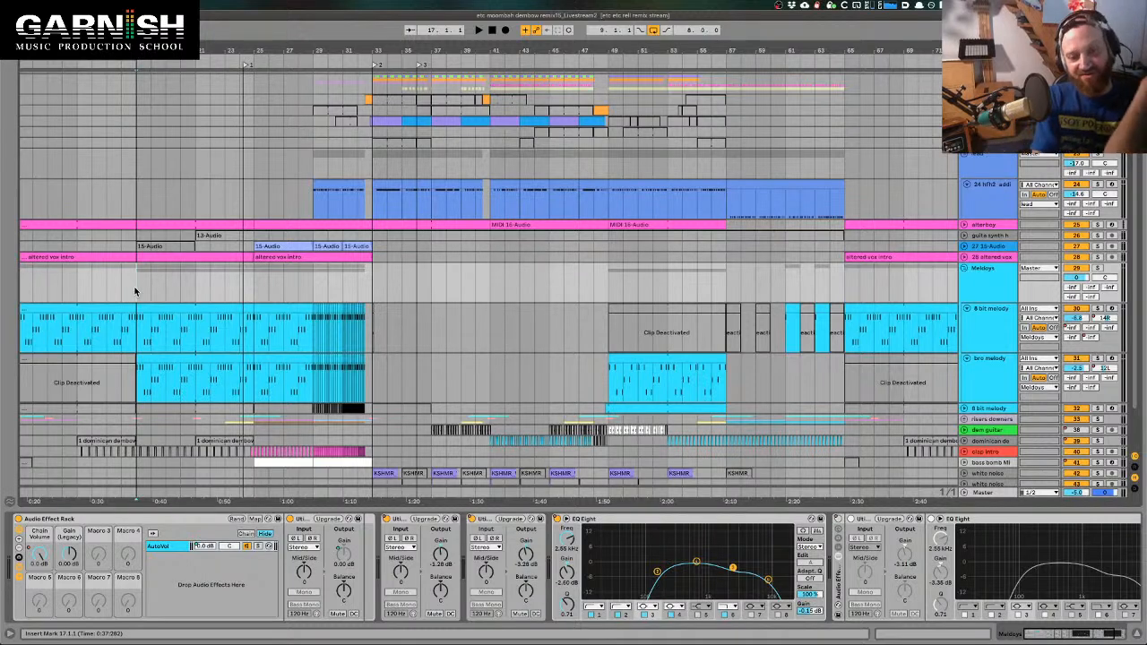
{"action": "key", "text": "ctrl+alt+b"}
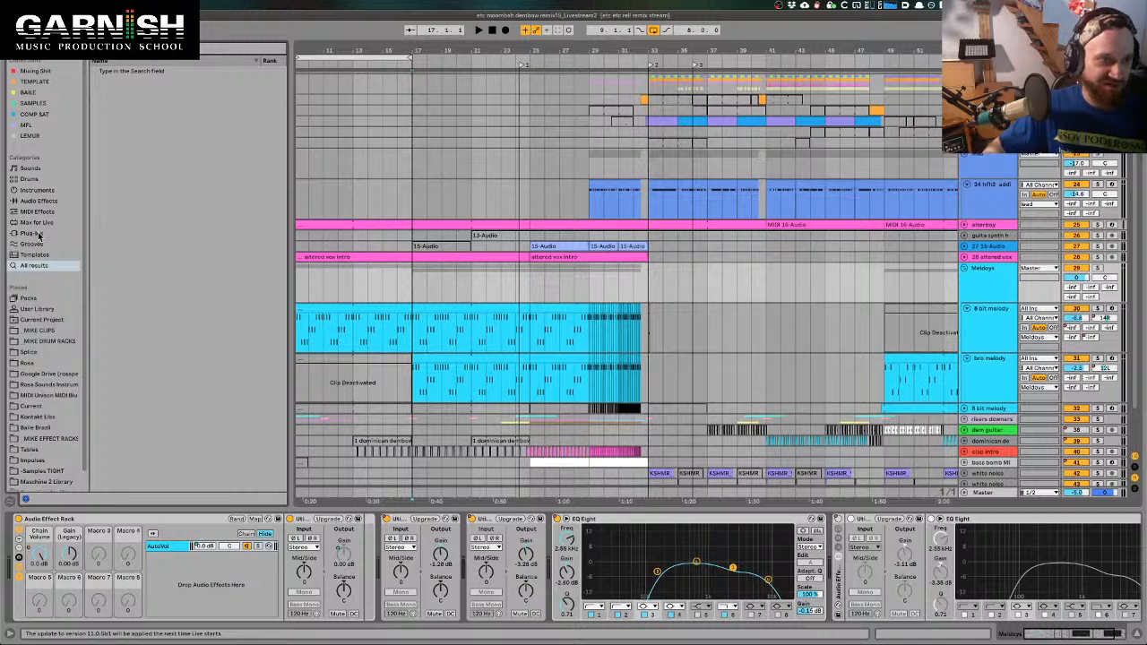
Show the Audio Effects category in the browser and group its devices in folders
{"action": "left_click", "coordinate": [38, 202]}
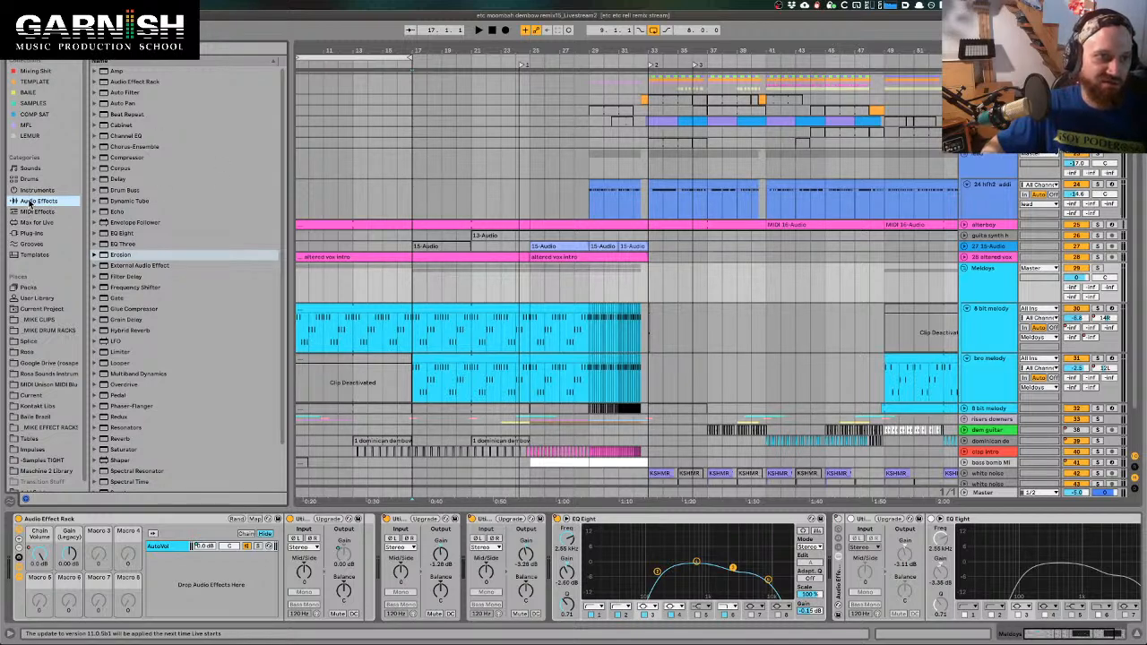
{"action": "right_click", "coordinate": [222, 72]}
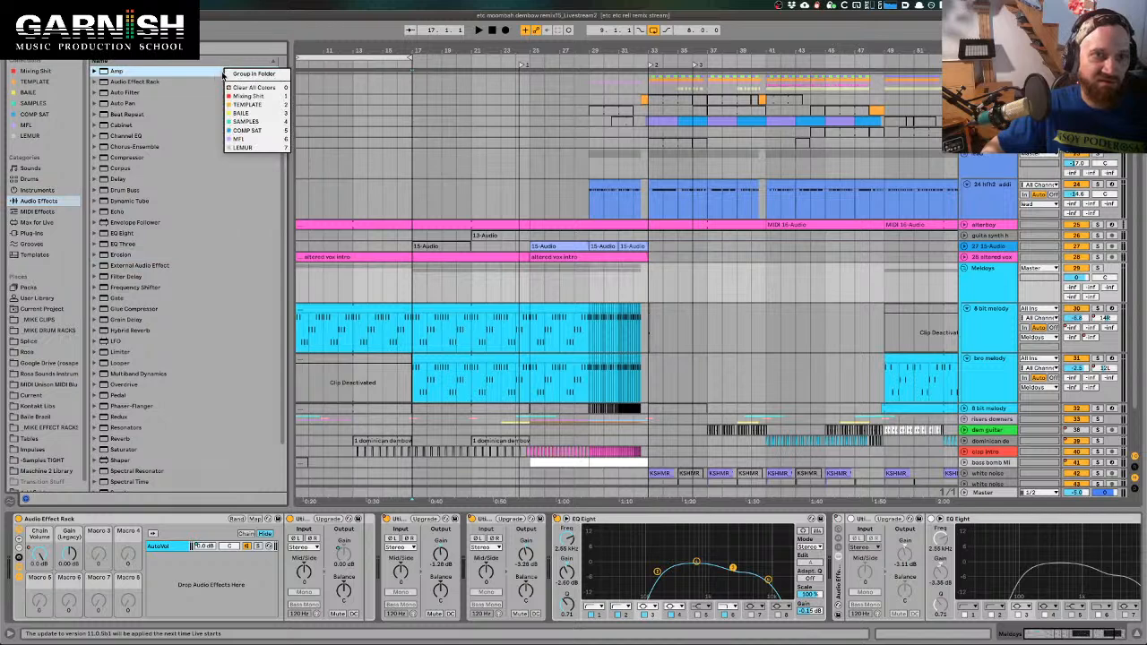
{"action": "left_click", "coordinate": [234, 75]}
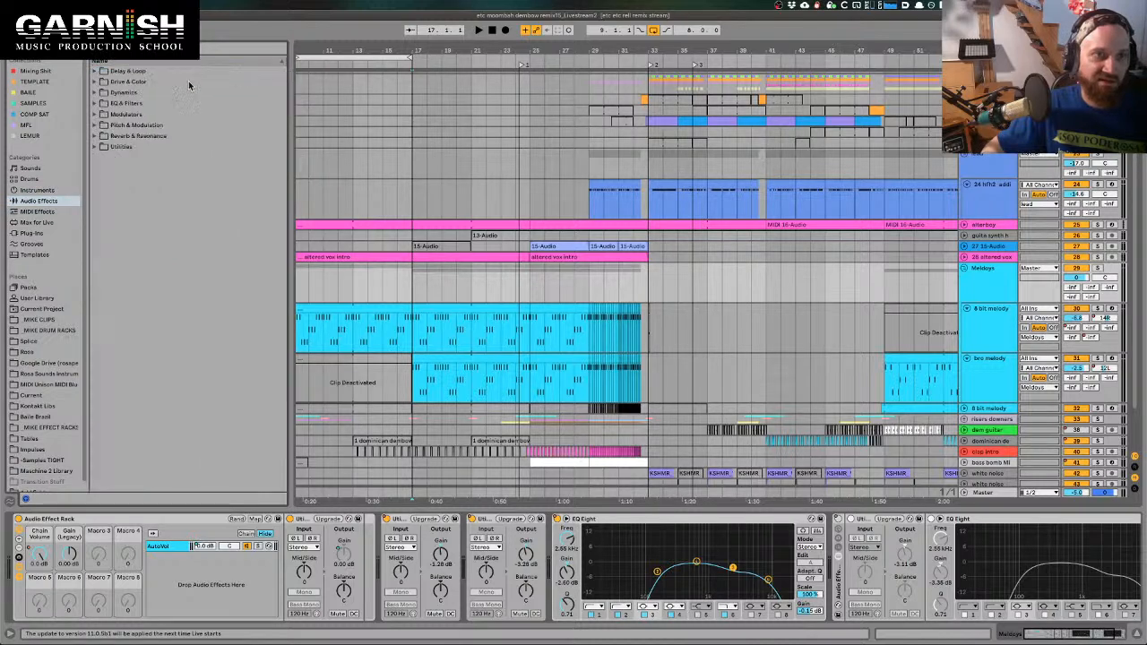
Turn off folder grouping for the audio effects and look through the flat device list
{"action": "left_click", "coordinate": [133, 72]}
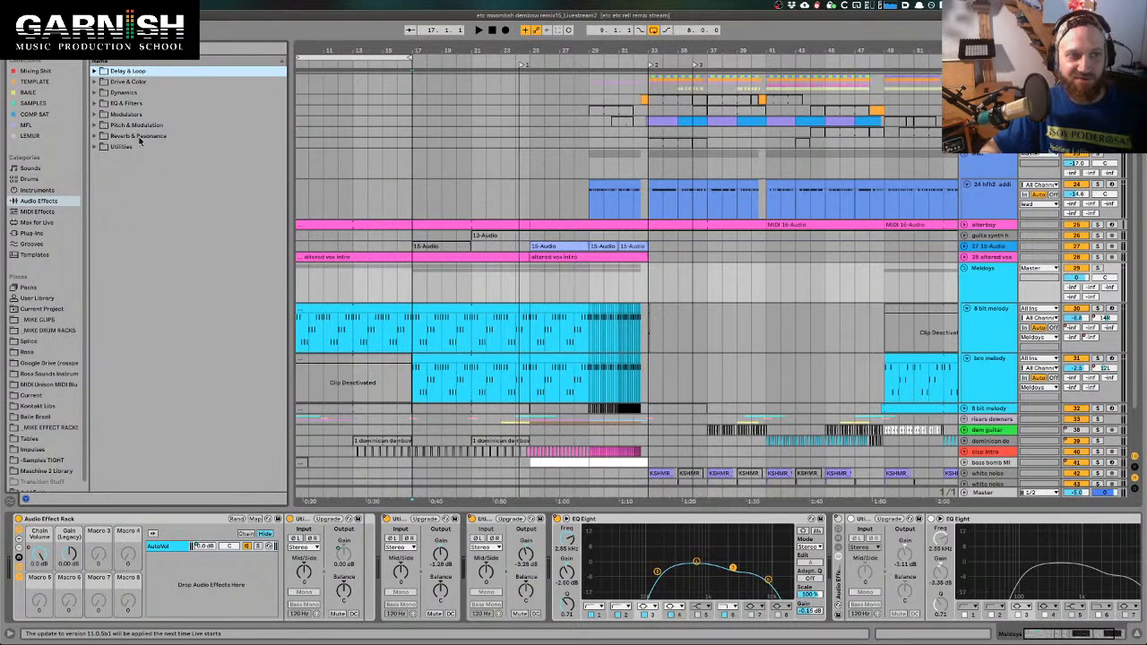
{"action": "right_click", "coordinate": [133, 74]}
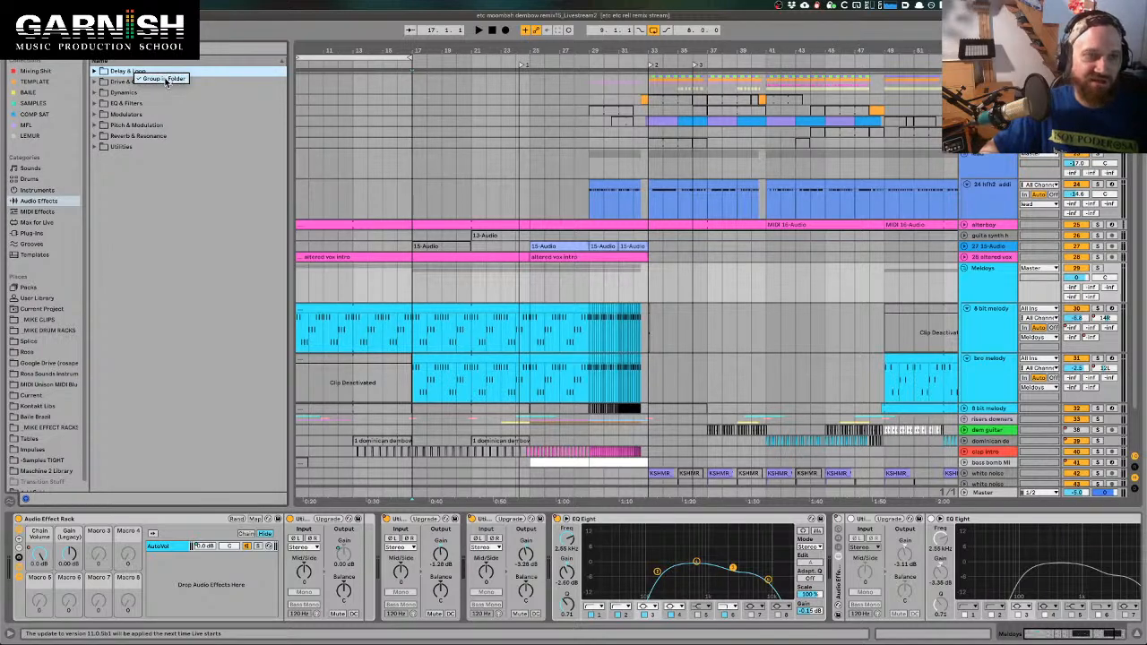
{"action": "left_click", "coordinate": [166, 79]}
{"action": "scroll", "coordinate": [204, 165], "scroll_direction": "down", "scroll_amount": 2}
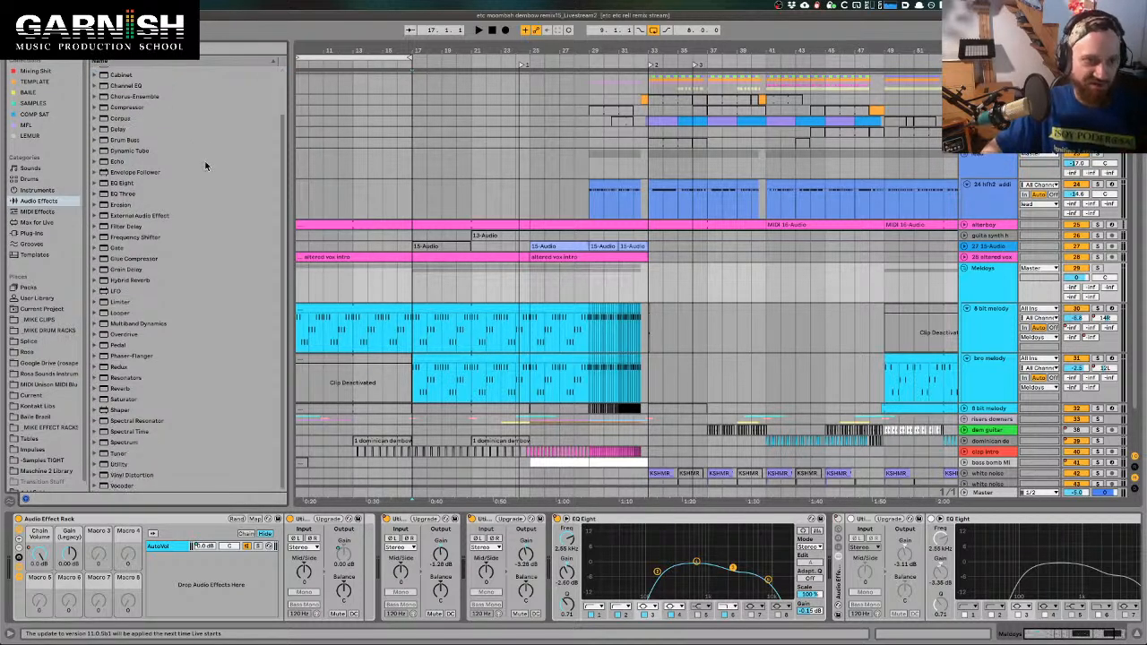
{"action": "scroll", "coordinate": [204, 166], "scroll_direction": "up", "scroll_amount": 2}
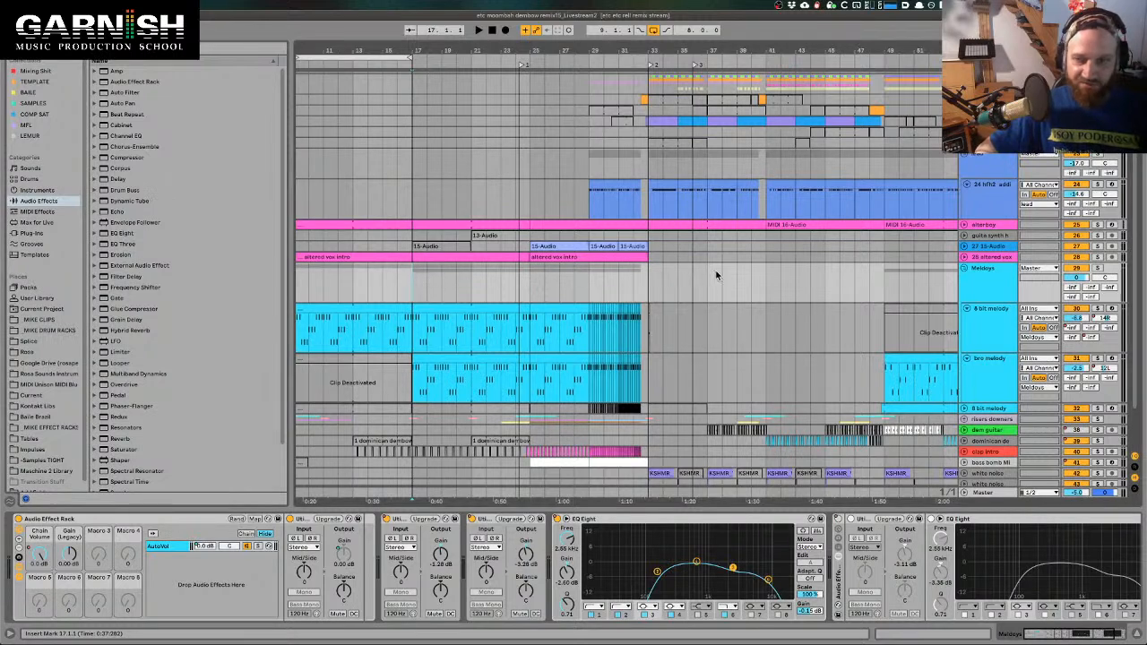
Solo the Meldoys group and play from bar 17, soloing the 8 bit melody and bro melody tracks in turn
{"action": "scroll", "coordinate": [860, 305], "scroll_direction": "down", "scroll_amount": 3}
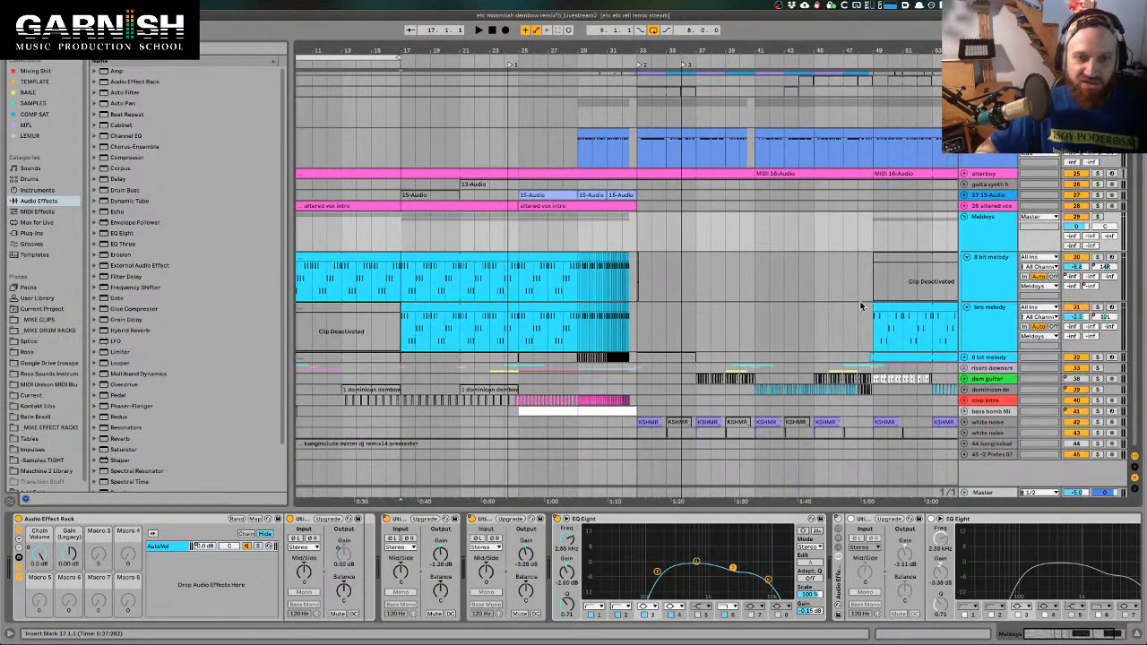
{"action": "left_click", "coordinate": [1098, 217]}
{"action": "key", "text": "space"}
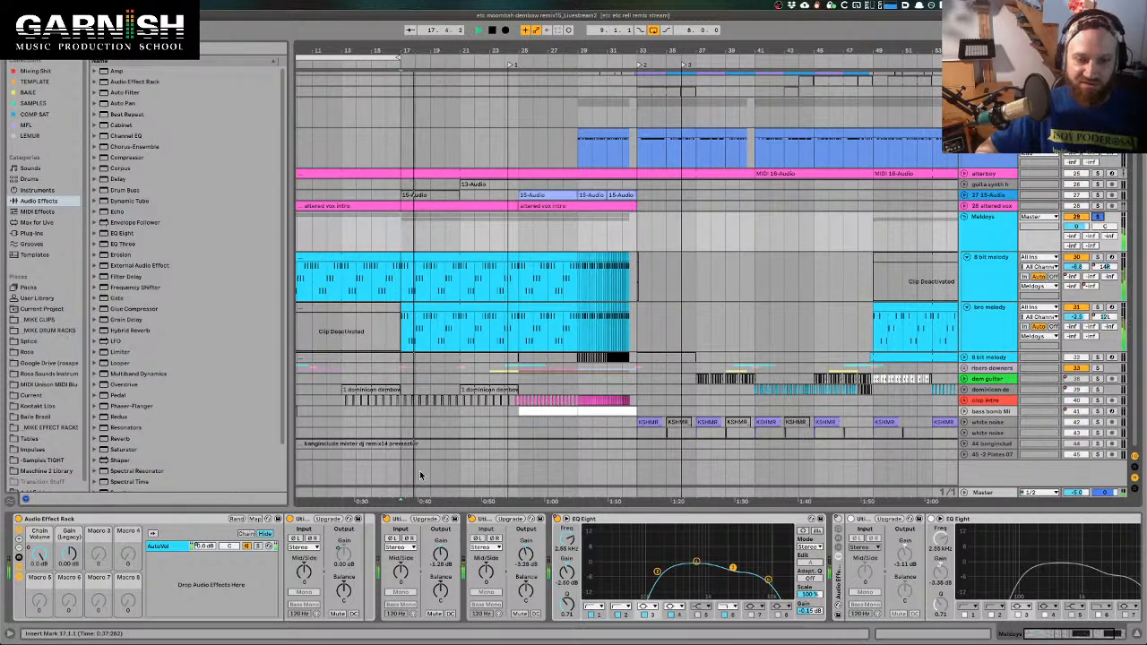
{"action": "left_click", "coordinate": [1098, 257]}
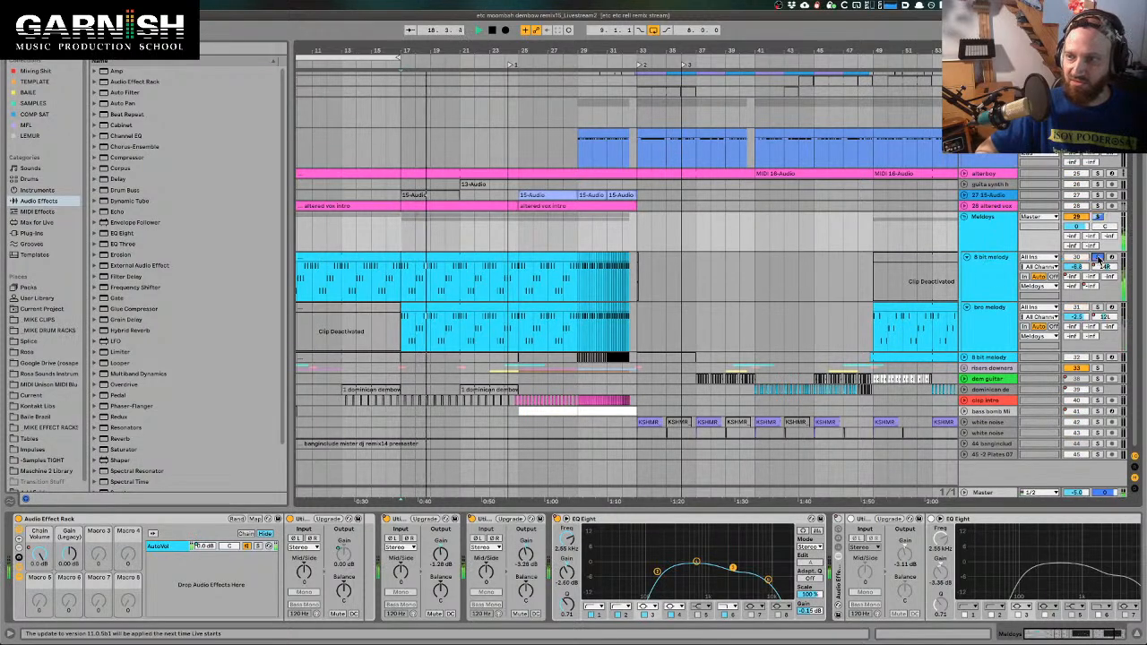
{"action": "left_click", "coordinate": [1098, 307]}
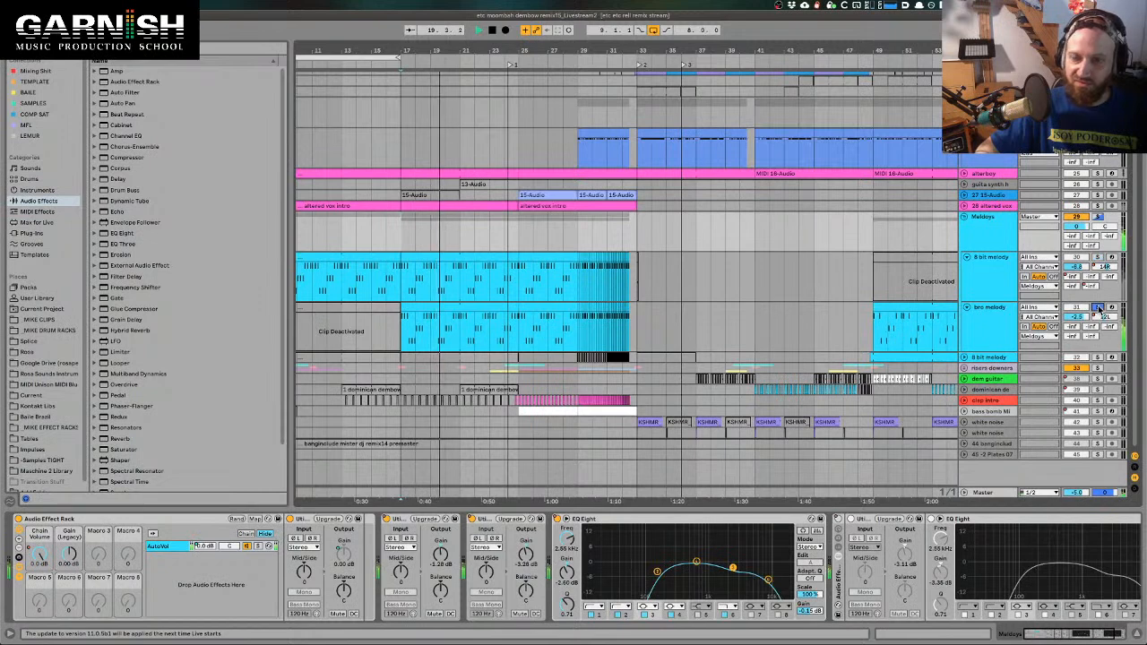
{"action": "key", "text": "space"}
Play both melodies of the soloed Meldoys group together and stop playback
{"action": "left_click", "coordinate": [1097, 258]}
{"action": "left_click", "coordinate": [1098, 258]}
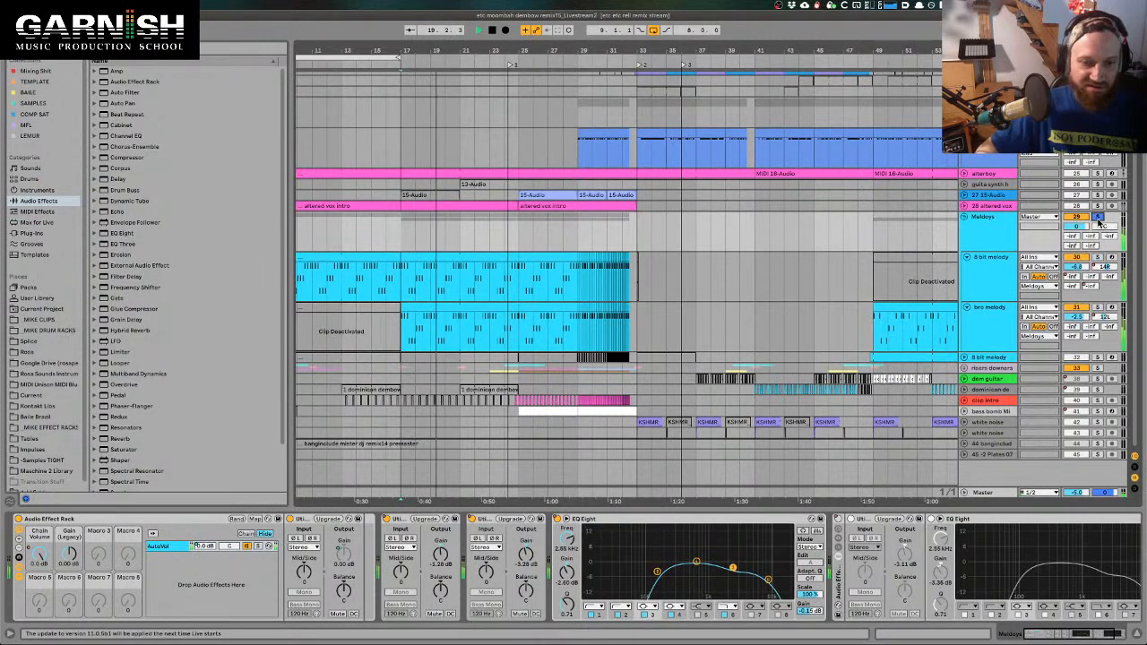
{"action": "key", "text": "space"}
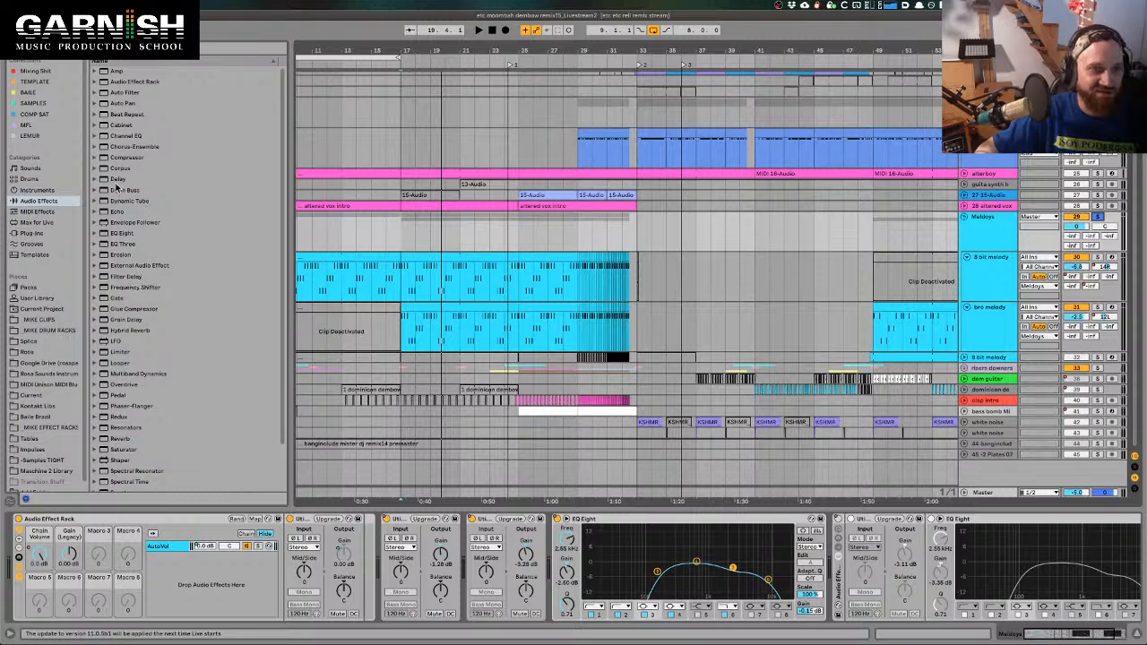
Add a Delay to the end of the bro melody track's device chain, solo the track, and collapse its Compressor
{"action": "left_click_drag", "start_coordinate": [113, 182], "coordinate": [412, 324]}
{"action": "left_click", "coordinate": [1097, 307]}
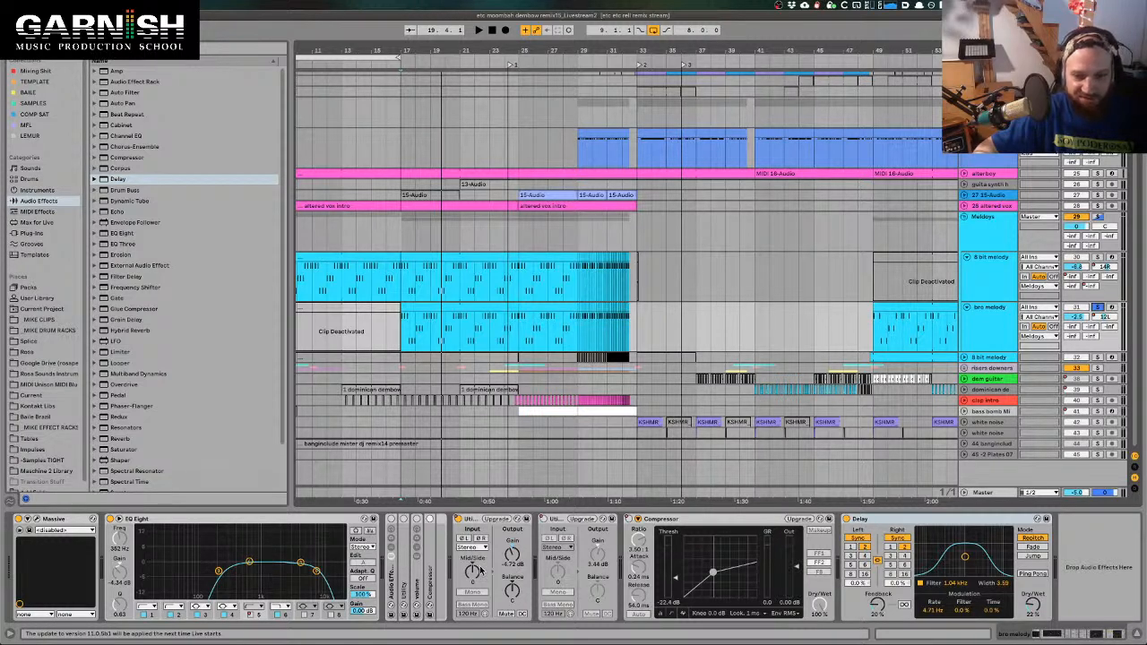
{"action": "left_click", "coordinate": [745, 521]}
{"action": "key", "text": "Delete"}
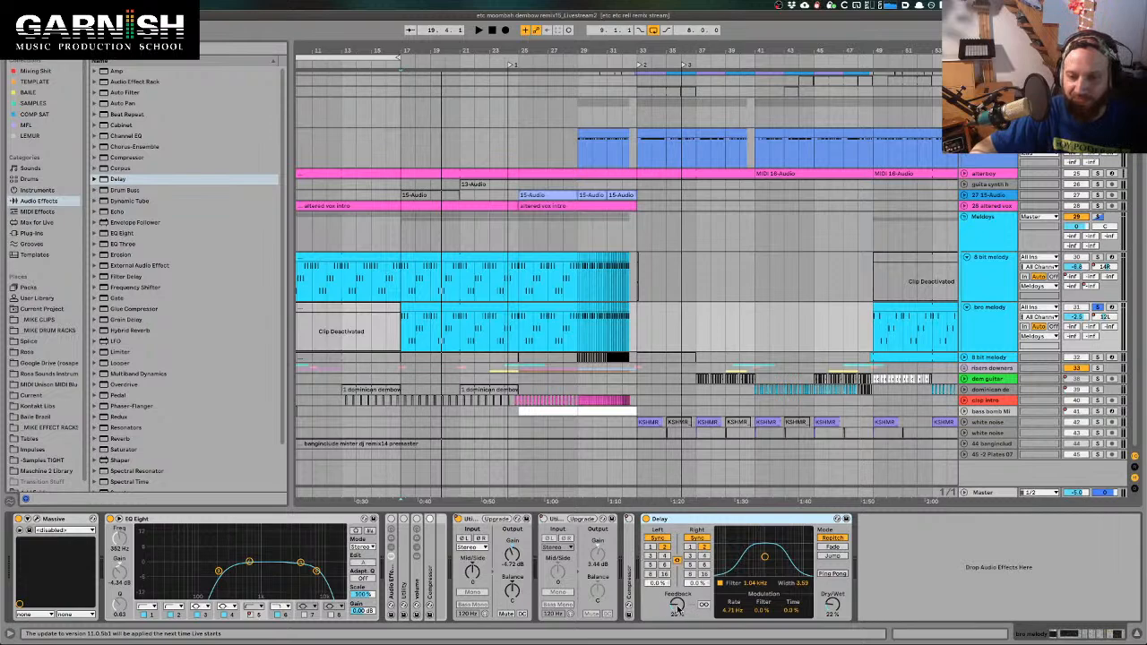
Set the Delay's feedback to 0% and place the insert marker at bar 17 on the bro melody track
{"action": "scroll", "coordinate": [410, 337], "scroll_direction": "up", "scroll_amount": 5}
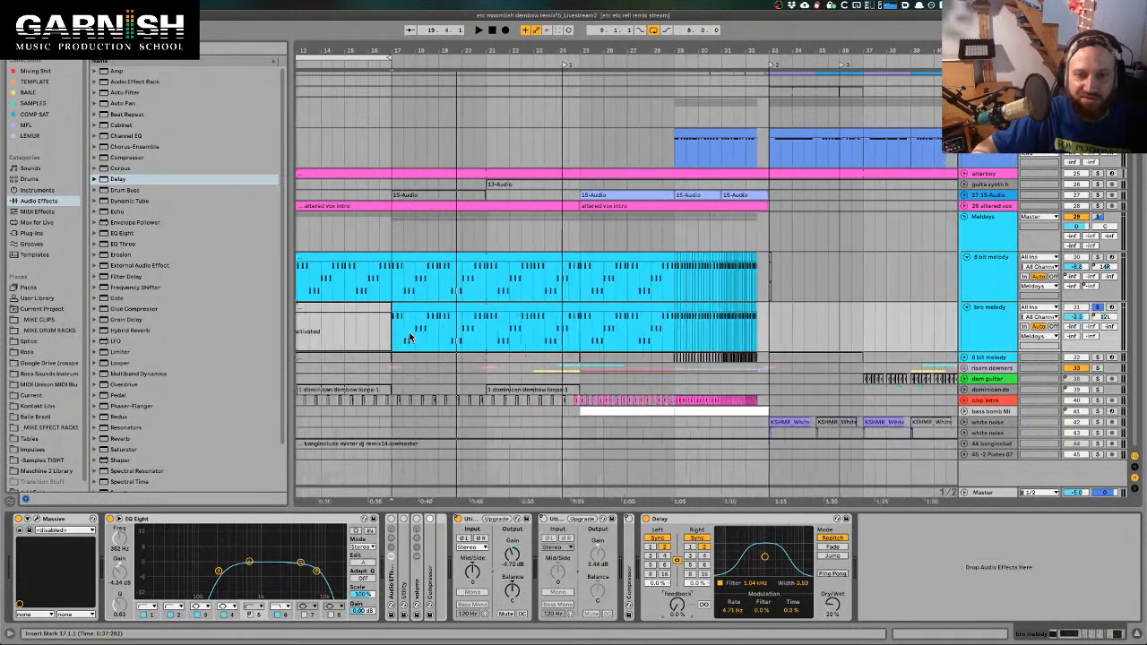
{"action": "left_click", "coordinate": [367, 335]}
{"action": "left_click_drag", "start_coordinate": [367, 336], "coordinate": [369, 336]}
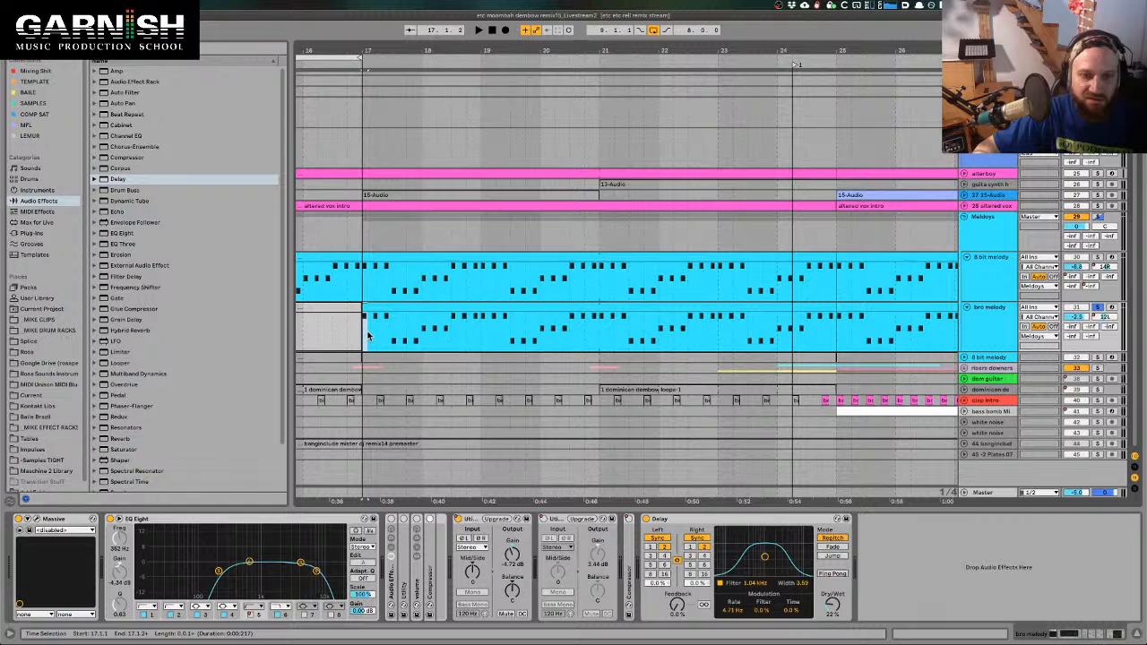
{"action": "left_click", "coordinate": [367, 336]}
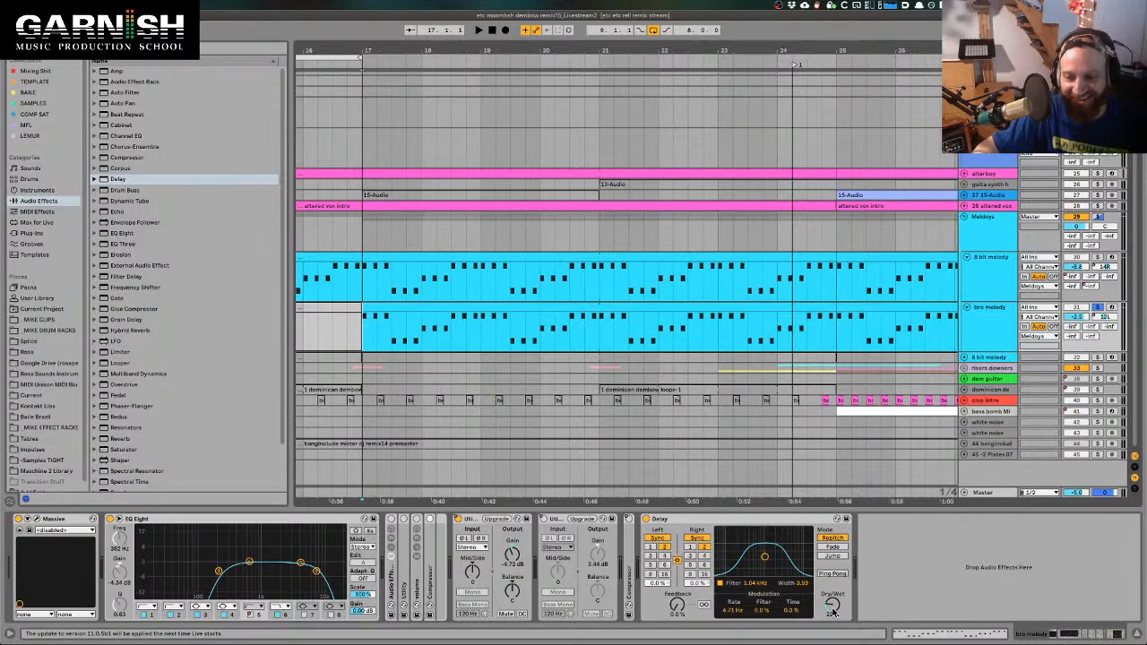
{"action": "scroll", "coordinate": [763, 318], "scroll_direction": "up", "scroll_amount": 1}
{"action": "left_click", "coordinate": [763, 317]}
{"action": "key", "text": "minus"}
{"action": "key", "text": "minus"}
{"action": "key", "text": "minus"}
{"action": "key", "text": "minus"}
{"action": "scroll", "coordinate": [766, 345], "scroll_direction": "right", "scroll_amount": 2}
{"action": "scroll", "coordinate": [766, 345], "scroll_direction": "down", "scroll_amount": 1}
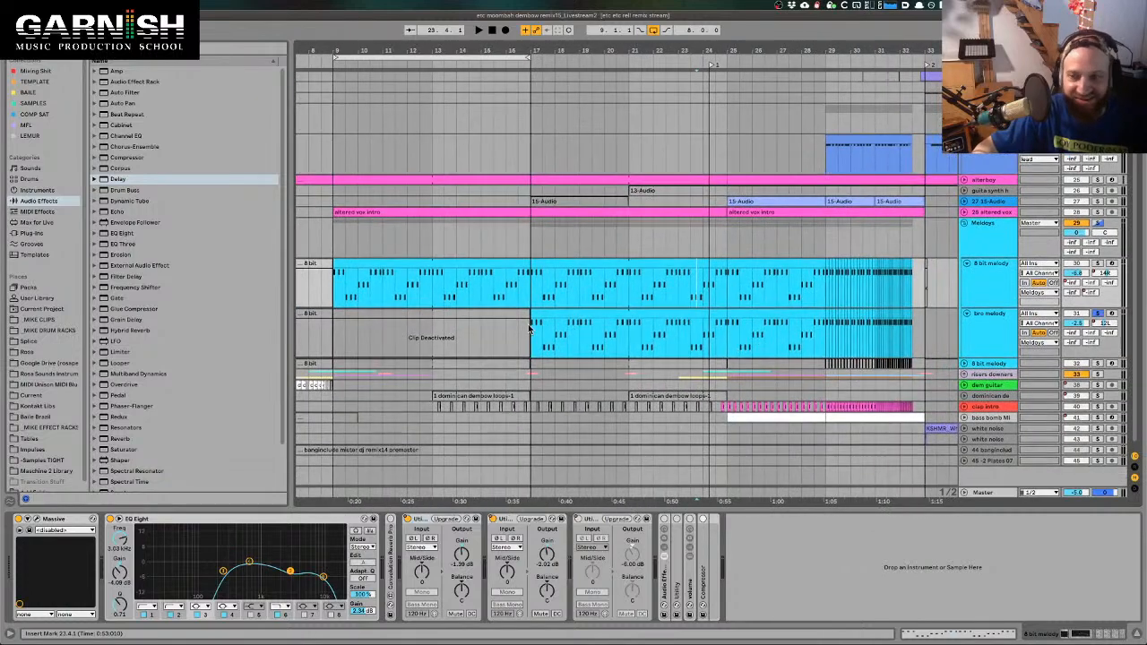
{"action": "left_click", "coordinate": [529, 345]}
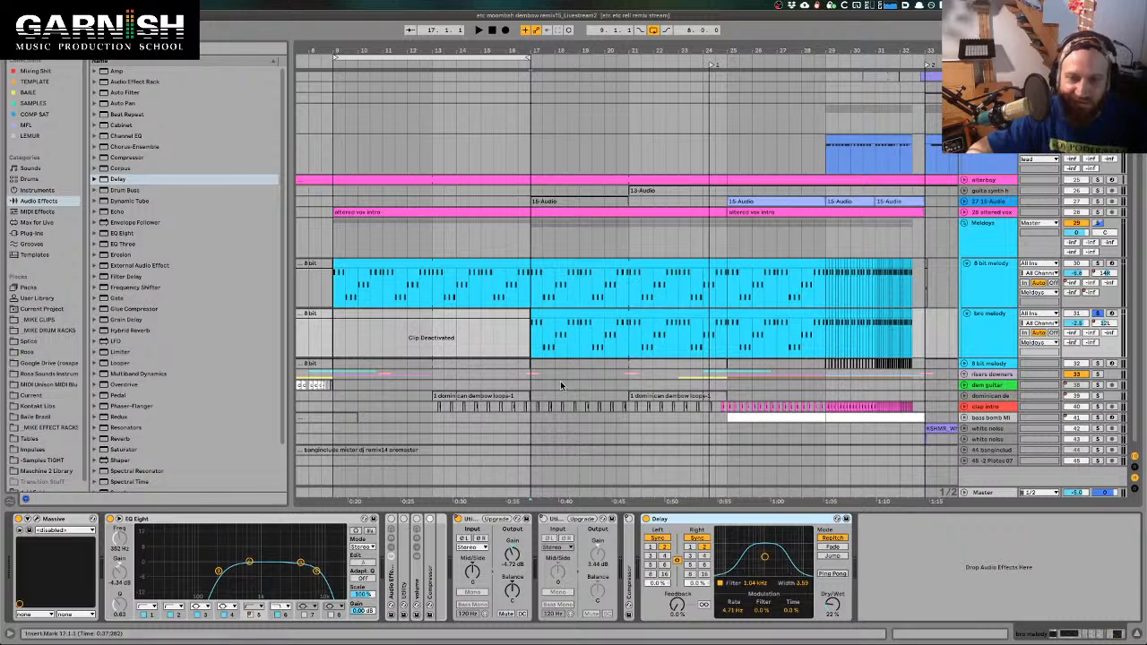
Play the bro melody from bar 17 with the Delay's dry/wet at 0% and again at 50%
{"action": "mouse_move", "coordinate": [833, 605]}
{"action": "left_mouse_down"}
{"action": "mouse_move", "coordinate": [832, 587]}
{"action": "mouse_move", "coordinate": [833, 607]}
{"action": "left_mouse_up"}
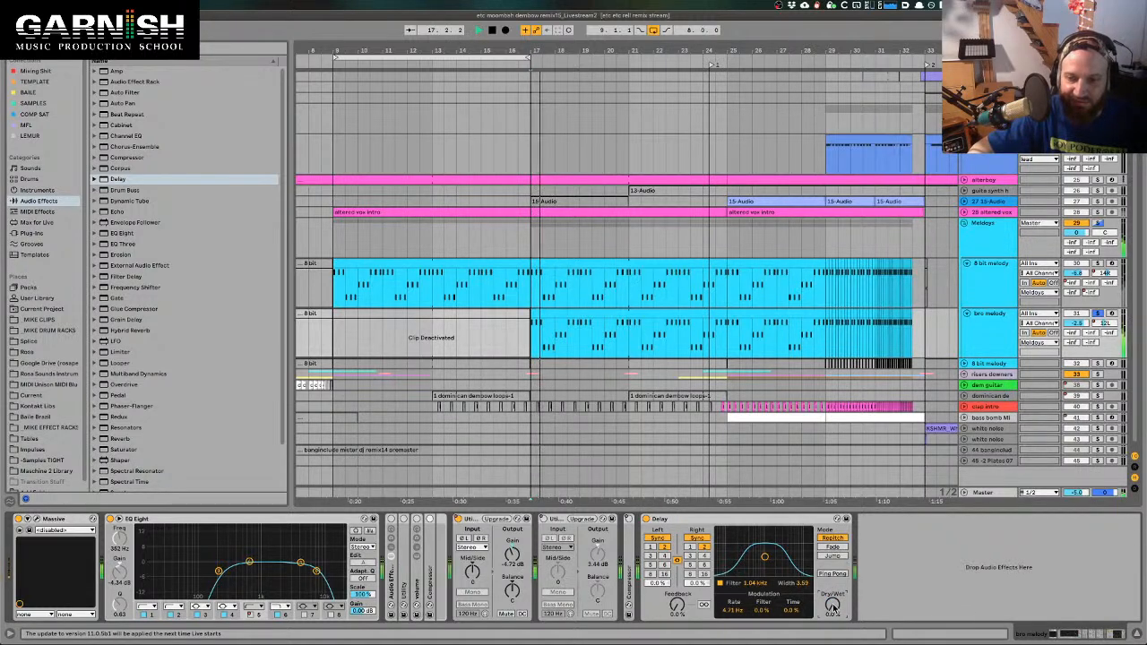
{"action": "left_click_drag", "start_coordinate": [833, 609], "coordinate": [833, 579]}
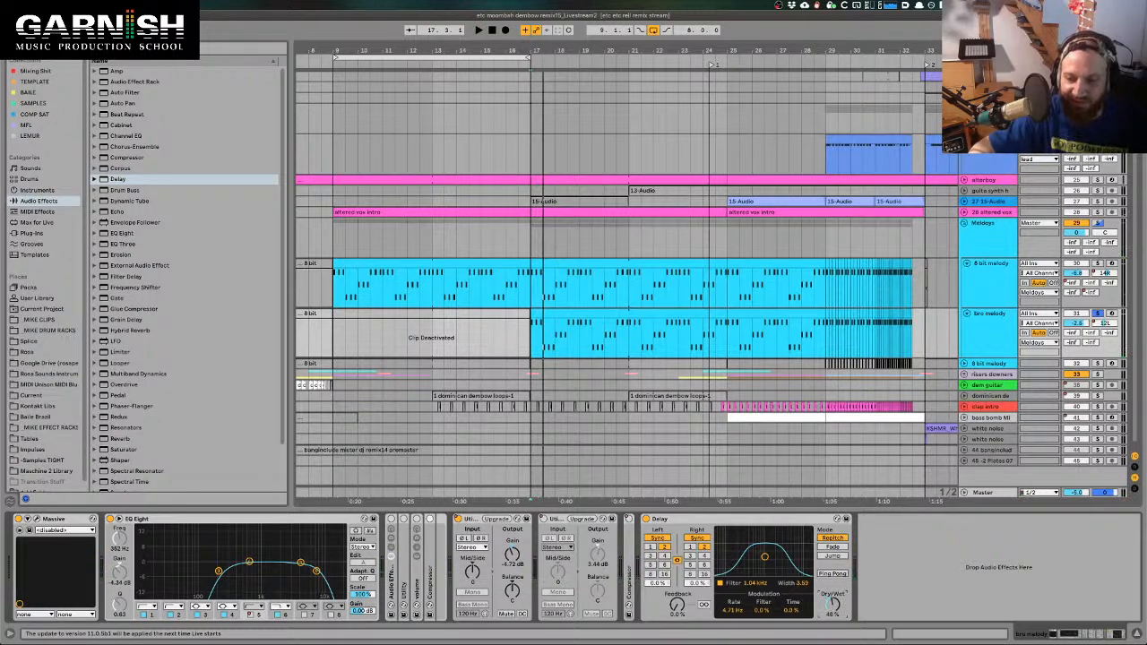
{"action": "left_click_drag", "start_coordinate": [833, 605], "coordinate": [833, 602]}
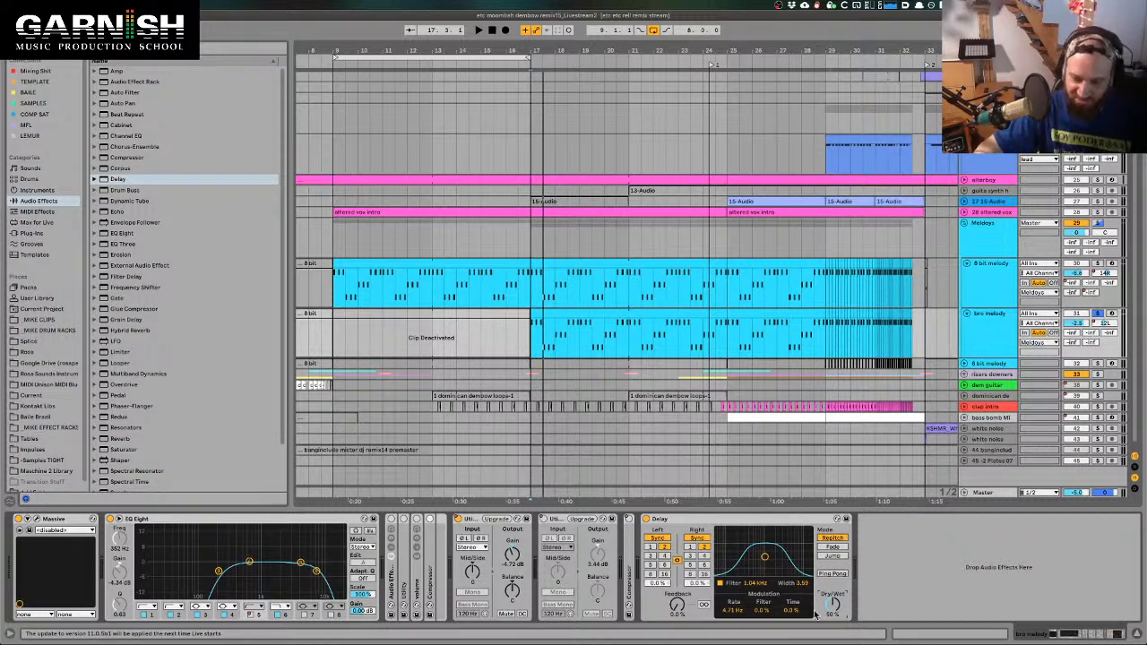
{"action": "key", "text": "space"}
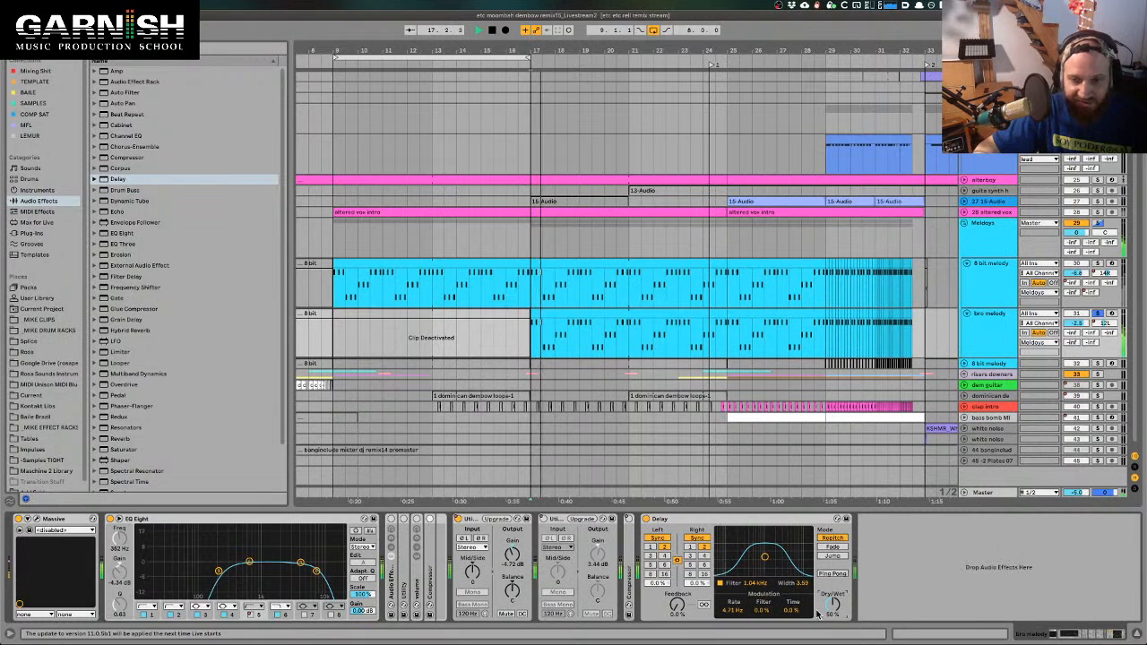
Lower the Delay's dry/wet to 27% while playing the bro melody from bar 17
{"action": "key", "text": "space"}
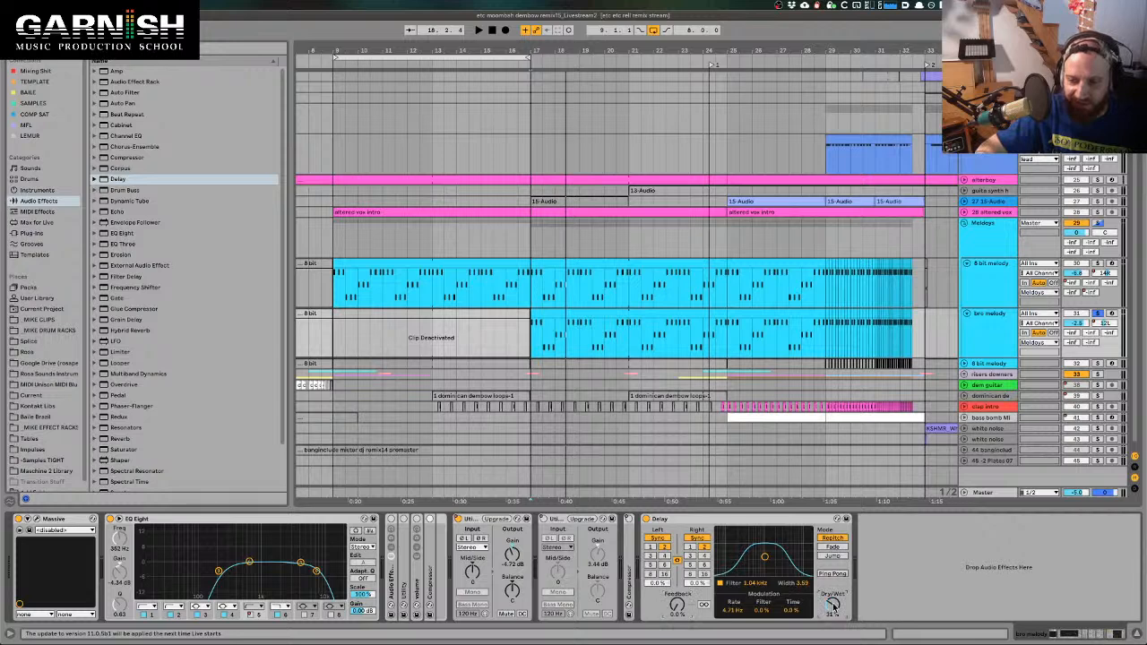
{"action": "key", "text": "space"}
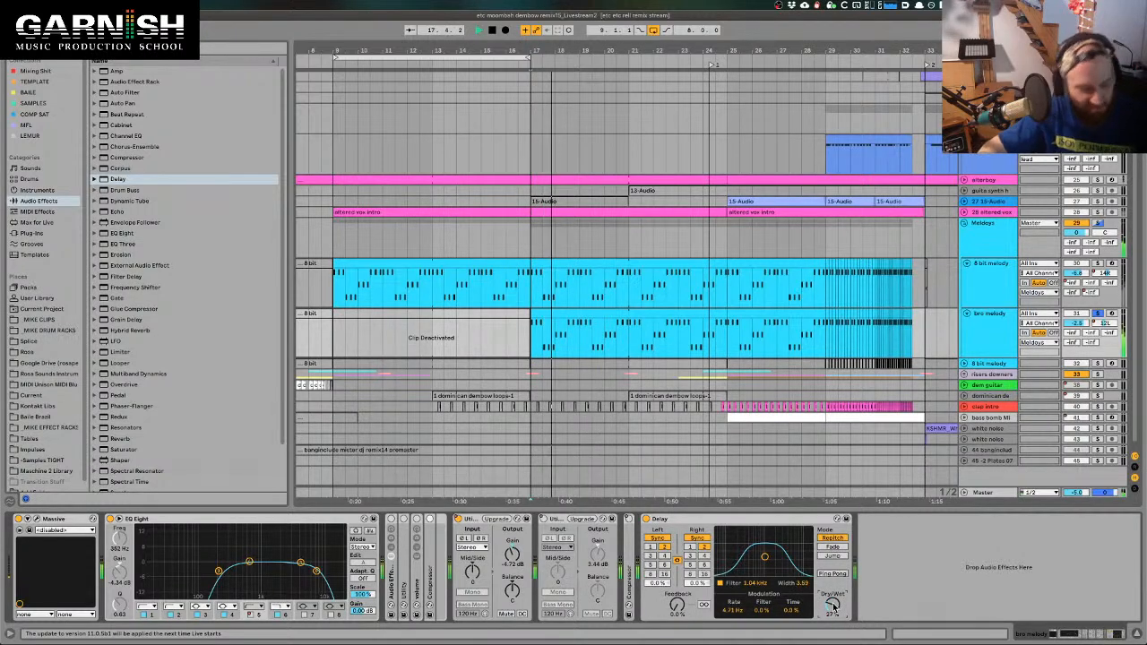
{"action": "key", "text": "space"}
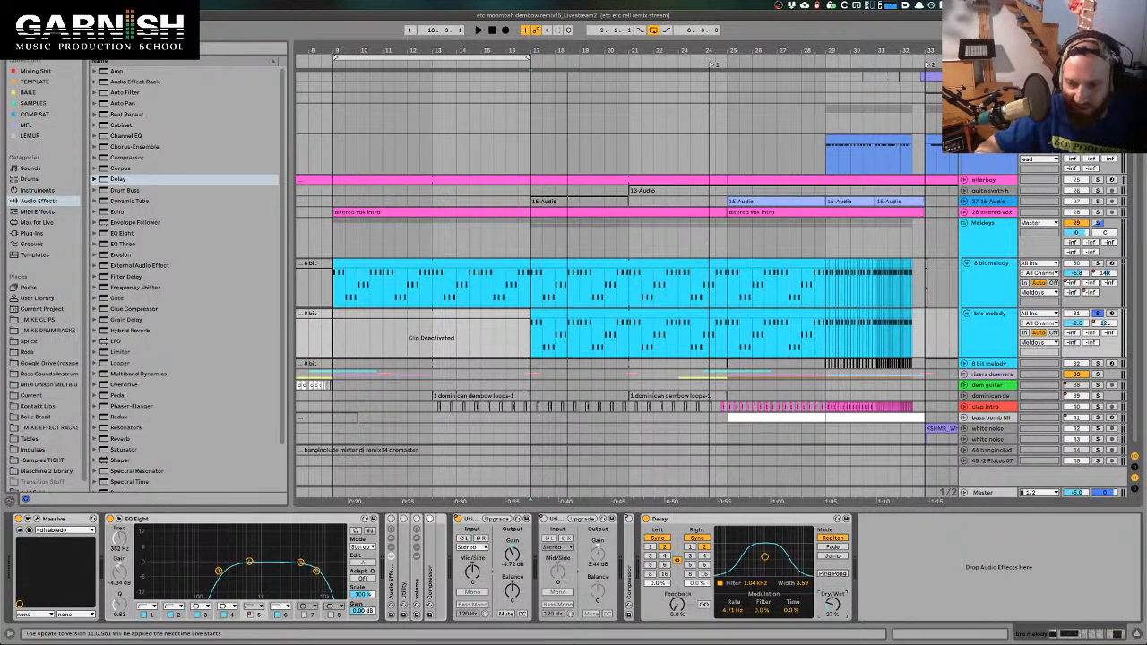
{"action": "key", "text": "space"}
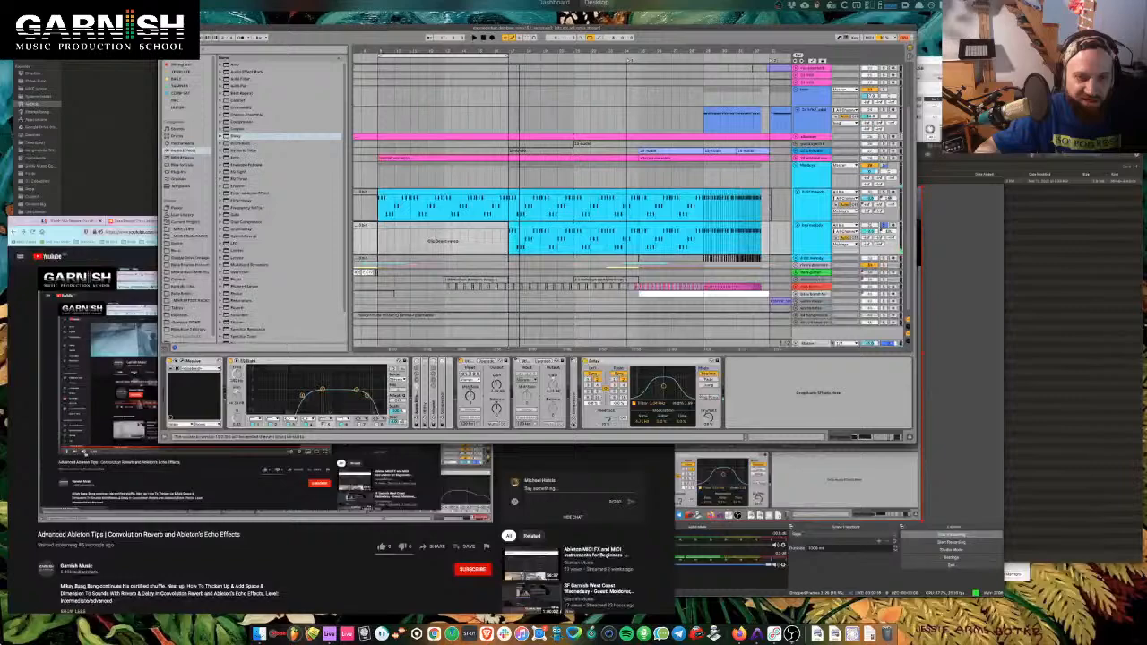
Switch to OBS to check the live stream, and leave it for the window overview
{"action": "left_click", "coordinate": [713, 419]}
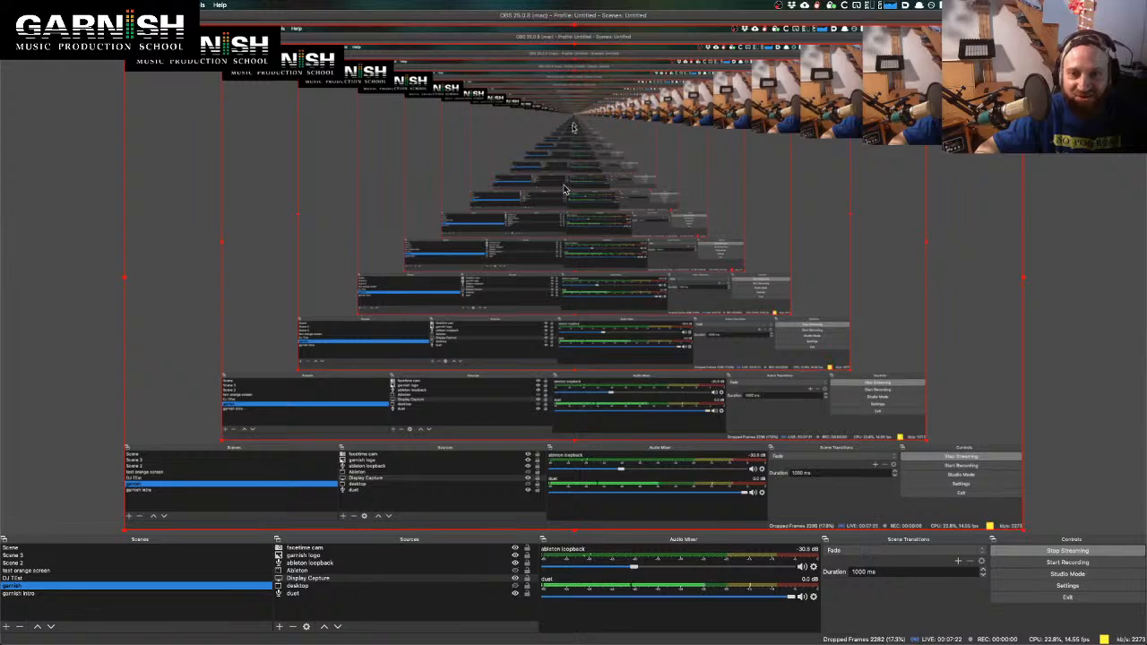
{"action": "key", "text": "ctrl+Up"}
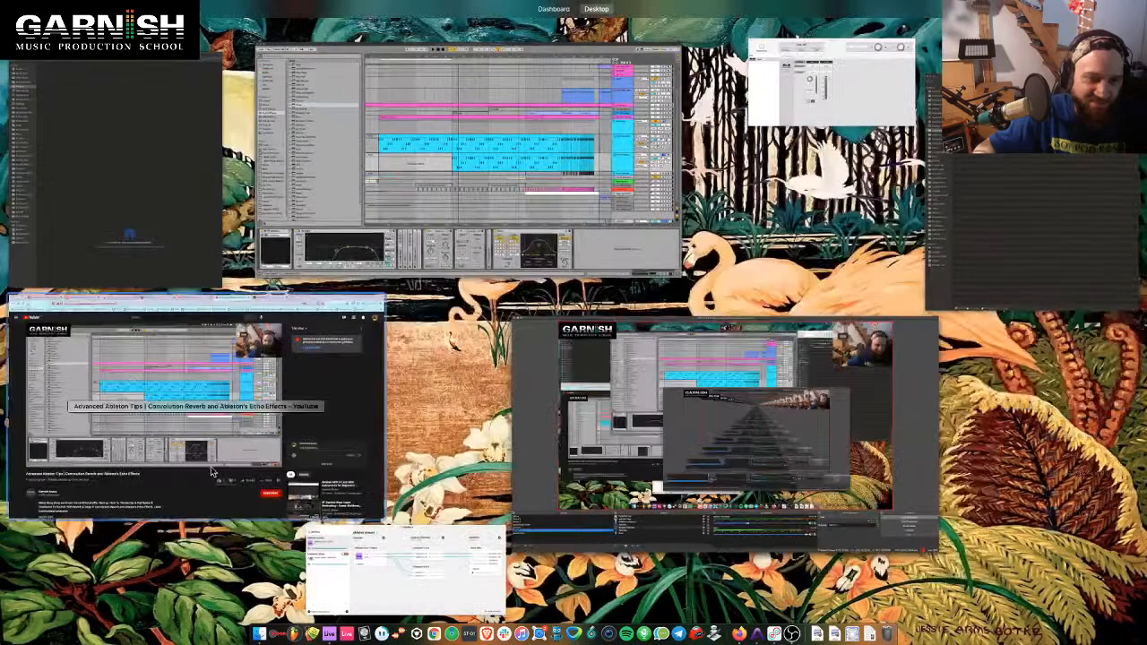
{"action": "left_click", "coordinate": [699, 394]}
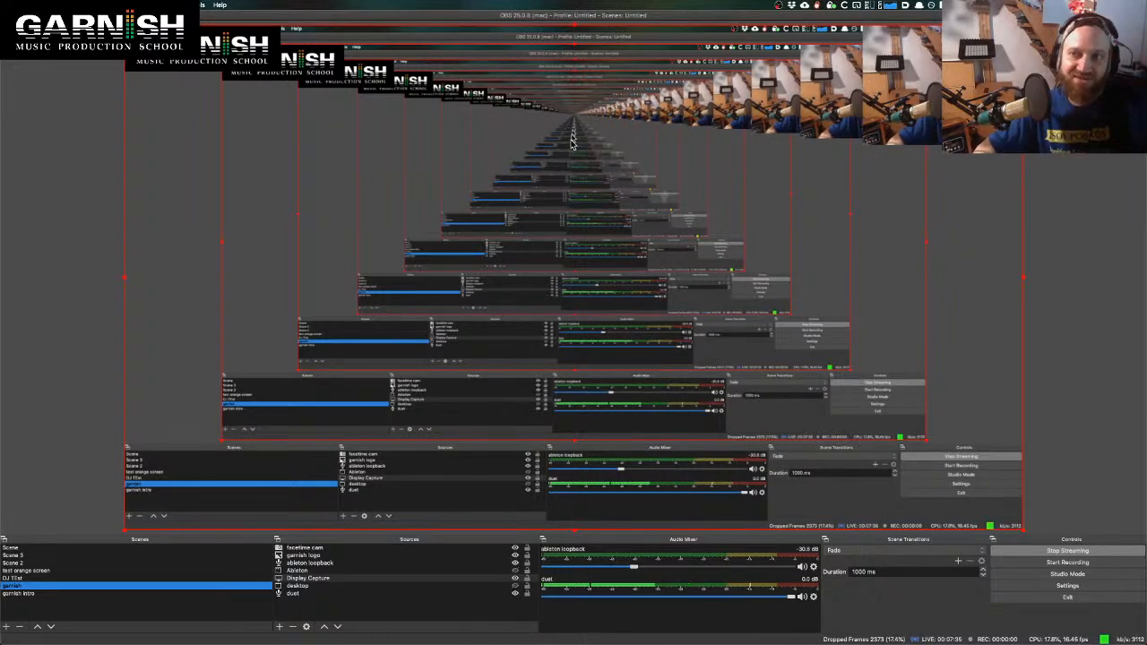
{"action": "key", "text": "ctrl+Up"}
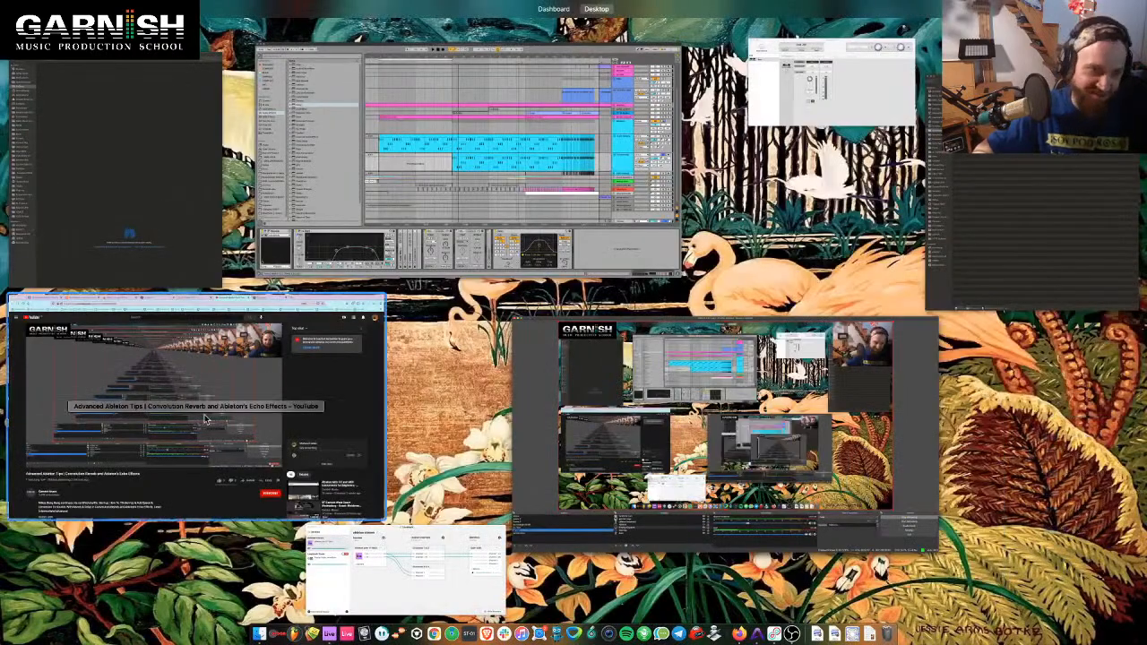
Back in Ableton Live, place the insert marker at bar 9 on the 8 bit melody and set the bro melody Delay's feedback to 25%
{"action": "left_click", "coordinate": [333, 265]}
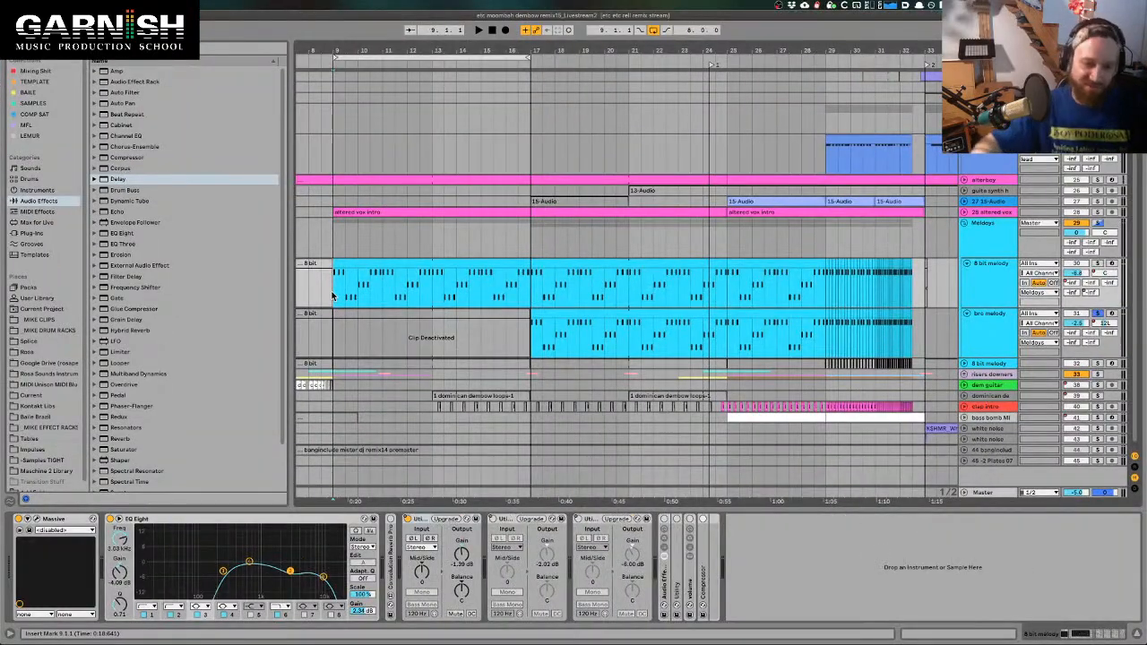
{"action": "left_click", "coordinate": [995, 313]}
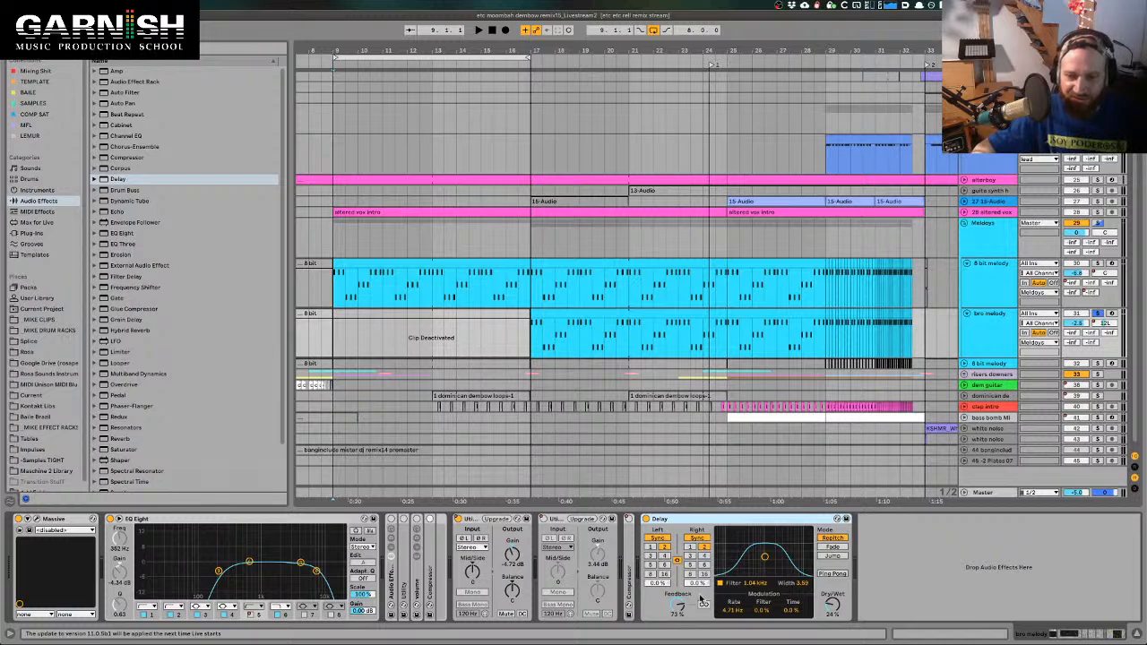
{"action": "left_click_drag", "start_coordinate": [678, 608], "coordinate": [678, 609]}
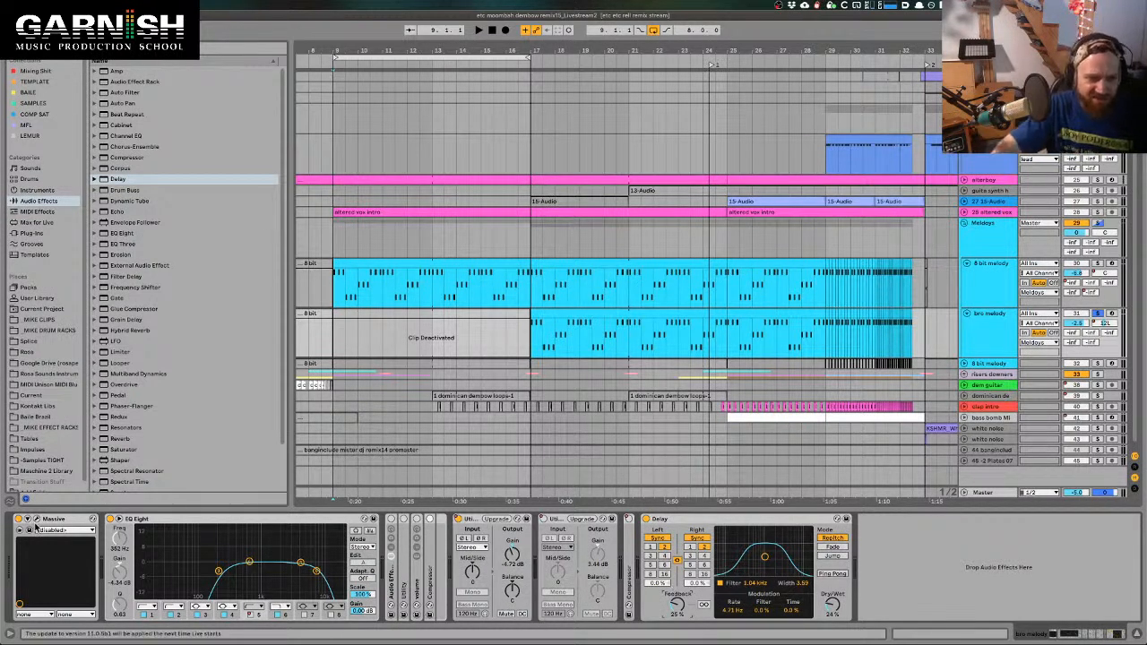
Open the bro melody's Massive synth, examine its FX2 reverb section, and close the plug-in window
{"action": "left_click", "coordinate": [36, 519]}
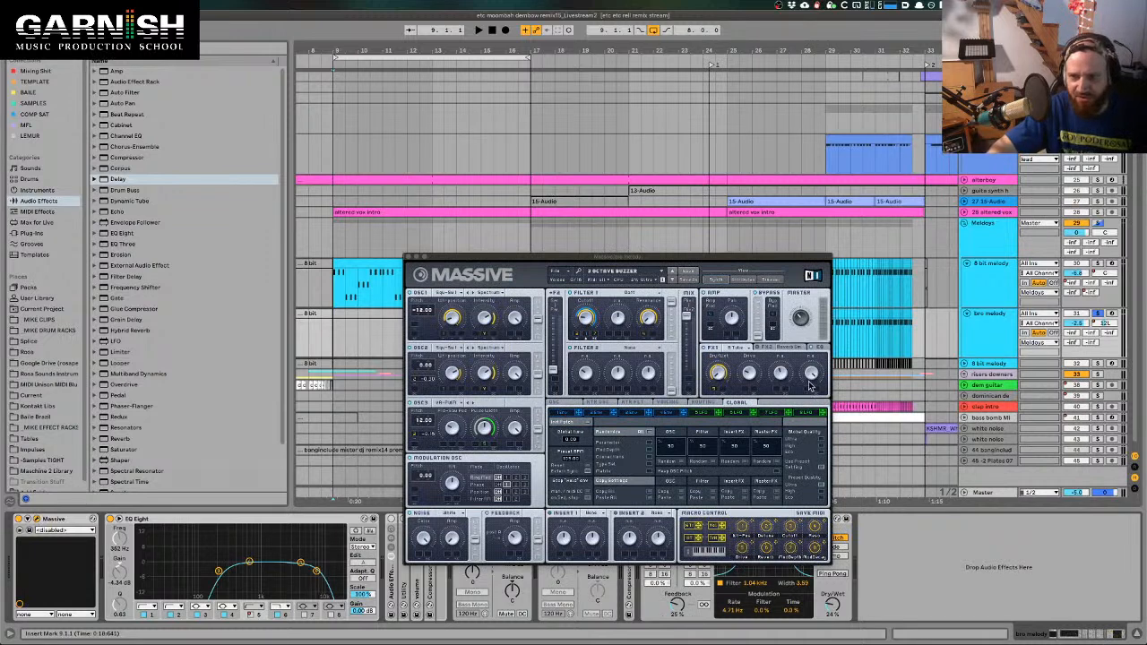
{"action": "left_click", "coordinate": [767, 348]}
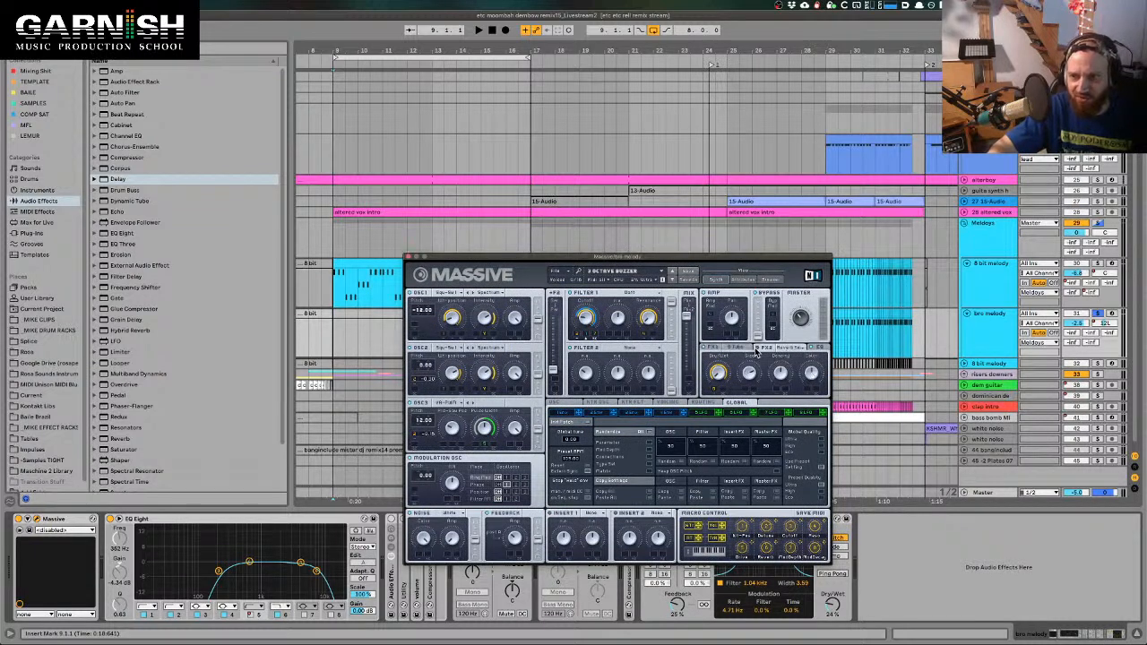
{"action": "left_click", "coordinate": [409, 256]}
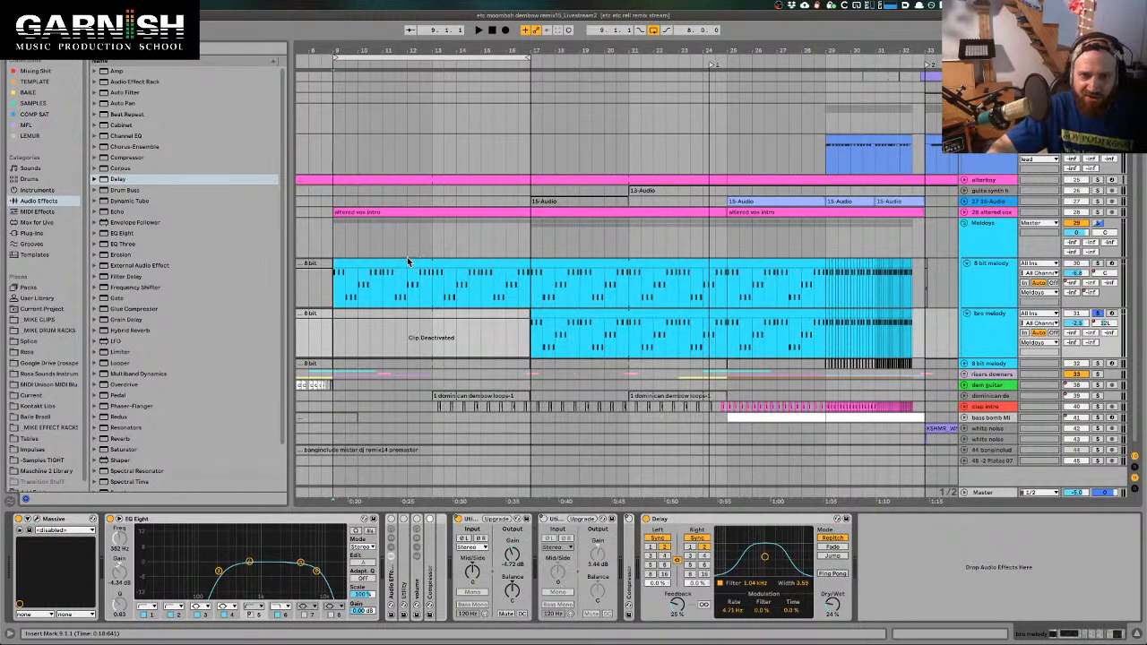
Place the insert marker at bar 17 on the bro melody, select its Delay device, and play briefly from there
{"action": "left_click", "coordinate": [528, 349]}
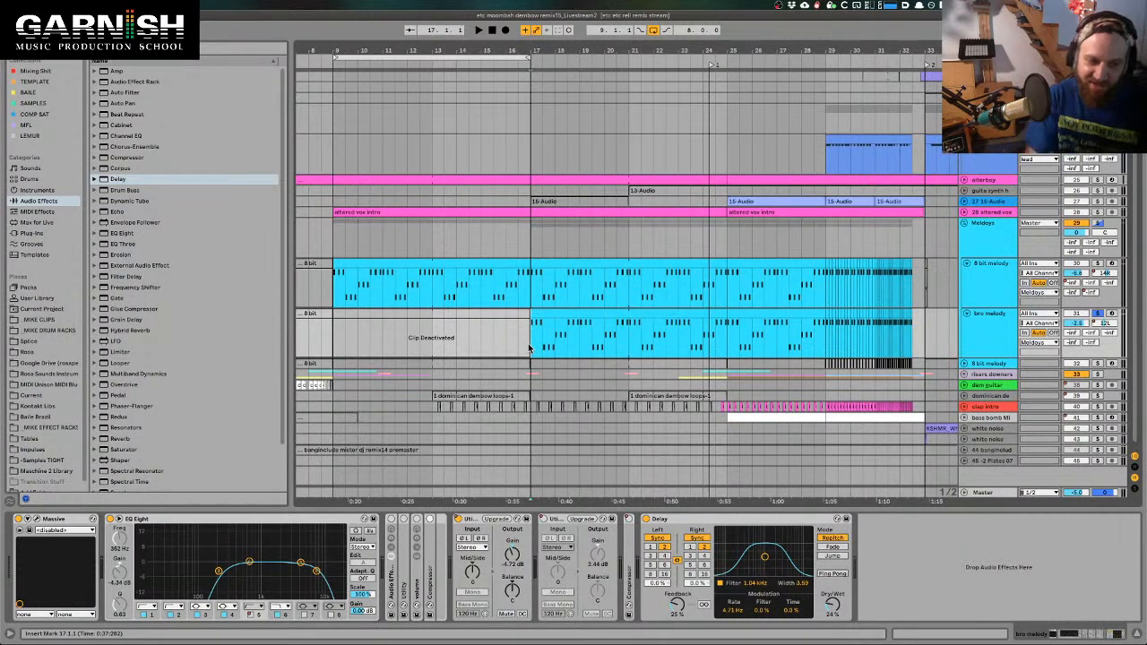
{"action": "left_click", "coordinate": [50, 519]}
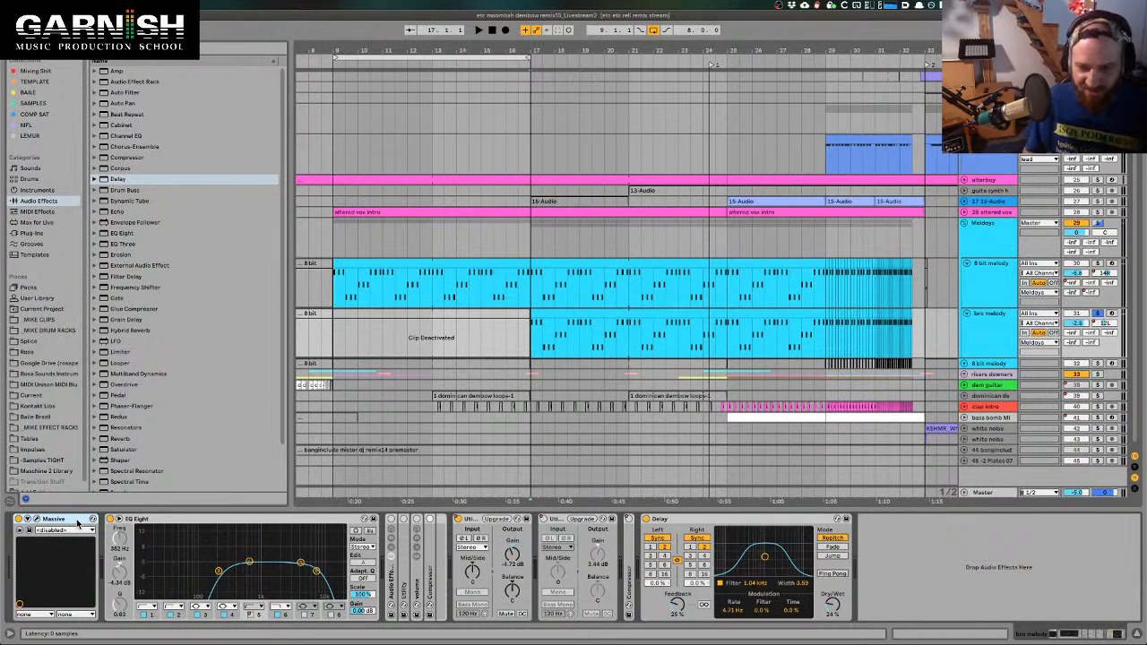
{"action": "left_click", "coordinate": [712, 524]}
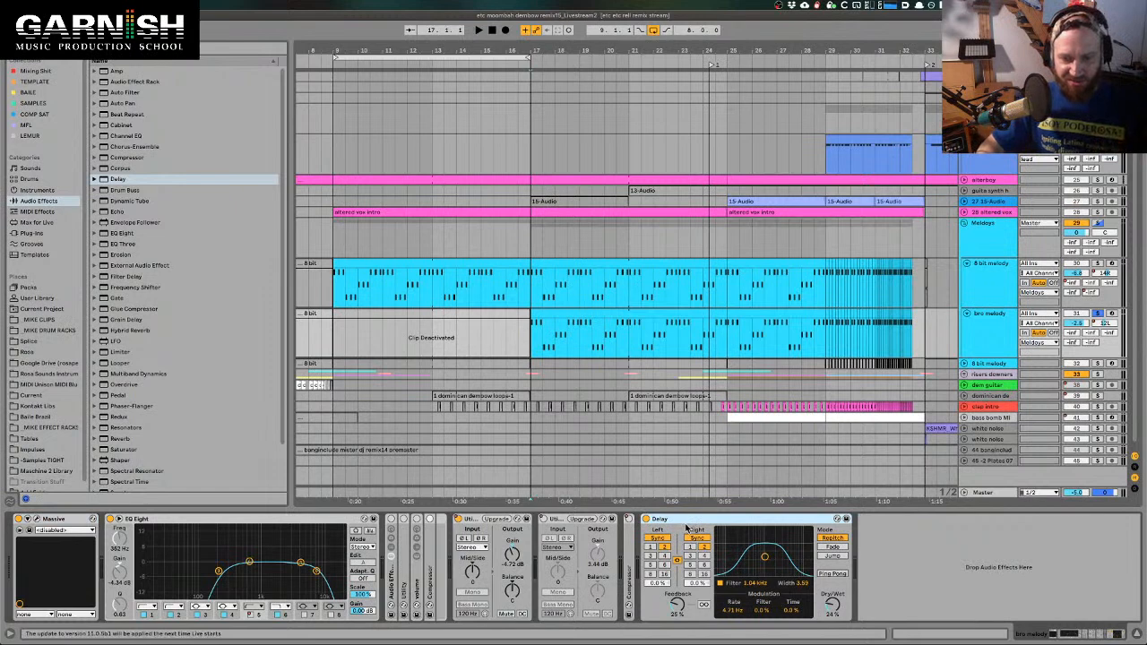
{"action": "key", "text": "space"}
{"action": "key", "text": "space"}
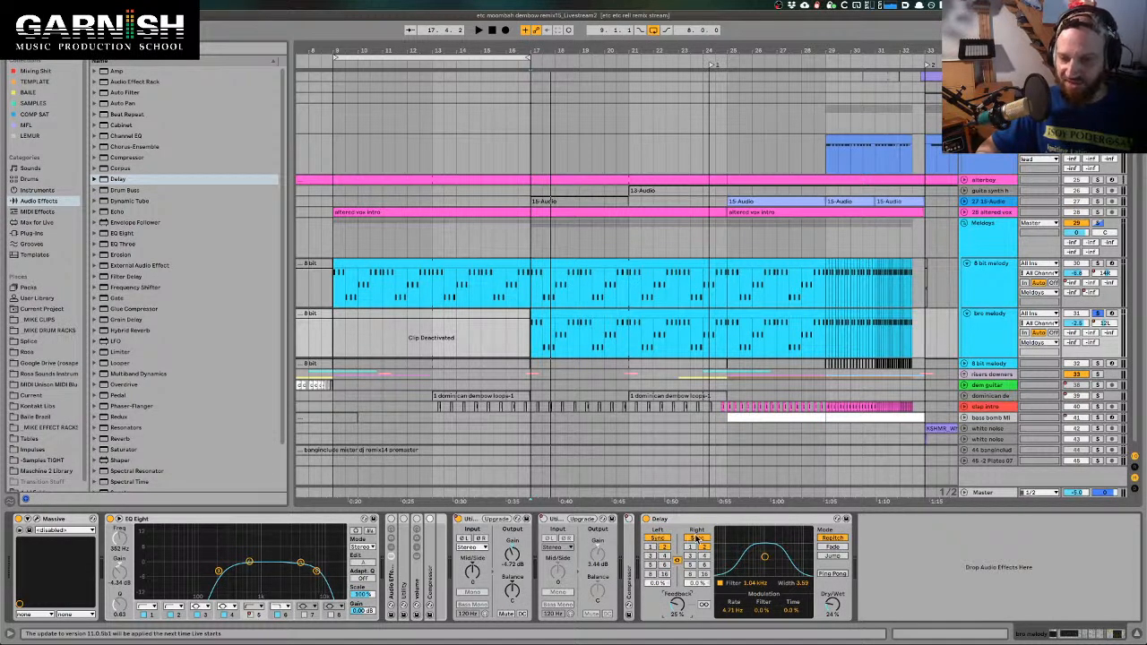
Try the Delay's linked synced time at 1, 2 and 4, and return it to 2
{"action": "left_click", "coordinate": [652, 547]}
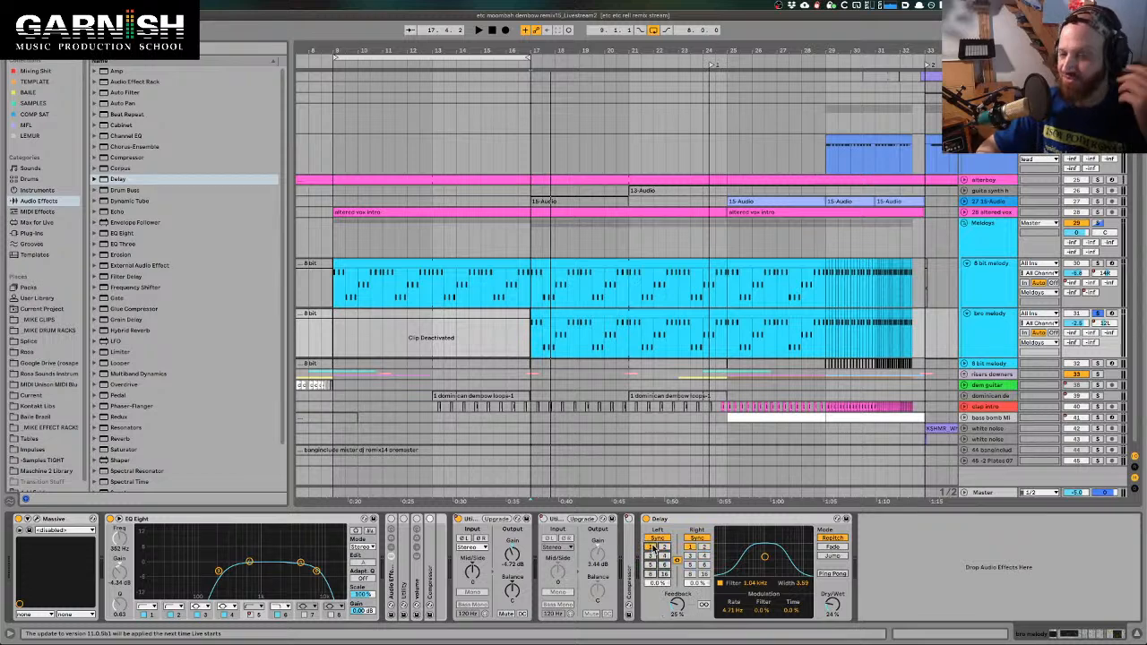
{"action": "left_click", "coordinate": [665, 547]}
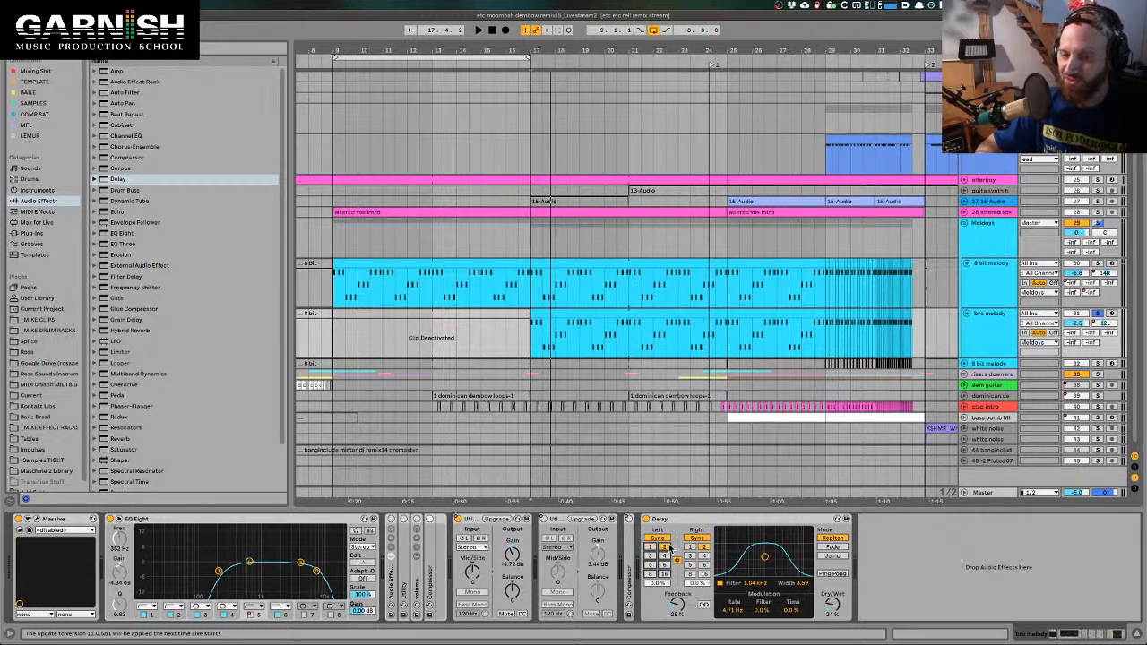
{"action": "left_click", "coordinate": [652, 548]}
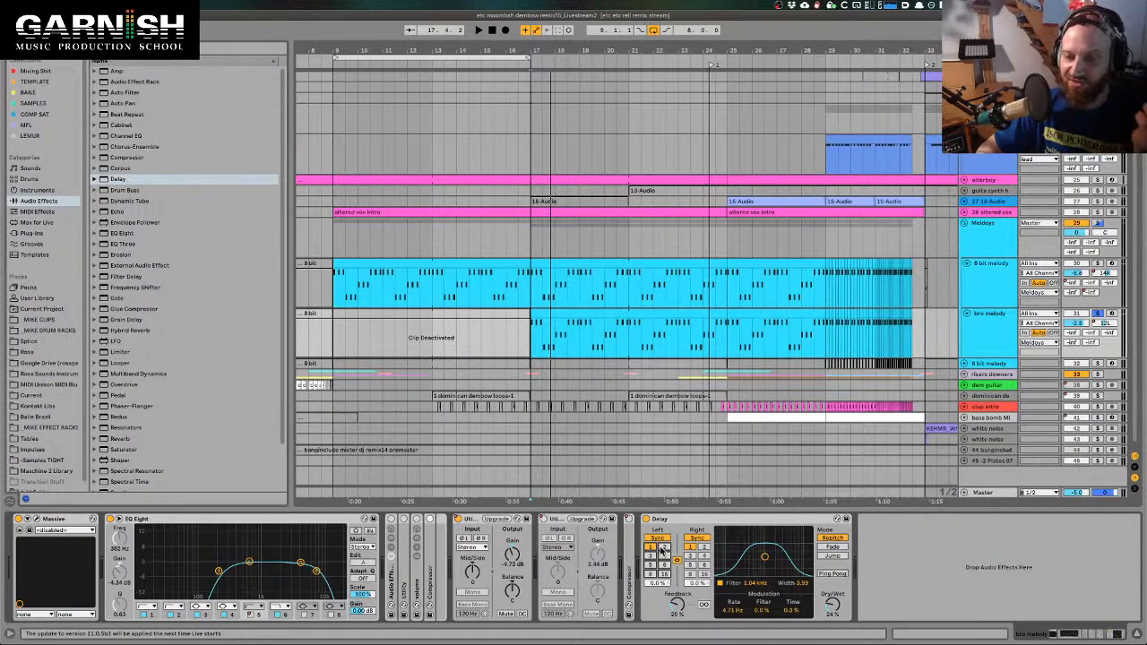
{"action": "left_click", "coordinate": [662, 549]}
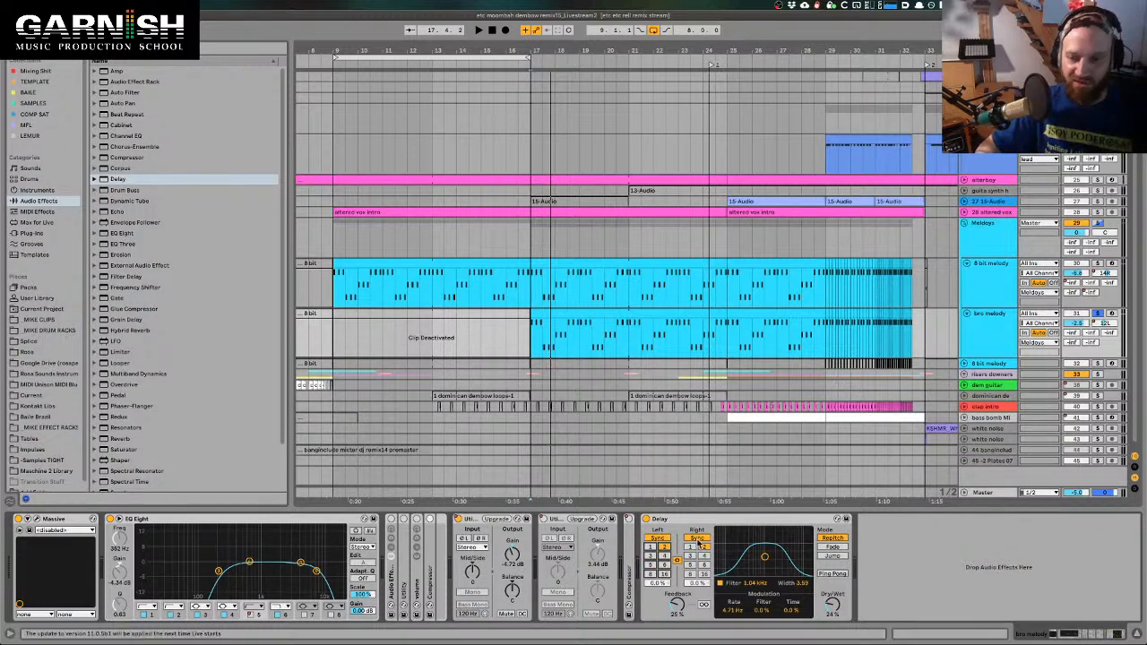
{"action": "left_click", "coordinate": [663, 556]}
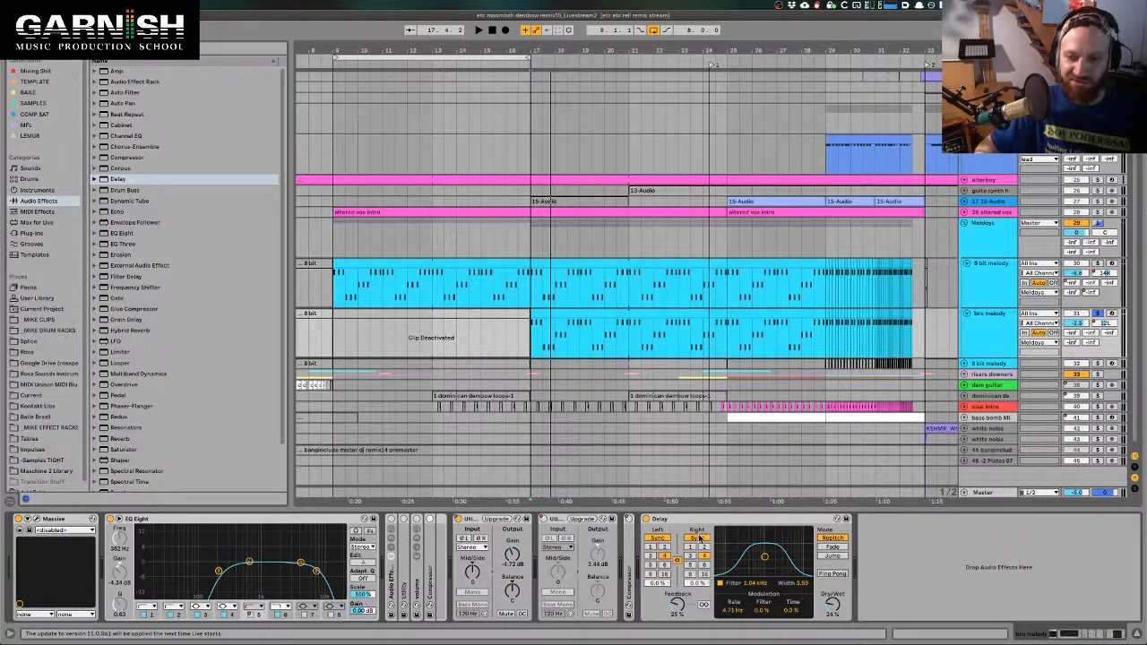
{"action": "left_click", "coordinate": [664, 547]}
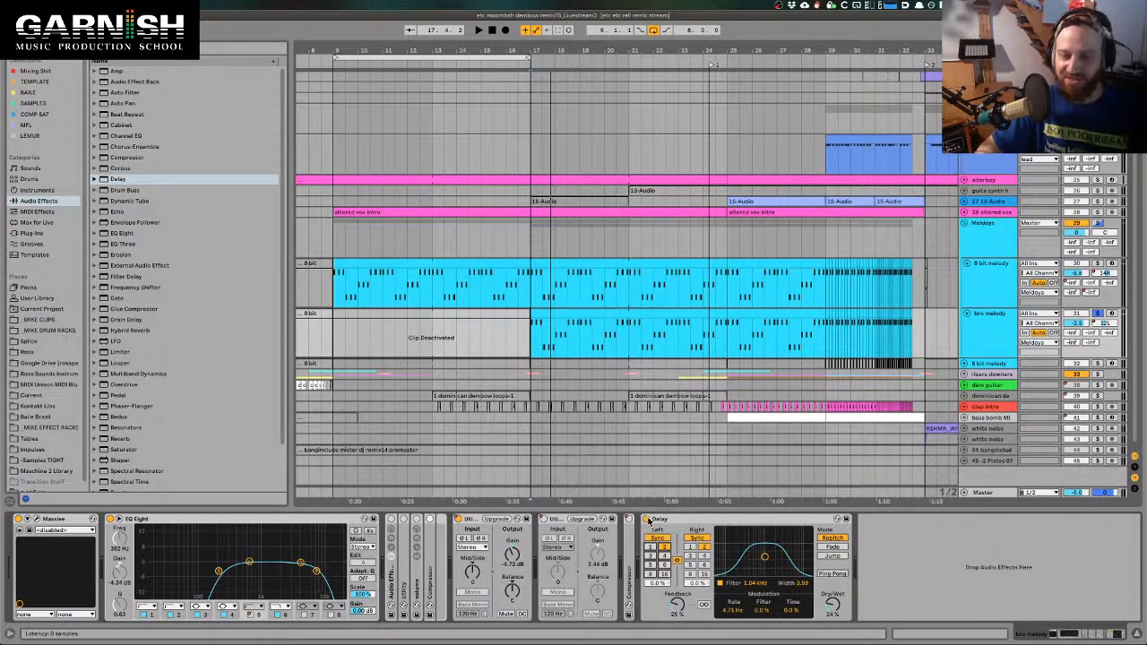
Play the bro melody from bar 17 with the Delay's dry/wet raised to 38%, and again with its synced time at 3
{"action": "key", "text": "space"}
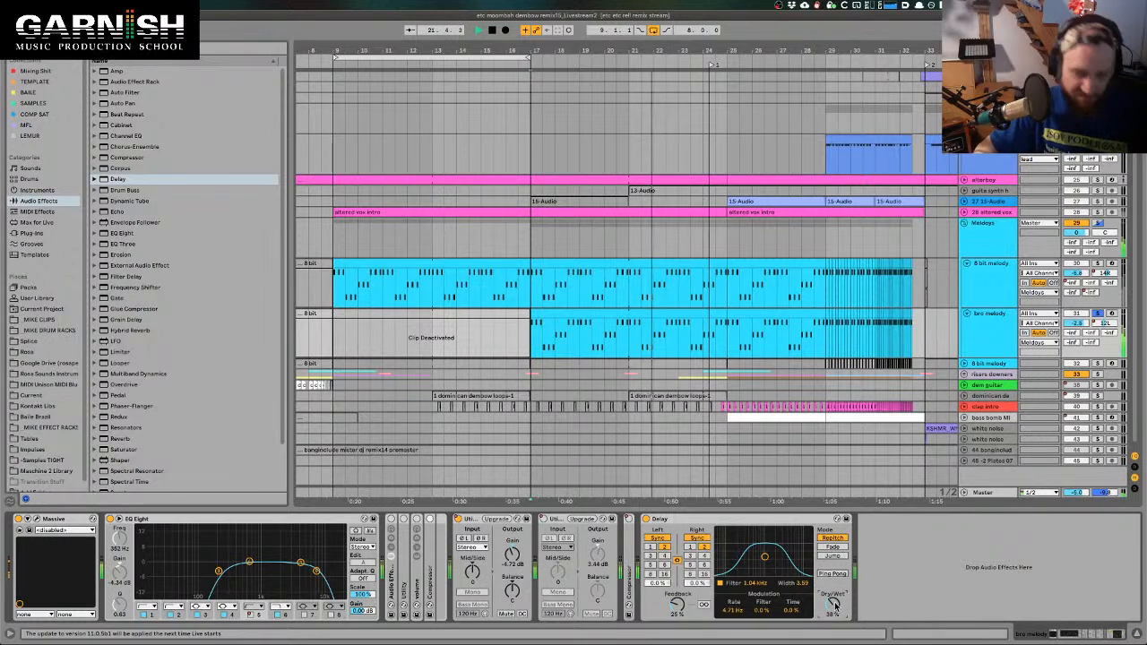
{"action": "key", "text": "space"}
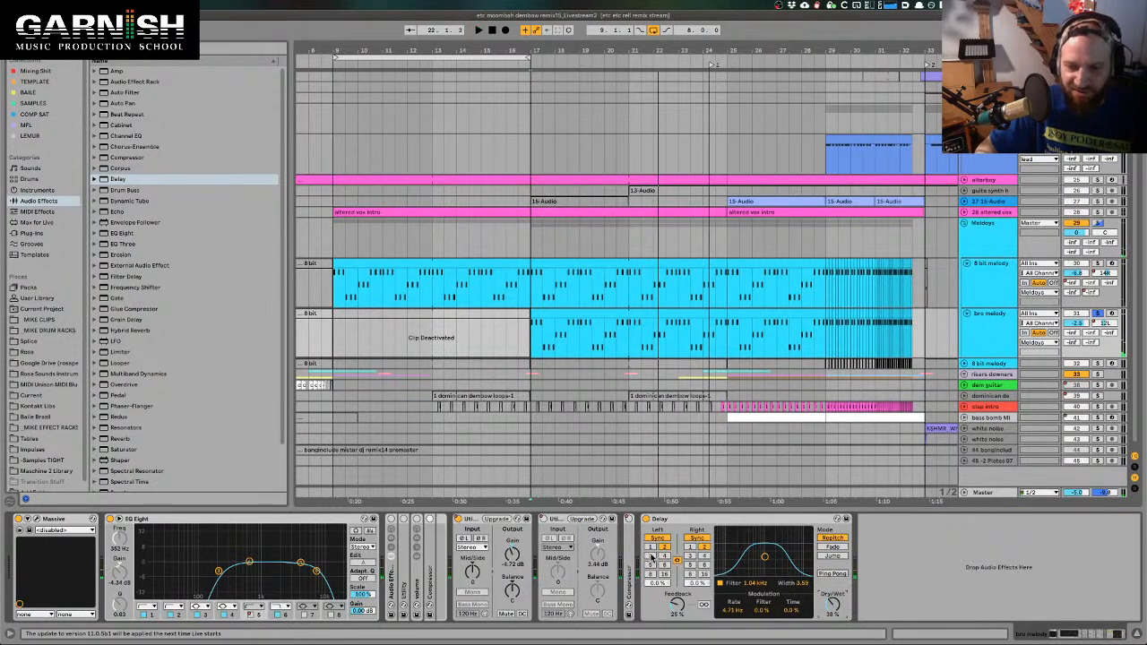
{"action": "left_click", "coordinate": [652, 556]}
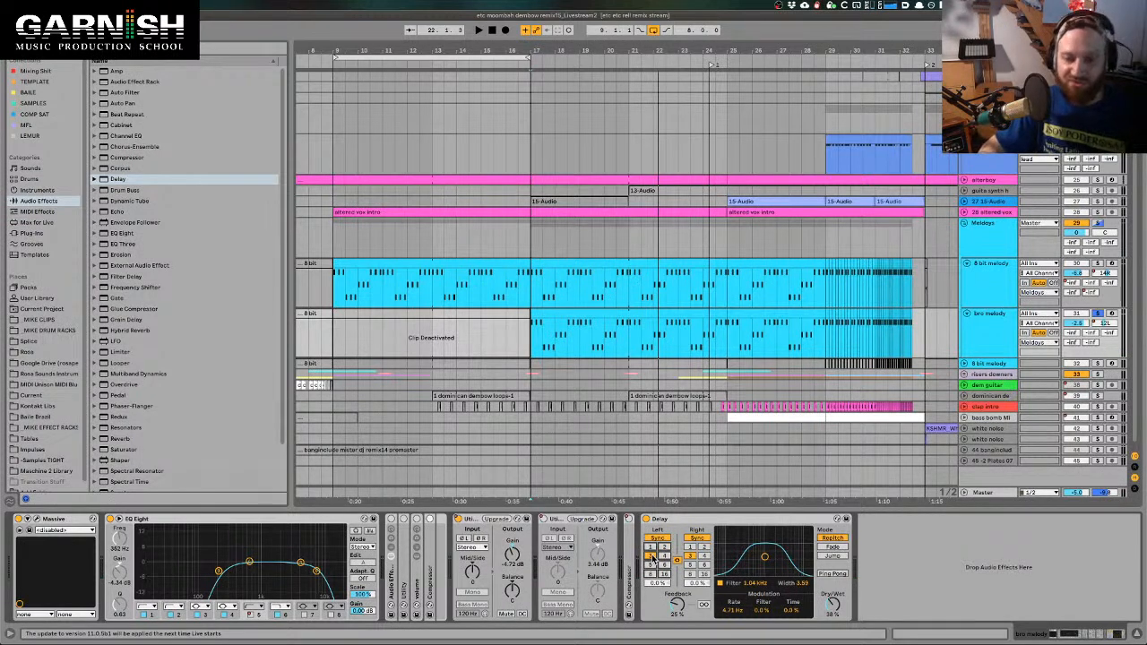
{"action": "key", "text": "space"}
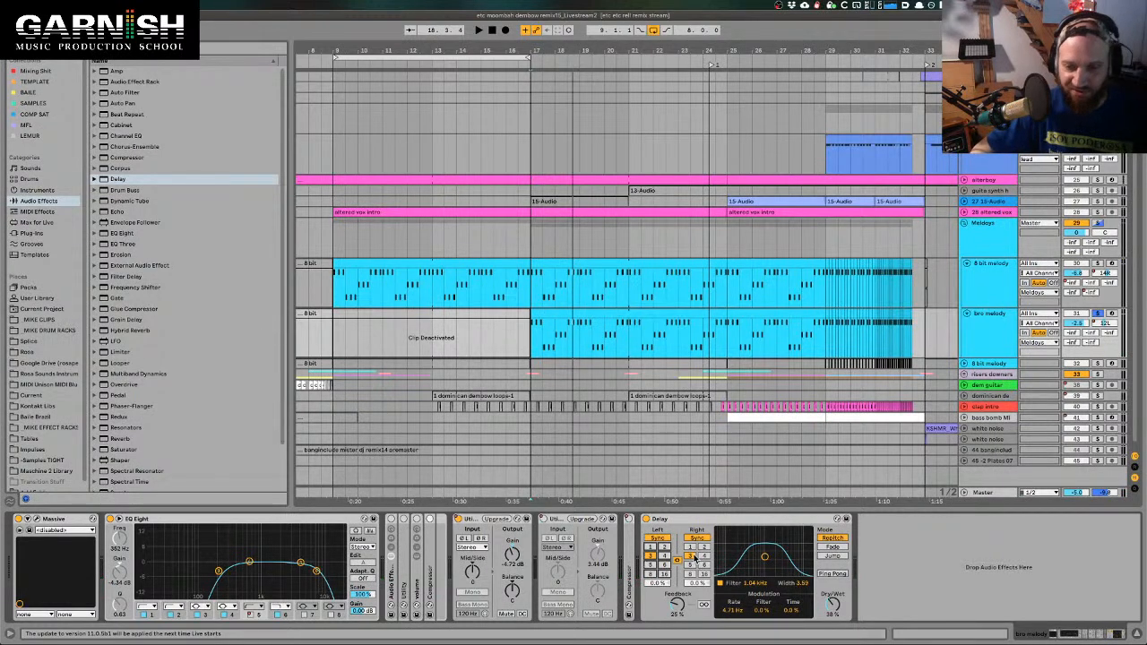
Unlink the Delay's channels, play from bar 17 with left at 3 and right at 2, and relink both at 2
{"action": "left_click", "coordinate": [664, 557]}
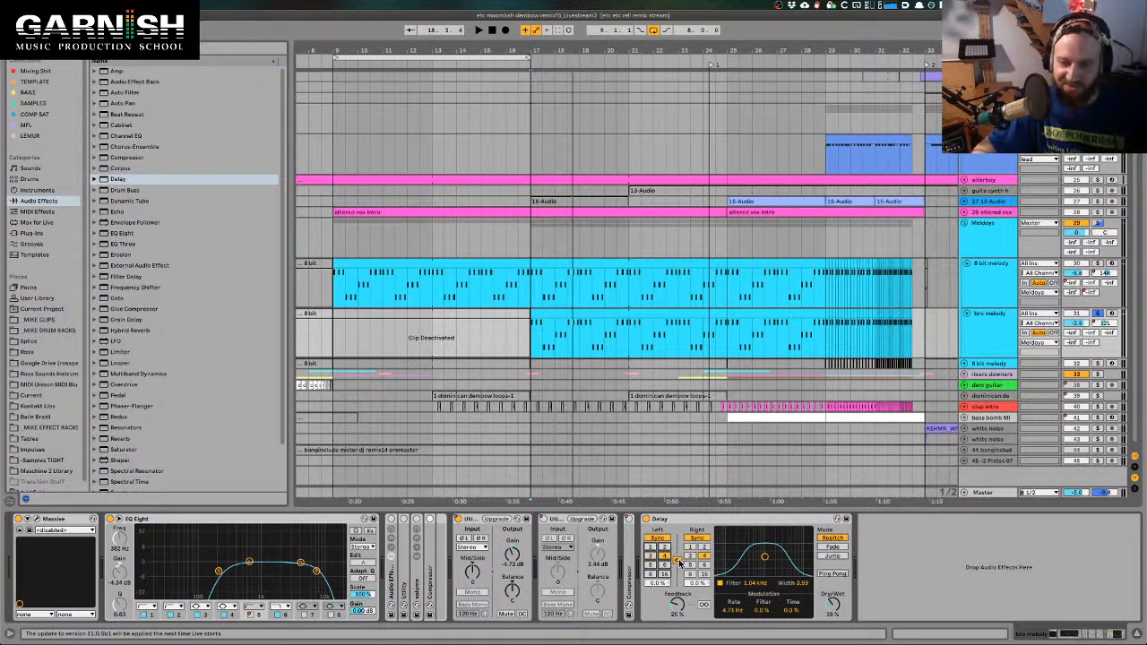
{"action": "left_click", "coordinate": [690, 547]}
{"action": "left_click", "coordinate": [676, 560]}
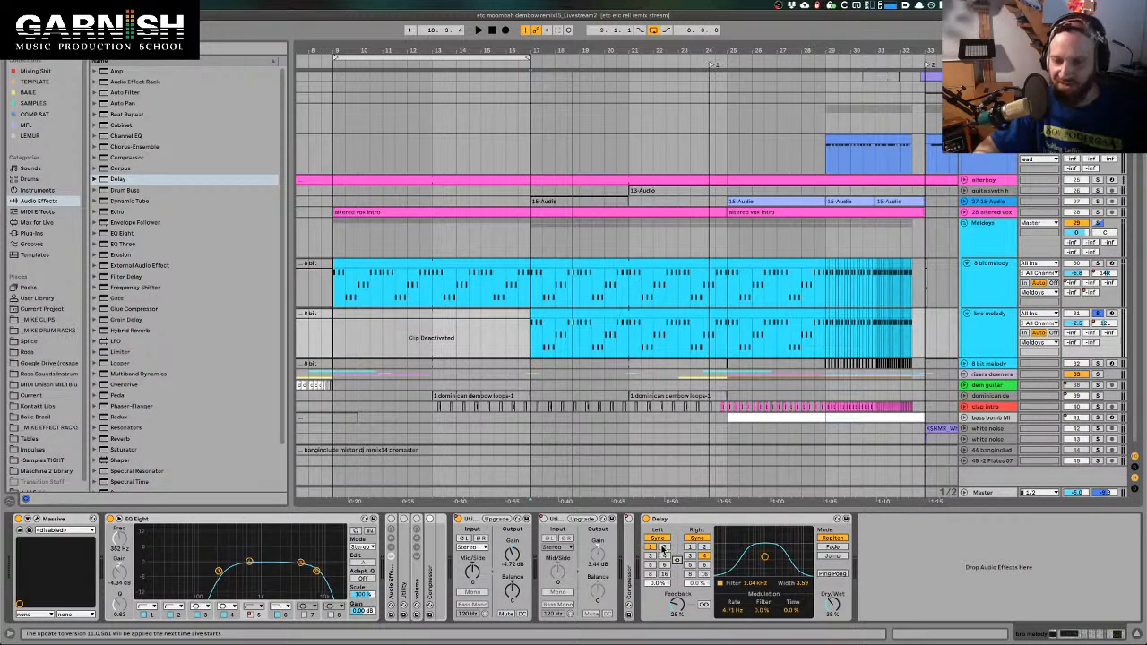
{"action": "left_click", "coordinate": [651, 556]}
{"action": "left_click", "coordinate": [701, 547]}
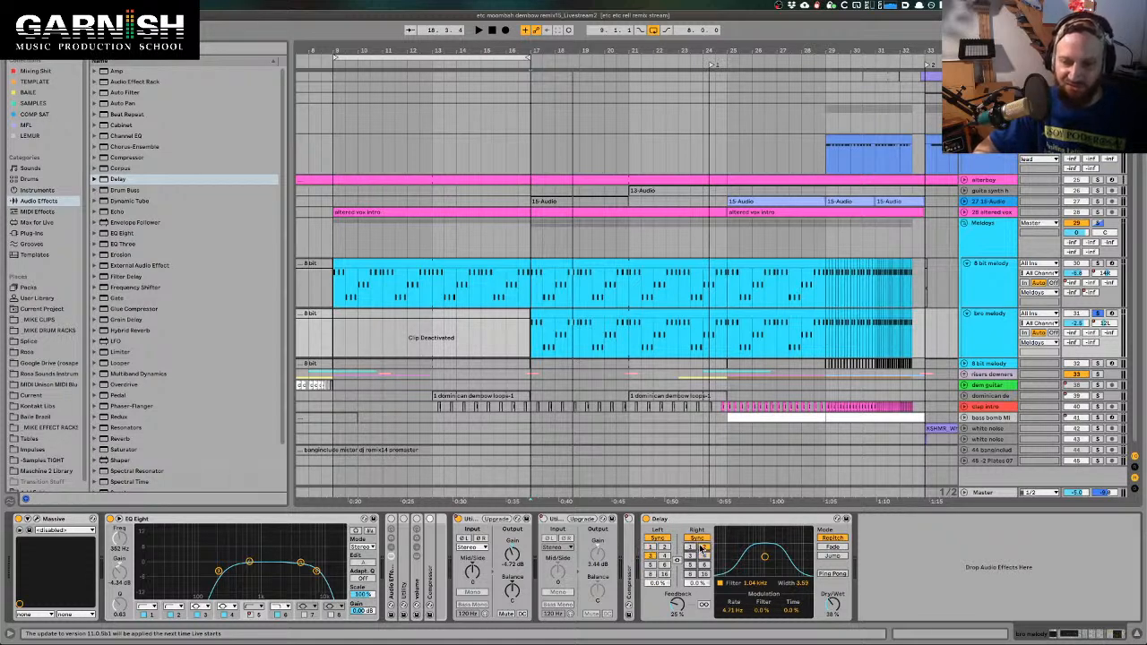
{"action": "key", "text": "space"}
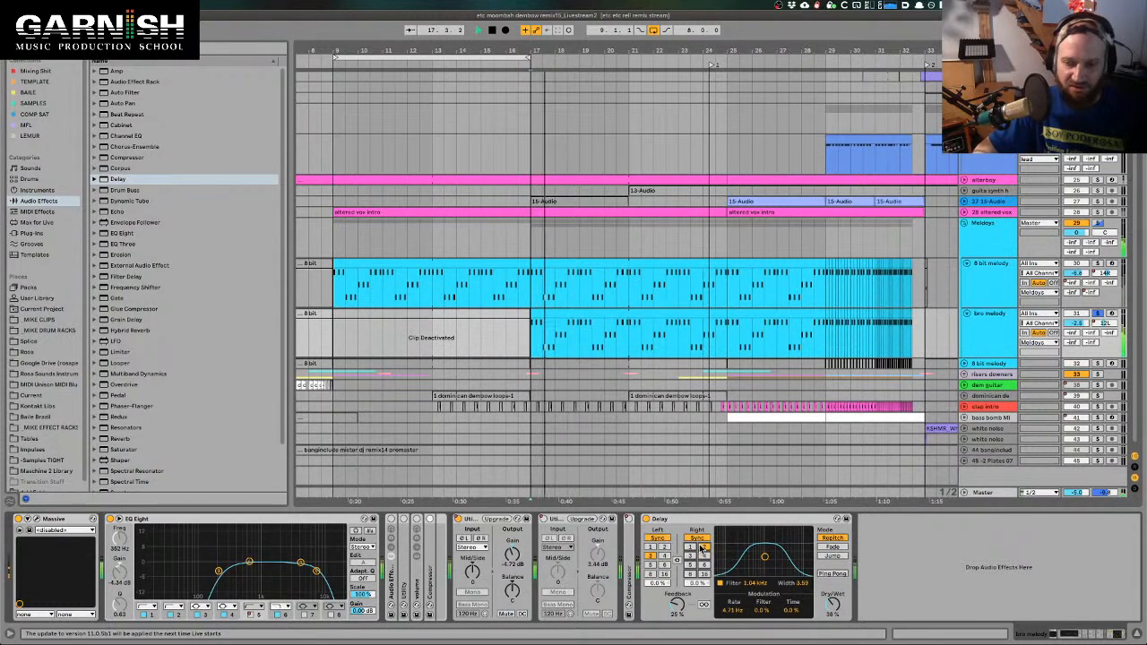
{"action": "key", "text": "space"}
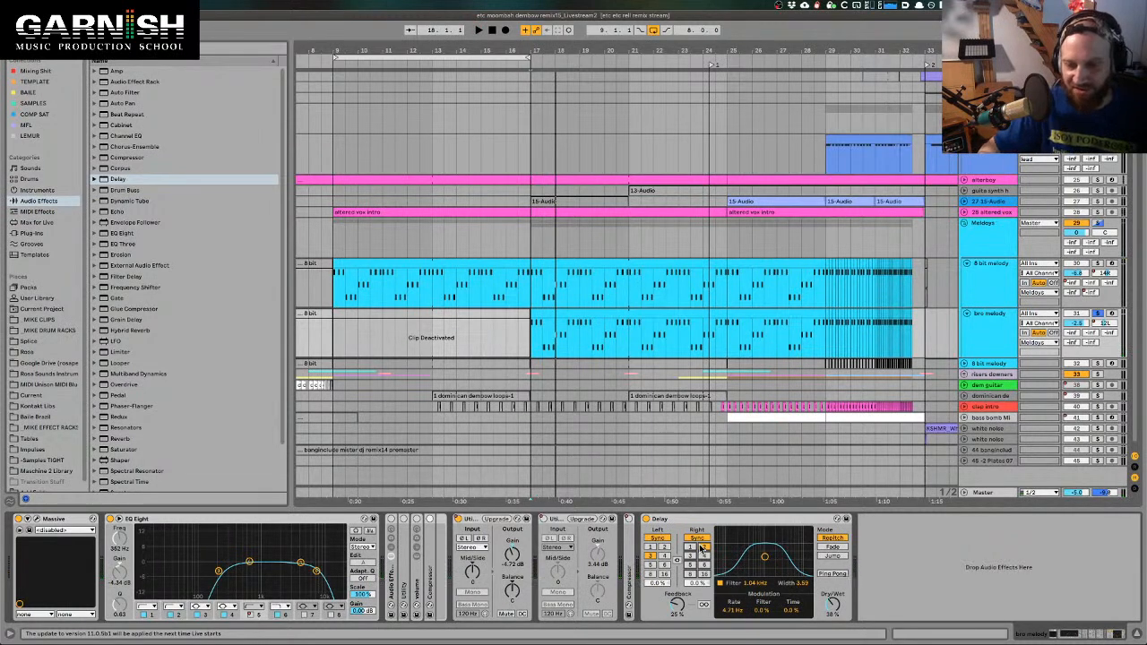
{"action": "left_click", "coordinate": [664, 547]}
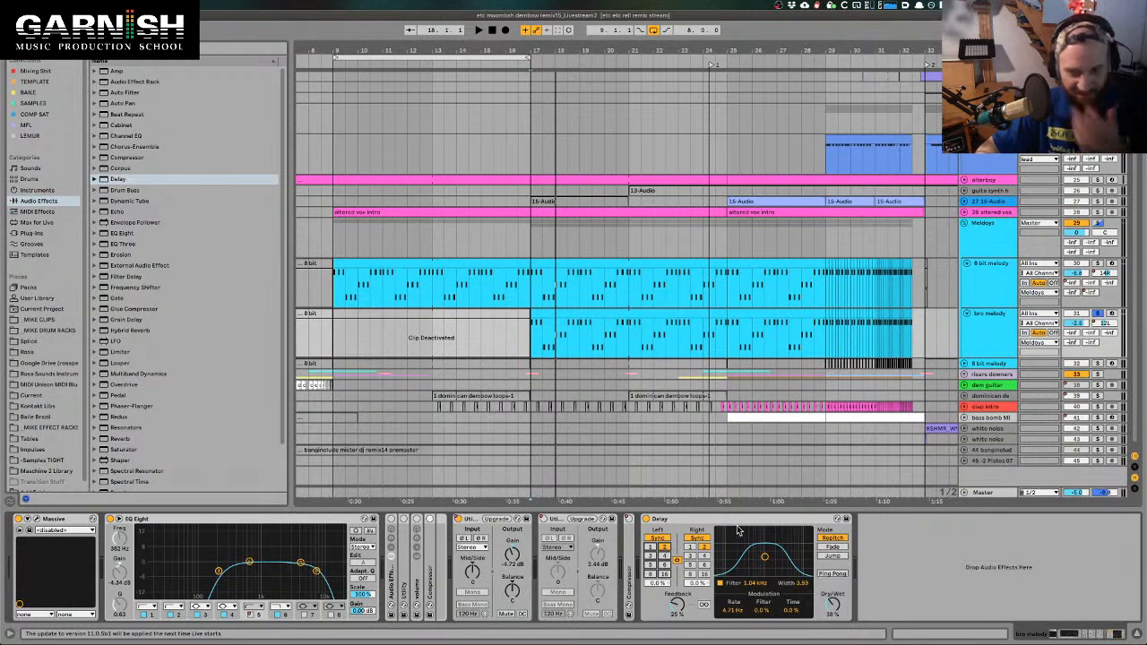
Sweep the Delay's band-pass filter upward and narrow it to about 2.22 kHz with a width of 2.23
{"action": "mouse_move", "coordinate": [765, 557]}
{"action": "left_mouse_down"}
{"action": "mouse_move", "coordinate": [777, 557]}
{"action": "mouse_move", "coordinate": [769, 548]}
{"action": "left_mouse_up"}
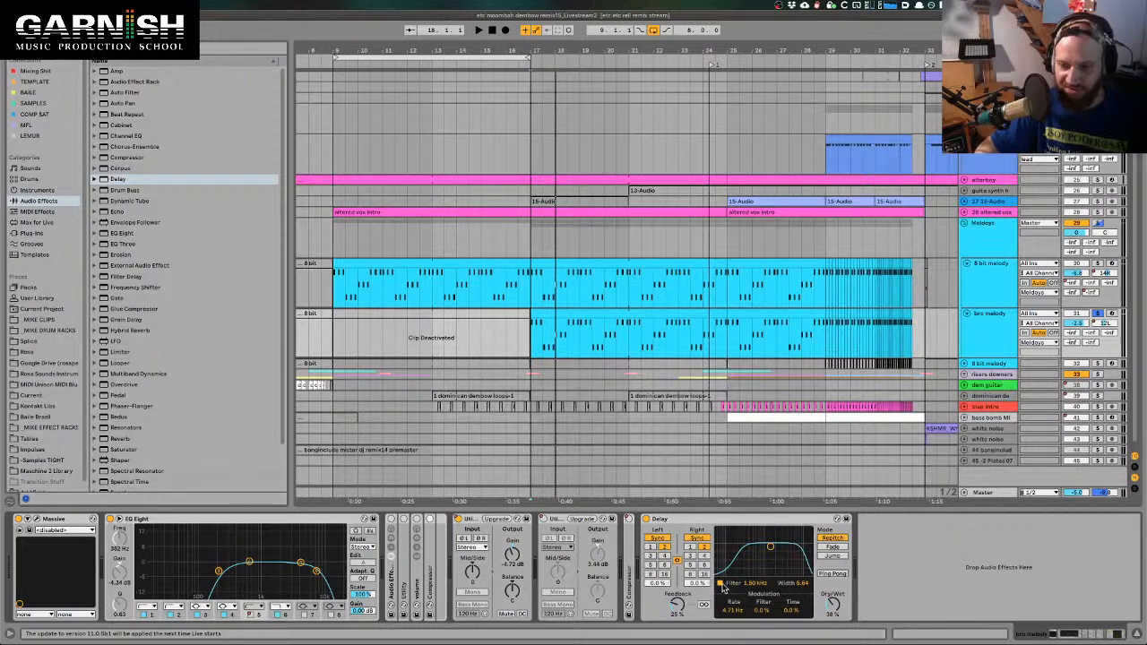
{"action": "left_click_drag", "start_coordinate": [770, 546], "coordinate": [776, 554]}
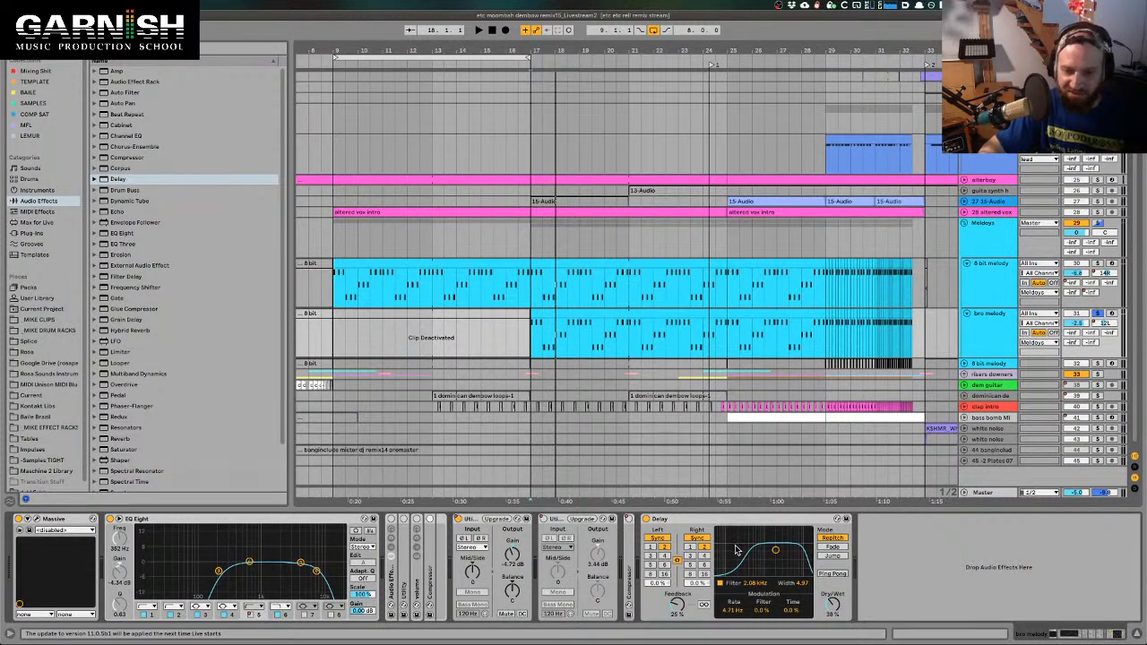
{"action": "left_click_drag", "start_coordinate": [776, 550], "coordinate": [772, 555]}
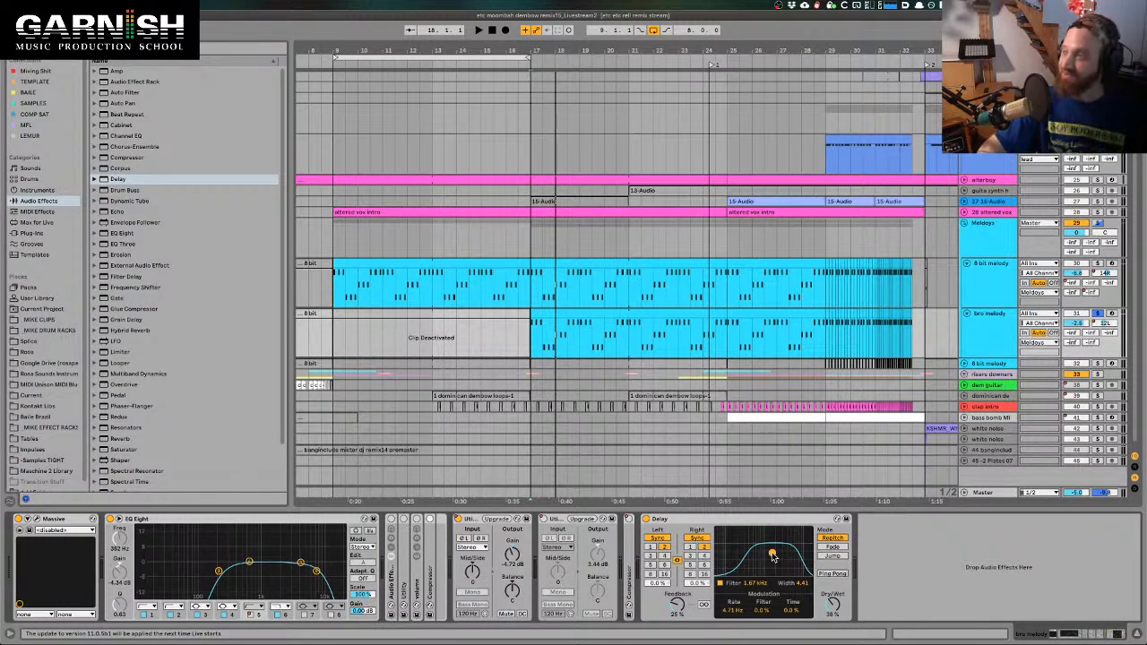
{"action": "left_click_drag", "start_coordinate": [772, 556], "coordinate": [776, 563]}
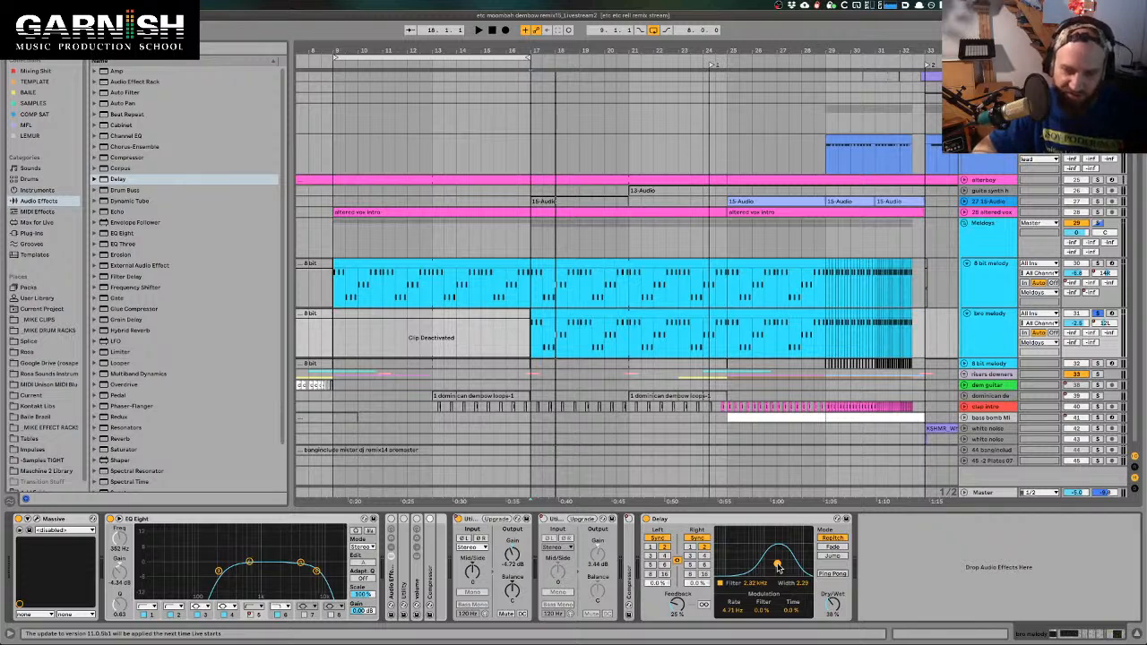
Play the bro melody from bar 17 with the Delay's filter at about 5.39 kHz, 387 Hz and 500 Hz
{"action": "left_click_drag", "start_coordinate": [778, 566], "coordinate": [791, 567]}
{"action": "key", "text": "space"}
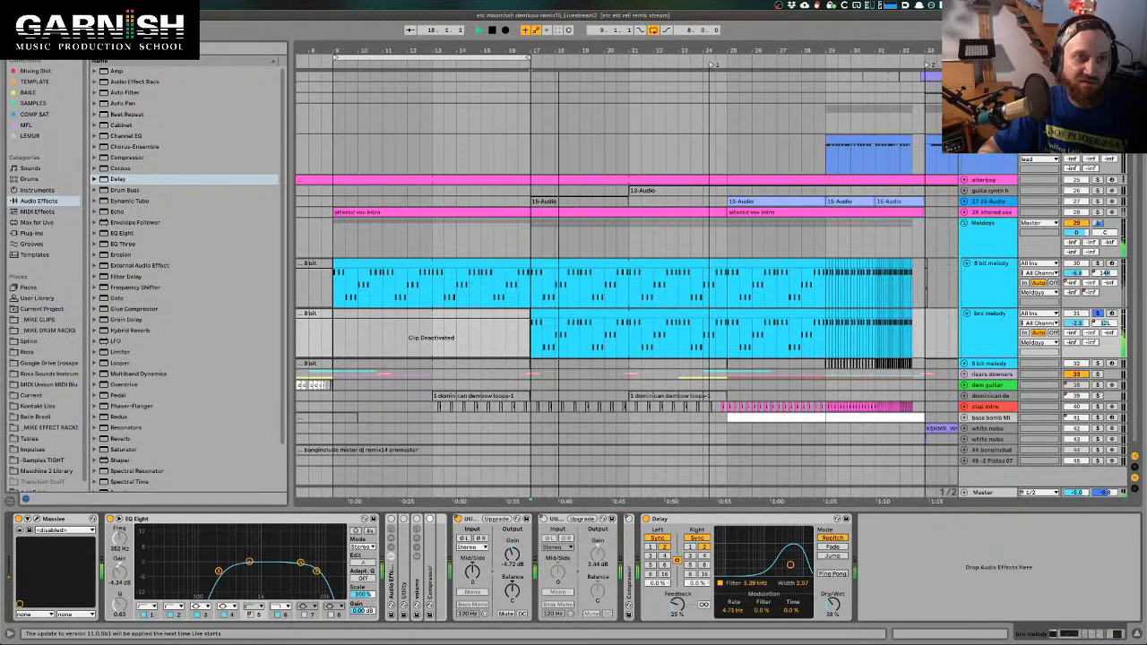
{"action": "left_click_drag", "start_coordinate": [789, 564], "coordinate": [749, 562]}
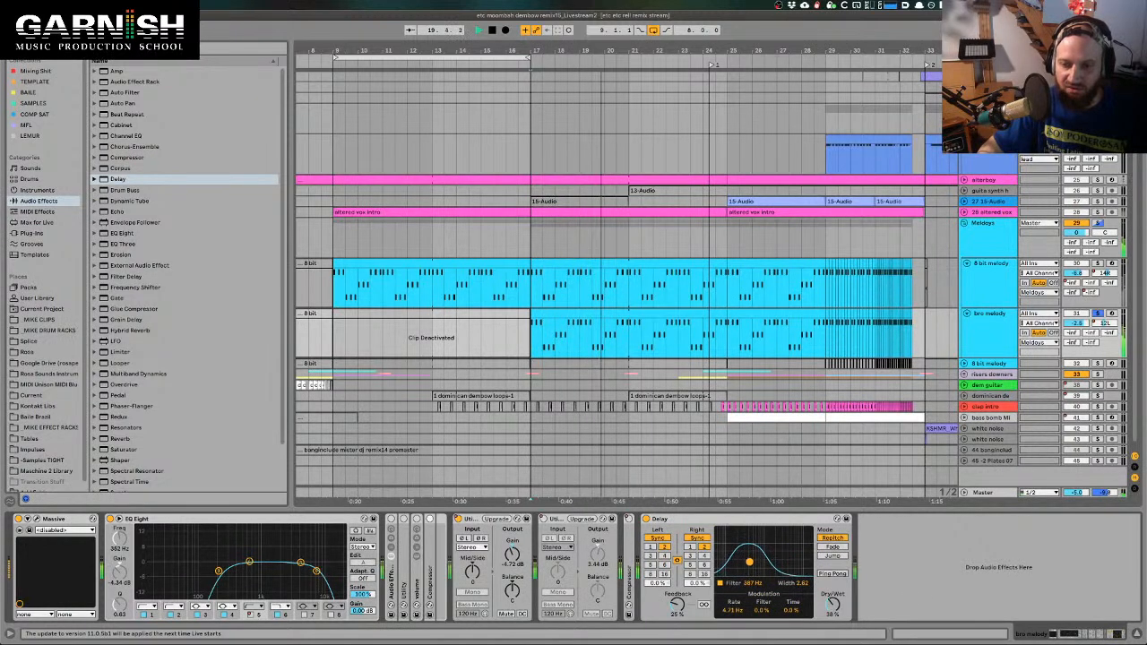
{"action": "key", "text": "space"}
{"action": "key", "text": "space"}
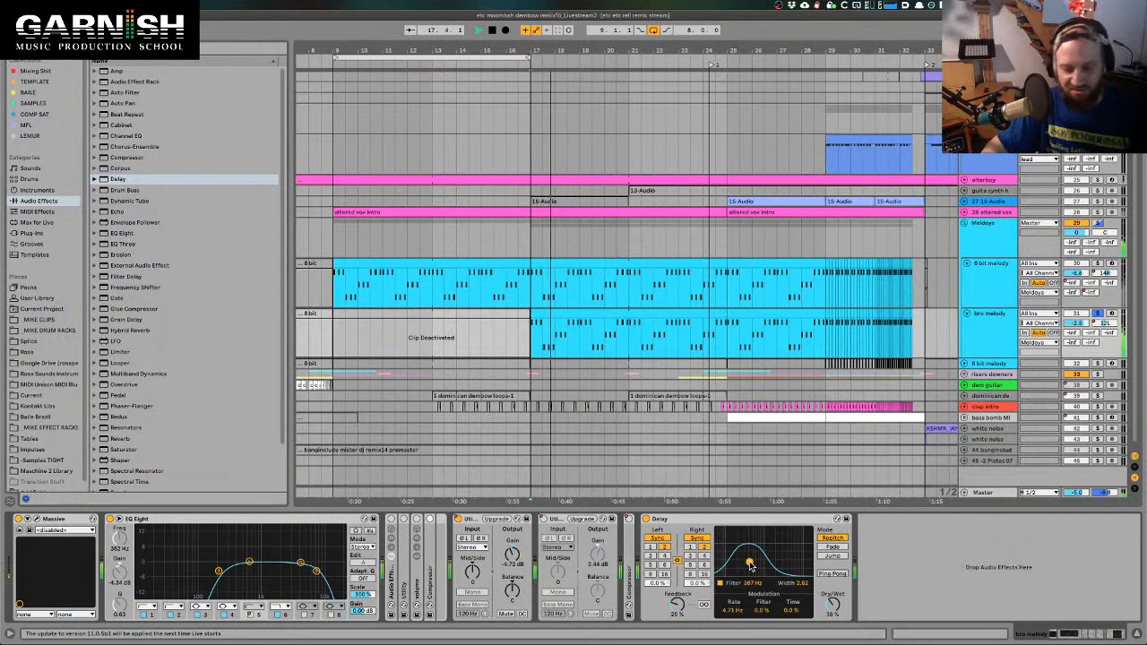
{"action": "left_click_drag", "start_coordinate": [751, 565], "coordinate": [753, 570]}
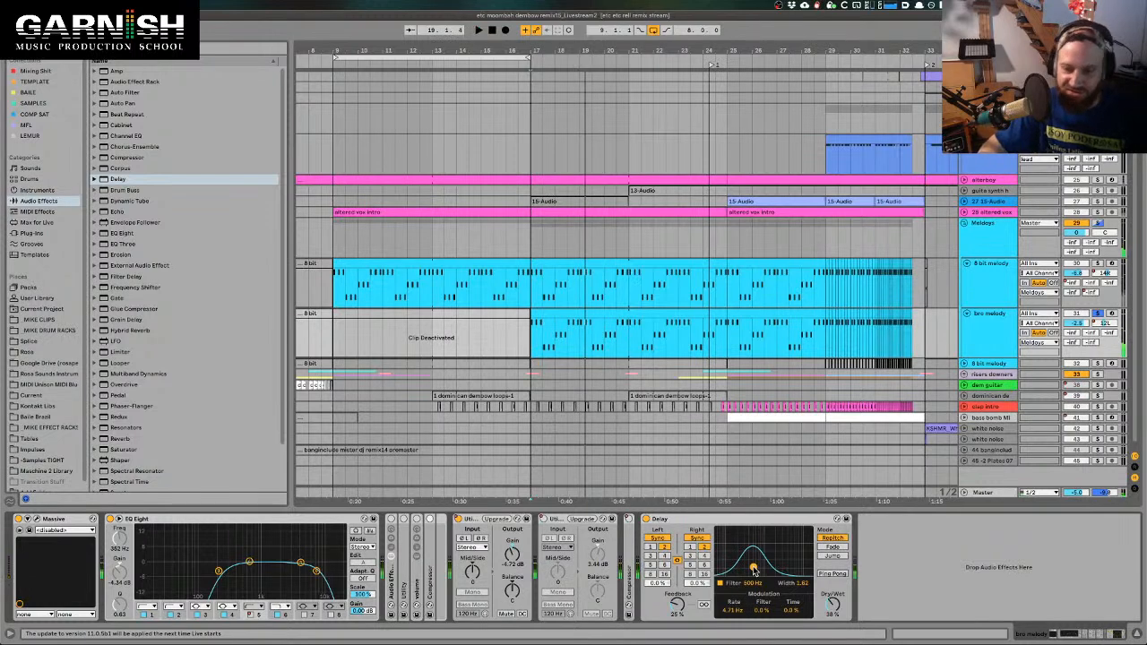
Set the Delay's filter to about 2.69 kHz with a width of 2.29, and play the bro melody from bar 17
{"action": "left_click_drag", "start_coordinate": [753, 570], "coordinate": [779, 566]}
{"action": "key", "text": "space"}
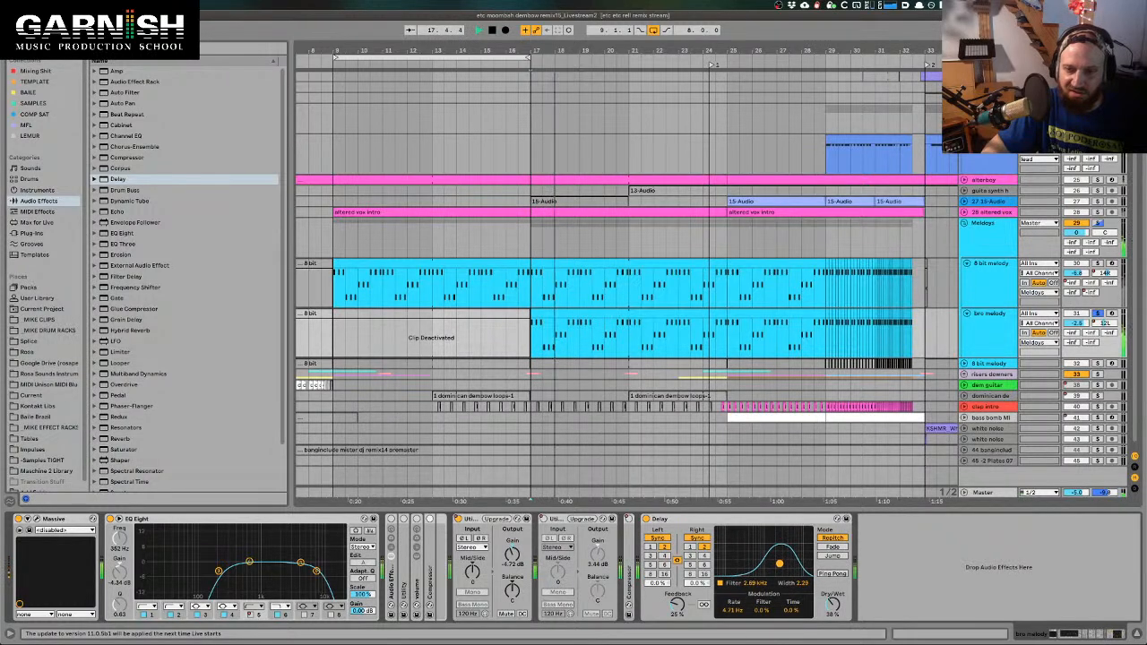
{"action": "key", "text": "space"}
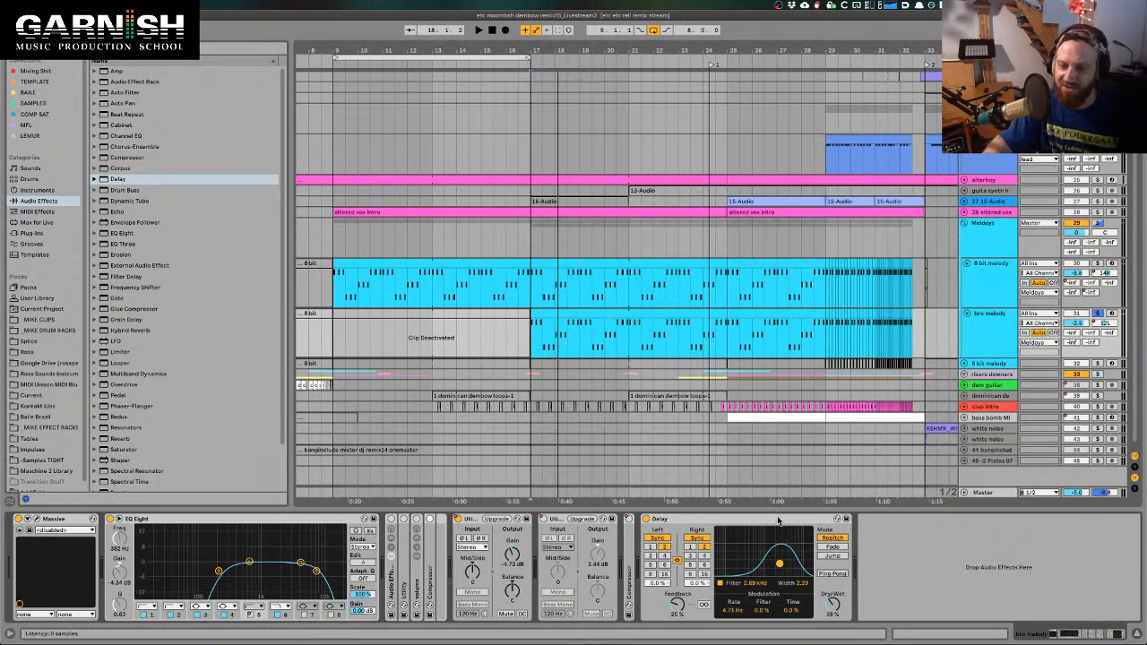
Turn on Ping Pong mode for the bro melody's Delay
{"action": "left_click", "coordinate": [777, 520]}
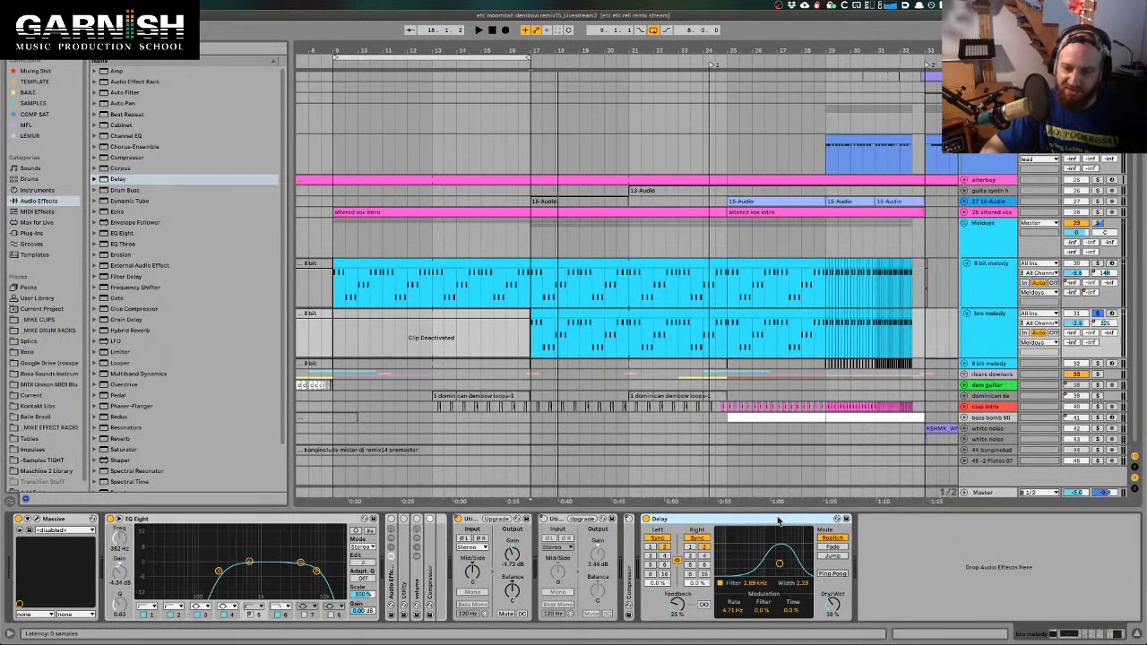
{"action": "left_click", "coordinate": [826, 573]}
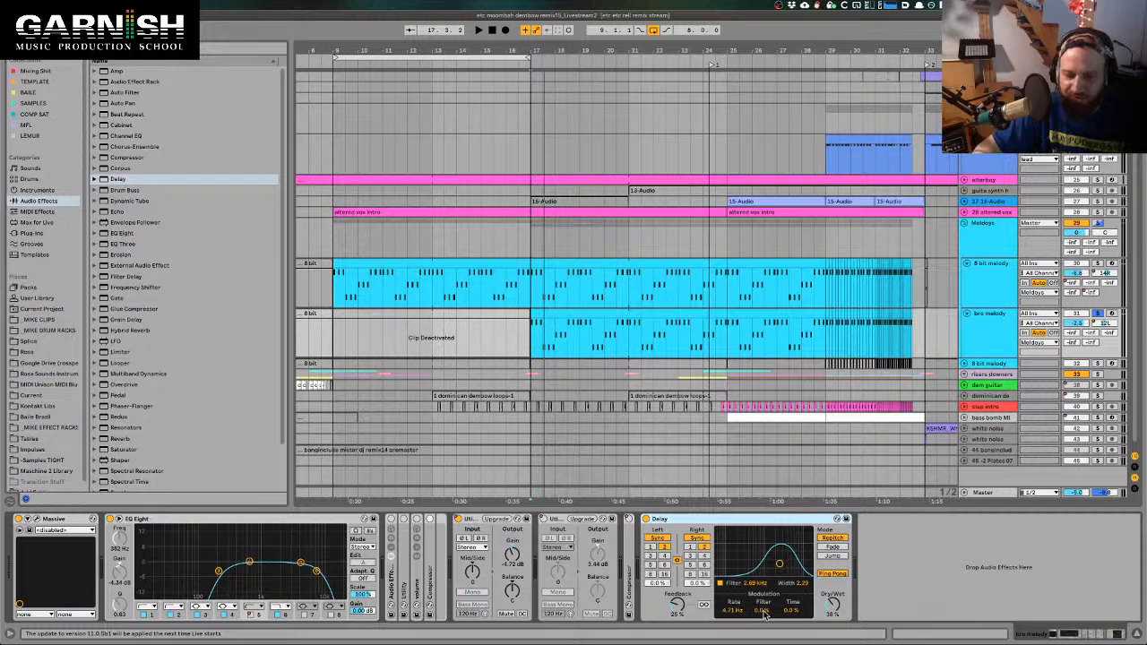
Set the Delay's modulation to 1.00 Hz rate, 11 % filter and 12 % time, with its filter at 1.80 kHz and width 2.74
{"action": "left_click_drag", "start_coordinate": [733, 610], "coordinate": [733, 629]}
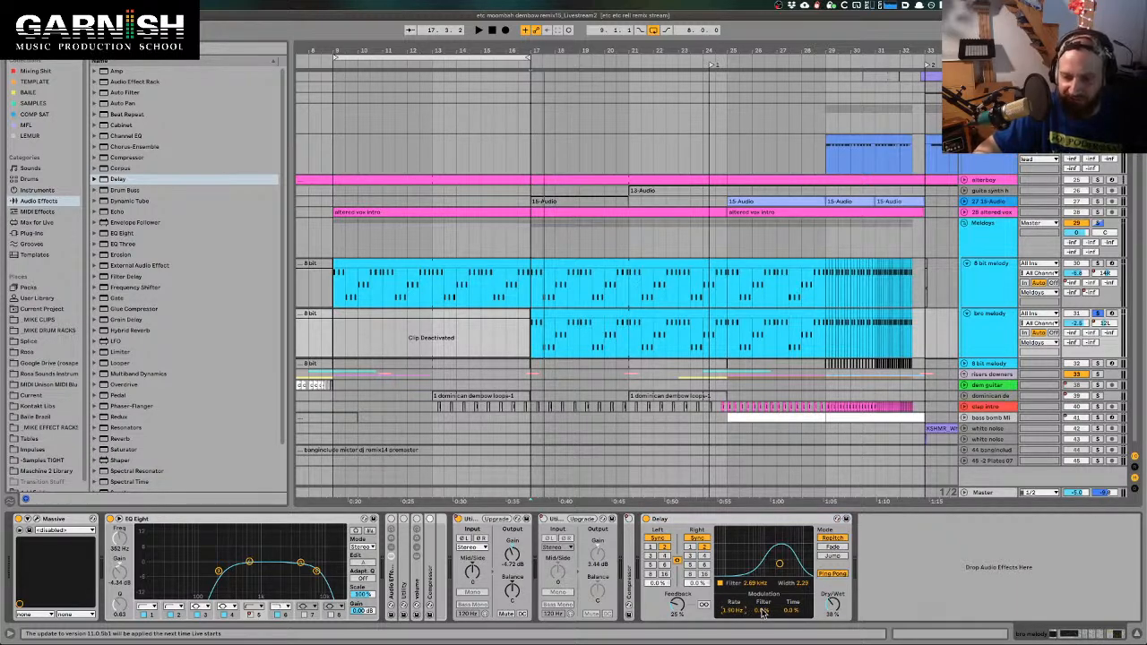
{"action": "left_click_drag", "start_coordinate": [764, 611], "coordinate": [763, 591]}
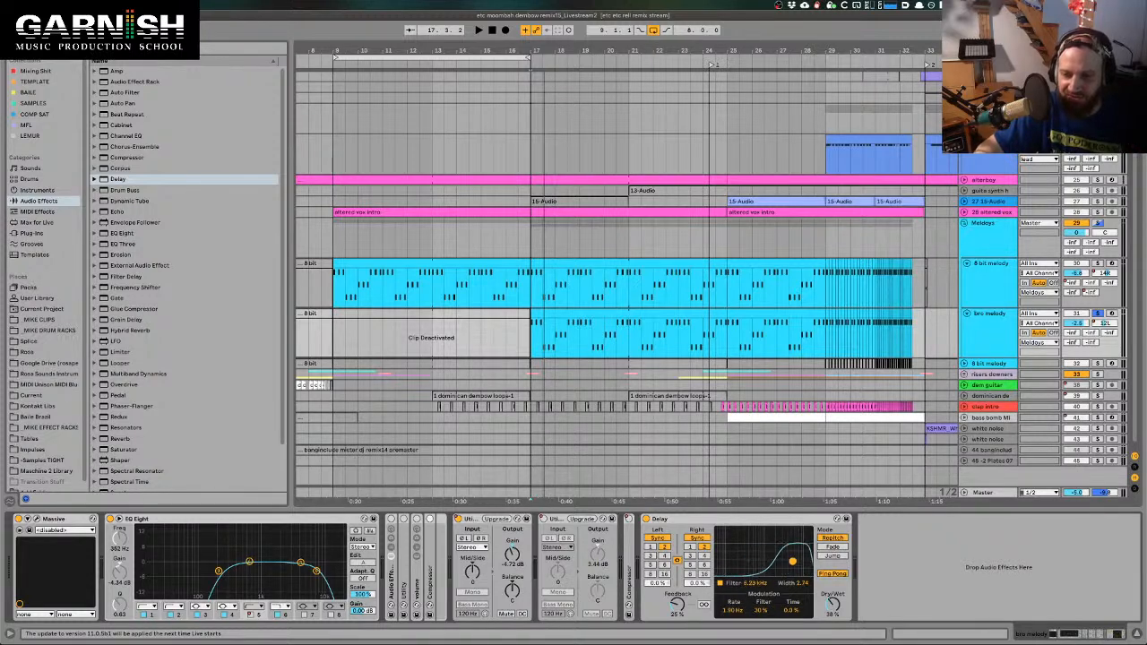
{"action": "left_click_drag", "start_coordinate": [762, 611], "coordinate": [795, 603]}
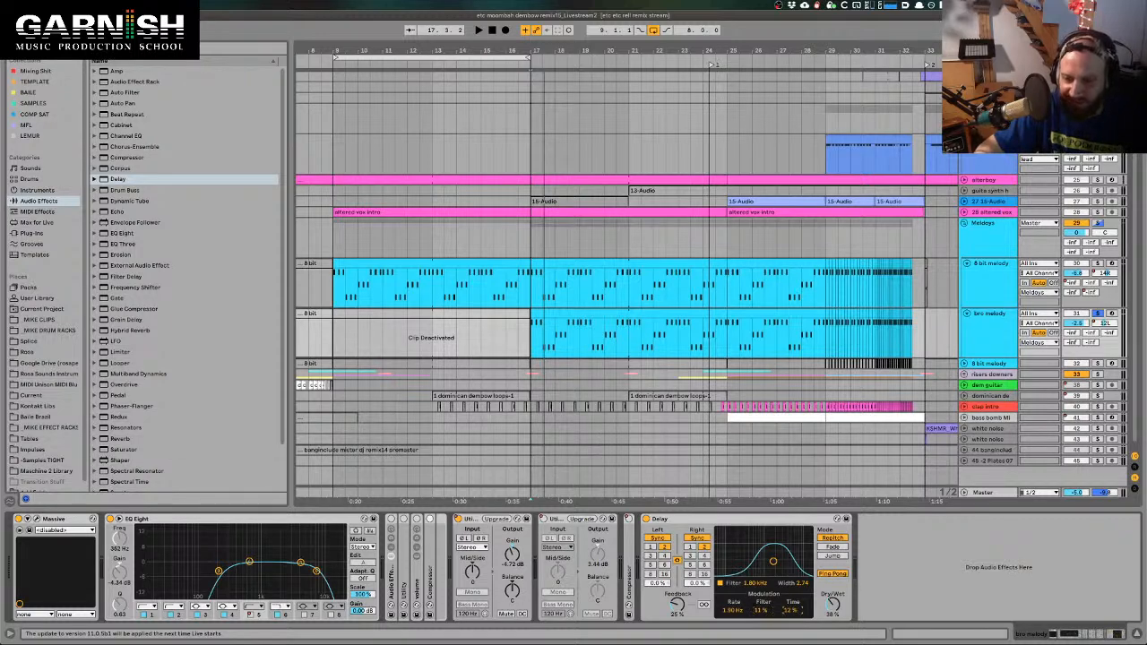
Play the bro melody from bar 17 while raising the Delay's time modulation to about 49 %
{"action": "key", "text": "space"}
{"action": "left_click_drag", "start_coordinate": [797, 611], "coordinate": [797, 583]}
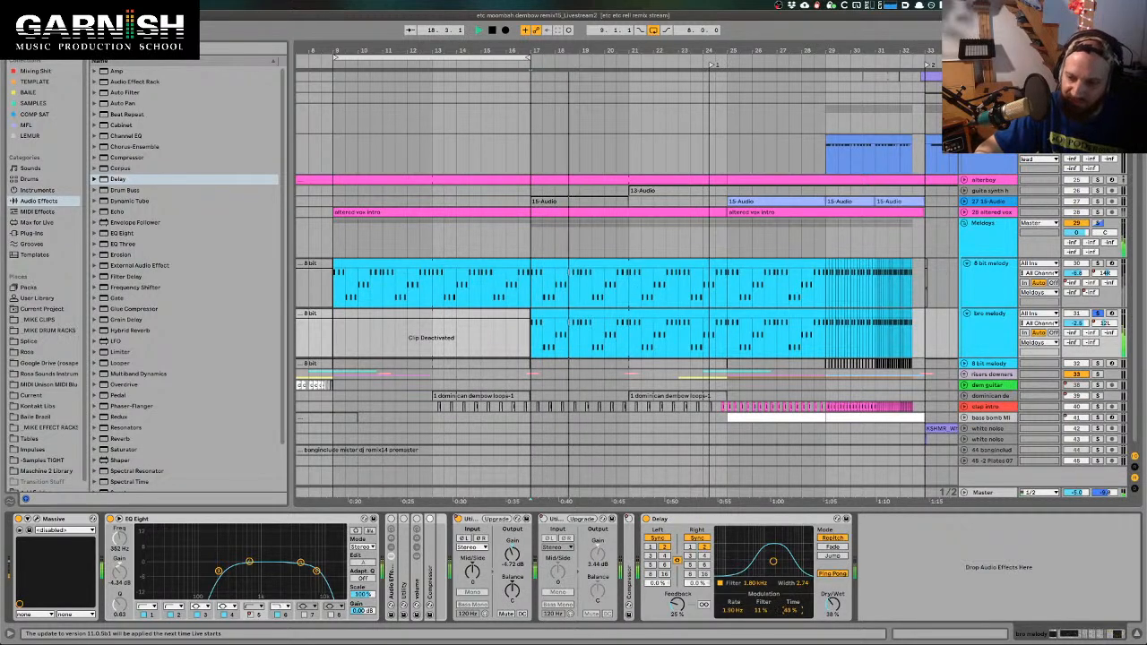
{"action": "key", "text": "space"}
Reset the Delay's filter and time modulation to 0.0 % and turn off the bro melody's solo
{"action": "left_click_drag", "start_coordinate": [795, 611], "coordinate": [793, 636]}
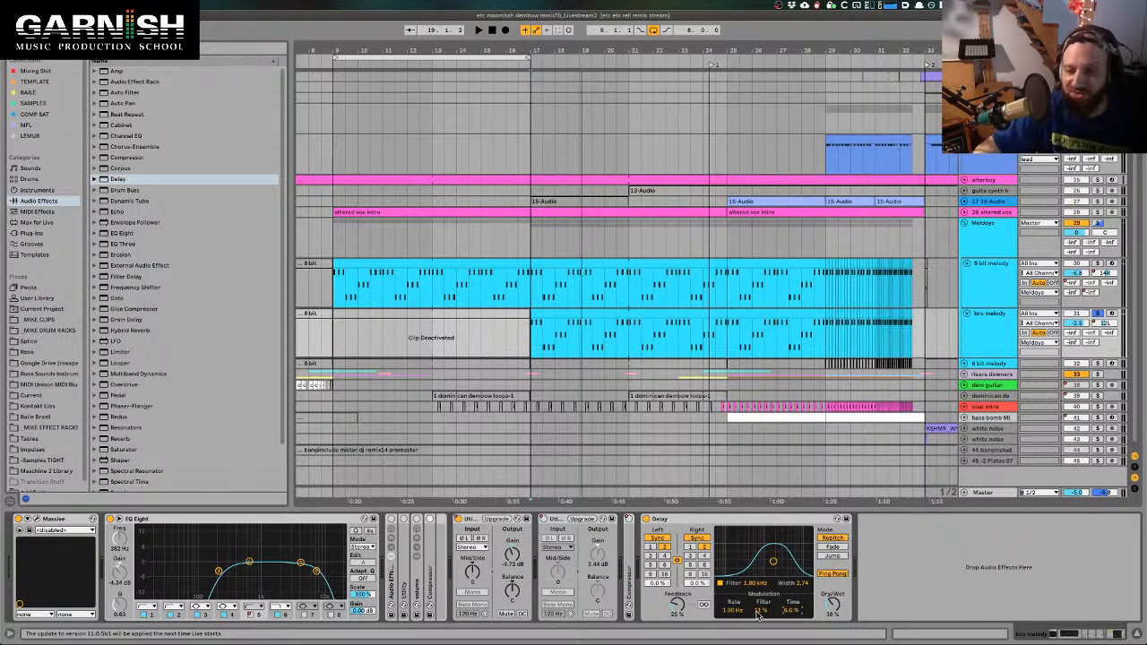
{"action": "left_click_drag", "start_coordinate": [761, 611], "coordinate": [792, 627]}
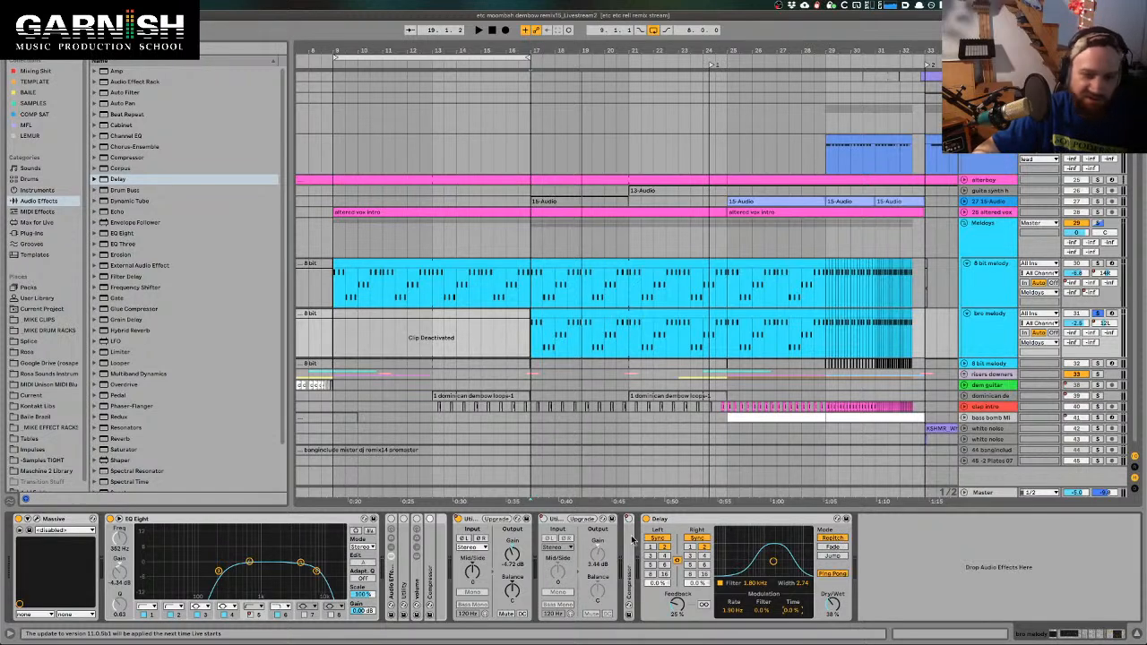
{"action": "left_click", "coordinate": [698, 522]}
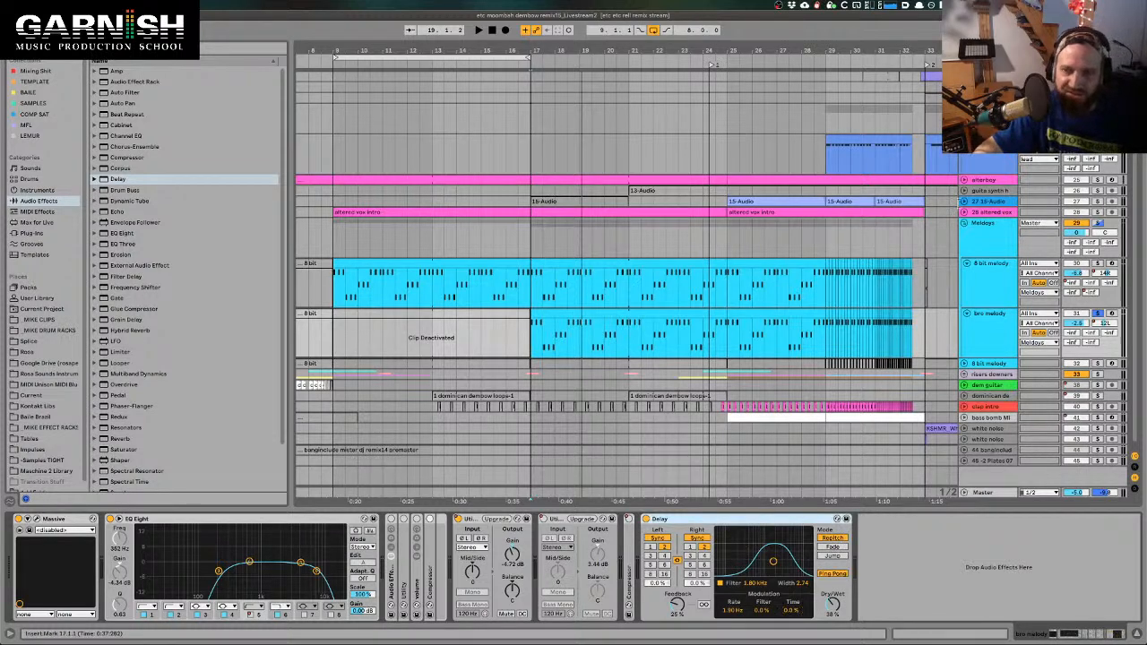
{"action": "left_click", "coordinate": [1097, 316]}
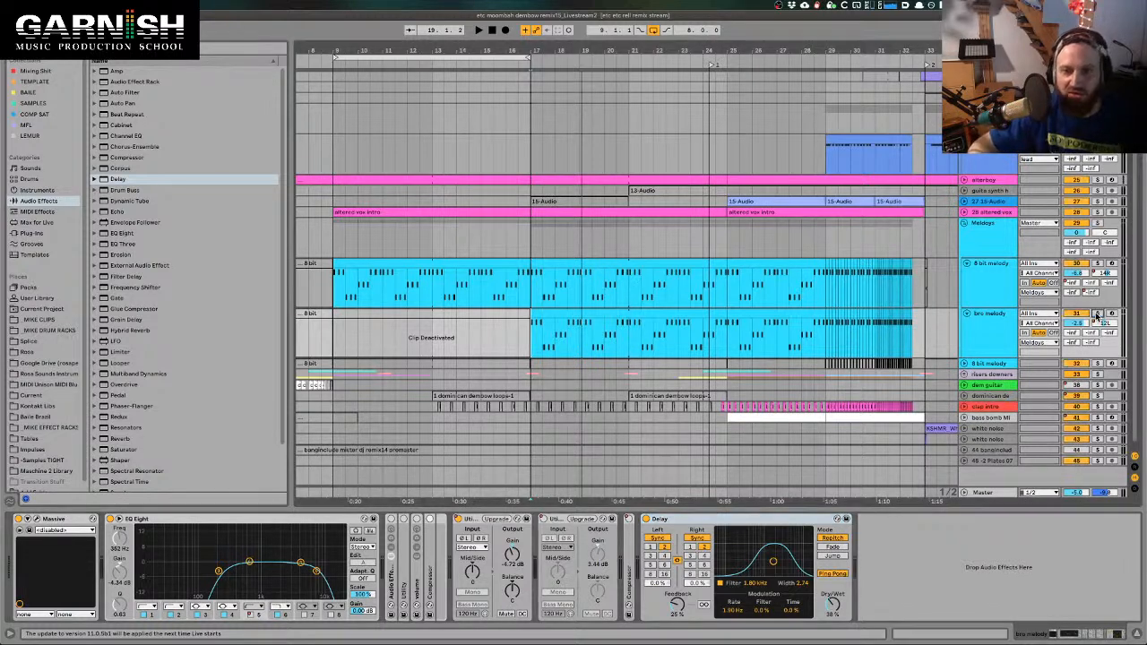
Switch to Firefox, check the Restream Chat page for viewer messages, and return to Ableton Live
{"action": "key", "text": "super+Tab"}
{"action": "key", "text": "super+Tab"}
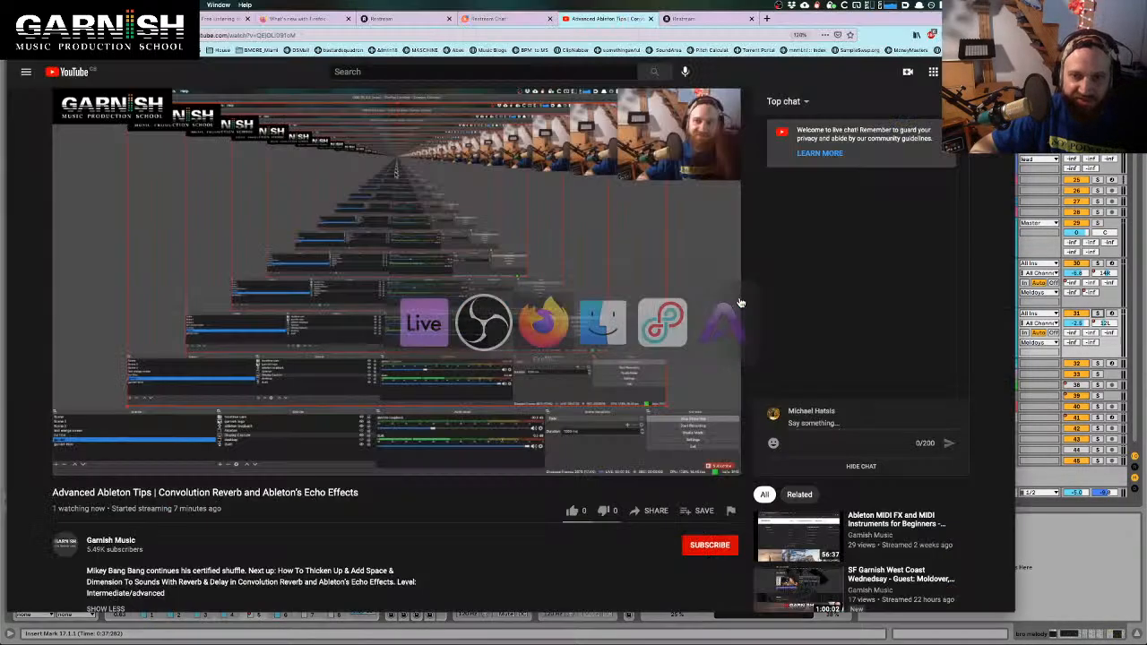
{"action": "left_click", "coordinate": [503, 22]}
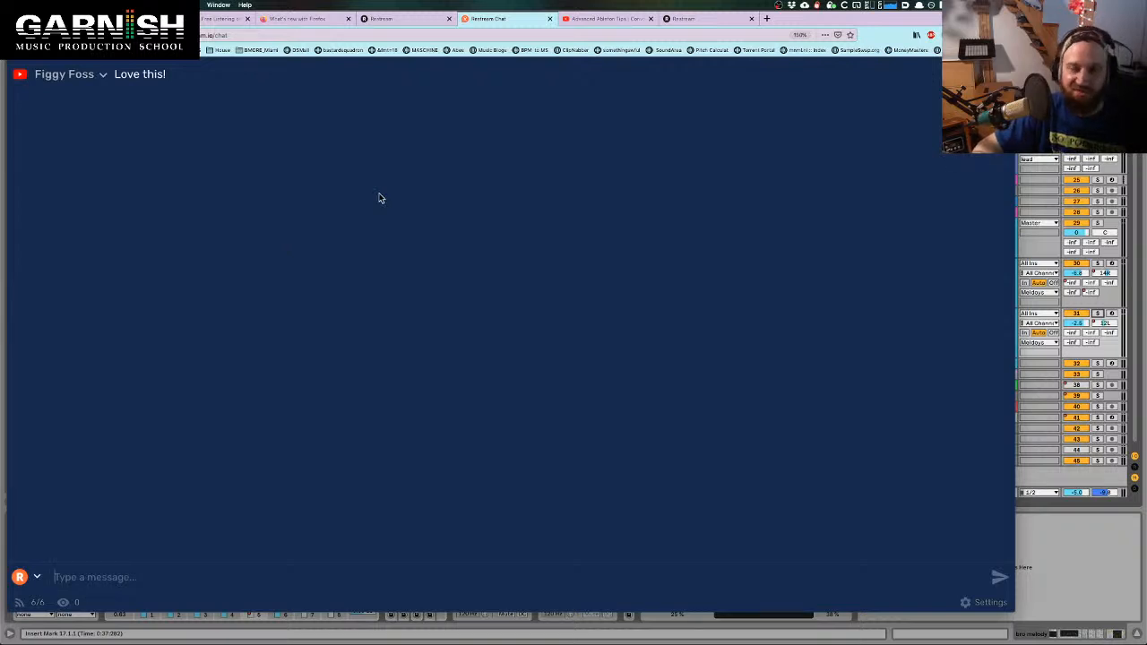
{"action": "left_click", "coordinate": [1068, 537]}
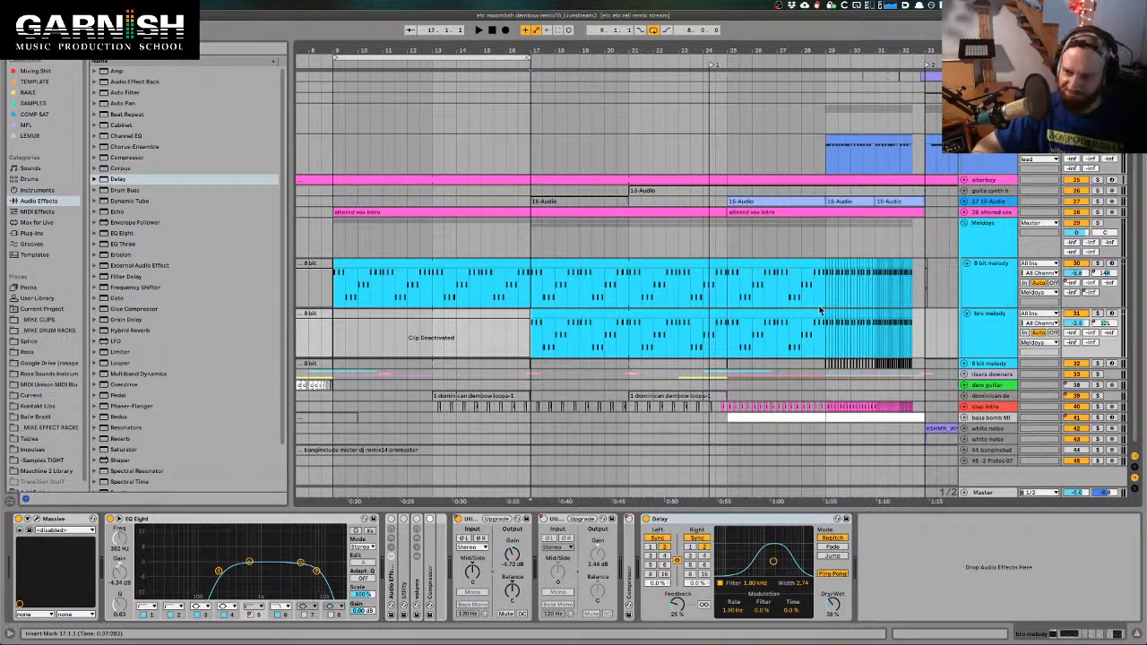
Play from bar 17 and compare the Meldoys group soloed with the full mix
{"action": "left_click", "coordinate": [981, 233]}
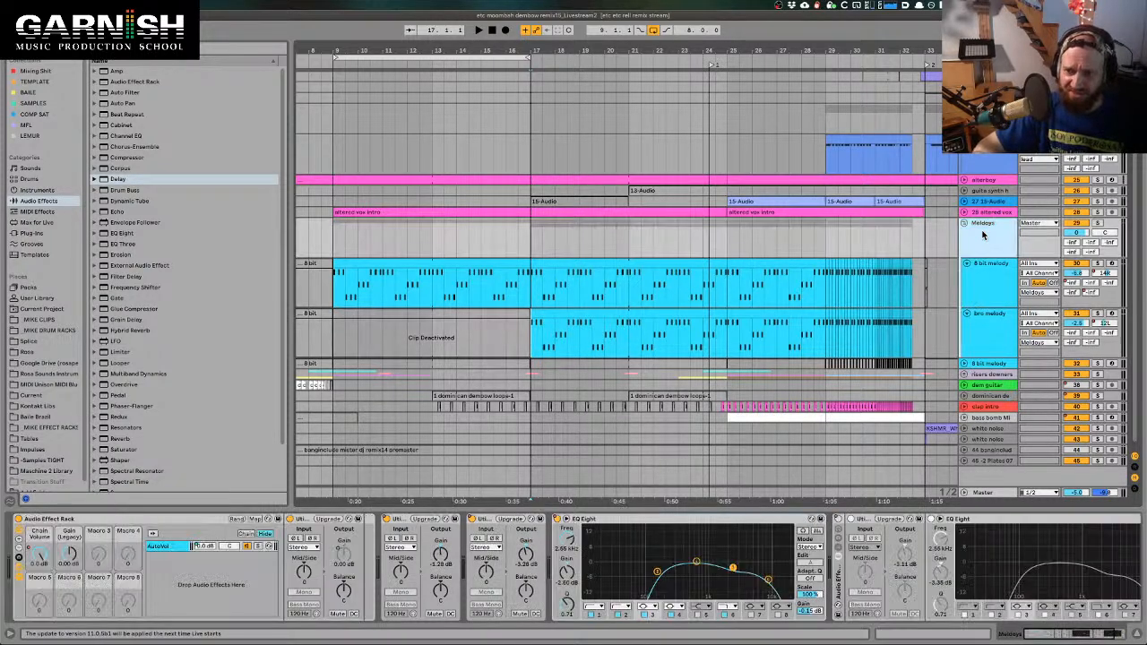
{"action": "left_click", "coordinate": [991, 321]}
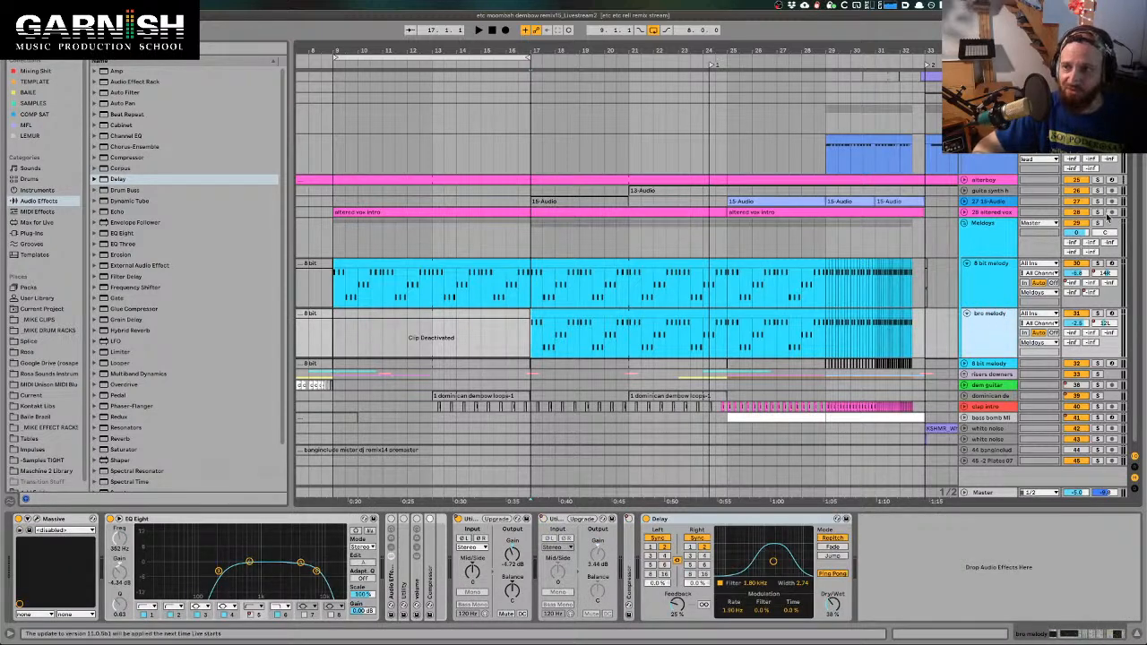
{"action": "left_click", "coordinate": [1099, 223]}
{"action": "key", "text": "space"}
{"action": "left_click", "coordinate": [1100, 223]}
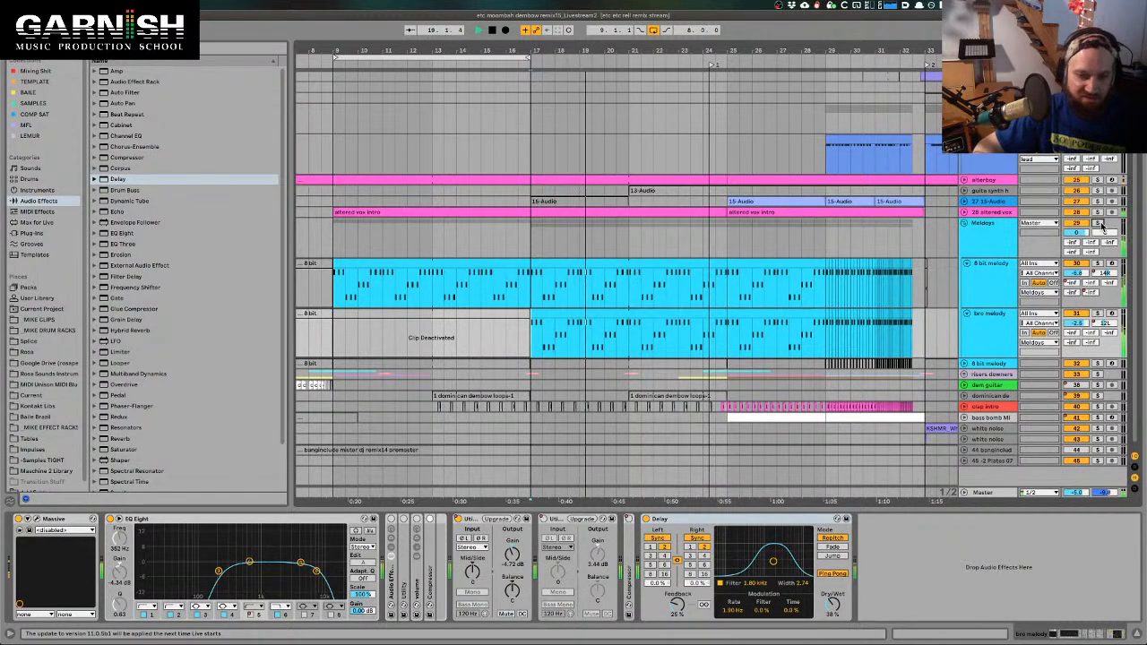
{"action": "key", "text": "space"}
{"action": "left_click", "coordinate": [994, 327]}
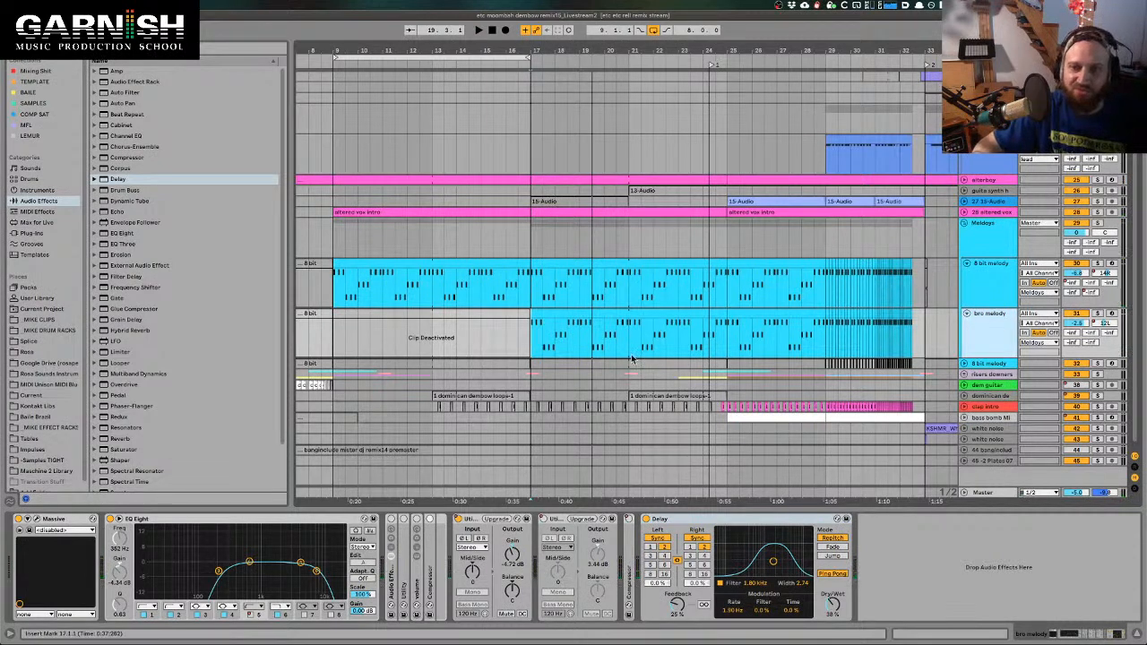
Solo the Meldoys group, play it briefly, and place the insert marker at bar 17 again
{"action": "left_click", "coordinate": [548, 313]}
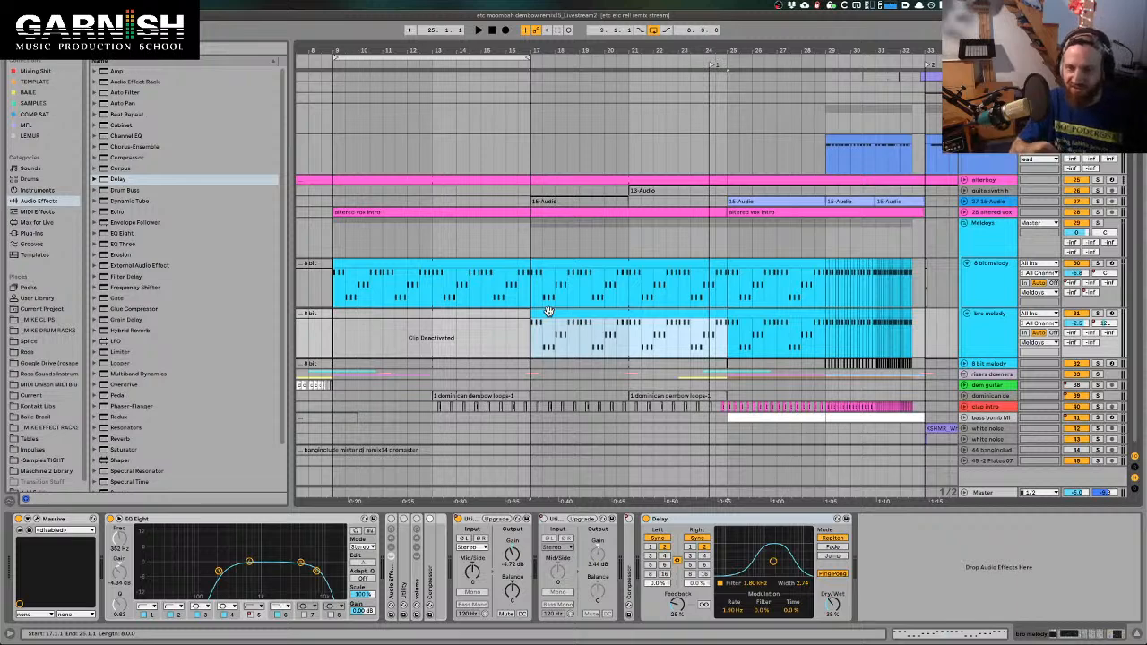
{"action": "scroll", "coordinate": [549, 314], "scroll_direction": "up", "scroll_amount": 2}
{"action": "scroll", "coordinate": [547, 312], "scroll_direction": "up", "scroll_amount": 2}
{"action": "scroll", "coordinate": [546, 313], "scroll_direction": "down", "scroll_amount": 3}
{"action": "left_click", "coordinate": [1098, 236]}
{"action": "key", "text": "space"}
{"action": "key", "text": "space"}
{"action": "left_click", "coordinate": [524, 206]}
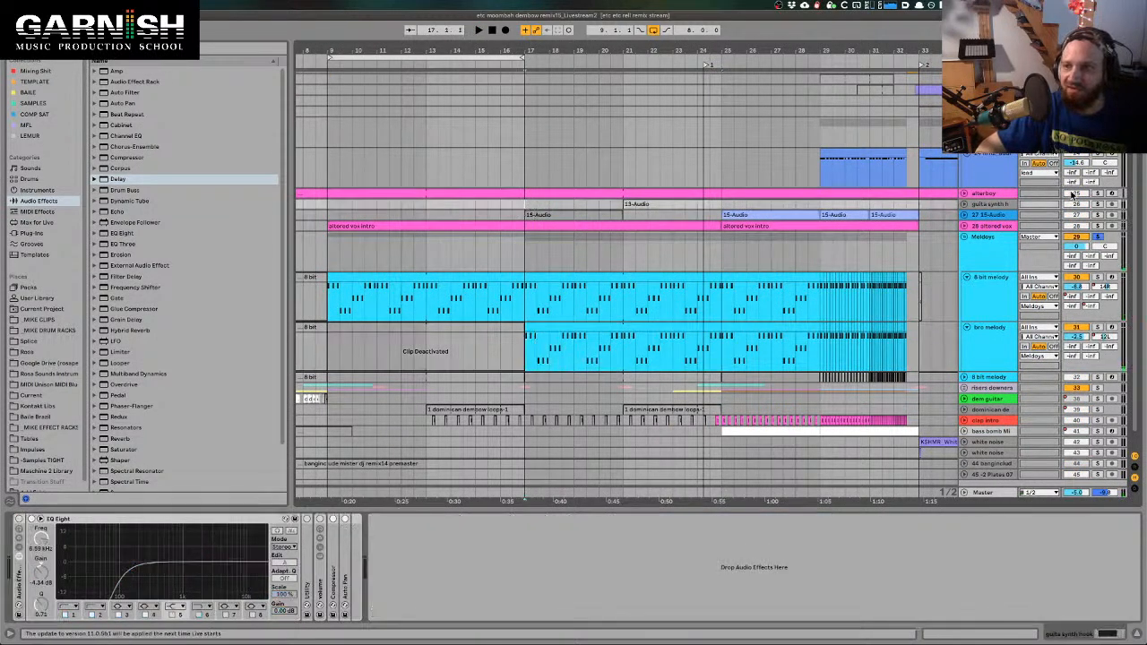
Unsolo the Meldoys group, start playback at bar 17, and unfold and select the soloed altered vox track
{"action": "left_click", "coordinate": [1097, 235]}
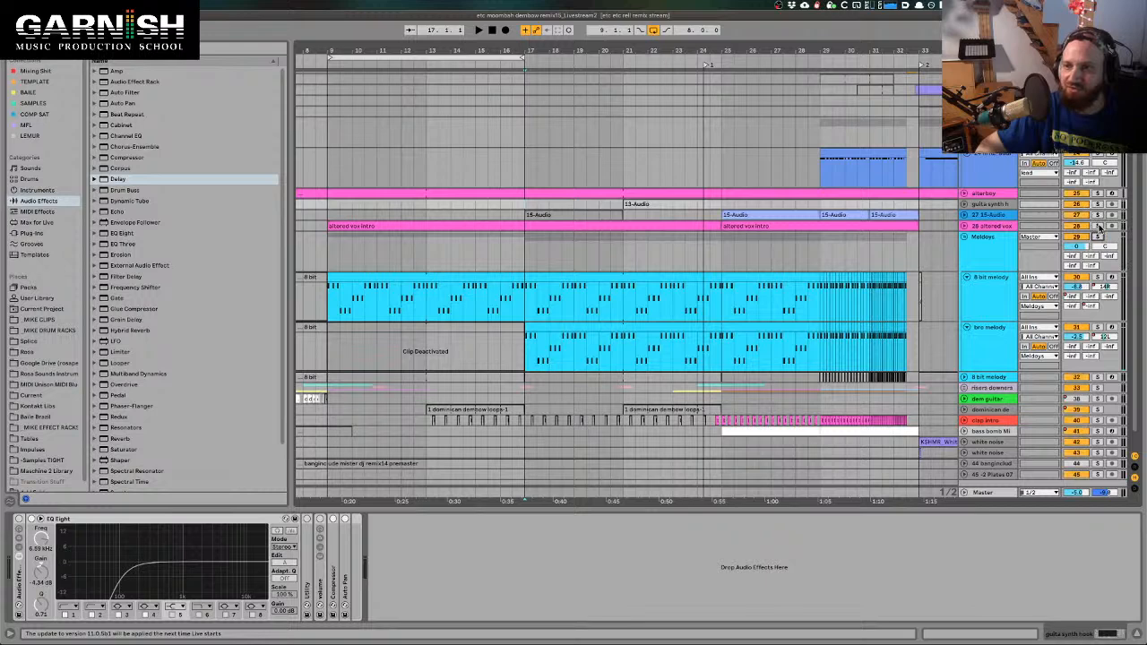
{"action": "key", "text": "space"}
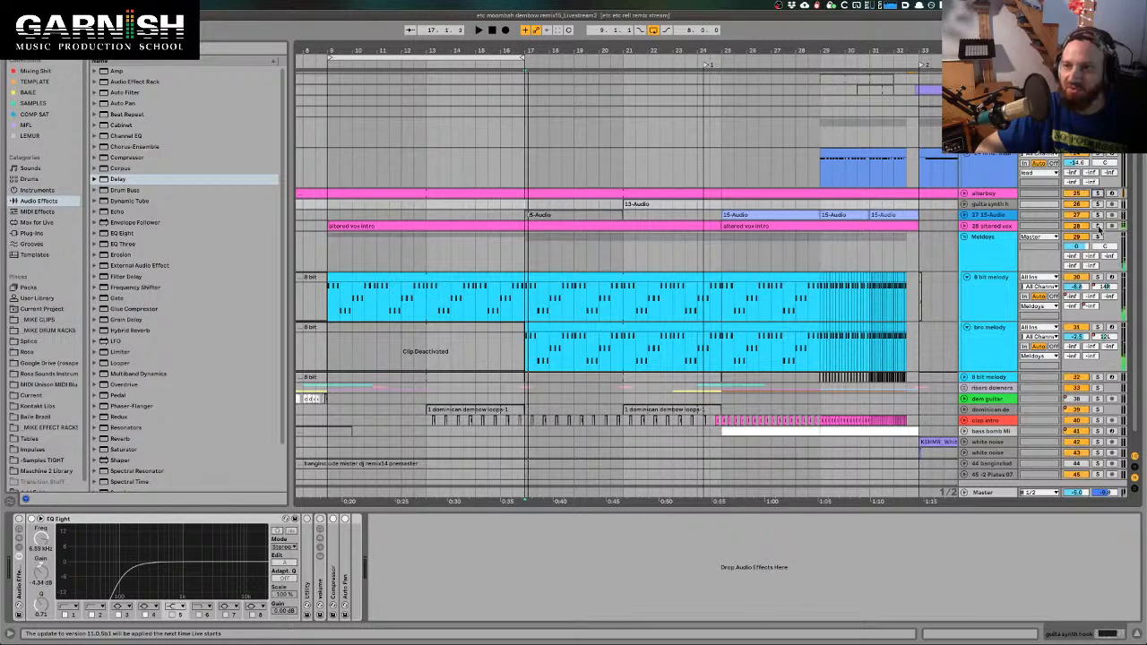
{"action": "left_click", "coordinate": [965, 226]}
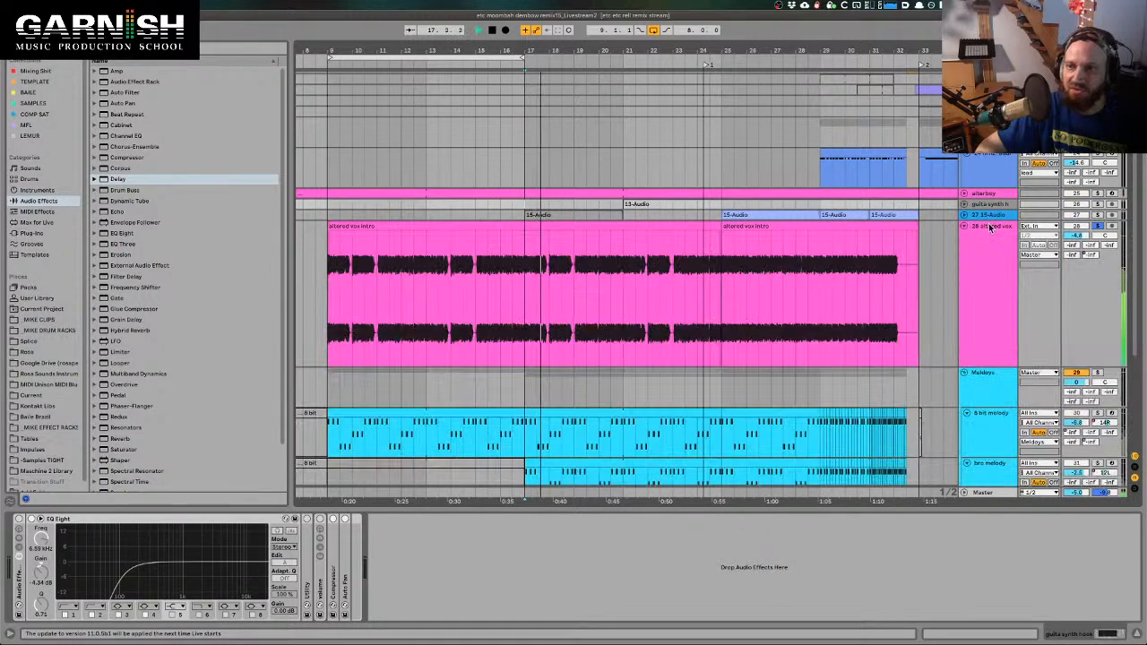
{"action": "left_click", "coordinate": [989, 228]}
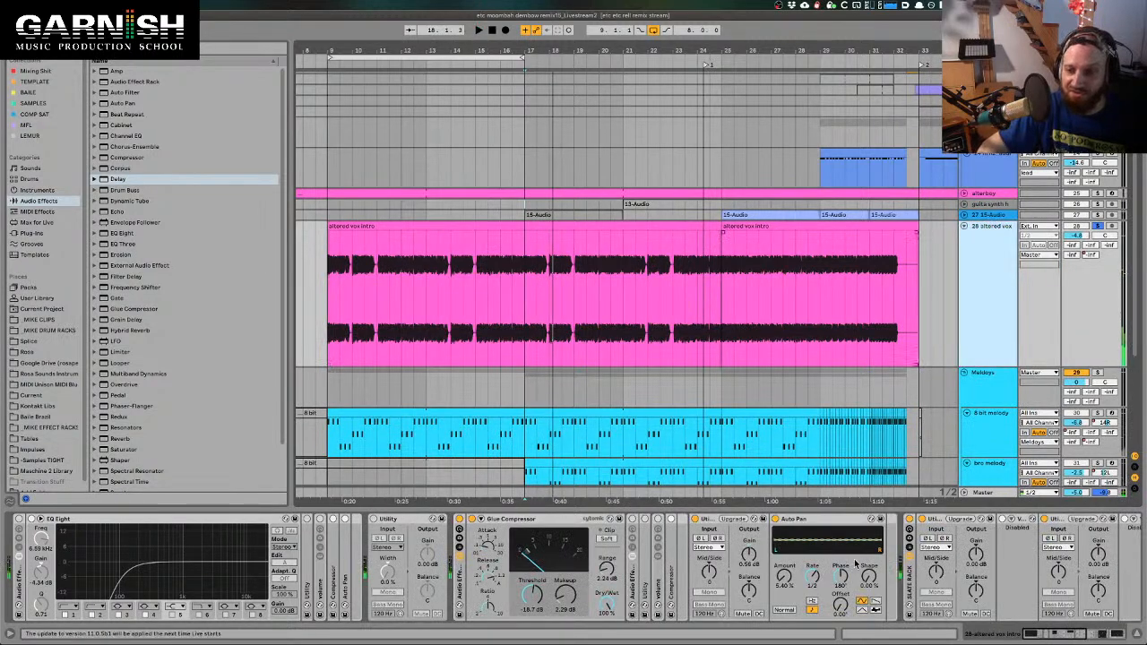
Play the altered vox track and compare it with its last EQ Eight bypassed and enabled
{"action": "scroll", "coordinate": [888, 572], "scroll_direction": "right", "scroll_amount": 8}
{"action": "key", "text": "space"}
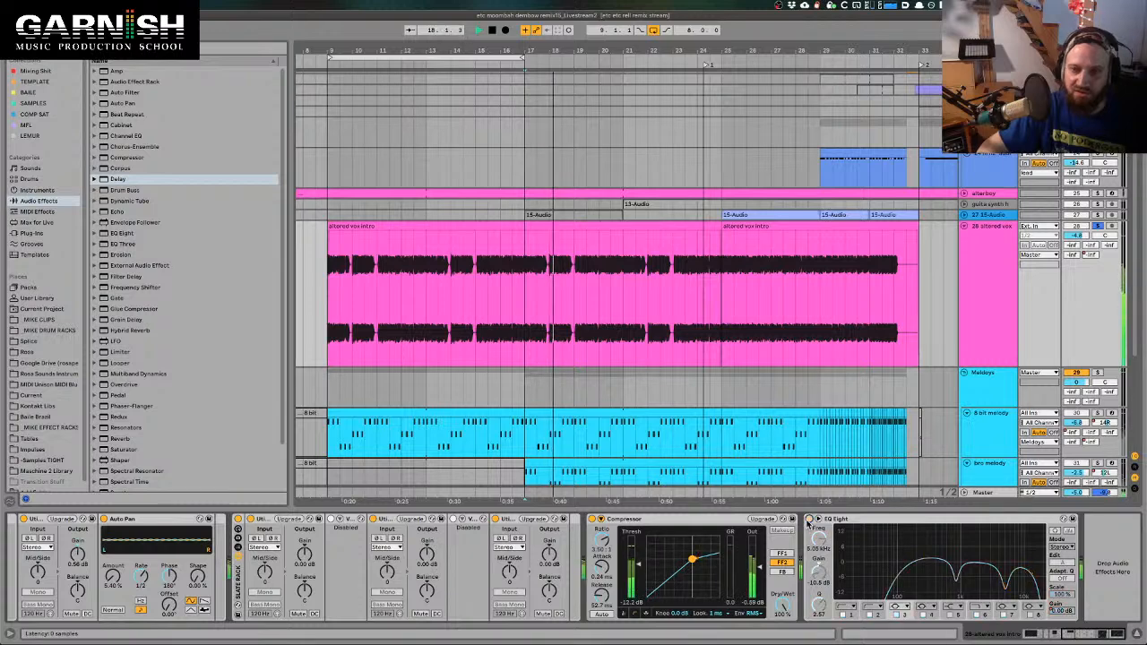
{"action": "left_click", "coordinate": [809, 520]}
{"action": "left_click", "coordinate": [809, 519]}
{"action": "key", "text": "space"}
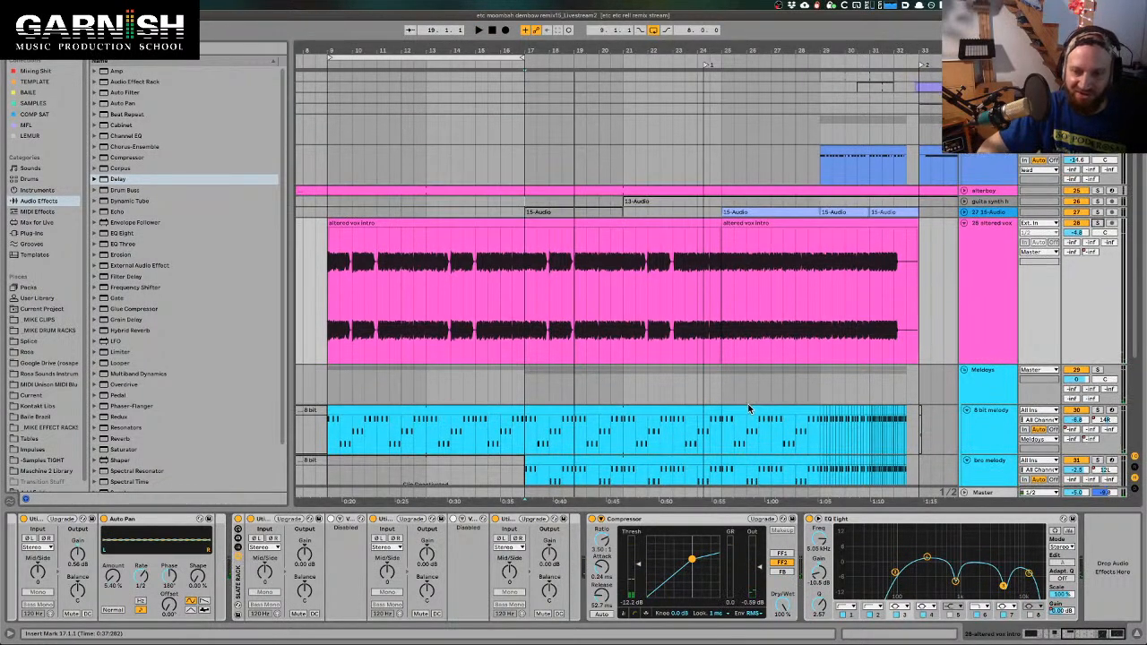
Play the full mix from bar 17 to hear the melodies together with the altered vox
{"action": "scroll", "coordinate": [1043, 204], "scroll_direction": "down", "scroll_amount": 2}
{"action": "key", "text": "space"}
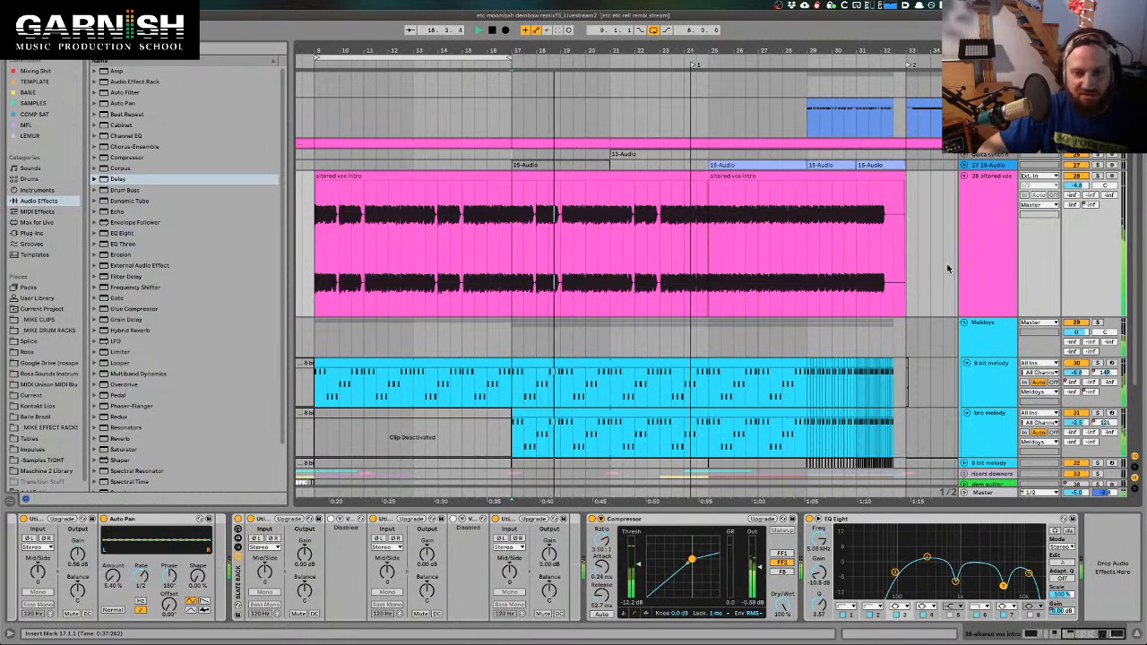
{"action": "left_click", "coordinate": [652, 412]}
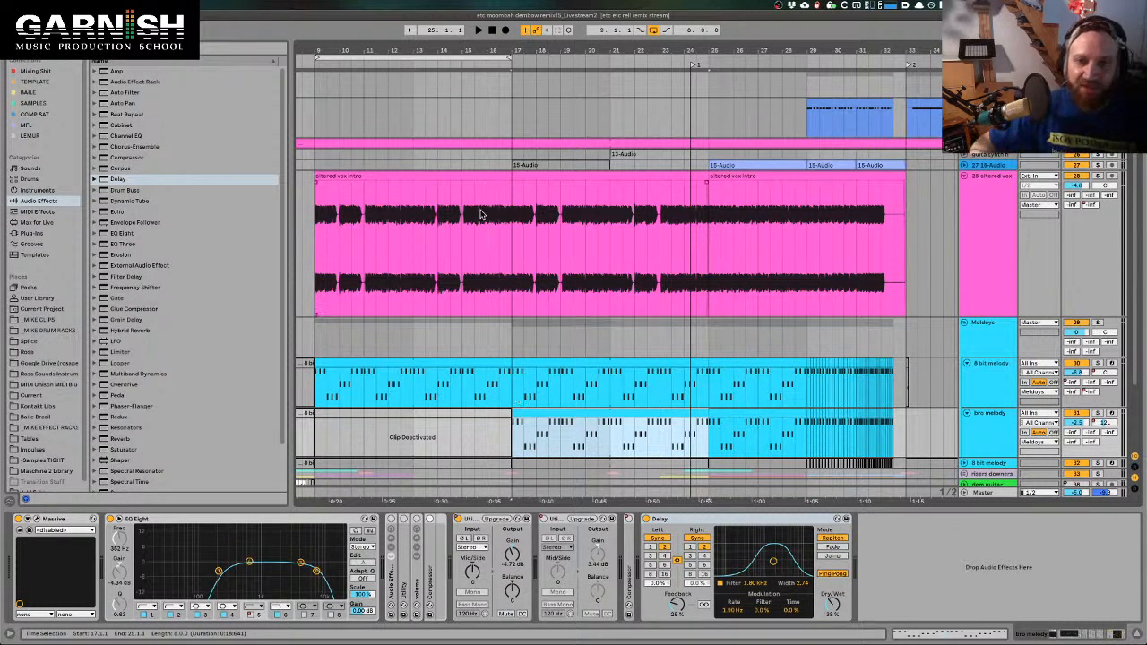
{"action": "left_click", "coordinate": [510, 234]}
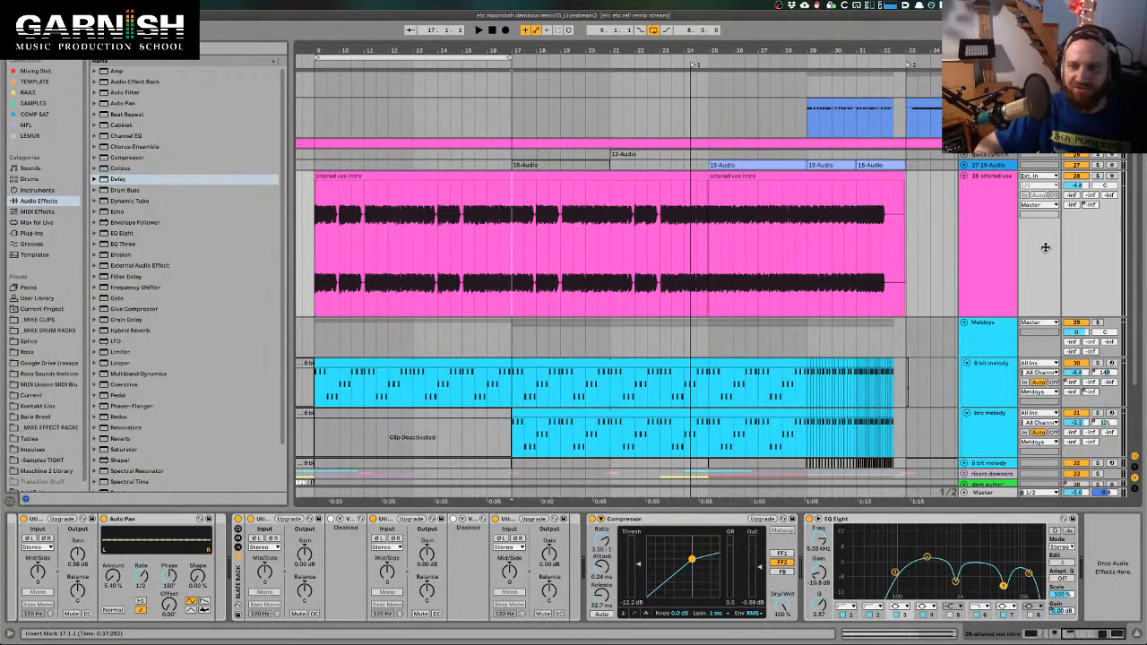
{"action": "key", "text": "space"}
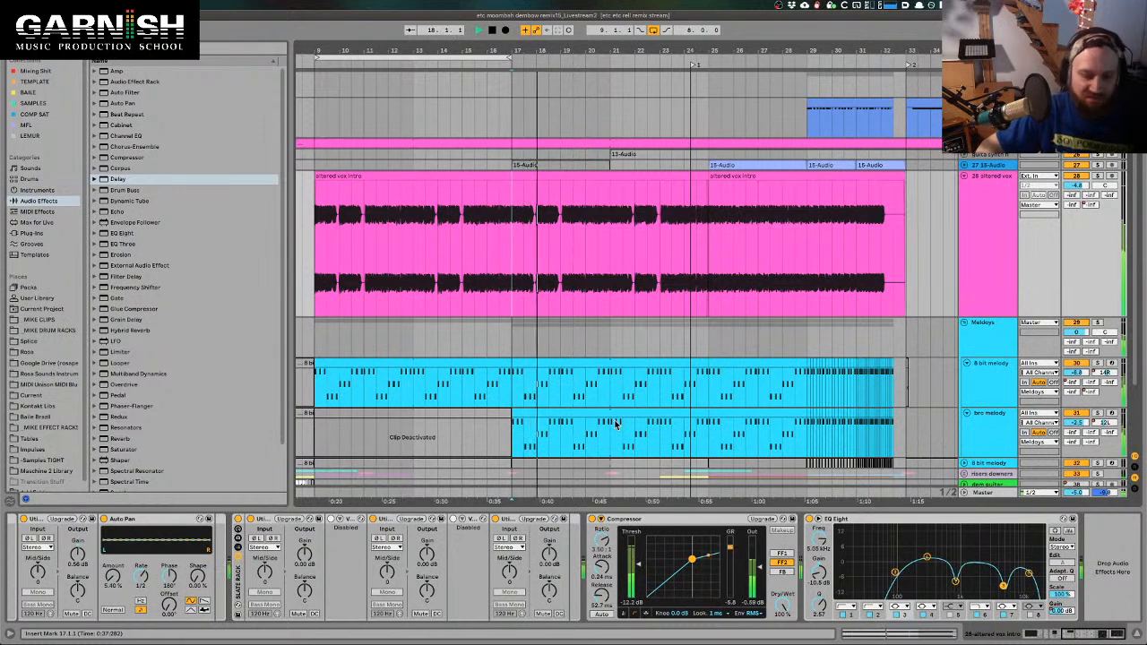
{"action": "key", "text": "space"}
Set the bro melody Delay's dry/wet to about 25 % while playing the full mix from bar 17
{"action": "right_click", "coordinate": [1000, 419]}
{"action": "key", "text": "Escape"}
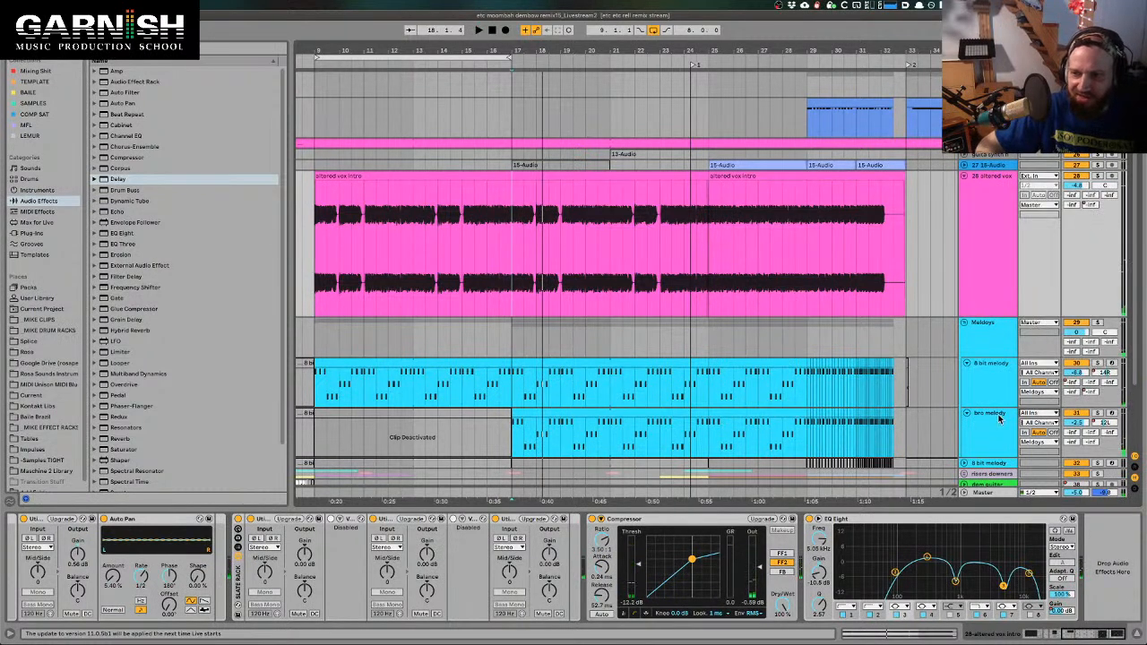
{"action": "left_click", "coordinate": [999, 418]}
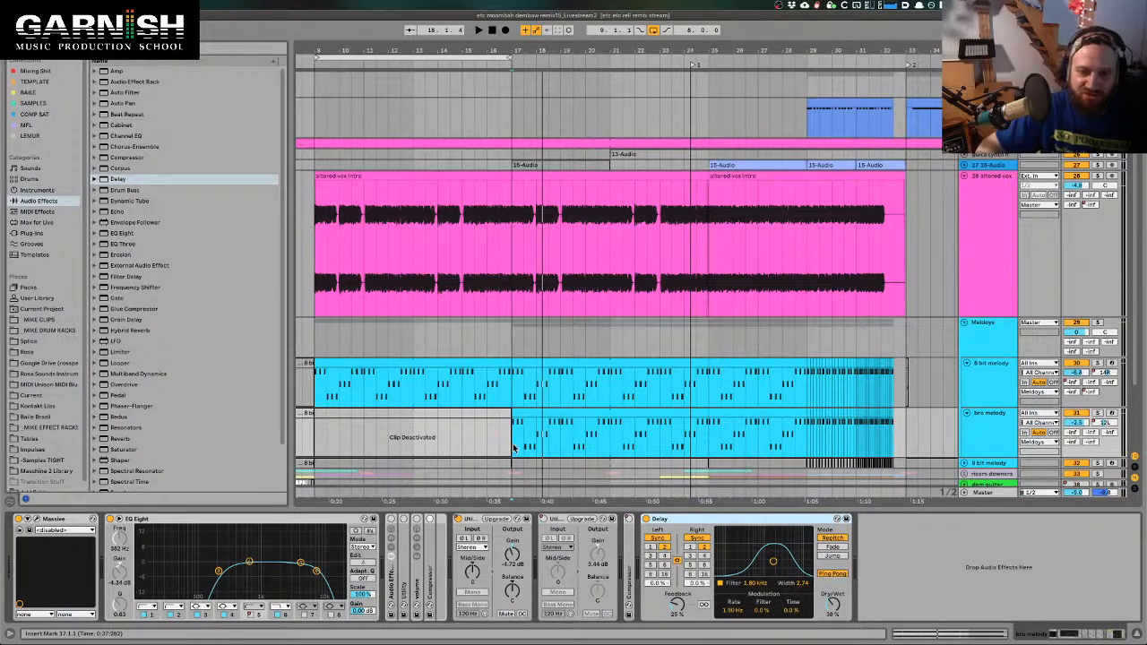
{"action": "key", "text": "space"}
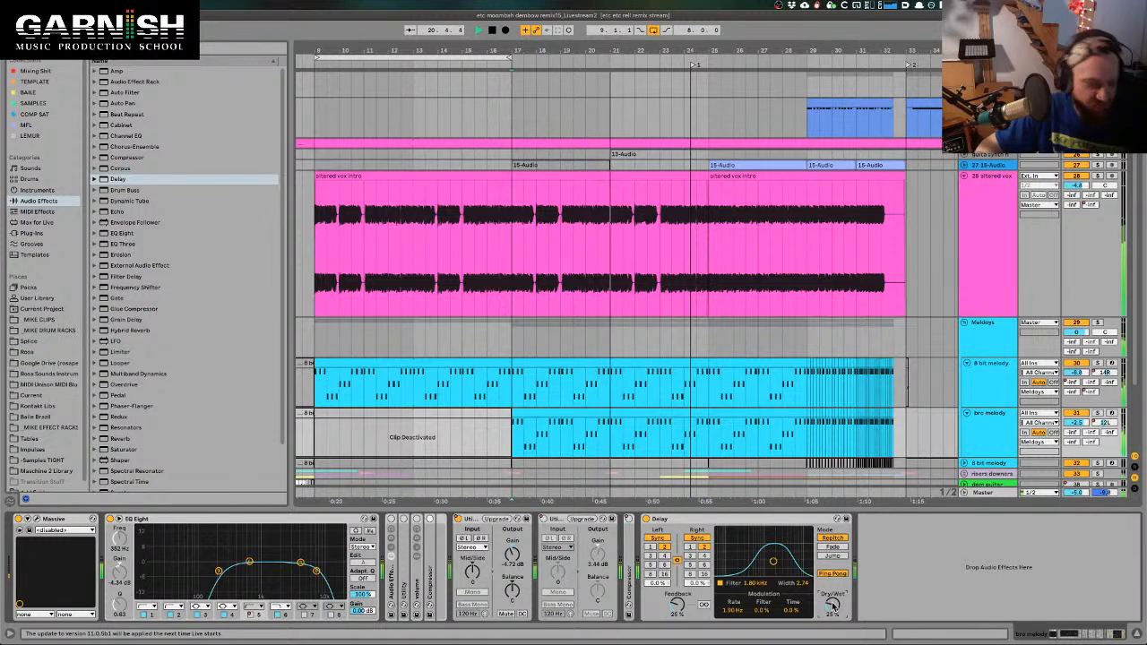
{"action": "key", "text": "space"}
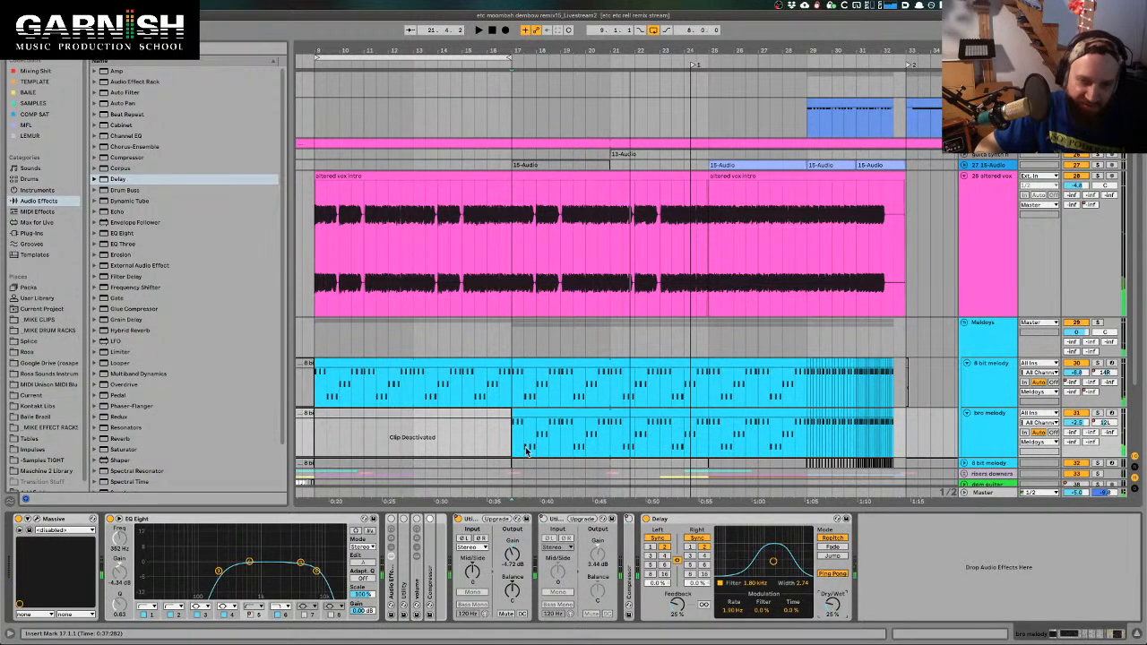
Play the soloed 8 bit melody from bar 17 and add an Echo effect at the end of its device chain
{"action": "left_click", "coordinate": [511, 384]}
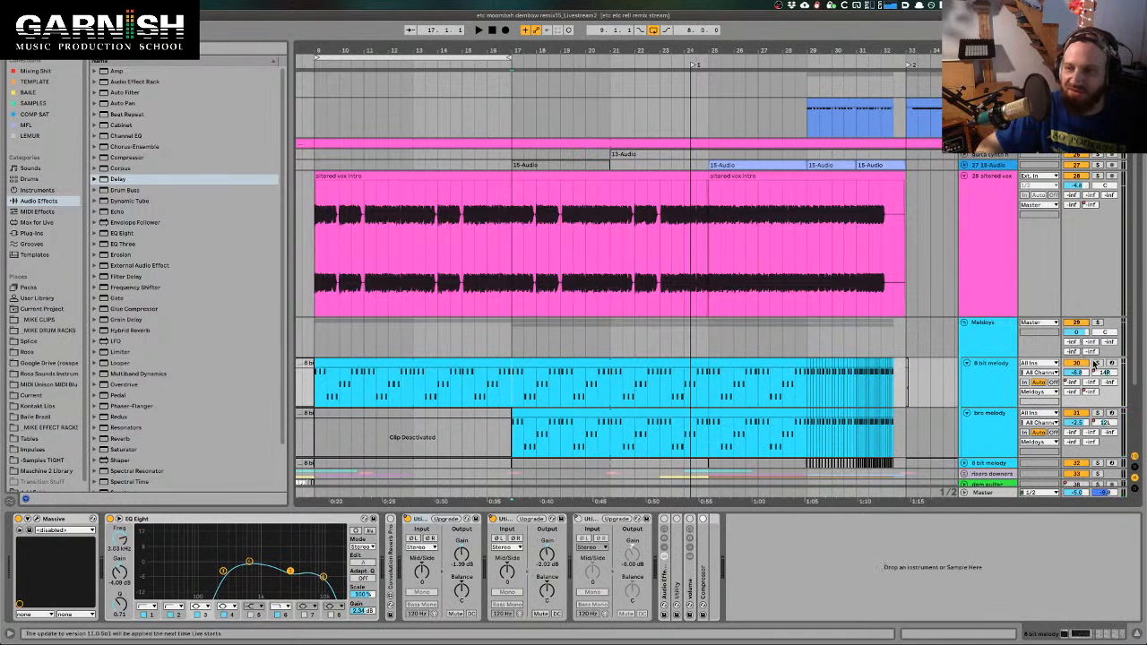
{"action": "key", "text": "space"}
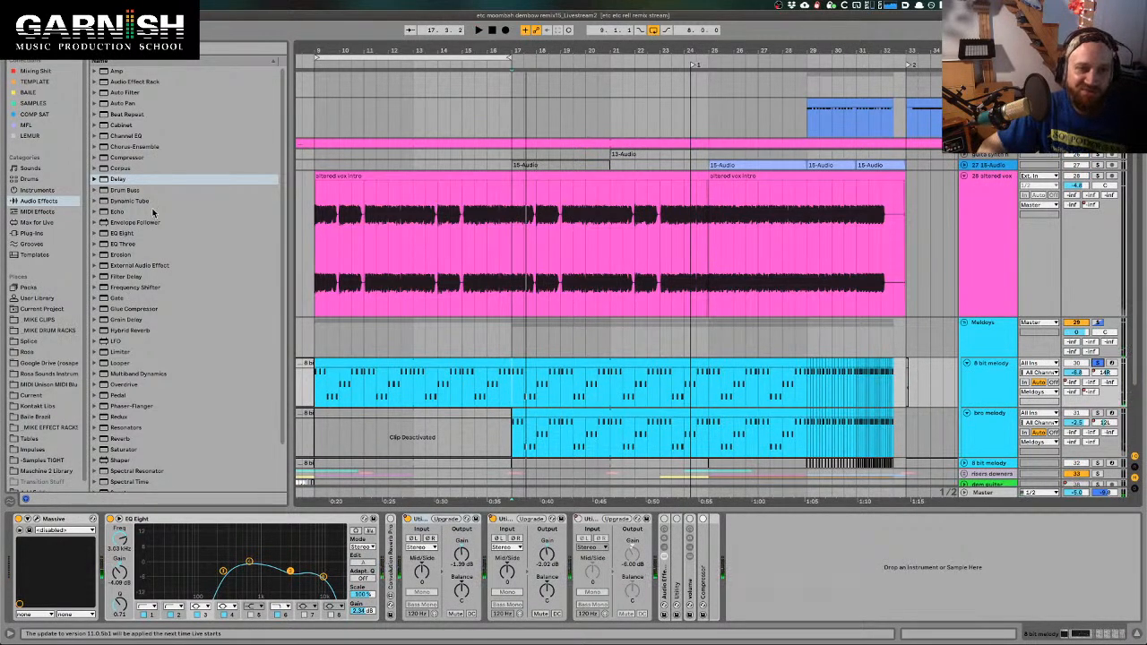
{"action": "left_click", "coordinate": [120, 211]}
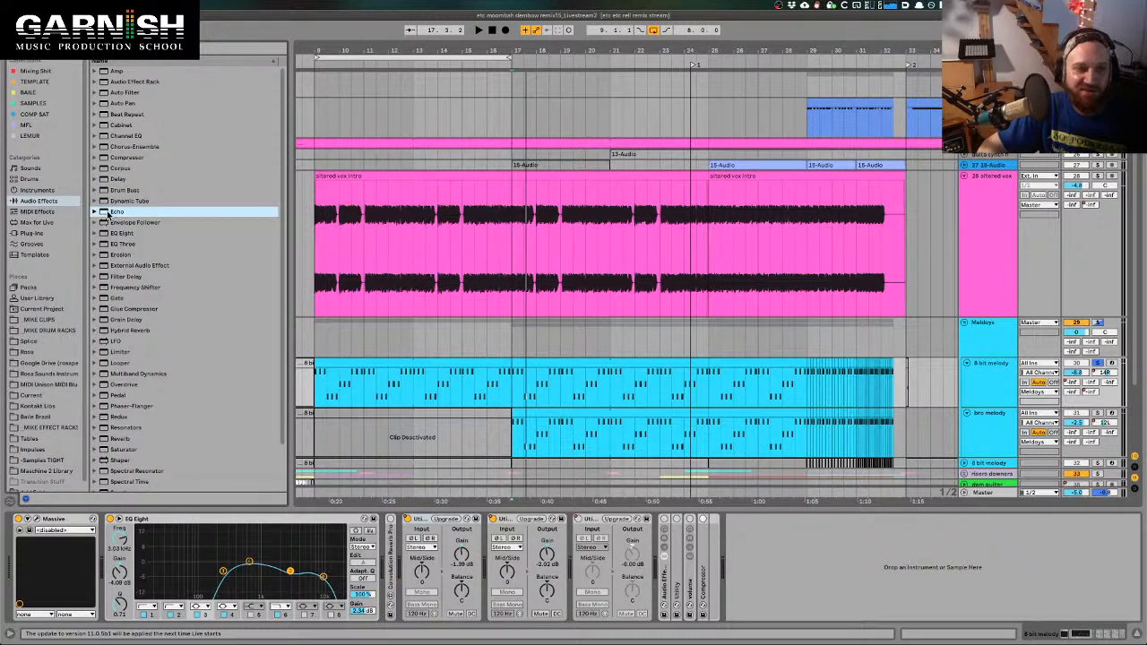
{"action": "left_click_drag", "start_coordinate": [113, 214], "coordinate": [808, 557]}
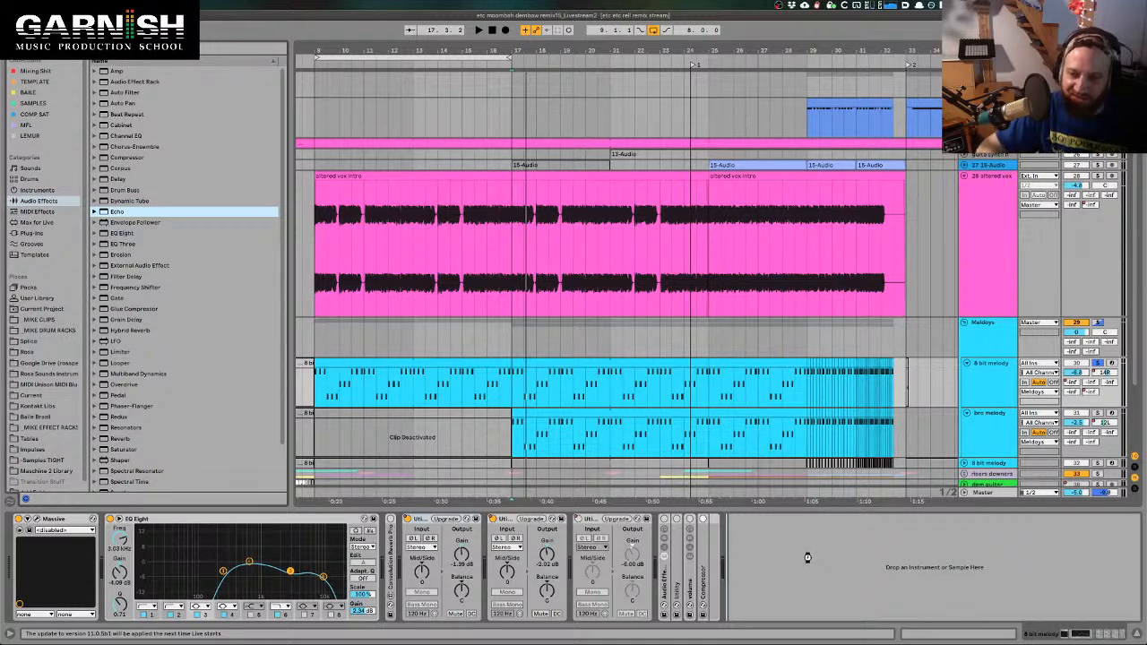
Examine the modulation and character settings of the new Echo on the 8 bit melody track
{"action": "left_click_drag", "start_coordinate": [807, 557], "coordinate": [807, 557]}
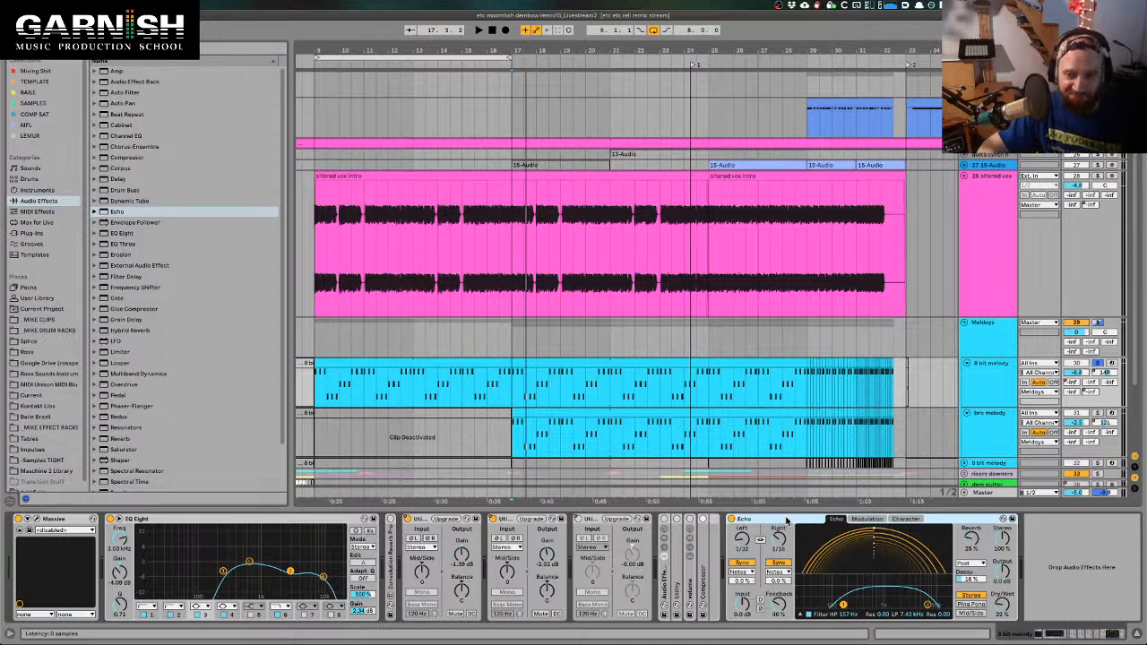
{"action": "left_click", "coordinate": [866, 519]}
{"action": "left_click", "coordinate": [907, 519]}
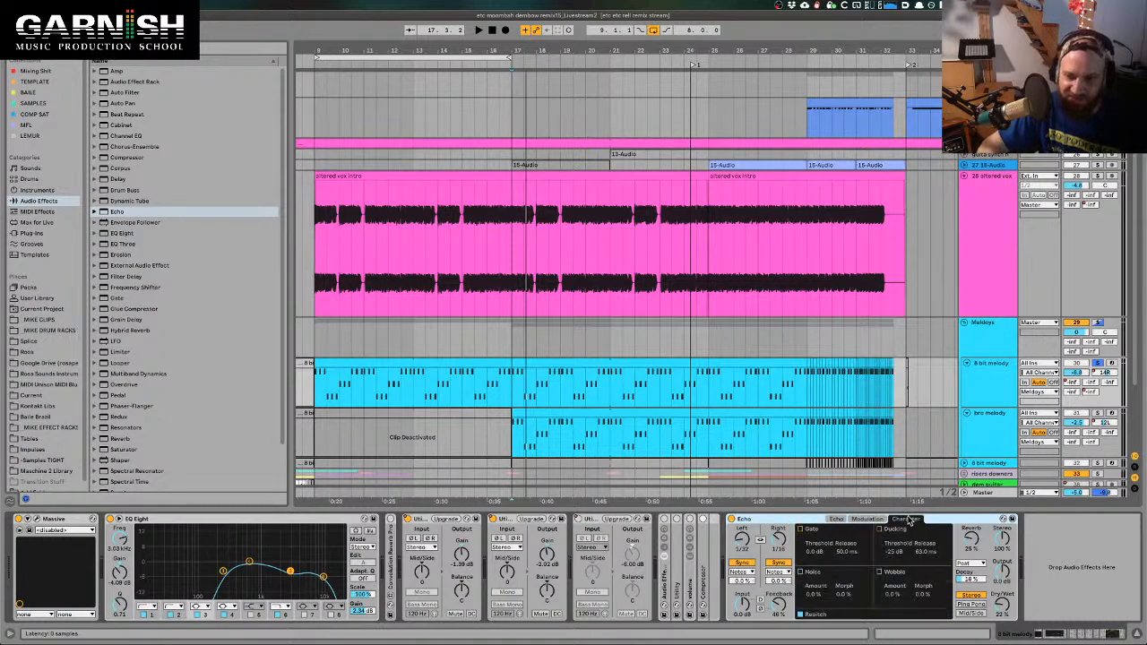
{"action": "left_click", "coordinate": [837, 519]}
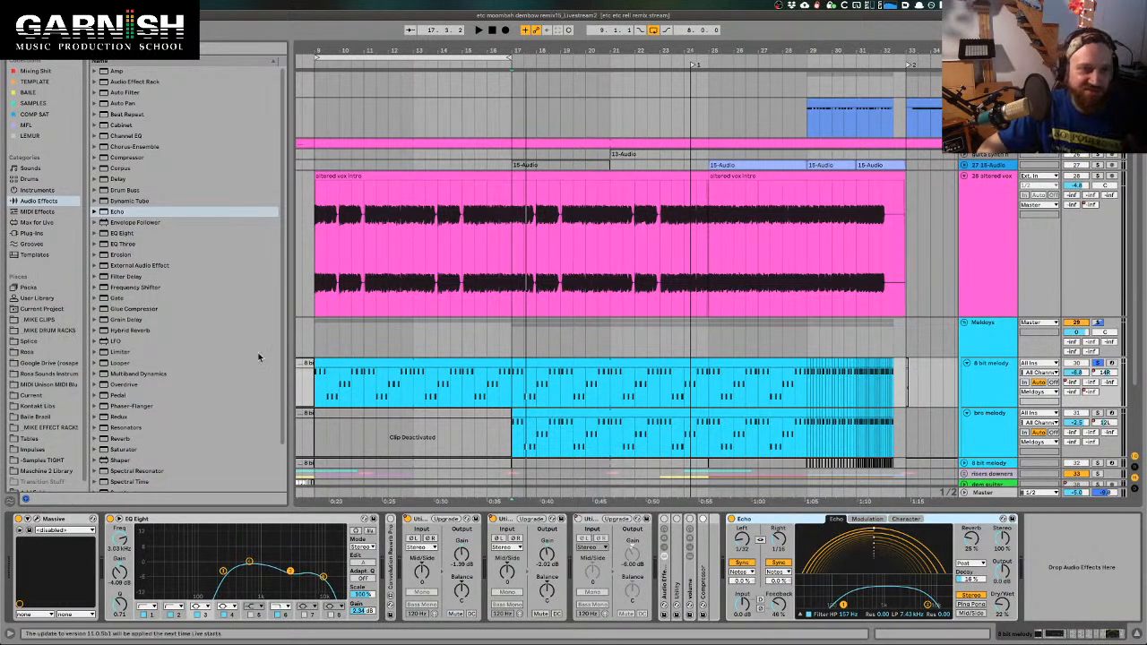
Look through the audio effects list, pointing out Erosion, Dynamic Tube, Cabinet, Auto Pan and Reverb
{"action": "left_click", "coordinate": [123, 254]}
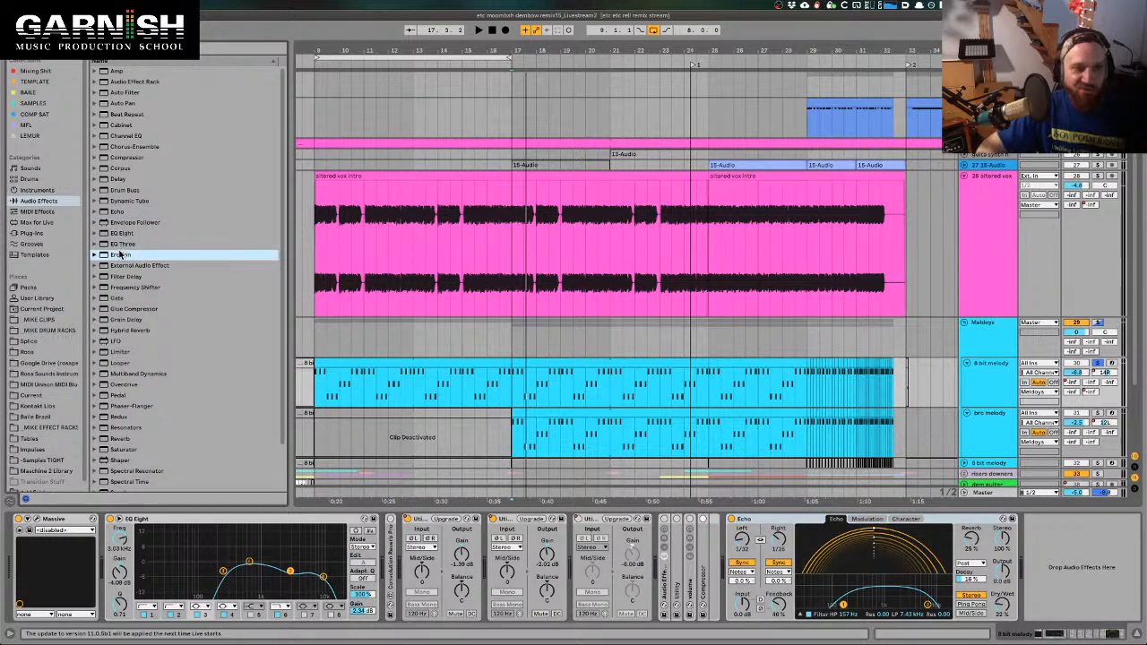
{"action": "left_click", "coordinate": [146, 202]}
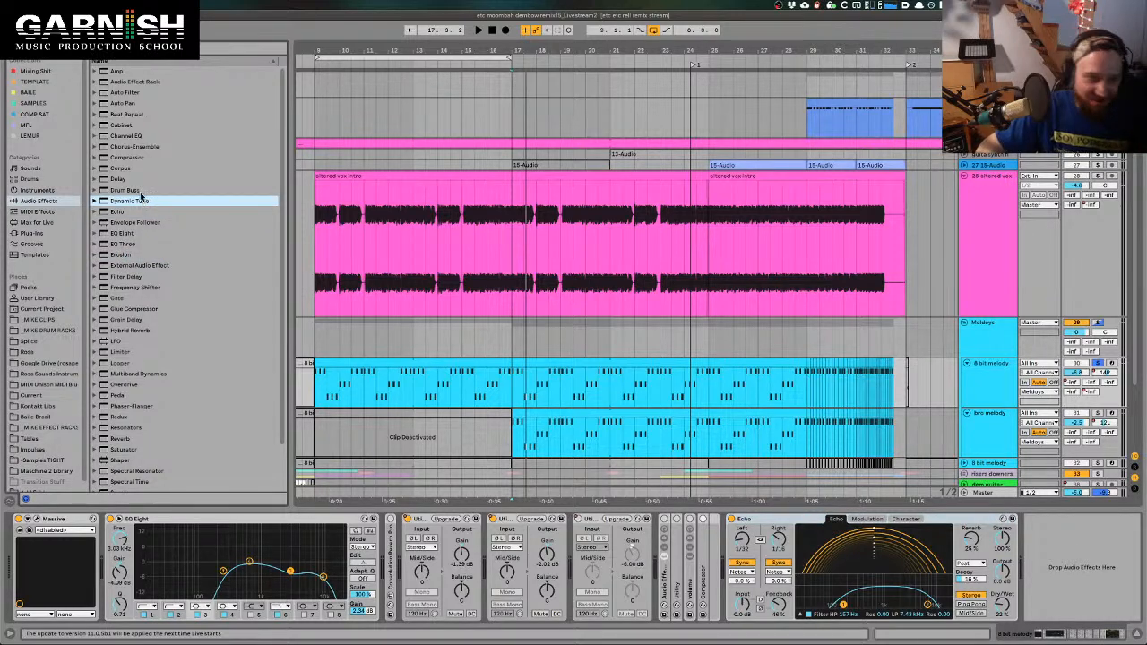
{"action": "left_click", "coordinate": [128, 127]}
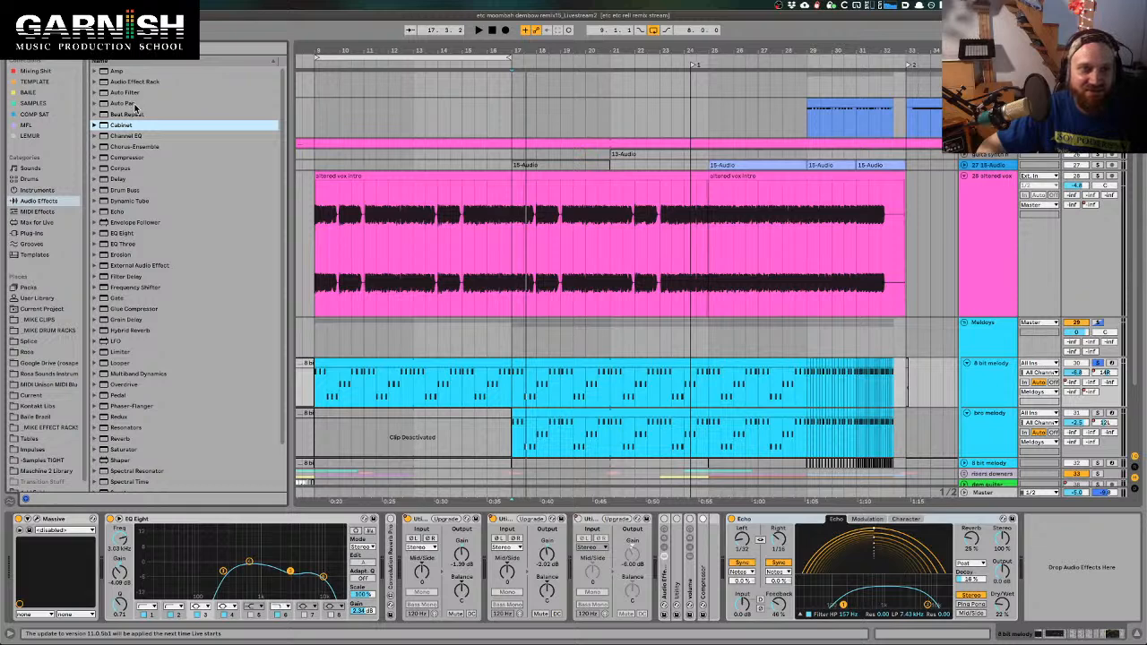
{"action": "left_click", "coordinate": [139, 105]}
{"action": "scroll", "coordinate": [199, 412], "scroll_direction": "down", "scroll_amount": 2}
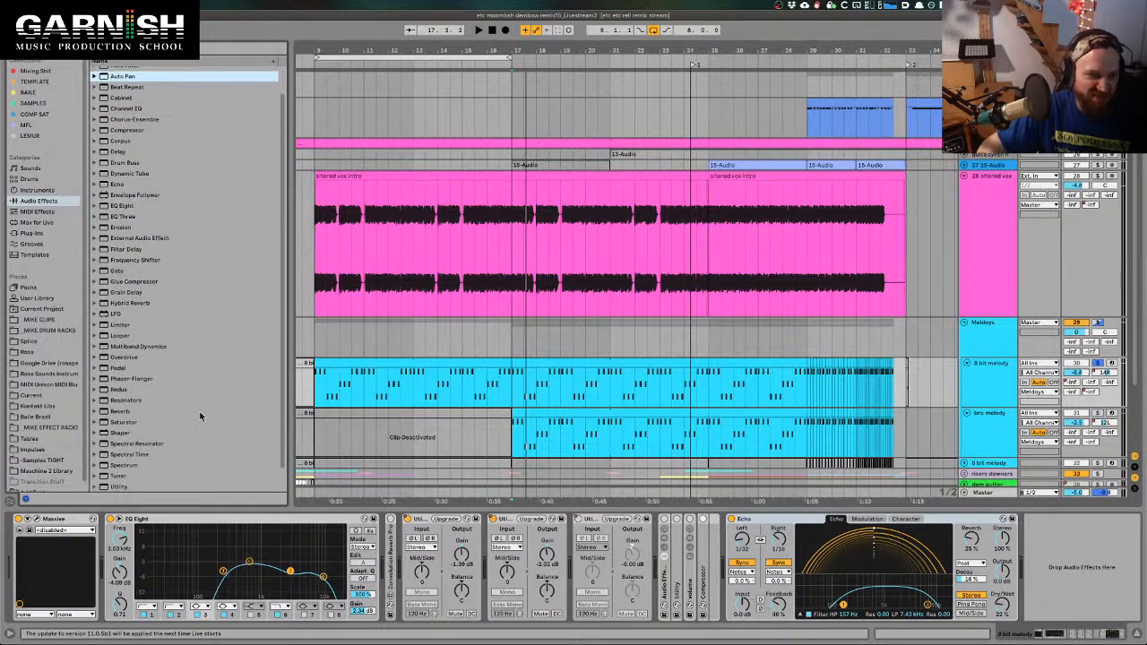
{"action": "left_click", "coordinate": [124, 413]}
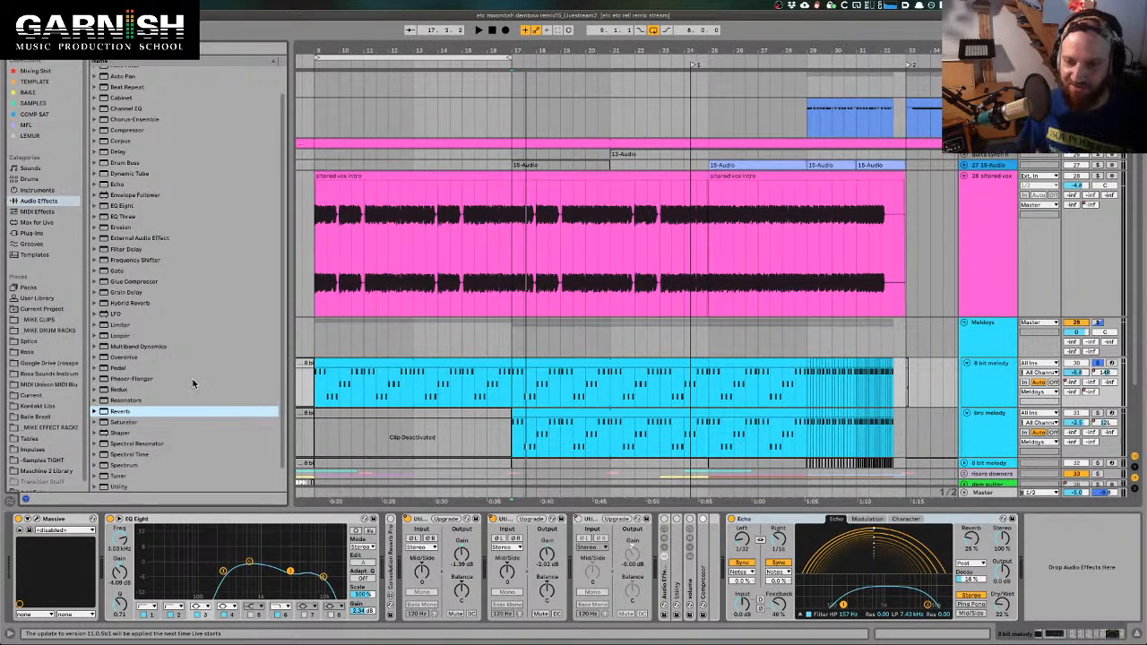
Compare the Echo device with the remaining listed audio effects, including Reverb, Spectral Resonator and Spectral Time
{"action": "left_click", "coordinate": [760, 524]}
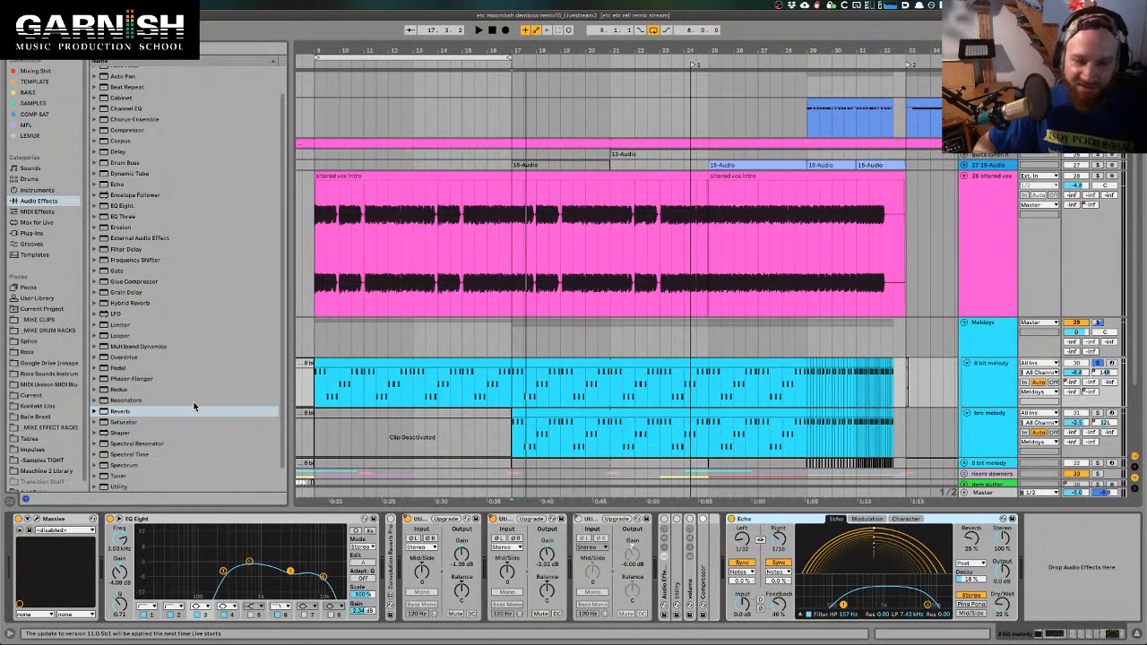
{"action": "scroll", "coordinate": [192, 421], "scroll_direction": "down", "scroll_amount": 1}
{"action": "scroll", "coordinate": [192, 421], "scroll_direction": "up", "scroll_amount": 4}
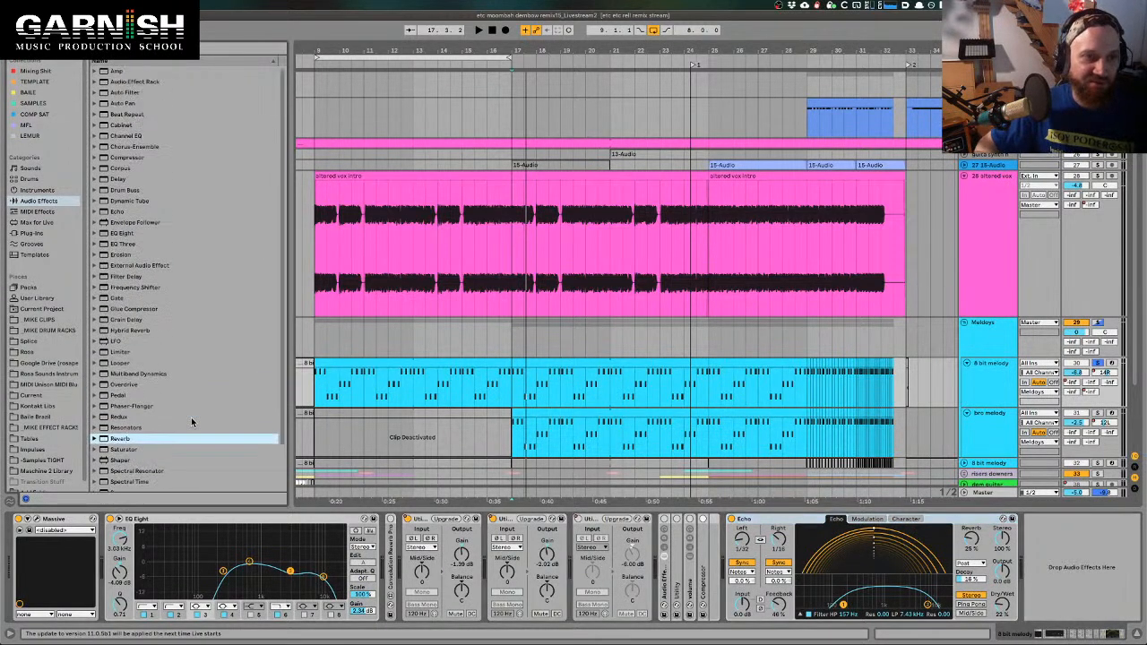
{"action": "left_click", "coordinate": [763, 519]}
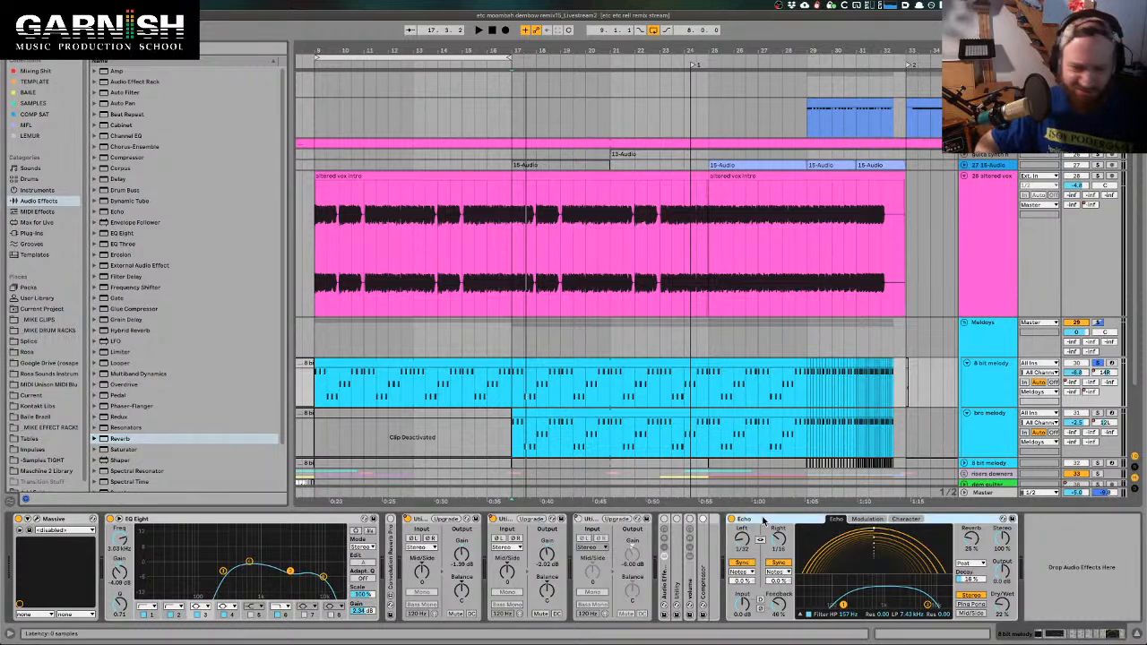
{"action": "scroll", "coordinate": [187, 387], "scroll_direction": "down", "scroll_amount": 5}
{"action": "left_click", "coordinate": [187, 386]}
{"action": "scroll", "coordinate": [187, 386], "scroll_direction": "up", "scroll_amount": 5}
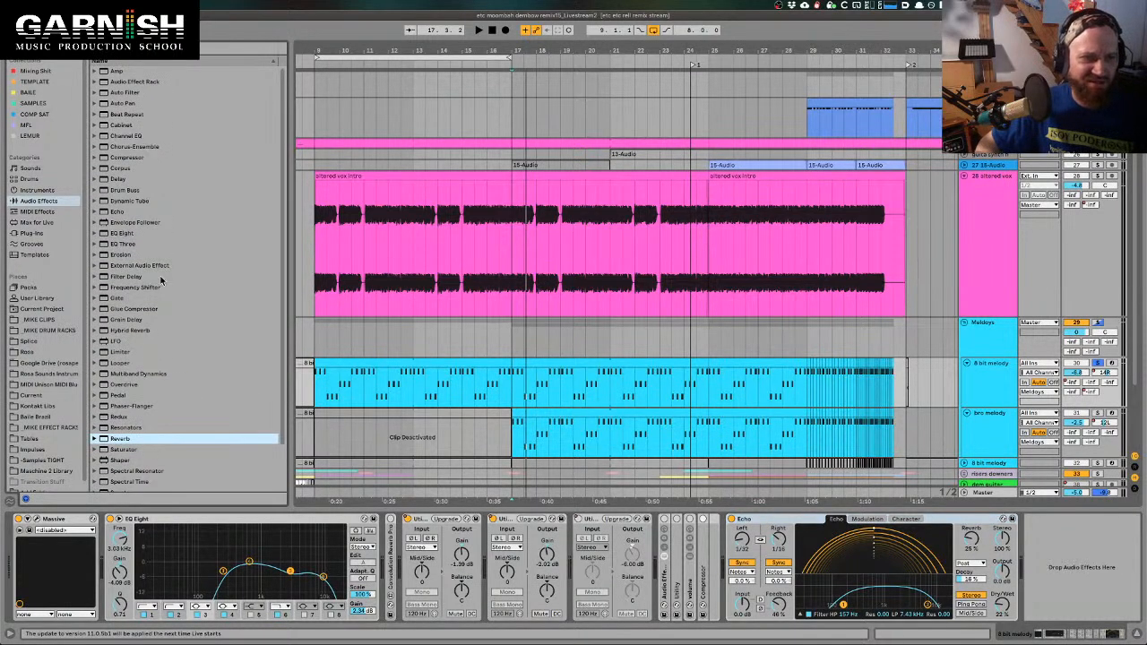
{"action": "scroll", "coordinate": [179, 393], "scroll_direction": "down", "scroll_amount": 5}
{"action": "left_click", "coordinate": [130, 421]}
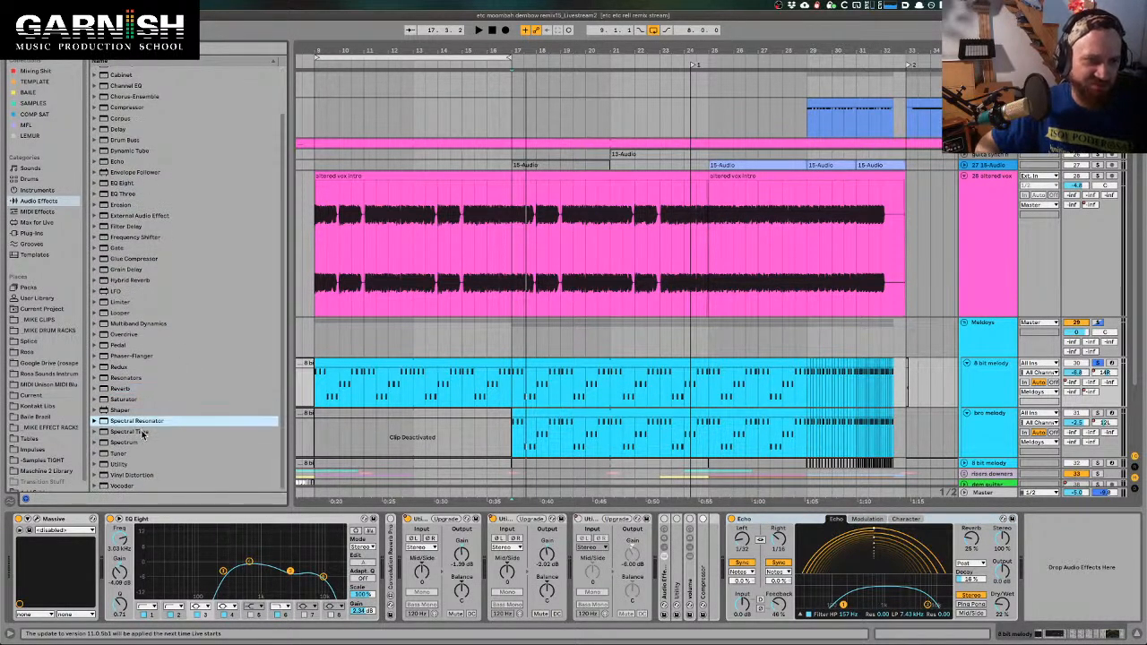
{"action": "left_click", "coordinate": [141, 431]}
{"action": "left_click", "coordinate": [780, 520]}
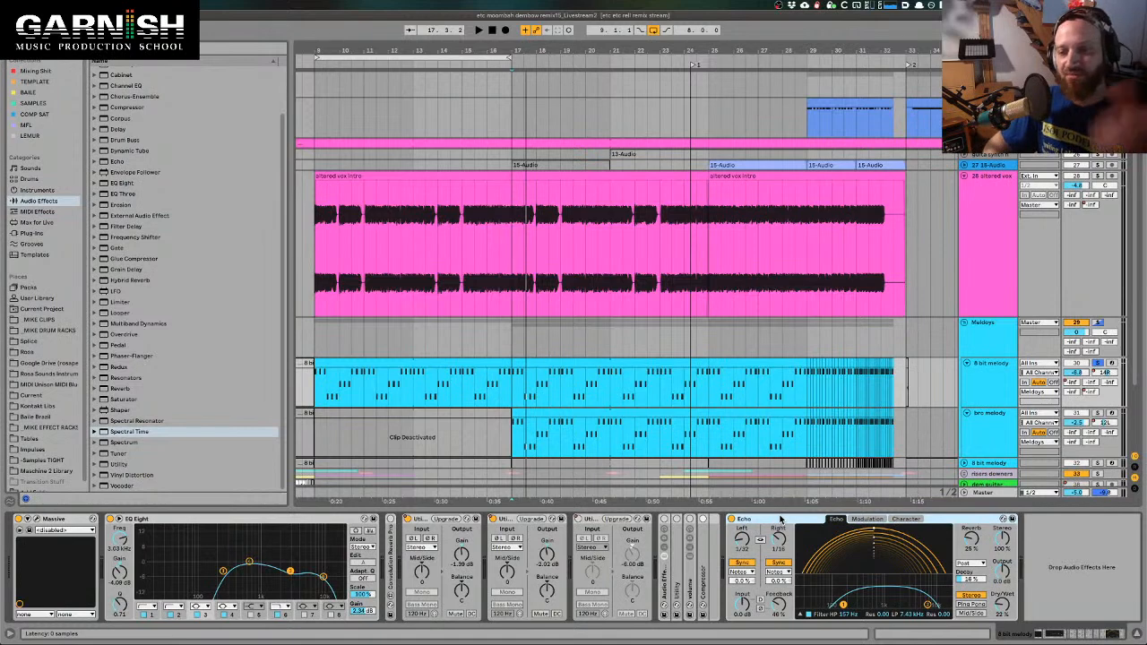
Switch to Firefox and search for images of "roland space echo" in a new tab
{"action": "key", "text": "super+Tab"}
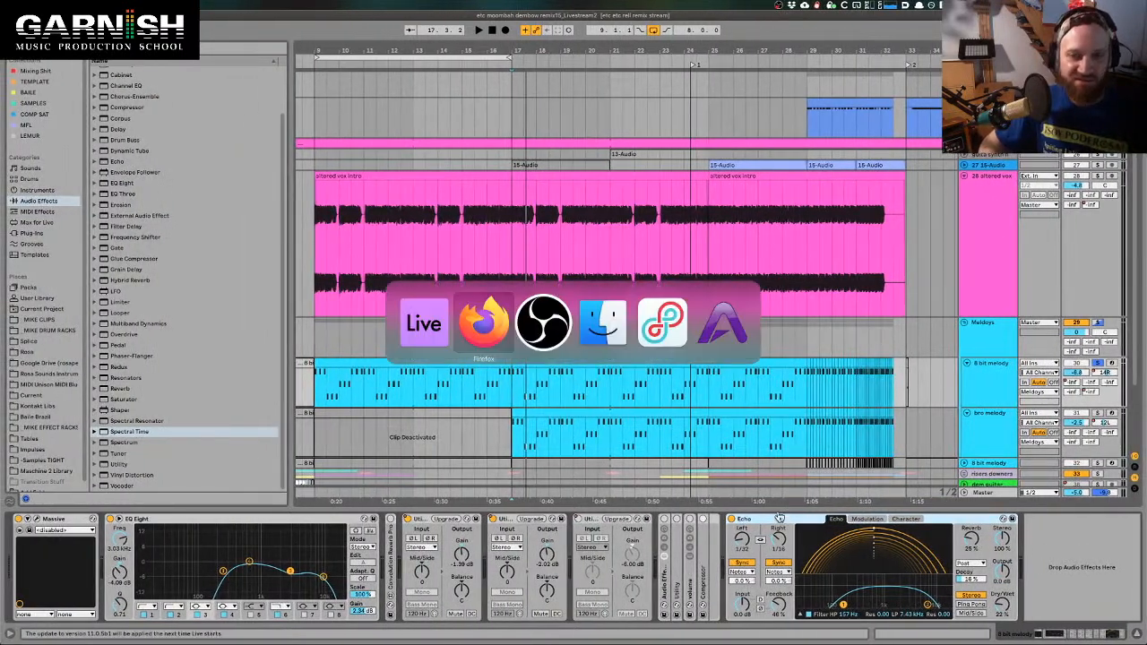
{"action": "key", "text": "super+t"}
{"action": "type", "text": "rolling sampler"}
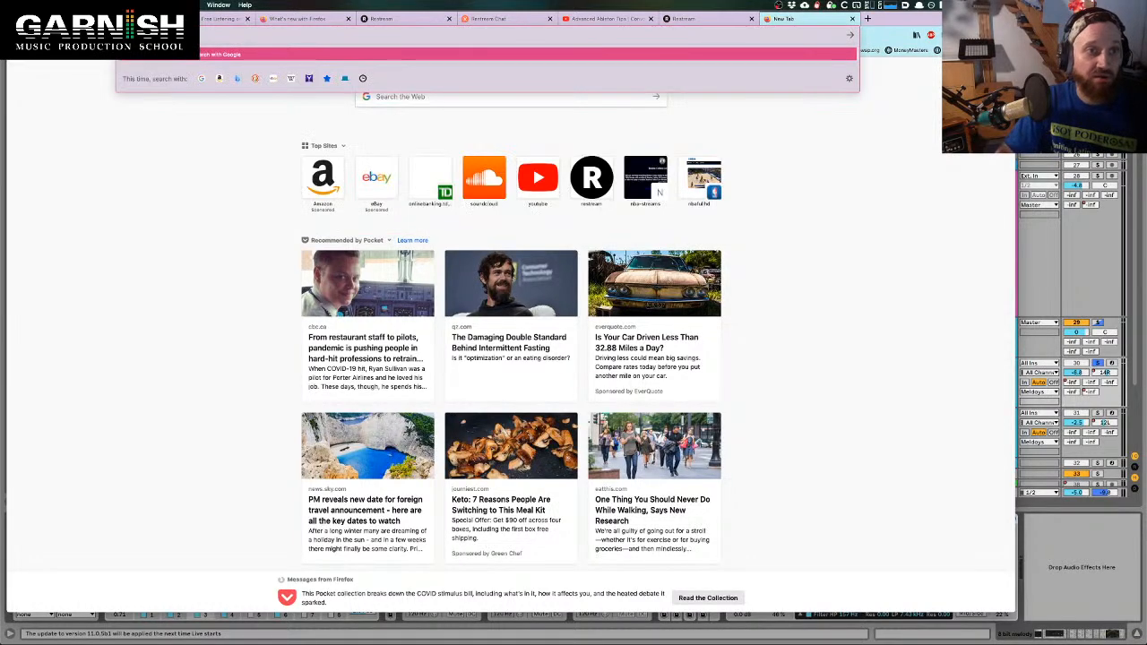
{"action": "key", "text": "Return"}
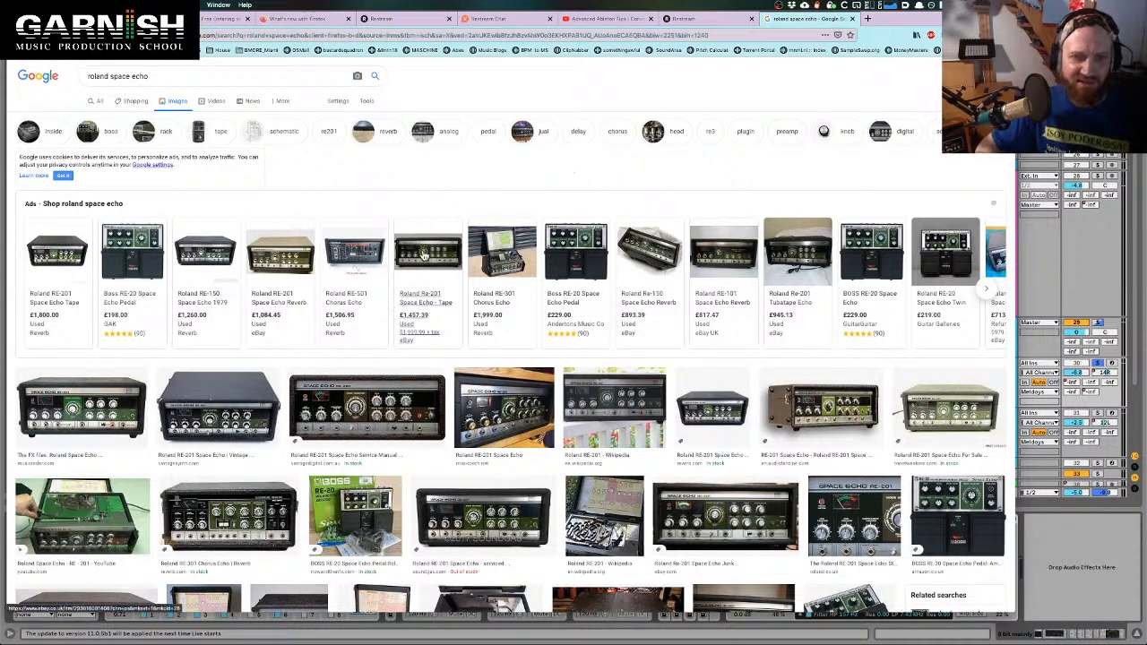
Open the £1,084.45 Roland RE-201 Space Echo listing and examine its price and product photo
{"action": "left_click", "coordinate": [279, 254]}
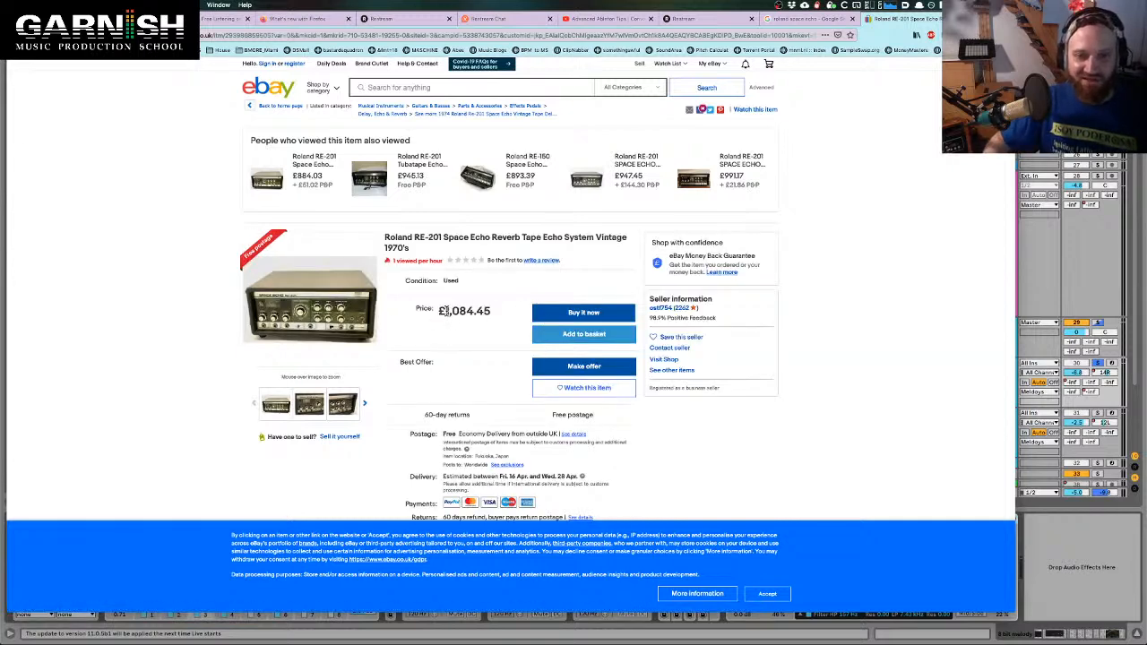
{"action": "left_click_drag", "start_coordinate": [445, 310], "coordinate": [493, 314]}
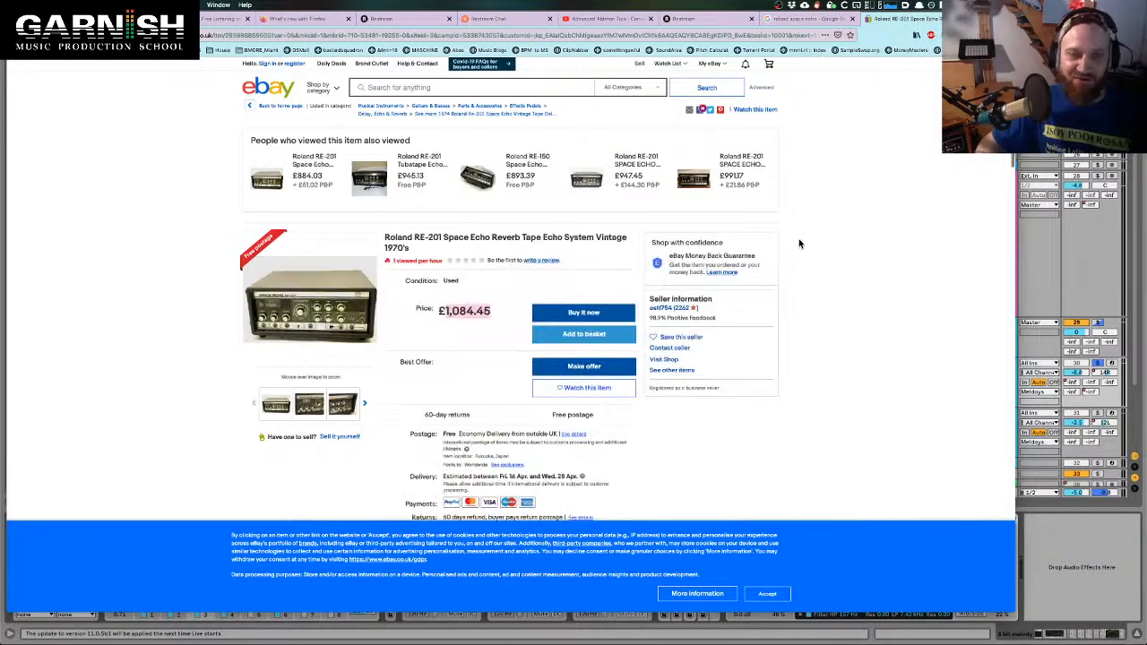
{"action": "mouse_move", "coordinate": [300, 300]}
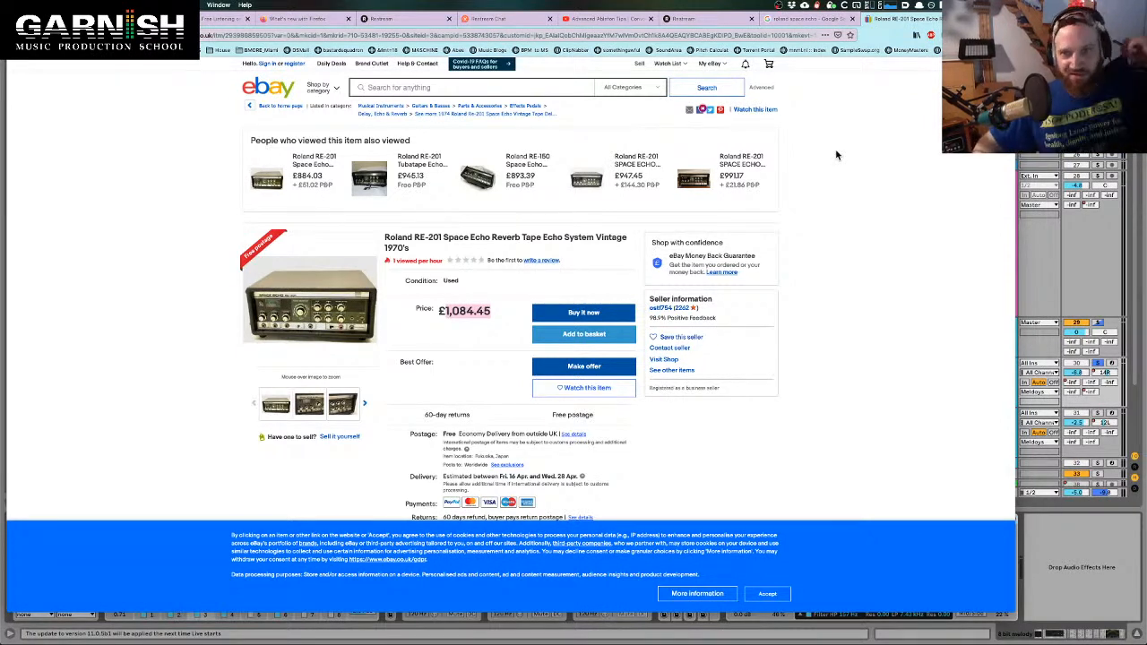
{"action": "mouse_move", "coordinate": [309, 322]}
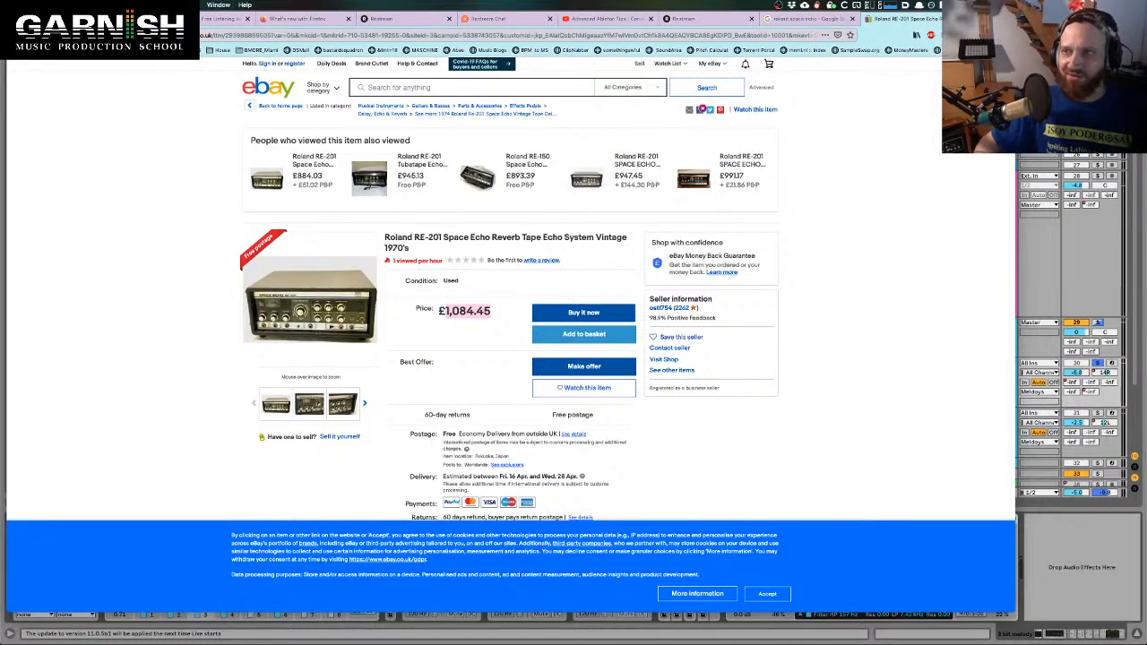
Return to Ableton Live, place the insert marker at bar 17 of the 8 bit melody and review Echo's modulation and character pages
{"action": "key", "text": "super+Tab"}
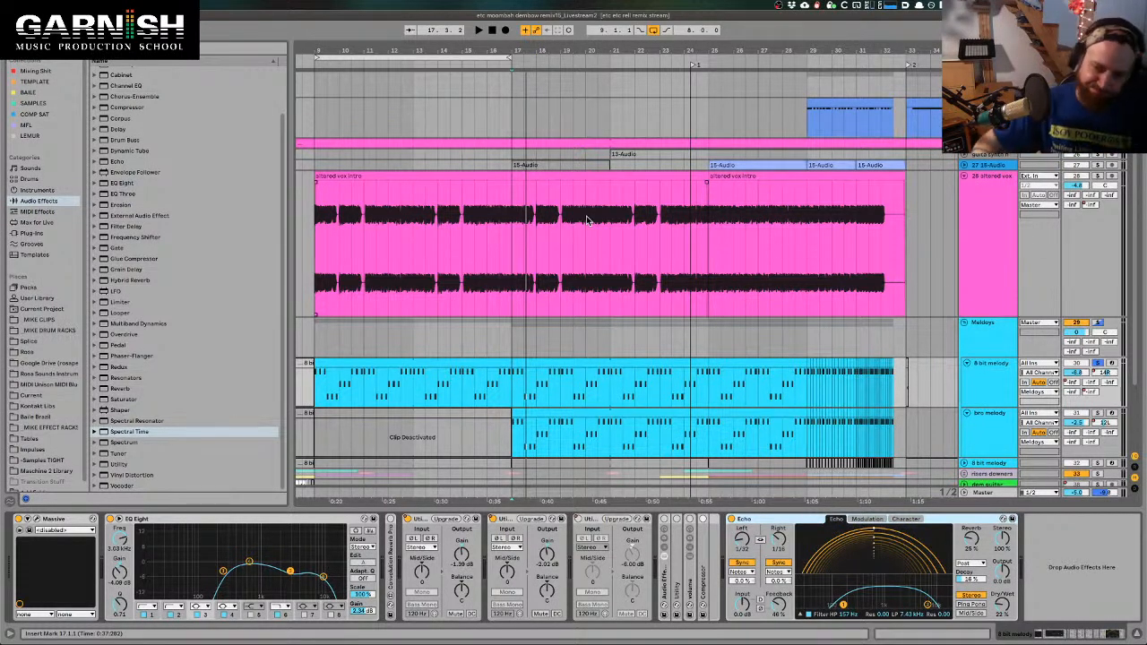
{"action": "left_click", "coordinate": [513, 399]}
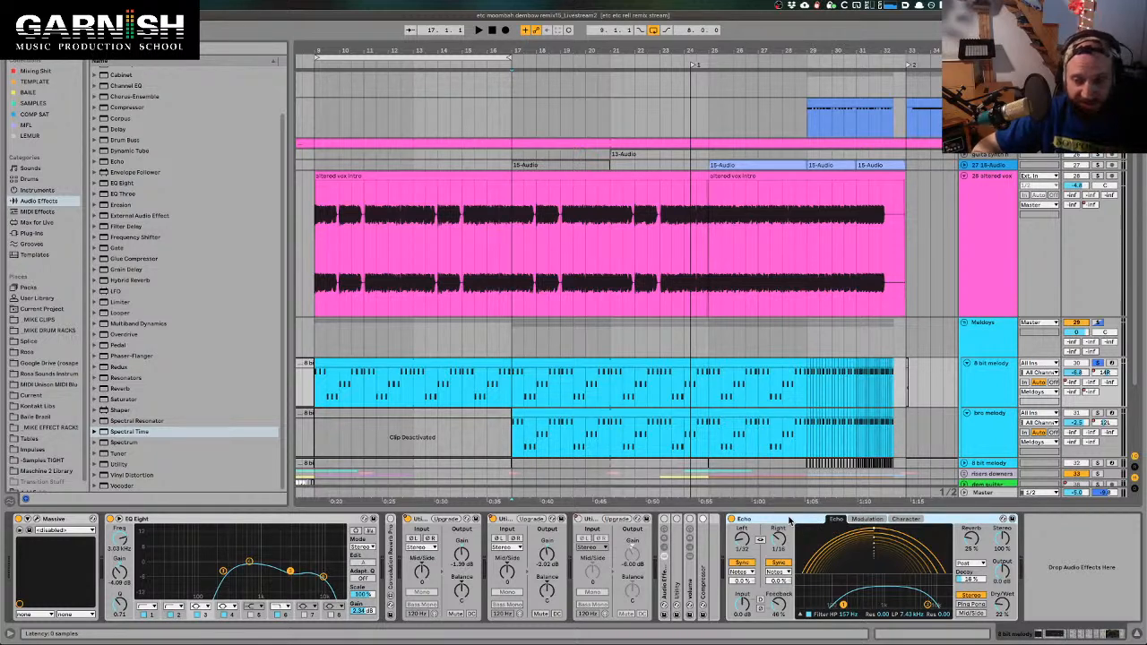
{"action": "left_click", "coordinate": [867, 521]}
{"action": "left_click", "coordinate": [914, 521]}
{"action": "left_click", "coordinate": [835, 521]}
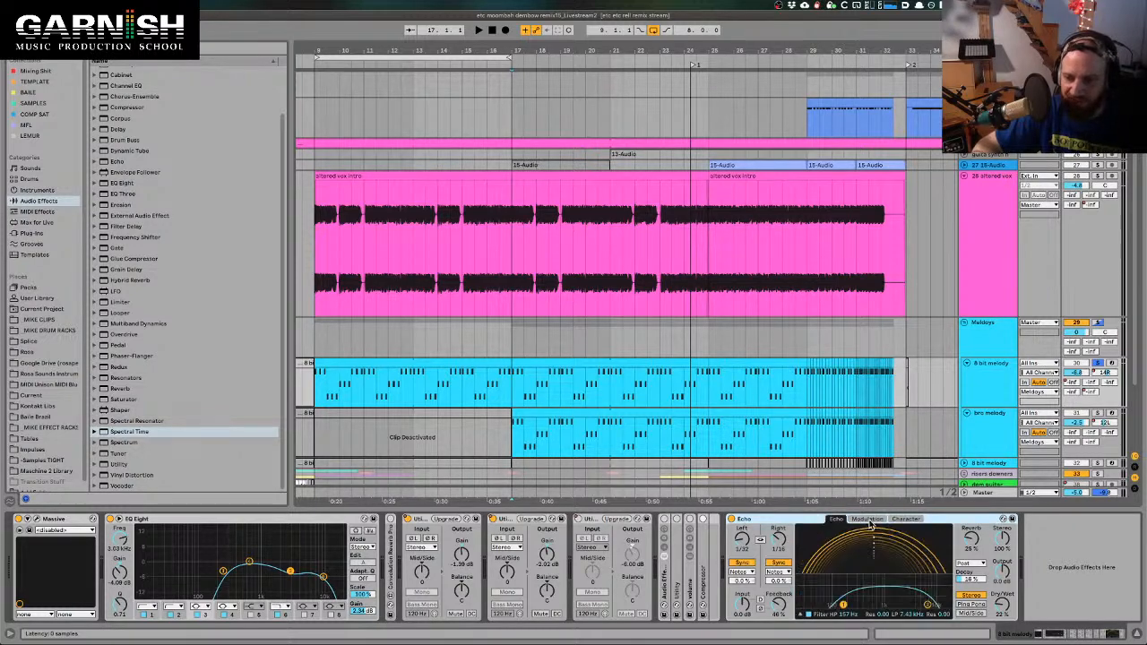
{"action": "left_click", "coordinate": [906, 519]}
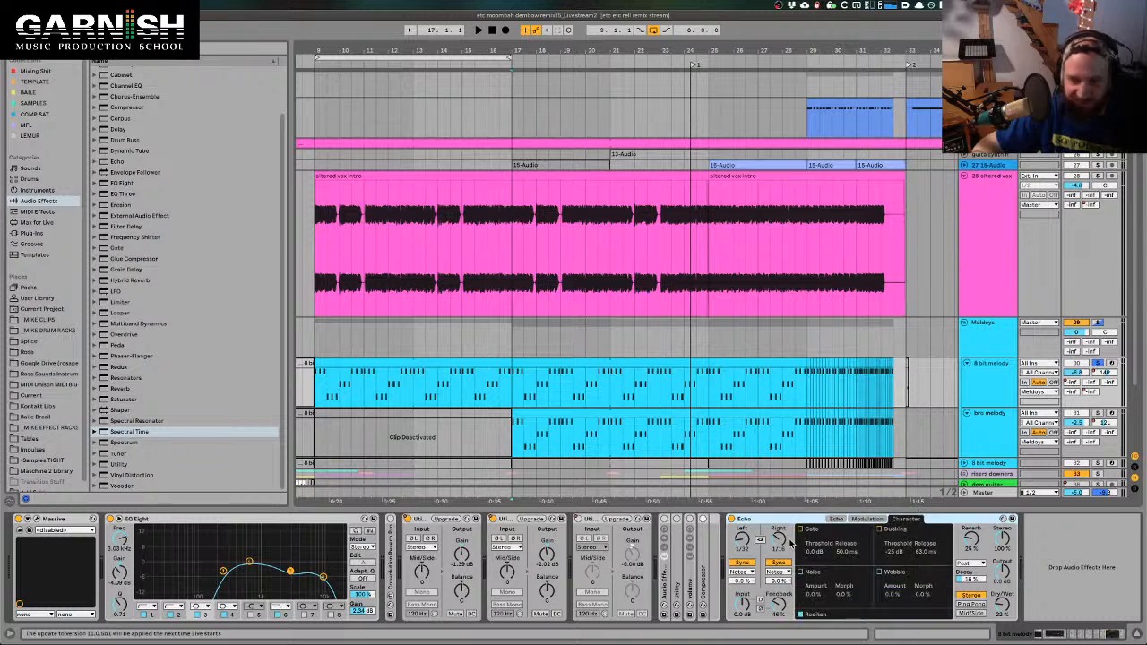
{"action": "left_click", "coordinate": [835, 522]}
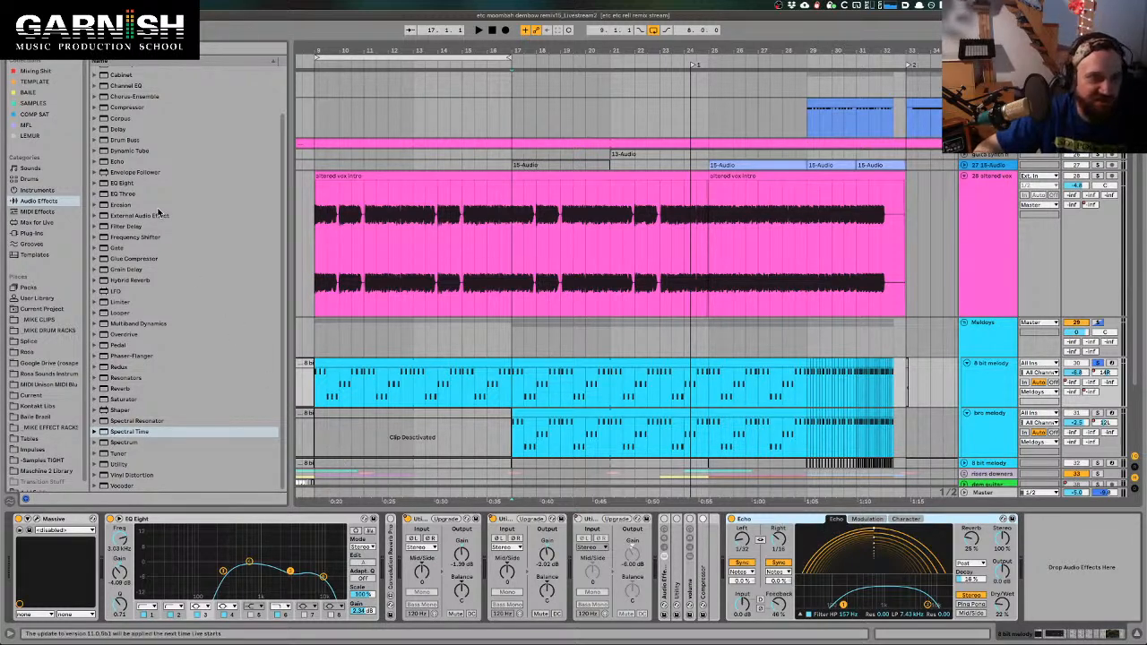
Add a Delay effect directly before the Echo on the 8 bit melody track
{"action": "left_click", "coordinate": [118, 129]}
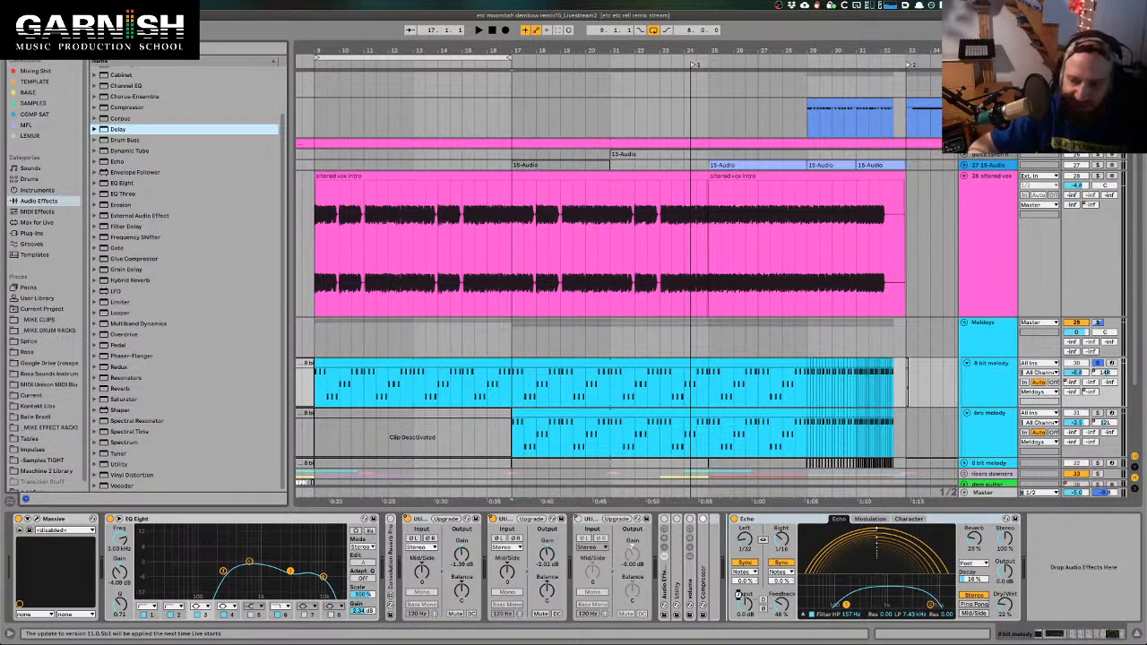
{"action": "left_click_drag", "start_coordinate": [740, 598], "coordinate": [817, 540]}
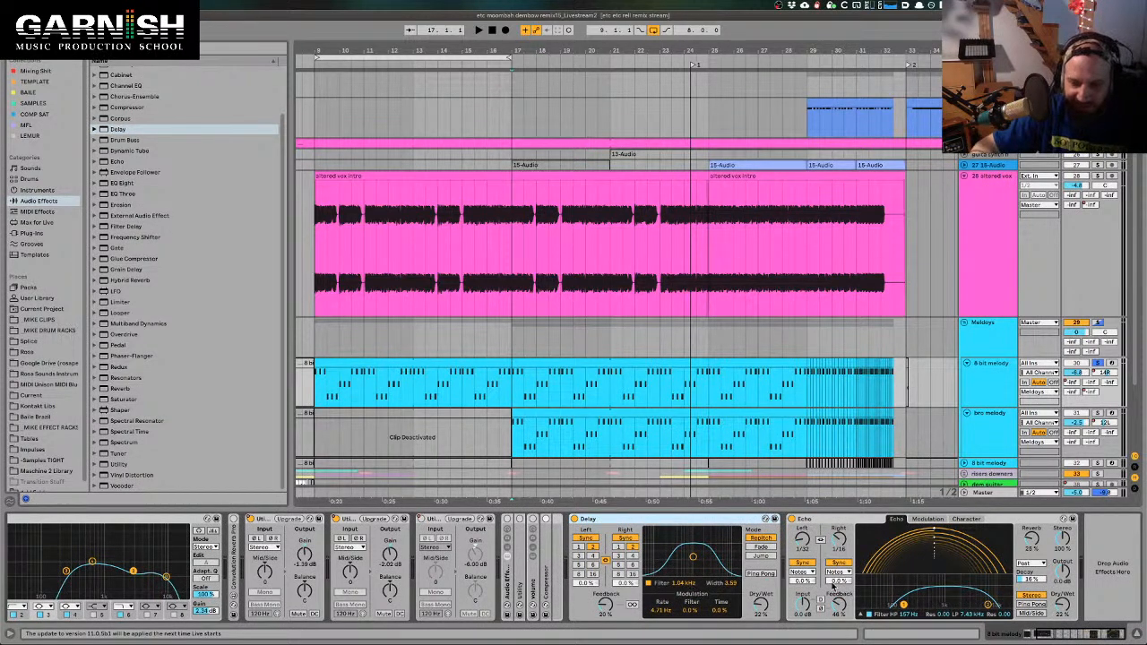
{"action": "left_click", "coordinate": [1063, 606]}
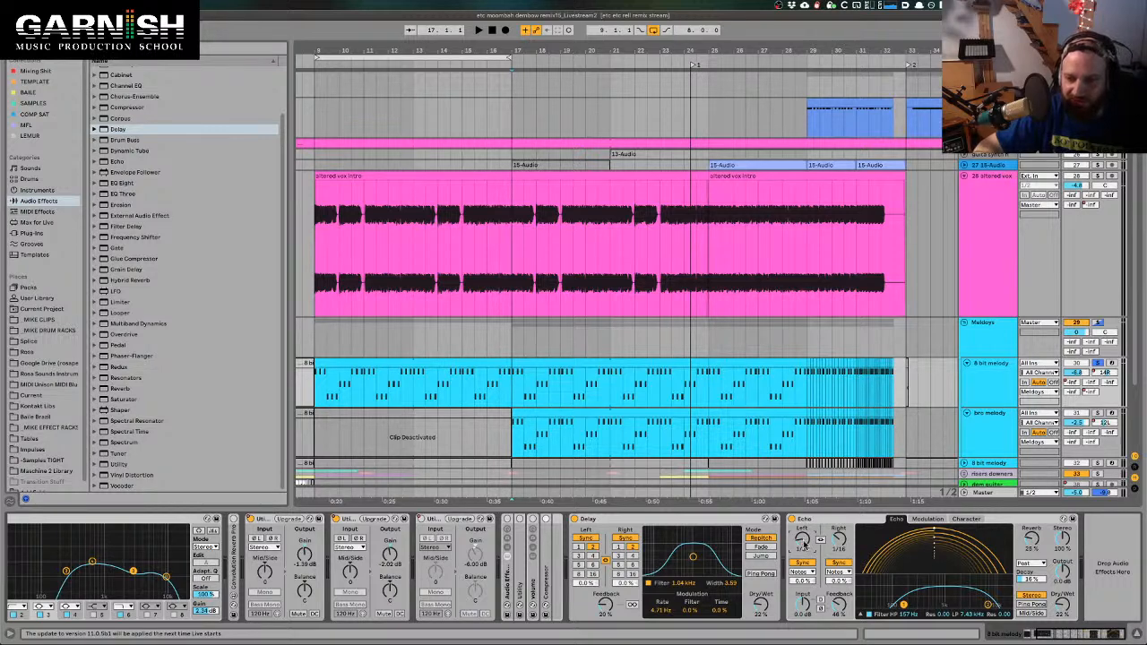
Link Echo's left and right times at 3 sixteenths with 25 % feedback, and set the Delay's left time to 1 sixteenth
{"action": "left_click", "coordinate": [802, 572]}
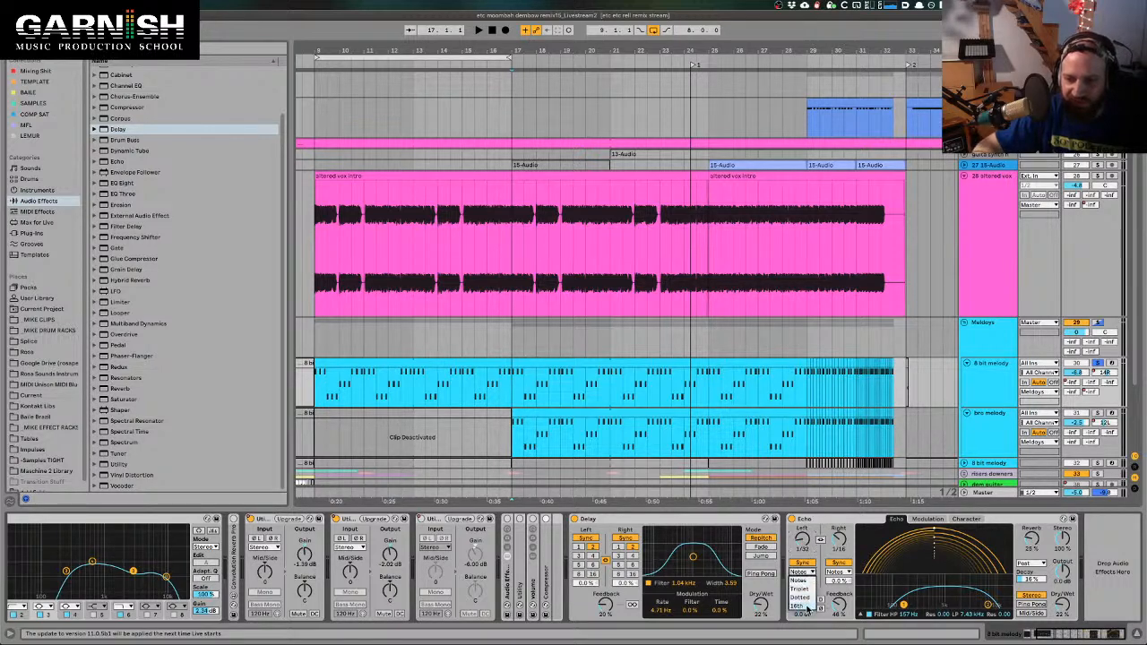
{"action": "left_click", "coordinate": [805, 606]}
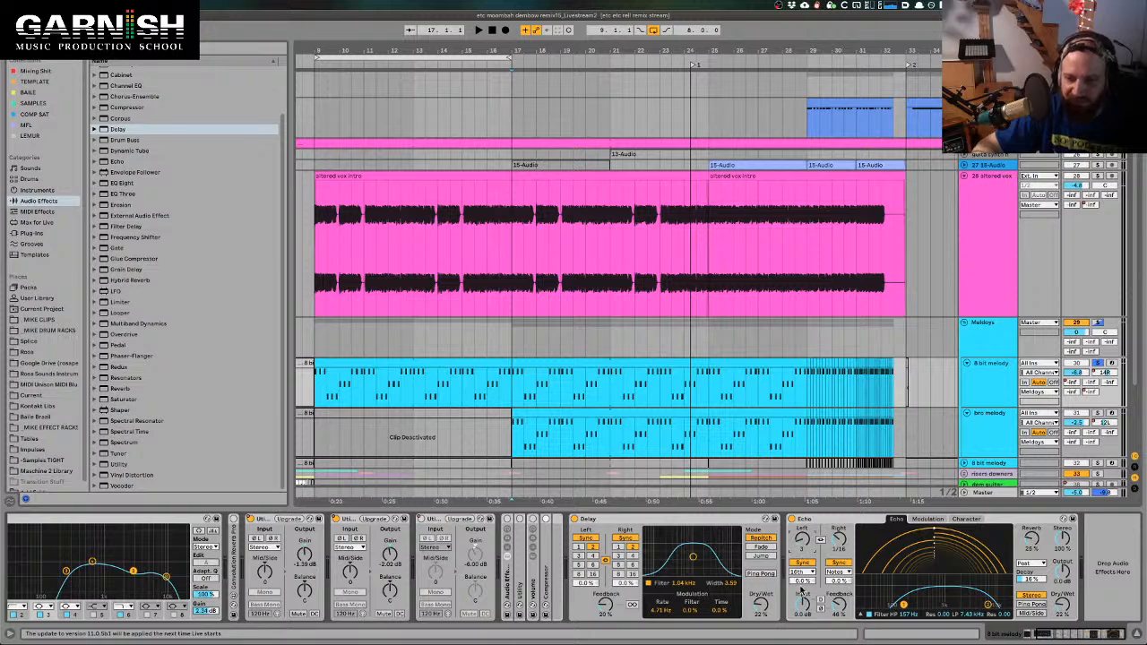
{"action": "left_click", "coordinate": [819, 539]}
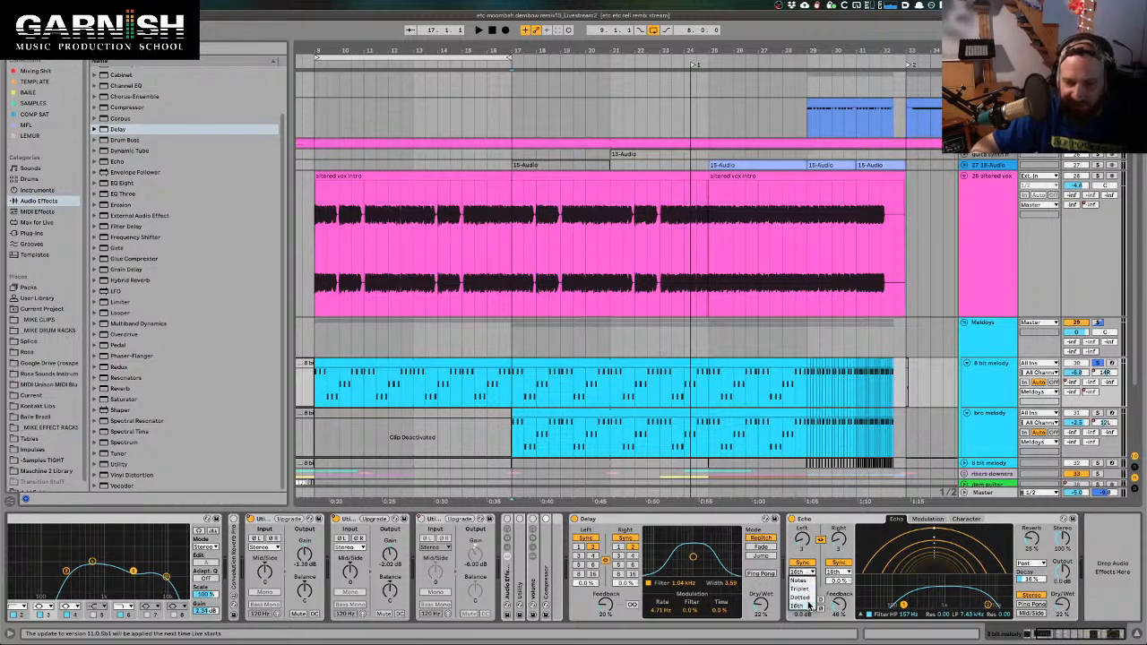
{"action": "left_click", "coordinate": [579, 547]}
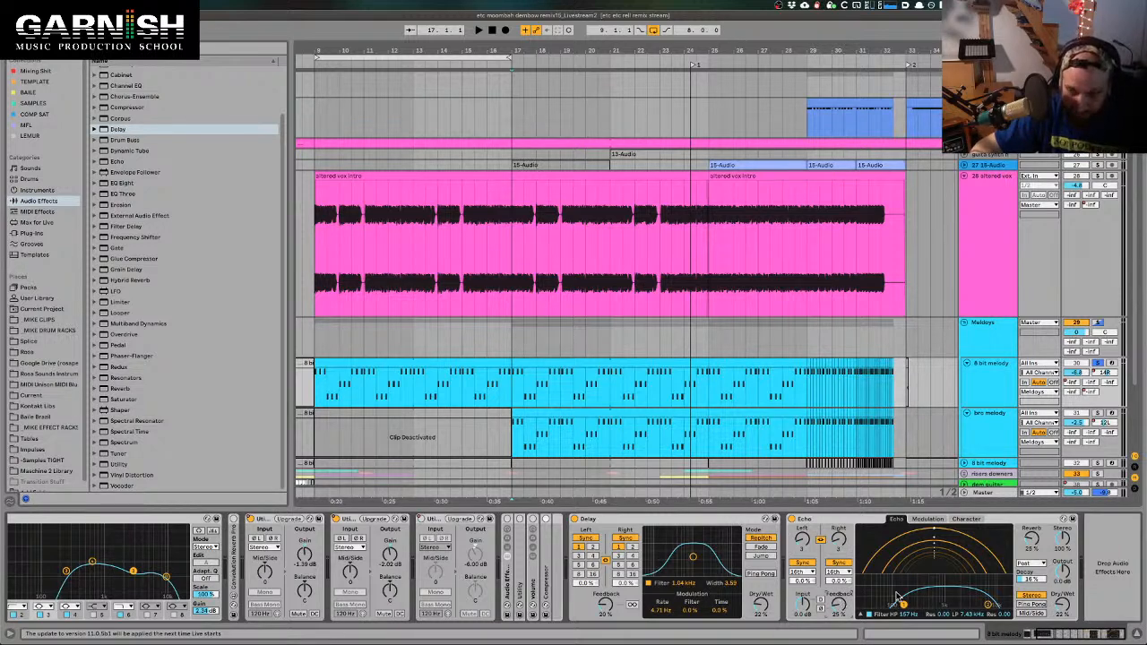
Narrow the Echo's filter to a high-pass of about 264 Hz and a low-pass of about 4.06 kHz
{"action": "mouse_move", "coordinate": [907, 605]}
{"action": "left_mouse_down"}
{"action": "mouse_move", "coordinate": [936, 605]}
{"action": "mouse_move", "coordinate": [897, 604]}
{"action": "left_mouse_up"}
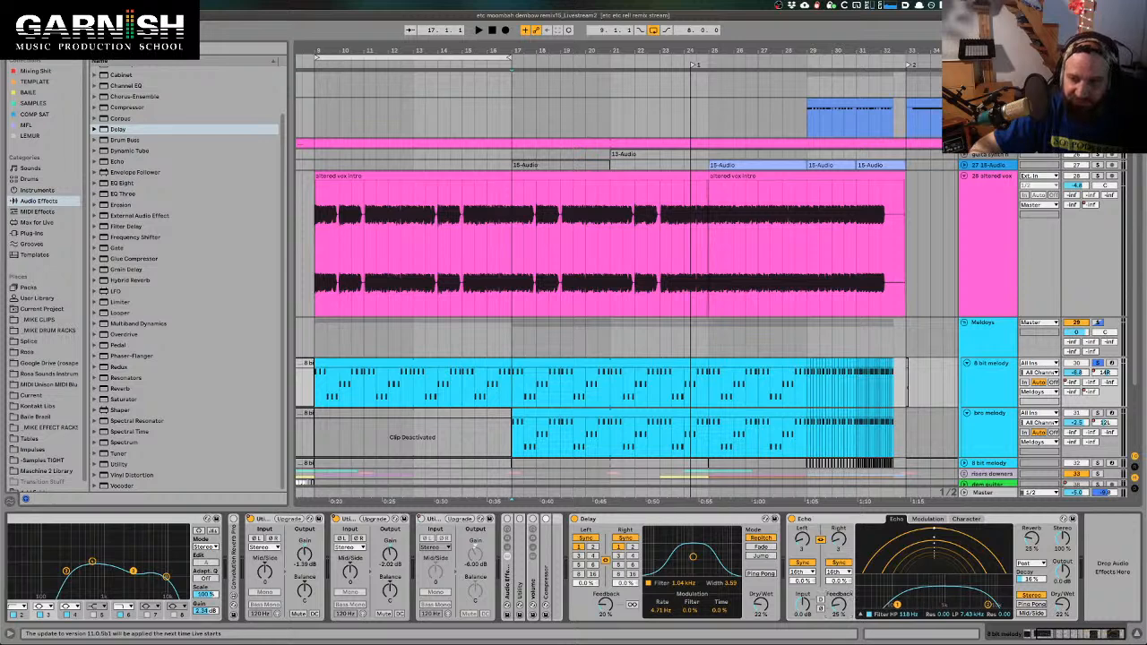
{"action": "mouse_move", "coordinate": [988, 604]}
{"action": "left_mouse_down"}
{"action": "mouse_move", "coordinate": [940, 605]}
{"action": "mouse_move", "coordinate": [1009, 578]}
{"action": "mouse_move", "coordinate": [981, 604]}
{"action": "mouse_move", "coordinate": [937, 602]}
{"action": "mouse_move", "coordinate": [997, 606]}
{"action": "left_mouse_up"}
{"action": "mouse_move", "coordinate": [897, 606]}
{"action": "left_mouse_down"}
{"action": "mouse_move", "coordinate": [900, 585]}
{"action": "mouse_move", "coordinate": [927, 602]}
{"action": "mouse_move", "coordinate": [913, 605]}
{"action": "left_mouse_up"}
{"action": "left_click_drag", "start_coordinate": [996, 603], "coordinate": [974, 604]}
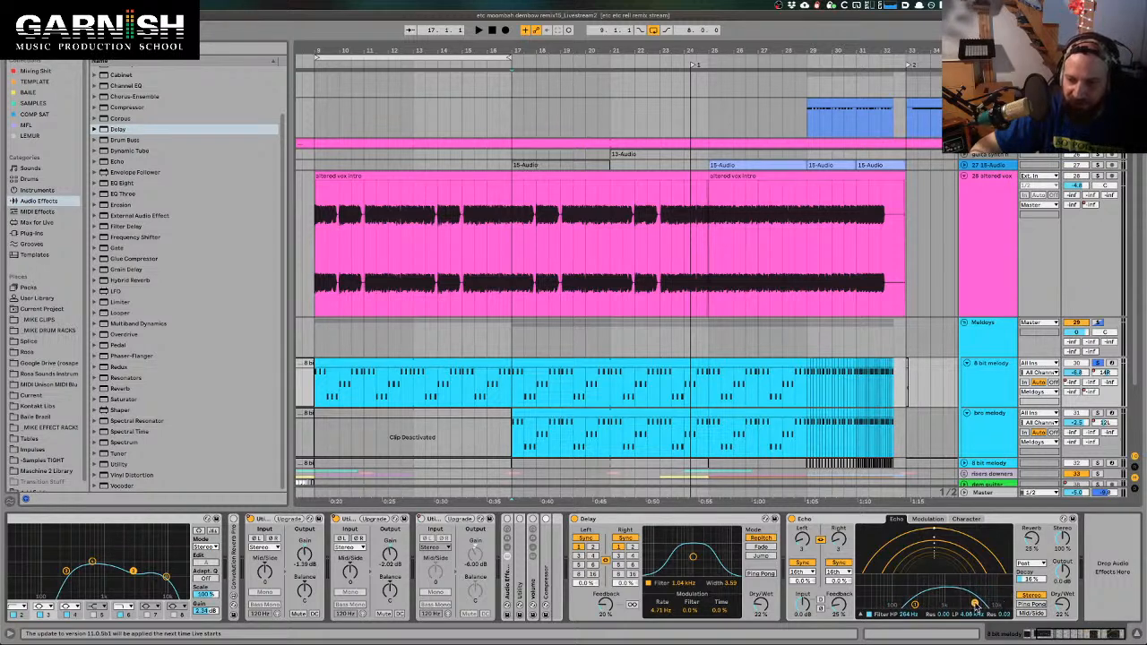
Set the feedback of the Echo on the 8 bit melody track to 50 %
{"action": "left_click", "coordinate": [860, 616]}
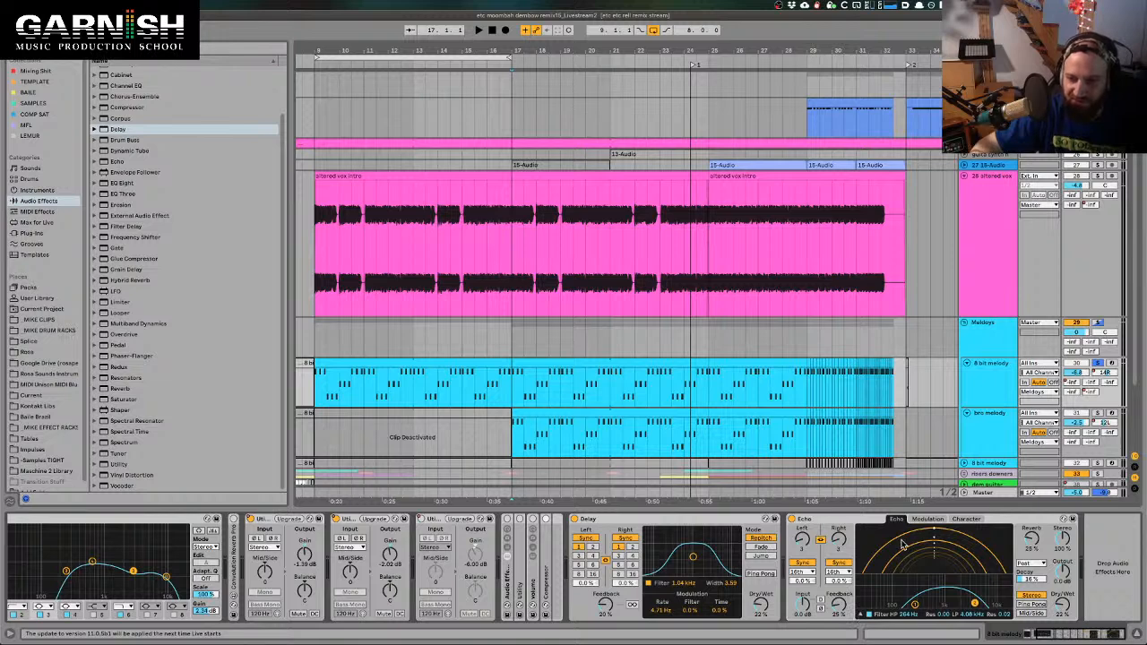
{"action": "left_click_drag", "start_coordinate": [838, 604], "coordinate": [801, 541]}
{"action": "left_click_drag", "start_coordinate": [855, 607], "coordinate": [855, 643]}
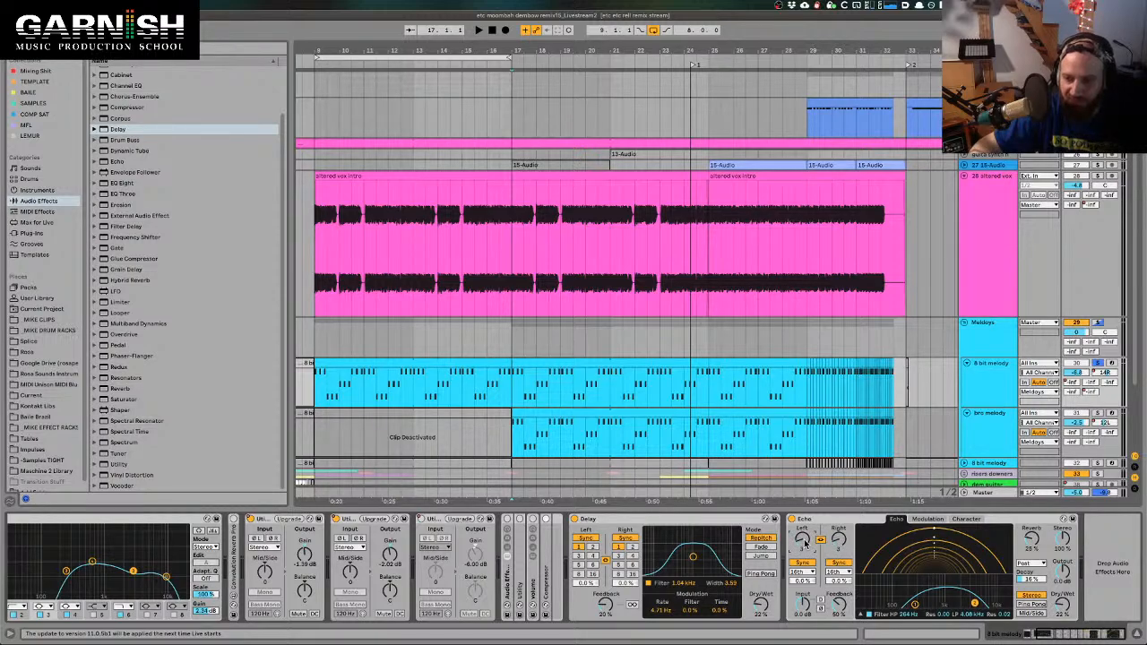
Check the OBS streaming window and return to Ableton Live
{"action": "key", "text": "ctrl+Up"}
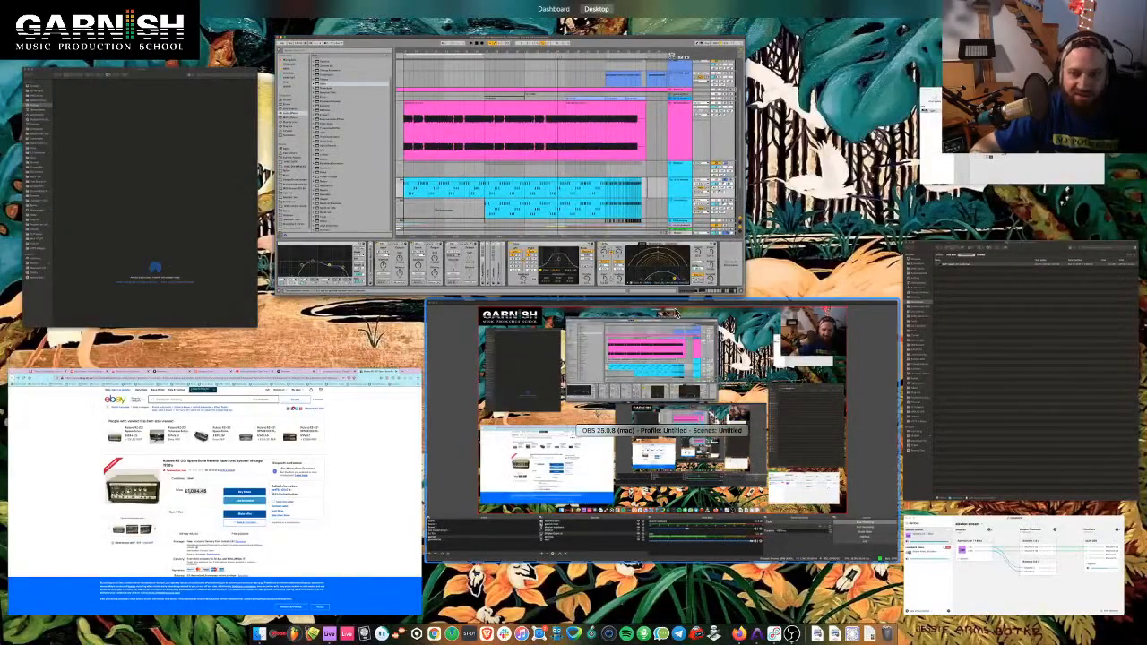
{"action": "left_click", "coordinate": [667, 343]}
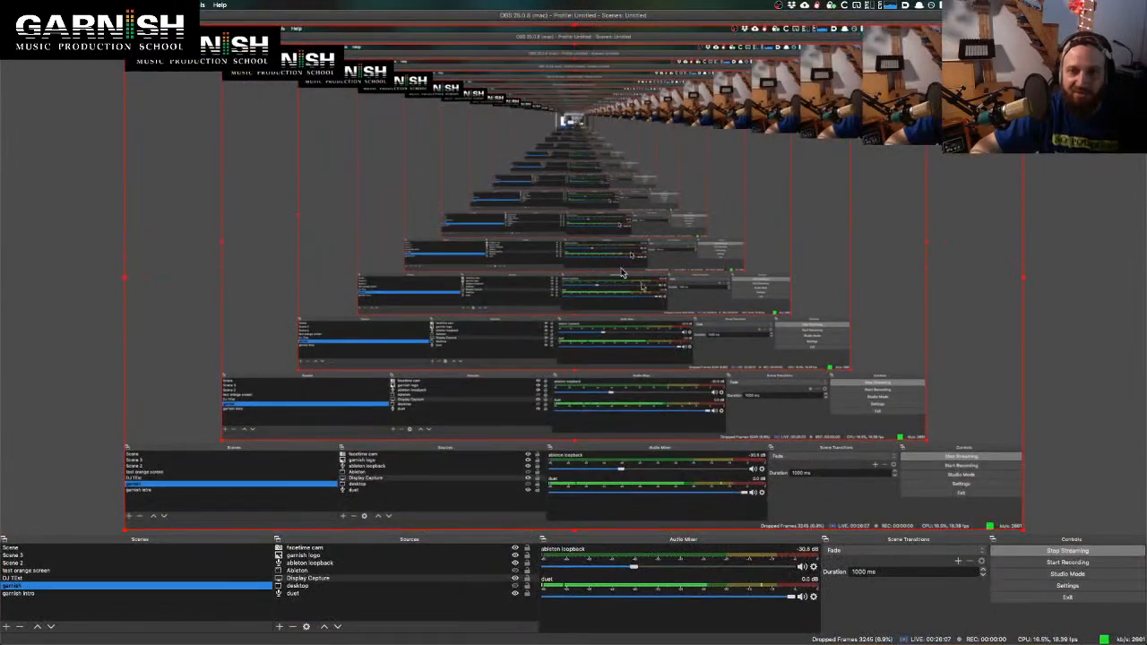
{"action": "key", "text": "ctrl+Up"}
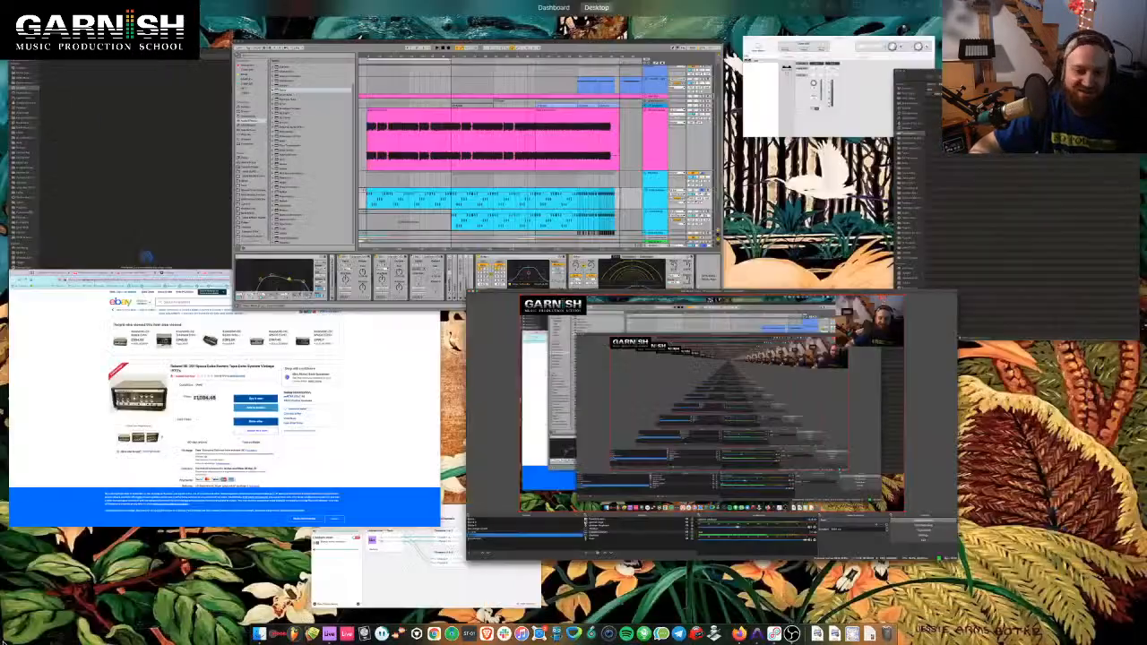
{"action": "left_click", "coordinate": [532, 217]}
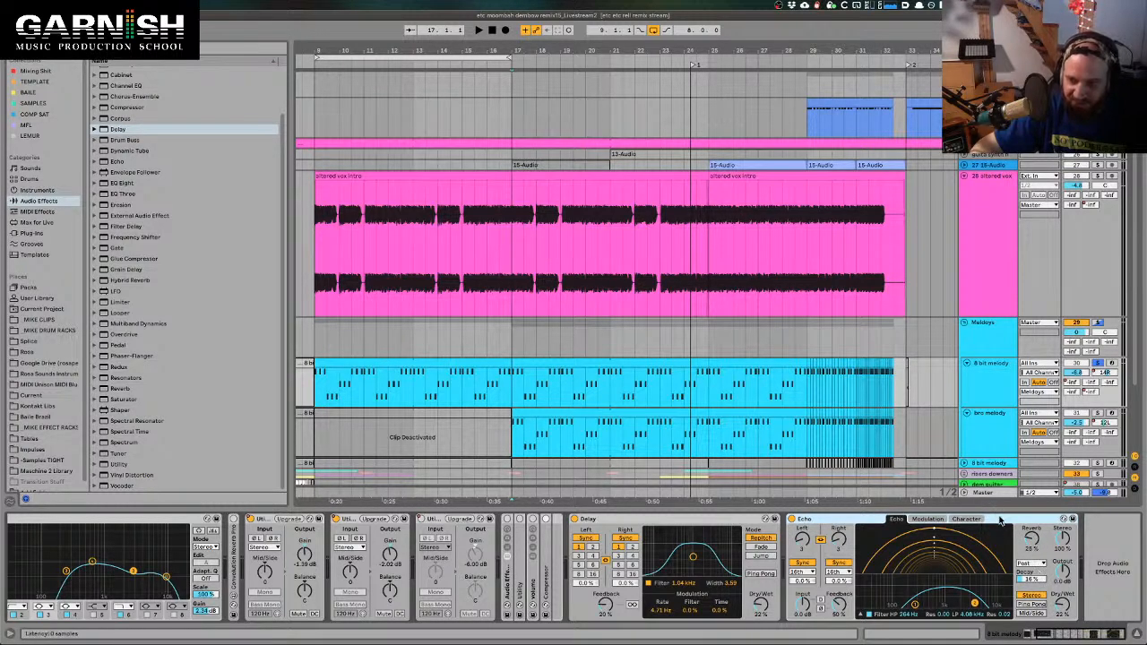
Try the Echo's Mid/Side channel mode, return it to Stereo and bypass the Echo
{"action": "left_click", "coordinate": [1031, 613]}
{"action": "left_click", "coordinate": [1032, 598]}
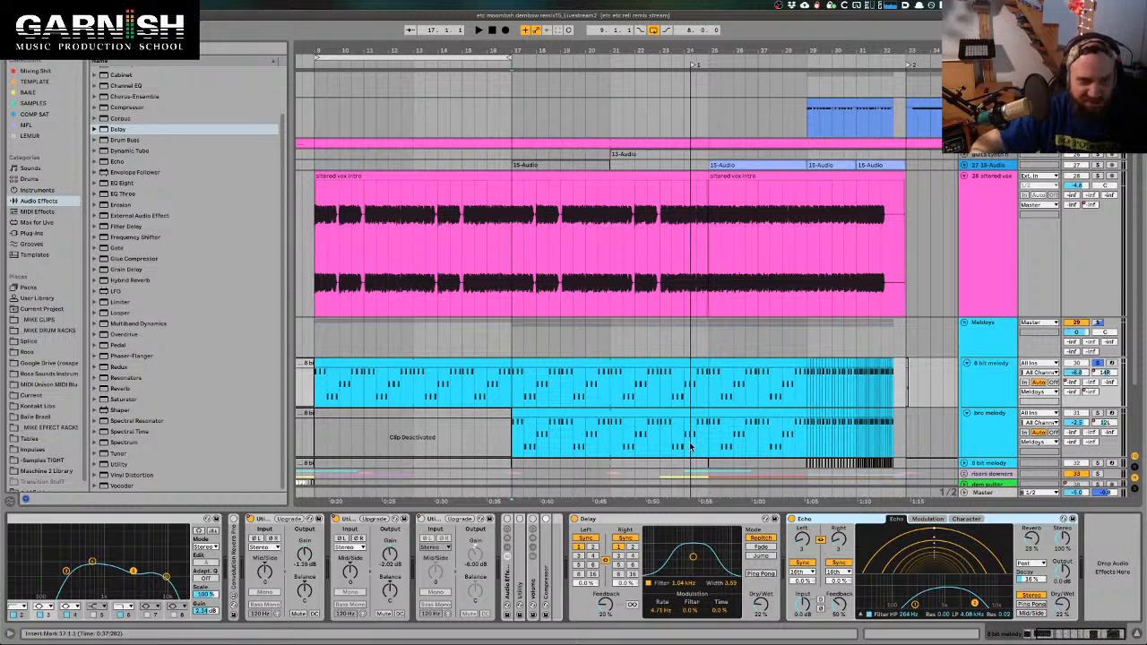
{"action": "left_click", "coordinate": [792, 519]}
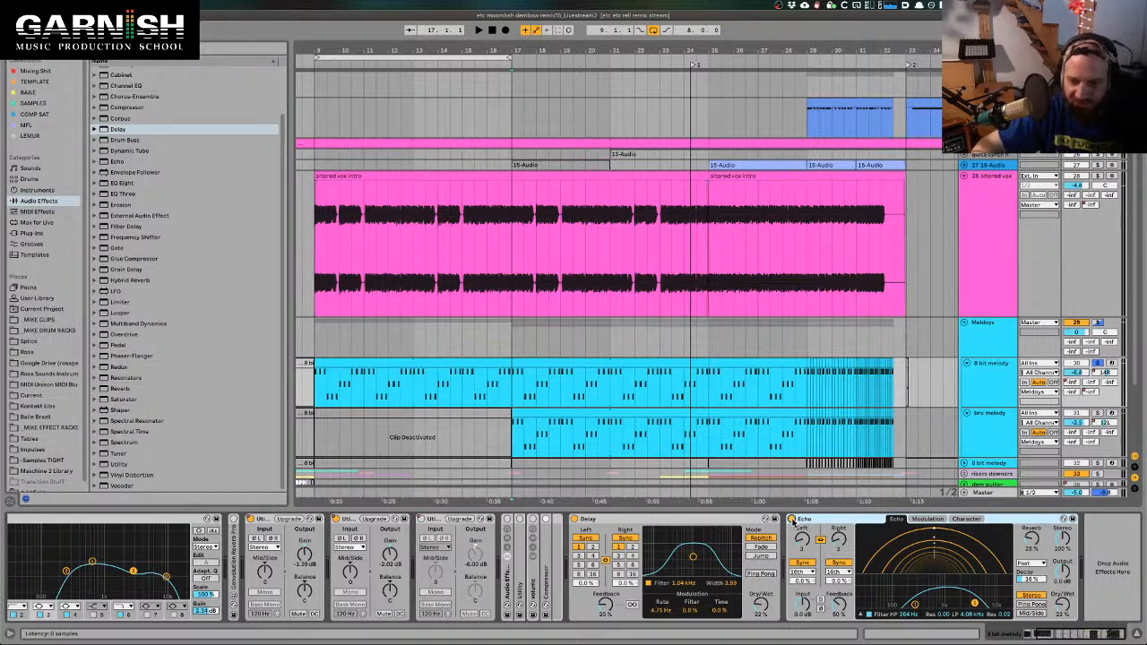
Find Echo among the audio effects and expand its list of presets
{"action": "scroll", "coordinate": [157, 143], "scroll_direction": "up", "scroll_amount": 3}
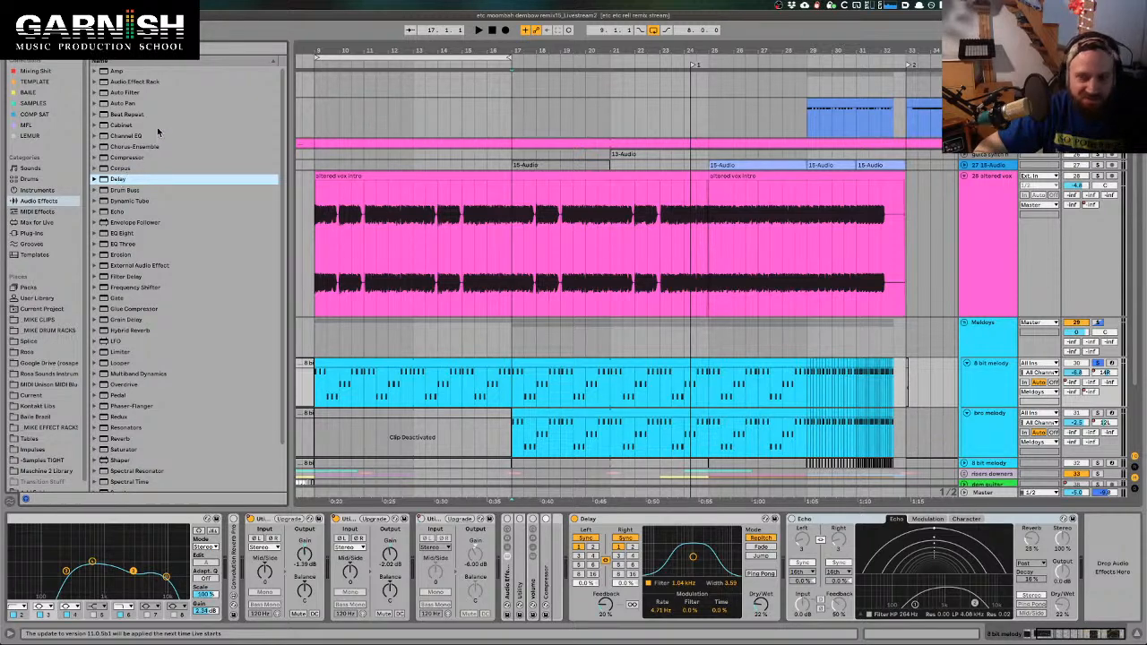
{"action": "scroll", "coordinate": [121, 219], "scroll_direction": "down", "scroll_amount": 1}
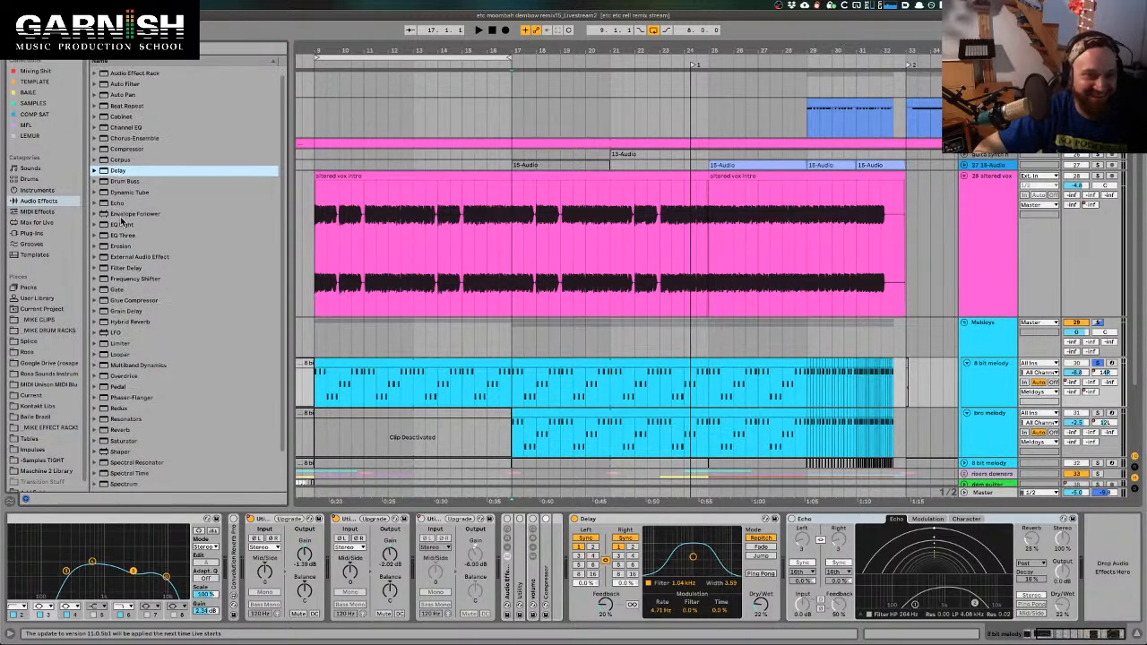
{"action": "left_click", "coordinate": [95, 196]}
Switch to the web browser, check the Restream chat and the YouTube live stream, and return to Ableton Live
{"action": "key", "text": "ctrl+Up"}
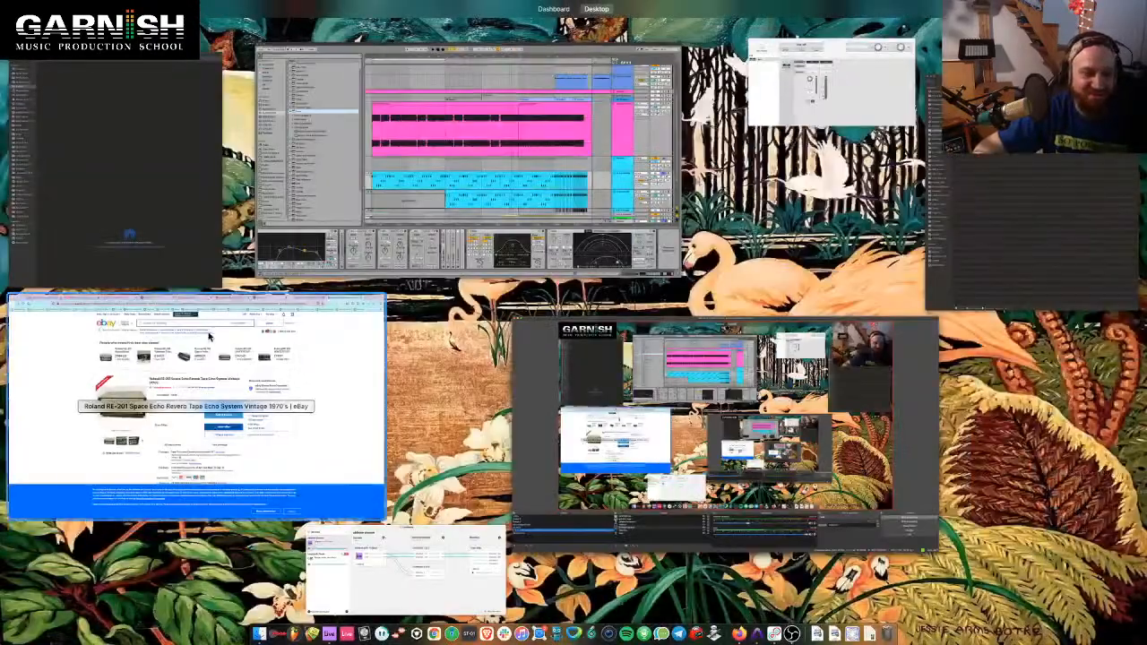
{"action": "left_click", "coordinate": [209, 335]}
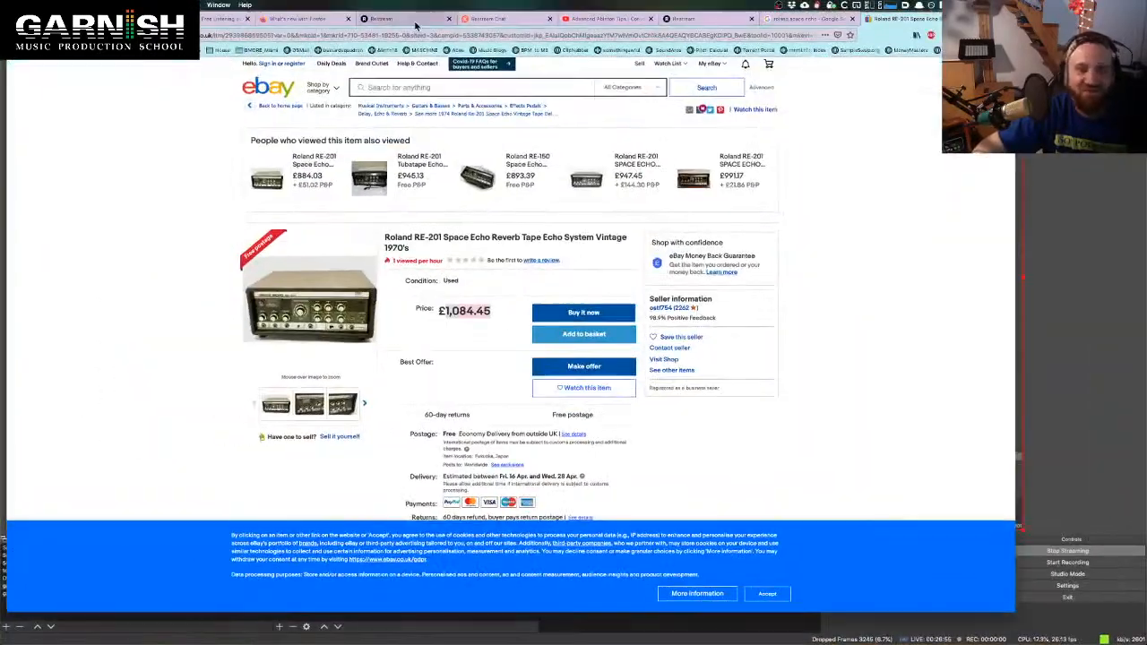
{"action": "left_click", "coordinate": [513, 21]}
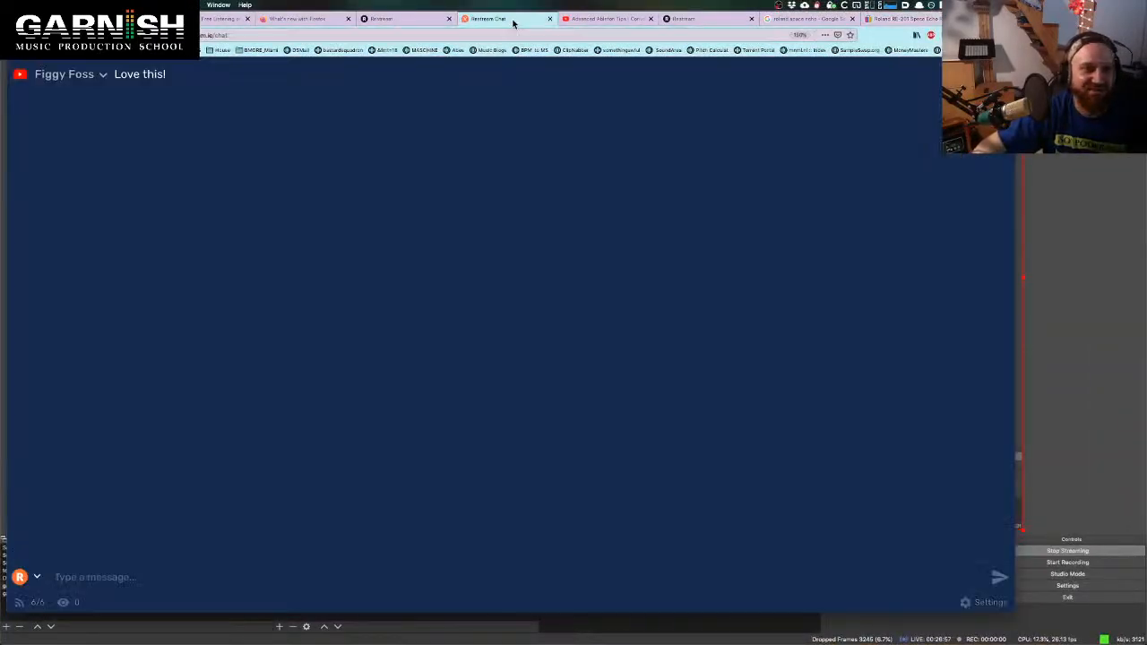
{"action": "left_click", "coordinate": [587, 21]}
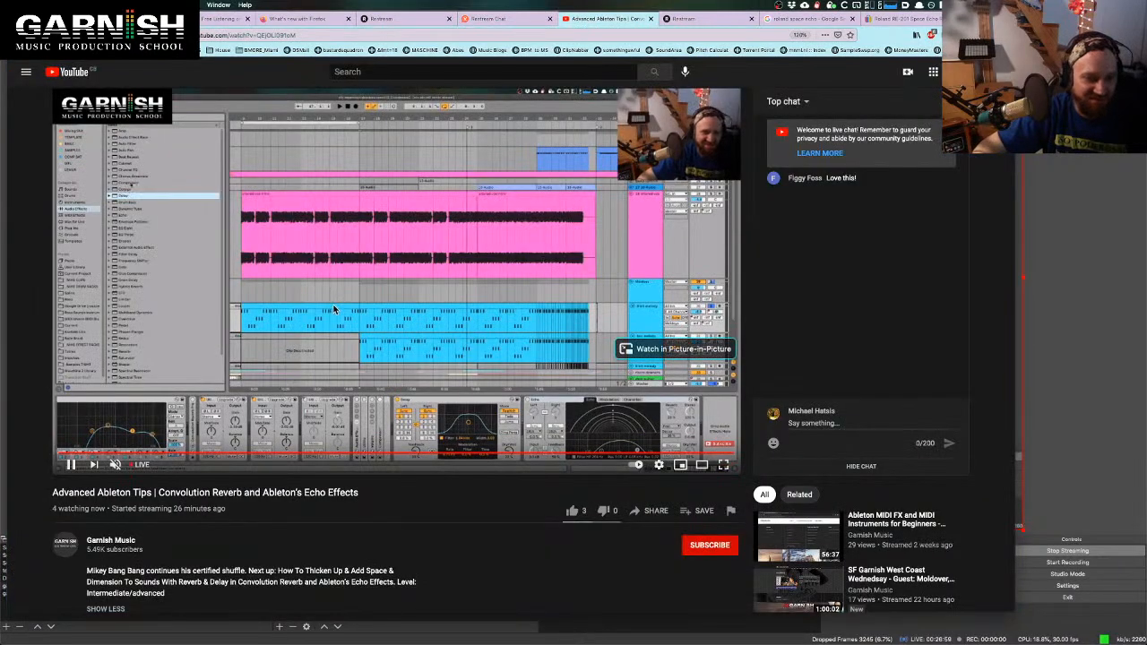
{"action": "key", "text": "ctrl+Up"}
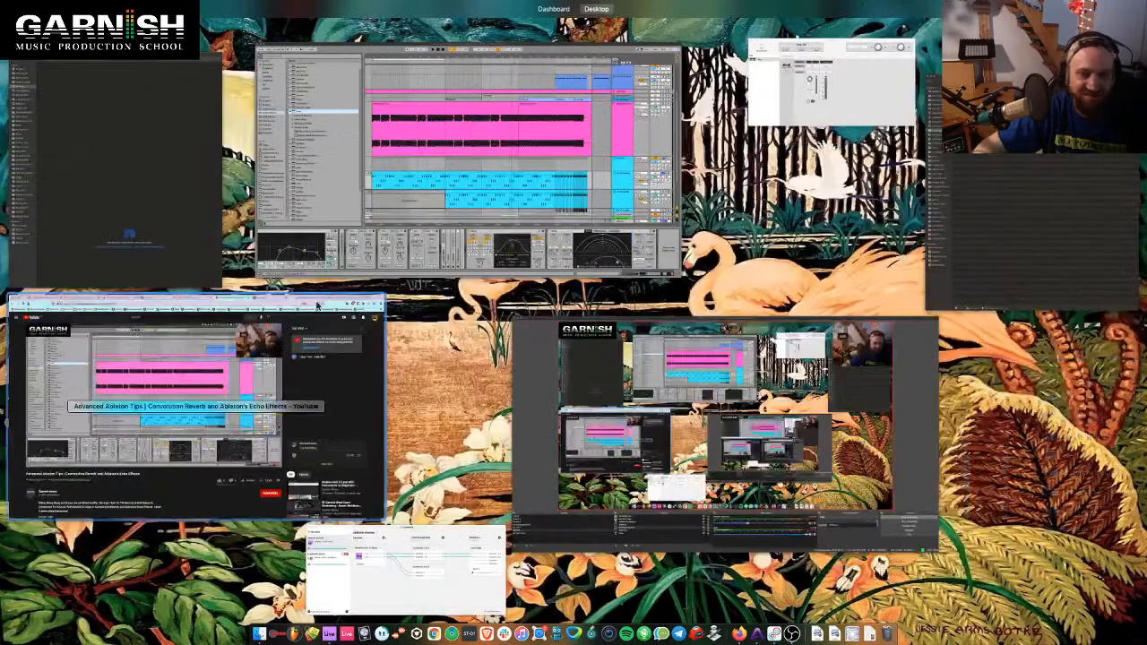
{"action": "left_click", "coordinate": [589, 339]}
{"action": "key", "text": "ctrl+Up"}
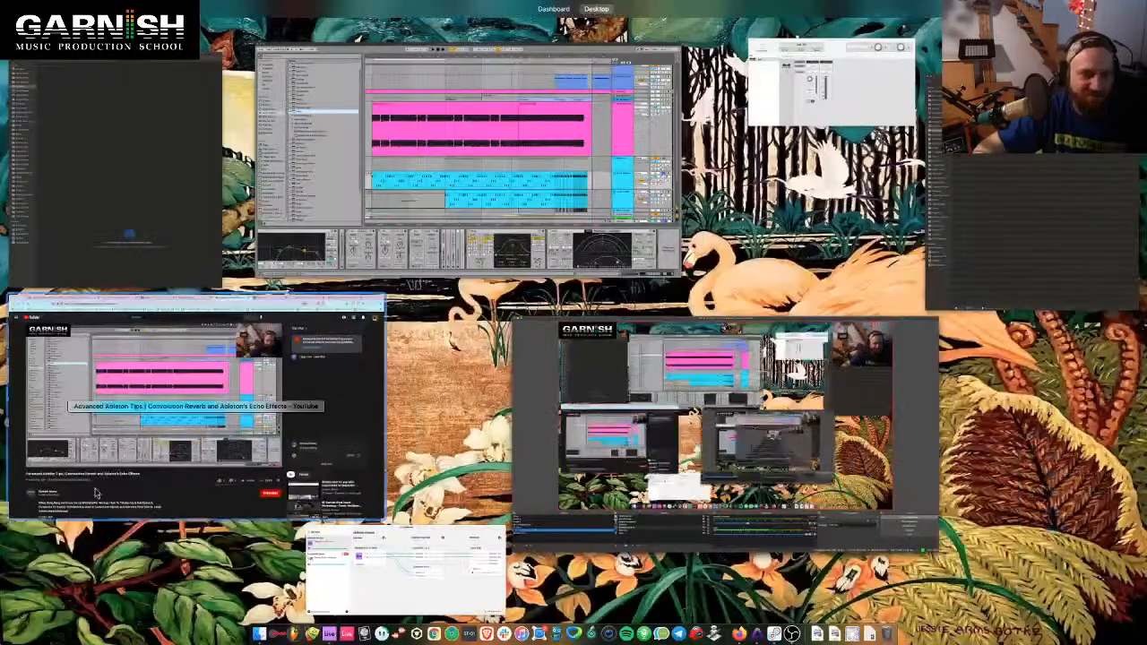
{"action": "left_click", "coordinate": [285, 221]}
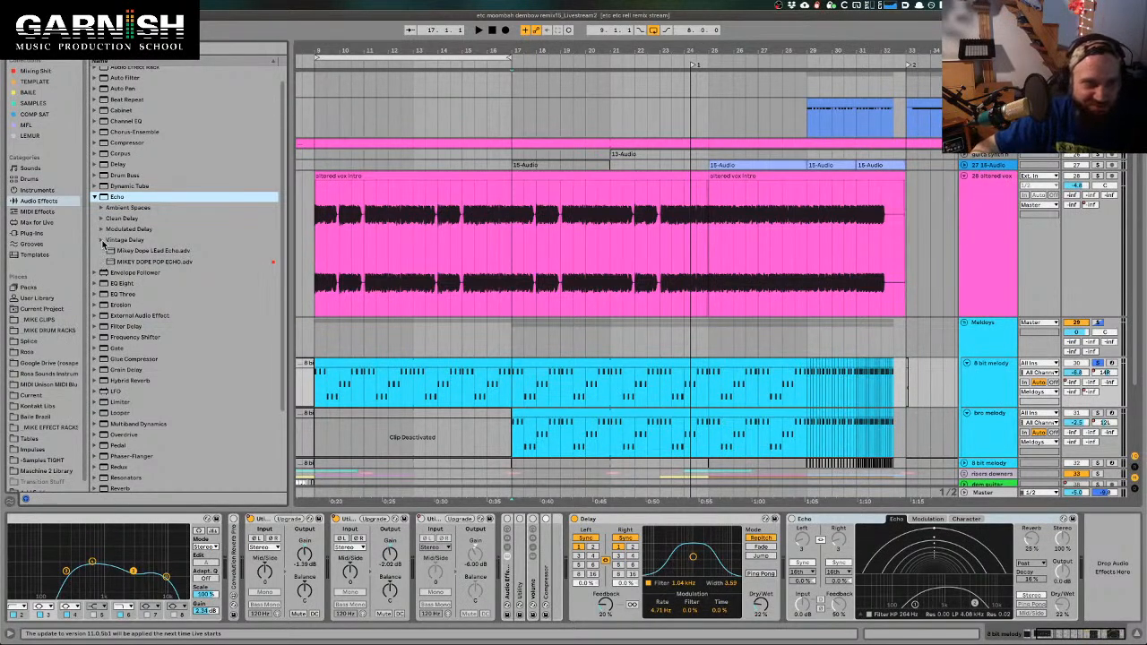
Browse Echo's Modulated Delay, Clean Delay and Vintage Delay preset folders, leaving Vintage Delay expanded
{"action": "left_click", "coordinate": [101, 241]}
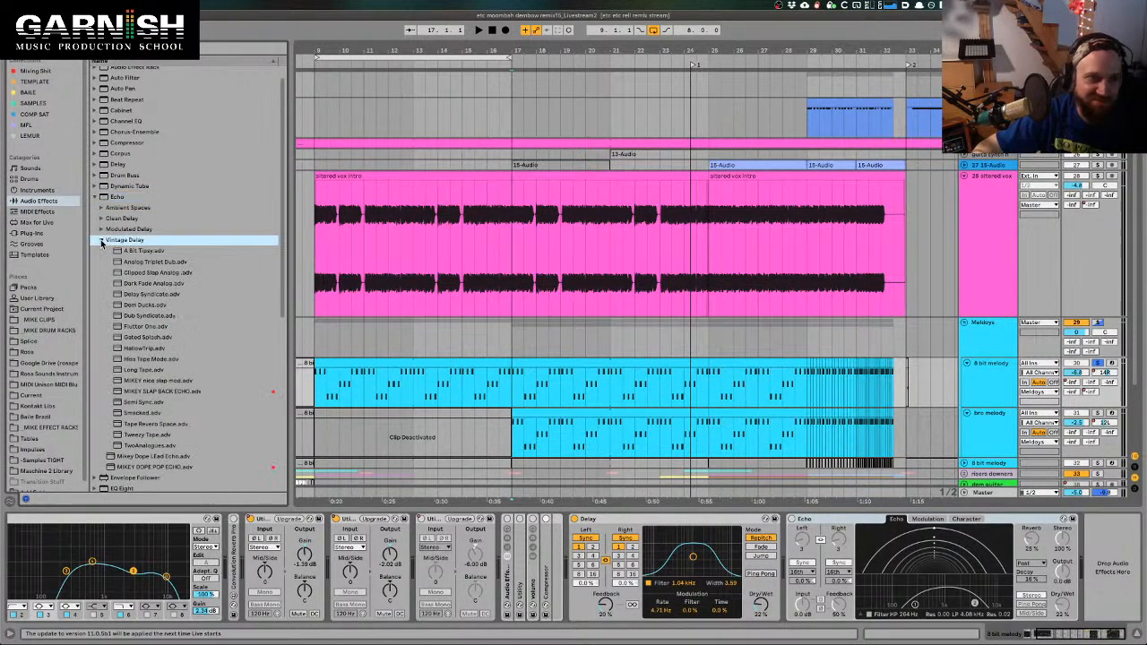
{"action": "left_click", "coordinate": [101, 230]}
{"action": "left_click", "coordinate": [102, 219]}
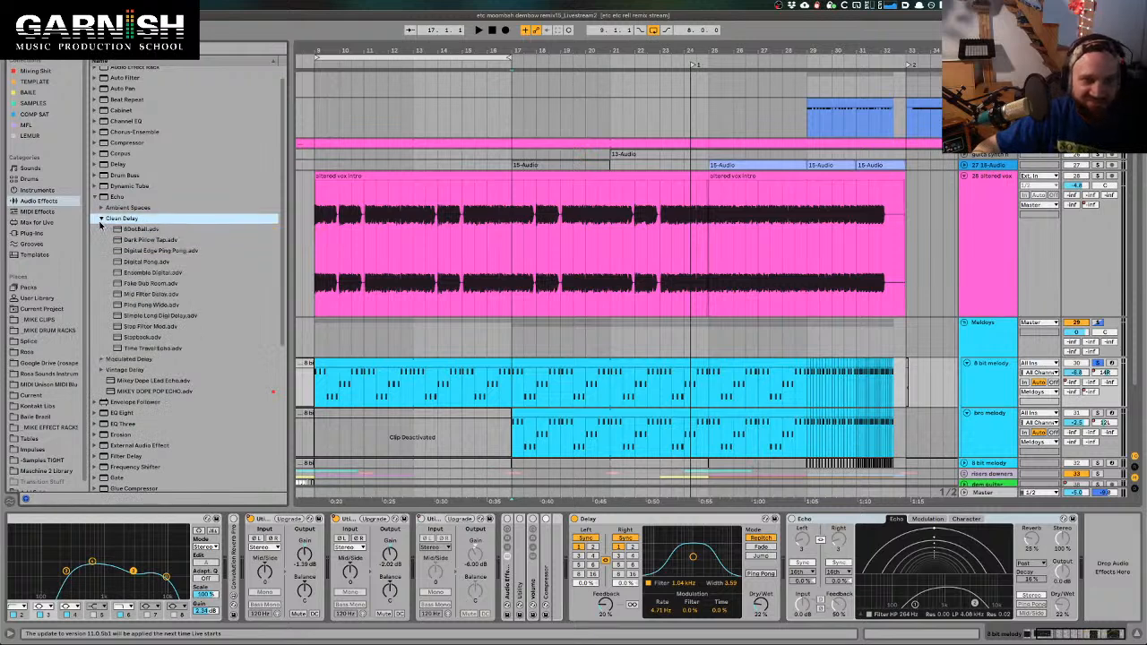
{"action": "left_click", "coordinate": [101, 219]}
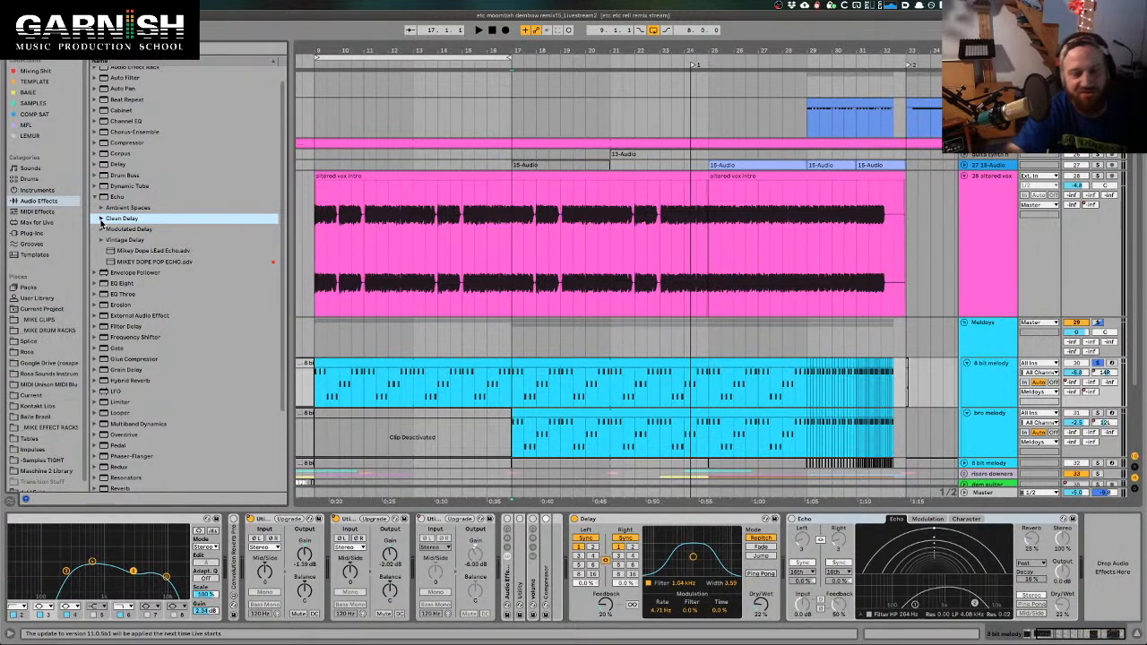
{"action": "left_click", "coordinate": [102, 219]}
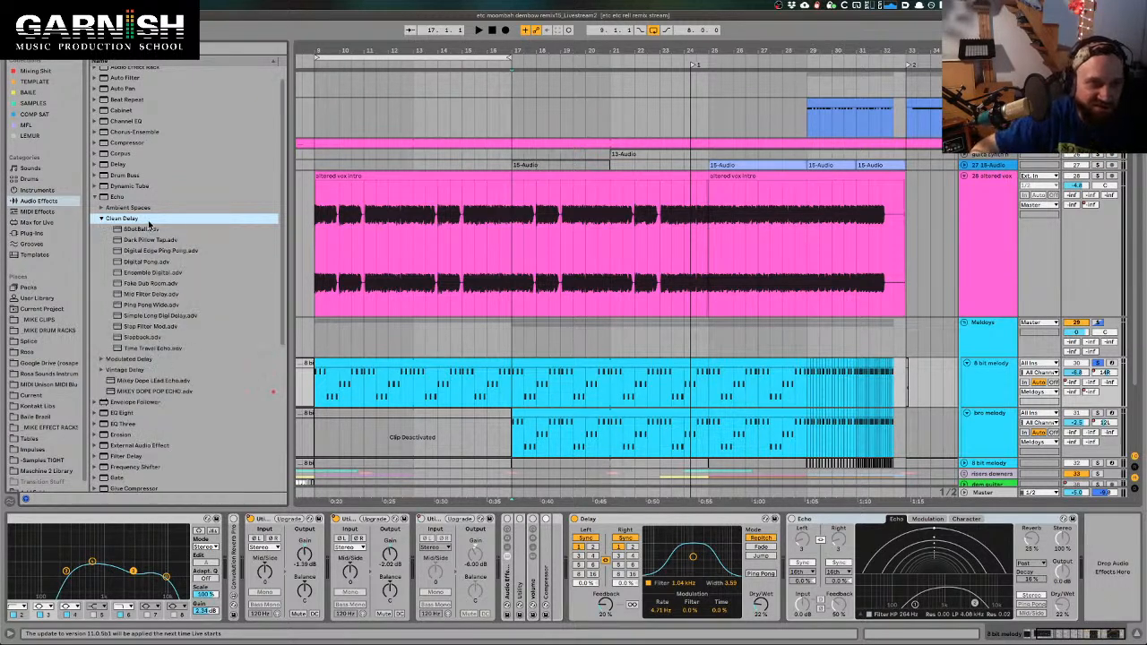
{"action": "left_click", "coordinate": [101, 220]}
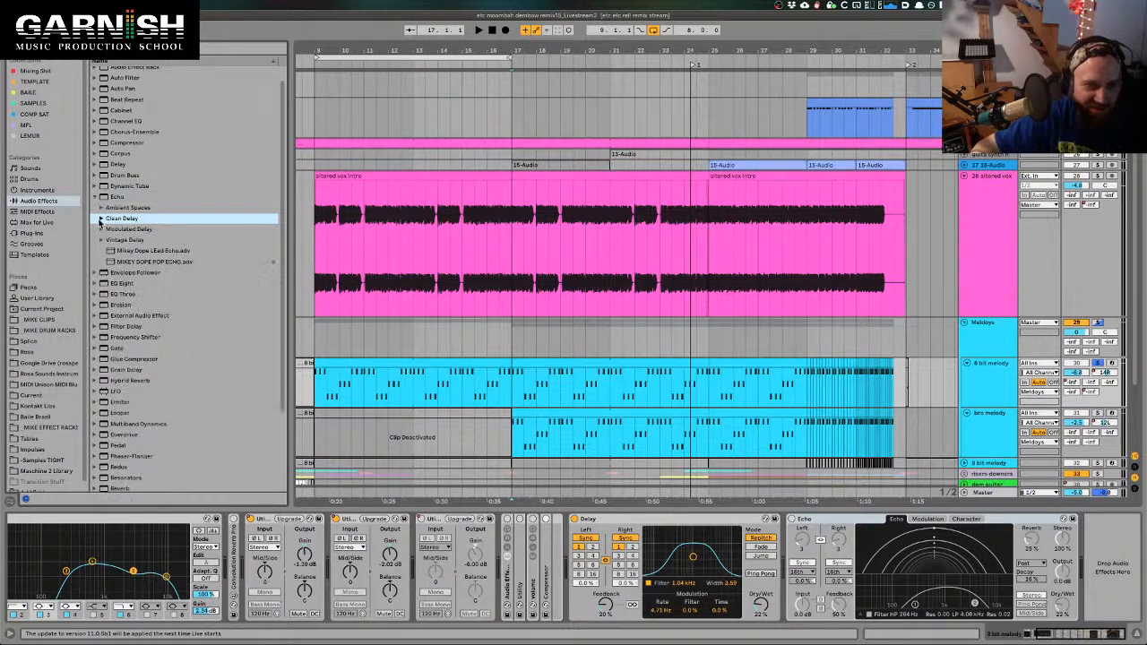
{"action": "left_click", "coordinate": [101, 240]}
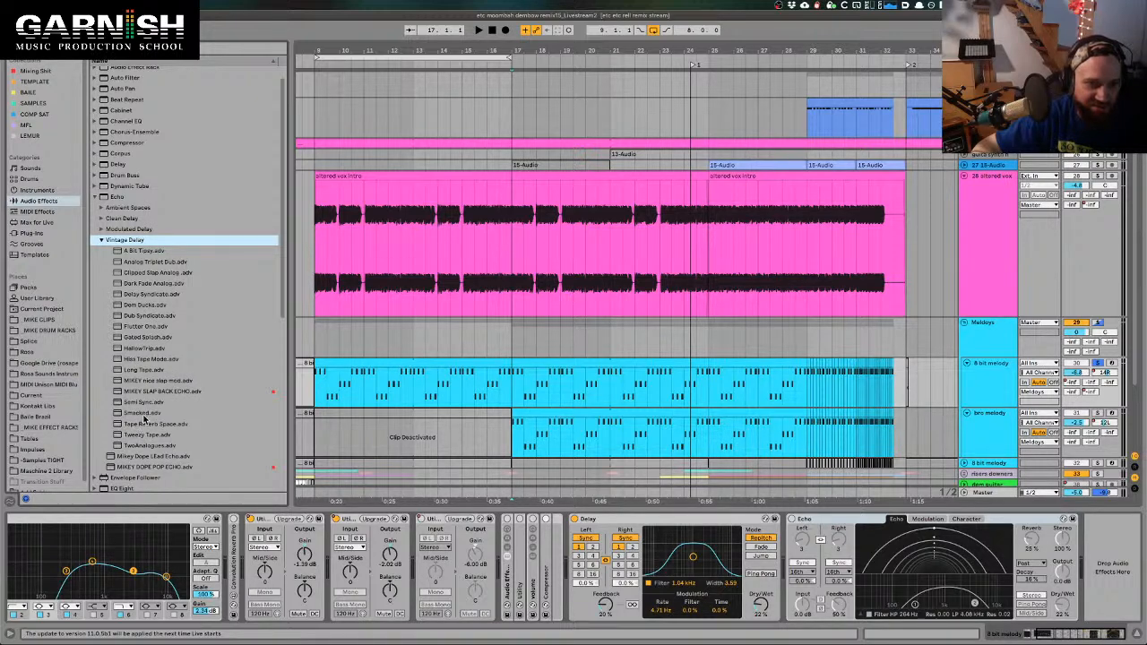
Load the Vintage Delay preset A Bit Tipsy in place of the Echo and compare the melody with it bypassed and active
{"action": "left_click", "coordinate": [134, 252]}
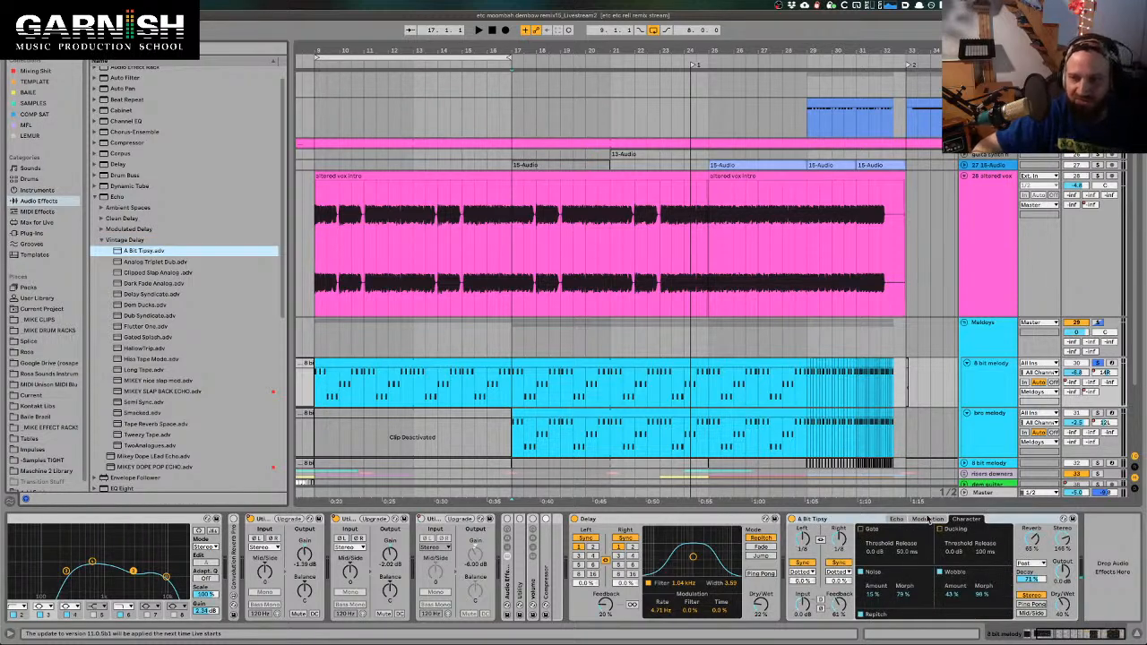
{"action": "key", "text": "space"}
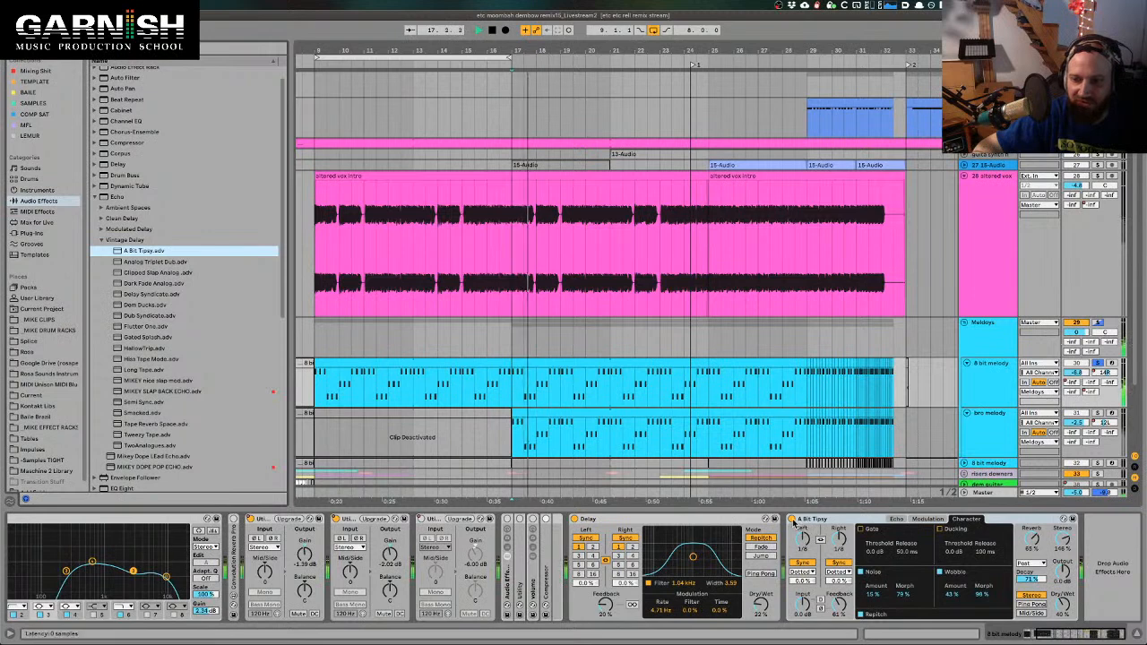
{"action": "left_click", "coordinate": [792, 521]}
{"action": "left_click", "coordinate": [792, 521]}
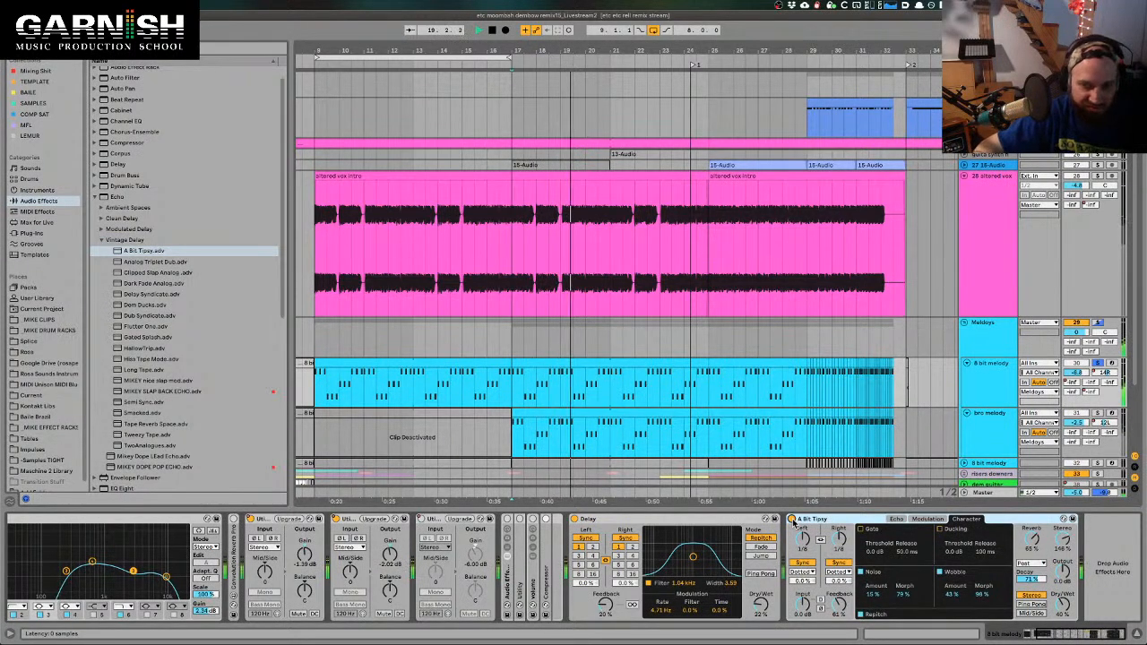
{"action": "left_click", "coordinate": [889, 460]}
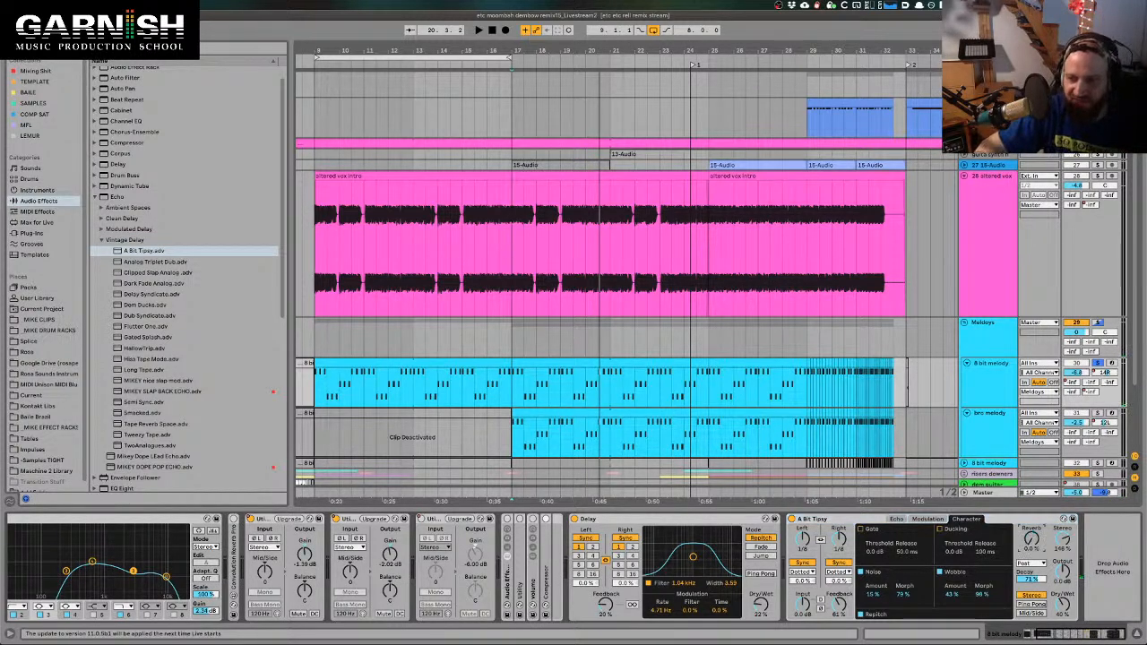
Play the melody while reducing A Bit Tipsy's reverb to 32 % and its decay to 37 %, keeping the reverb at Post
{"action": "key", "text": "space"}
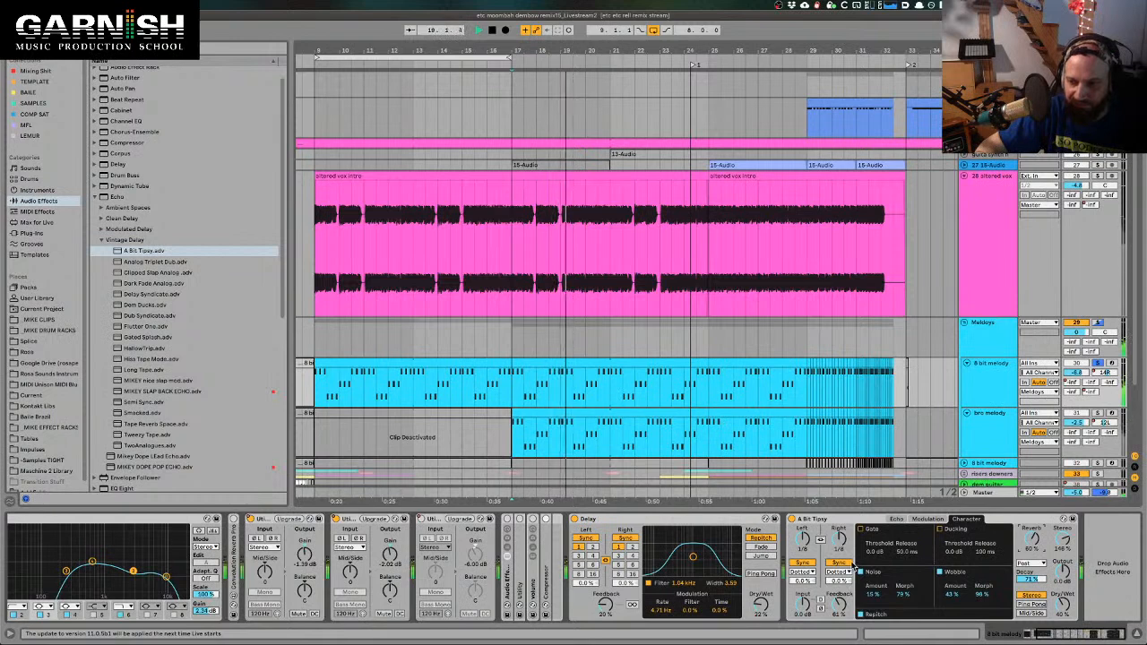
{"action": "key", "text": "space"}
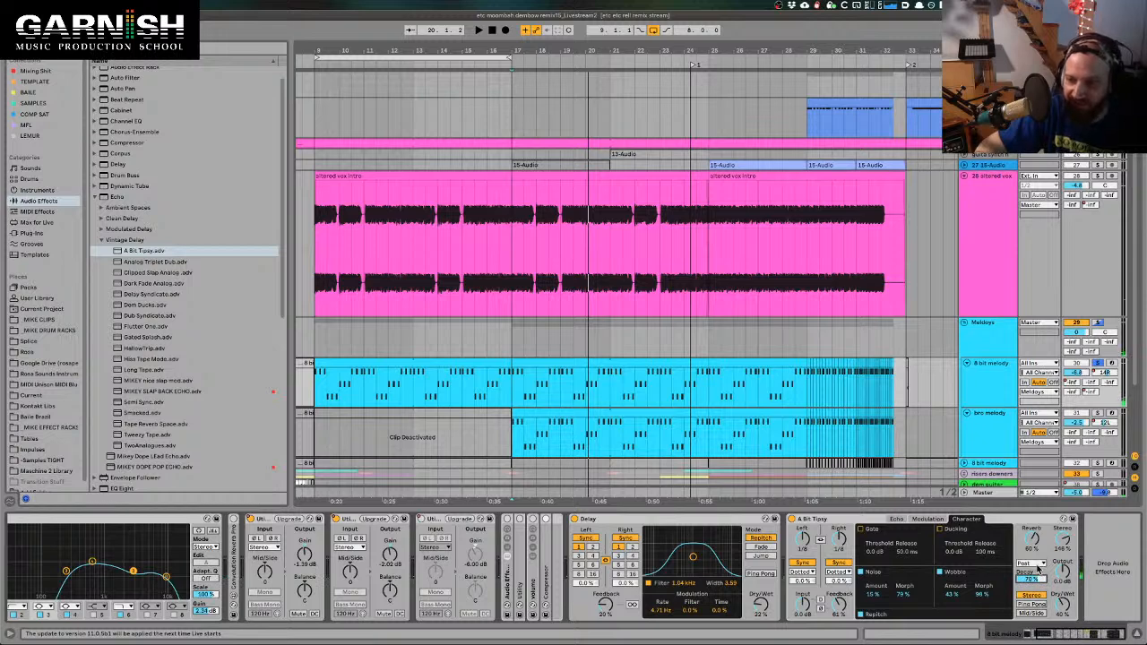
{"action": "left_click", "coordinate": [1034, 563]}
{"action": "left_click", "coordinate": [1038, 568]}
{"action": "key", "text": "space"}
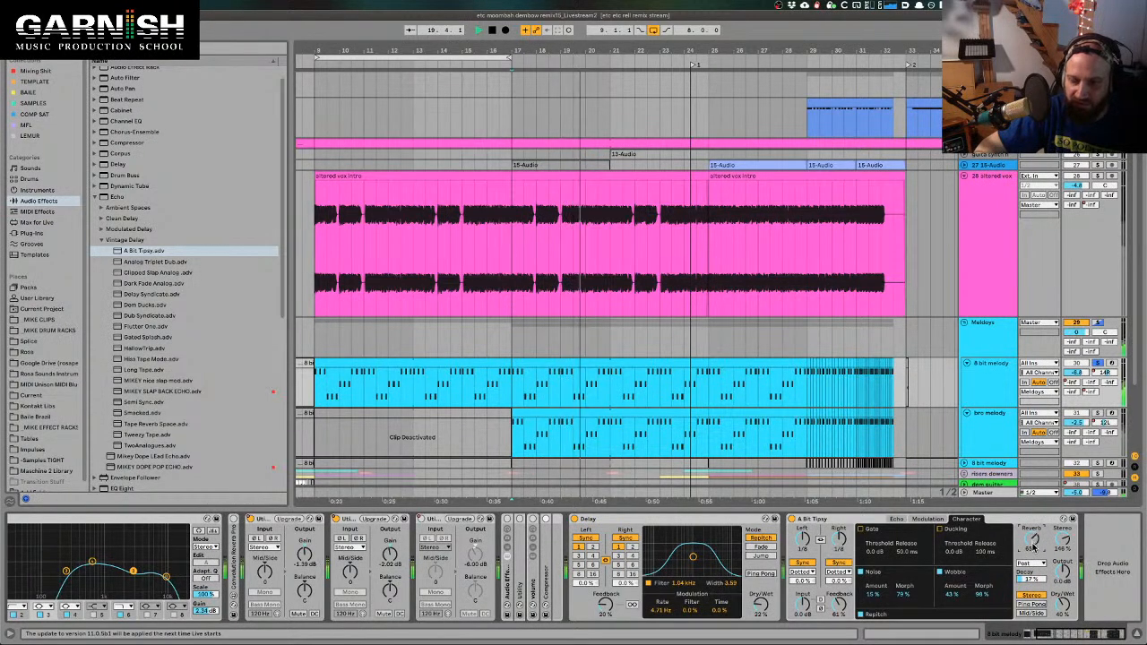
{"action": "key", "text": "space"}
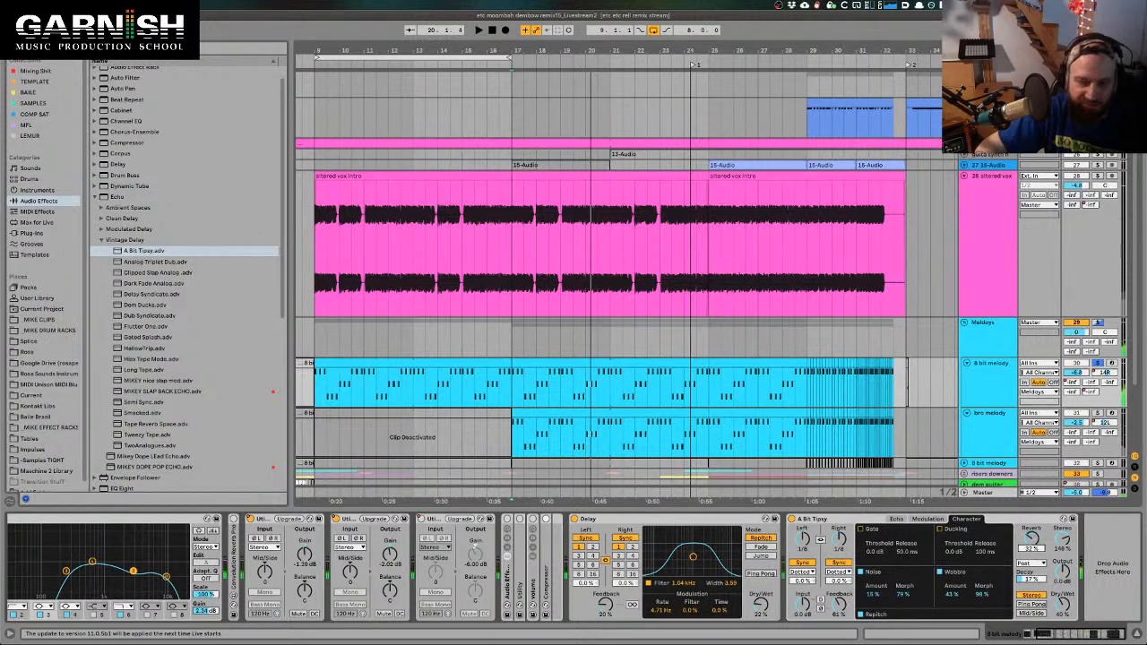
Replace the preset with Analog Triplet Dub, play the melody and show the filter curve on its Echo page
{"action": "left_click", "coordinate": [148, 263]}
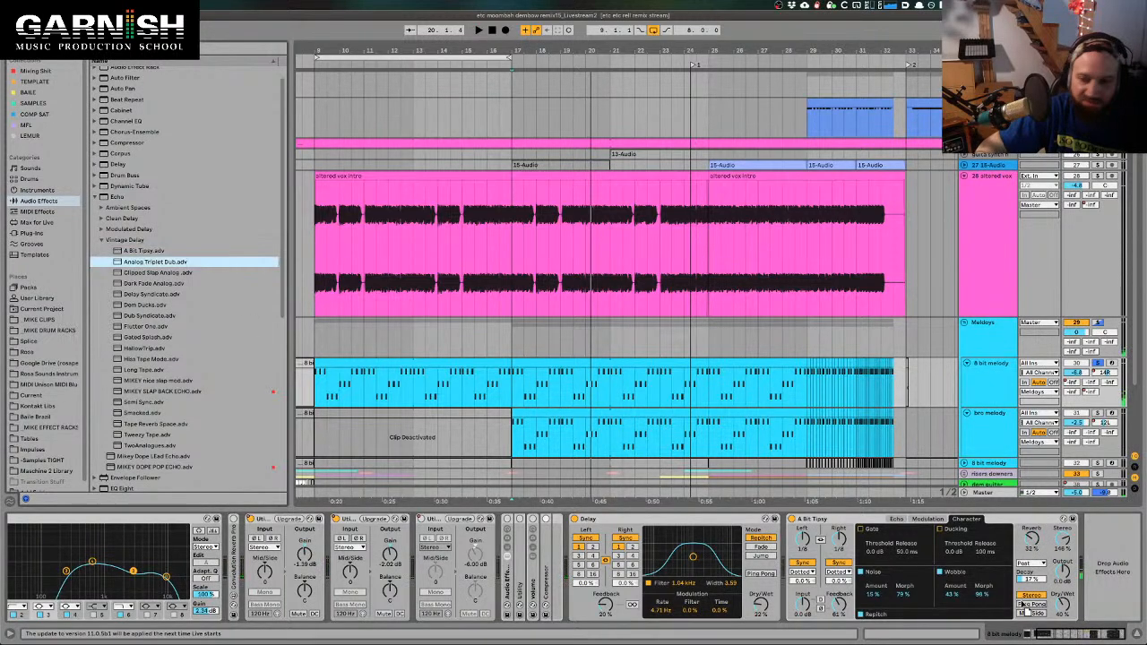
{"action": "key", "text": "space"}
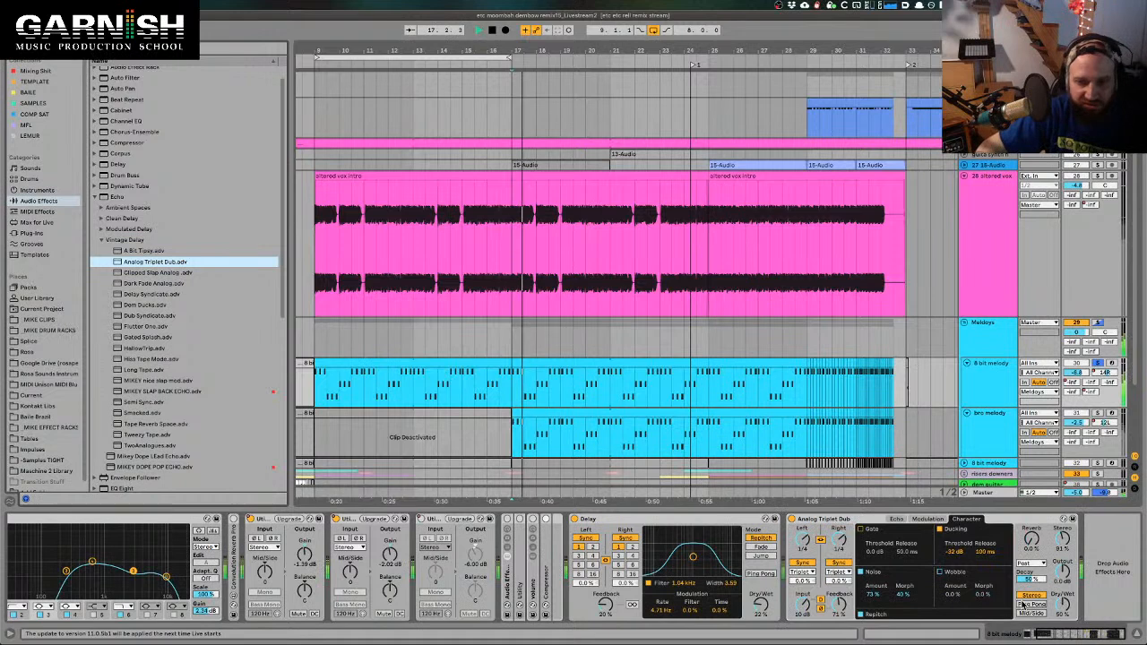
{"action": "left_click", "coordinate": [896, 519]}
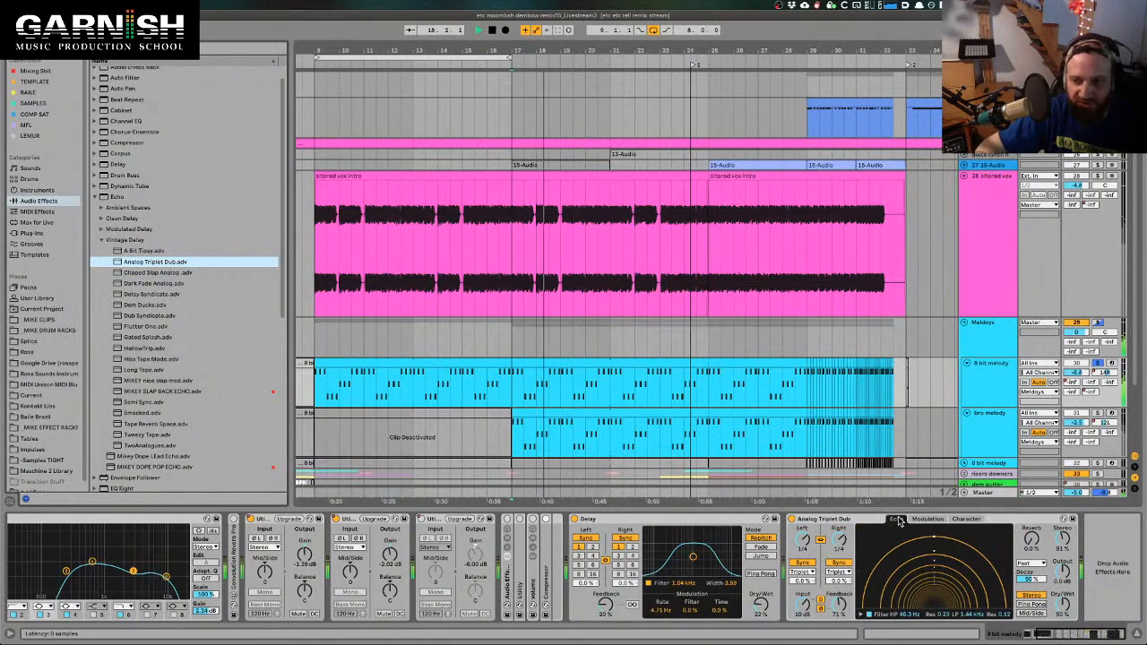
{"action": "left_click", "coordinate": [861, 614]}
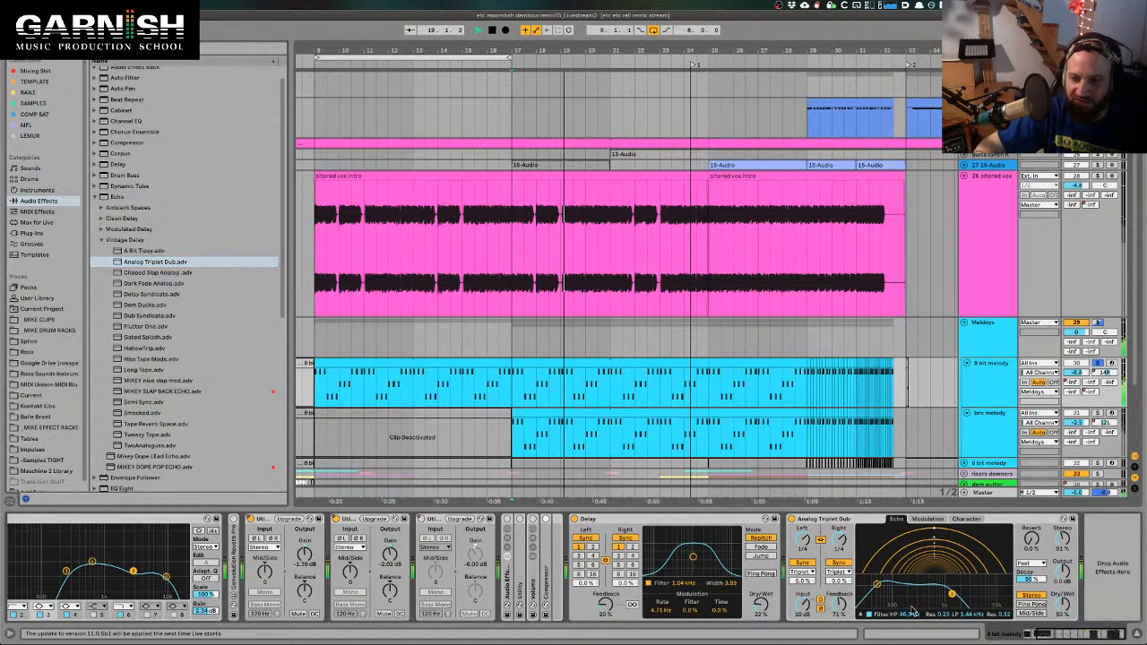
Set Analog Triplet Dub's filter to a 15.8 kHz low-pass and a 520 Hz high-pass, and play the melody through it
{"action": "left_click_drag", "start_coordinate": [953, 596], "coordinate": [1003, 598]}
{"action": "left_click_drag", "start_coordinate": [877, 587], "coordinate": [930, 603]}
{"action": "key", "text": "space"}
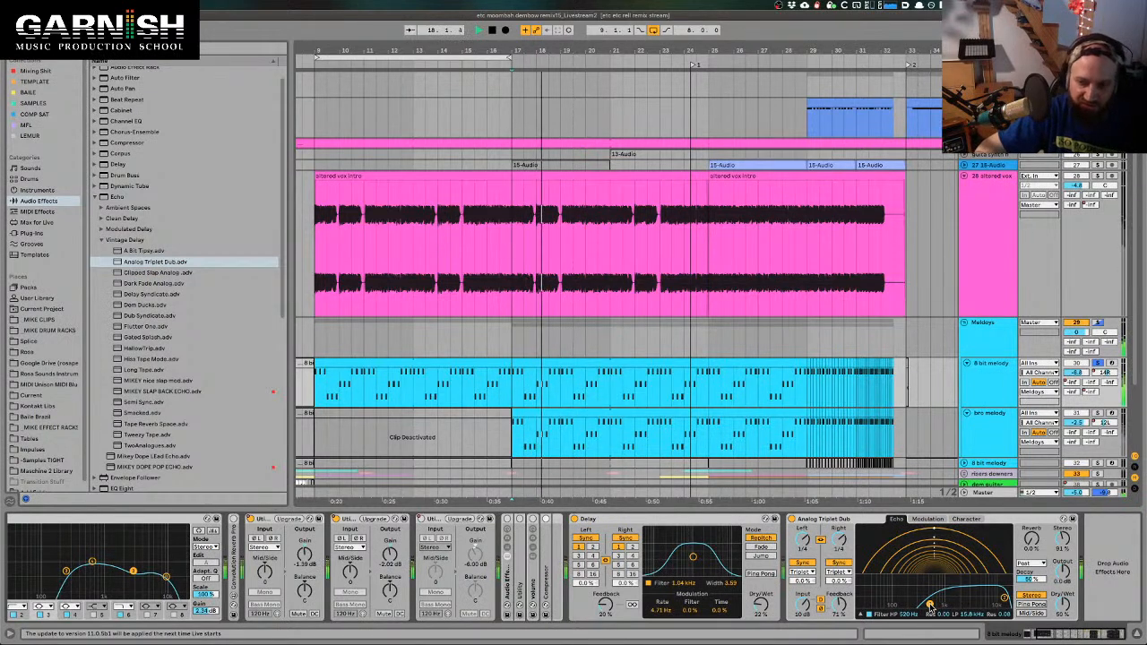
{"action": "key", "text": "space"}
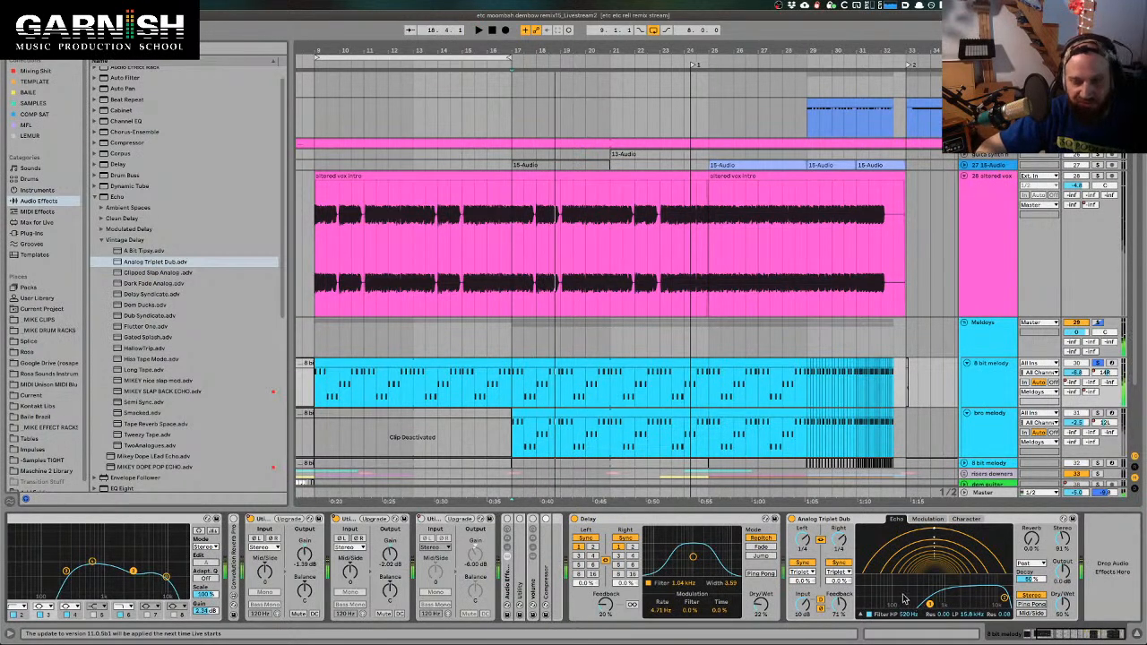
Replace the preset with Gated Splash, audition the melody at 23 % dry/wet, and fold the device away switched off
{"action": "double_click", "coordinate": [136, 338]}
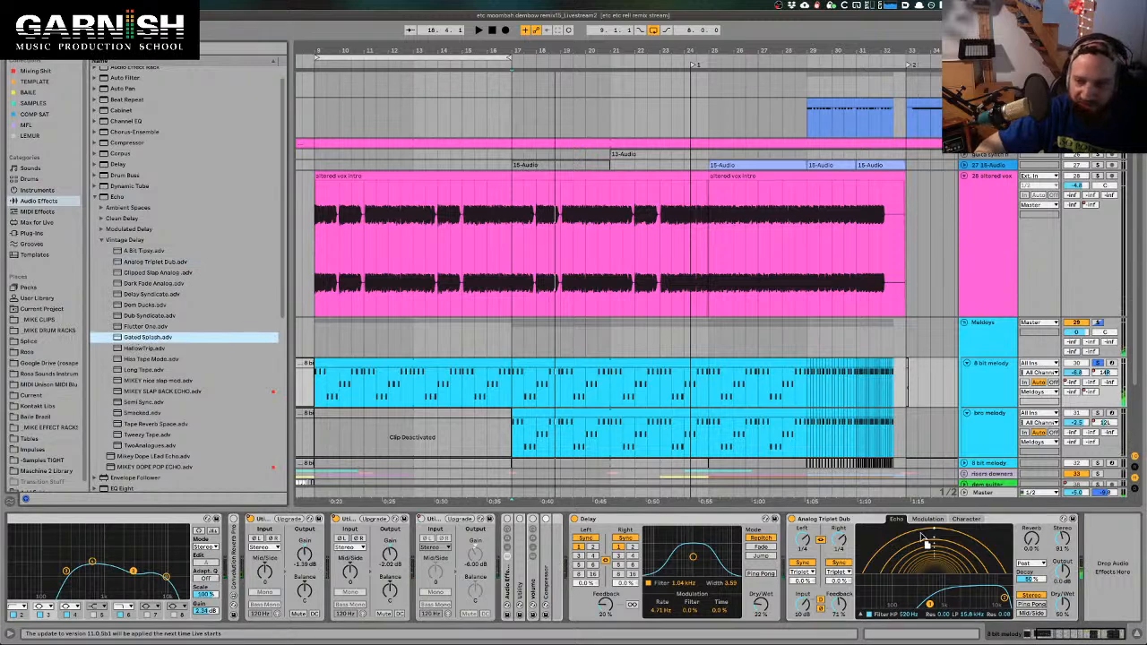
{"action": "key", "text": "space"}
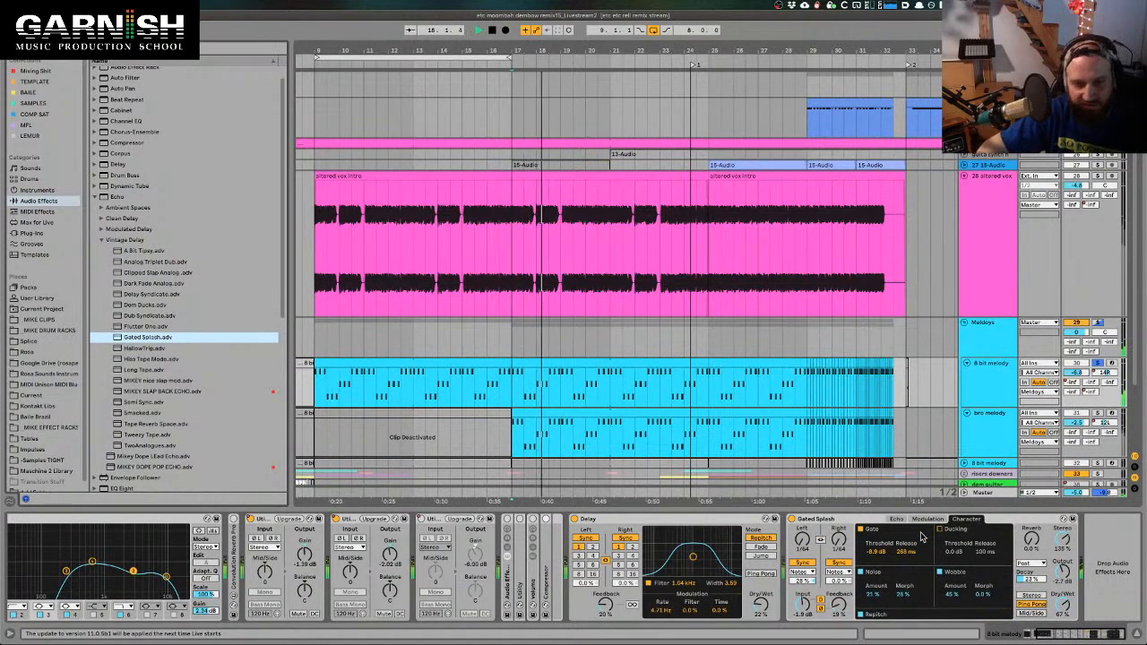
{"action": "key", "text": "space"}
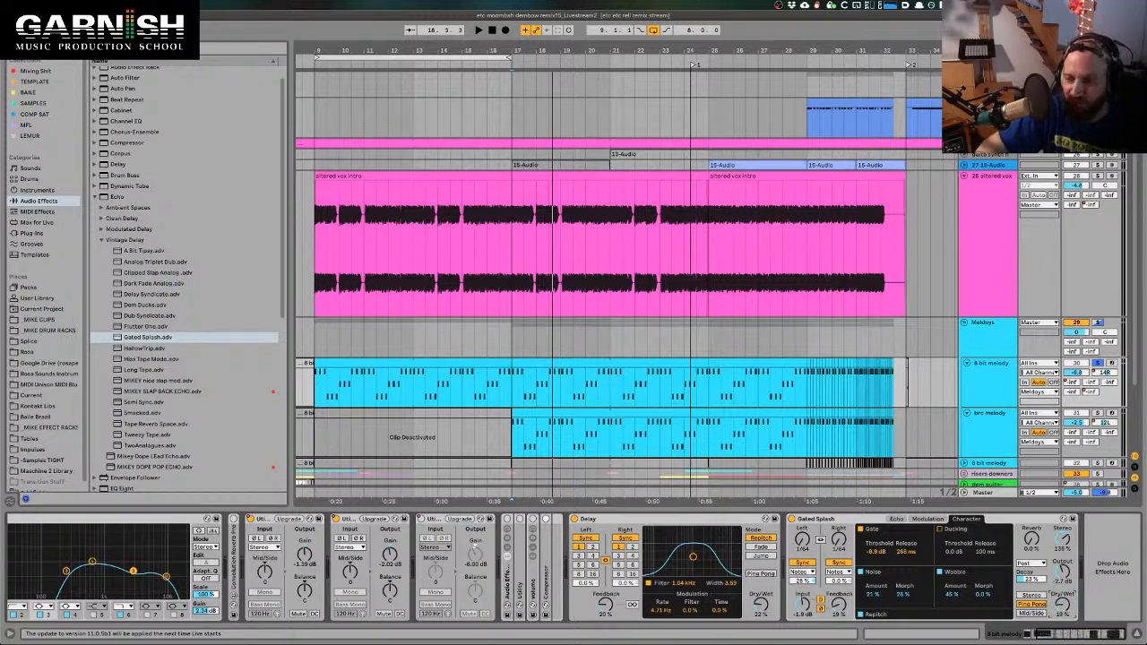
{"action": "key", "text": "space"}
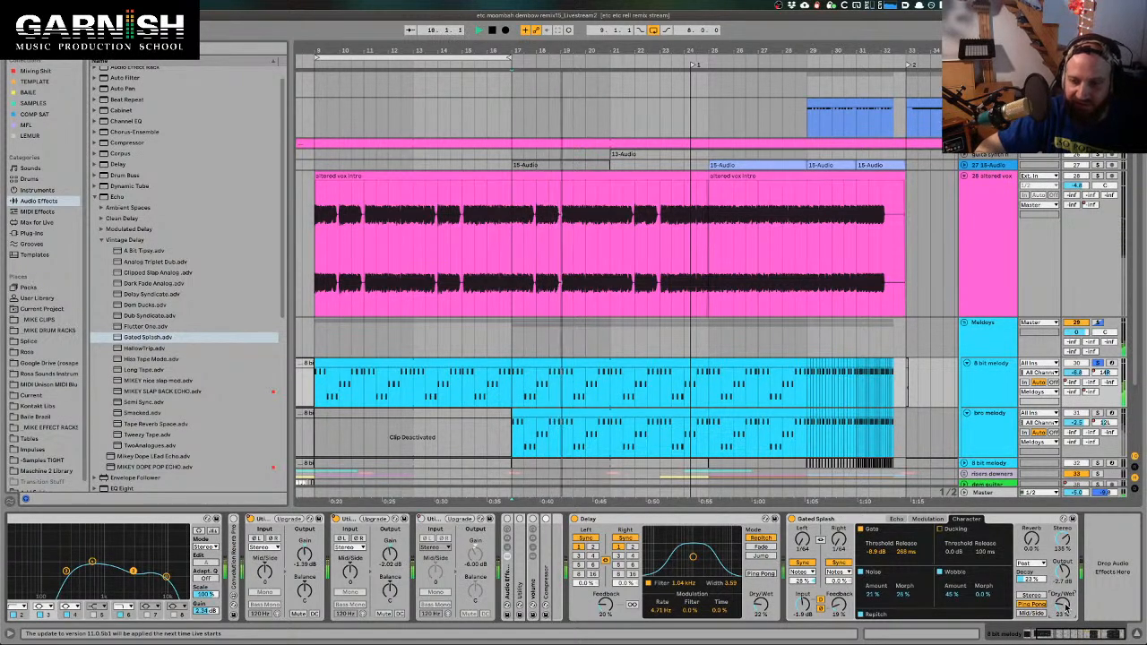
{"action": "key", "text": "space"}
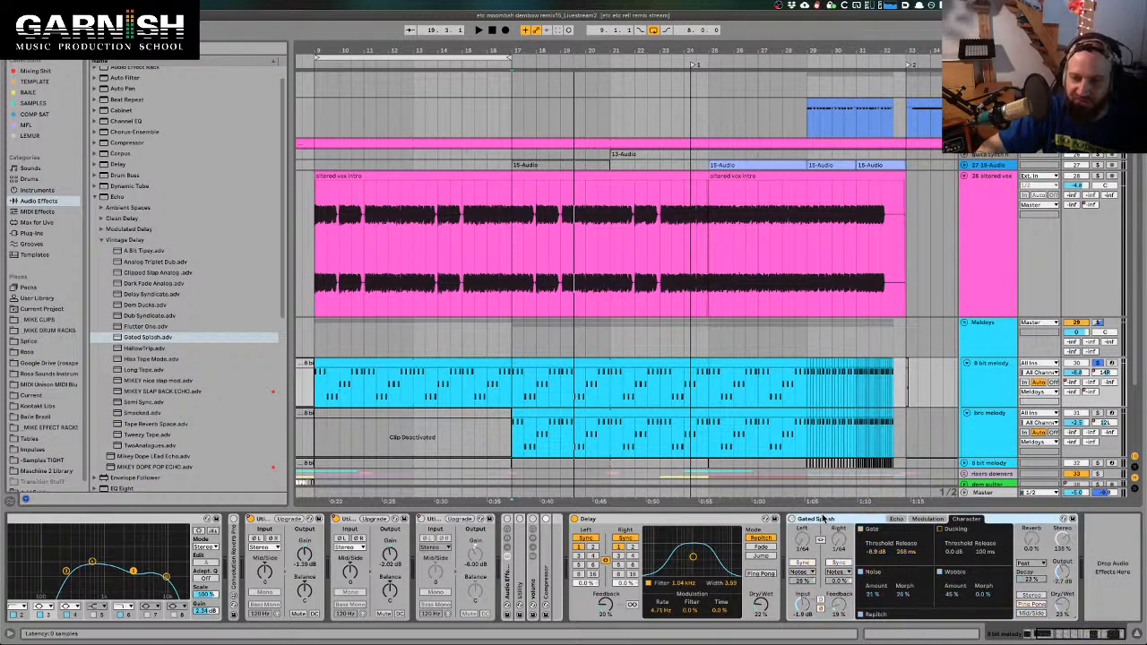
{"action": "double_click", "coordinate": [802, 519]}
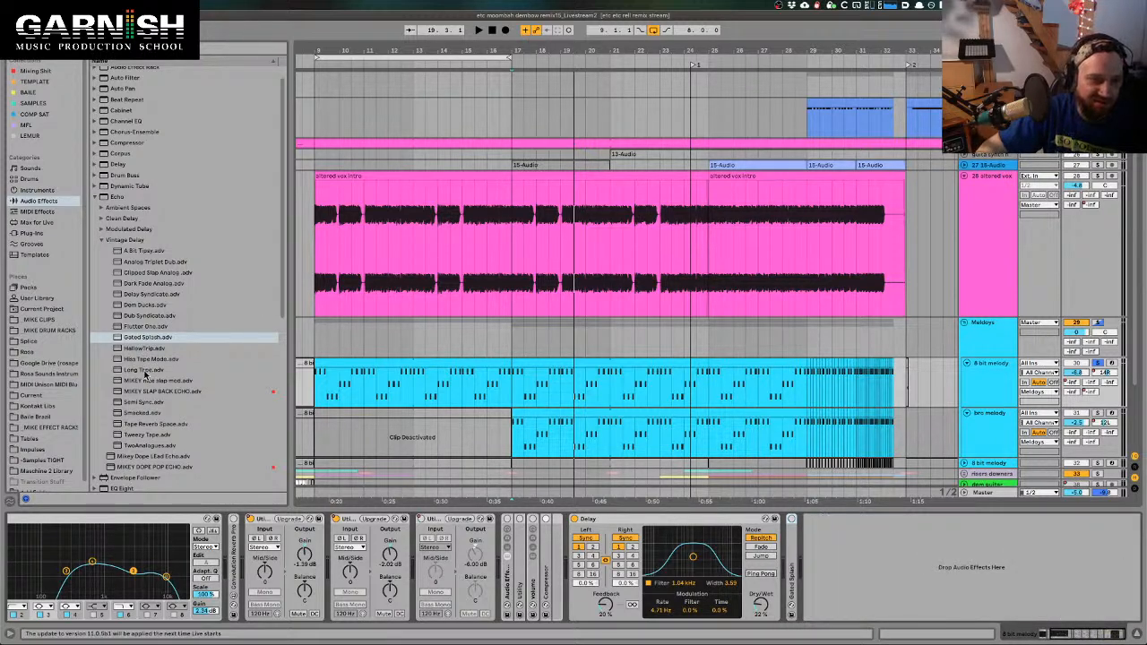
Try the Long Tape preset after Gated Splash, playing the melody with its reverb reduced to 39 %, and delete the device
{"action": "mouse_move", "coordinate": [143, 372]}
{"action": "left_mouse_down"}
{"action": "mouse_move", "coordinate": [935, 532]}
{"action": "mouse_move", "coordinate": [950, 563]}
{"action": "left_mouse_up"}
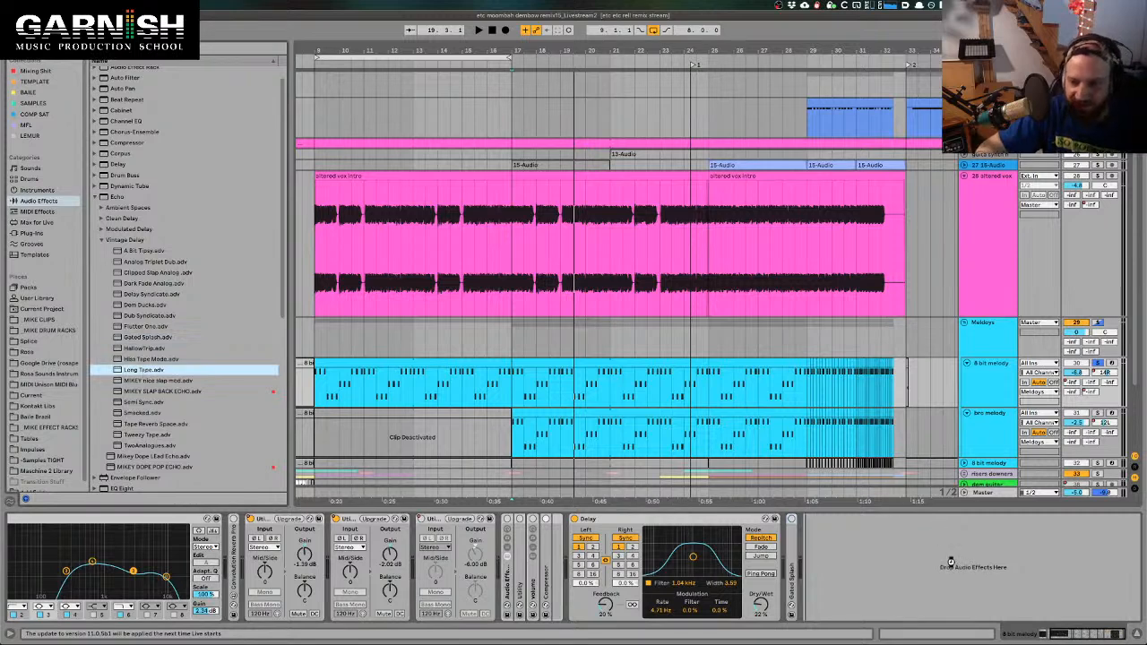
{"action": "left_click_drag", "start_coordinate": [952, 566], "coordinate": [952, 566]}
{"action": "key", "text": "space"}
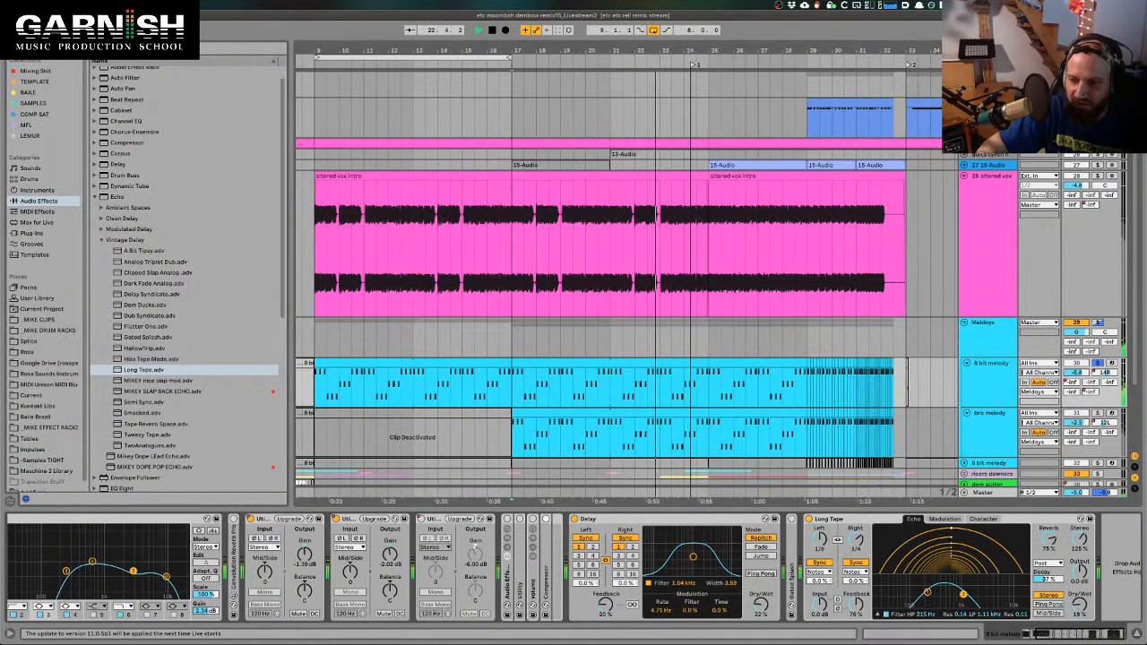
{"action": "left_click_drag", "start_coordinate": [1054, 537], "coordinate": [1054, 569]}
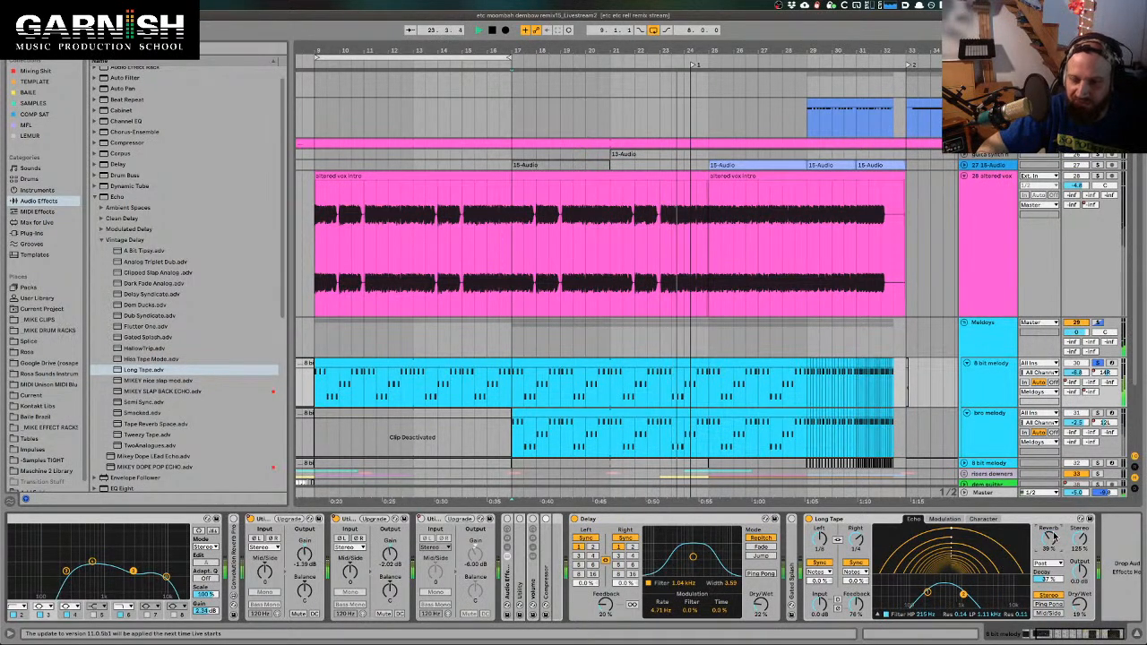
{"action": "key", "text": "space"}
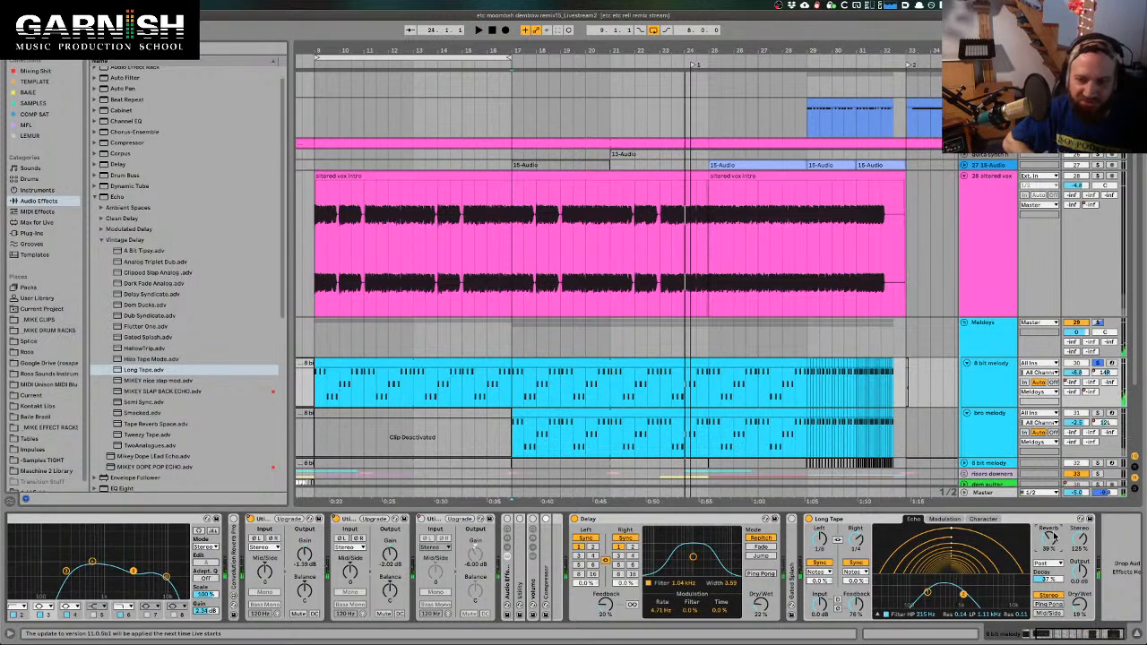
{"action": "left_click", "coordinate": [832, 520]}
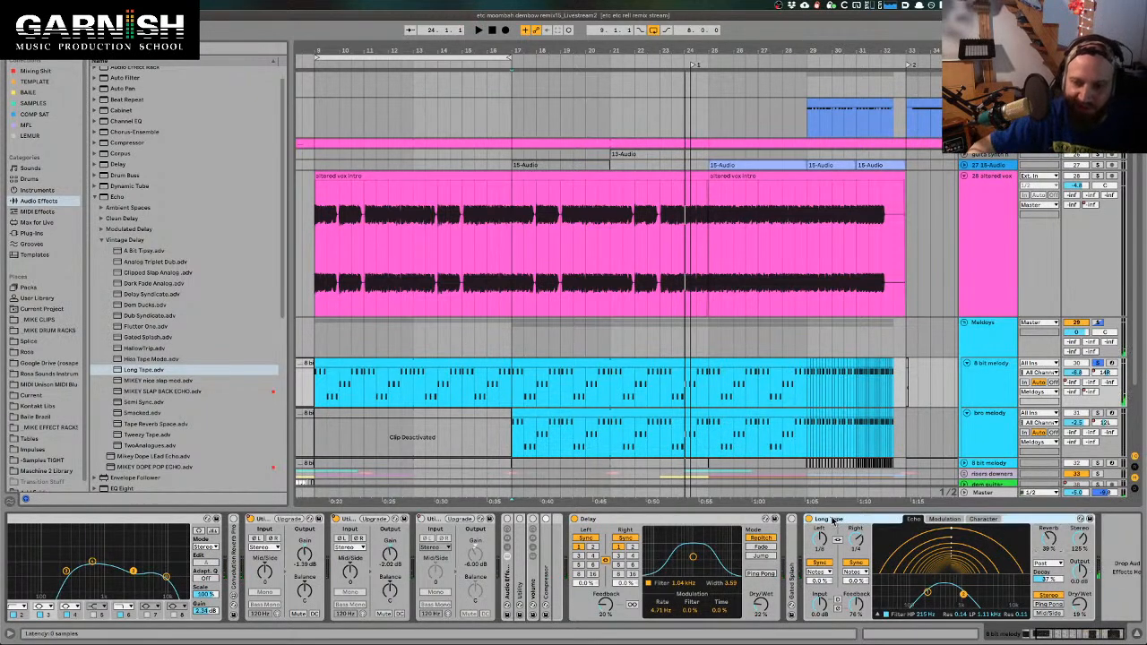
{"action": "key", "text": "Delete"}
Add the Modulated Delay preset HallMod after Gated Splash, audition it at 33 % reverb and 16 % dry/wet, and bypass it
{"action": "left_click", "coordinate": [101, 230]}
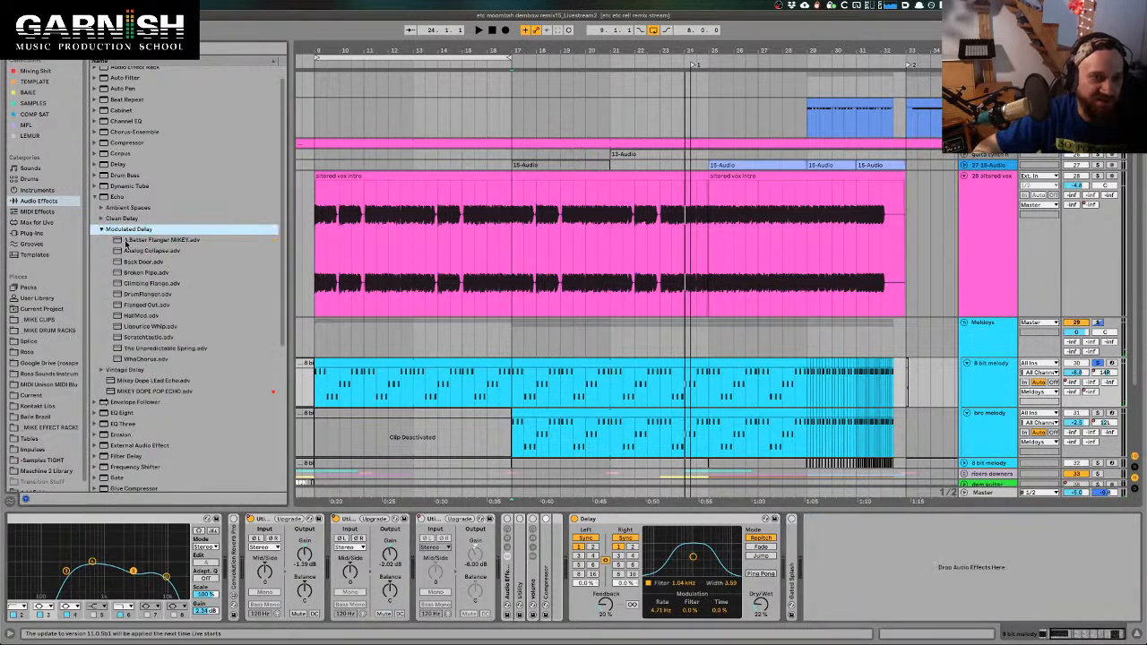
{"action": "left_click_drag", "start_coordinate": [138, 317], "coordinate": [964, 579]}
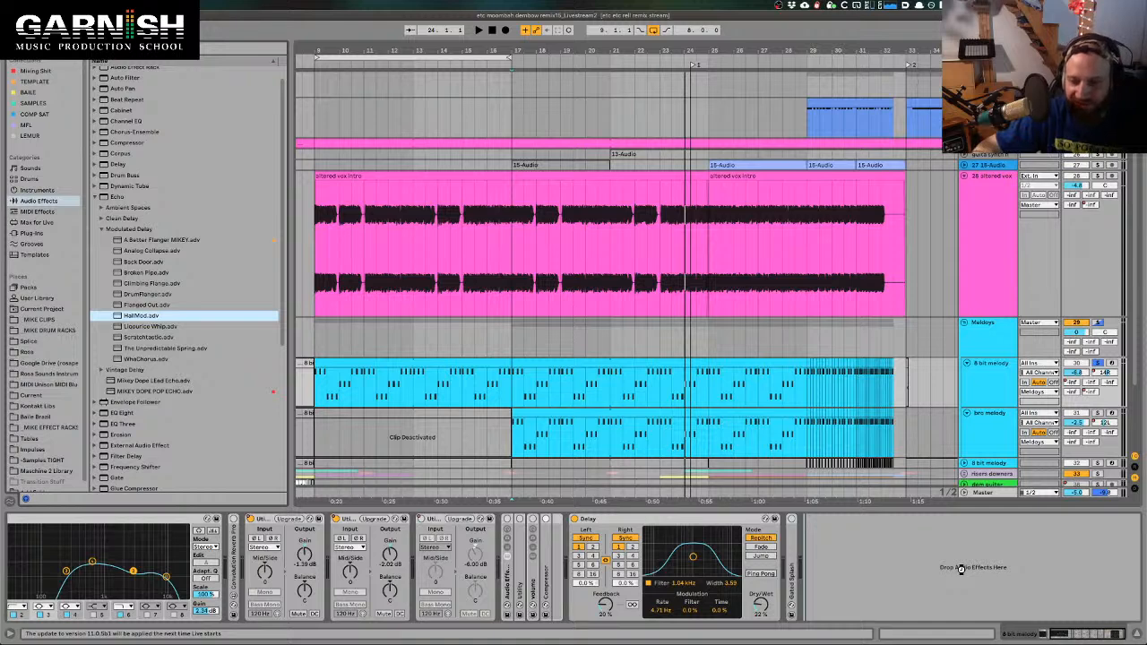
{"action": "left_click_drag", "start_coordinate": [963, 573], "coordinate": [963, 574]}
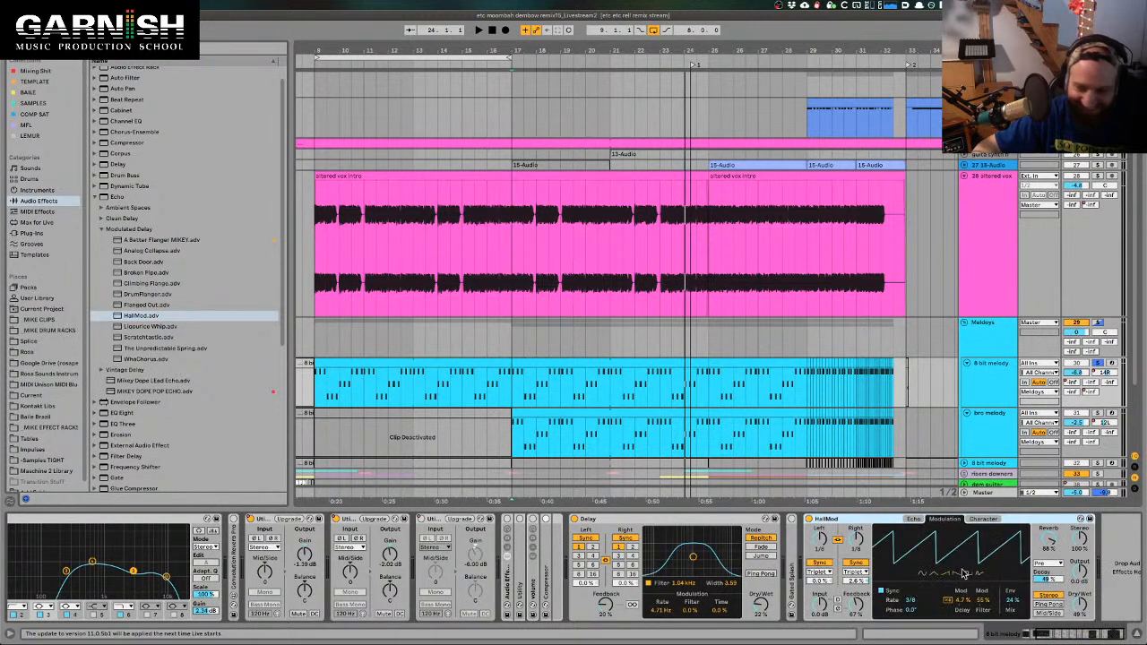
{"action": "key", "text": "space"}
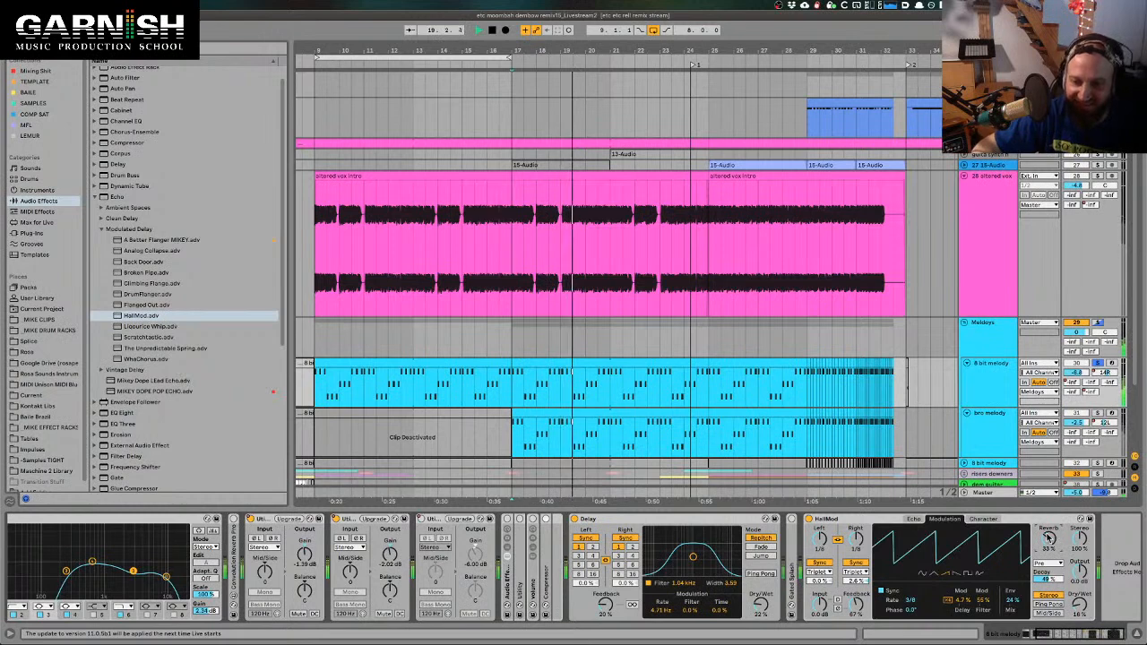
{"action": "key", "text": "space"}
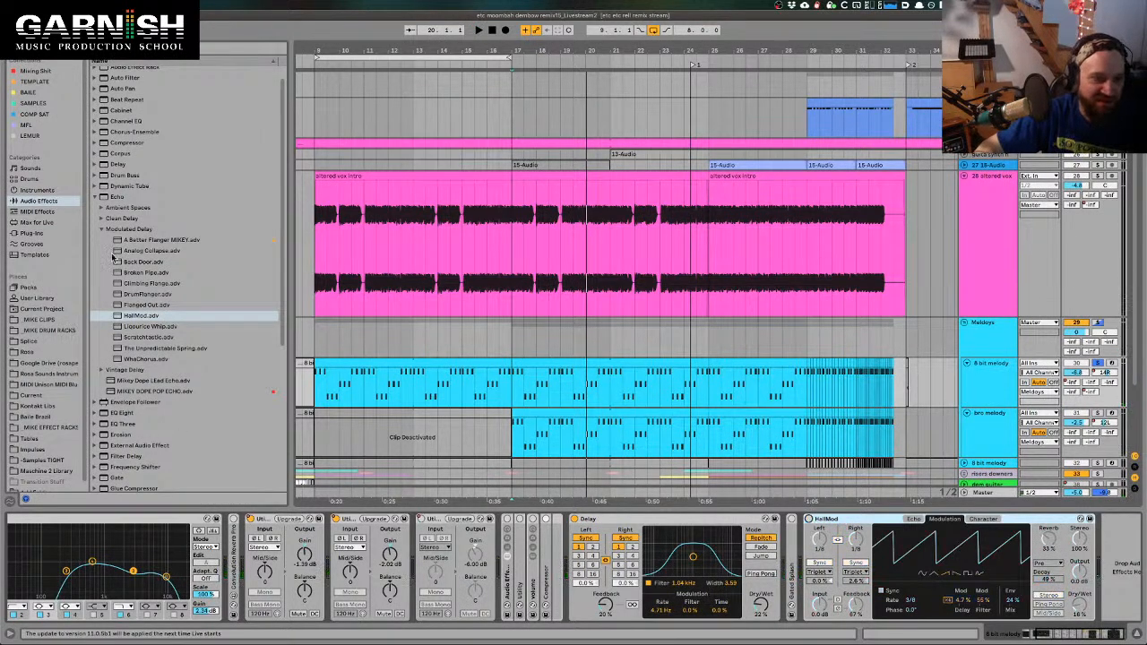
Browse Echo's Vintage Delay, Clean Delay and Ambient Spaces preset folders, leaving Modulated Delay expanded
{"action": "left_click", "coordinate": [98, 228]}
{"action": "left_click", "coordinate": [101, 228]}
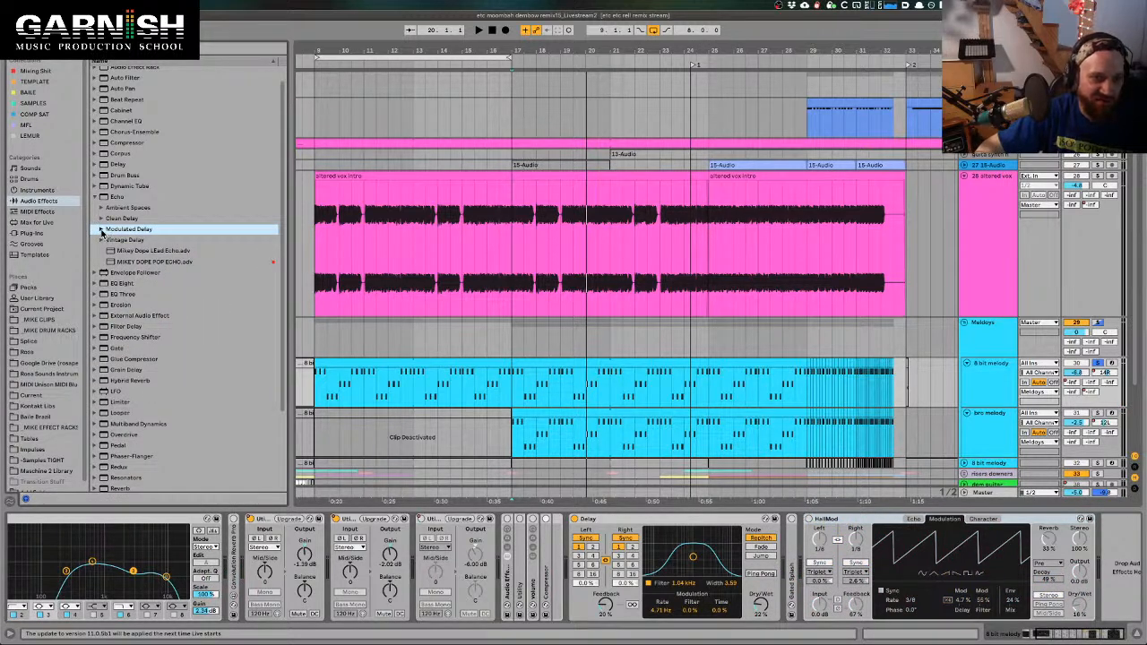
{"action": "left_click", "coordinate": [101, 240]}
{"action": "scroll", "coordinate": [200, 328], "scroll_direction": "down", "scroll_amount": 1}
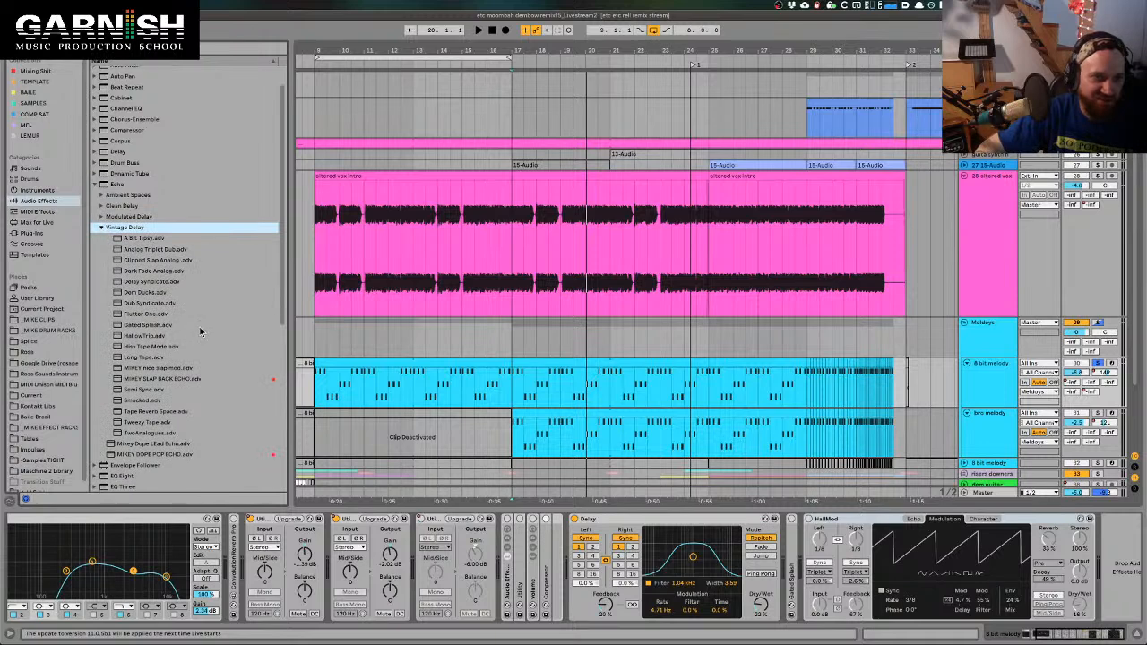
{"action": "scroll", "coordinate": [200, 331], "scroll_direction": "up", "scroll_amount": 1}
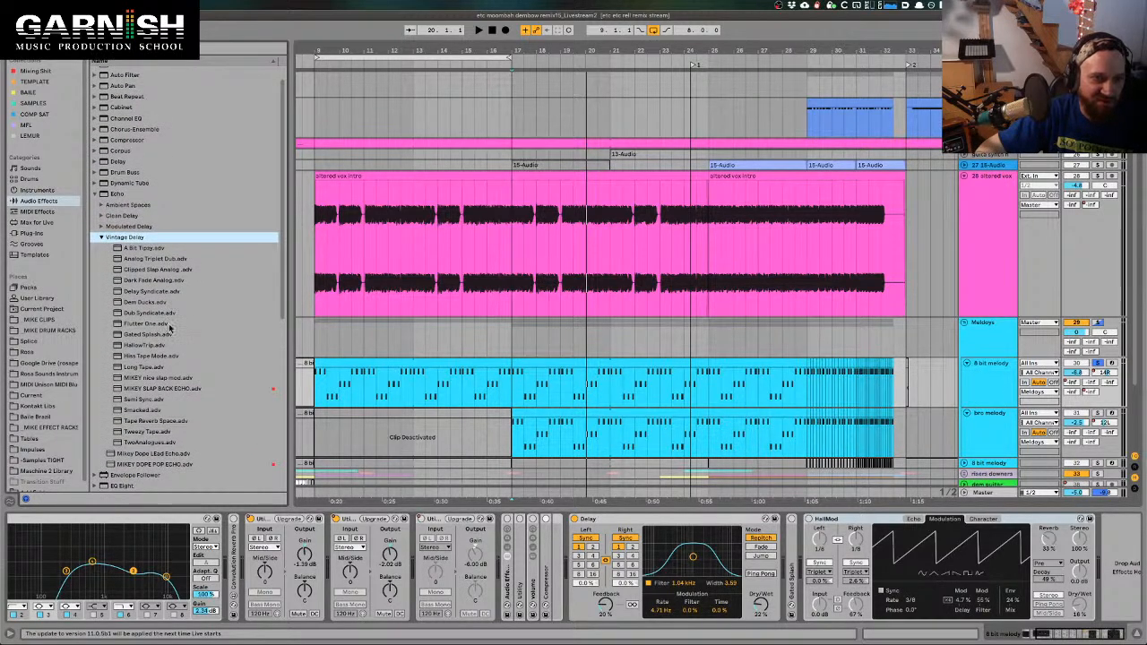
{"action": "left_click", "coordinate": [100, 217]}
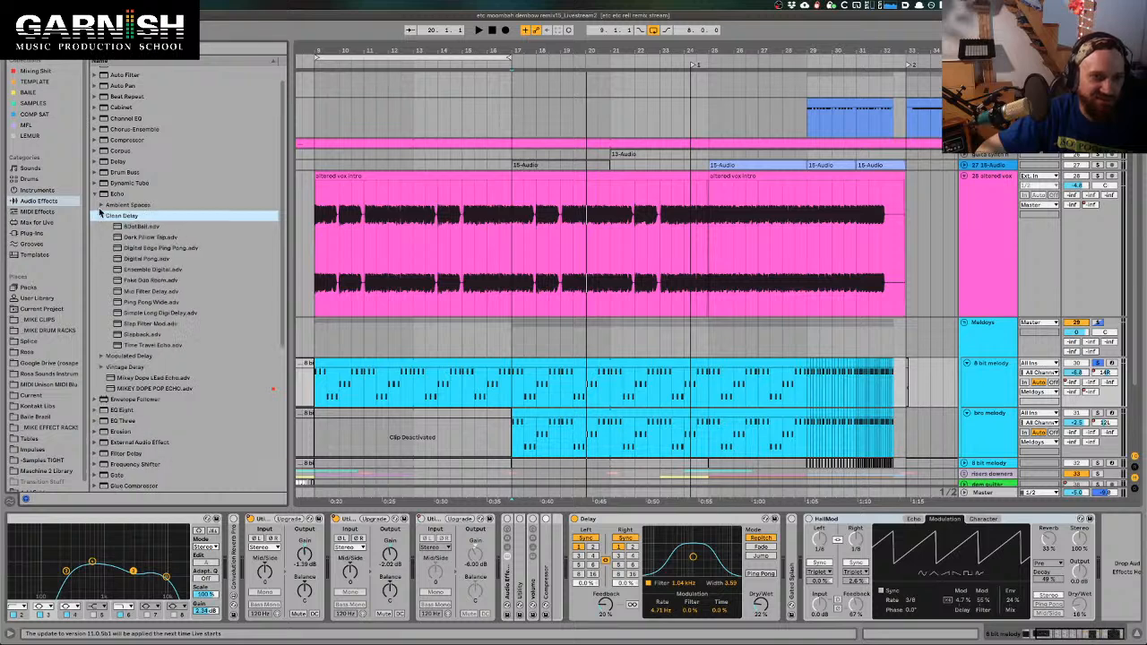
{"action": "left_click", "coordinate": [101, 205]}
{"action": "left_click", "coordinate": [101, 205]}
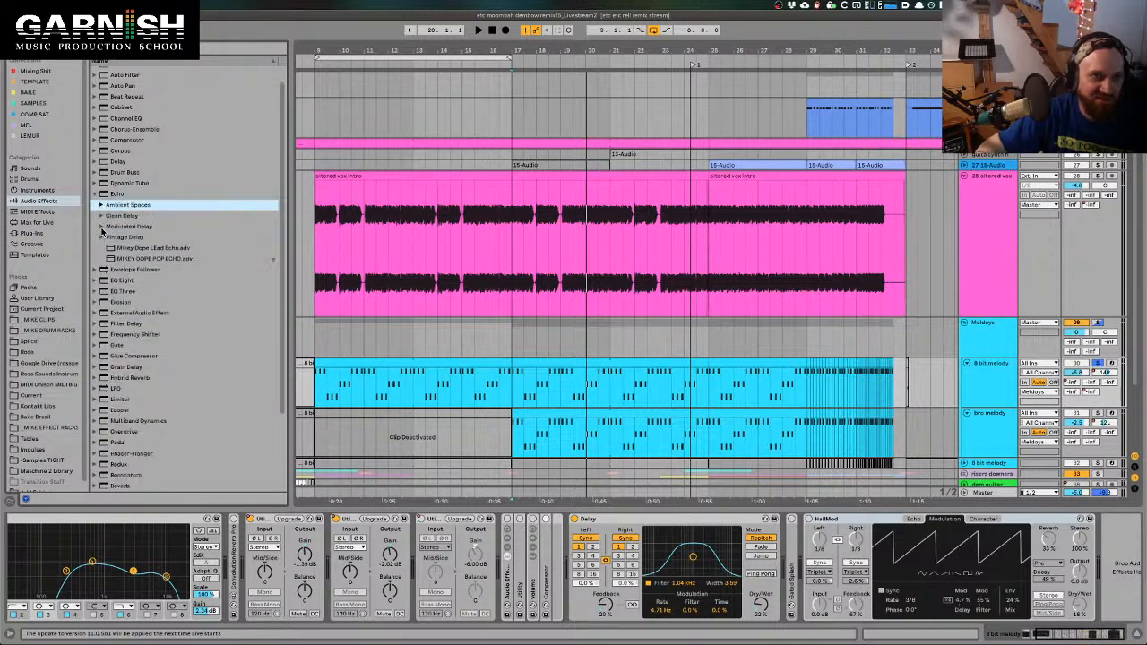
{"action": "left_click", "coordinate": [101, 226]}
Load the Flanged Out preset after HallMod and play the melody with its dry/wet at 22 %
{"action": "left_click", "coordinate": [139, 303]}
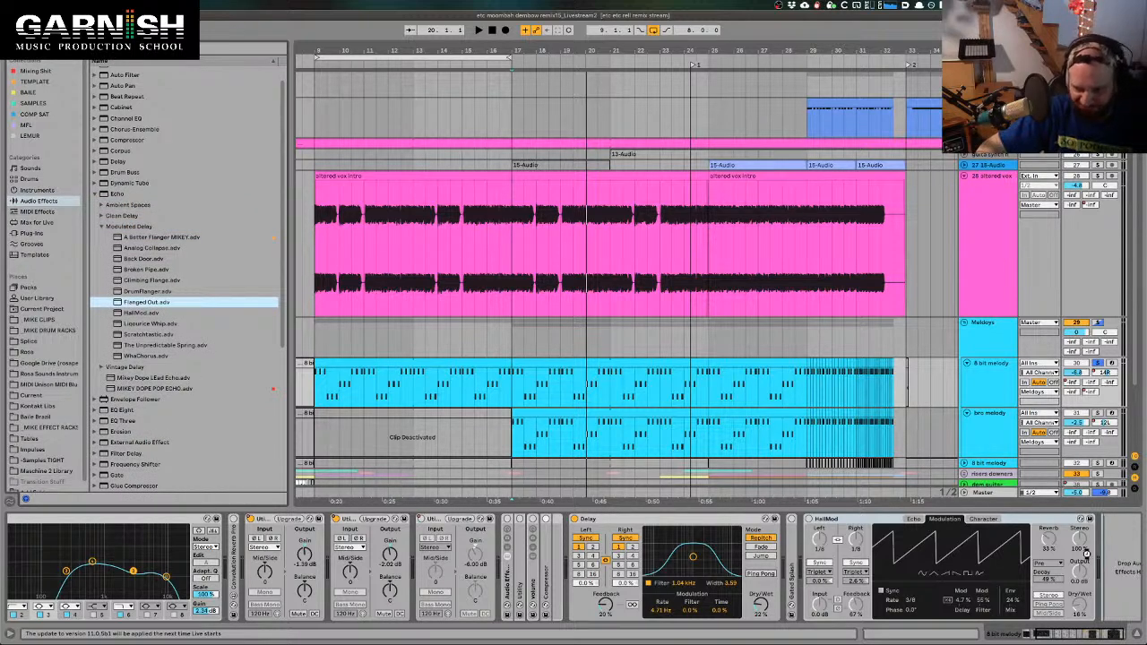
{"action": "left_click_drag", "start_coordinate": [1087, 552], "coordinate": [1084, 554]}
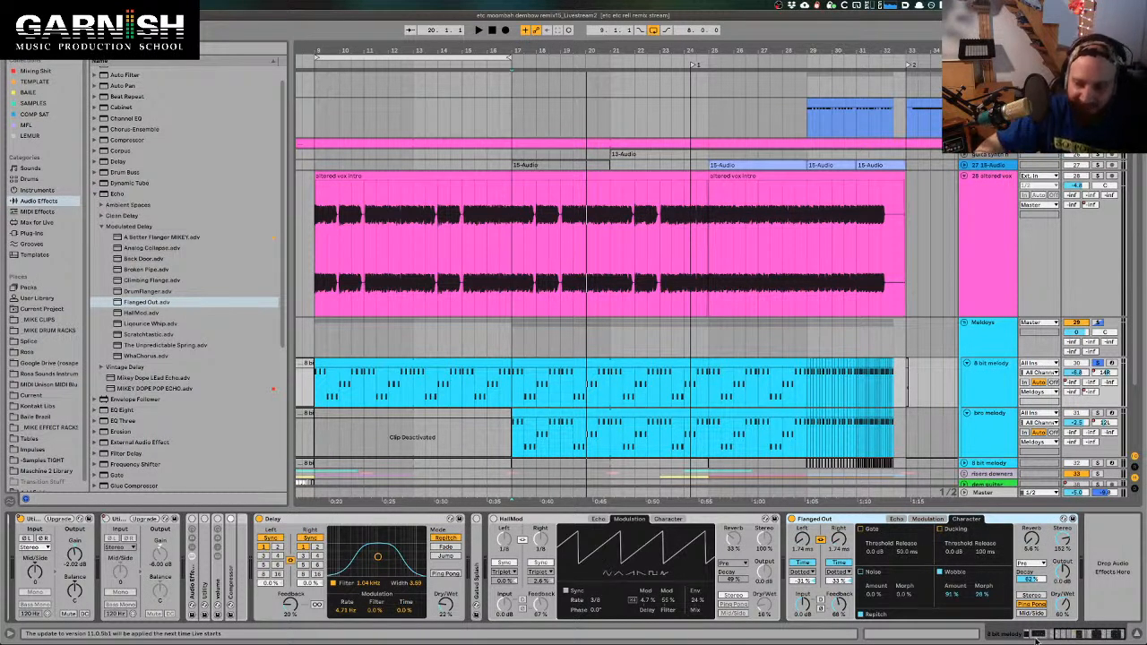
{"action": "key", "text": "space"}
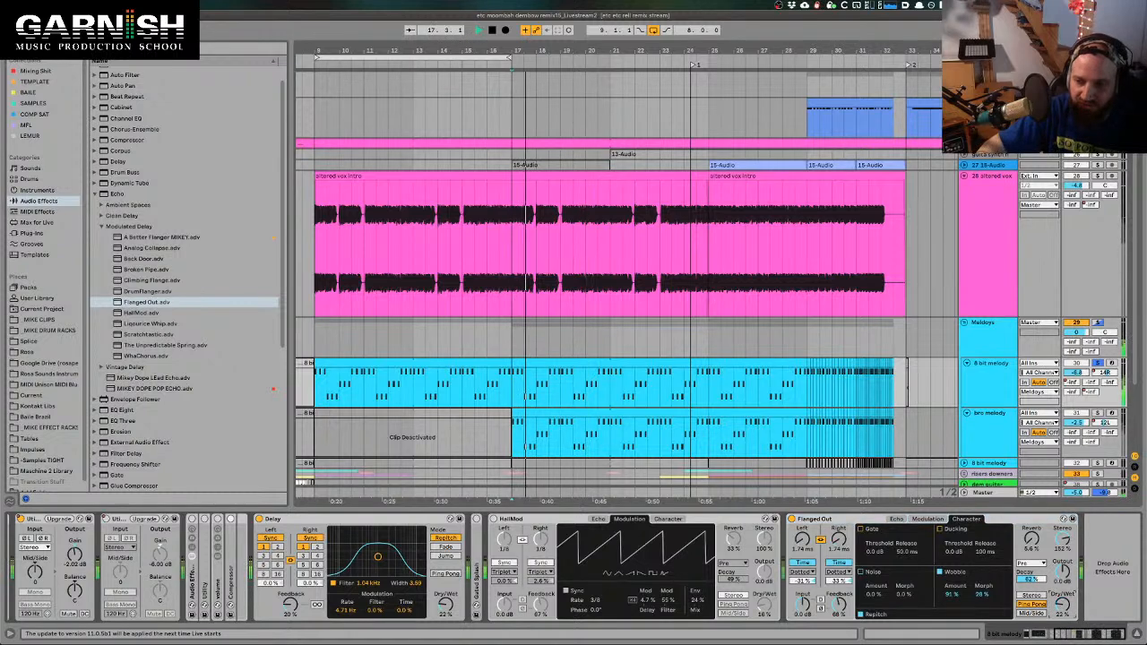
Set Flanged Out's filter to a 7.82 kHz low-pass and 226 Hz high-pass, with reverb at 43 % and dry/wet at 25 %
{"action": "left_click", "coordinate": [896, 519]}
{"action": "left_click_drag", "start_coordinate": [957, 583], "coordinate": [987, 600]}
{"action": "left_click_drag", "start_coordinate": [883, 595], "coordinate": [912, 599]}
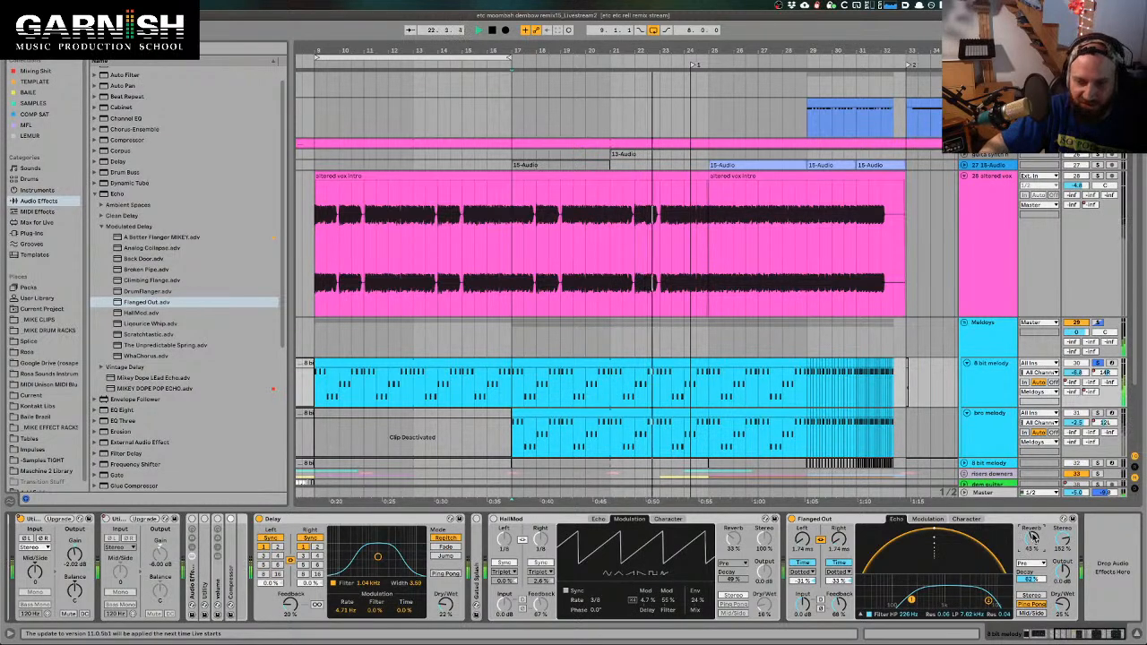
{"action": "key", "text": "space"}
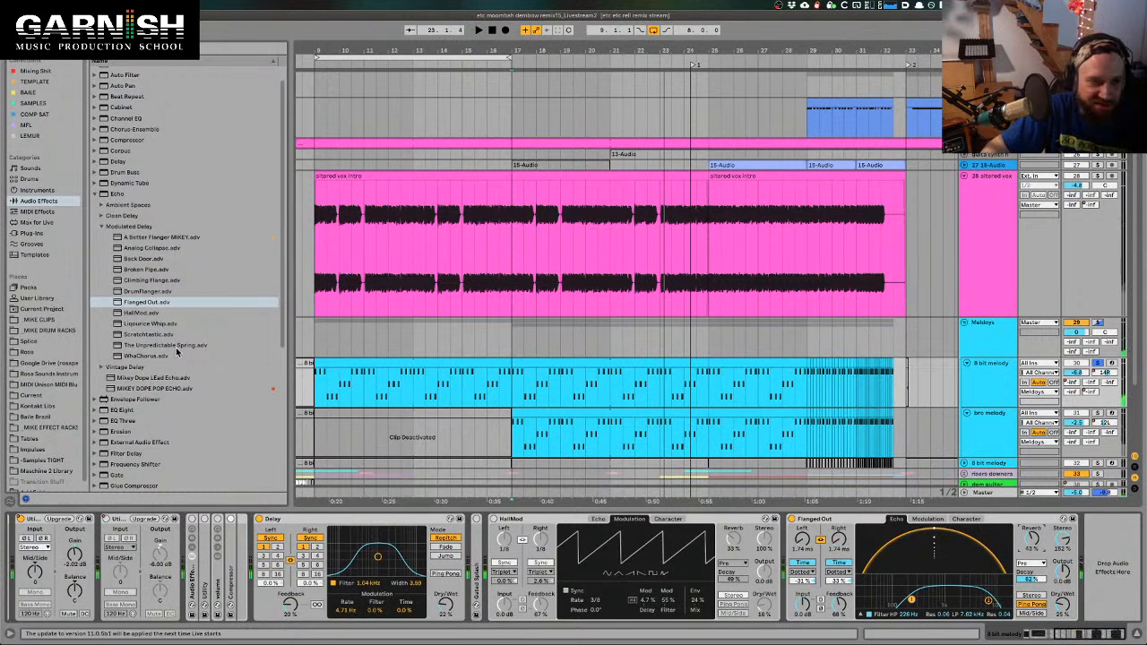
Replace Flanged Out with the WhaChorus preset and play the melody while adjusting its dry/wet to 38 %
{"action": "left_click", "coordinate": [148, 356]}
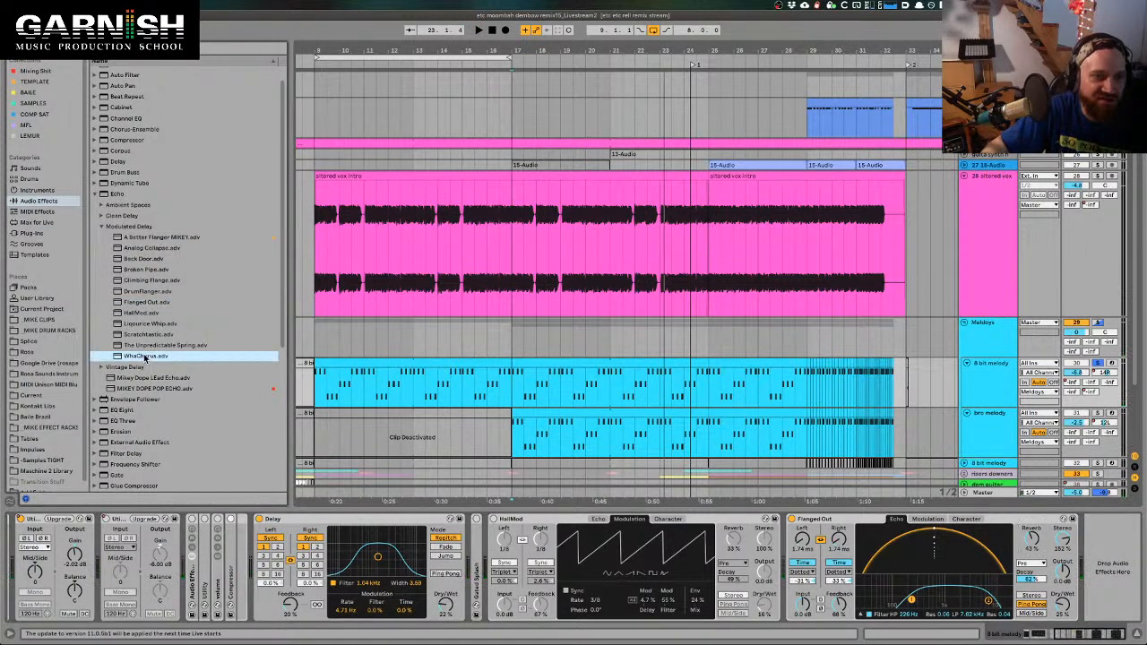
{"action": "left_click_drag", "start_coordinate": [885, 546], "coordinate": [884, 543]}
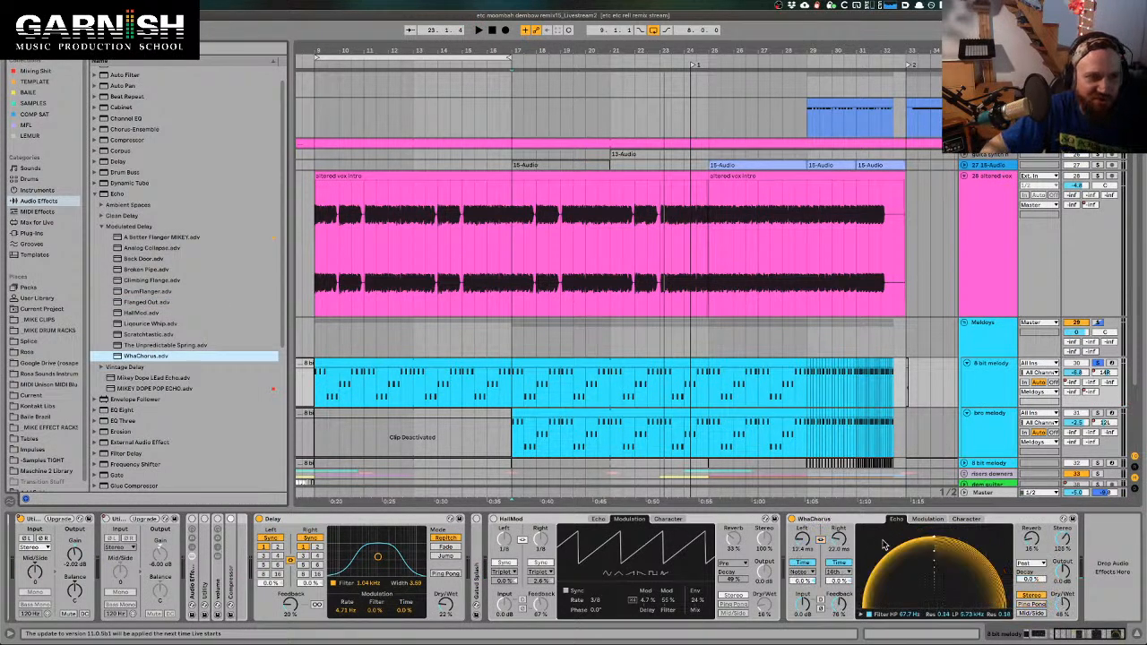
{"action": "key", "text": "space"}
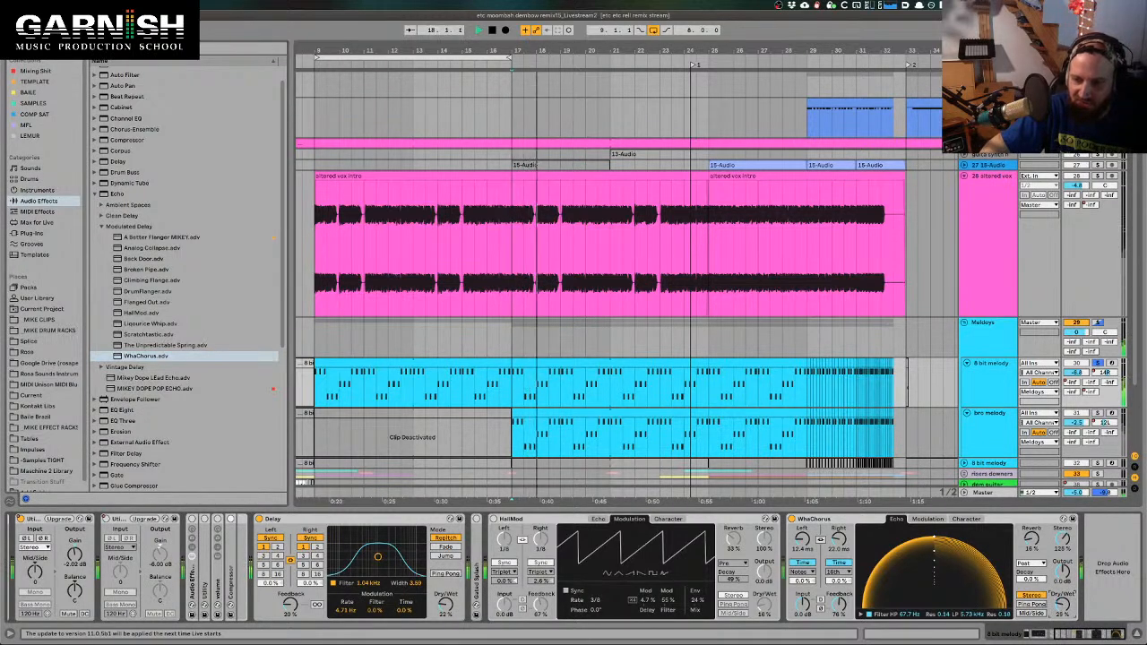
{"action": "key", "text": "space"}
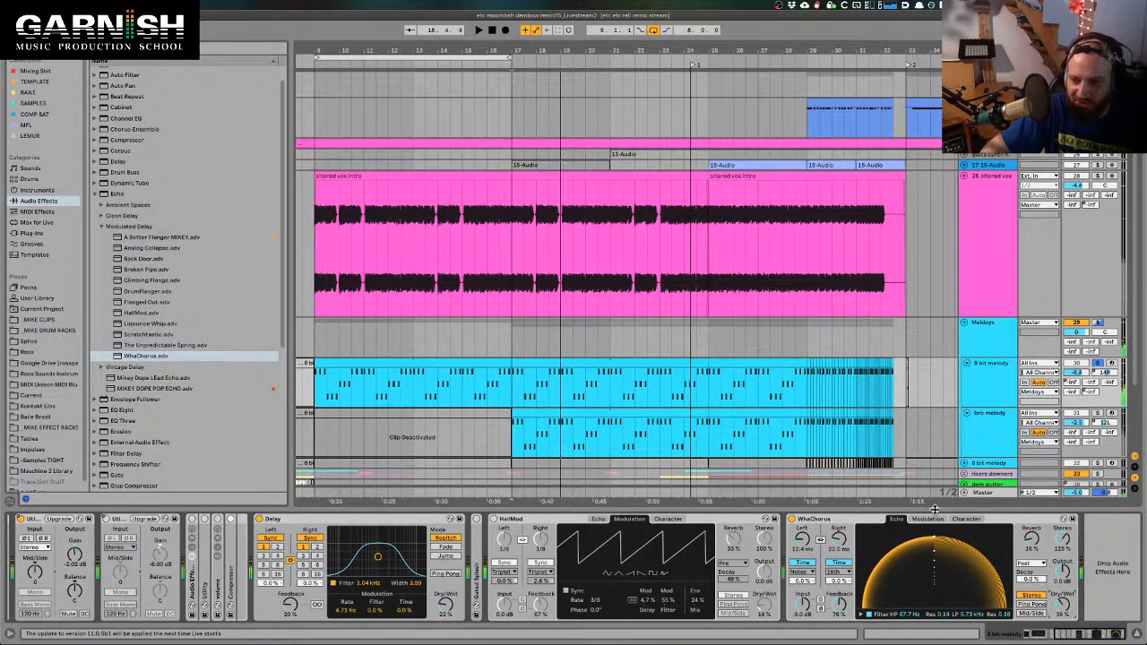
Set WhaChorus's filter to an 11.0 kHz low-pass and 1.02 kHz high-pass, and show its modulation settings during playback
{"action": "left_click", "coordinate": [861, 615]}
{"action": "left_click_drag", "start_coordinate": [982, 588], "coordinate": [995, 594]}
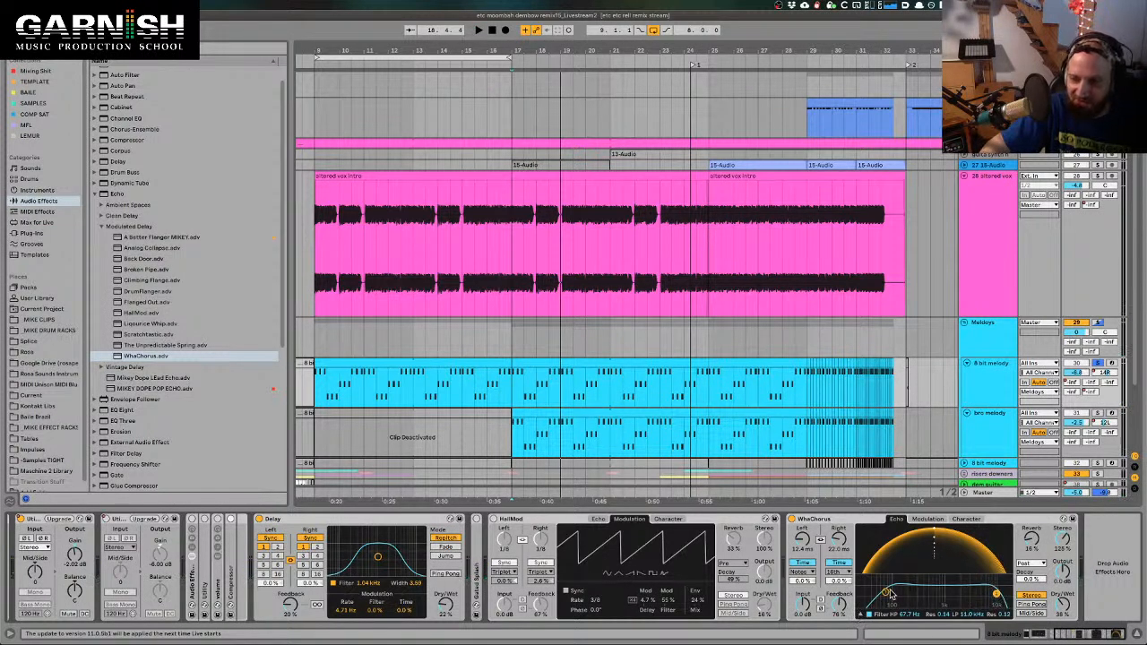
{"action": "left_click_drag", "start_coordinate": [885, 593], "coordinate": [939, 595]}
{"action": "key", "text": "space"}
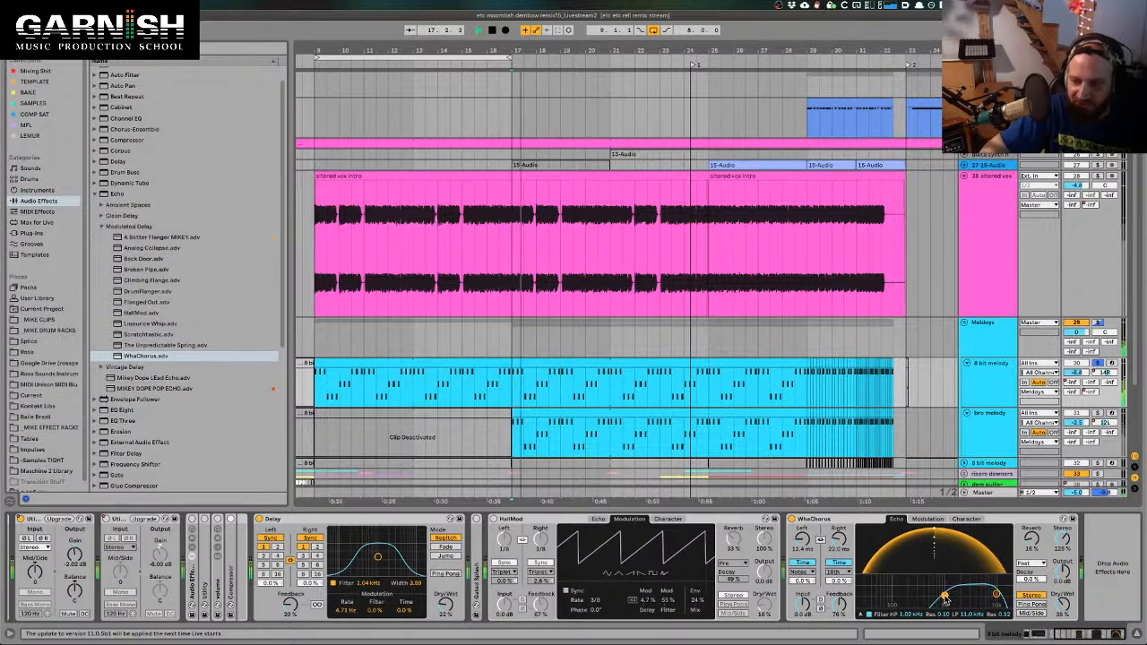
{"action": "left_click", "coordinate": [938, 520]}
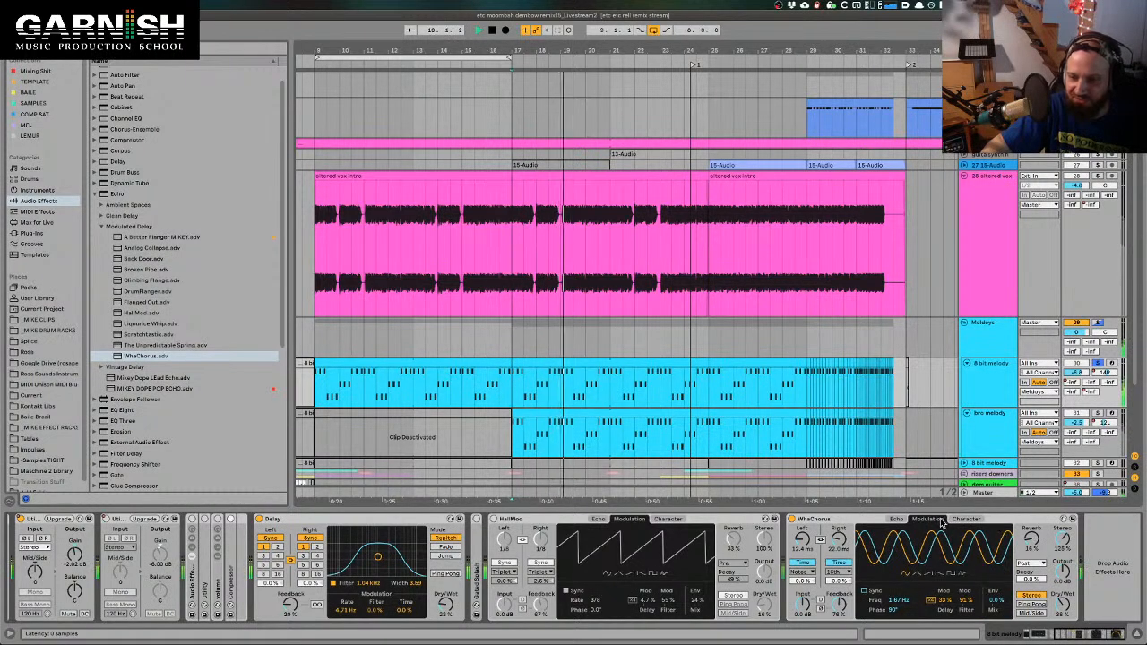
Collapse the HallMod chain's final WhaChorus device and expand the Gated Splash device
{"action": "left_click", "coordinate": [898, 519]}
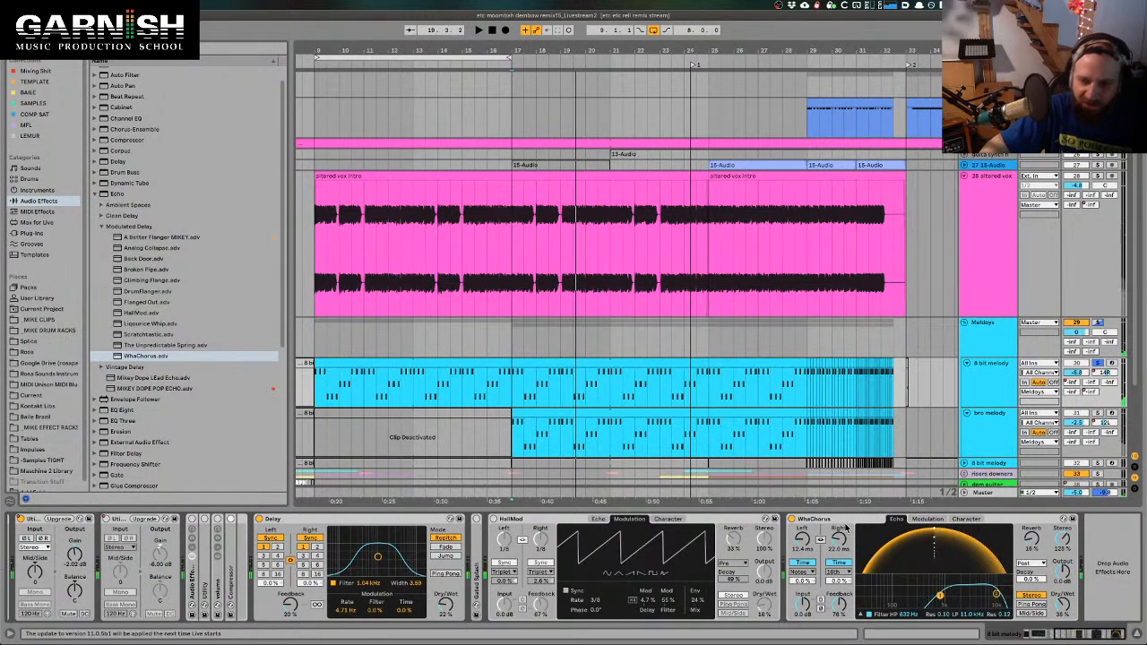
{"action": "left_click", "coordinate": [542, 520]}
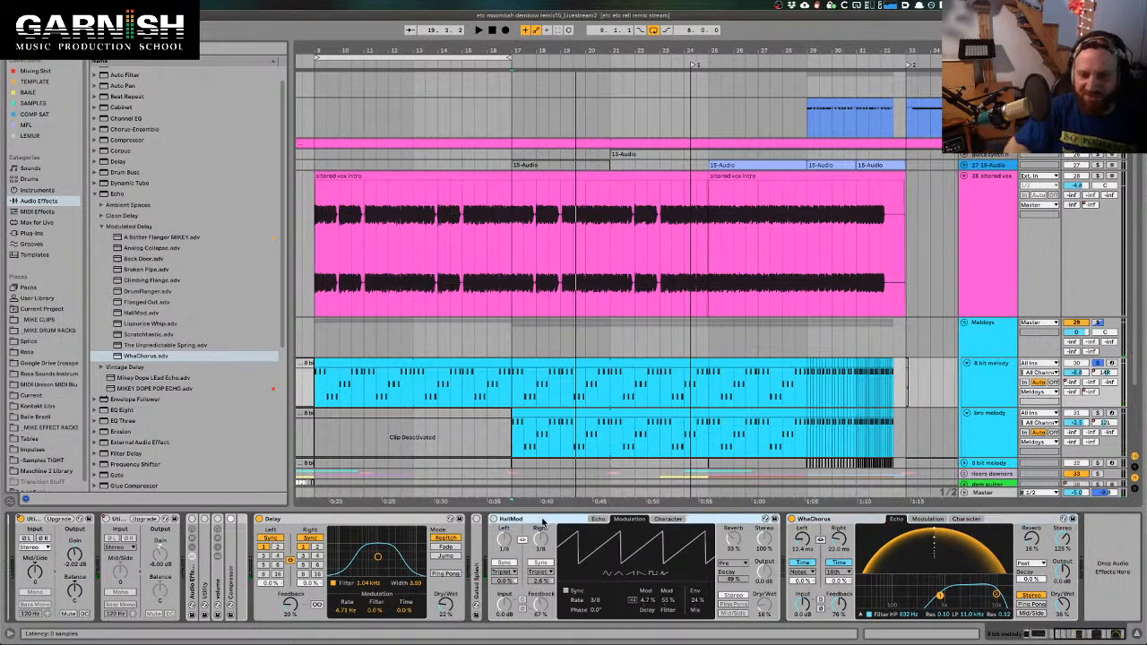
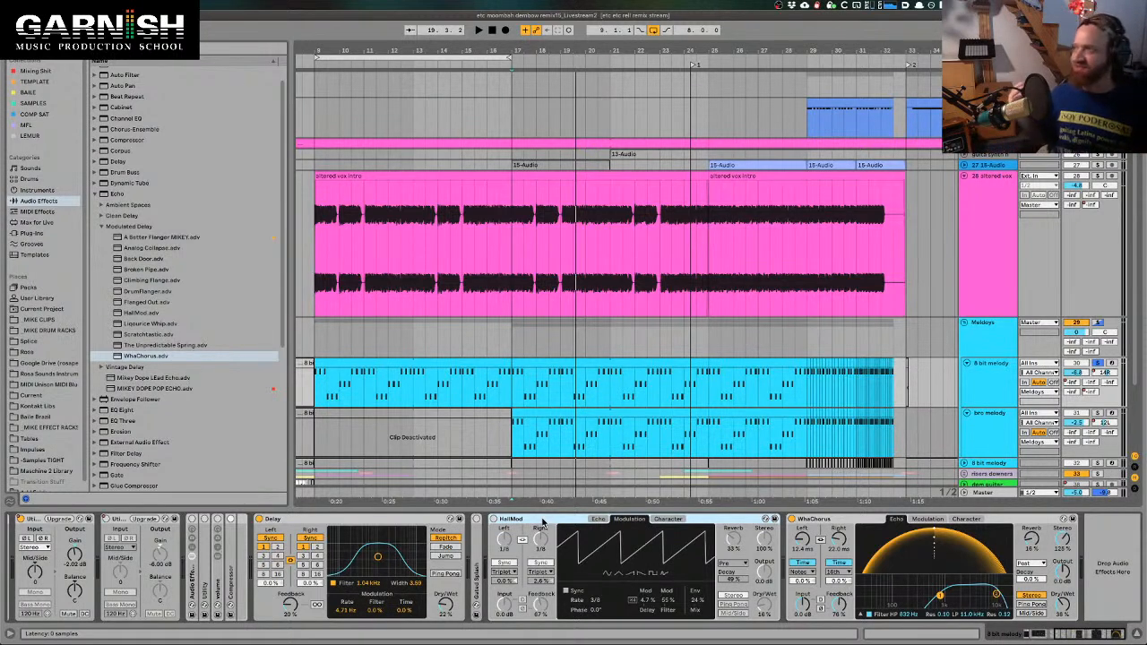
{"action": "left_click", "coordinate": [141, 302]}
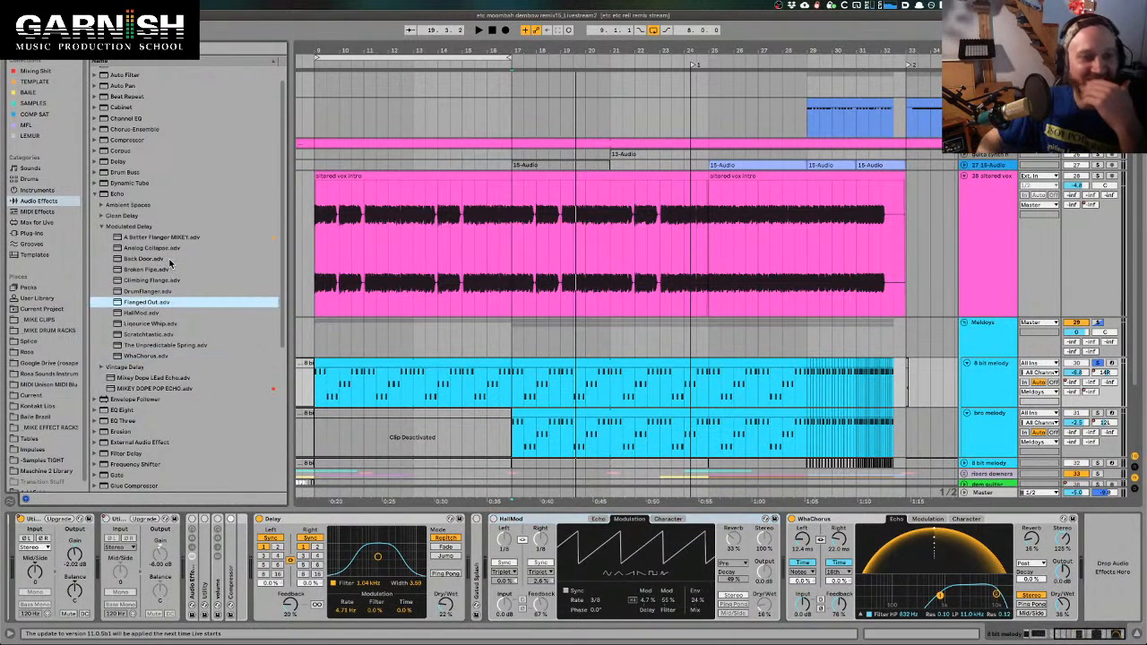
{"action": "left_click", "coordinate": [555, 522]}
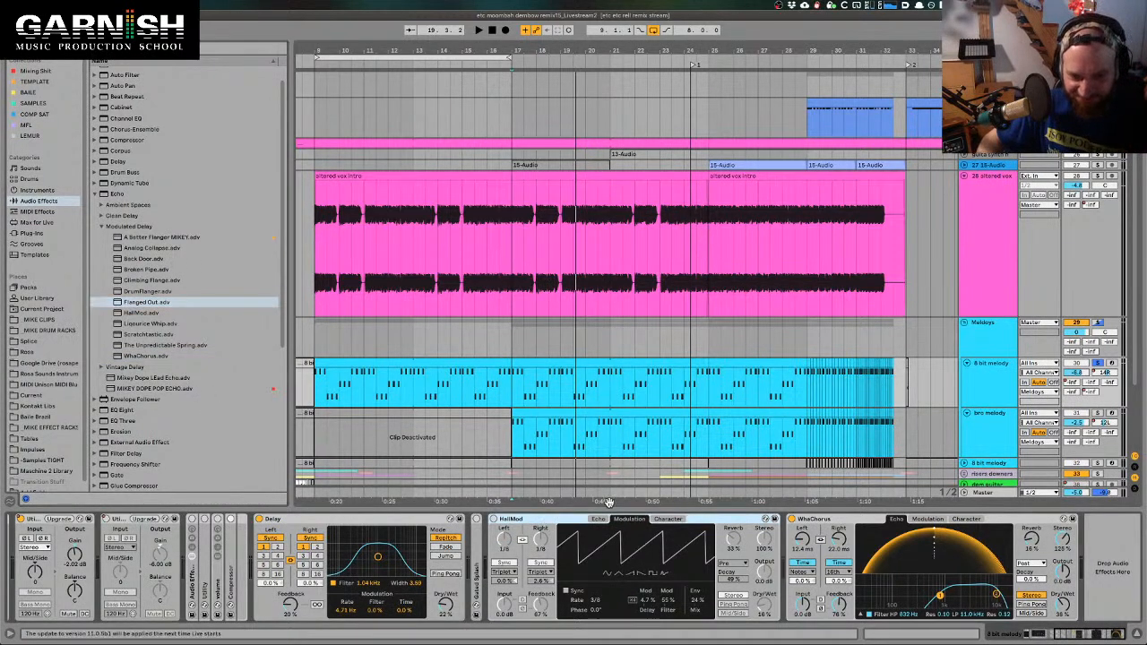
{"action": "left_click", "coordinate": [815, 518]}
{"action": "key", "text": "Delete"}
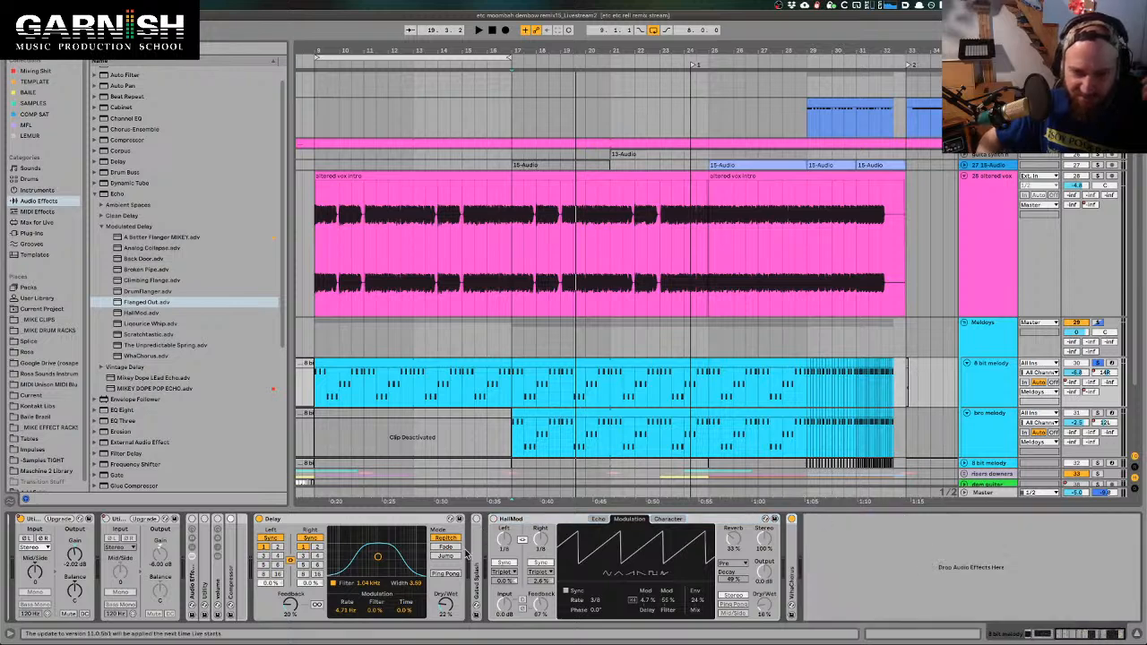
{"action": "key", "text": "ctrl+z"}
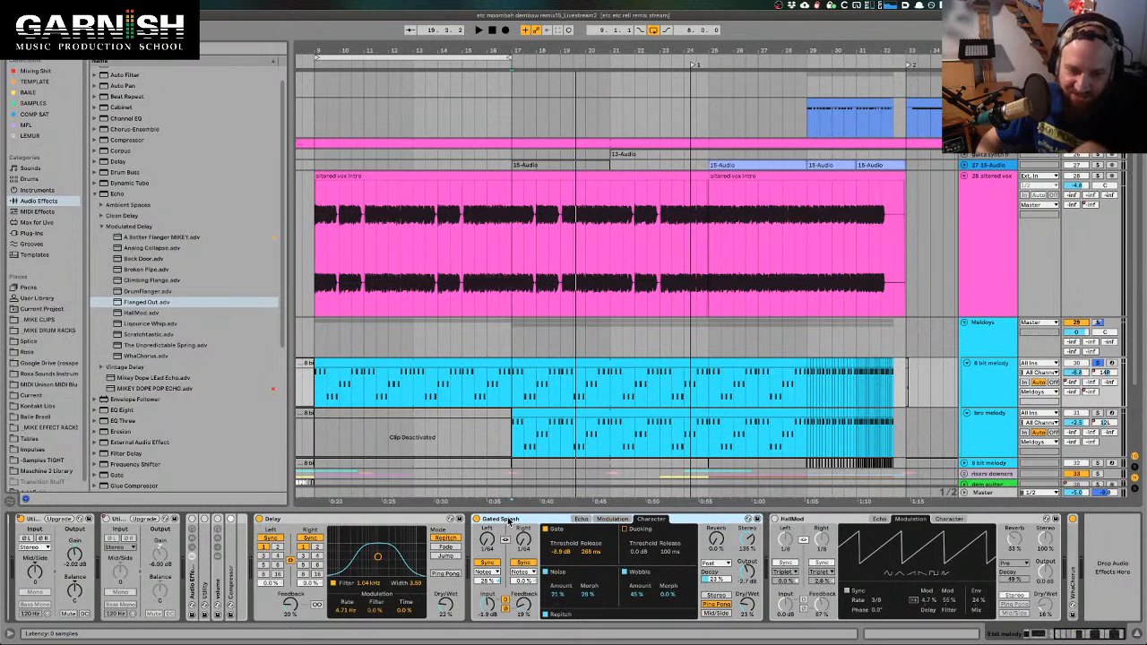
Play the melody through Gated Splash while raising its output to 4.3 dB
{"action": "key", "text": "space"}
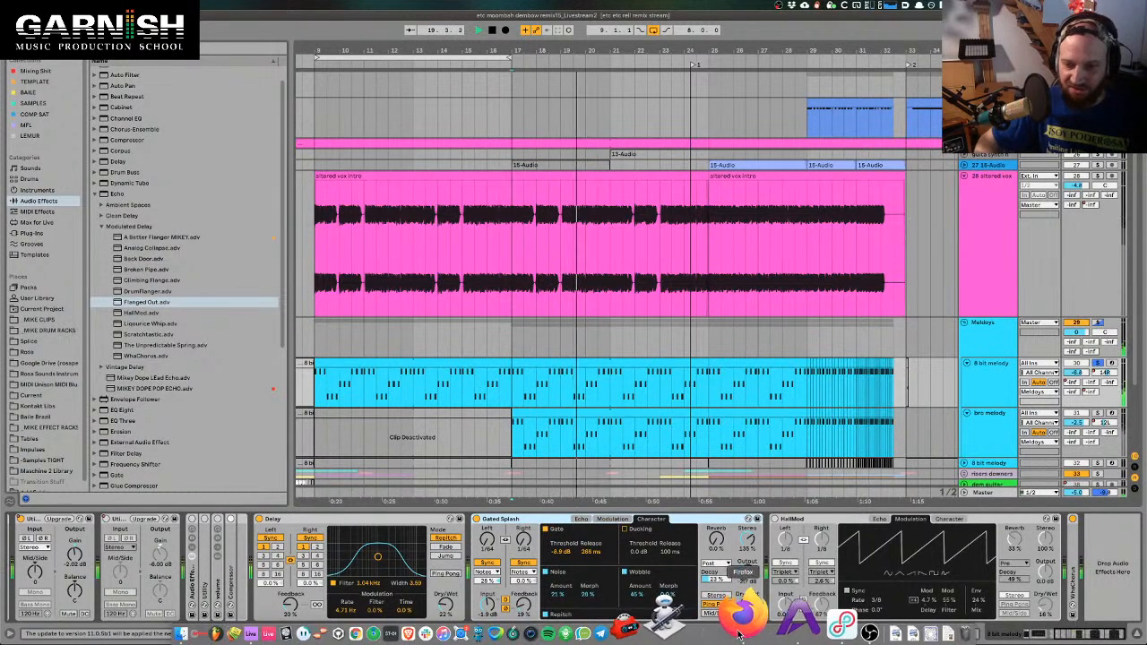
{"action": "double_click", "coordinate": [749, 582]}
{"action": "left_click_drag", "start_coordinate": [748, 572], "coordinate": [748, 561]}
{"action": "key", "text": "space"}
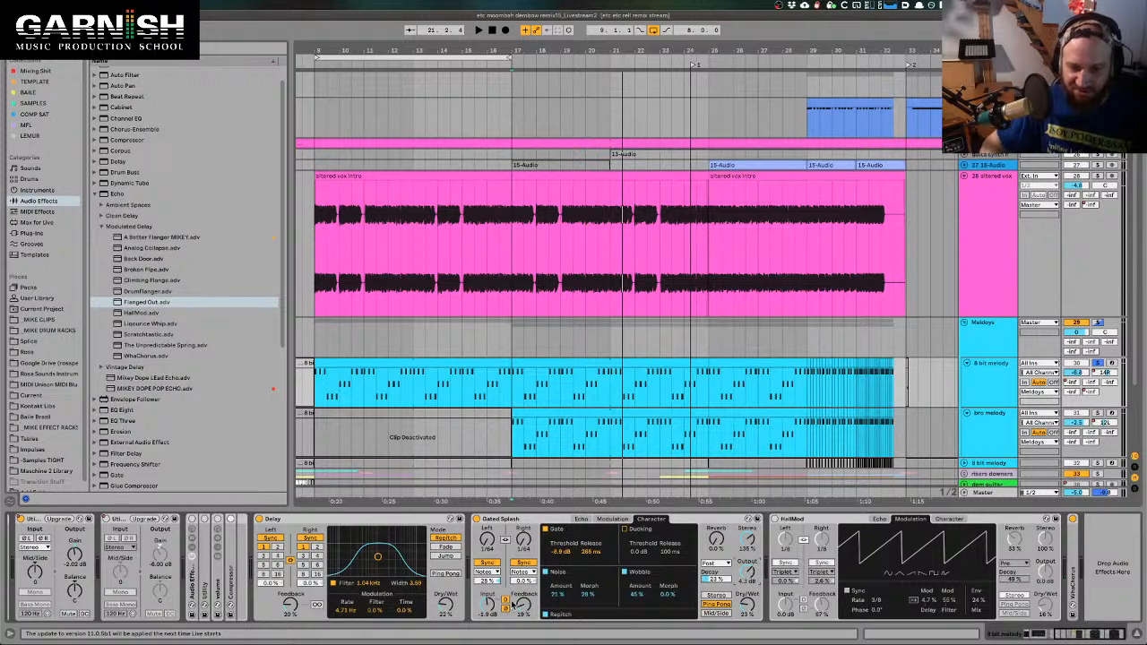
Set Gated Splash's filter to a 5.16 kHz low-pass and 183 Hz high-pass during playback
{"action": "left_click", "coordinate": [582, 521]}
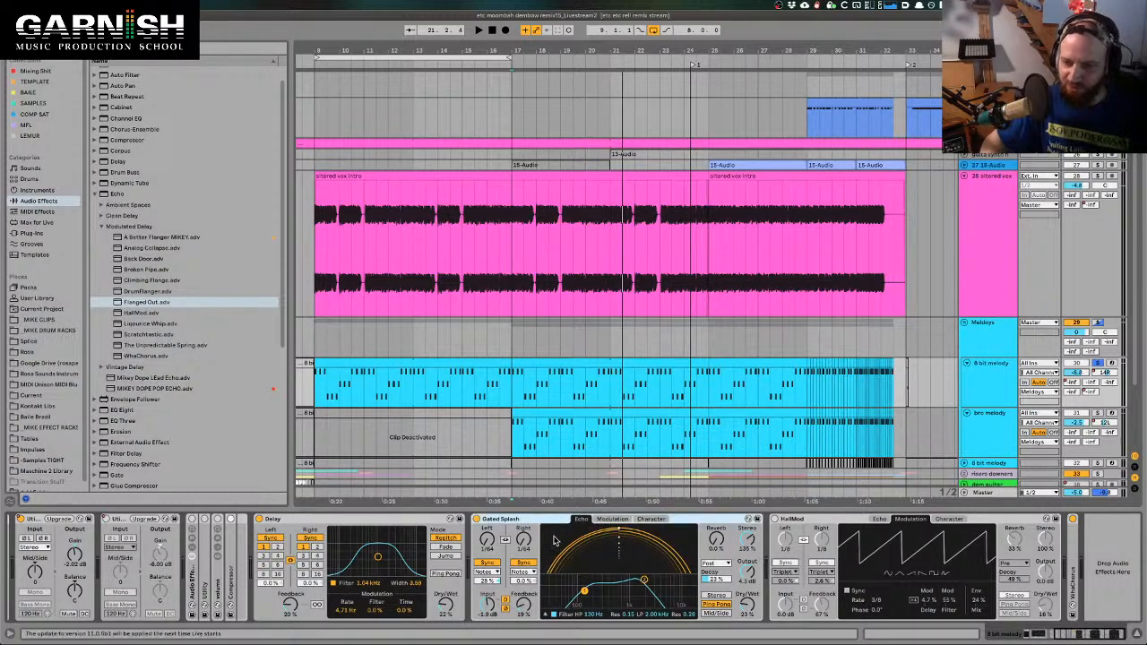
{"action": "left_click", "coordinate": [612, 518]}
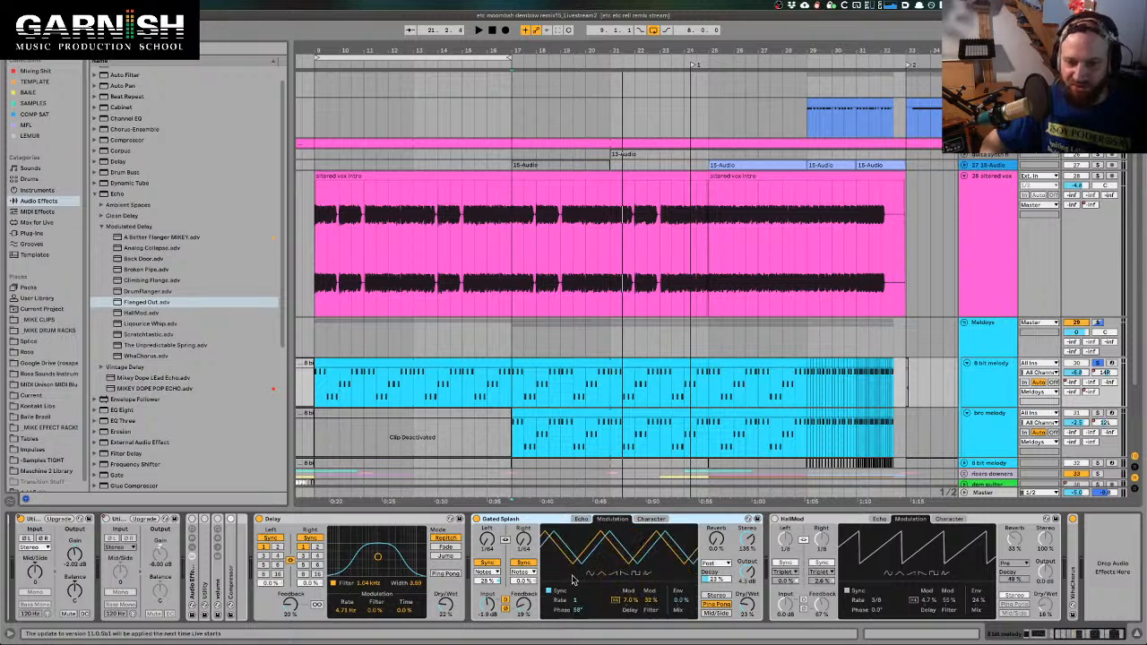
{"action": "left_click", "coordinate": [579, 519]}
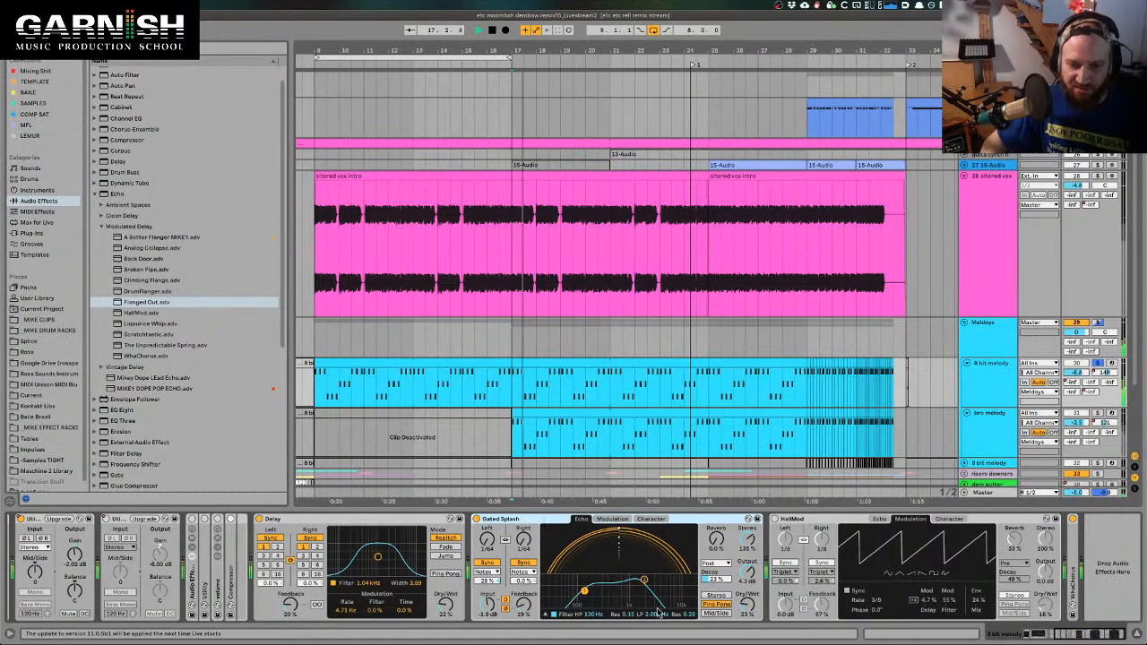
{"action": "left_click_drag", "start_coordinate": [643, 581], "coordinate": [667, 582]}
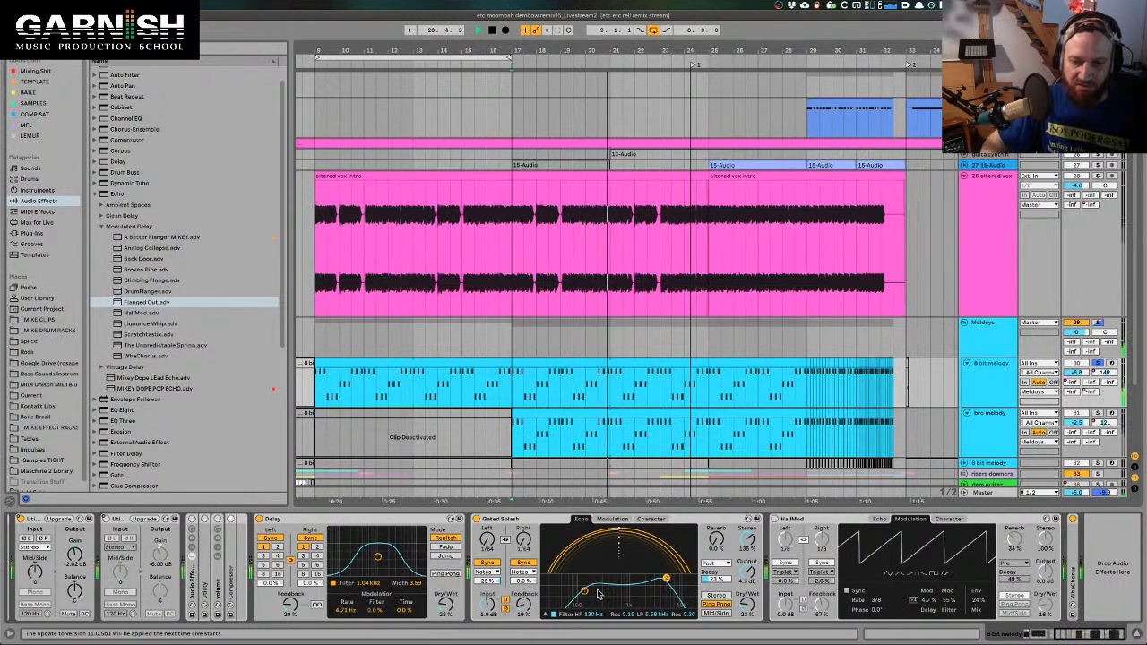
{"action": "mouse_move", "coordinate": [584, 591]}
{"action": "left_mouse_down"}
{"action": "mouse_move", "coordinate": [605, 594]}
{"action": "mouse_move", "coordinate": [592, 591]}
{"action": "left_mouse_up"}
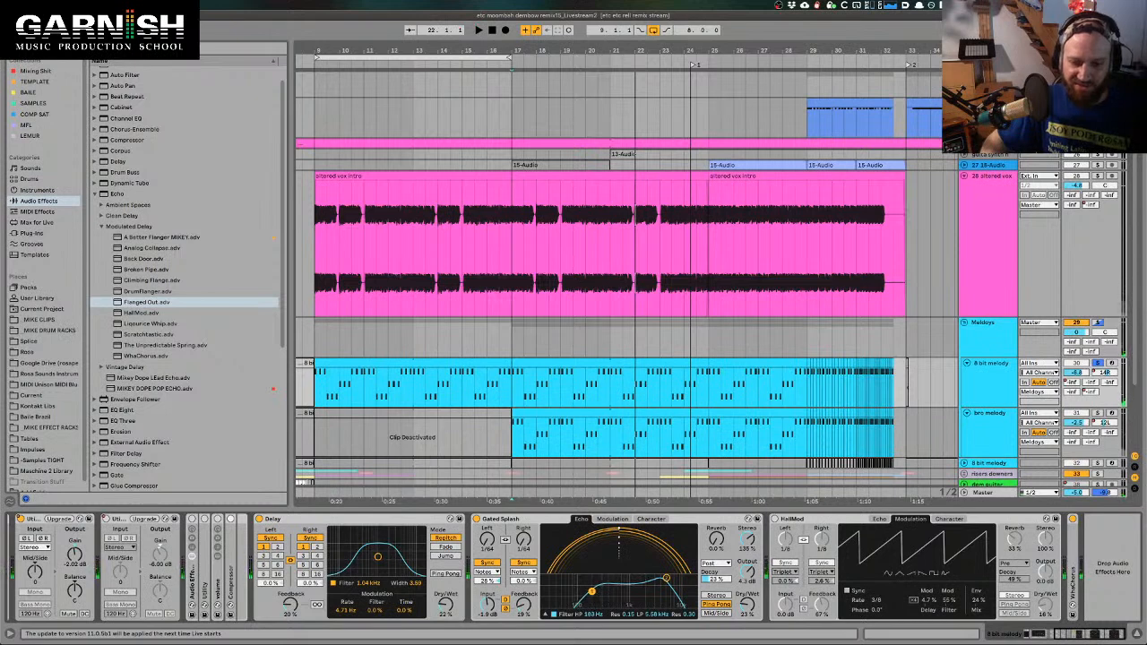
{"action": "left_click_drag", "start_coordinate": [666, 578], "coordinate": [664, 580]}
{"action": "key", "text": "space"}
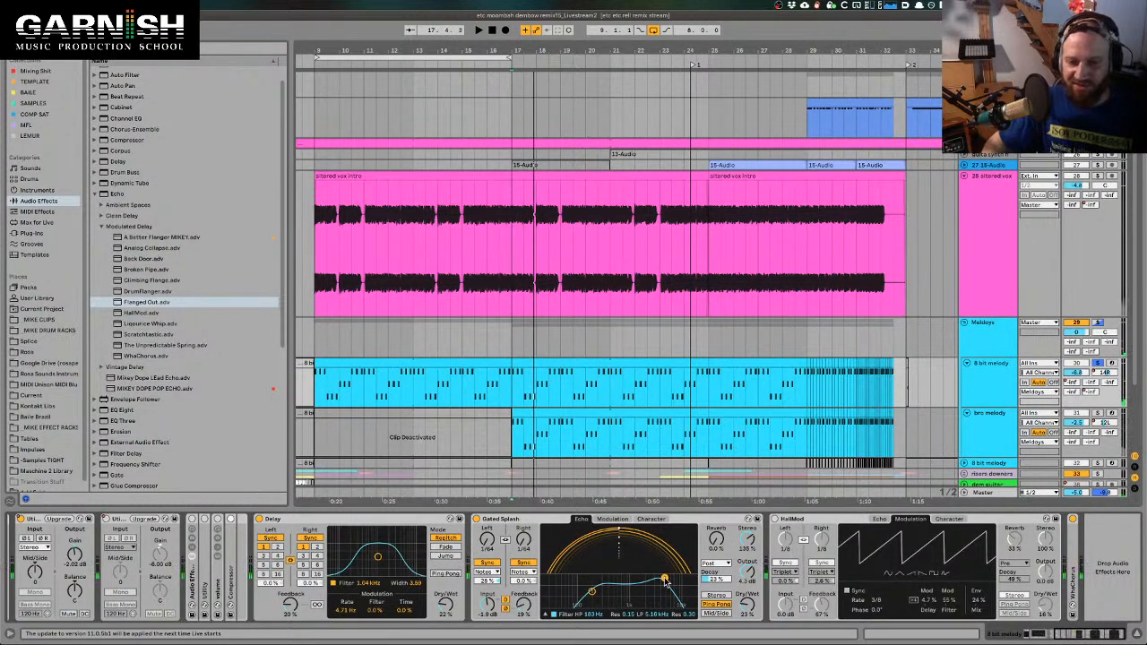
{"action": "left_click", "coordinate": [505, 540]}
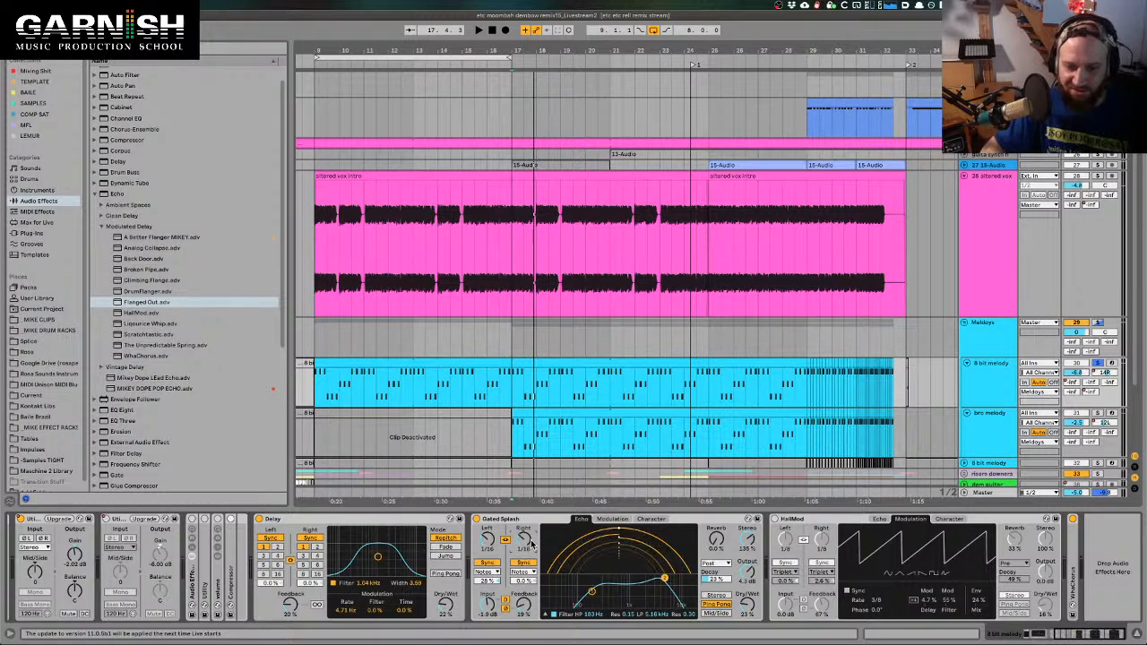
{"action": "key", "text": "space"}
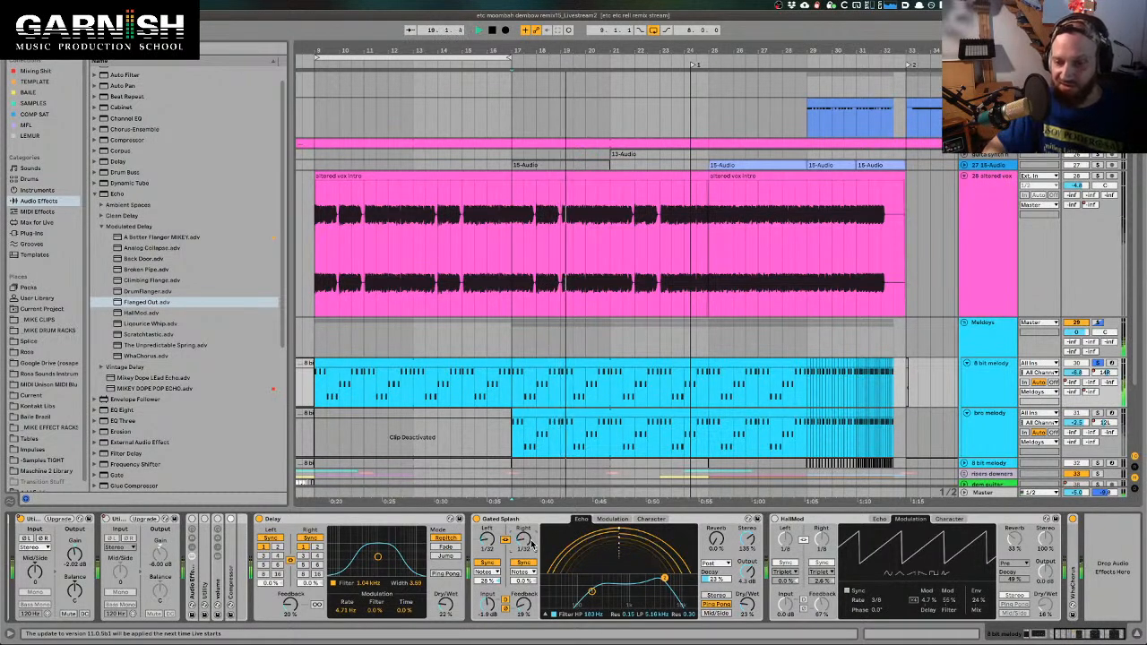
{"action": "key", "text": "space"}
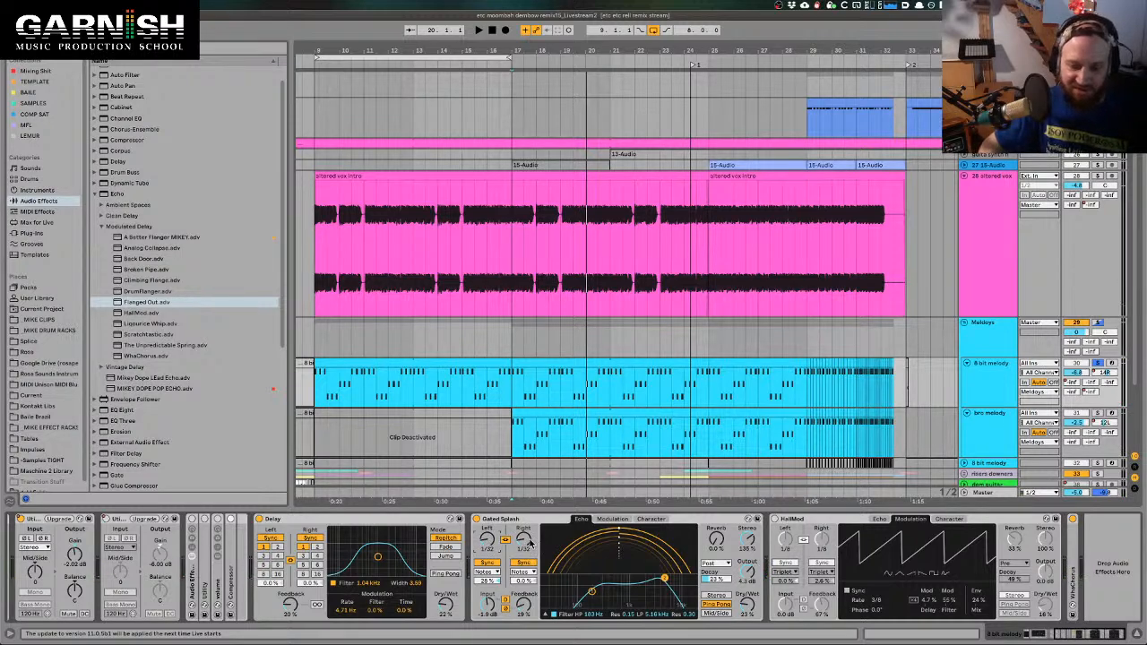
{"action": "left_click", "coordinate": [495, 572]}
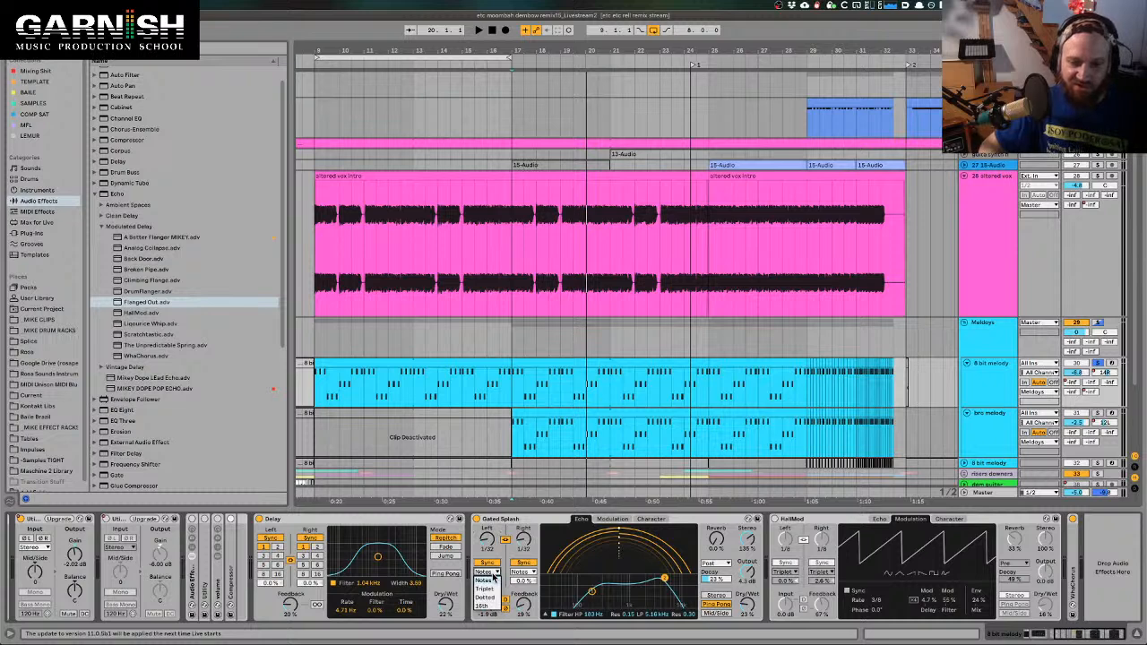
{"action": "left_click", "coordinate": [504, 581]}
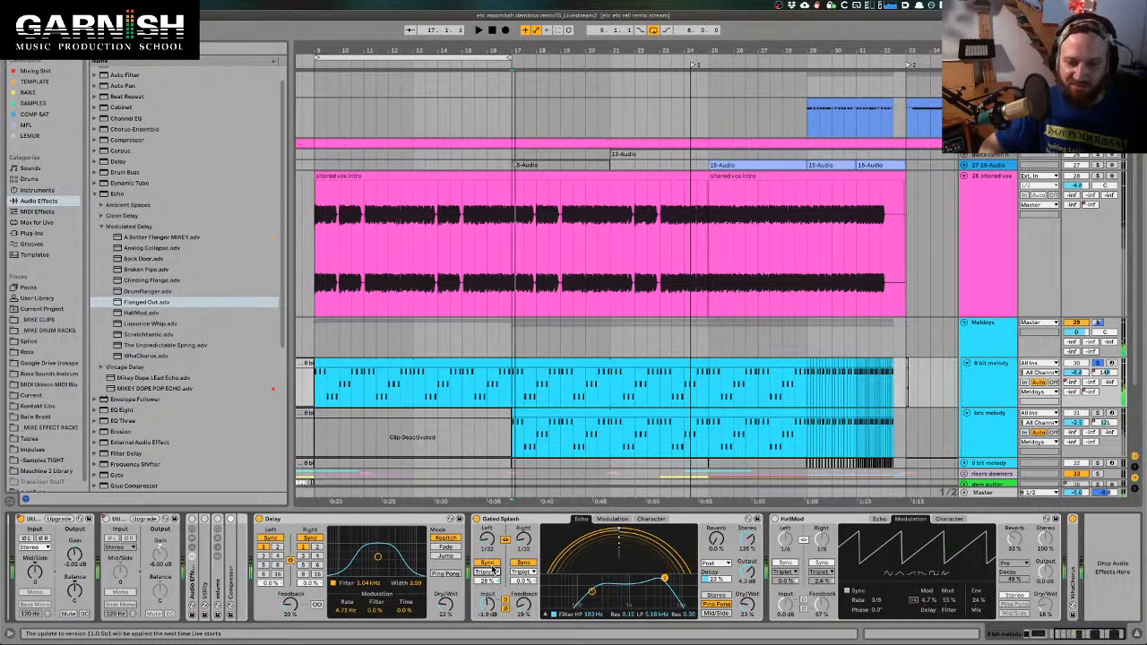
{"action": "key", "text": "space"}
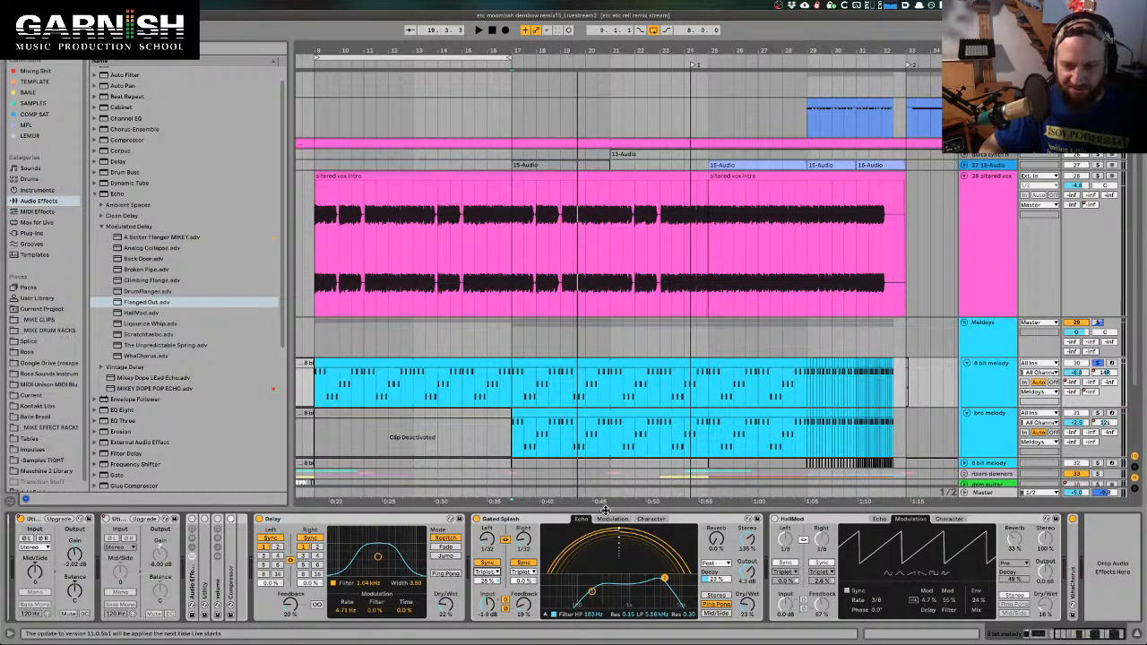
Examine Gated Splash's modulation settings and return to its echo filter display
{"action": "left_click", "coordinate": [610, 520]}
{"action": "left_click", "coordinate": [580, 520]}
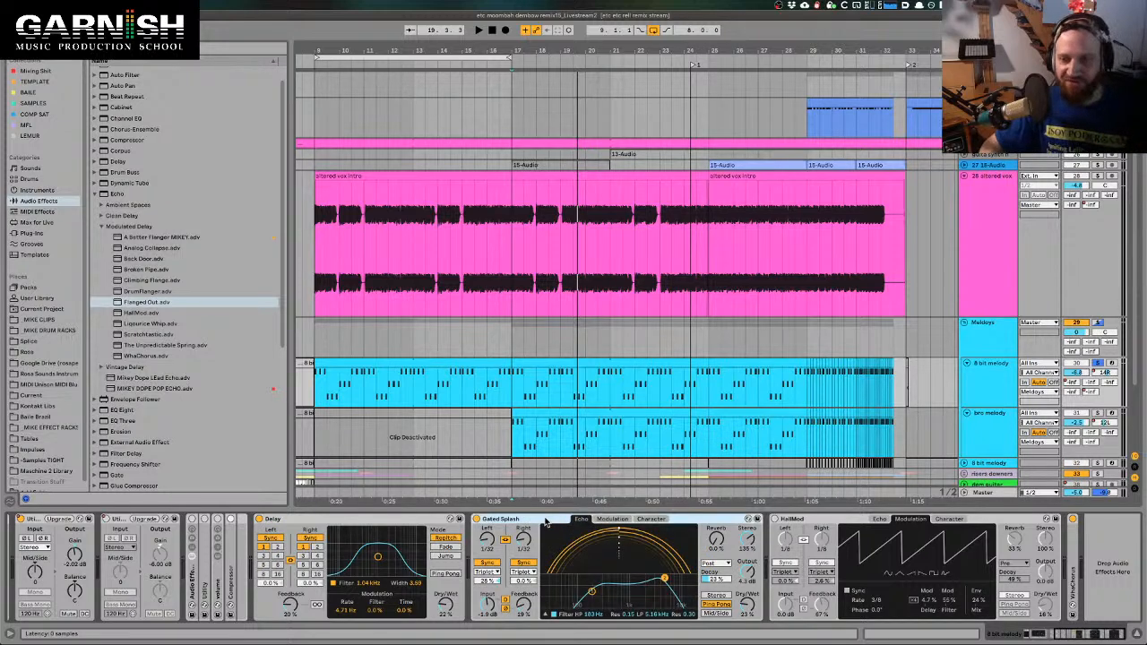
{"action": "left_click", "coordinate": [612, 519]}
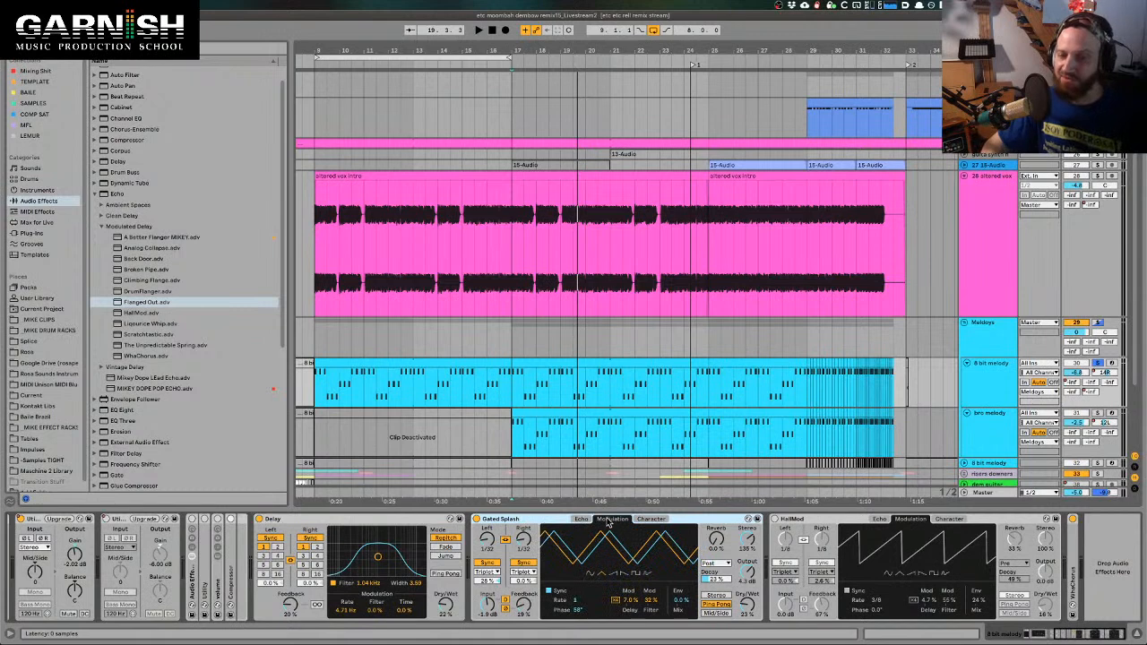
{"action": "left_click", "coordinate": [581, 519]}
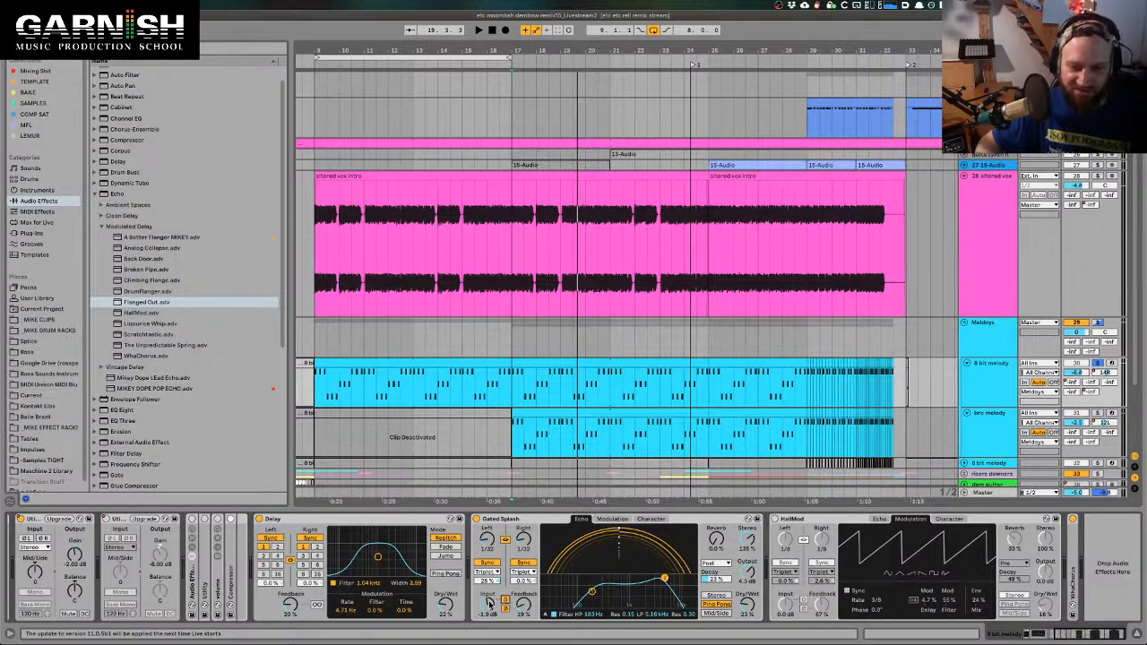
Raise Gated Splash's input gain to 24 dB during playback and read the description of its Clip Dry option
{"action": "key", "text": "space"}
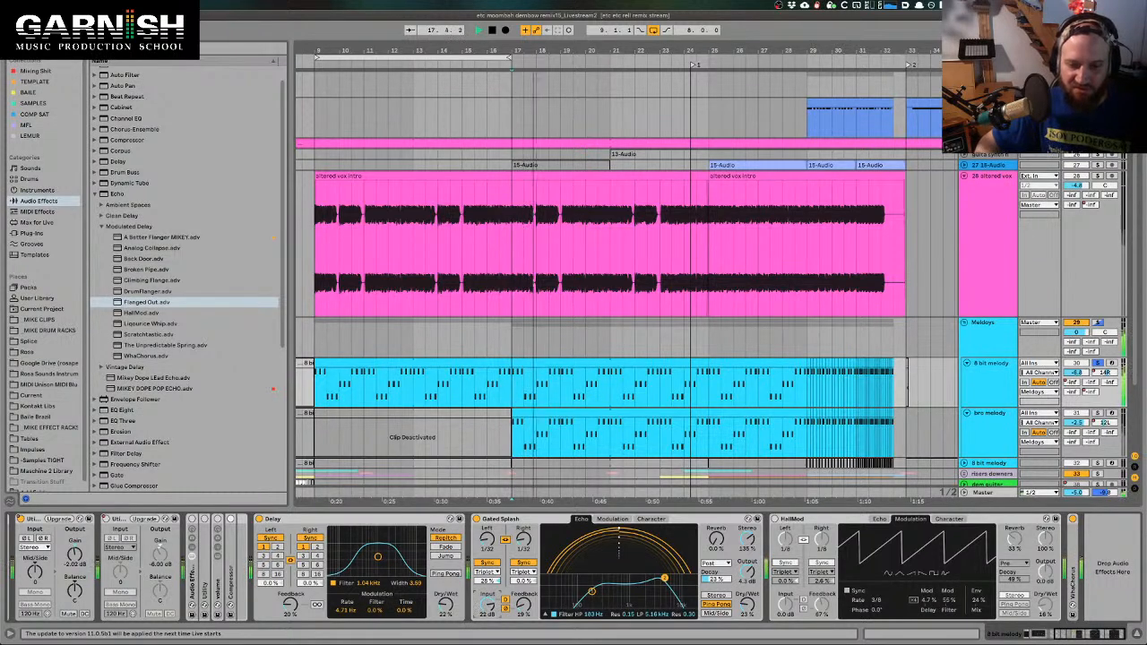
{"action": "key", "text": "space"}
{"action": "mouse_move", "coordinate": [489, 606]}
{"action": "left_mouse_down"}
{"action": "mouse_move", "coordinate": [489, 591]}
{"action": "mouse_move", "coordinate": [488, 608]}
{"action": "left_mouse_up"}
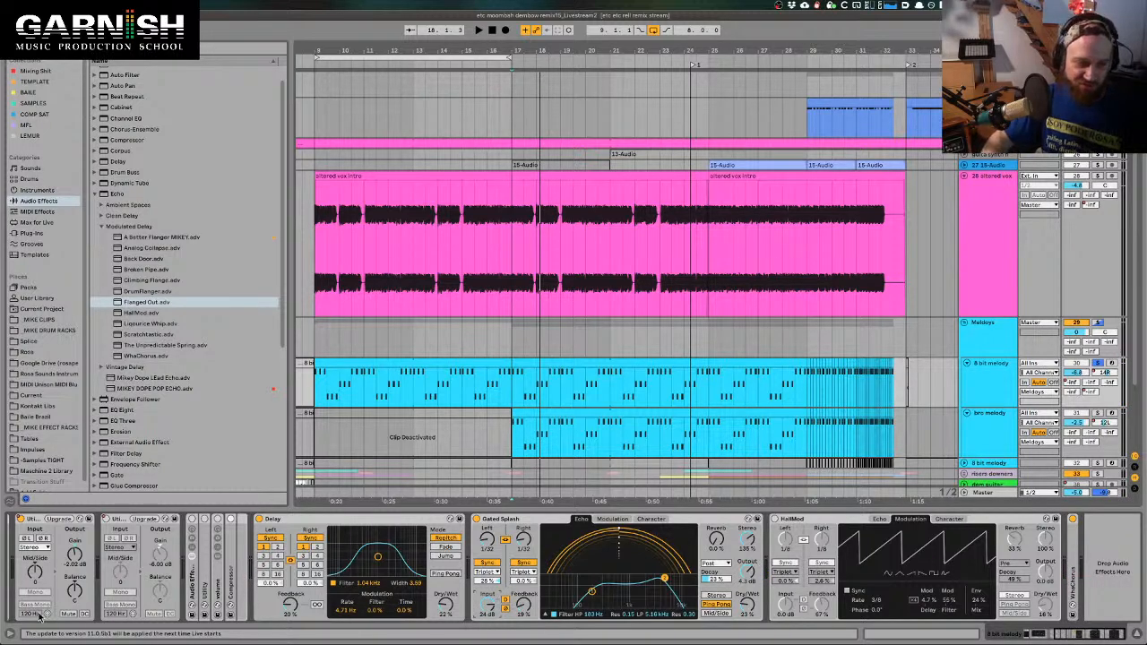
{"action": "left_click", "coordinate": [8, 633]}
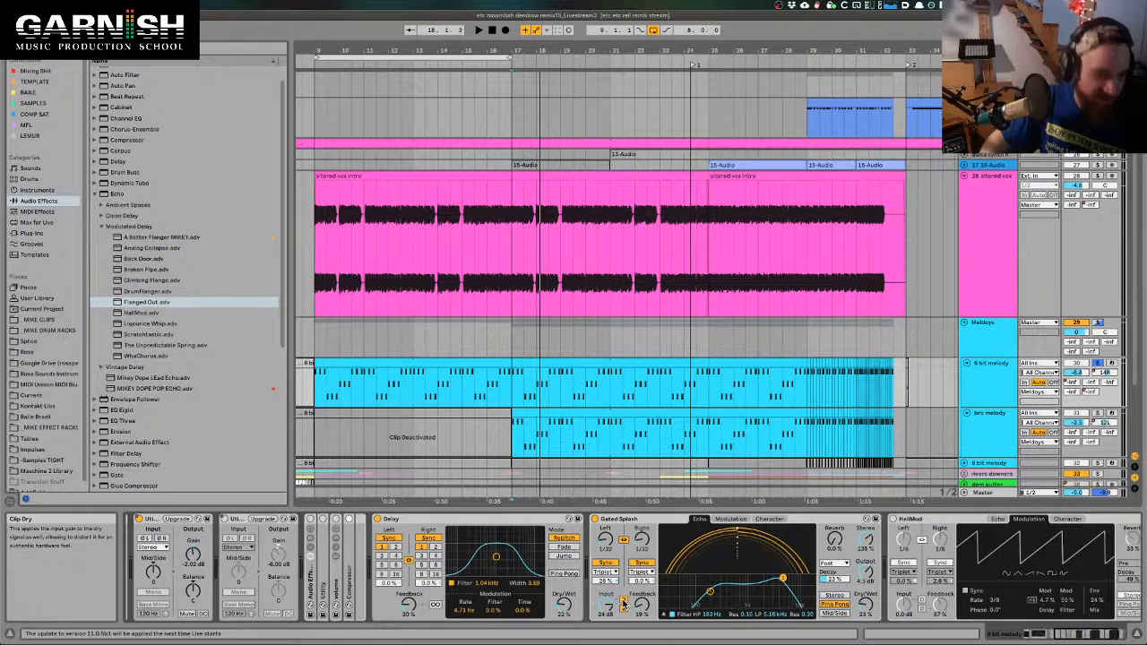
{"action": "left_click", "coordinate": [9, 634]}
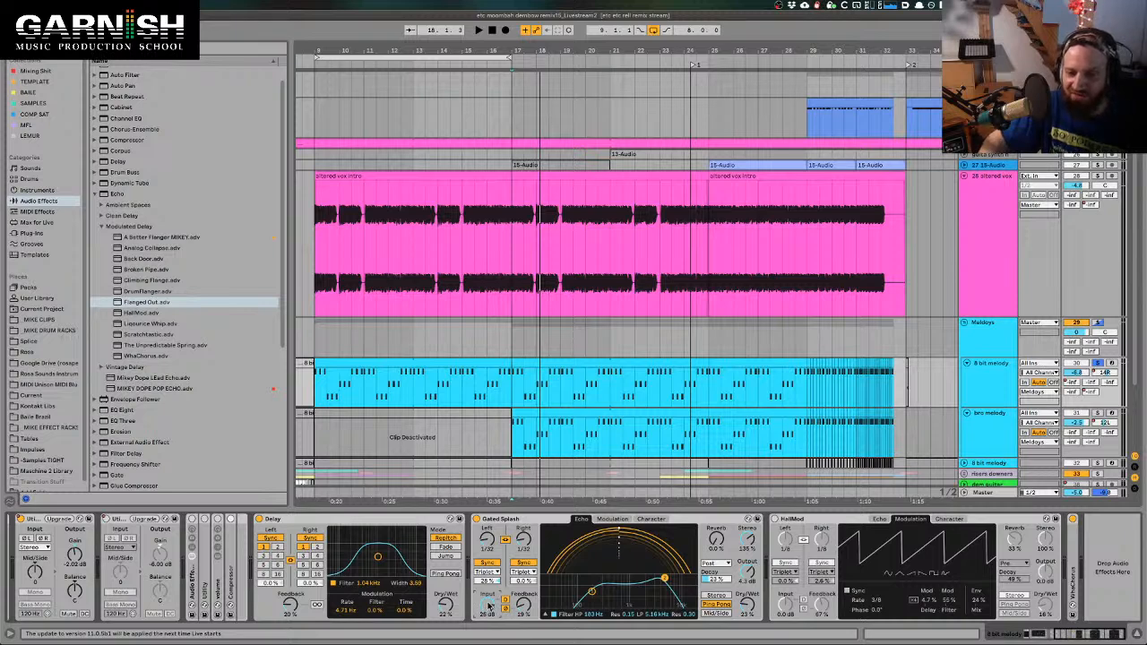
Compare higher input gains on Gated Splash during playback, settling on 11 dB with a reduced output level
{"action": "key", "text": "space"}
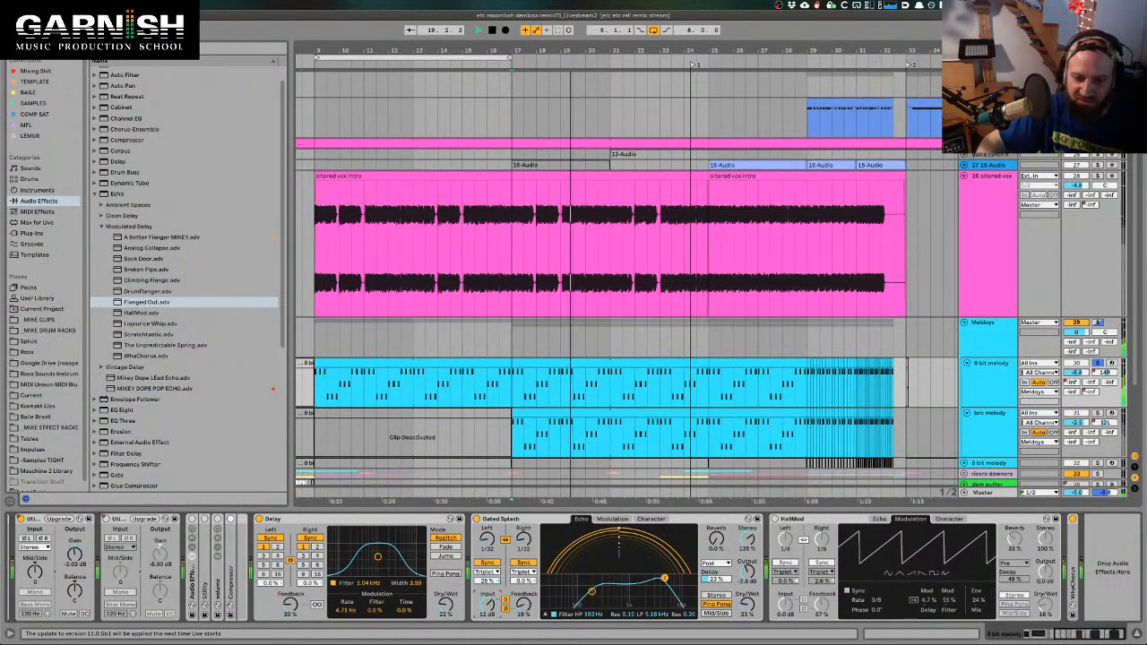
{"action": "key", "text": "space"}
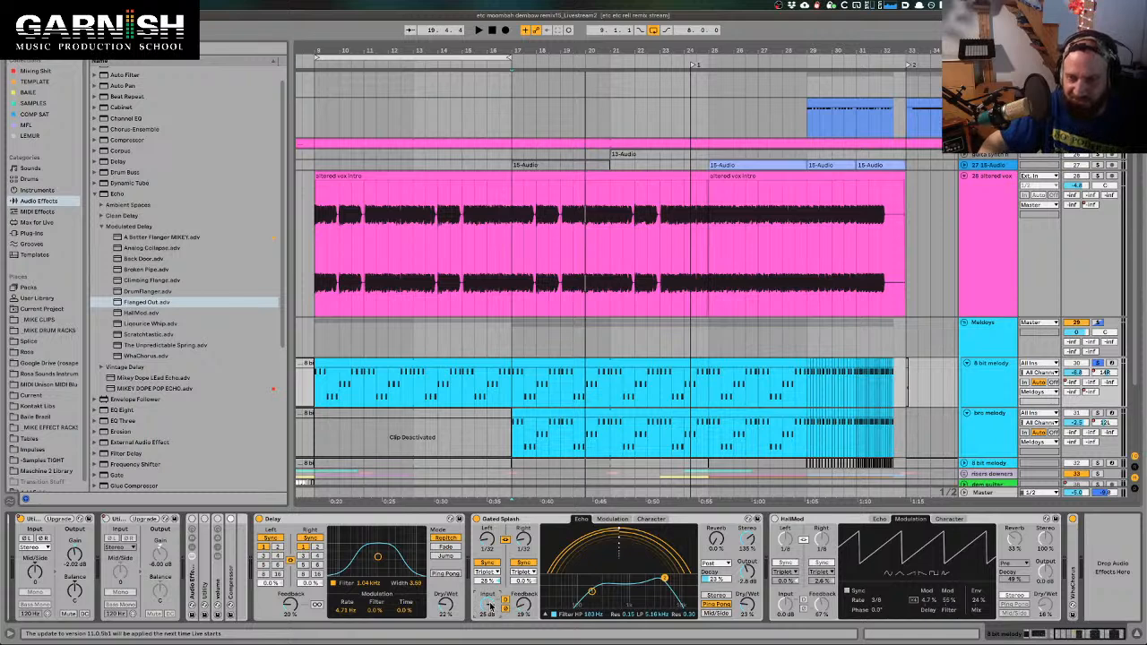
{"action": "key", "text": "space"}
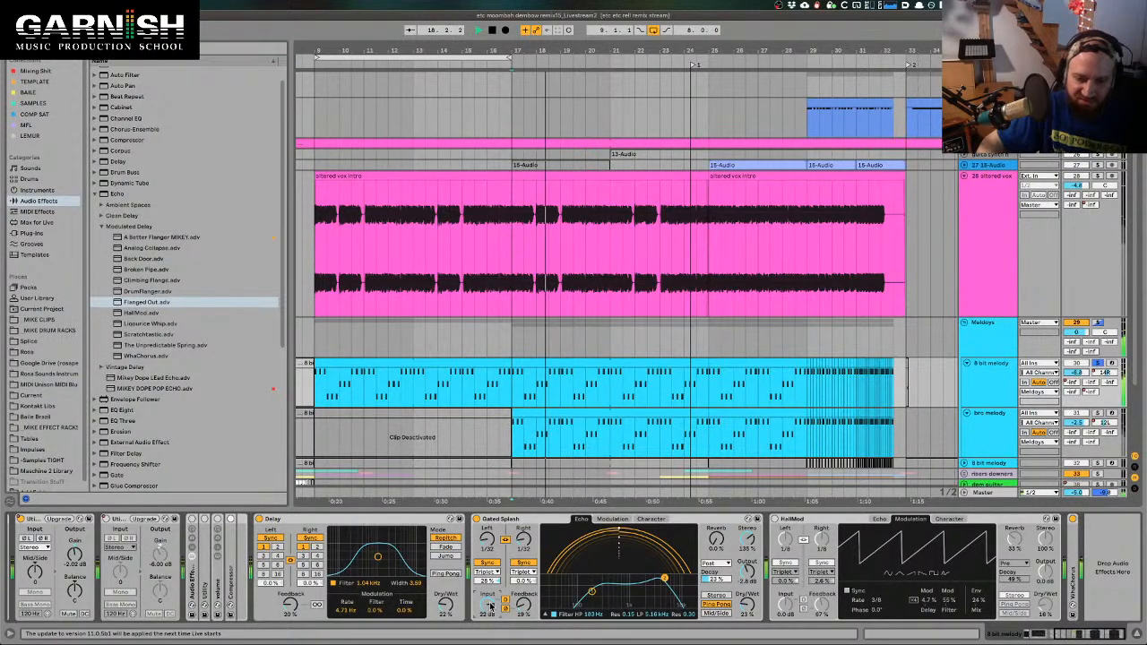
{"action": "key", "text": "space"}
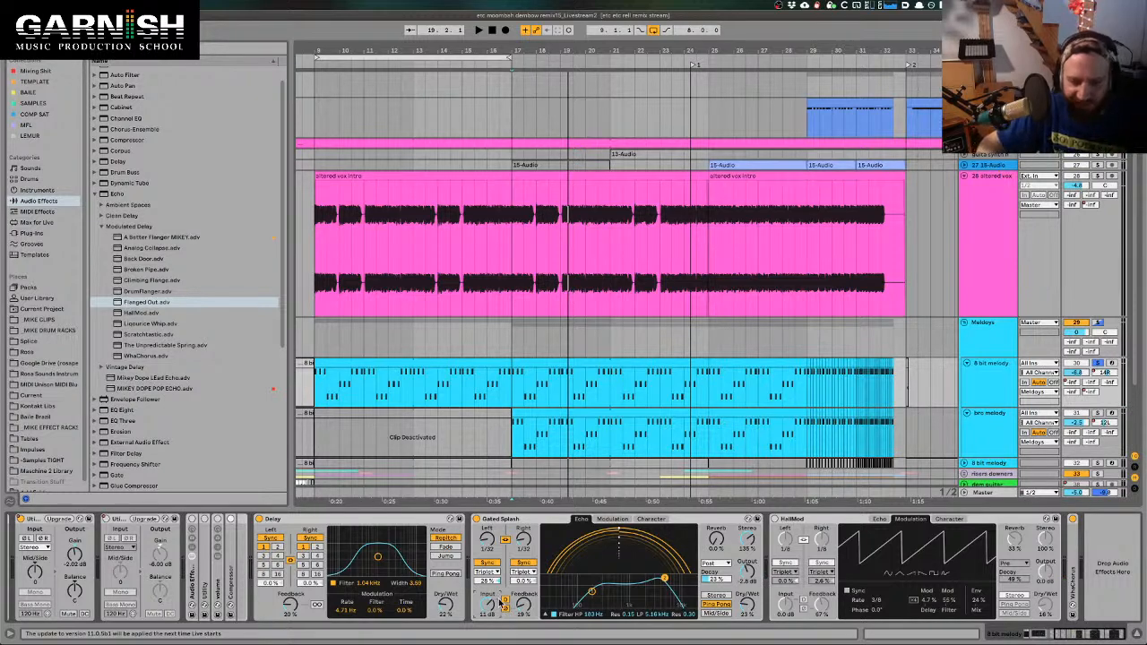
Bypass and re-enable Gated Splash during playback to compare the sound, and set its input gain to 9.2 dB
{"action": "key", "text": "space"}
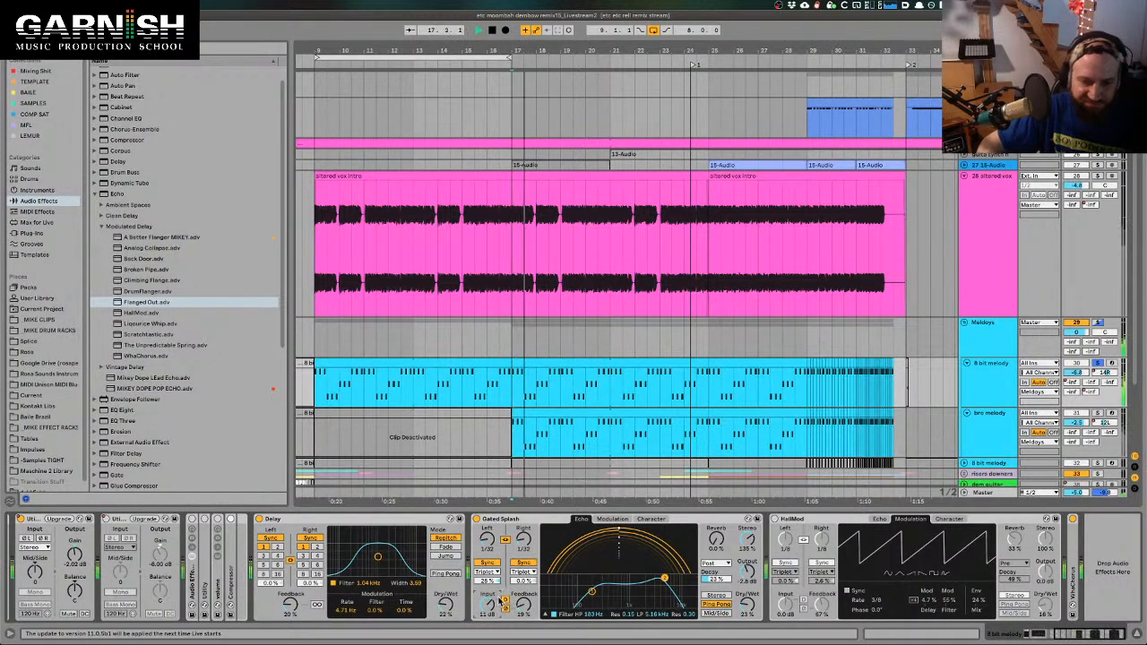
{"action": "left_click", "coordinate": [476, 519]}
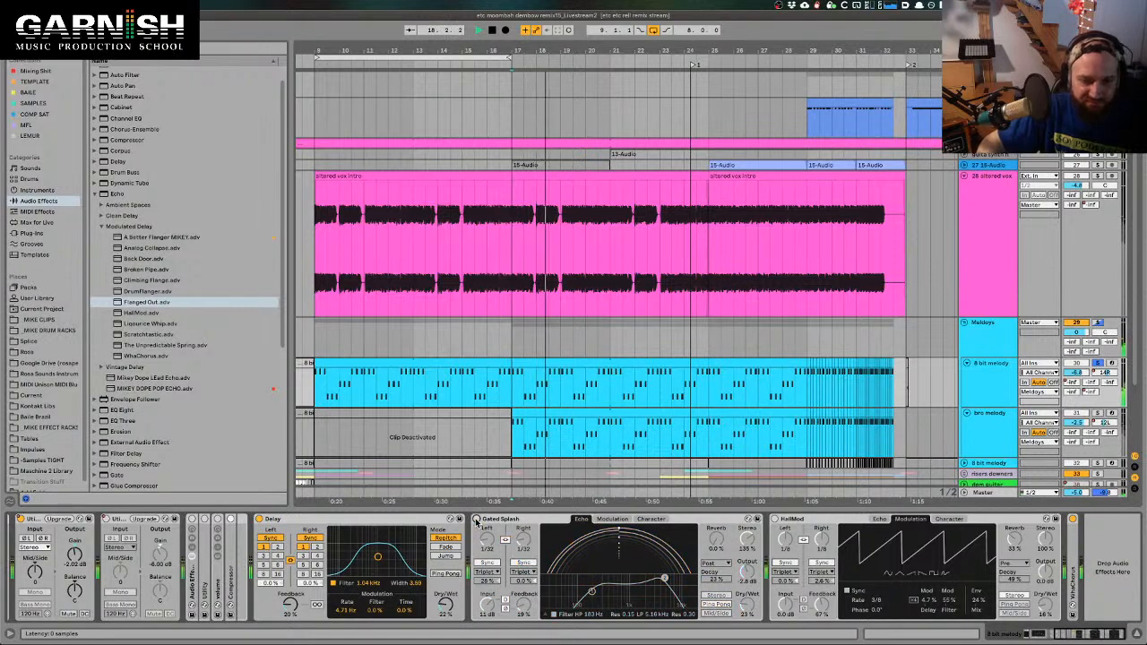
{"action": "left_click", "coordinate": [476, 518]}
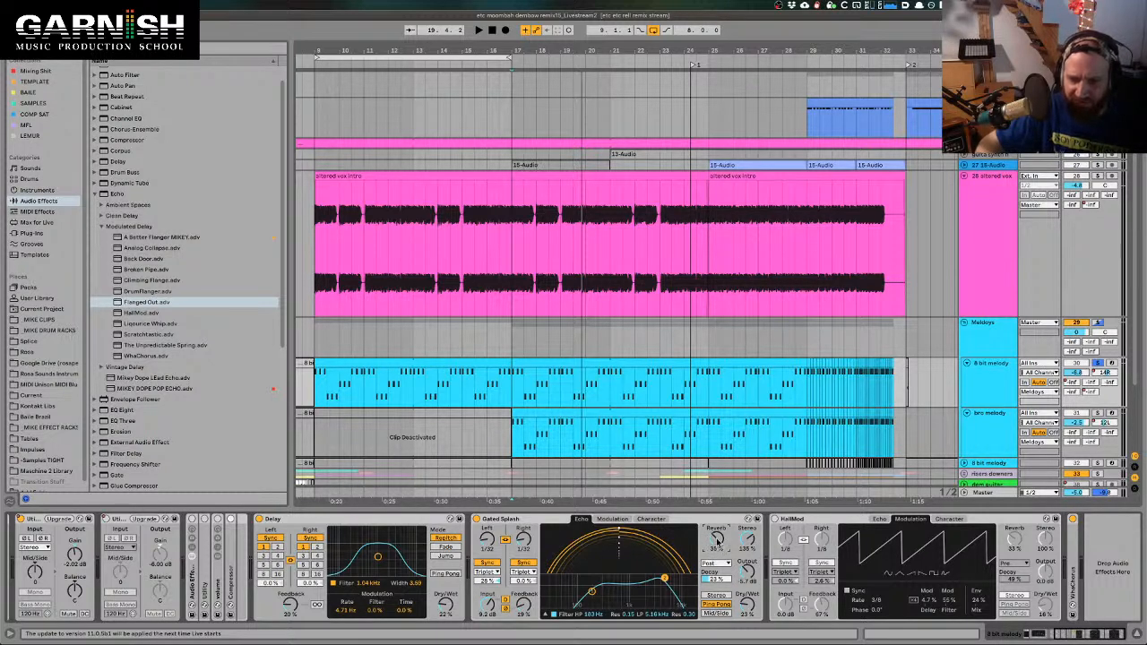
Set Gated Splash's reverb to 26 % and the Master track volume to -2.7 dB
{"action": "key", "text": "space"}
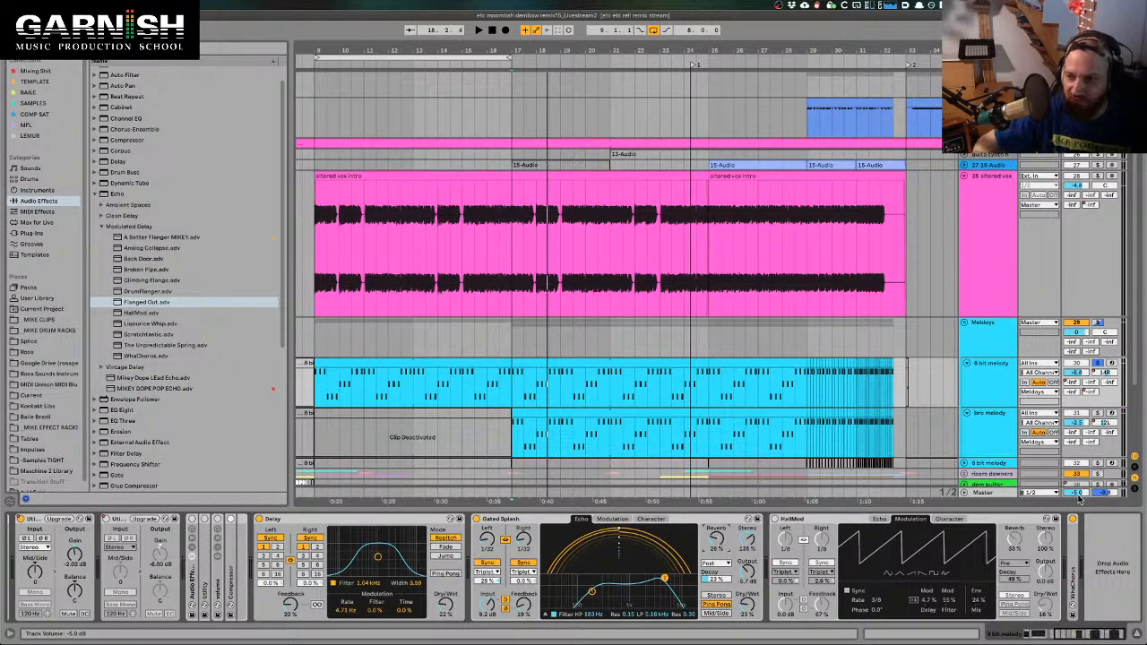
{"action": "left_click_drag", "start_coordinate": [1080, 500], "coordinate": [1080, 492]}
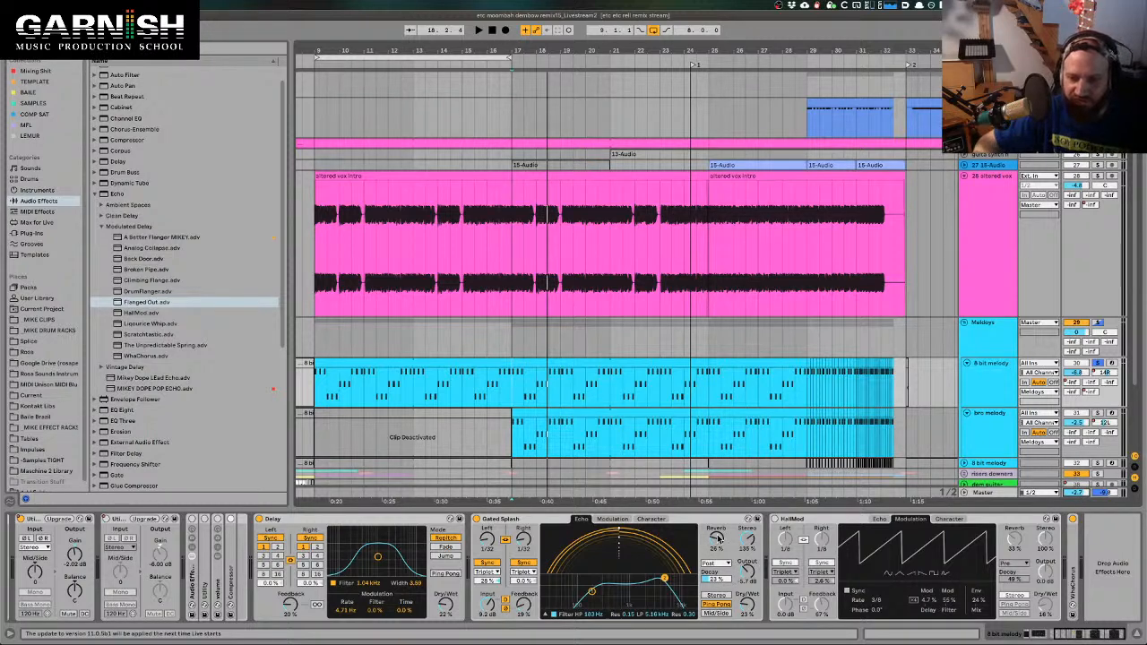
Adjust the Gated Splash echo's reverb to 23% and its decay to about 35% while auditioning the melody
{"action": "key", "text": "space"}
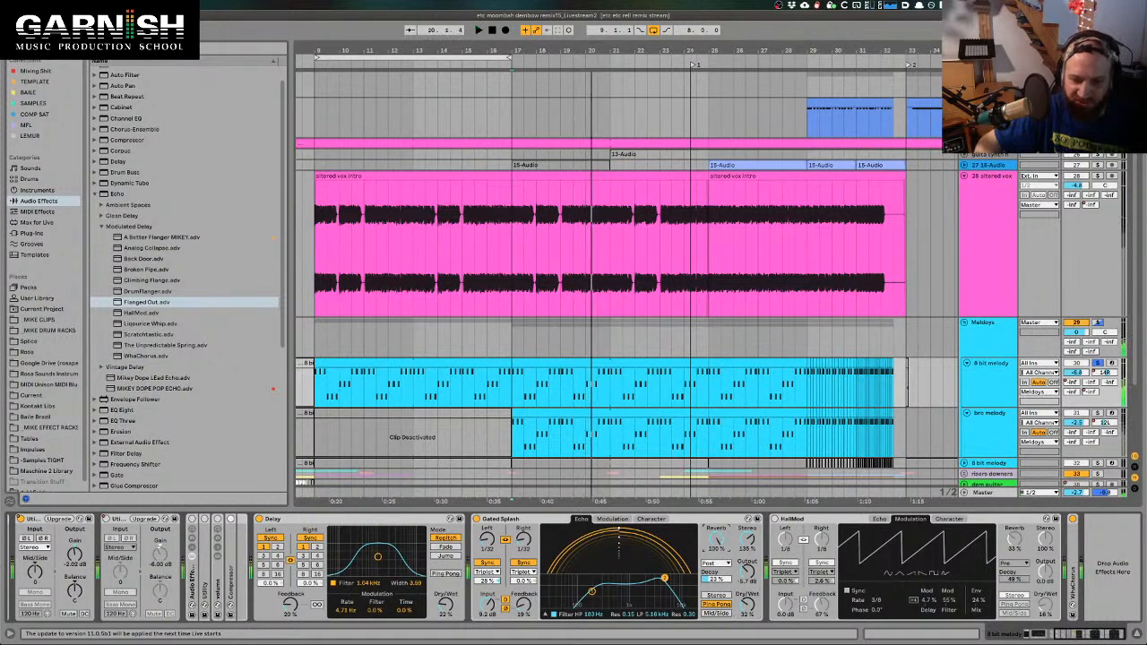
{"action": "key", "text": "space"}
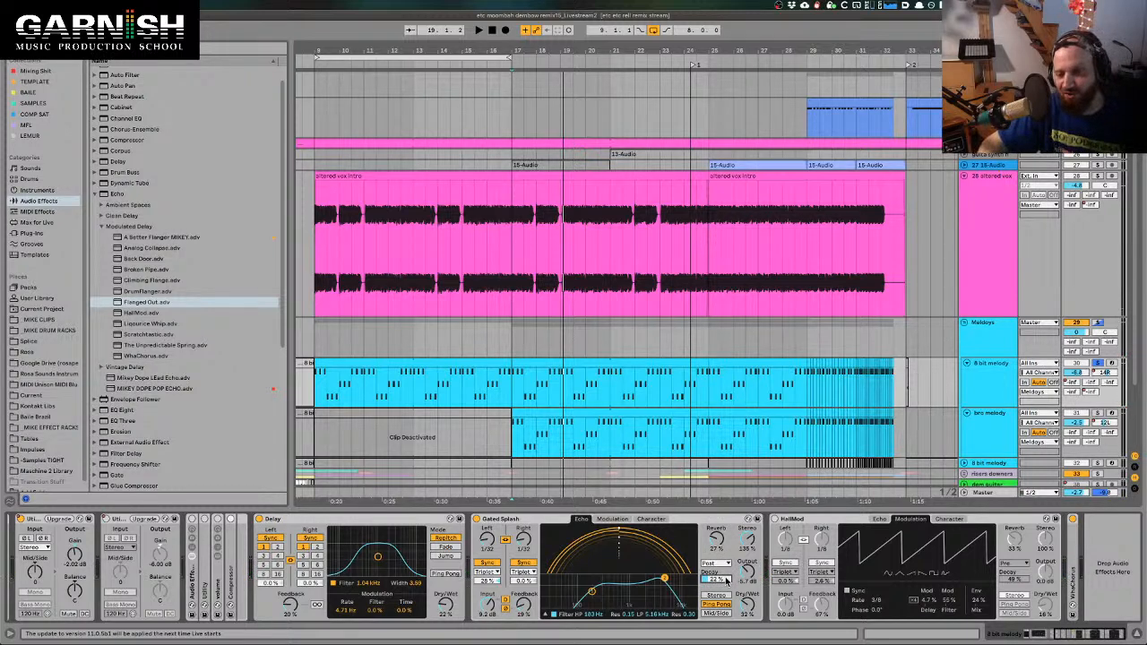
{"action": "left_click", "coordinate": [721, 579]}
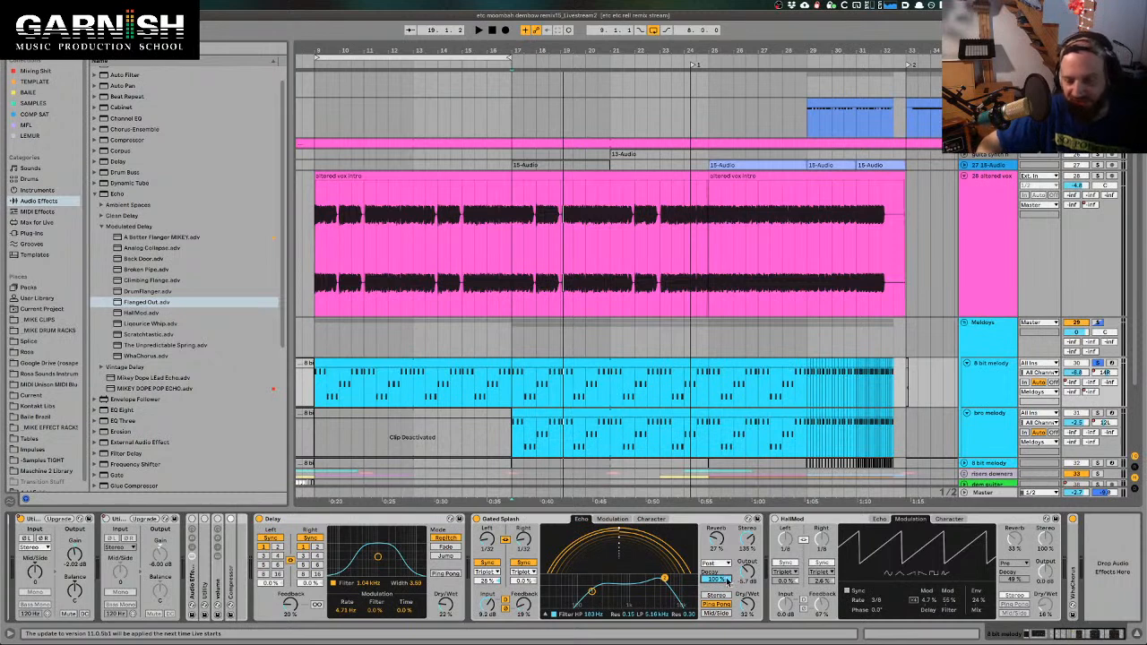
{"action": "key", "text": "space"}
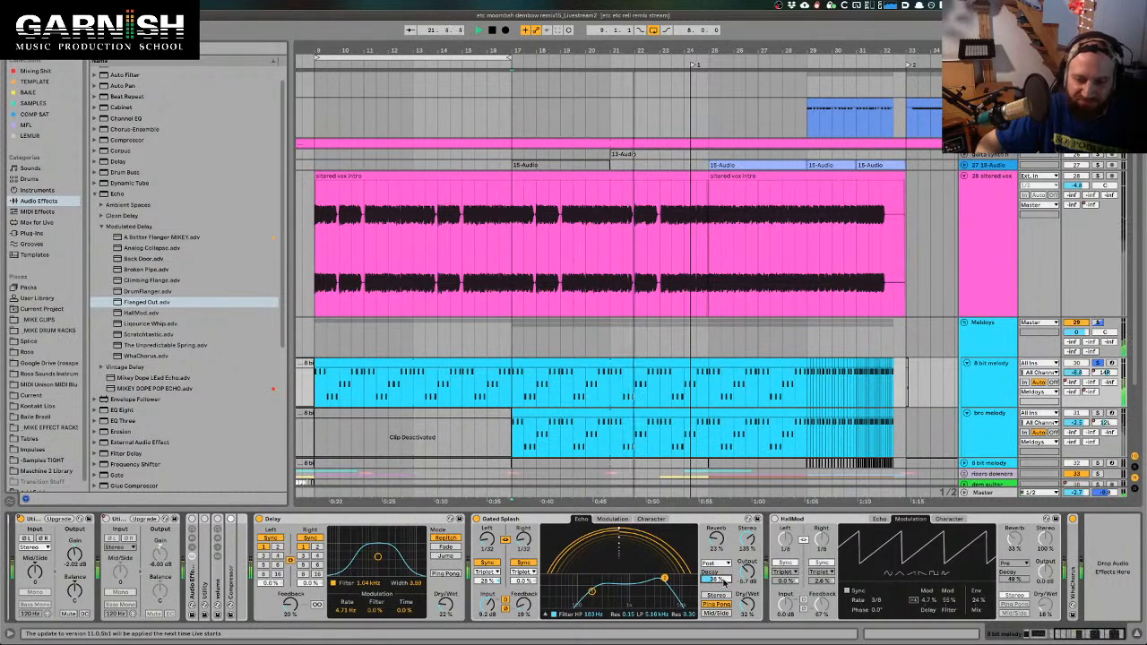
{"action": "key", "text": "space"}
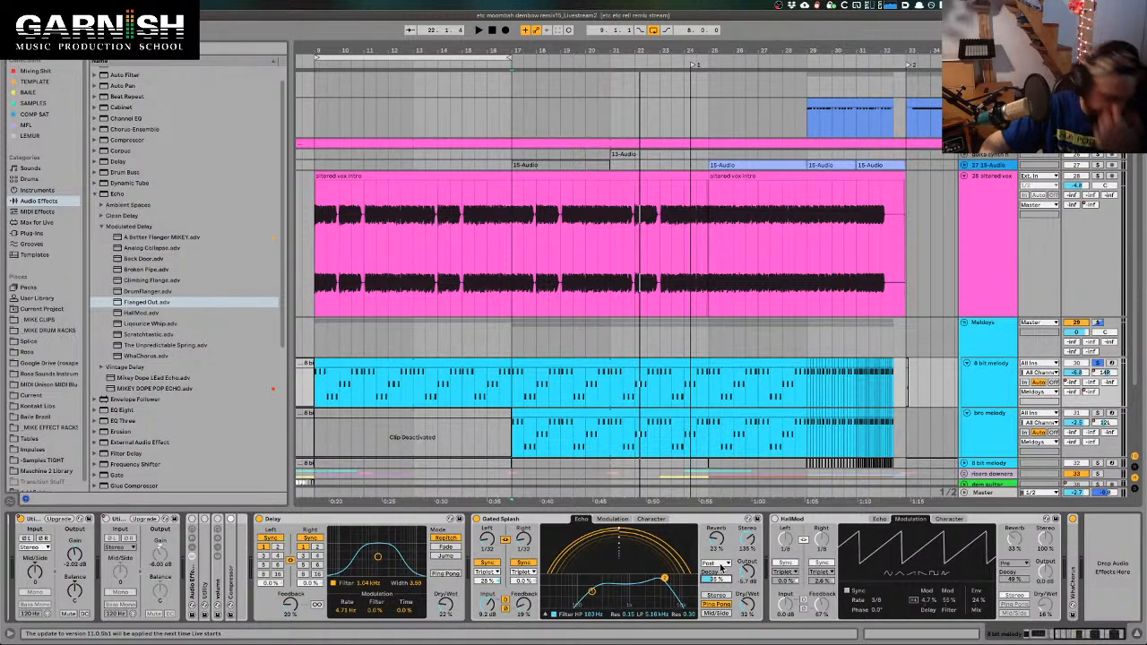
Try the Pre, Post and Feedback reverb positions in the Gated Splash echo with playback stopped, ending on Pre
{"action": "left_click", "coordinate": [719, 564]}
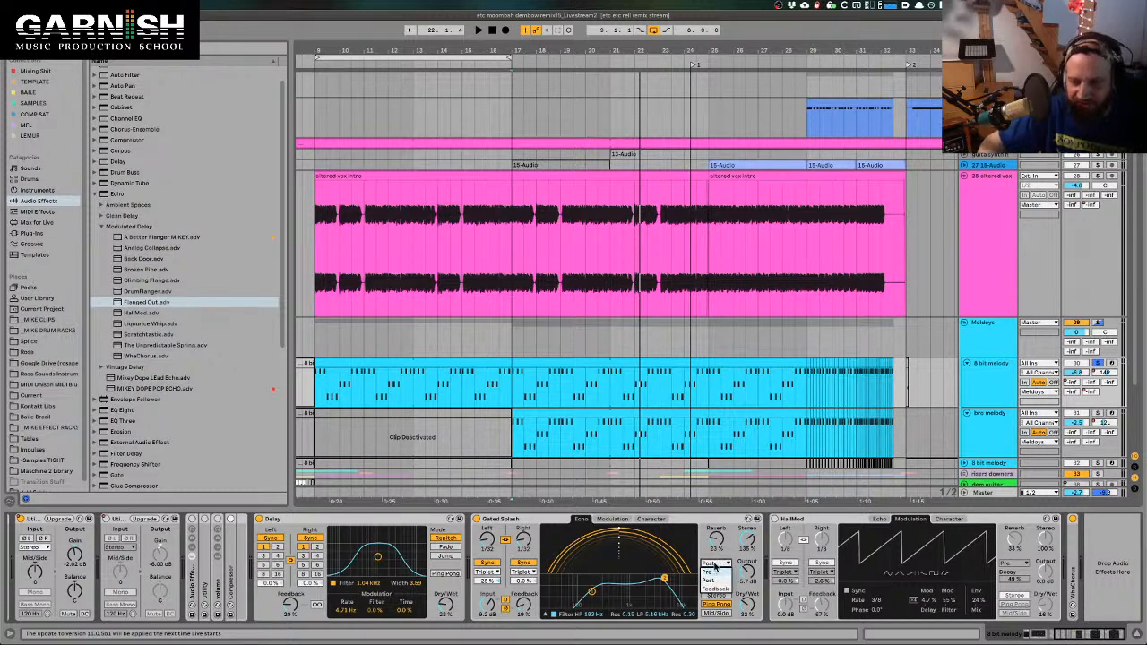
{"action": "left_click", "coordinate": [714, 567]}
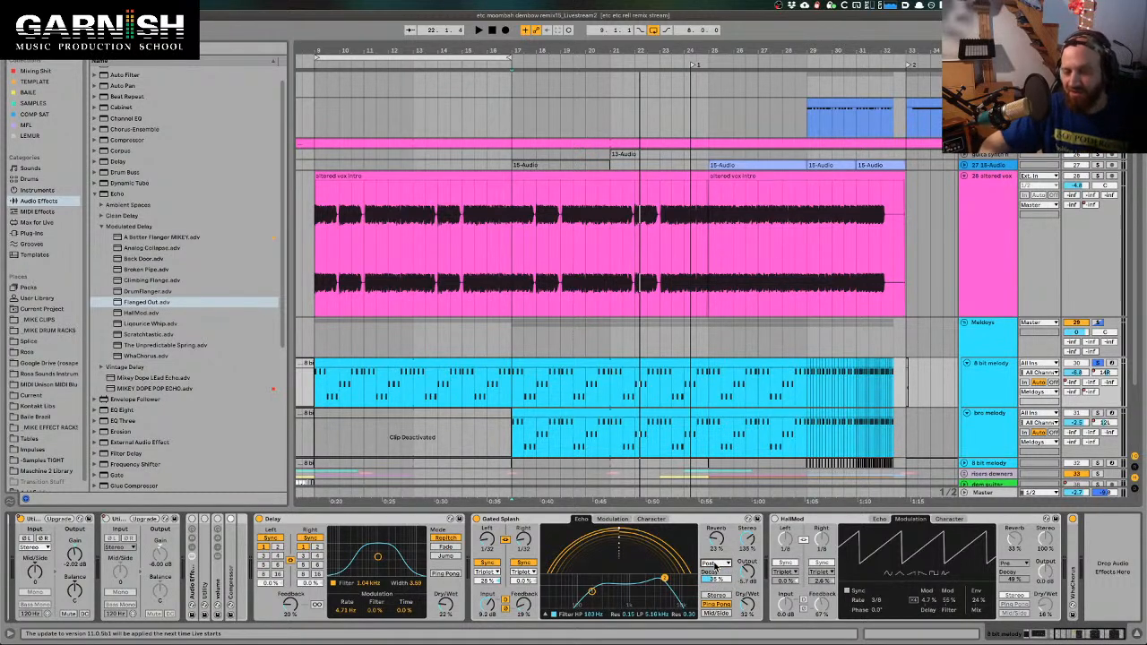
{"action": "left_click", "coordinate": [714, 564]}
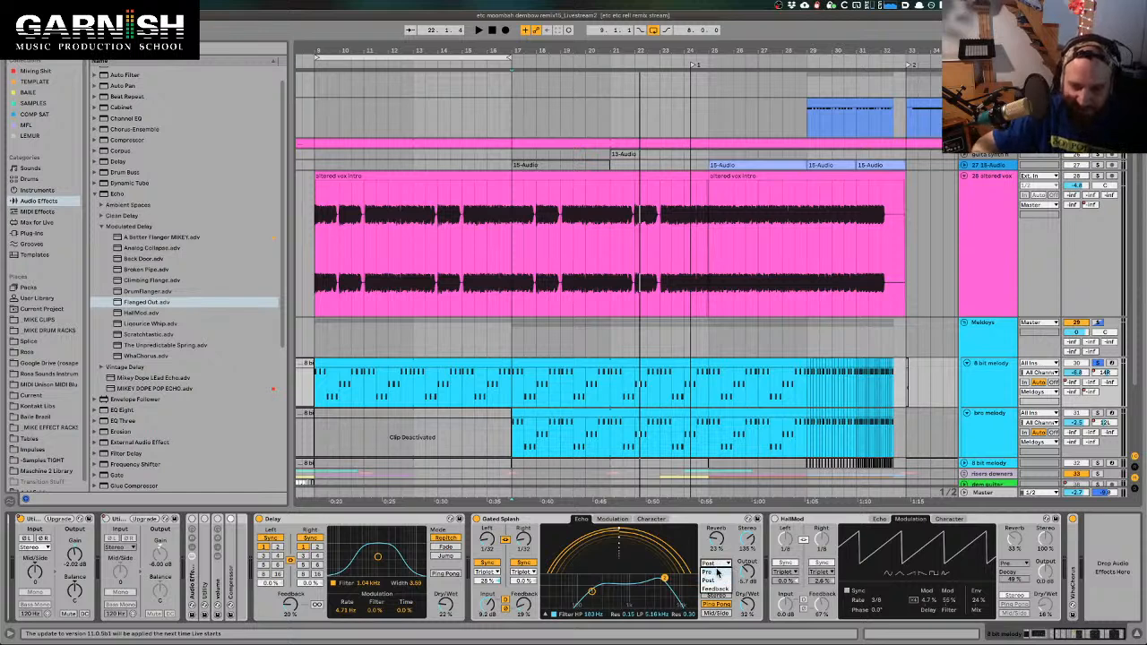
{"action": "left_click", "coordinate": [717, 580]}
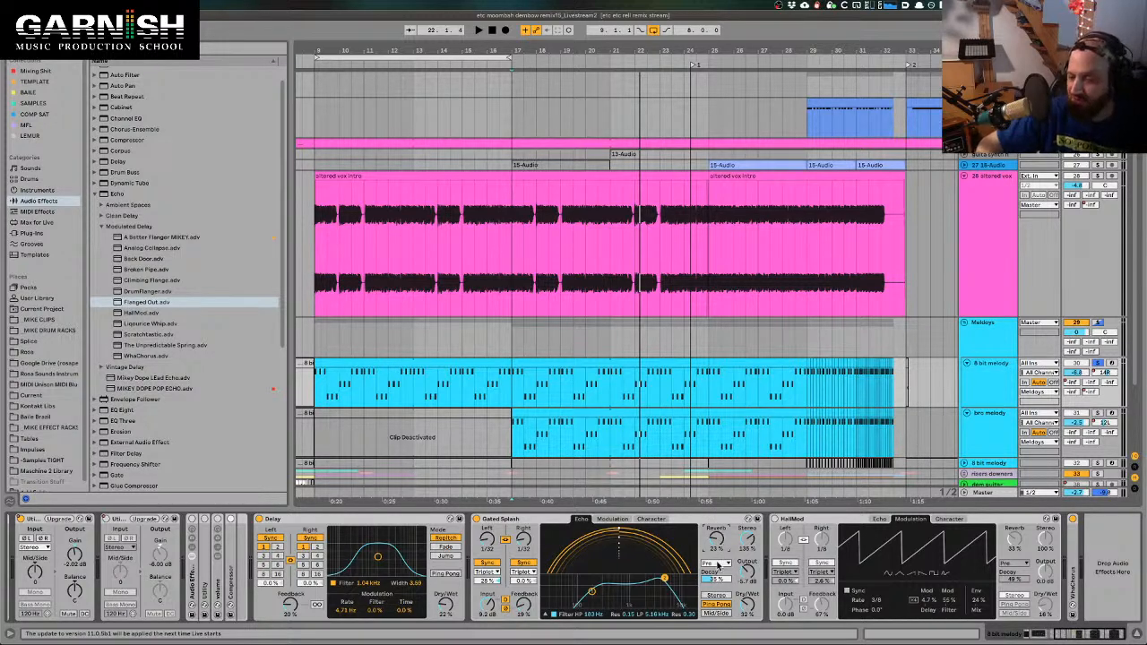
{"action": "left_click", "coordinate": [712, 563]}
{"action": "left_click", "coordinate": [711, 579]}
{"action": "left_click", "coordinate": [712, 562]}
{"action": "left_click", "coordinate": [717, 591]}
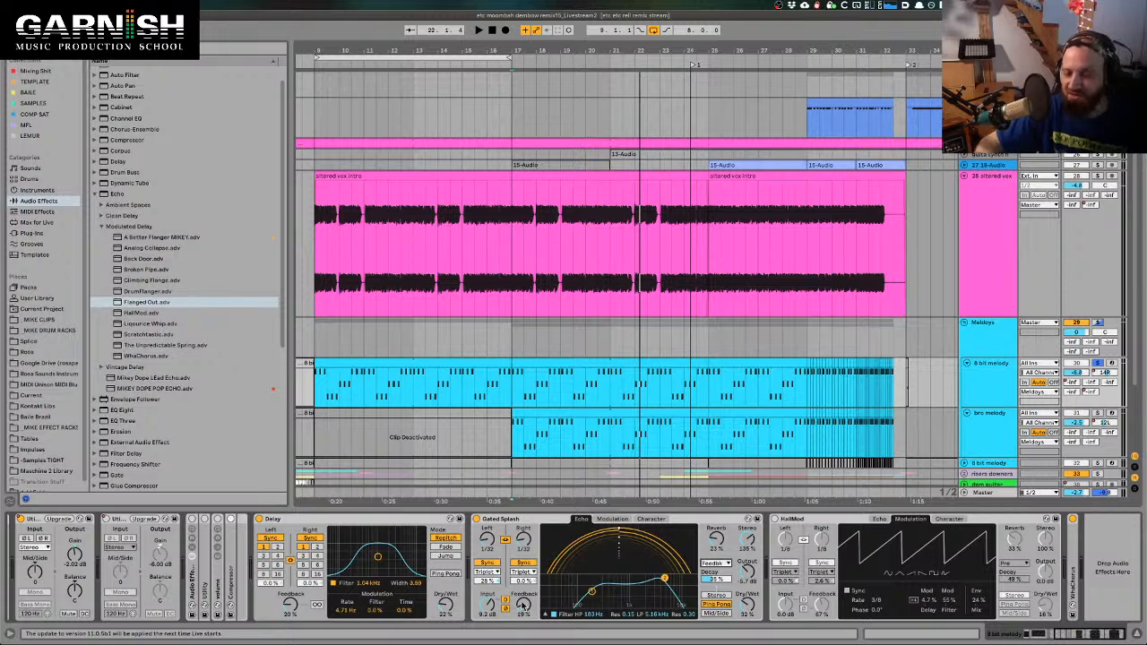
{"action": "left_click", "coordinate": [714, 563]}
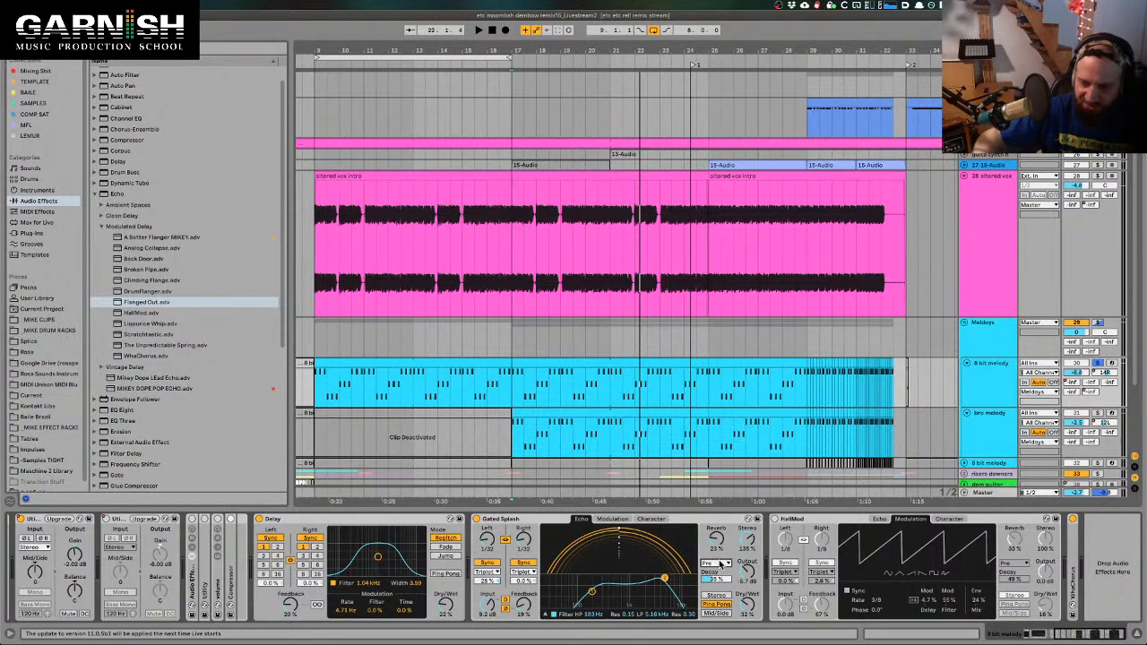
Alternate the Gated Splash reverb position between Post and Pre during playback to compare their sound
{"action": "key", "text": "space"}
{"action": "left_click", "coordinate": [721, 562]}
{"action": "left_click", "coordinate": [719, 579]}
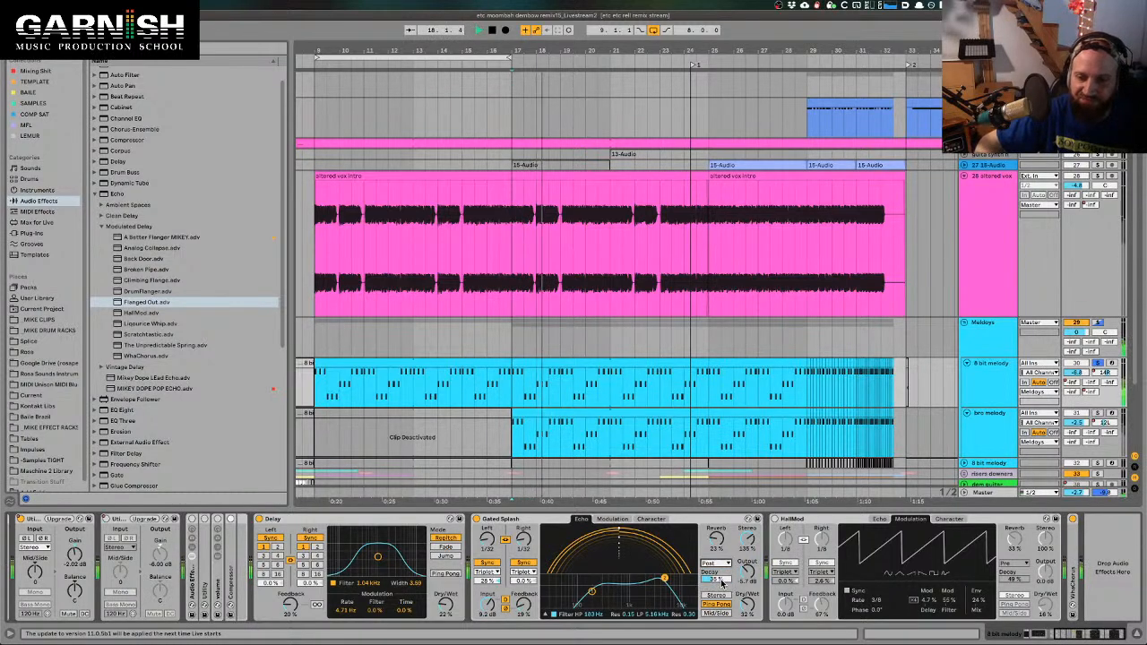
{"action": "left_click", "coordinate": [717, 565]}
{"action": "left_click", "coordinate": [717, 571]}
{"action": "left_click", "coordinate": [716, 567]}
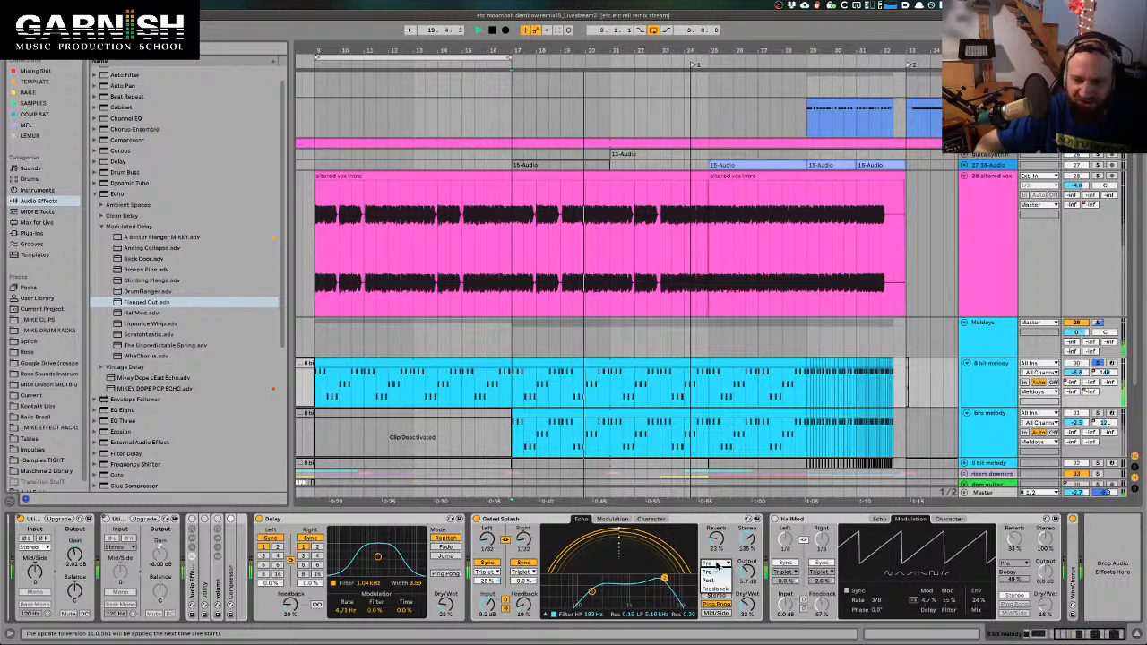
{"action": "left_click", "coordinate": [718, 580]}
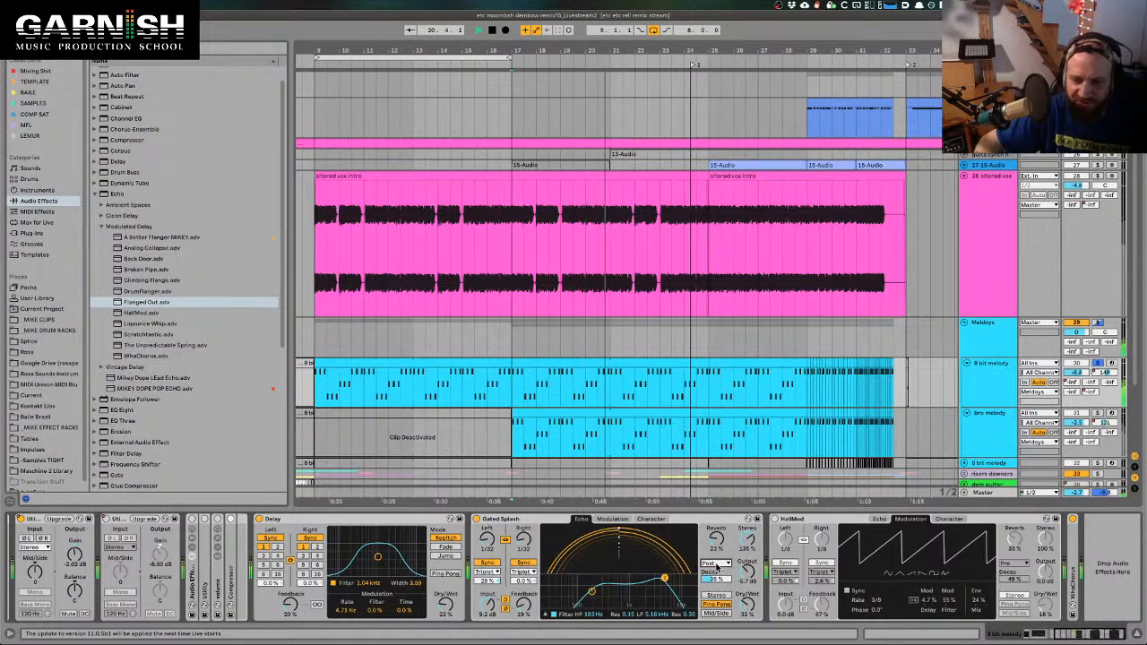
{"action": "left_click", "coordinate": [716, 567]}
{"action": "left_click", "coordinate": [719, 572]}
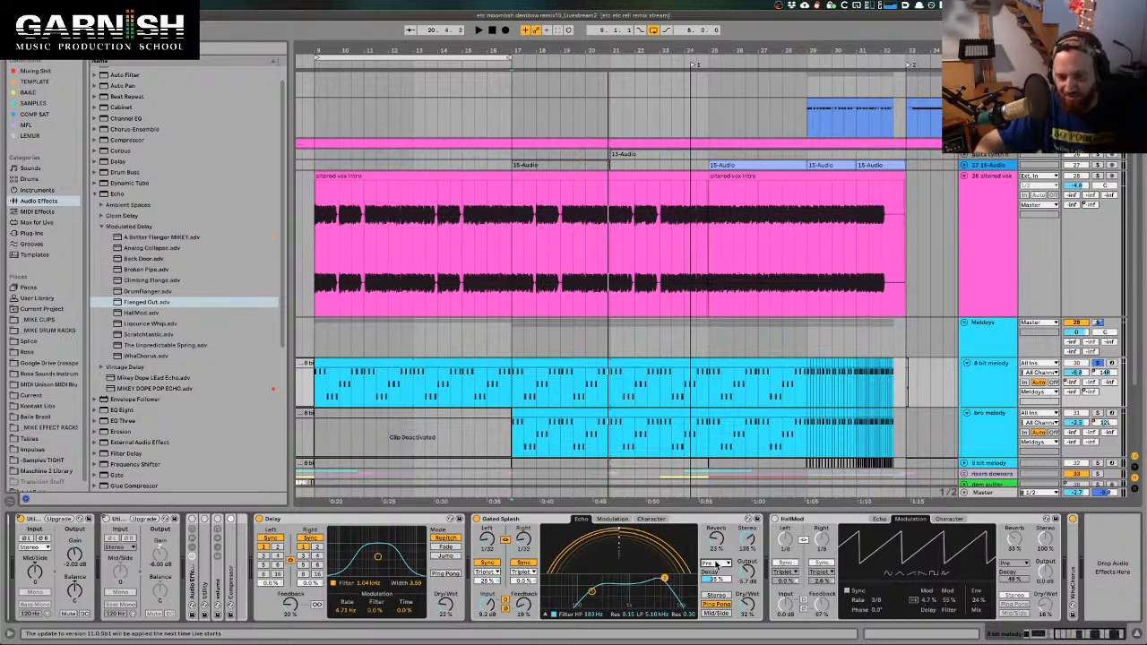
Set the Gated Splash reverb position to Post and briefly audition the melody
{"action": "left_click", "coordinate": [716, 564]}
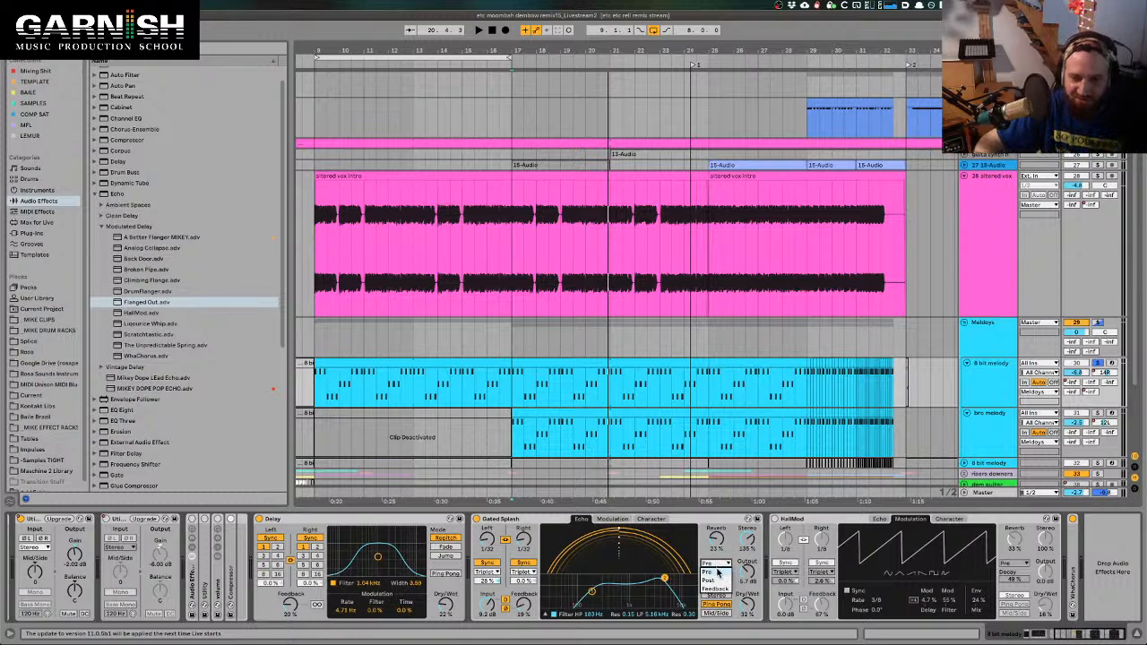
{"action": "left_click", "coordinate": [717, 580]}
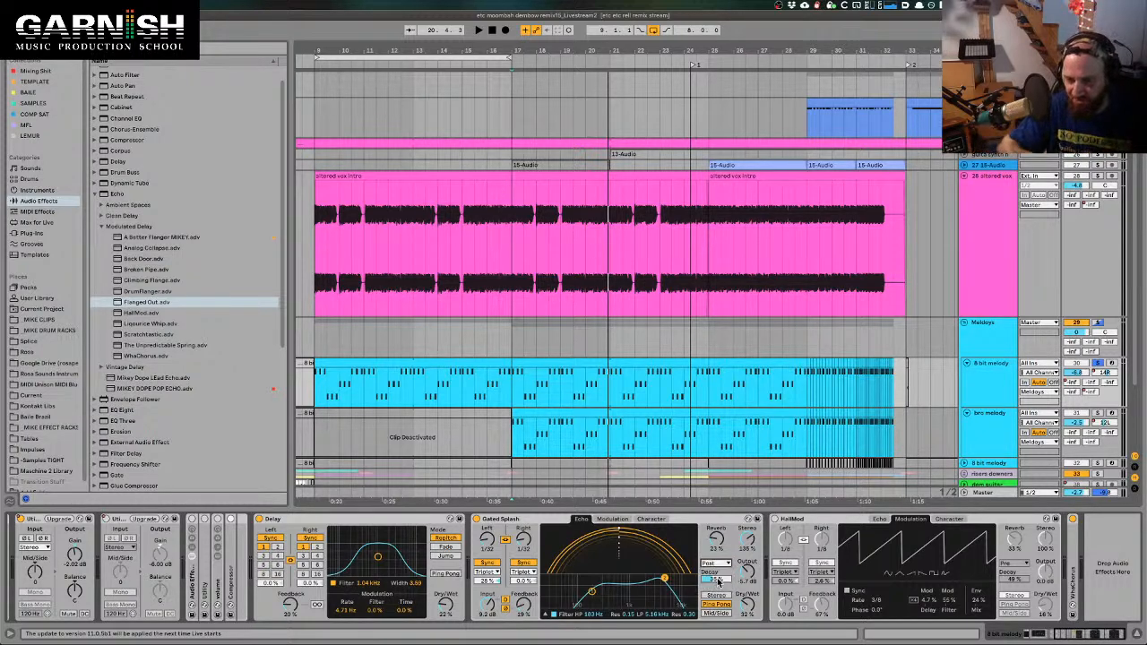
{"action": "key", "text": "space"}
{"action": "key", "text": "space"}
Place the Gated Splash reverb in the Feedback position and raise its decay to 67% while auditioning
{"action": "left_click", "coordinate": [716, 565]}
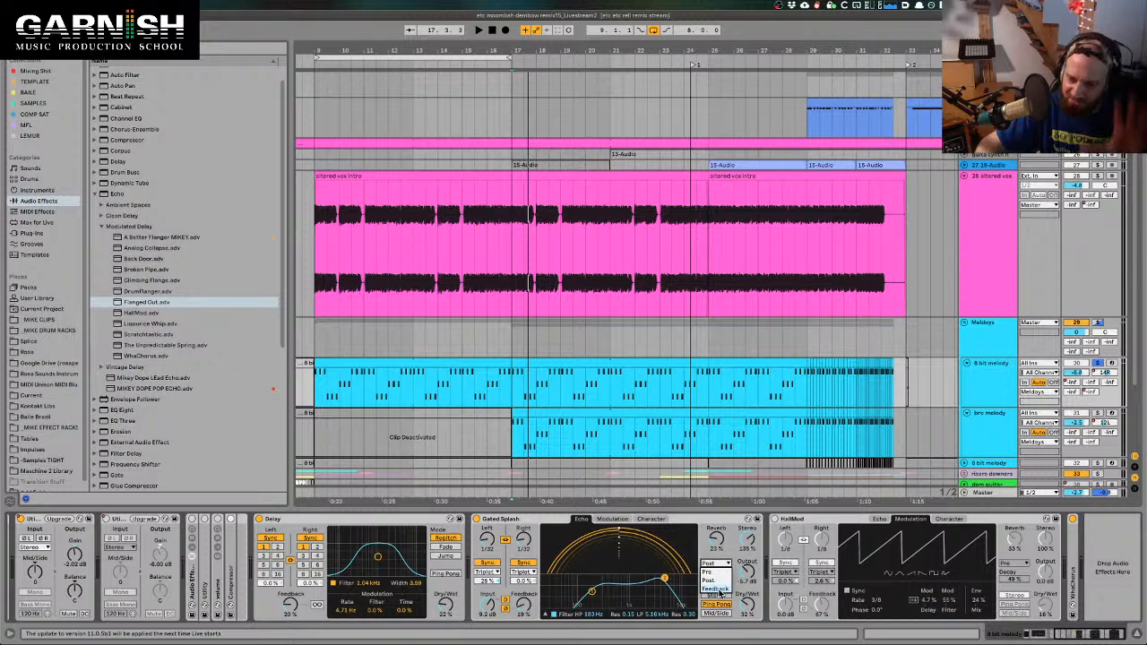
{"action": "left_click", "coordinate": [718, 590]}
{"action": "key", "text": "space"}
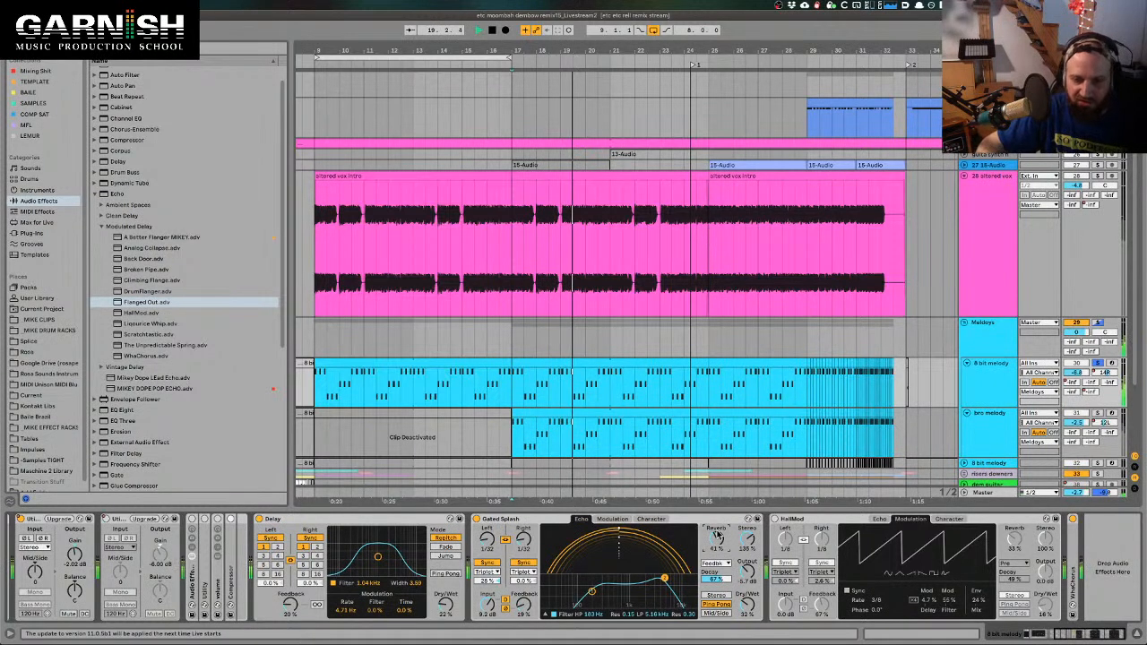
{"action": "key", "text": "space"}
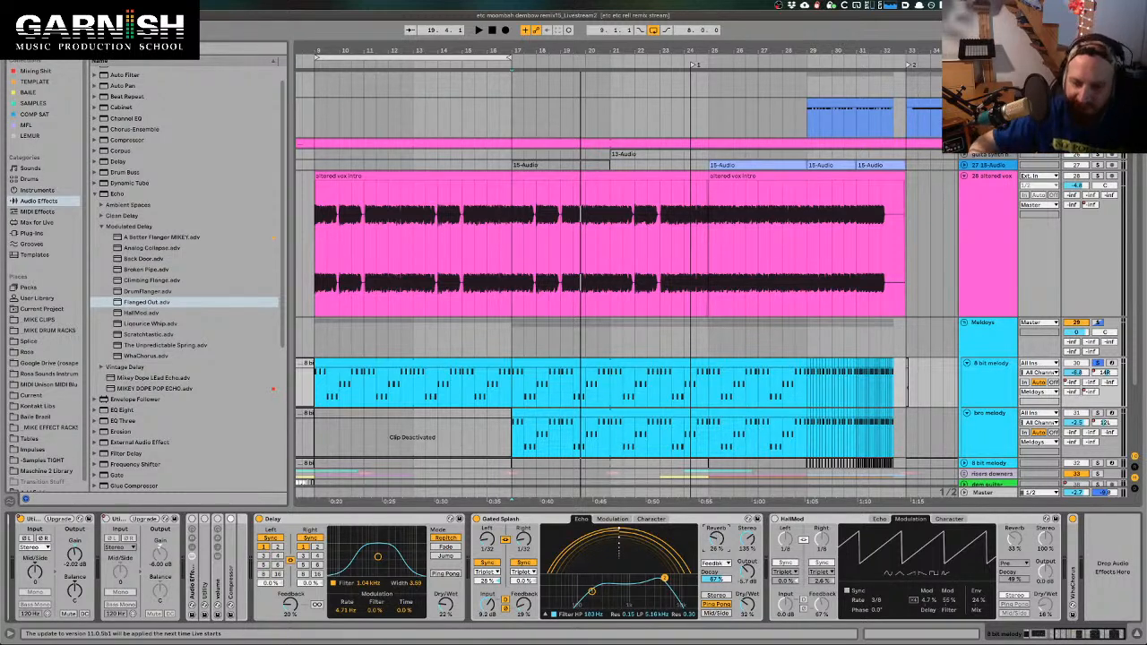
Return the Gated Splash reverb to Post at 21% and set the echo's stereo width to 100%, auditioning the melody
{"action": "left_click", "coordinate": [720, 563]}
{"action": "left_click", "coordinate": [721, 581]}
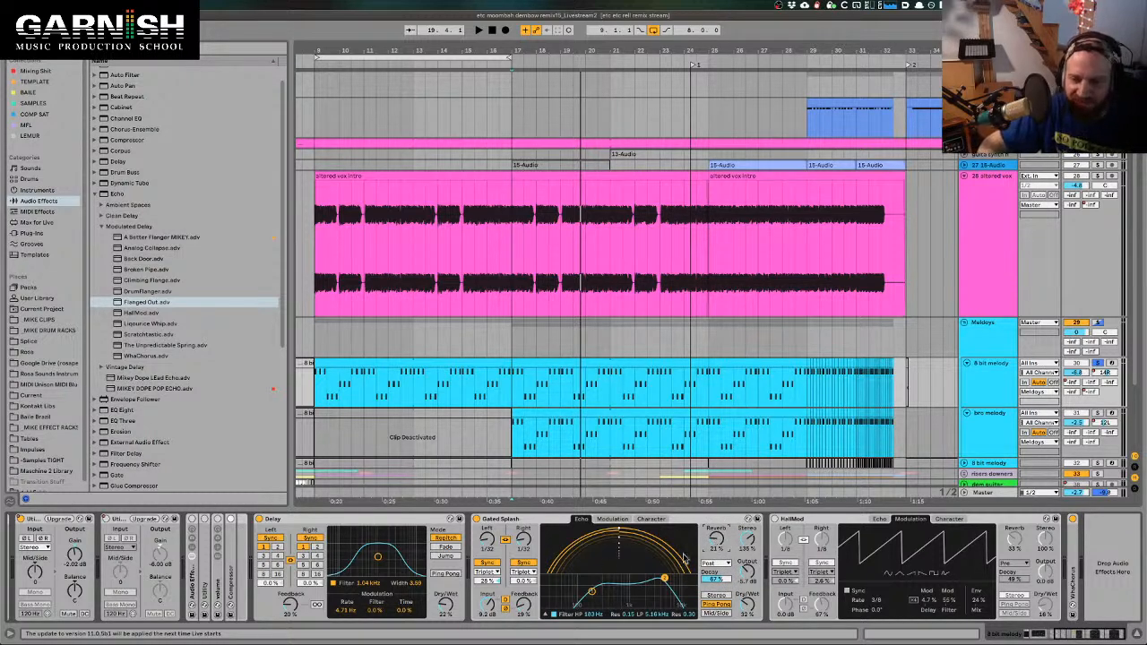
{"action": "key", "text": "space"}
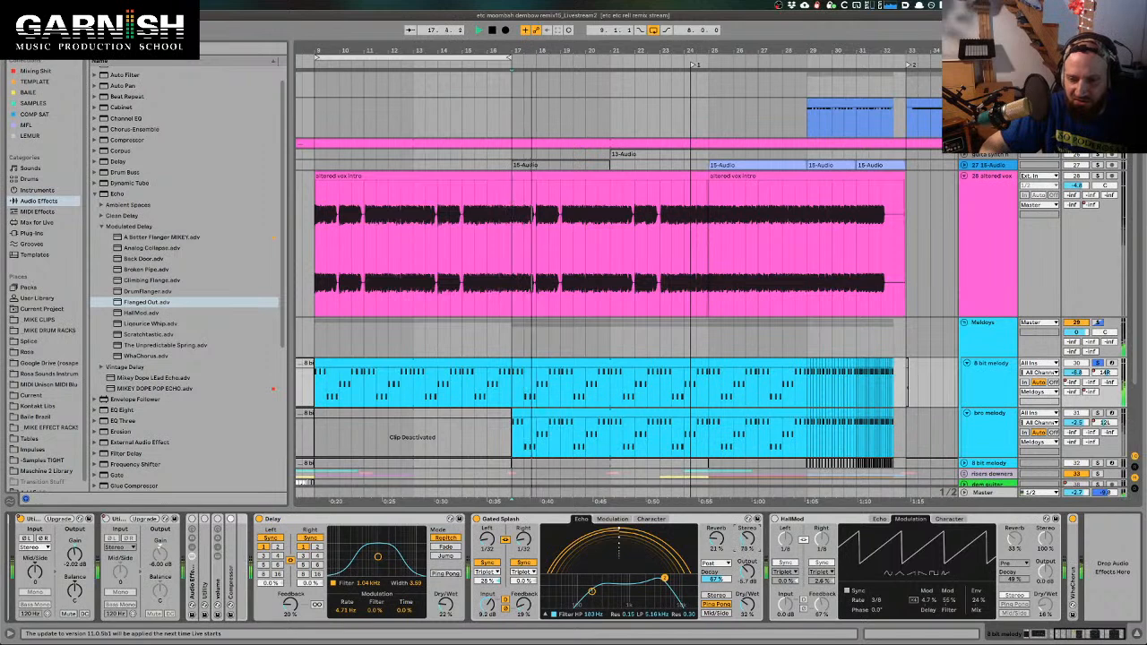
{"action": "key", "text": "space"}
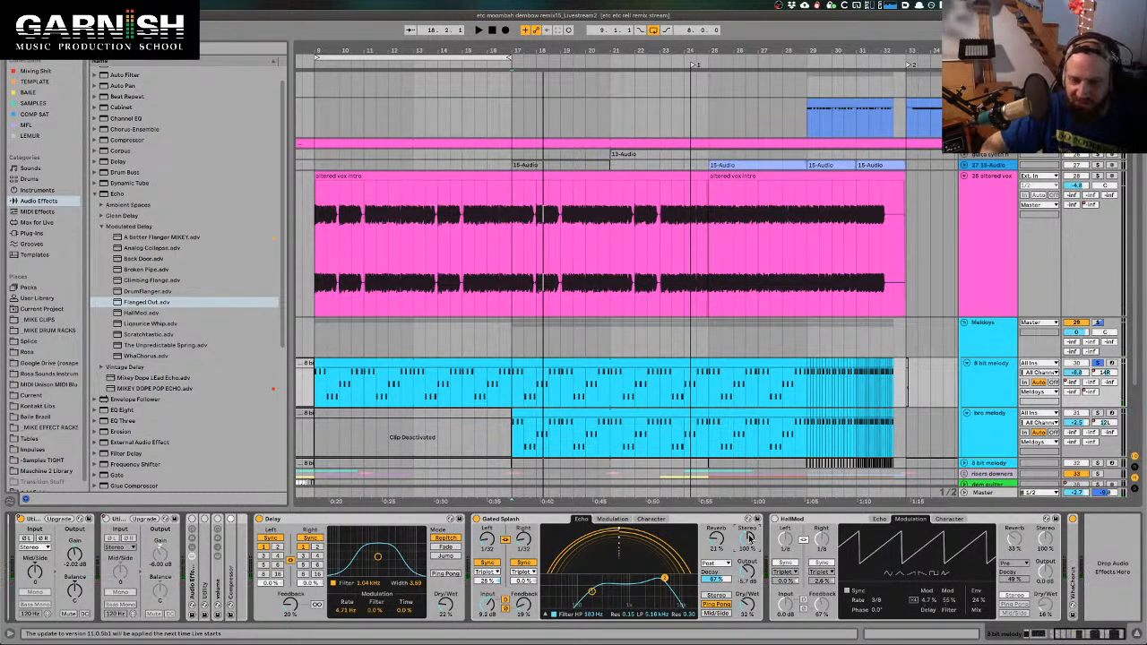
Take a quick look at the Gated Splash echo's modulation page, ending on its main Echo page
{"action": "left_click", "coordinate": [610, 519]}
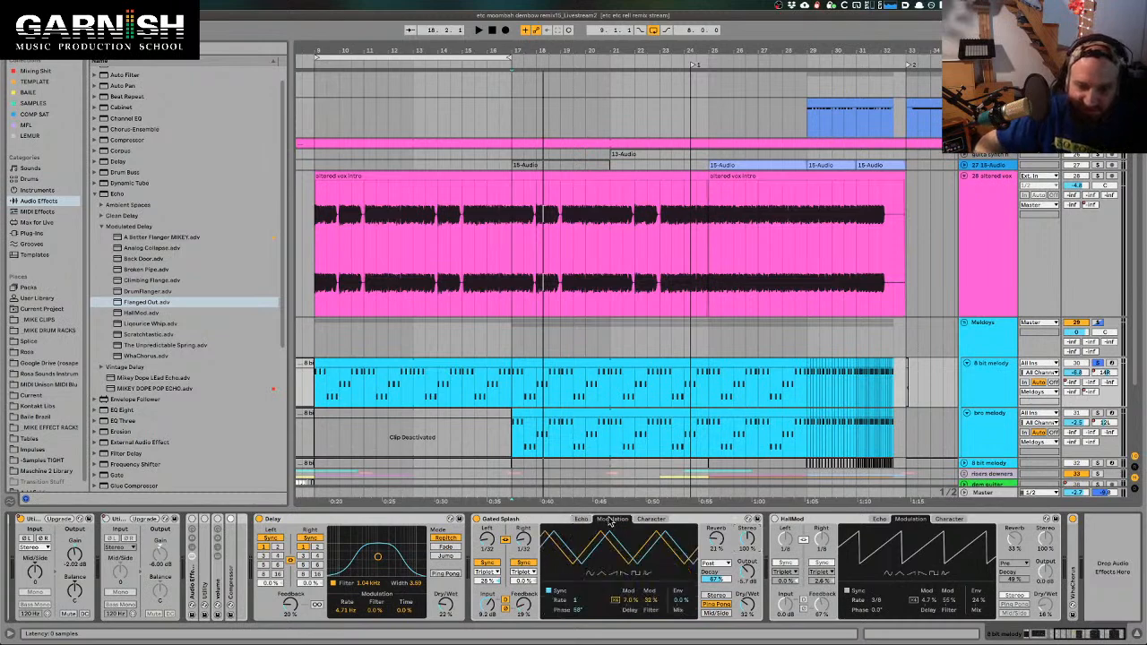
{"action": "left_click", "coordinate": [581, 520]}
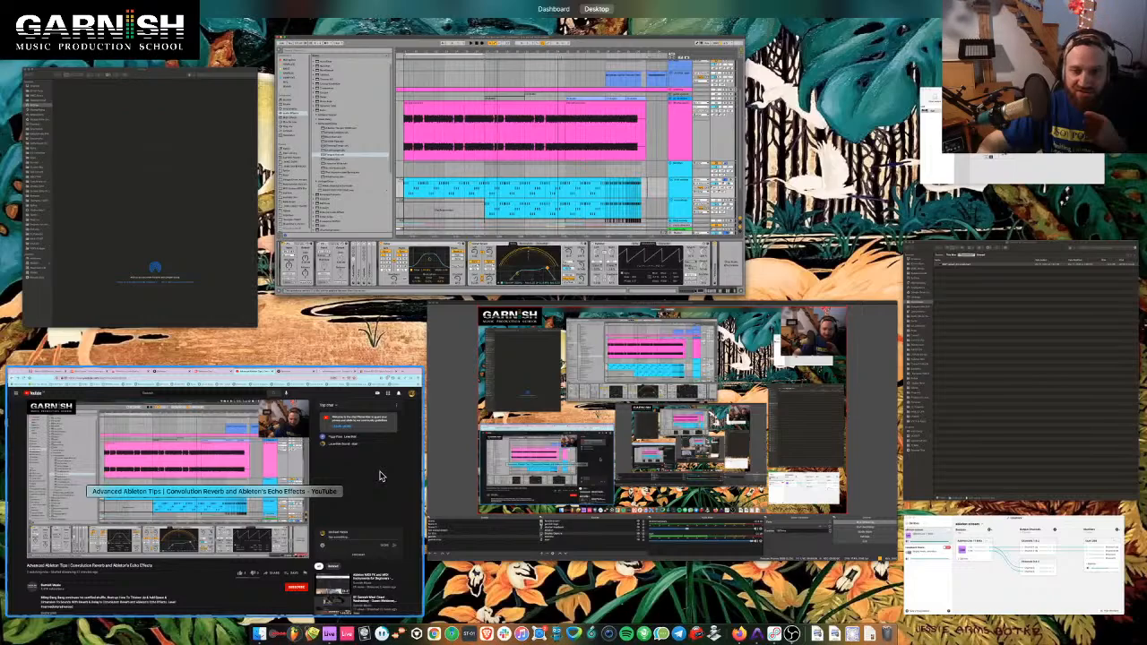
Switch to the browser to check the Restream live chat for viewer messages, and return to Ableton Live
{"action": "left_click", "coordinate": [382, 475]}
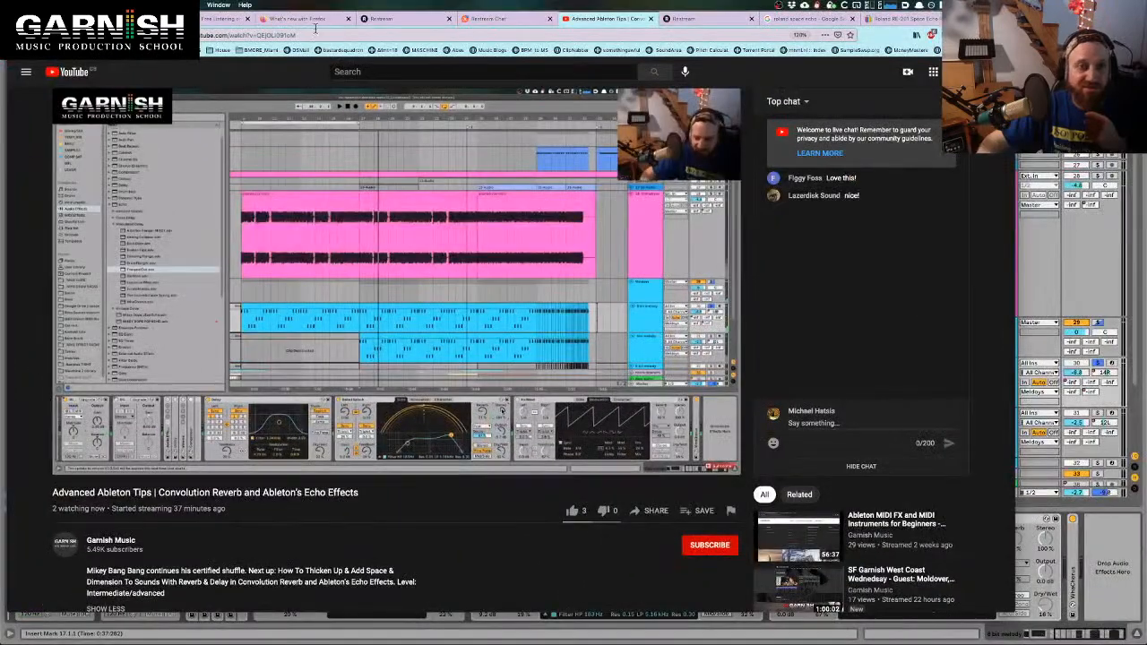
{"action": "left_click", "coordinate": [484, 18]}
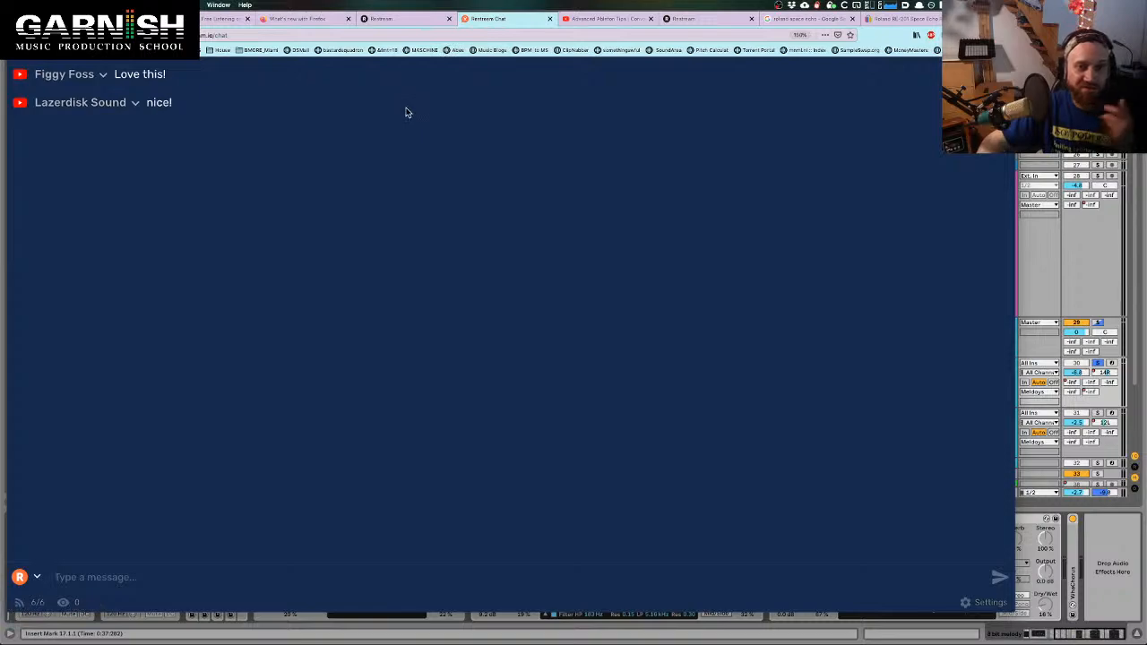
{"action": "key", "text": "ctrl+Up"}
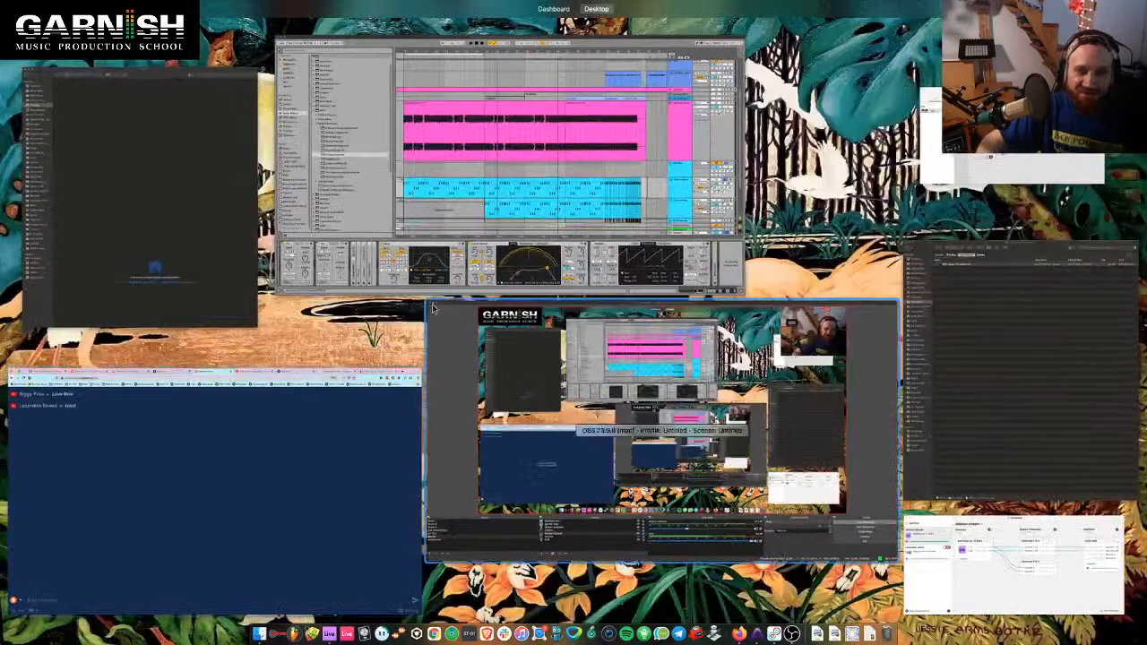
{"action": "left_click", "coordinate": [585, 223]}
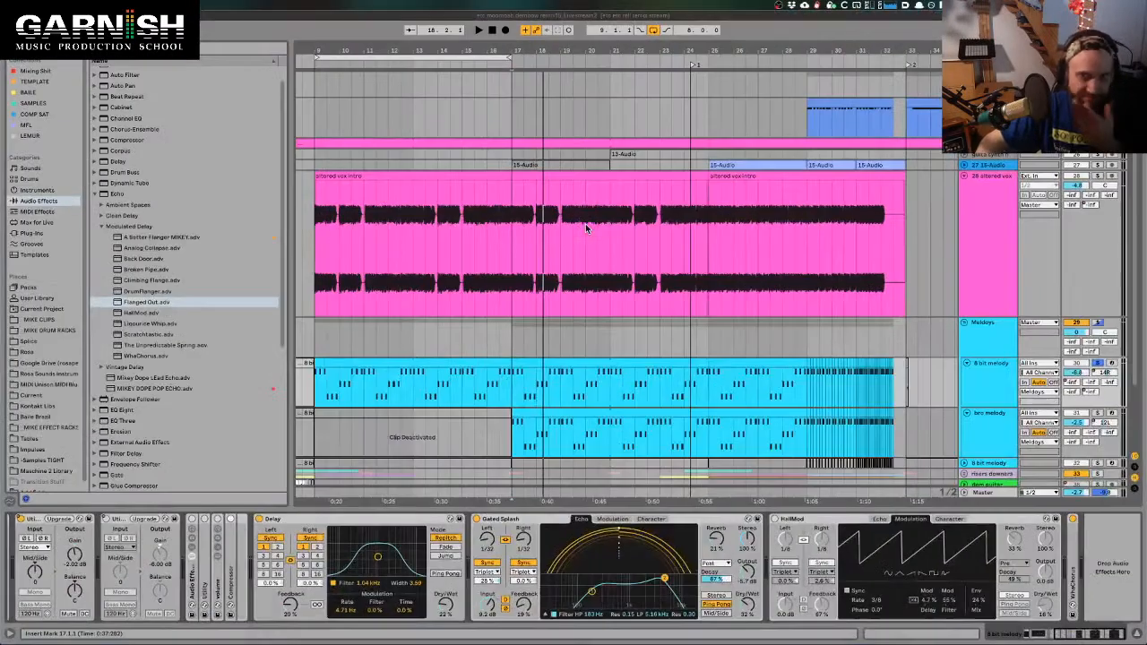
Show the Gated Splash modulation settings and turn off the Delay device, auditioning the melody without it
{"action": "scroll", "coordinate": [510, 384], "scroll_direction": "down", "scroll_amount": 2}
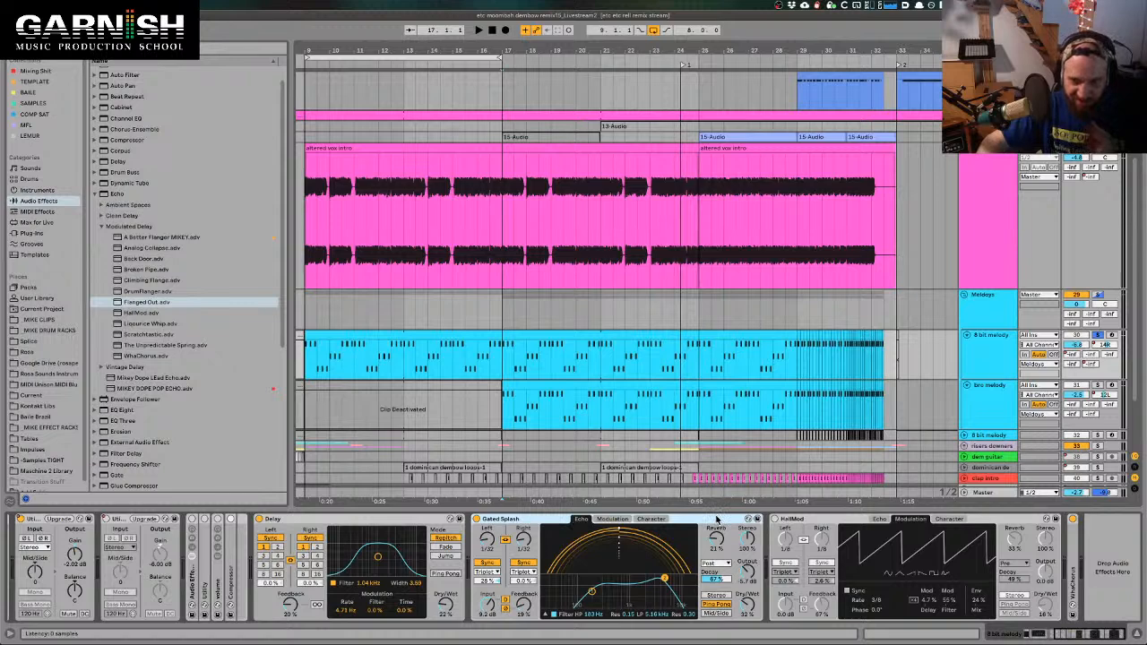
{"action": "left_click", "coordinate": [606, 521]}
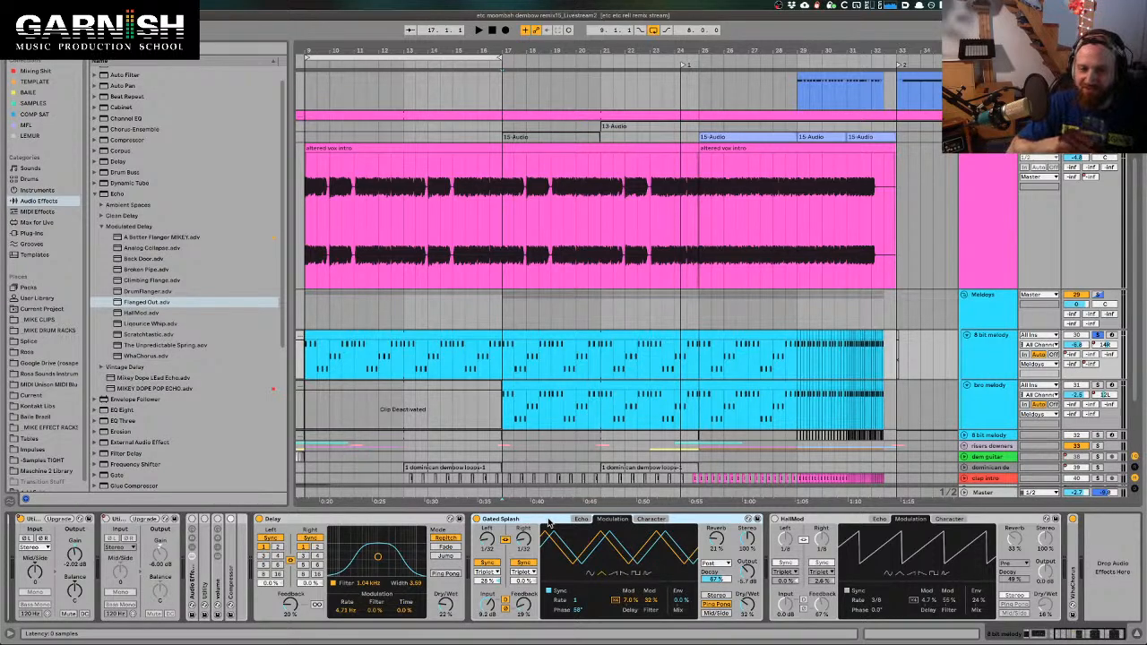
{"action": "left_click", "coordinate": [260, 519]}
{"action": "left_click", "coordinate": [285, 522]}
{"action": "key", "text": "space"}
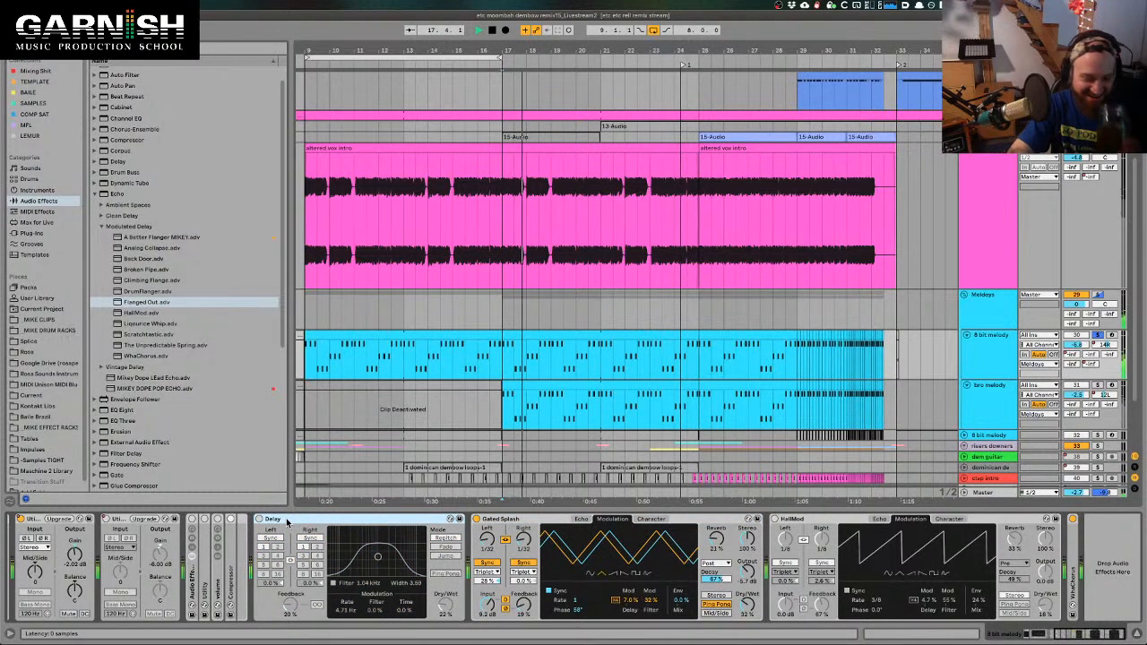
{"action": "key", "text": "space"}
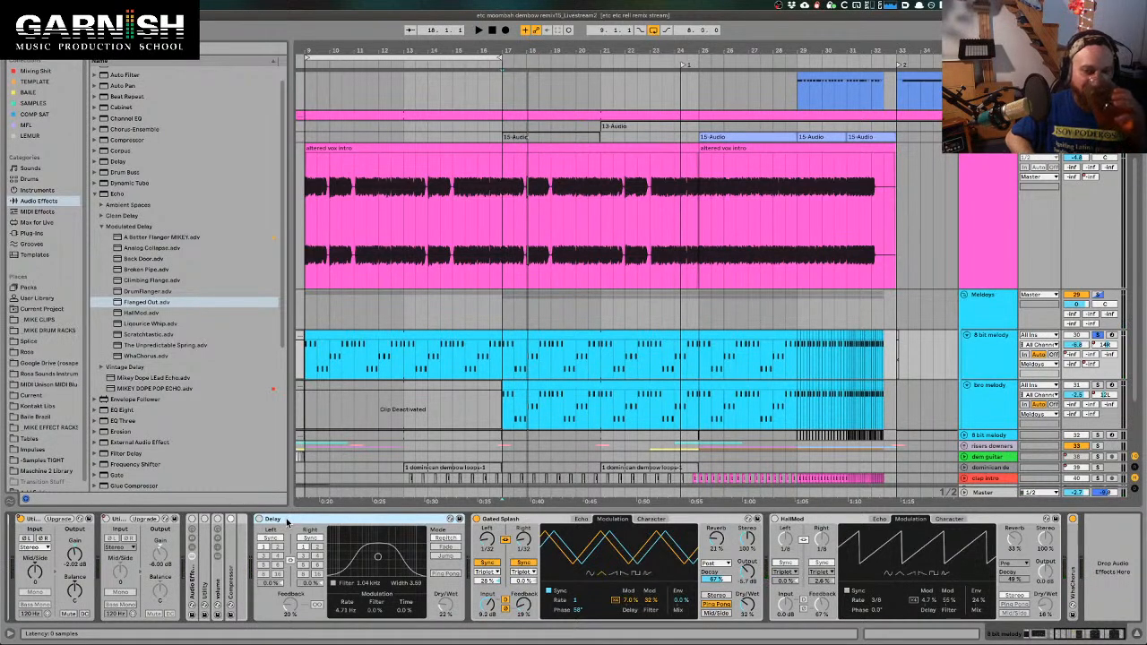
{"action": "key", "text": "space"}
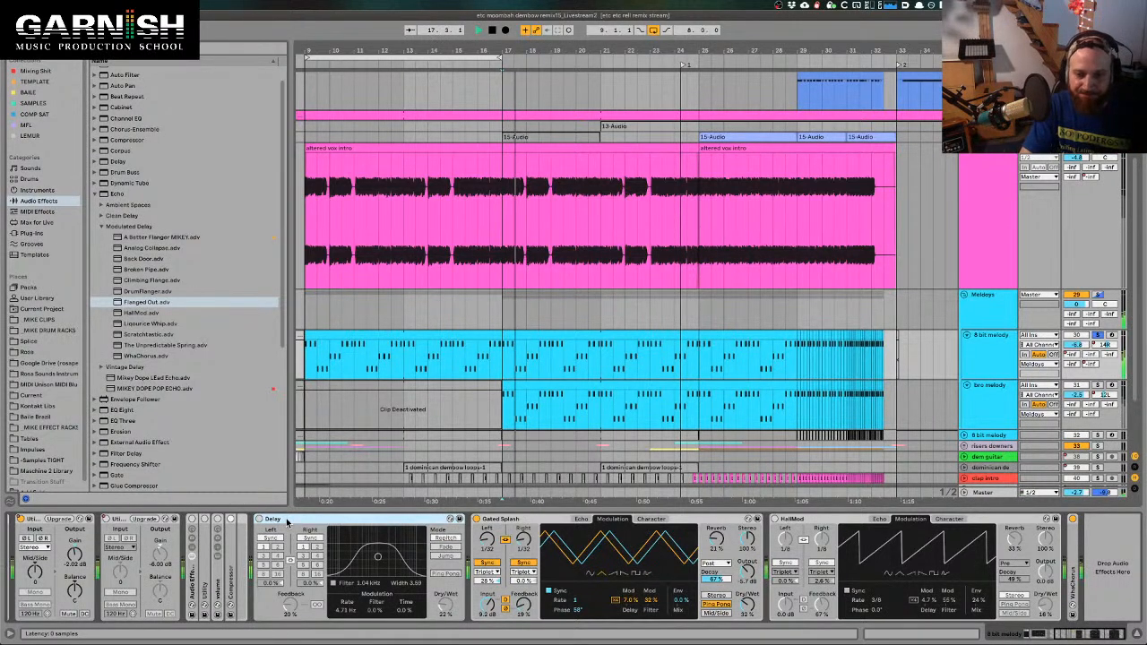
{"action": "key", "text": "space"}
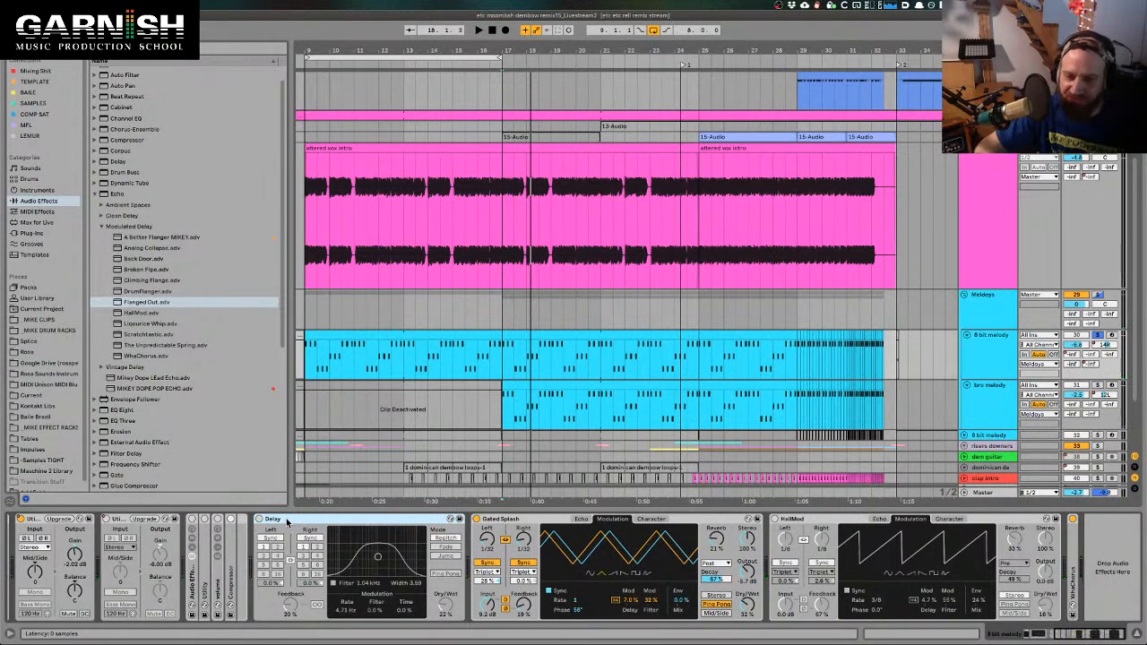
Audition the melody through the Gated Splash echo and switch its modulation Sync off and back on
{"action": "left_click", "coordinate": [750, 541]}
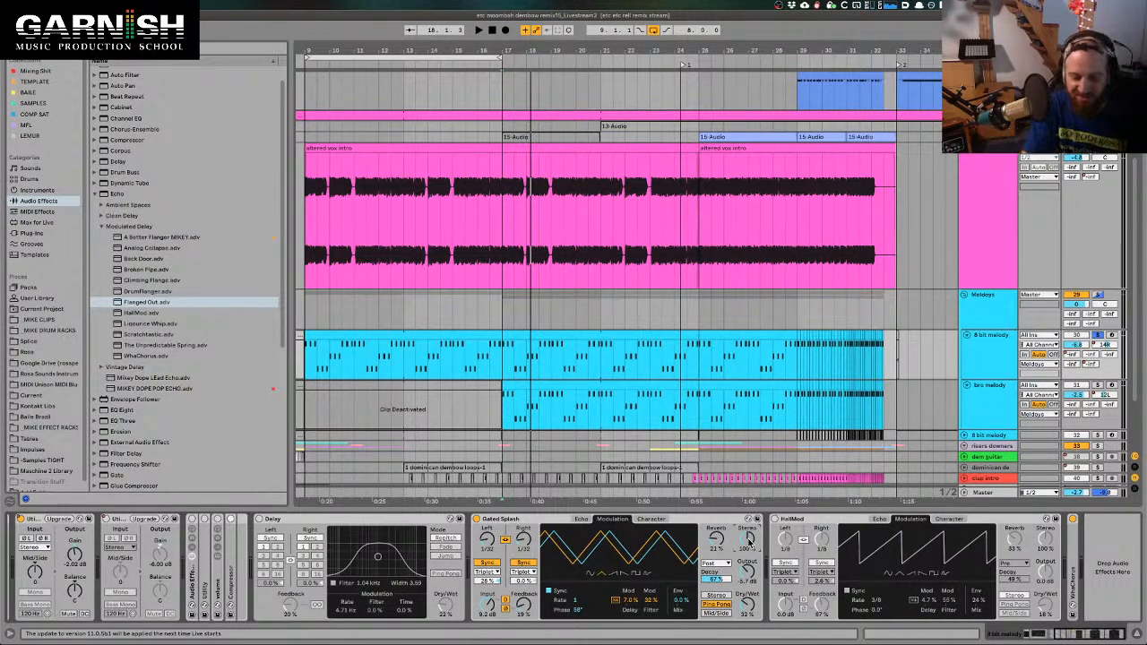
{"action": "key", "text": "space"}
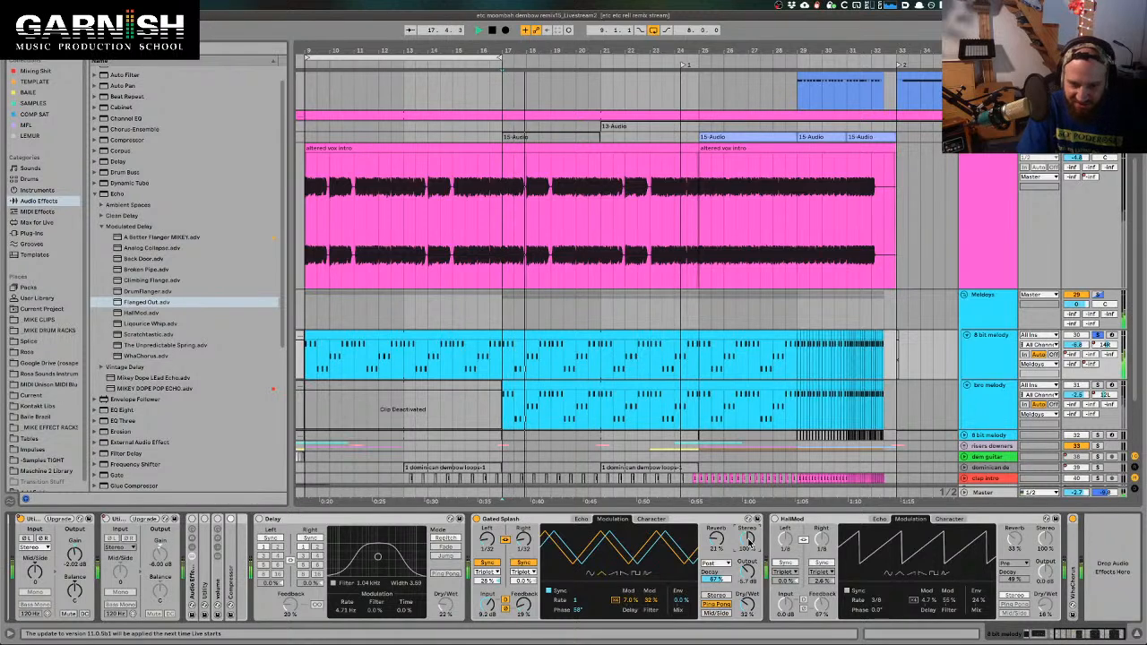
{"action": "key", "text": "space"}
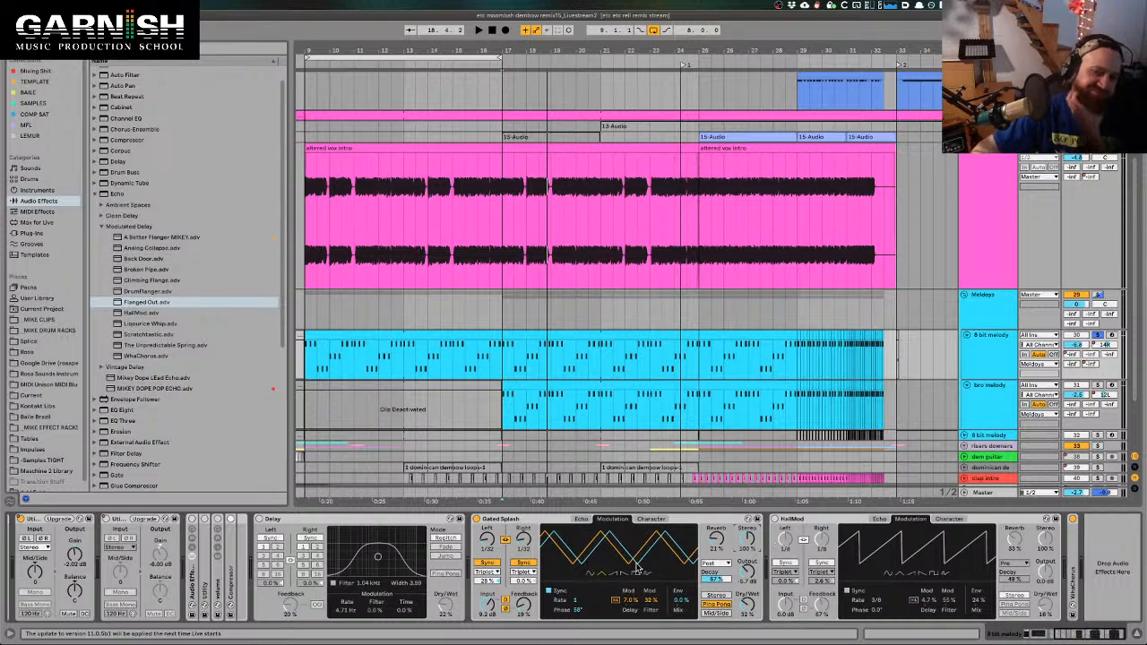
{"action": "left_click", "coordinate": [549, 592]}
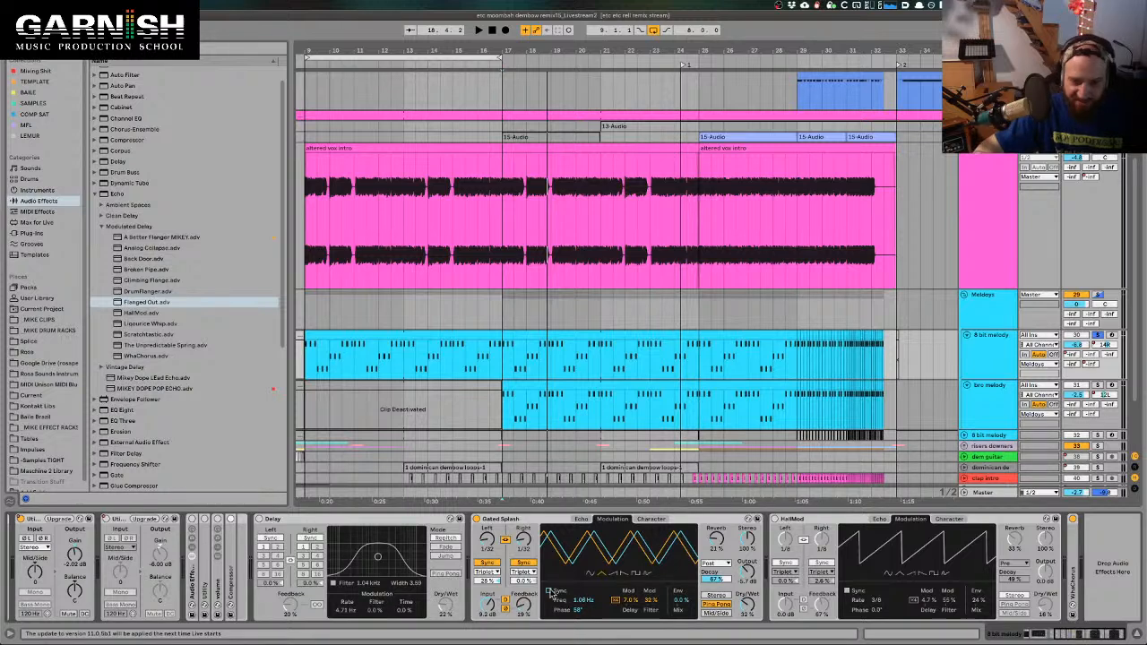
{"action": "left_click", "coordinate": [549, 591]}
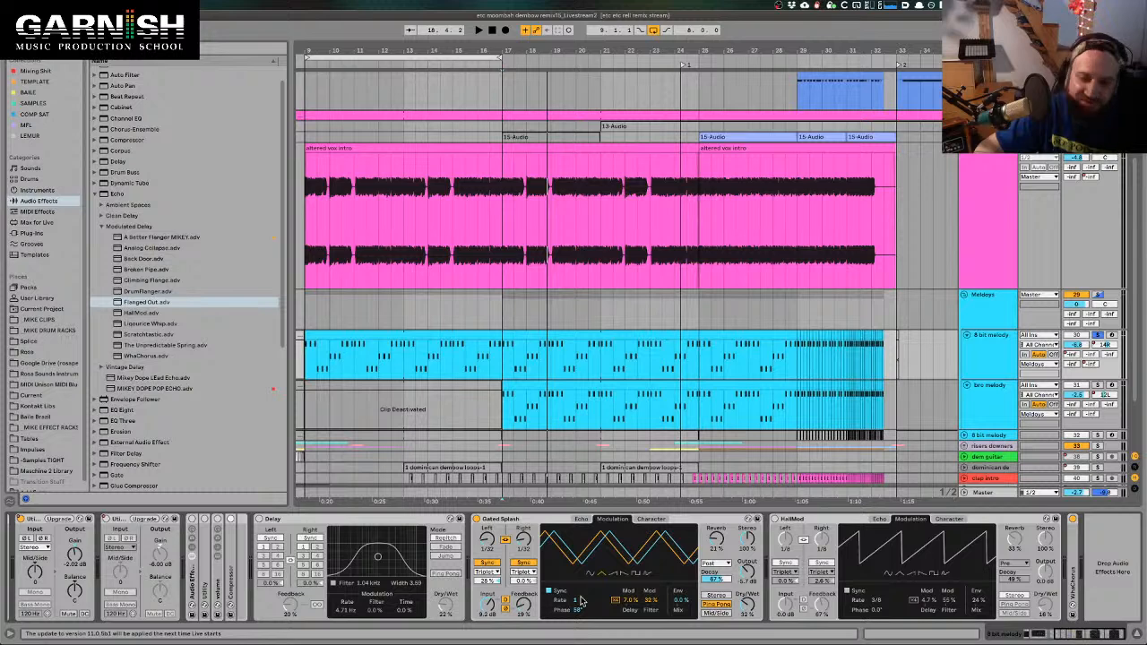
Set Gated Splash's filter and delay modulation amounts to 0% while auditioning the melody, and show its Character settings
{"action": "key", "text": "space"}
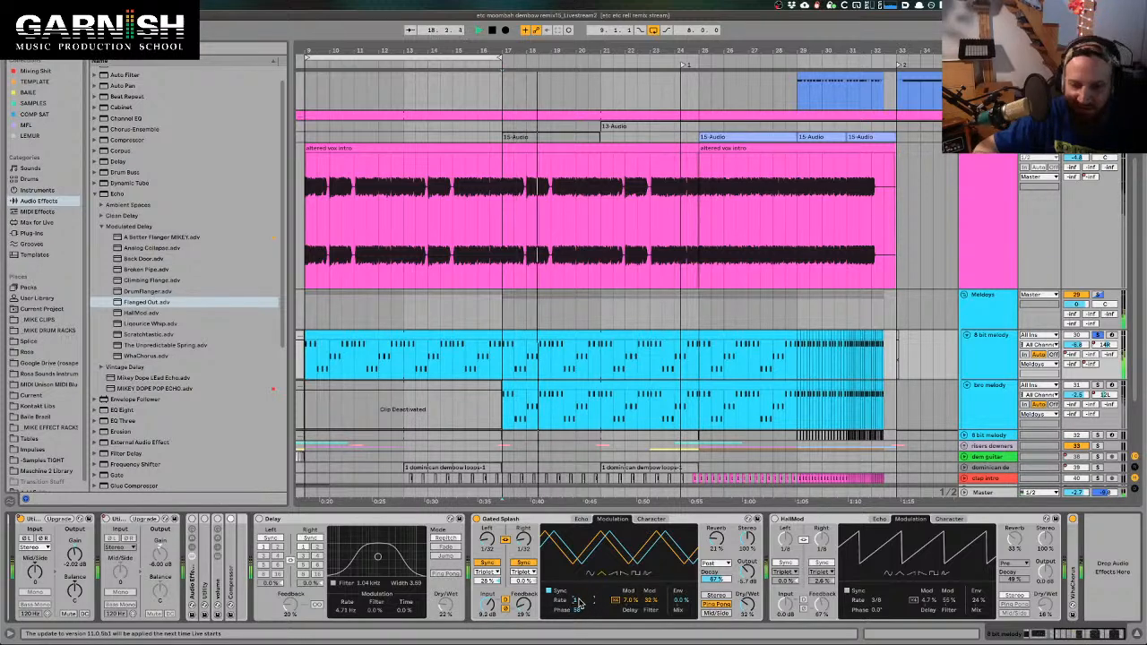
{"action": "key", "text": "space"}
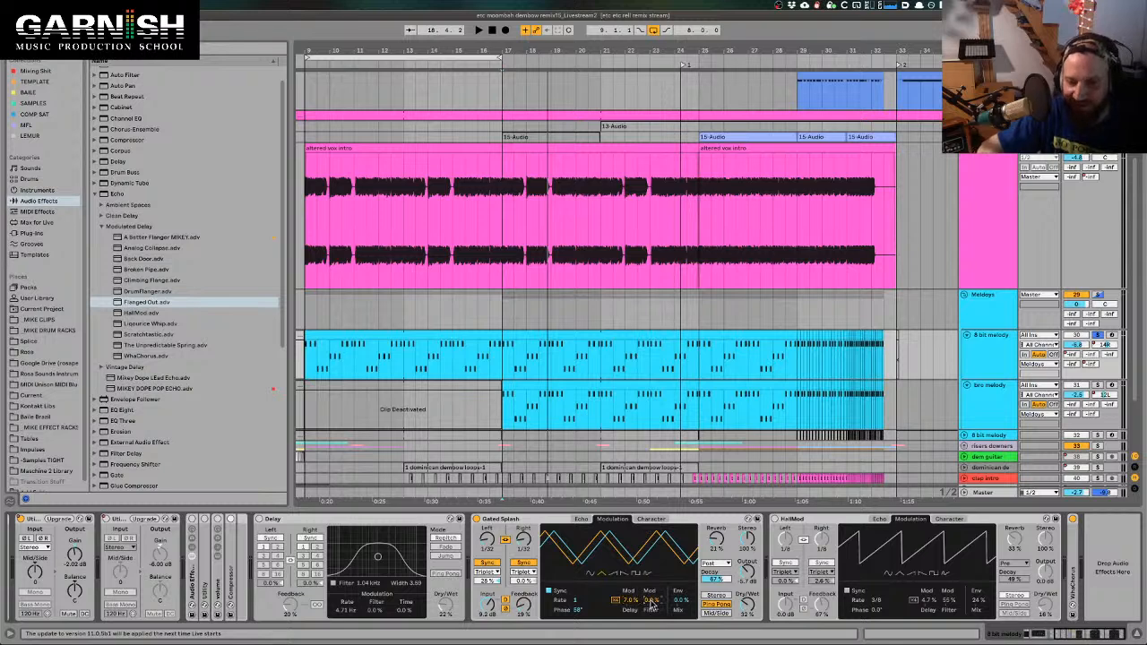
{"action": "key", "text": "space"}
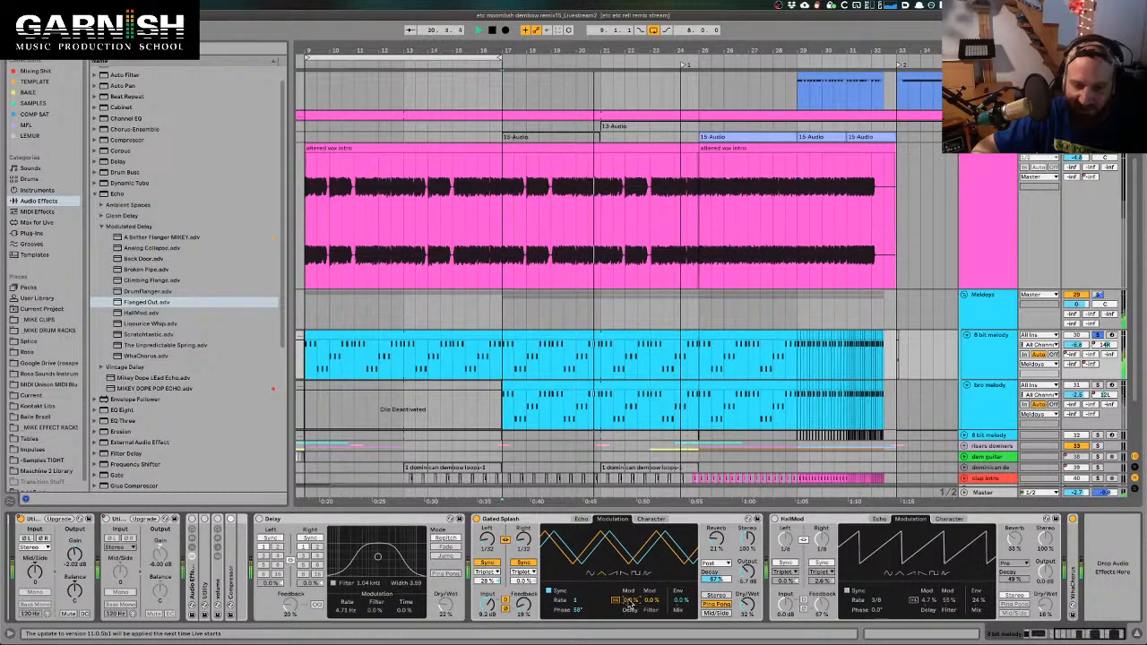
{"action": "left_click", "coordinate": [651, 519]}
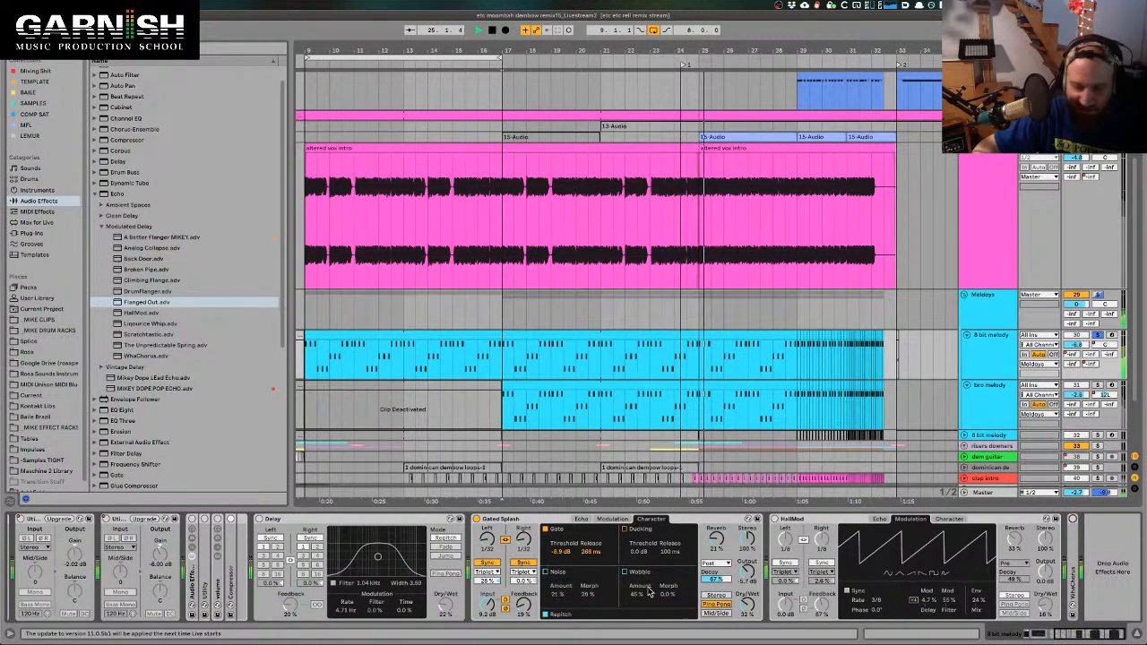
Unfold the WhaChorus echo, turn it off and audition the melody without it
{"action": "double_click", "coordinate": [1072, 538]}
{"action": "scroll", "coordinate": [1068, 547], "scroll_direction": "right", "scroll_amount": 5}
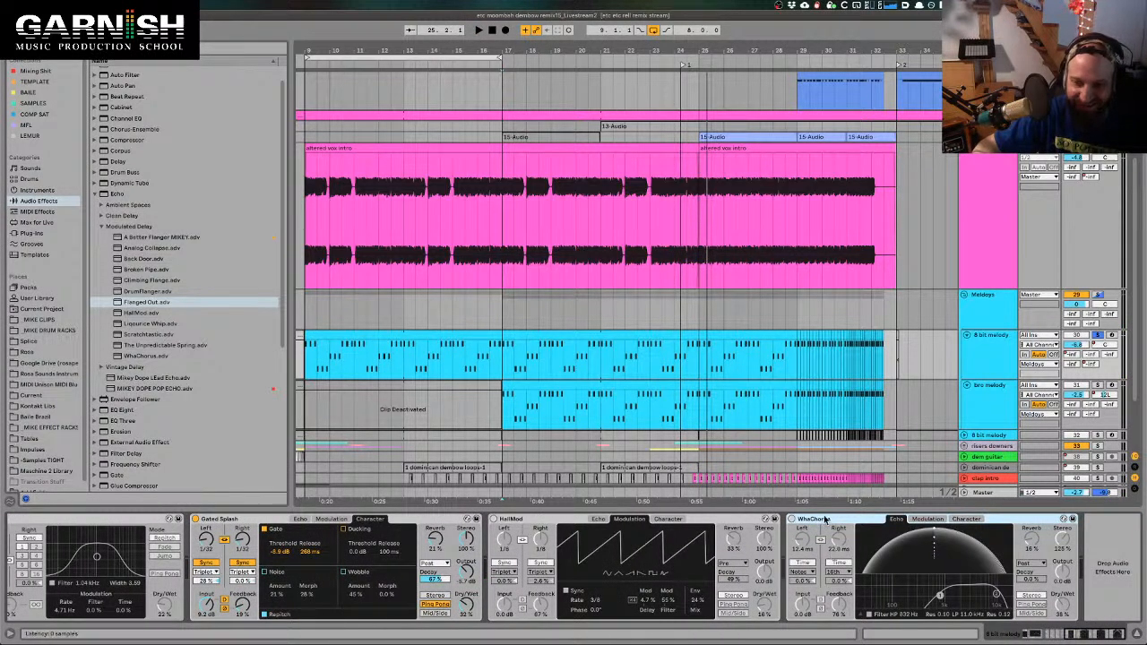
{"action": "scroll", "coordinate": [655, 555], "scroll_direction": "left", "scroll_amount": 10}
{"action": "key", "text": "space"}
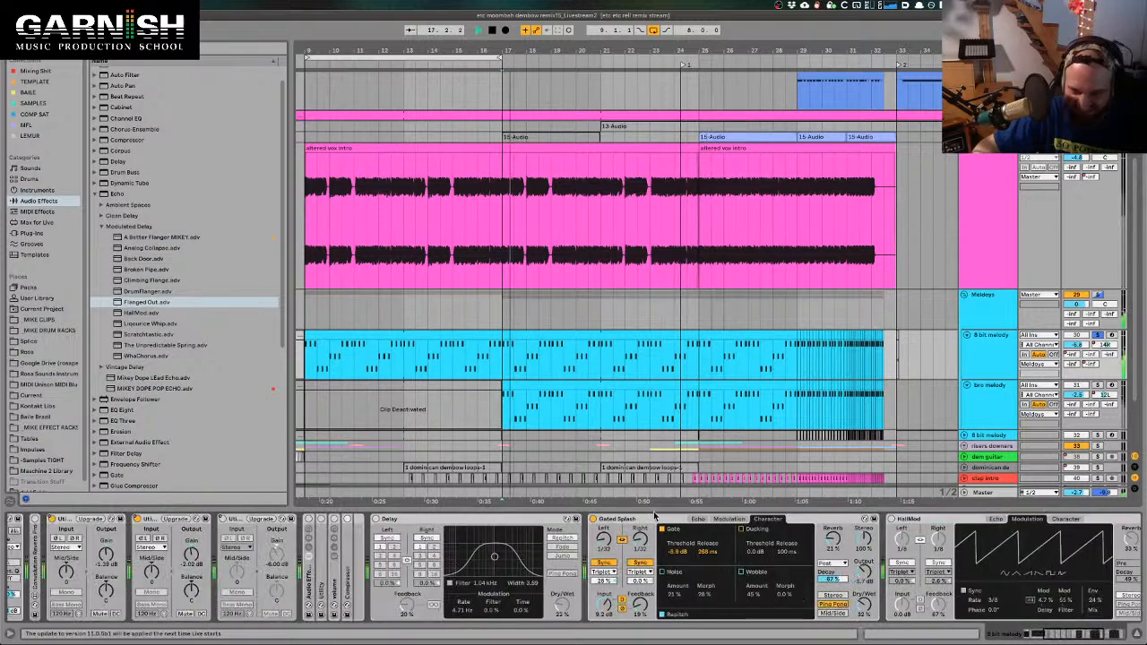
Stop playback, fold the Gated Splash echo and turn it off, and turn on the HalfMod echo
{"action": "key", "text": "space"}
{"action": "double_click", "coordinate": [654, 518]}
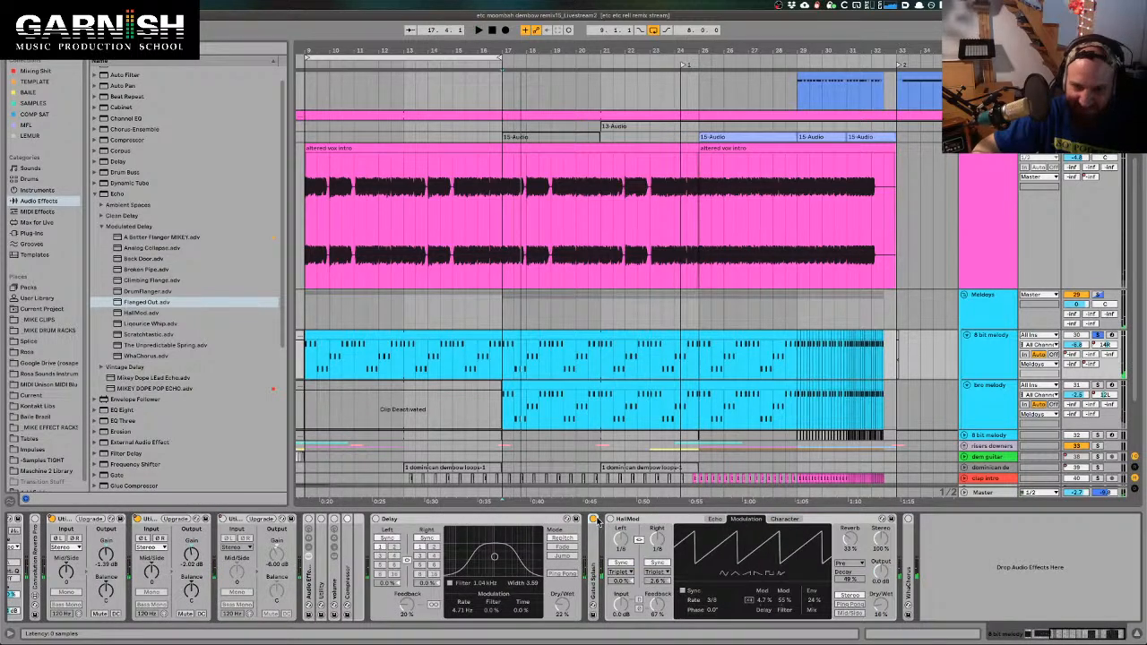
{"action": "left_click", "coordinate": [610, 518]}
{"action": "left_click", "coordinate": [646, 519]}
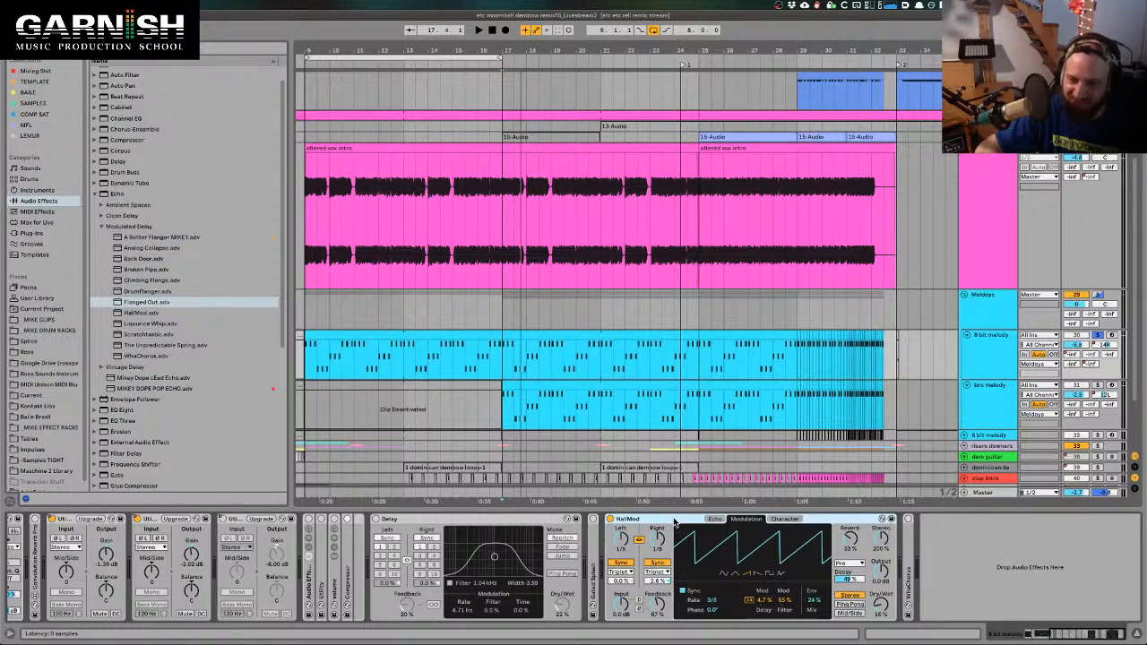
{"action": "double_click", "coordinate": [592, 536]}
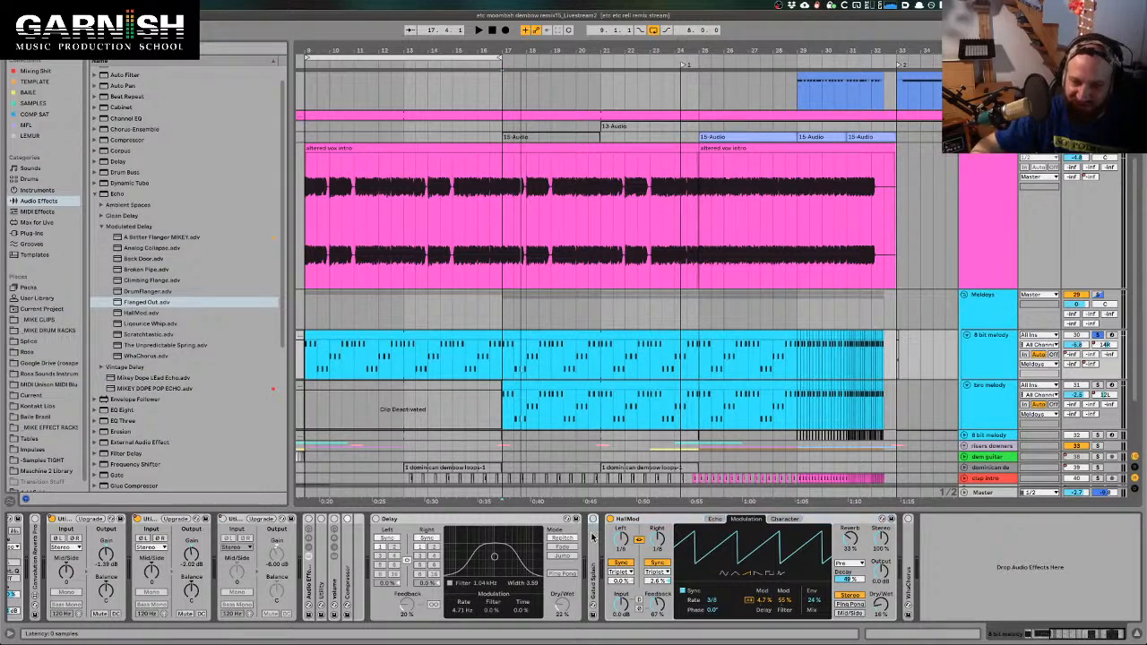
{"action": "double_click", "coordinate": [622, 519]}
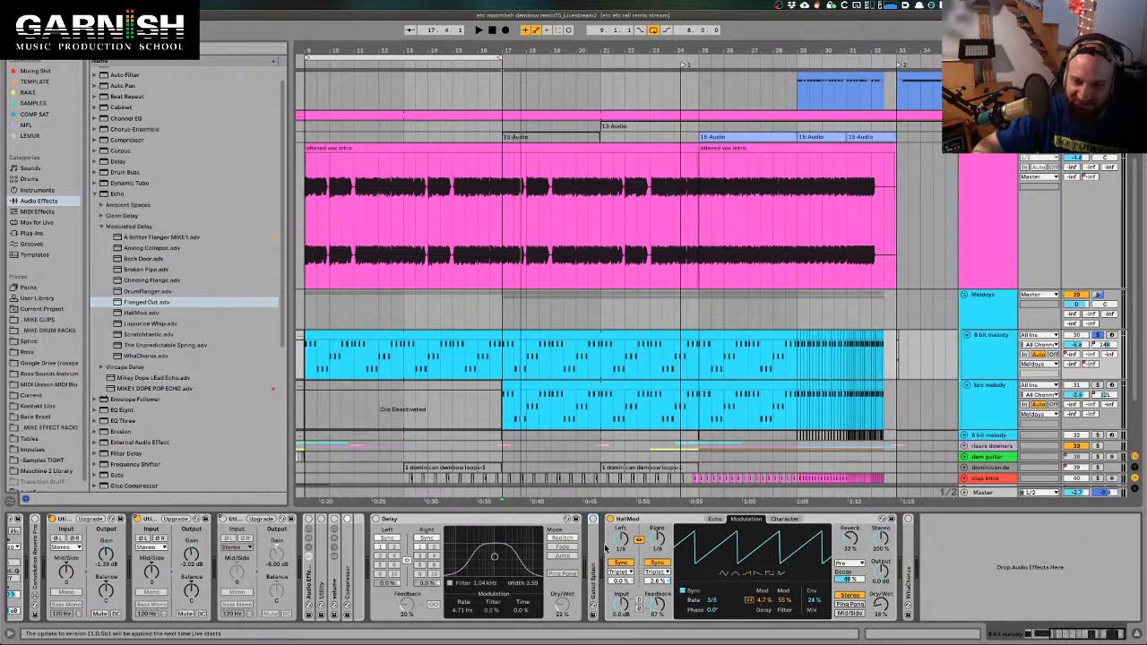
Turn off HalfMod during playback and unfold the active WhaChorus echo, showing its Modulation settings
{"action": "key", "text": "space"}
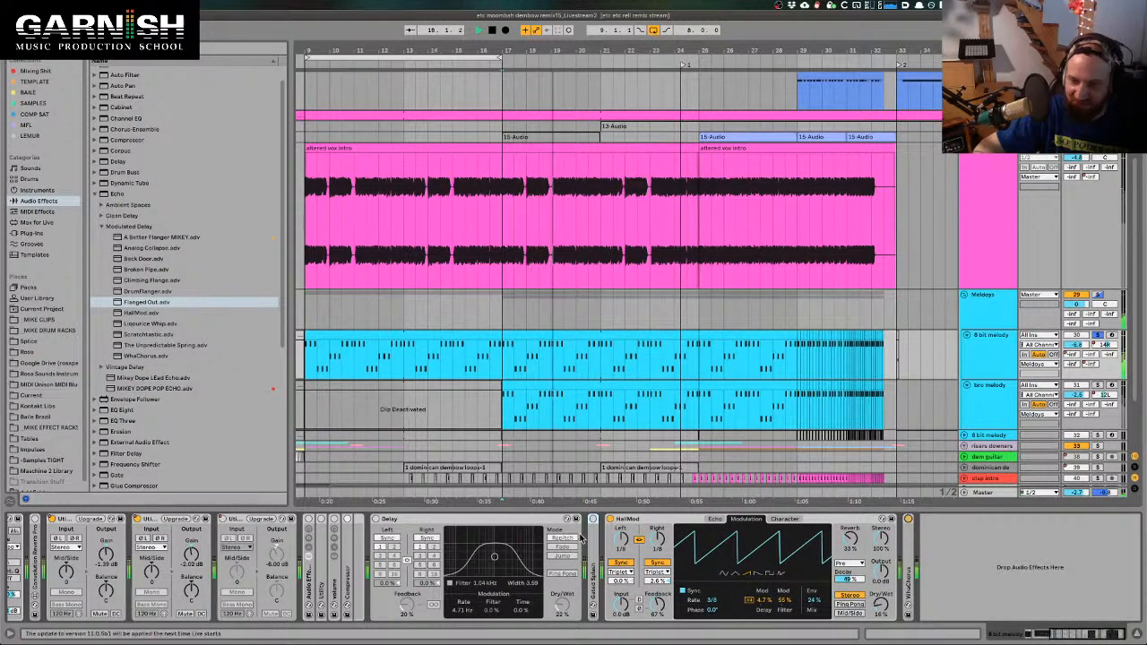
{"action": "left_click_drag", "start_coordinate": [580, 538], "coordinate": [912, 548]}
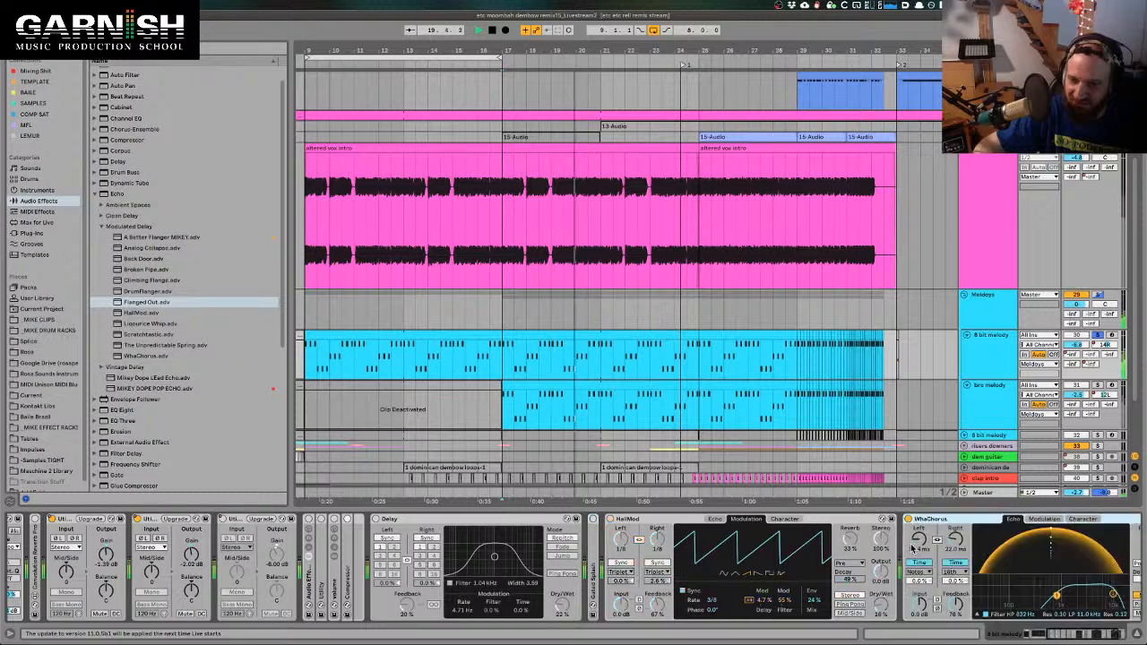
{"action": "scroll", "coordinate": [912, 548], "scroll_direction": "right", "scroll_amount": 3}
{"action": "left_click", "coordinate": [928, 519]}
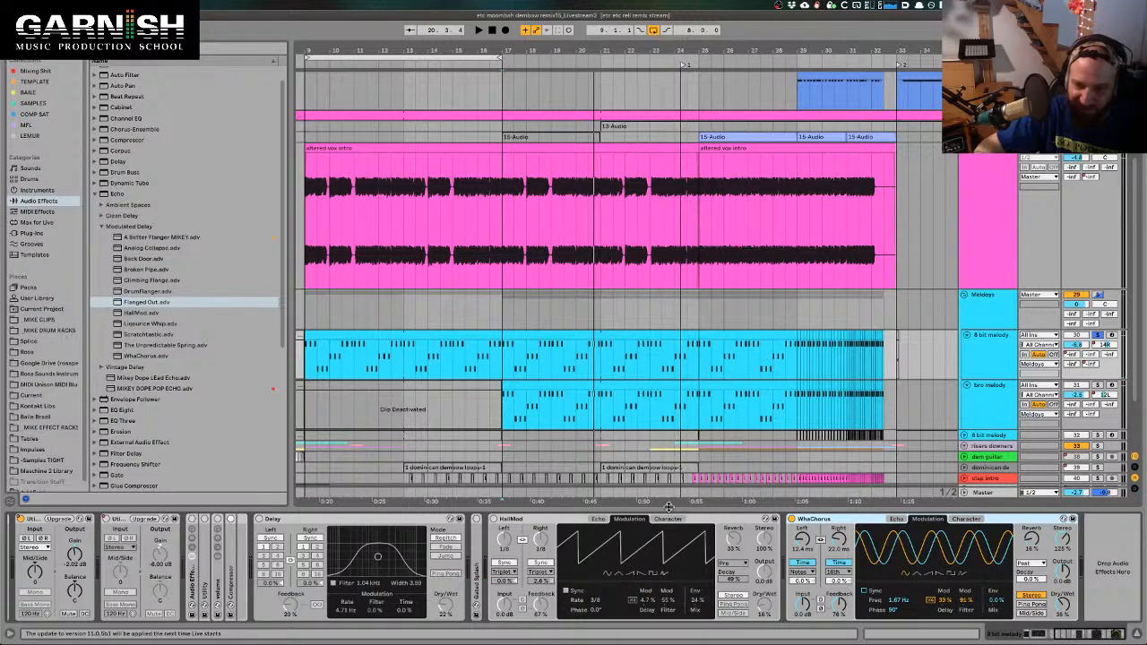
Fold the HalfMod echo and compare the playing melody with WhaChorus off and back on
{"action": "left_click", "coordinate": [721, 520]}
{"action": "key", "text": "Delete"}
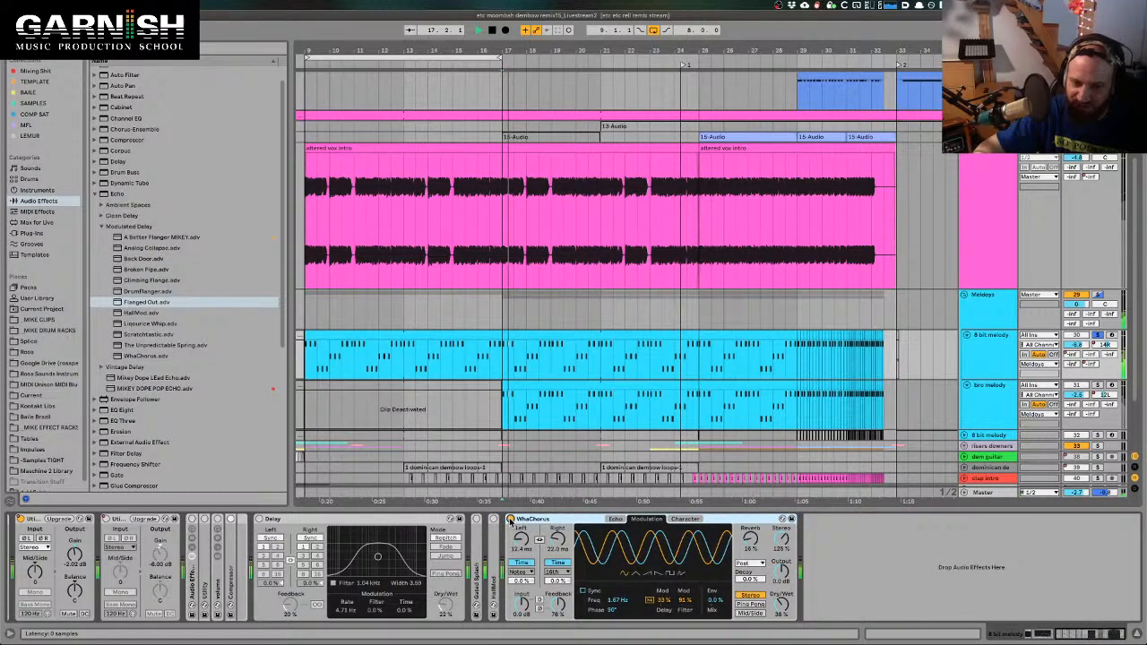
{"action": "left_click", "coordinate": [511, 520]}
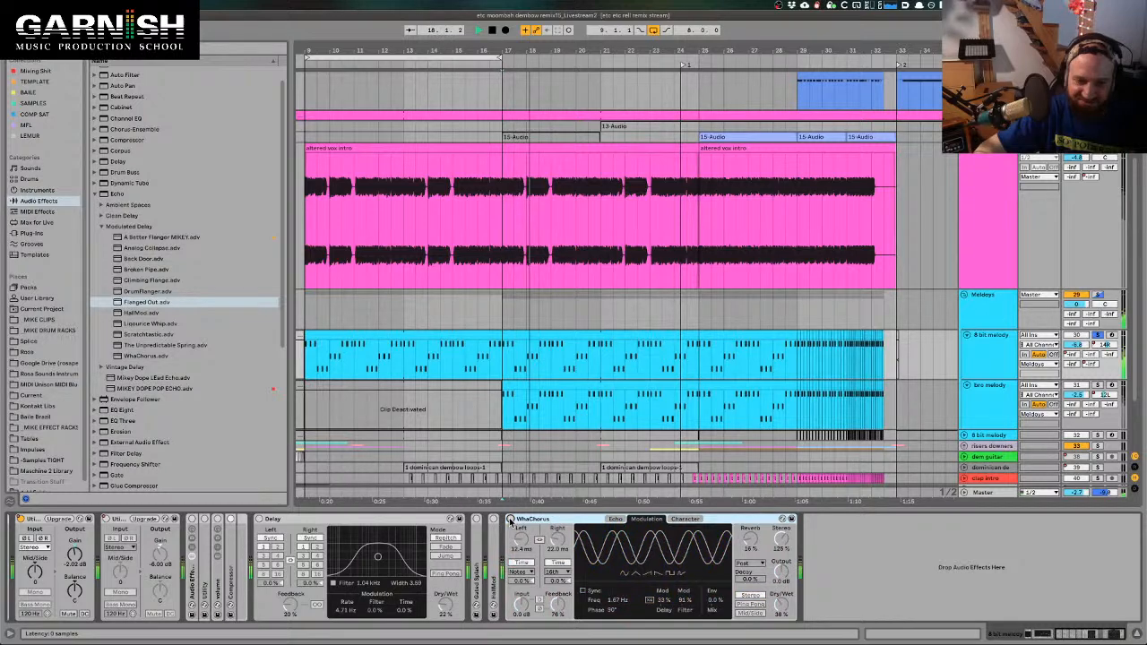
{"action": "left_click", "coordinate": [511, 520]}
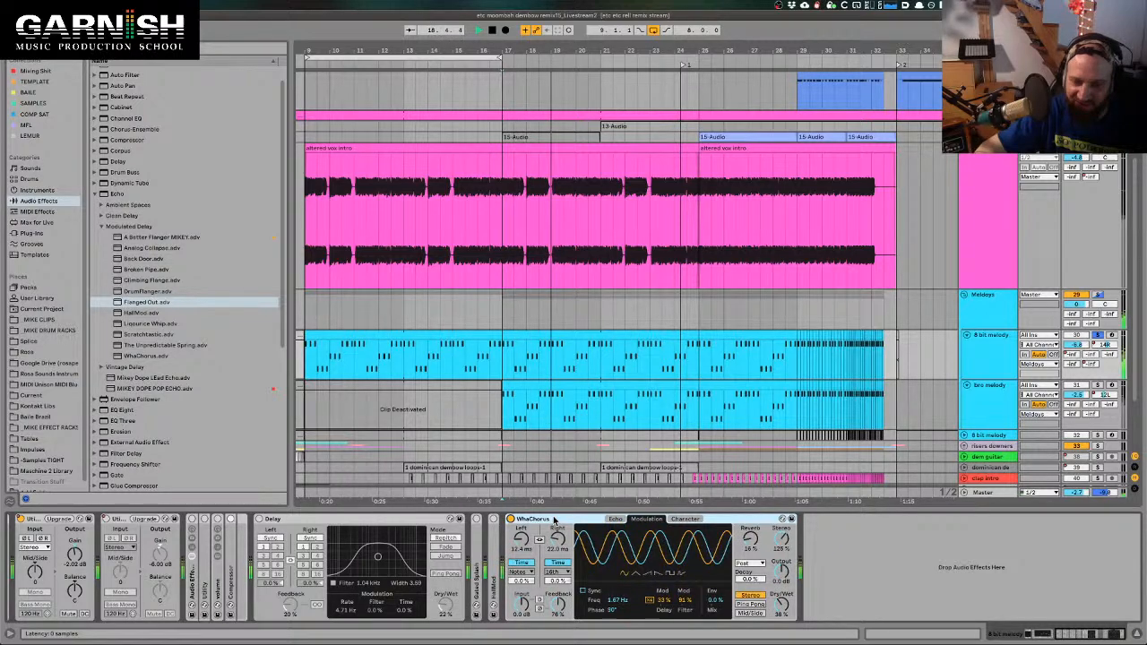
{"action": "key", "text": "space"}
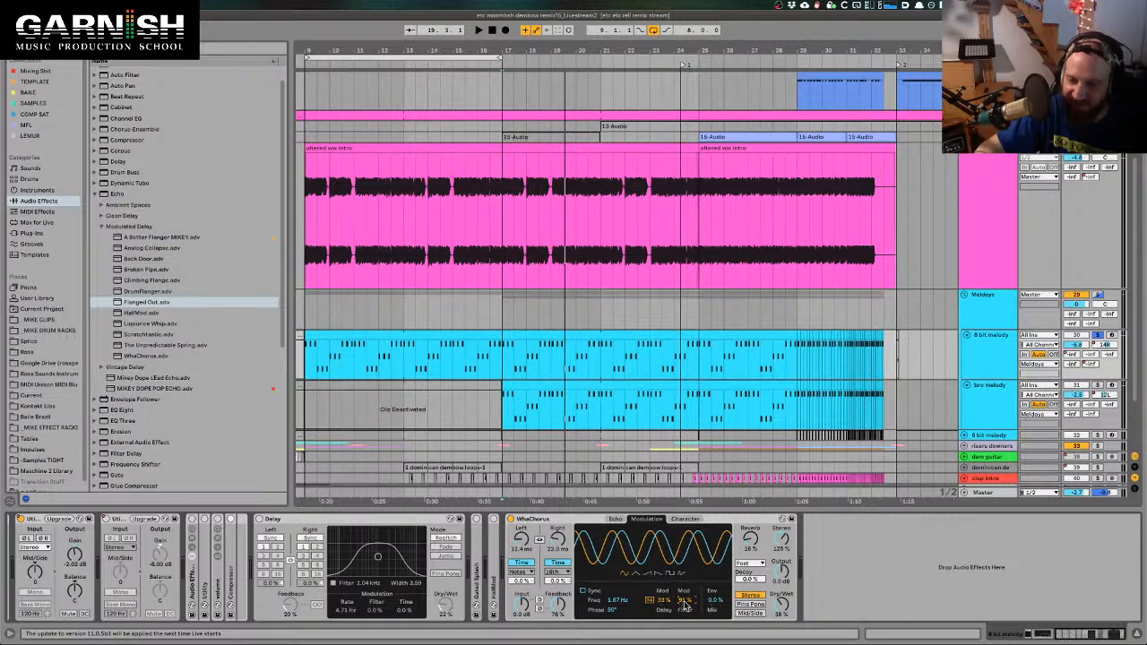
Compare WhaChorus's filter modulation at 0% and 73% while auditioning the melody
{"action": "key", "text": "space"}
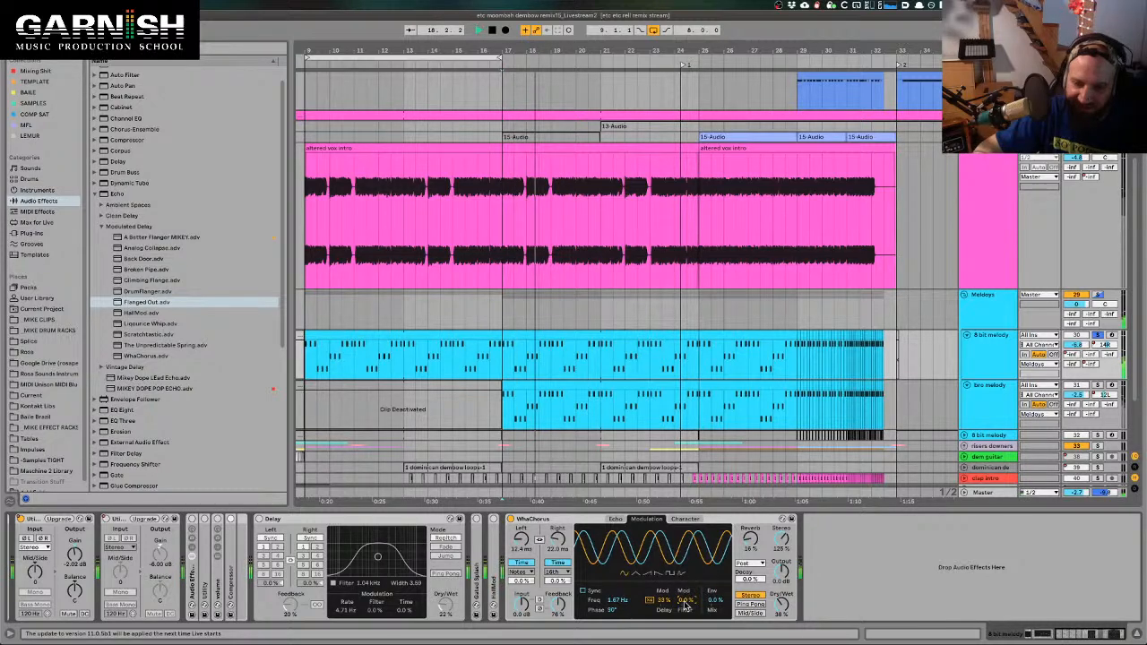
{"action": "mouse_move", "coordinate": [685, 607]}
{"action": "left_mouse_down"}
{"action": "mouse_move", "coordinate": [686, 591]}
{"action": "mouse_move", "coordinate": [685, 606]}
{"action": "left_mouse_up"}
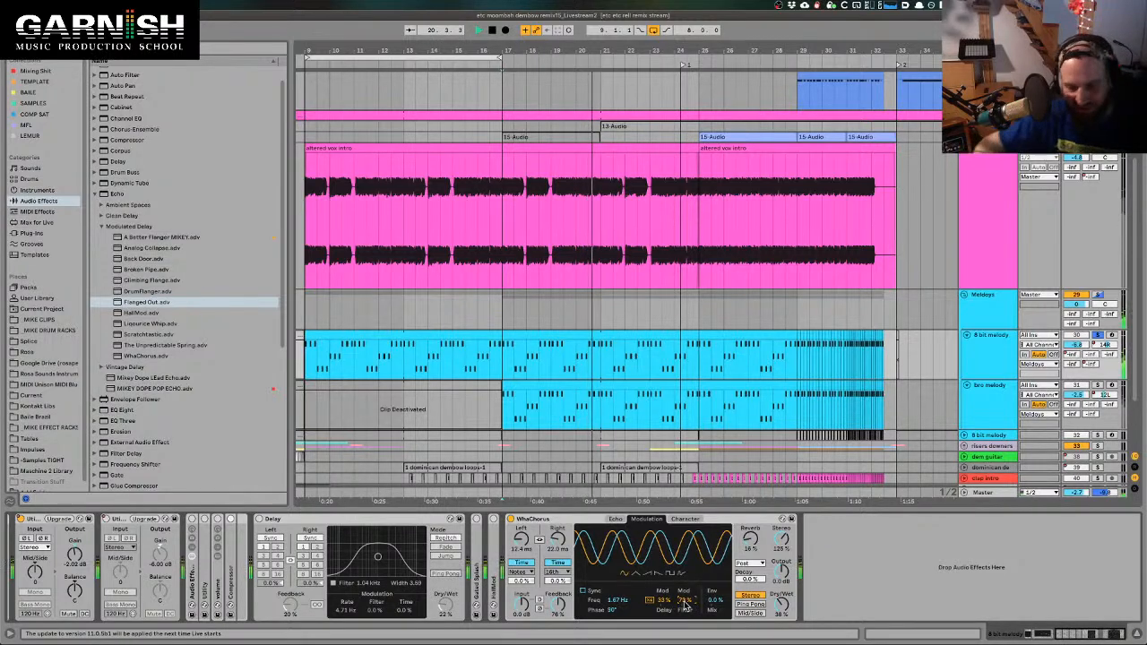
{"action": "key", "text": "space"}
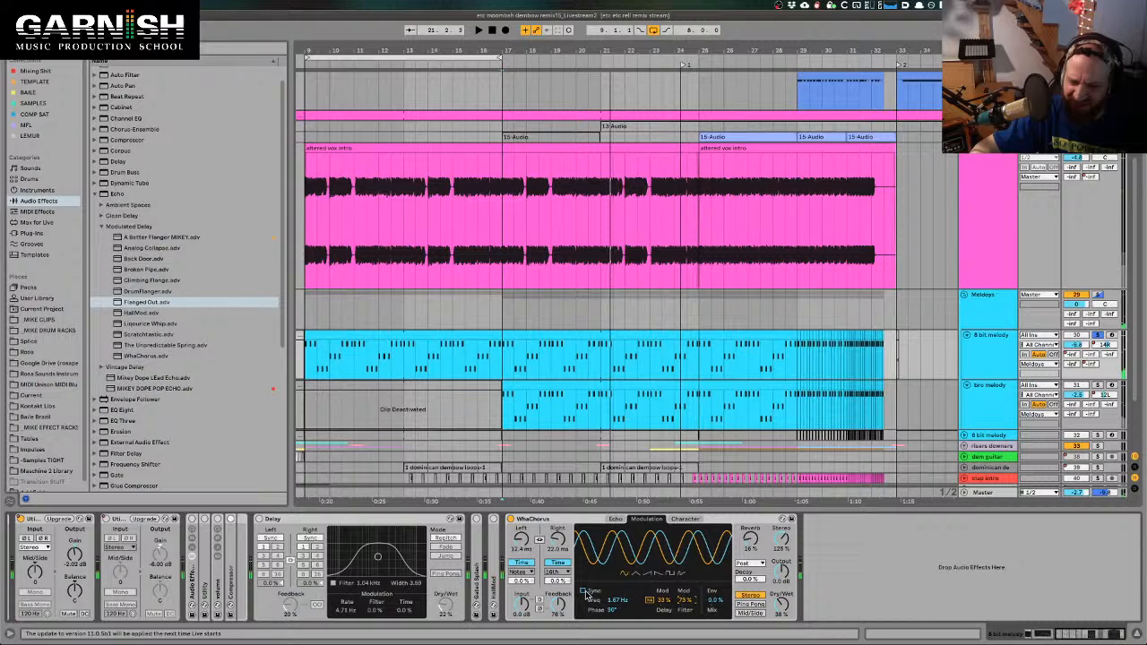
Sync WhaChorus's modulation to the tempo at a 1/4 rate and start playing the melody
{"action": "left_click", "coordinate": [584, 592]}
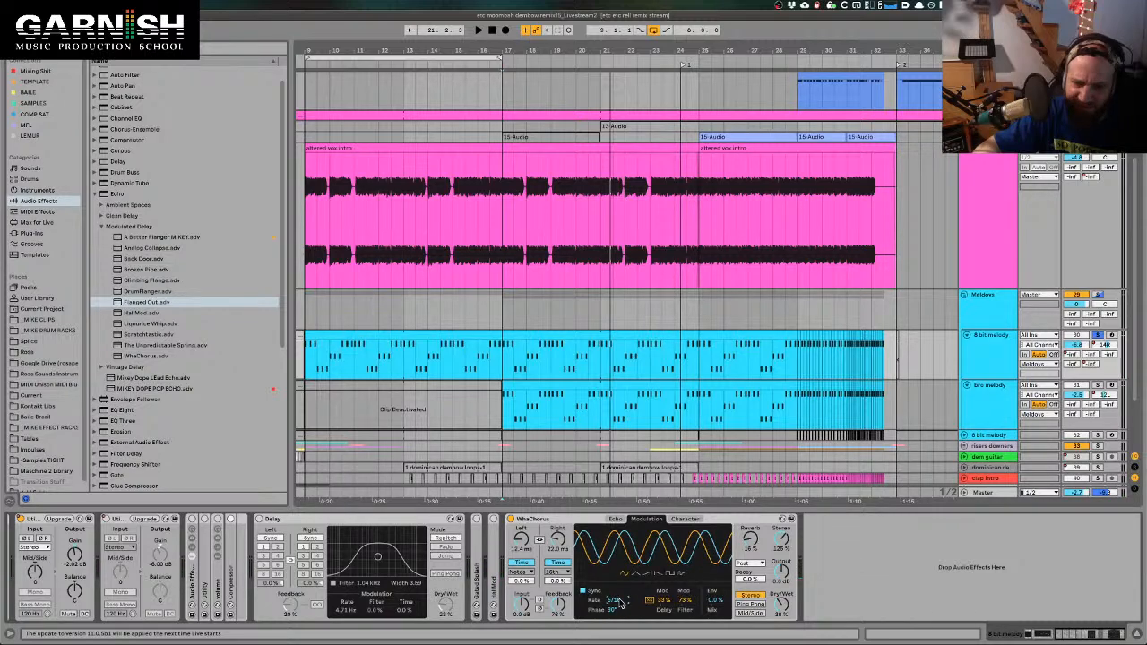
{"action": "left_click_drag", "start_coordinate": [620, 603], "coordinate": [620, 601]}
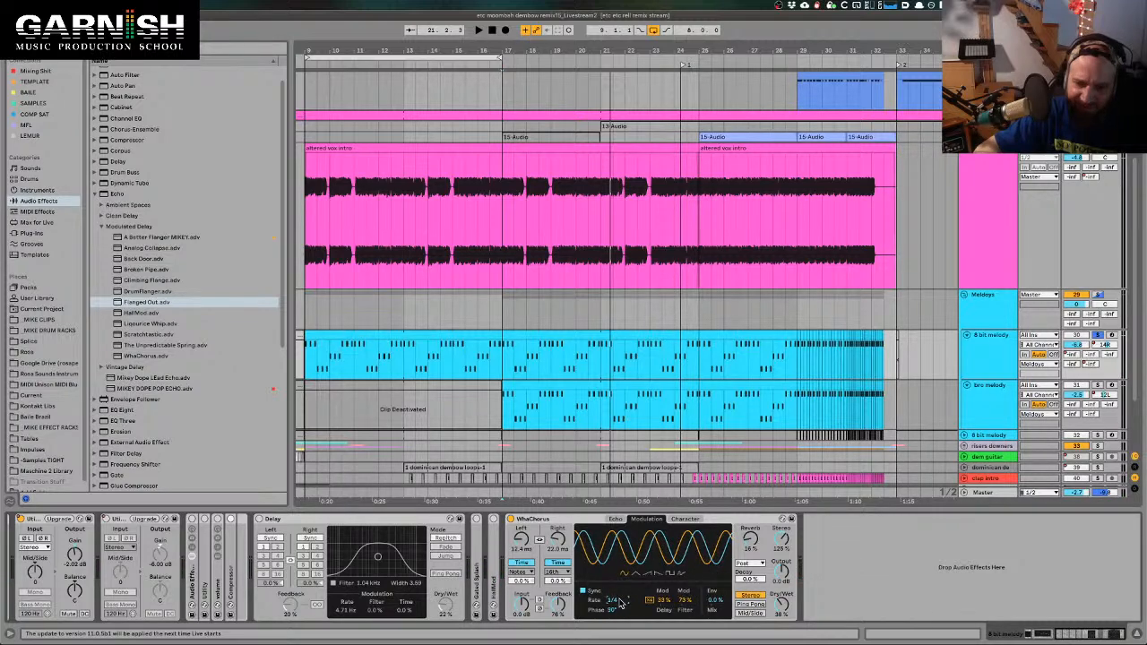
{"action": "key", "text": "space"}
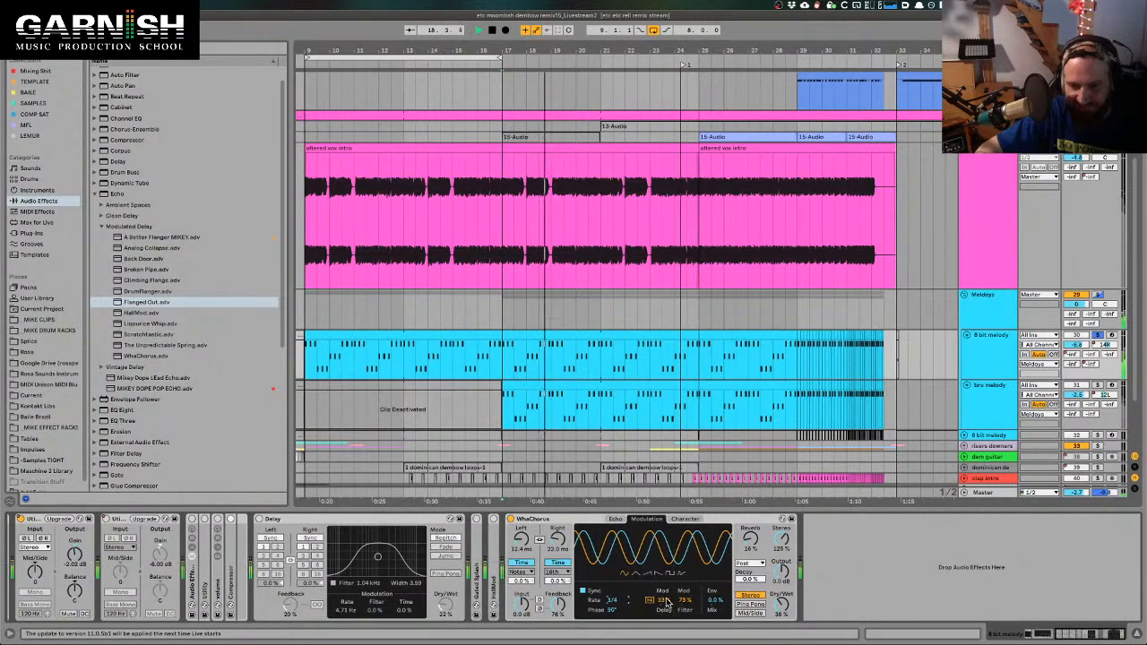
Set WhaChorus's filter modulation to 100% and its delay modulation to 0%, auditioning the melody
{"action": "left_click_drag", "start_coordinate": [685, 603], "coordinate": [685, 555]}
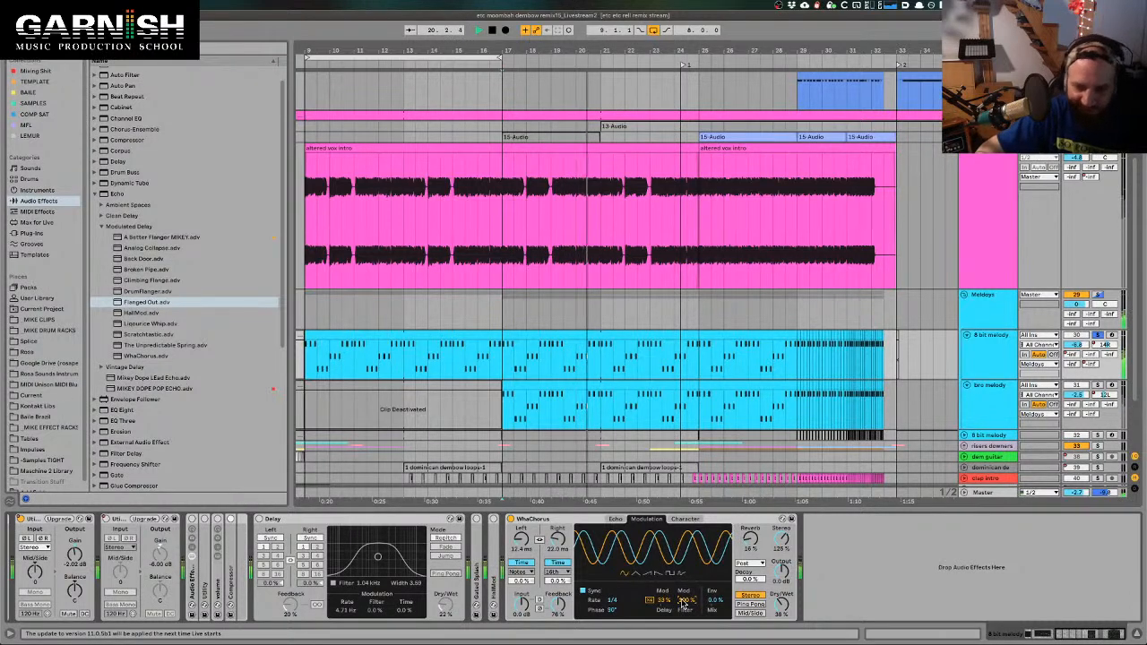
{"action": "left_click_drag", "start_coordinate": [665, 600], "coordinate": [665, 618]}
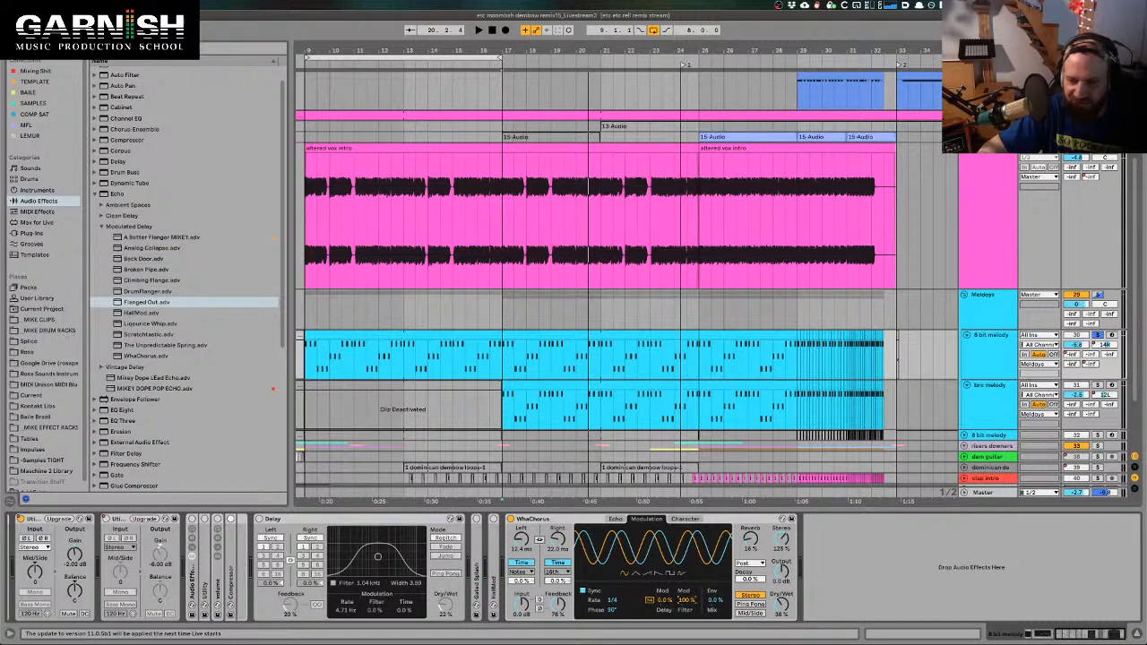
{"action": "key", "text": "space"}
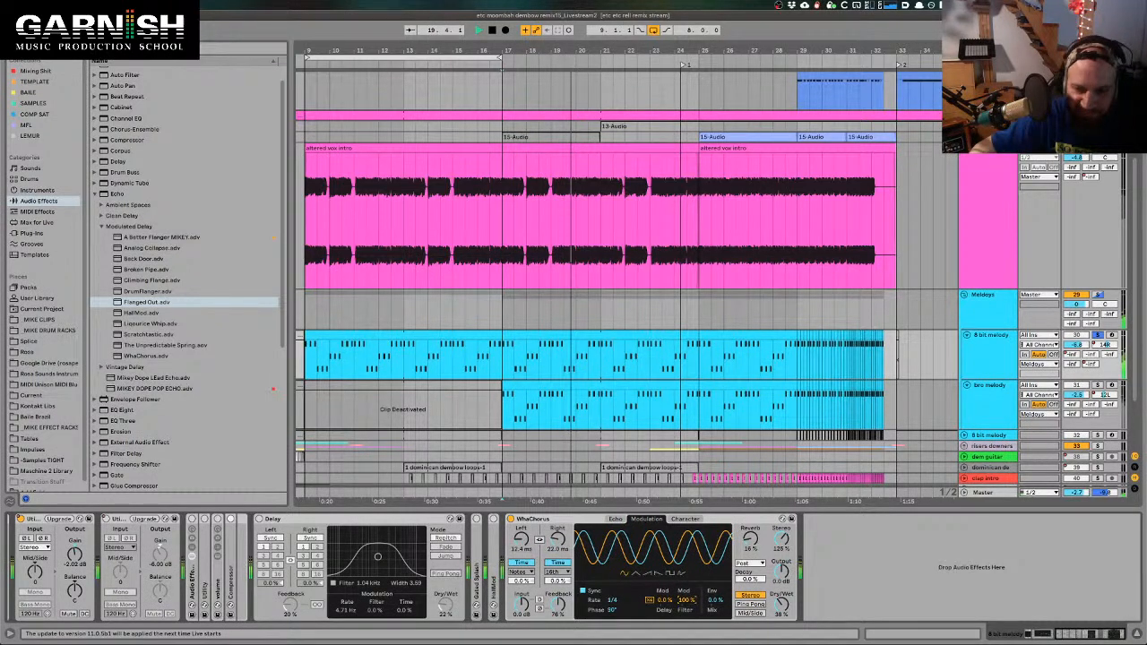
Speed up WhaChorus's synced modulation rate to 1/12, auditioning the melody between changes
{"action": "key", "text": "space"}
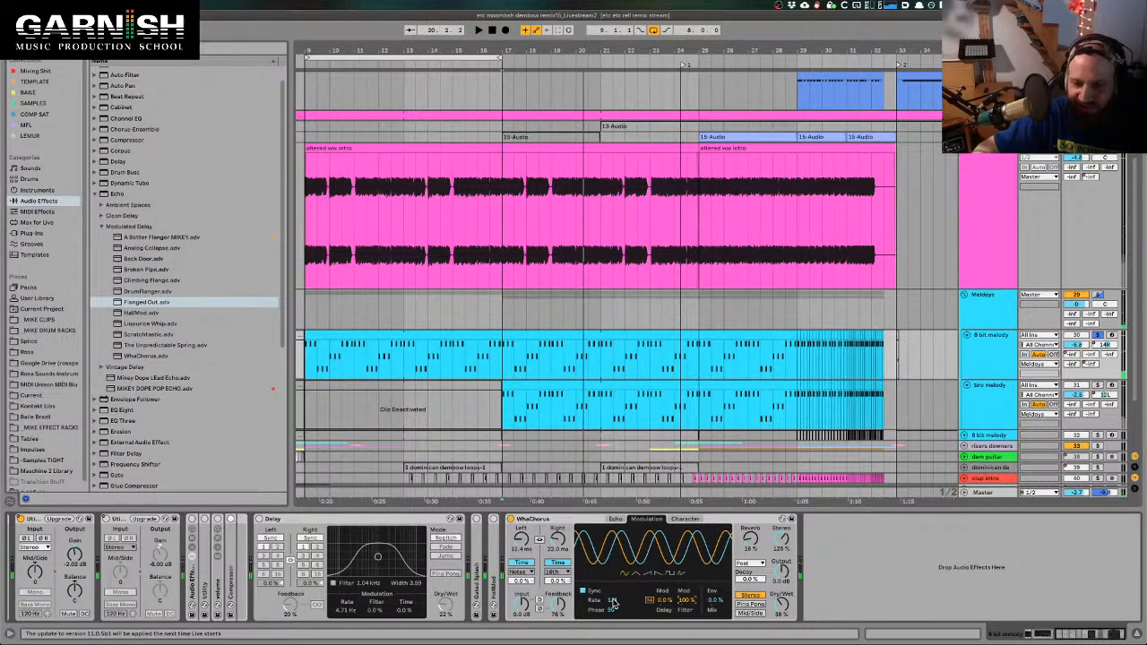
{"action": "key", "text": "space"}
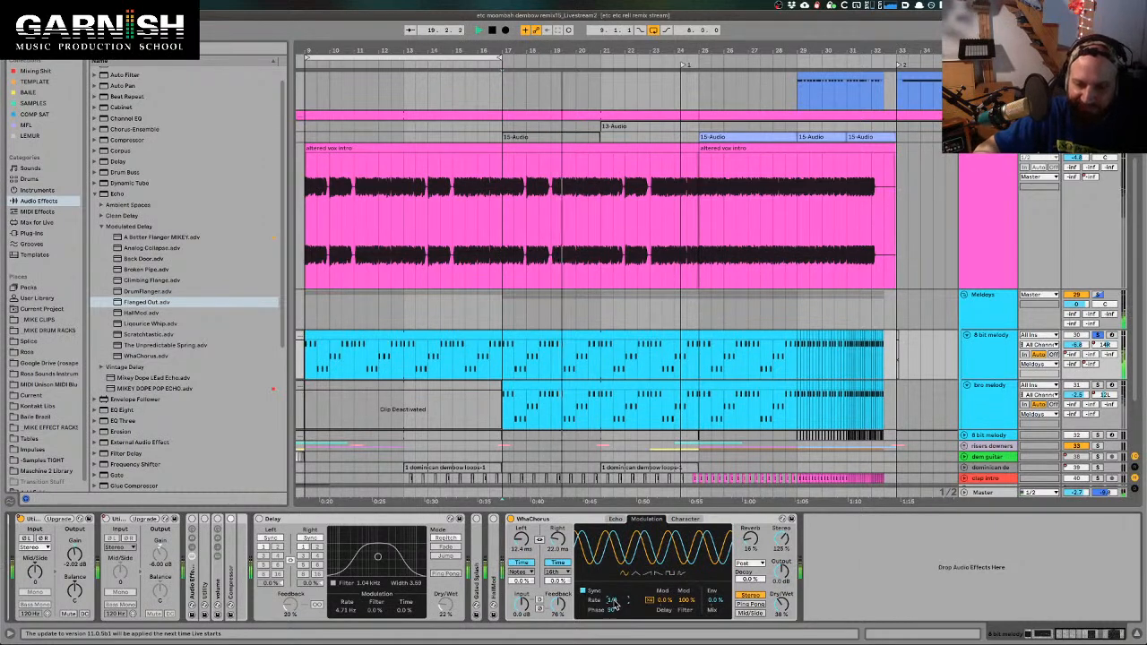
{"action": "key", "text": "space"}
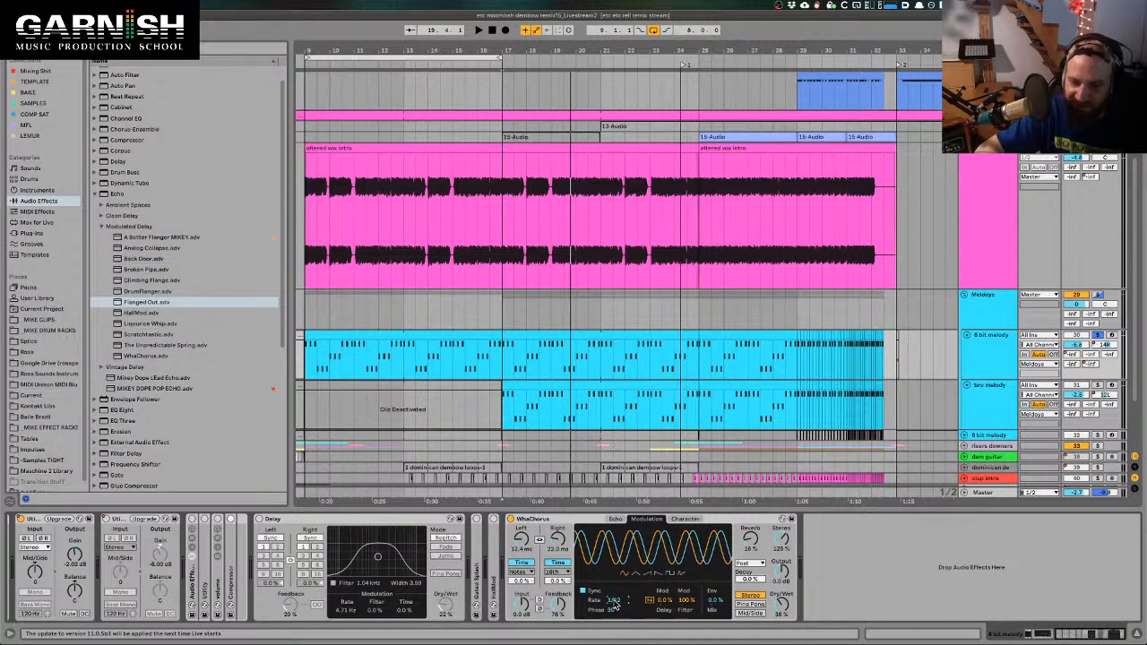
{"action": "key", "text": "space"}
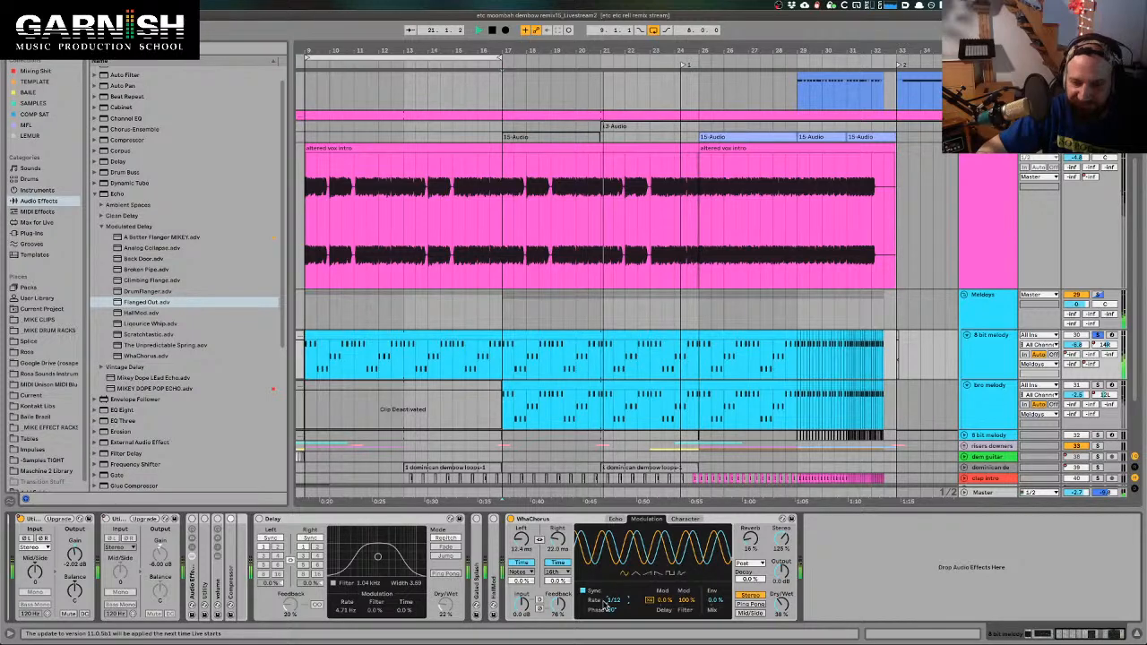
Try WhaChorus's synced modulation rate at 1/16 and 1/8, settle on 1/2 and play the melody
{"action": "left_click_drag", "start_coordinate": [606, 608], "coordinate": [617, 613]}
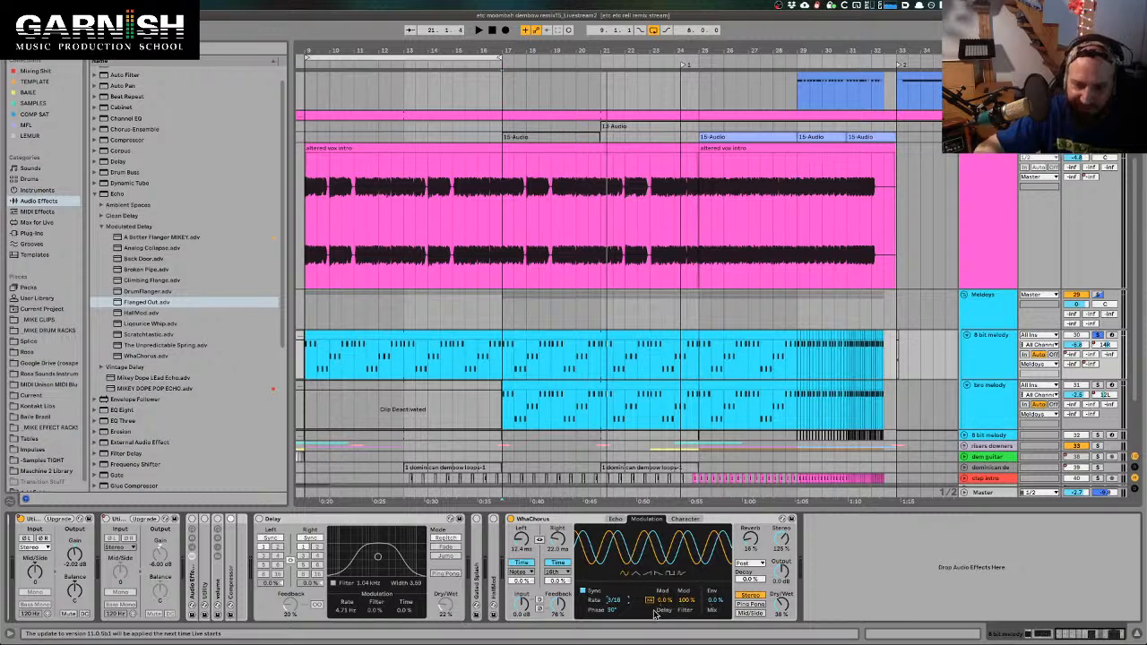
{"action": "key", "text": "Down"}
{"action": "key", "text": "Down"}
{"action": "key", "text": "Down"}
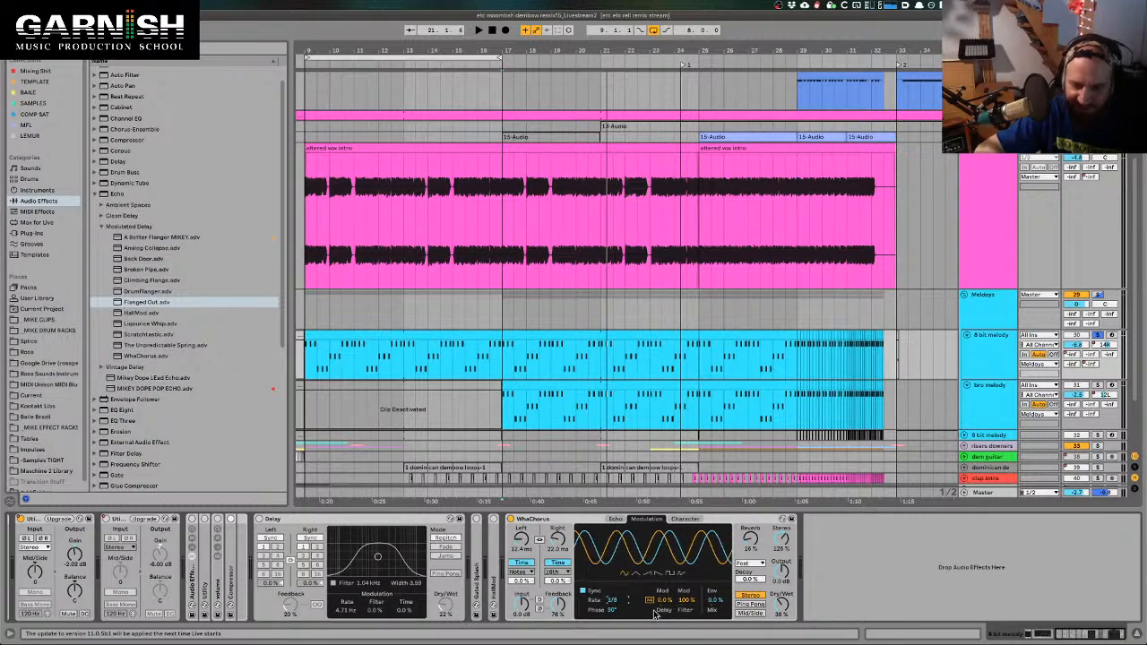
{"action": "key", "text": "space"}
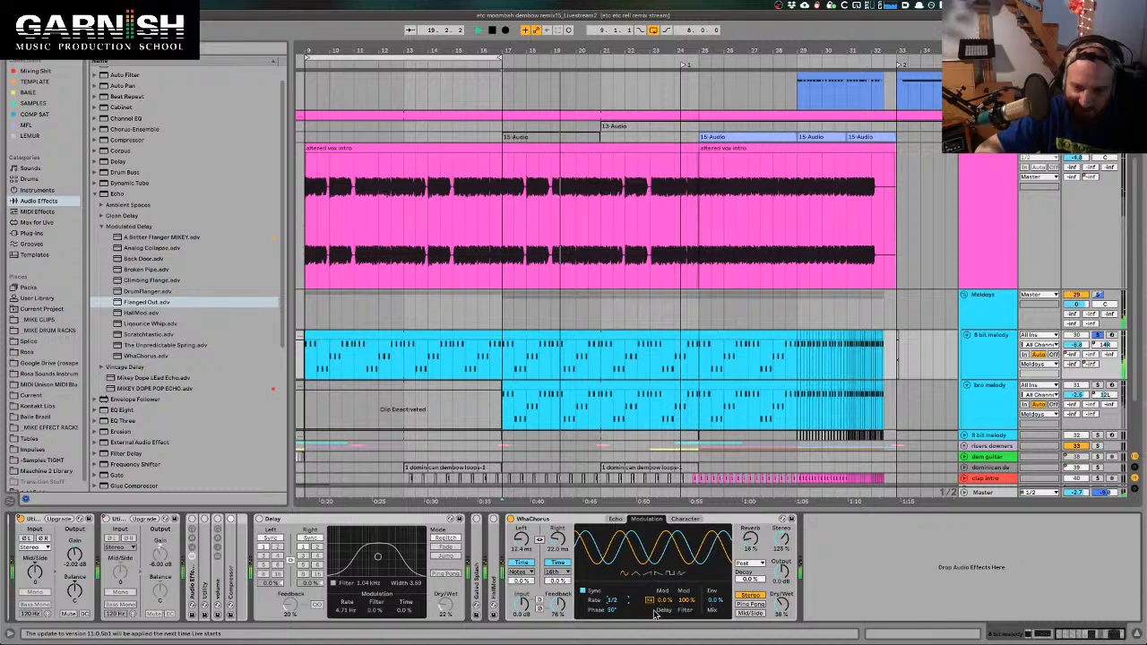
Try WhaChorus's filter modulation at 50% and 58% and set its stereo width to 107% while auditioning the melody
{"action": "left_click_drag", "start_coordinate": [686, 600], "coordinate": [686, 631]}
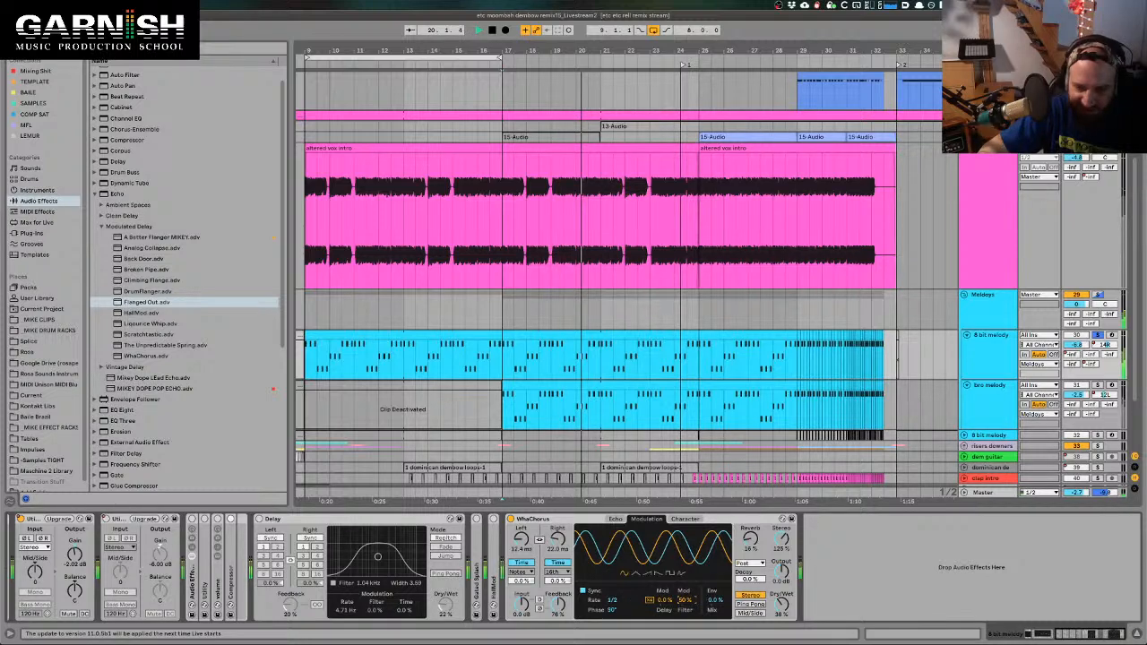
{"action": "left_click_drag", "start_coordinate": [685, 600], "coordinate": [685, 595]}
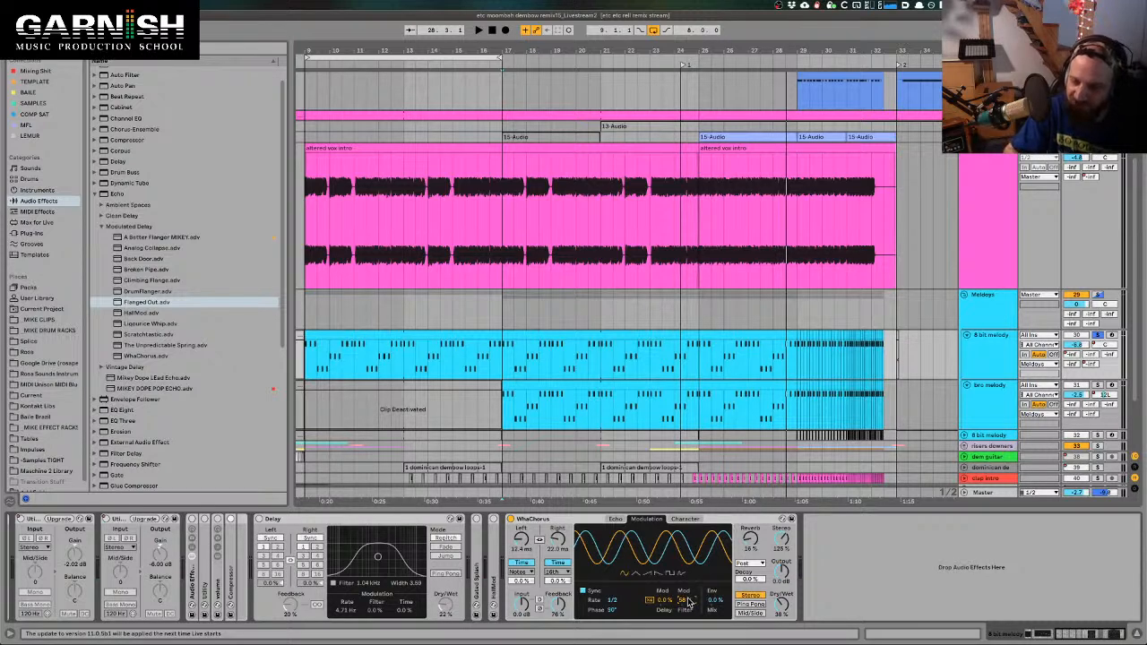
{"action": "key", "text": "space"}
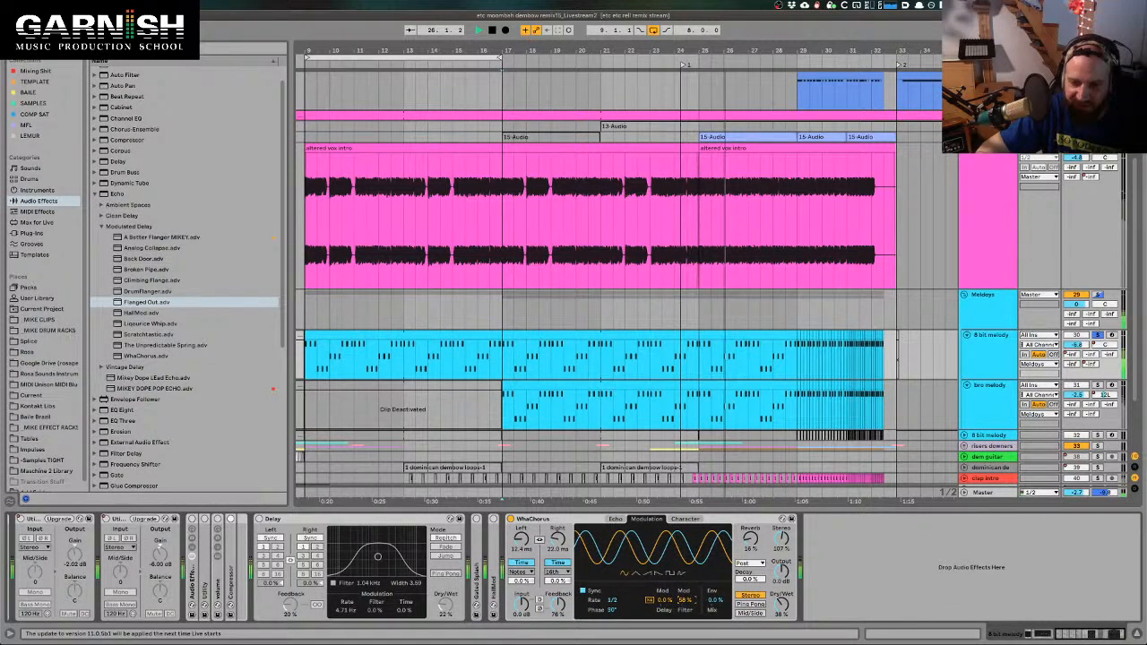
{"action": "key", "text": "space"}
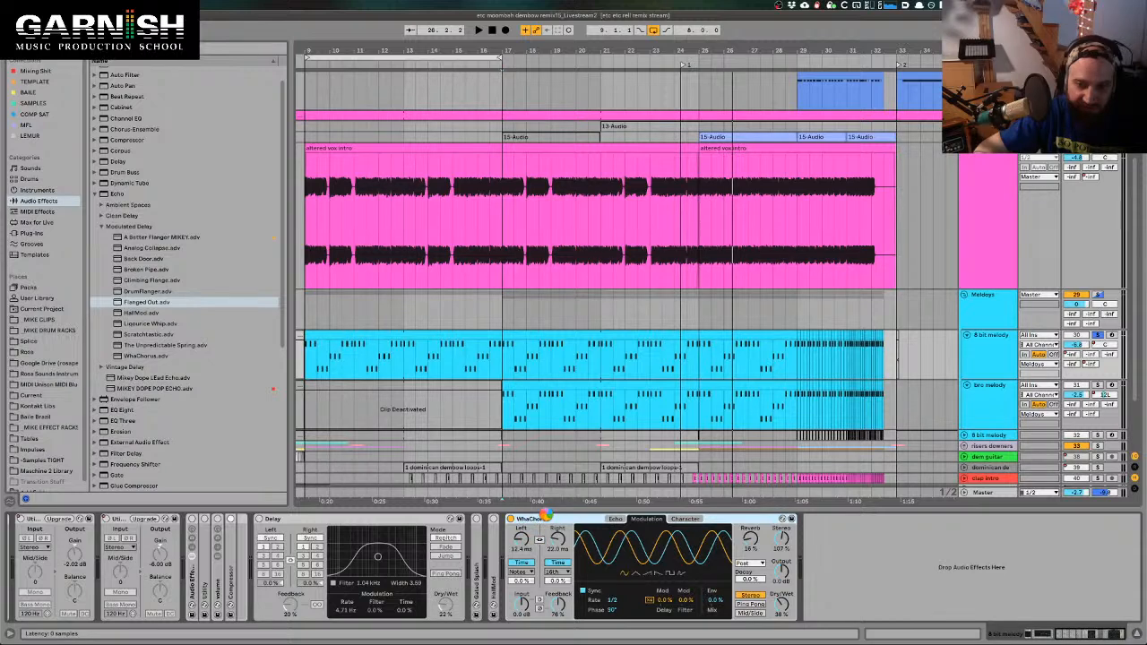
Insert an audio track below the 8 bit melody track and reselect the 8 bit melody track
{"action": "key", "text": "ctrl+t"}
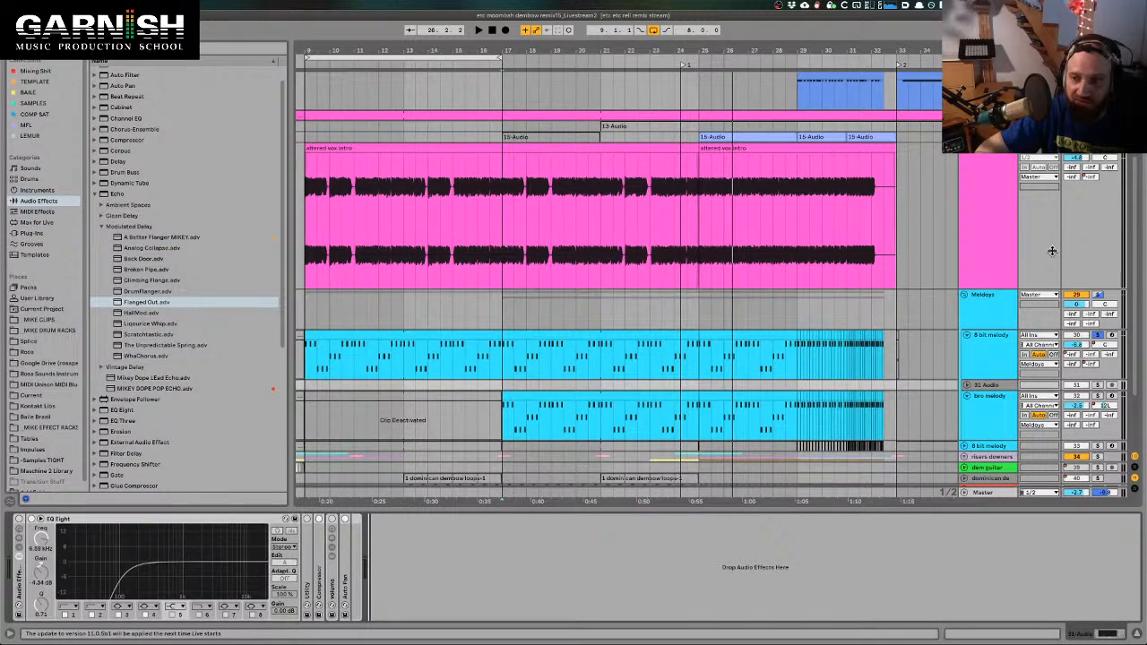
{"action": "left_click", "coordinate": [993, 407]}
{"action": "left_click", "coordinate": [986, 343]}
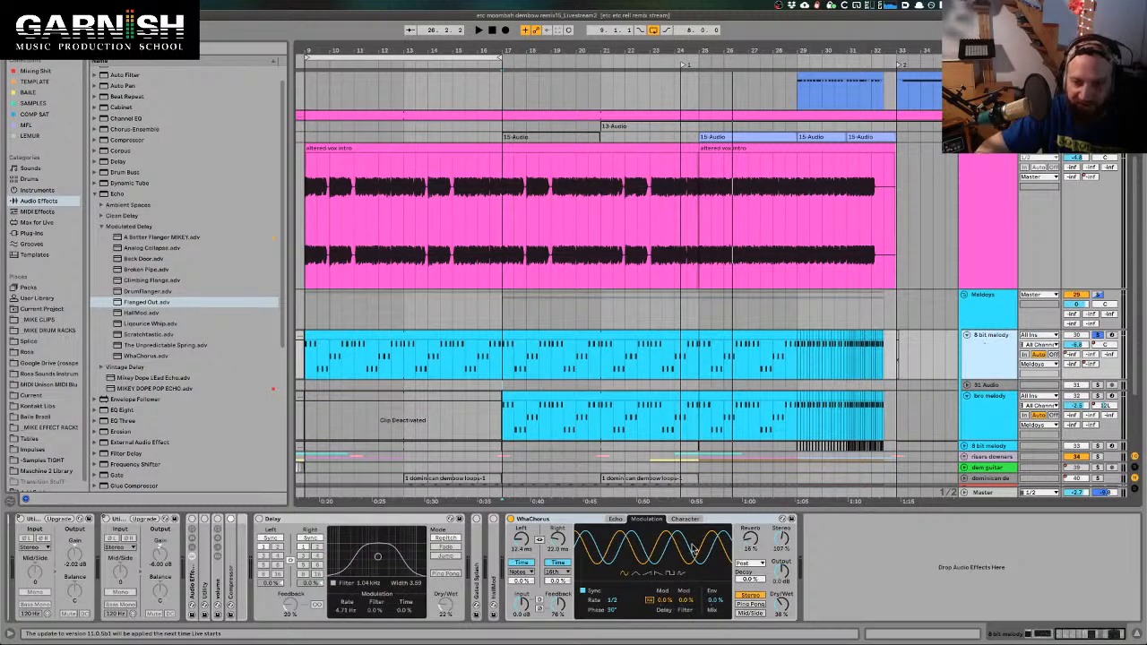
Audition the melody with WhaChorus's filter modulation at 0%, raising the delay modulation to 38% between playbacks
{"action": "key", "text": "space"}
{"action": "key", "text": "space"}
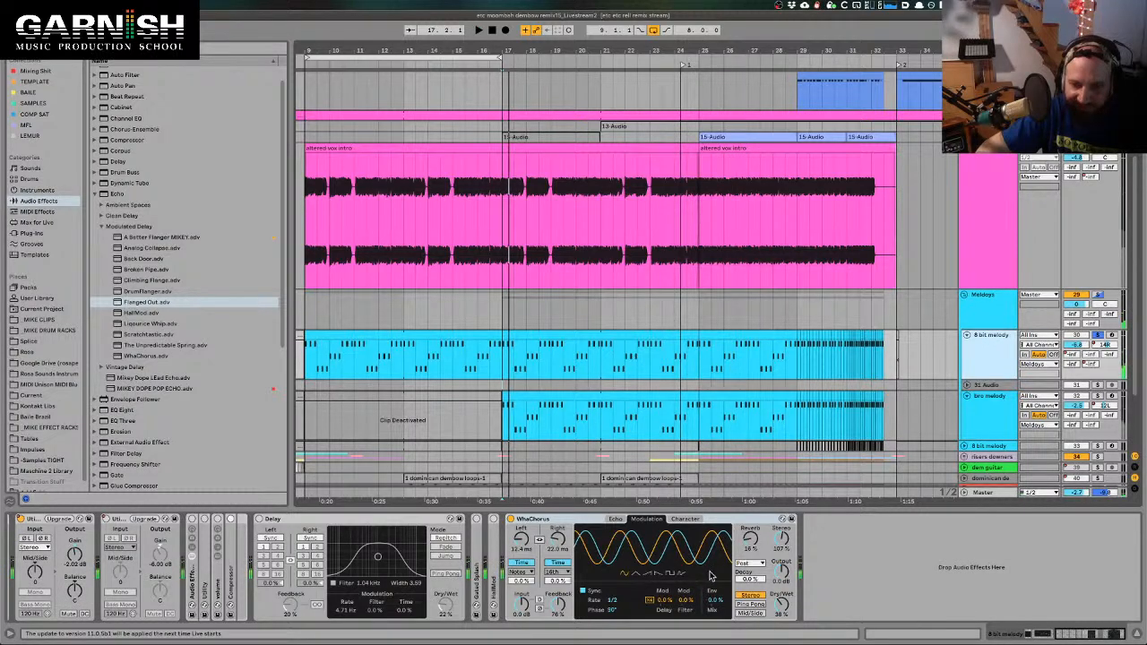
{"action": "left_click_drag", "start_coordinate": [664, 601], "coordinate": [664, 582]}
{"action": "key", "text": "space"}
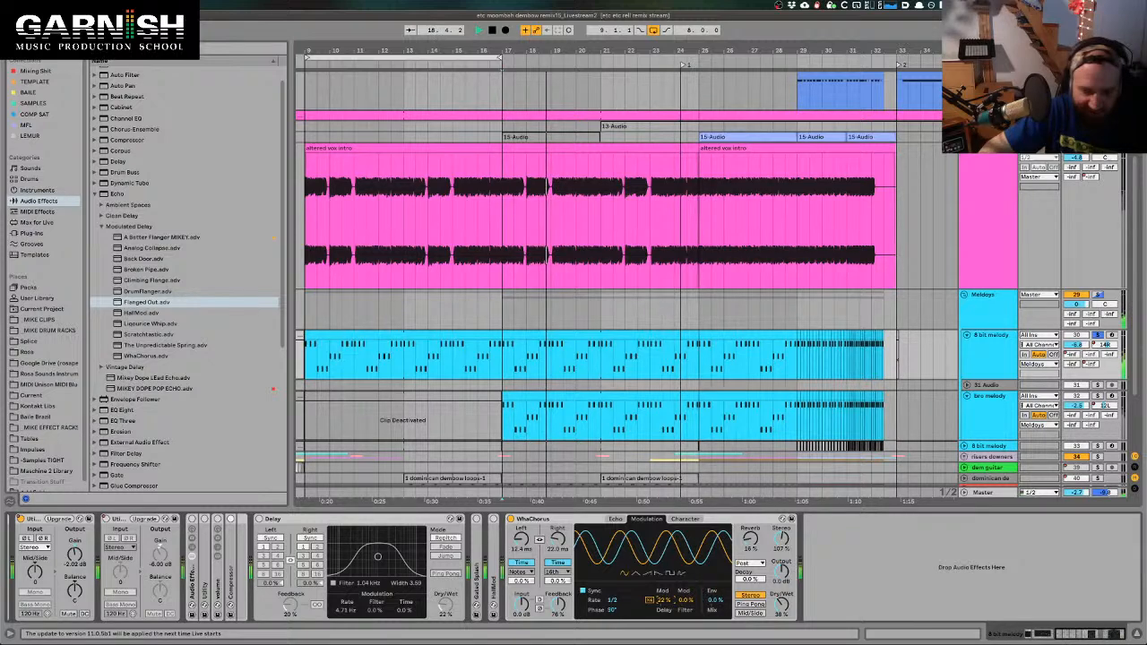
{"action": "key", "text": "space"}
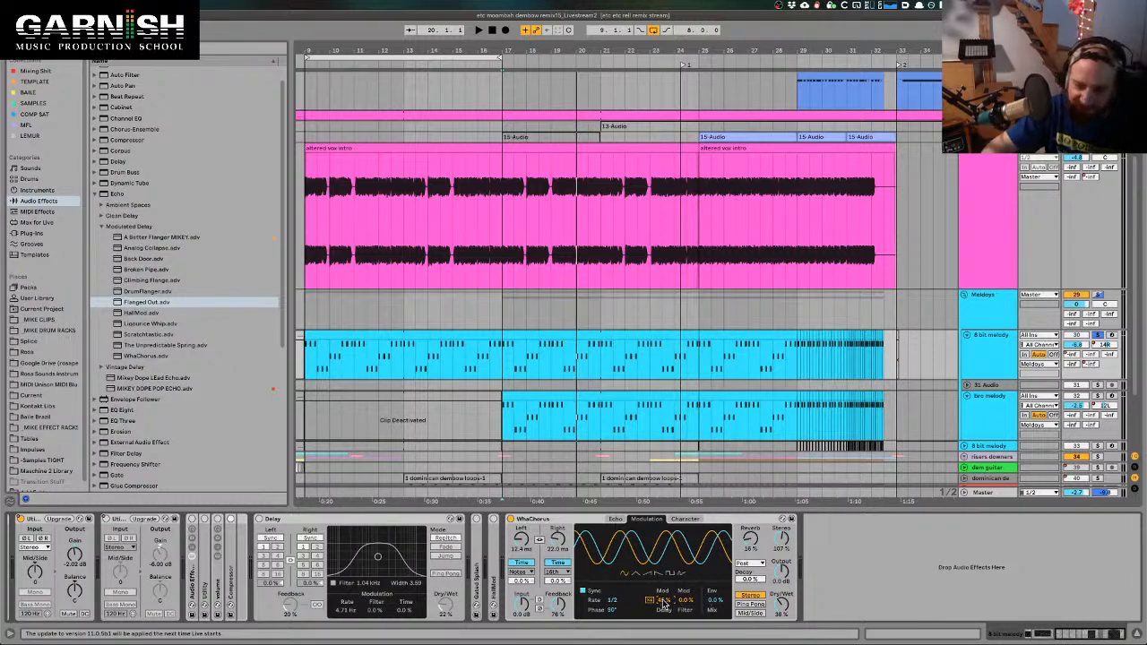
{"action": "left_click_drag", "start_coordinate": [663, 601], "coordinate": [664, 596]}
{"action": "key", "text": "space"}
{"action": "key", "text": "space"}
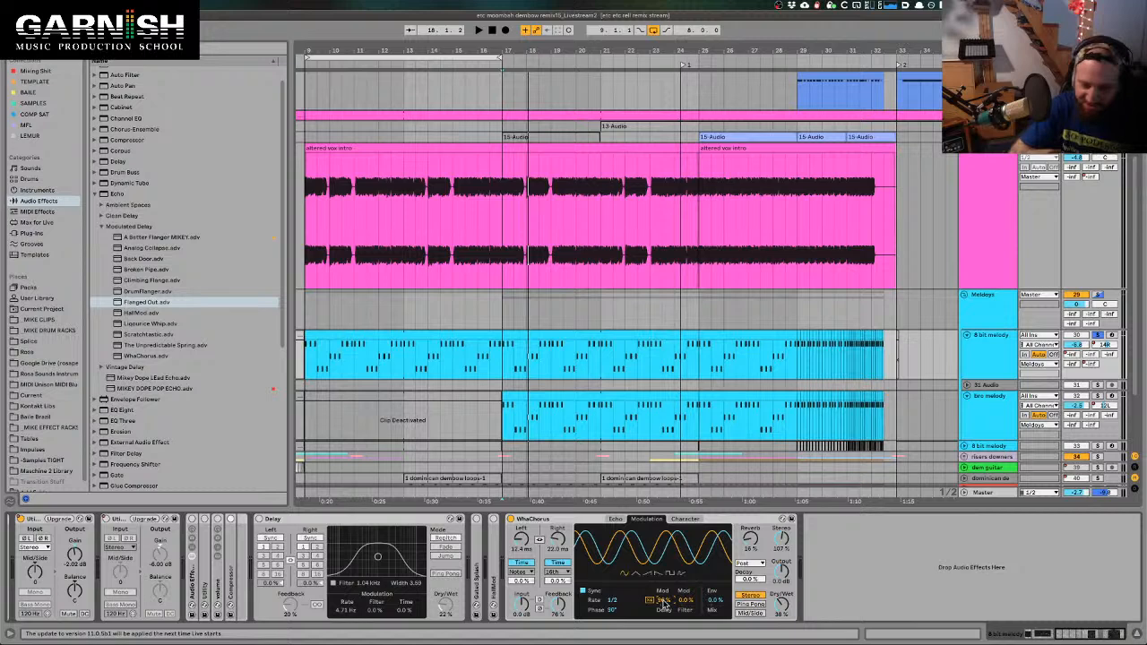
Set WhaChorus's filter modulation to 32% alongside the delay modulation, trying other amounts while auditioning the melody
{"action": "key", "text": "space"}
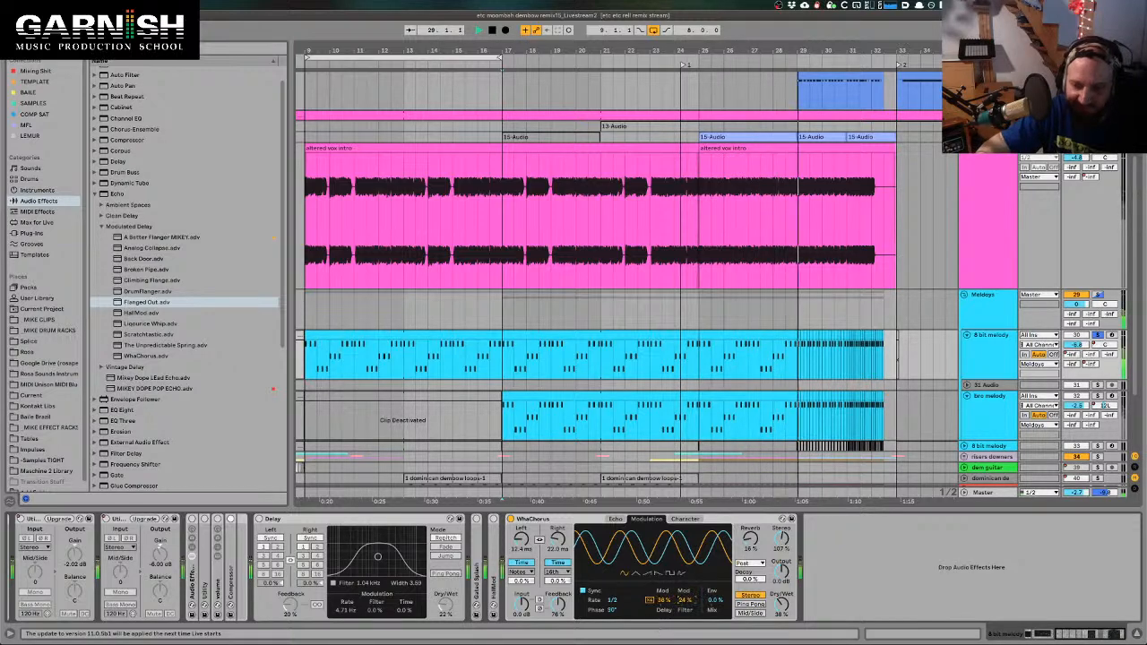
{"action": "key", "text": "space"}
{"action": "key", "text": "space"}
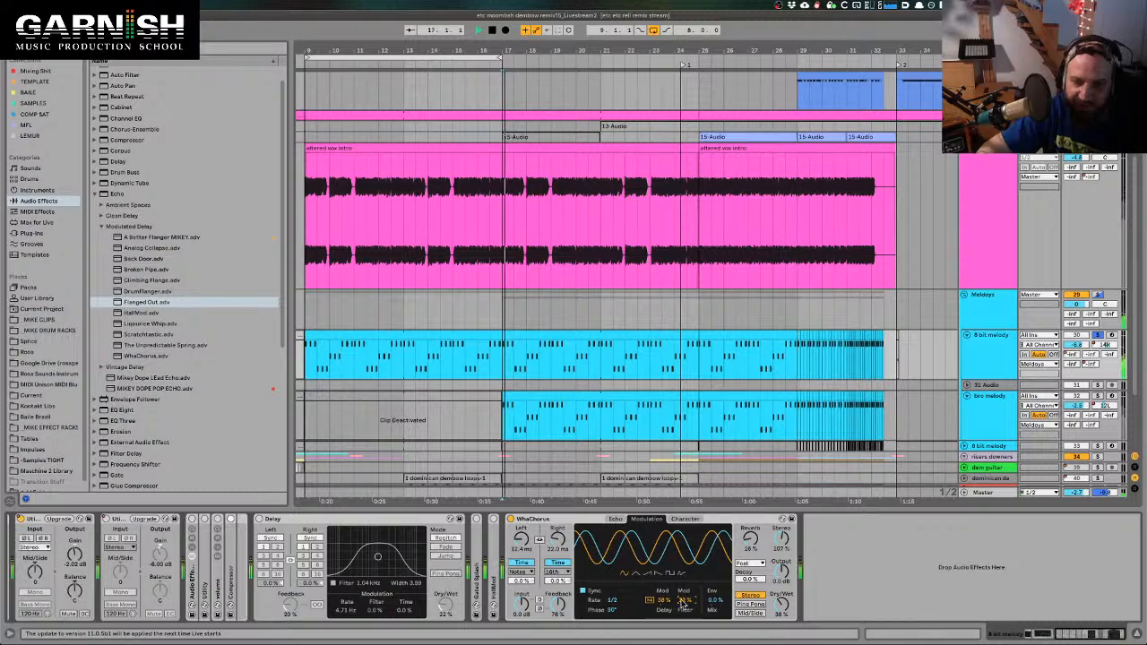
{"action": "key", "text": "space"}
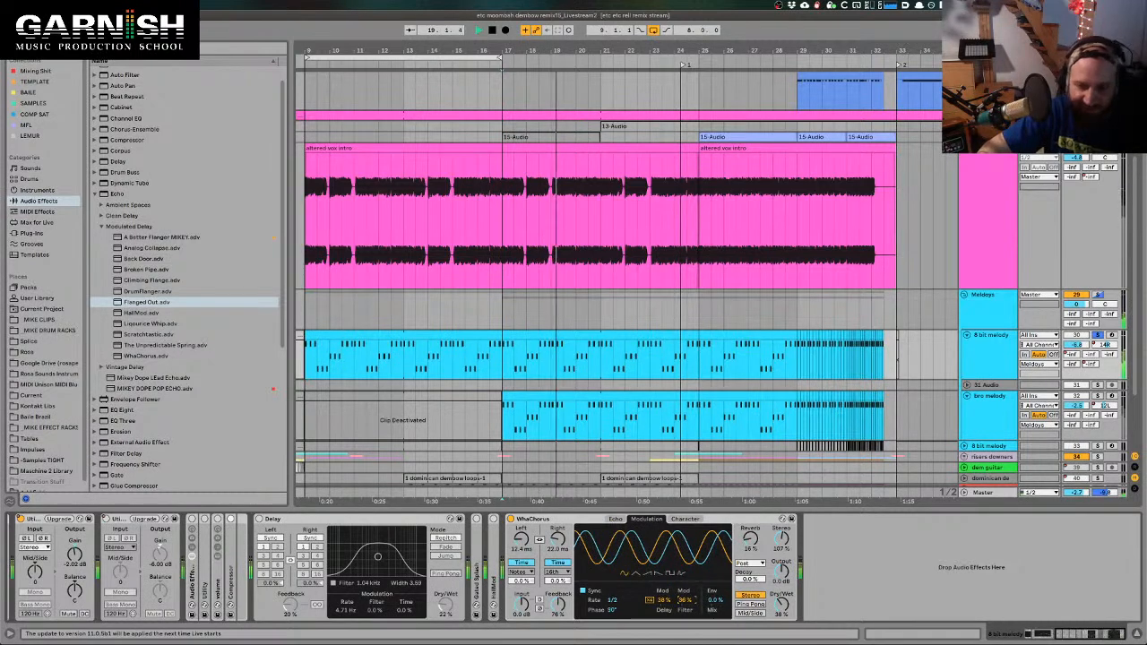
{"action": "key", "text": "space"}
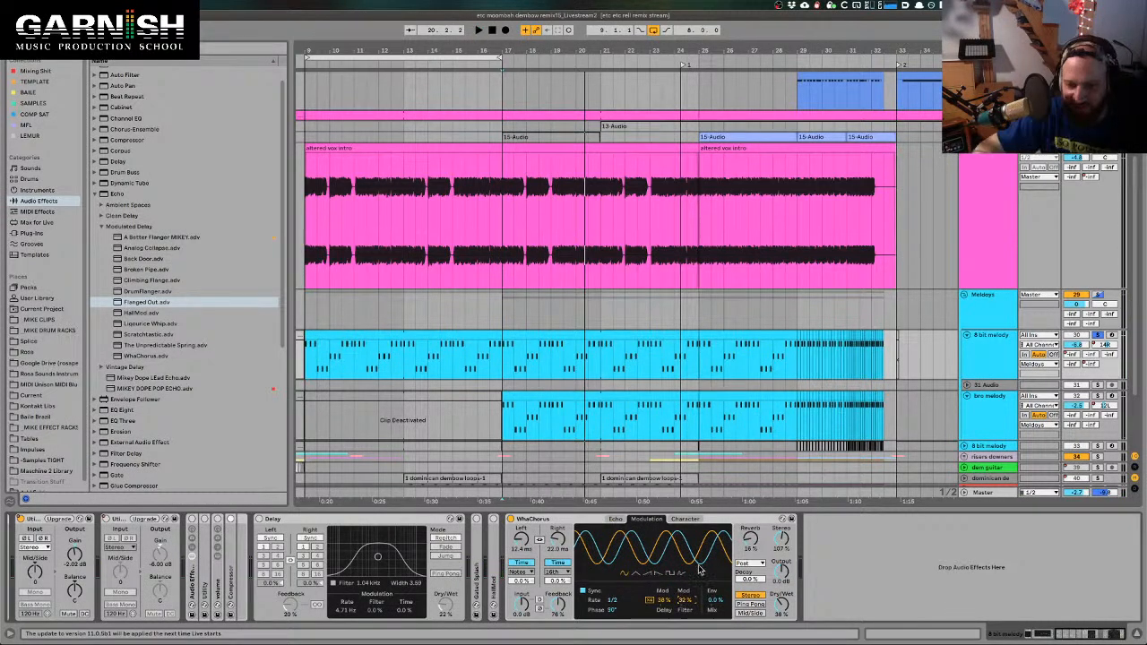
Audition WhaChorus's rising sawtooth and the neighbouring modulation waveform on the melody, and return to the sine wave
{"action": "left_click", "coordinate": [648, 575]}
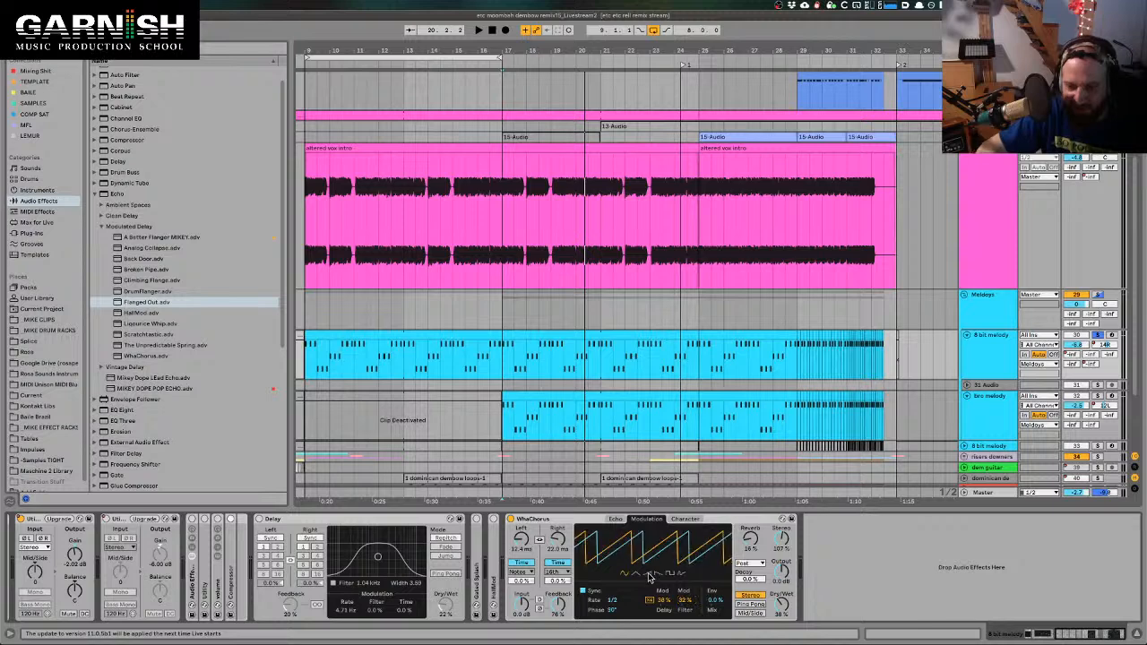
{"action": "key", "text": "space"}
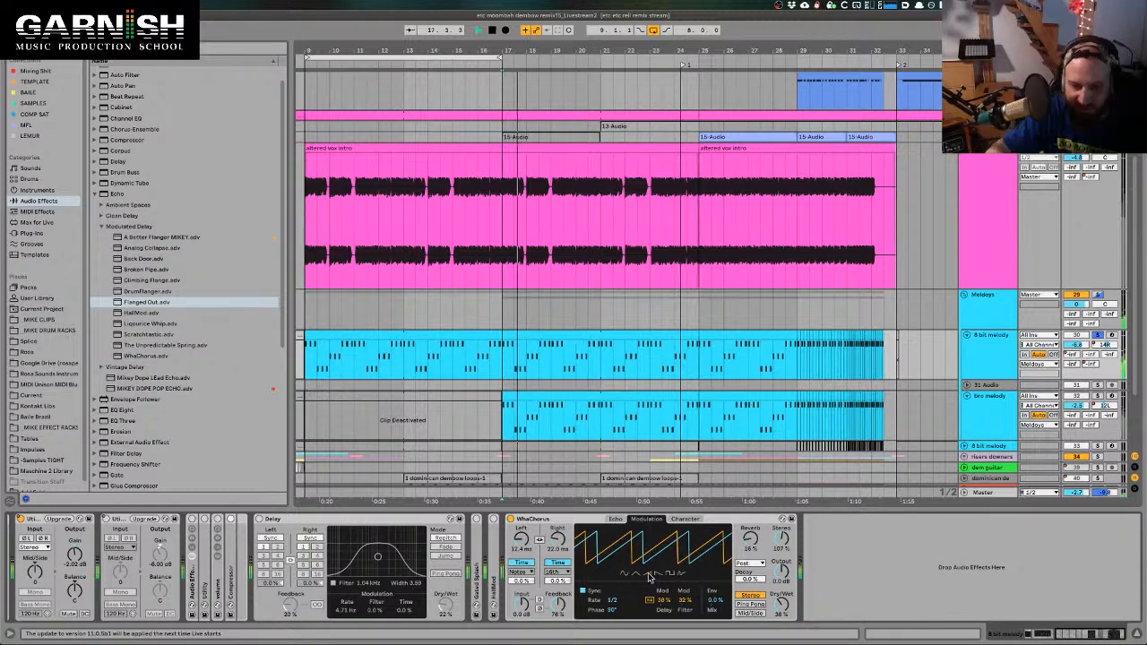
{"action": "left_click", "coordinate": [660, 574]}
{"action": "left_click", "coordinate": [624, 574]}
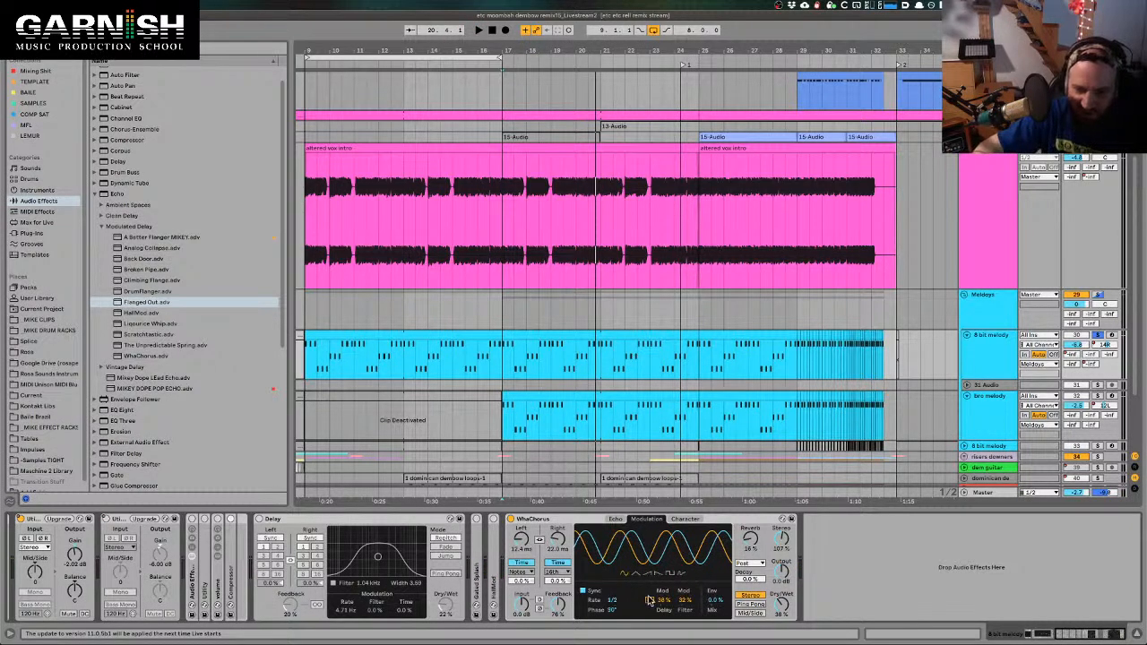
Reset WhaChorus's modulation phase to 0°, raise it to 180° and start playing the melody
{"action": "left_click", "coordinate": [616, 610]}
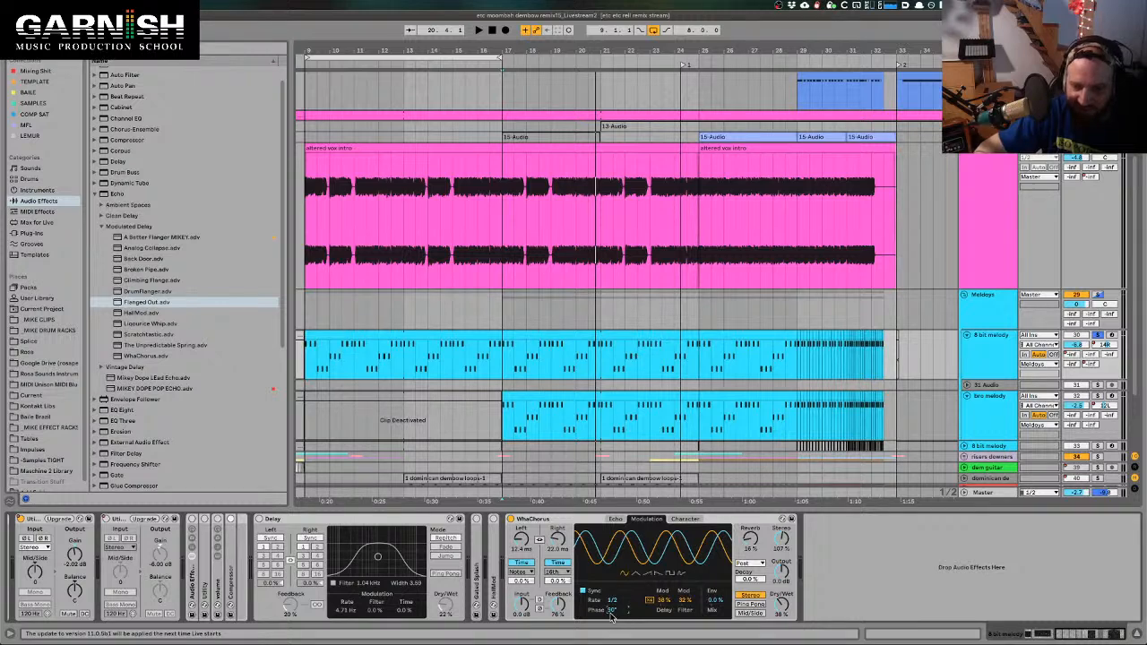
{"action": "double_click", "coordinate": [613, 611]}
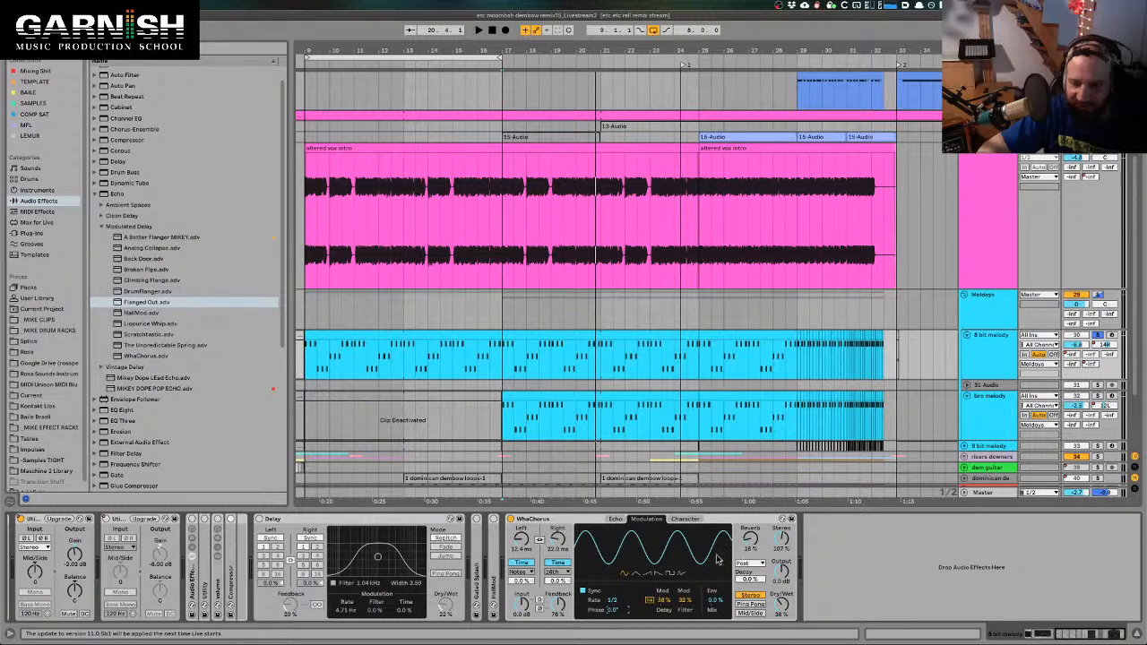
{"action": "left_click_drag", "start_coordinate": [613, 610], "coordinate": [613, 538]}
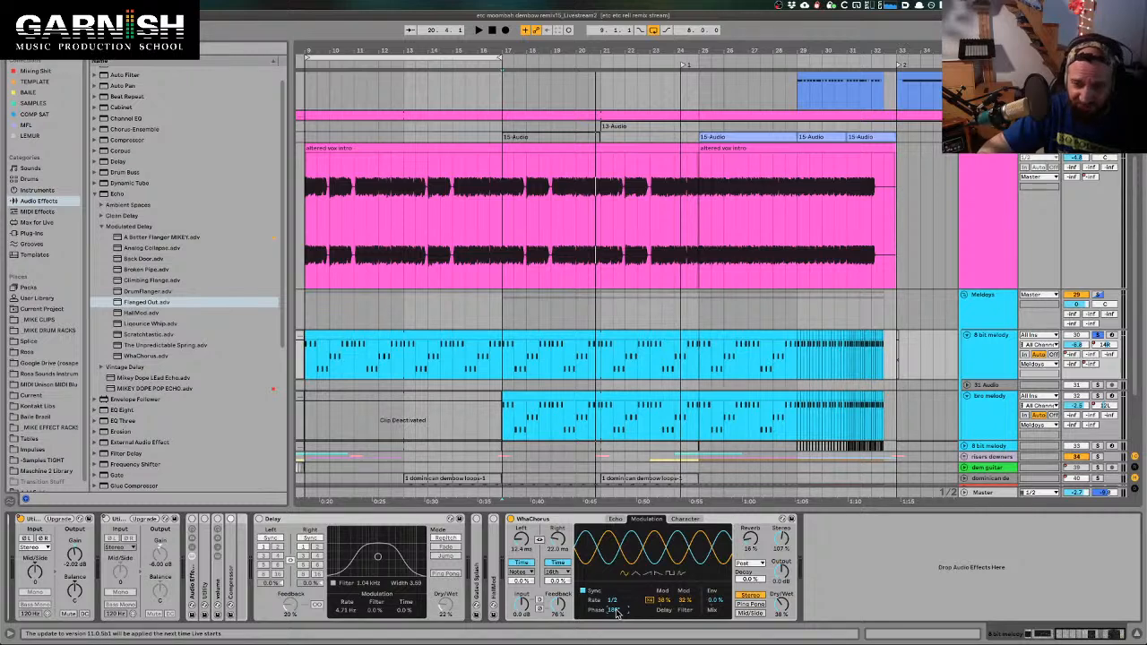
{"action": "key", "text": "space"}
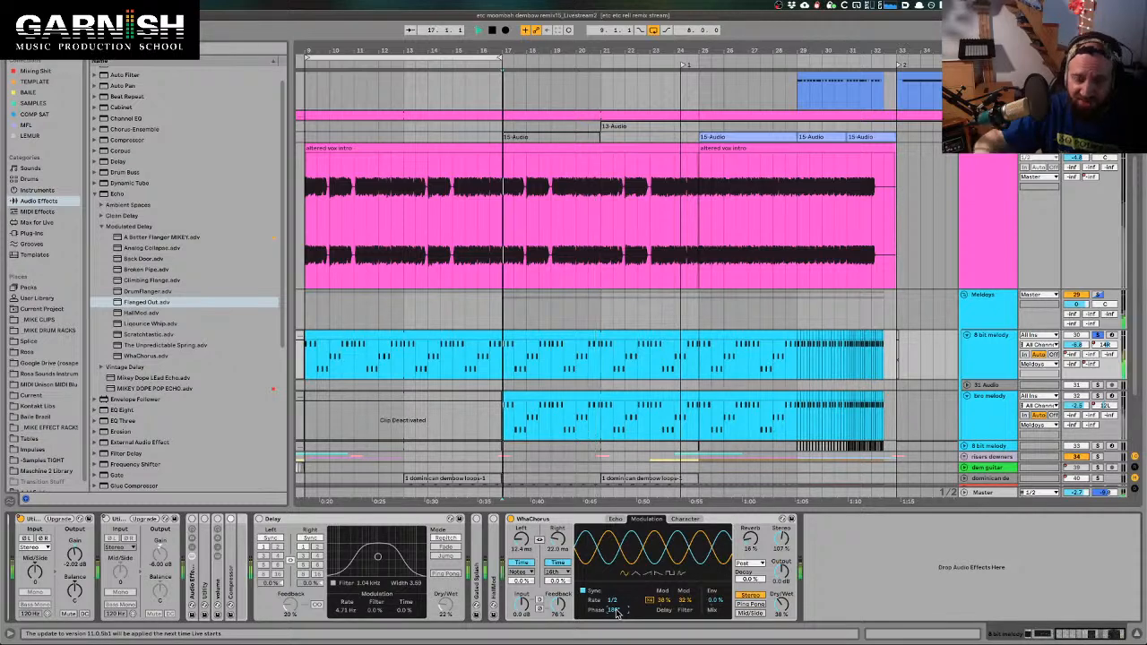
Compare WhaChorus's modulation phase at 0° and 180° on the melody, undoing the 0° setting and finishing at 180°
{"action": "left_click_drag", "start_coordinate": [616, 613], "coordinate": [616, 632]}
{"action": "key", "text": "space"}
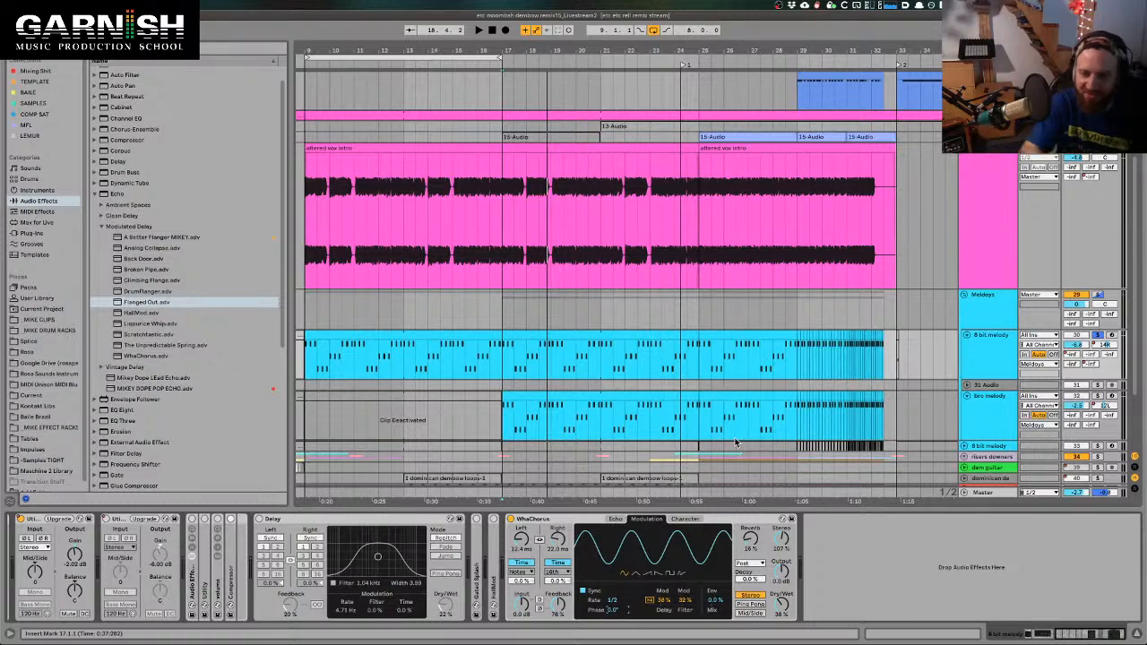
{"action": "key", "text": "super+z"}
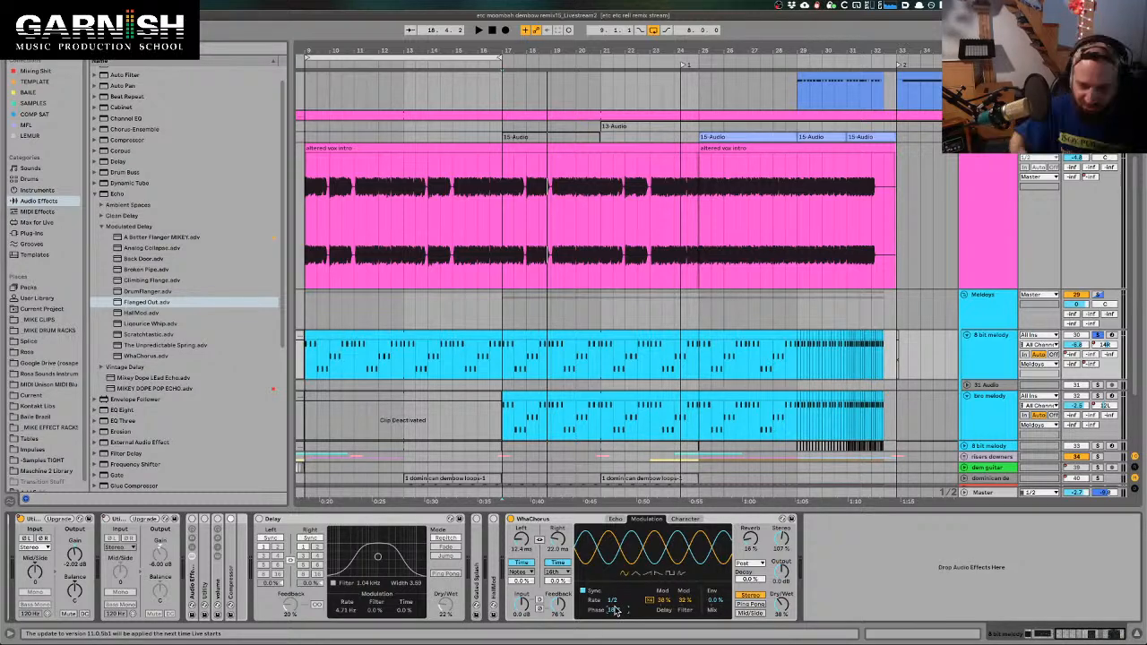
{"action": "key", "text": "space"}
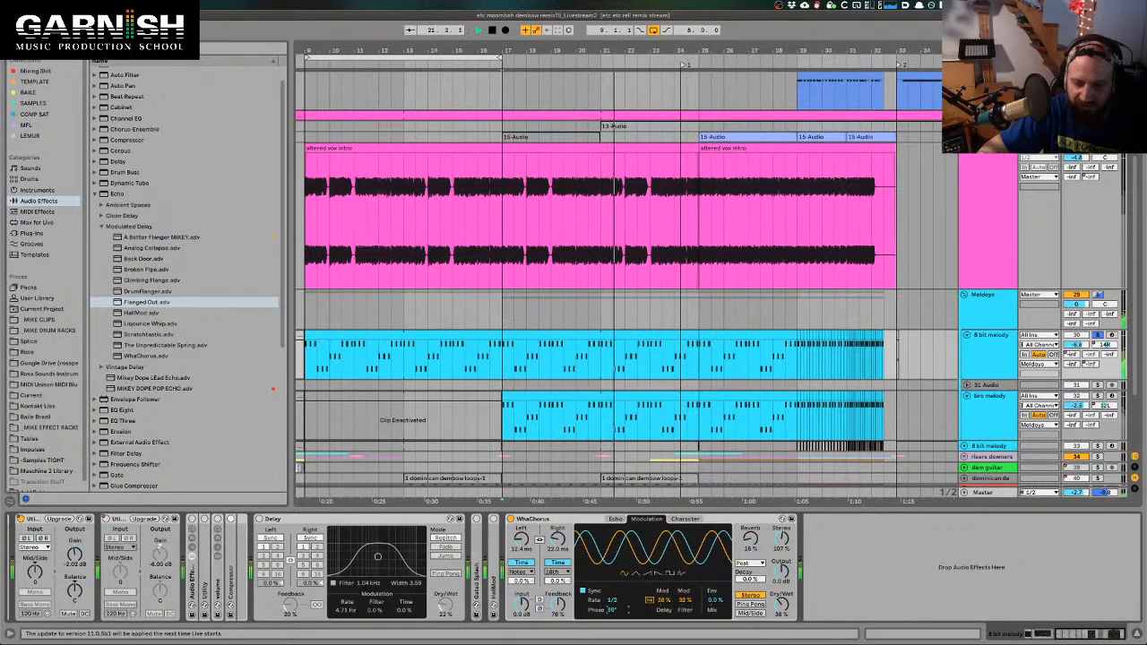
{"action": "key", "text": "space"}
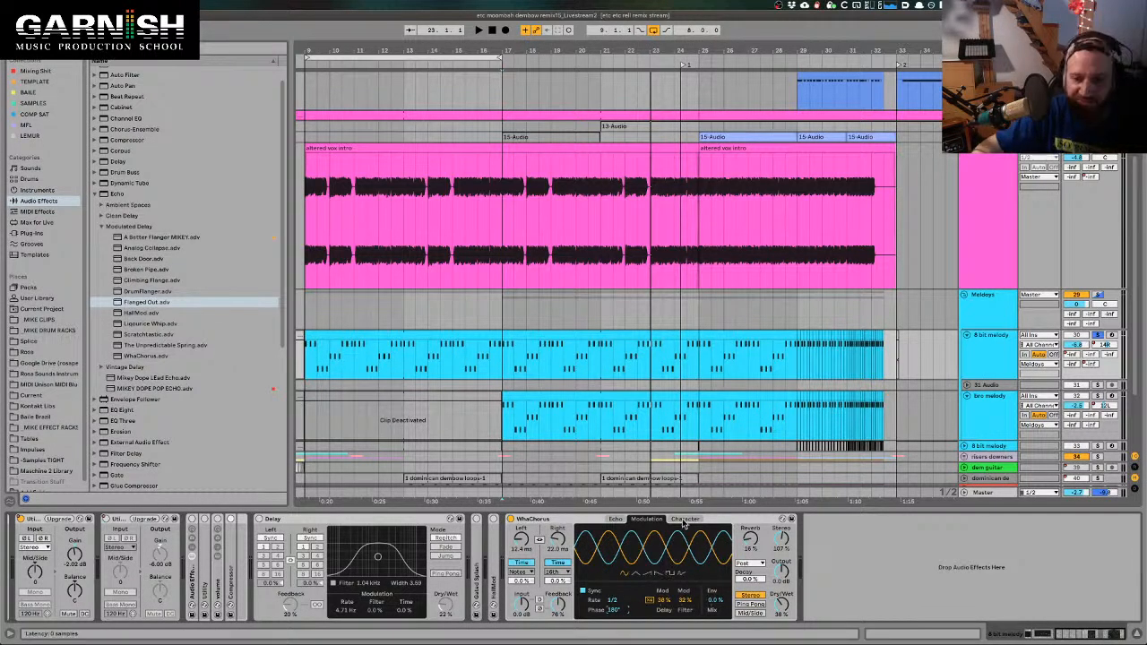
Set the high-pass cutoff of WhaChorus's echo filter to 520 Hz while auditioning the melody
{"action": "left_click", "coordinate": [615, 519]}
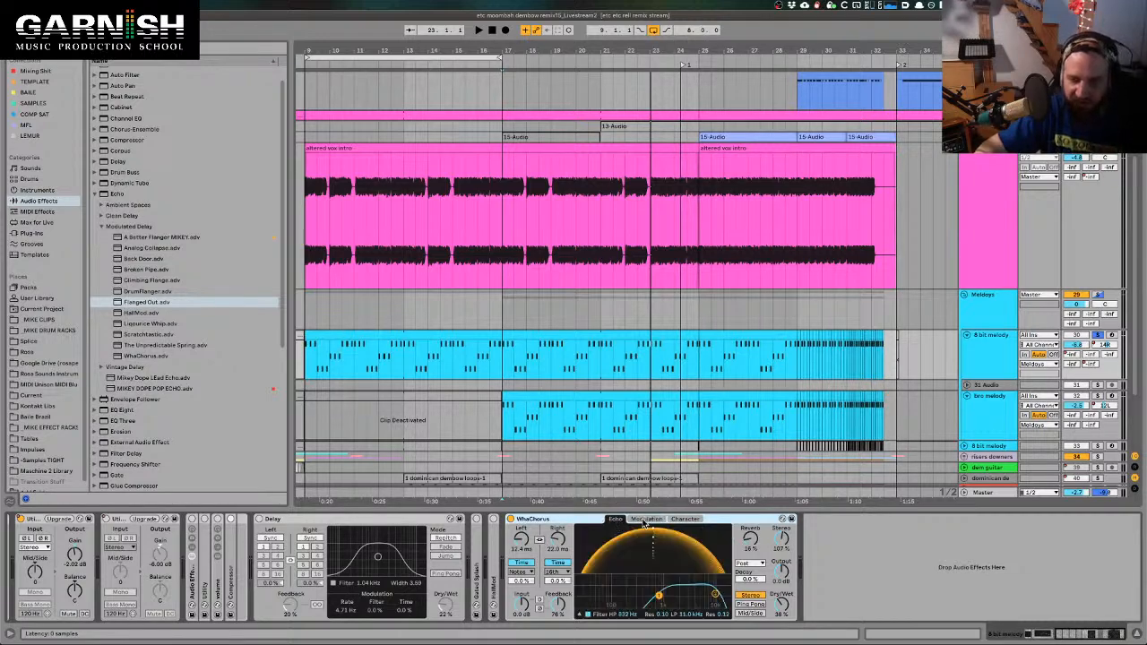
{"action": "key", "text": "space"}
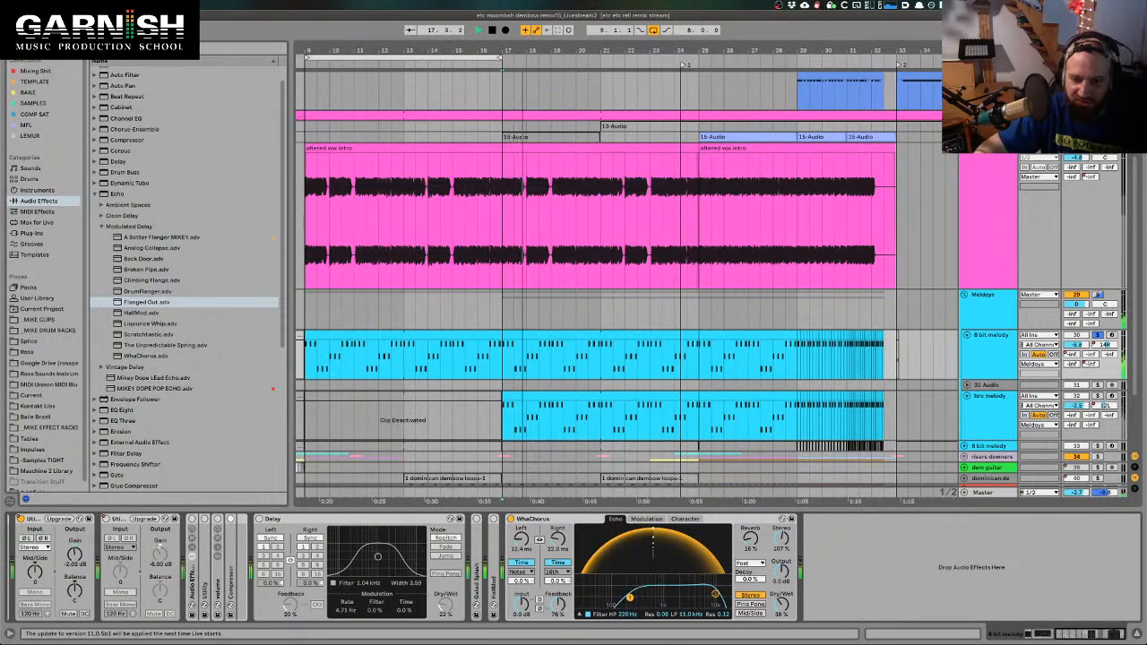
{"action": "key", "text": "space"}
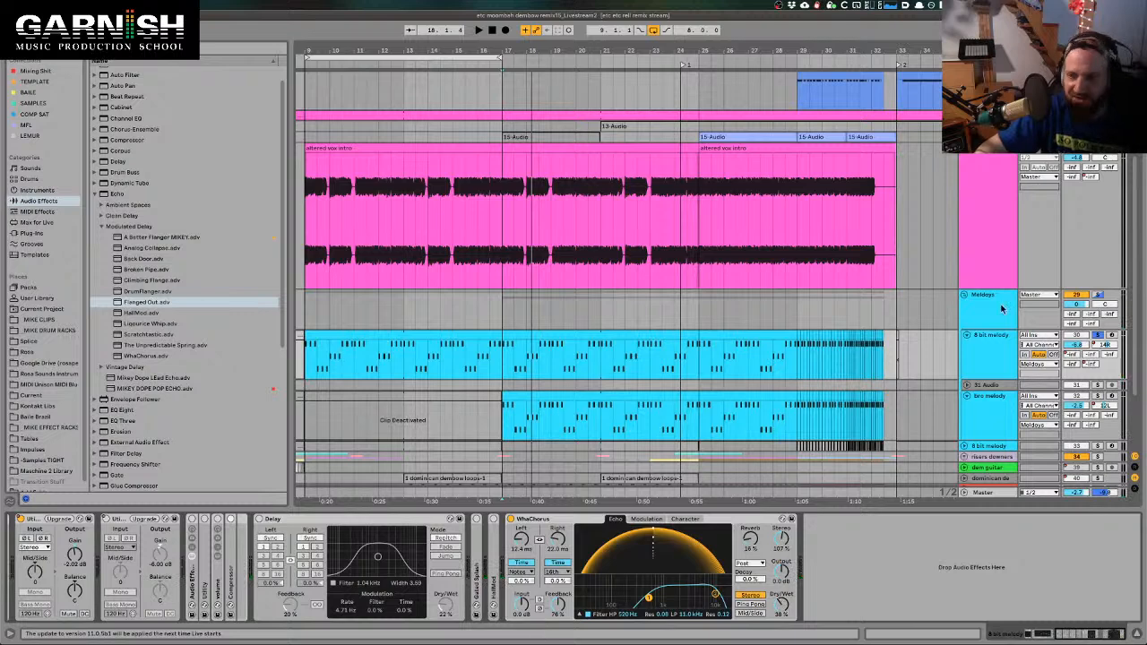
Unsolo the 8 bit melody track to hear it in the full mix, and solo it again
{"action": "left_click", "coordinate": [1099, 335]}
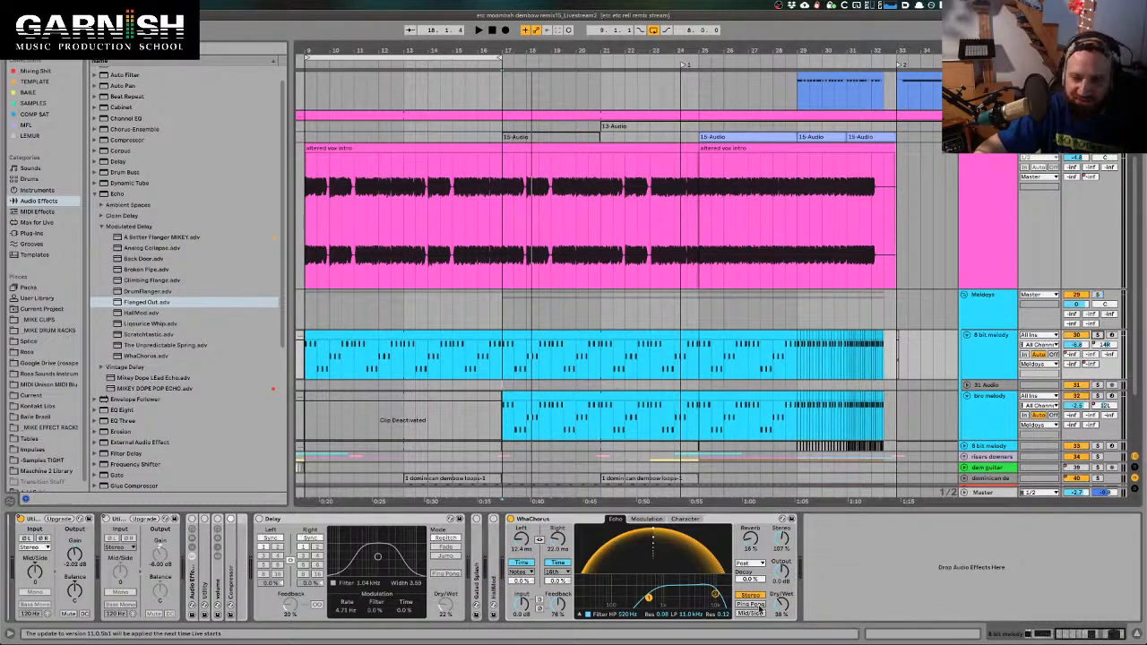
{"action": "key", "text": "space"}
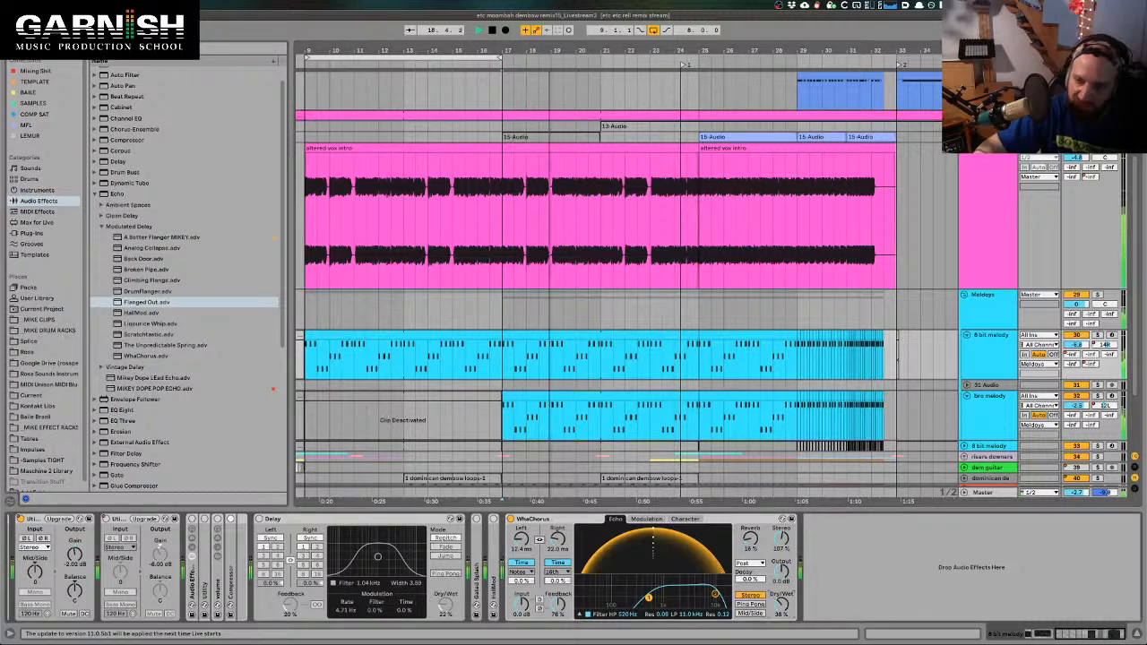
{"action": "left_click", "coordinate": [979, 341]}
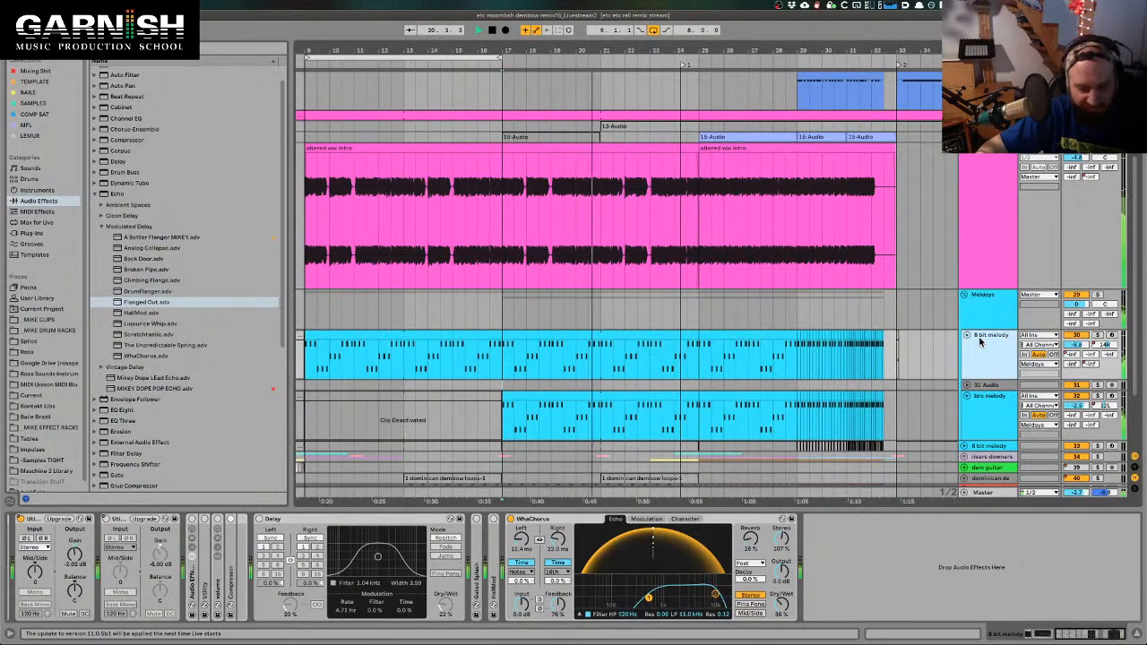
{"action": "left_click", "coordinate": [1098, 334]}
Set WhaChorus's dry/wet to 34% and open its low-pass filter to 20.0 kHz
{"action": "left_click_drag", "start_coordinate": [781, 605], "coordinate": [781, 607]}
{"action": "left_click_drag", "start_coordinate": [715, 594], "coordinate": [728, 593]}
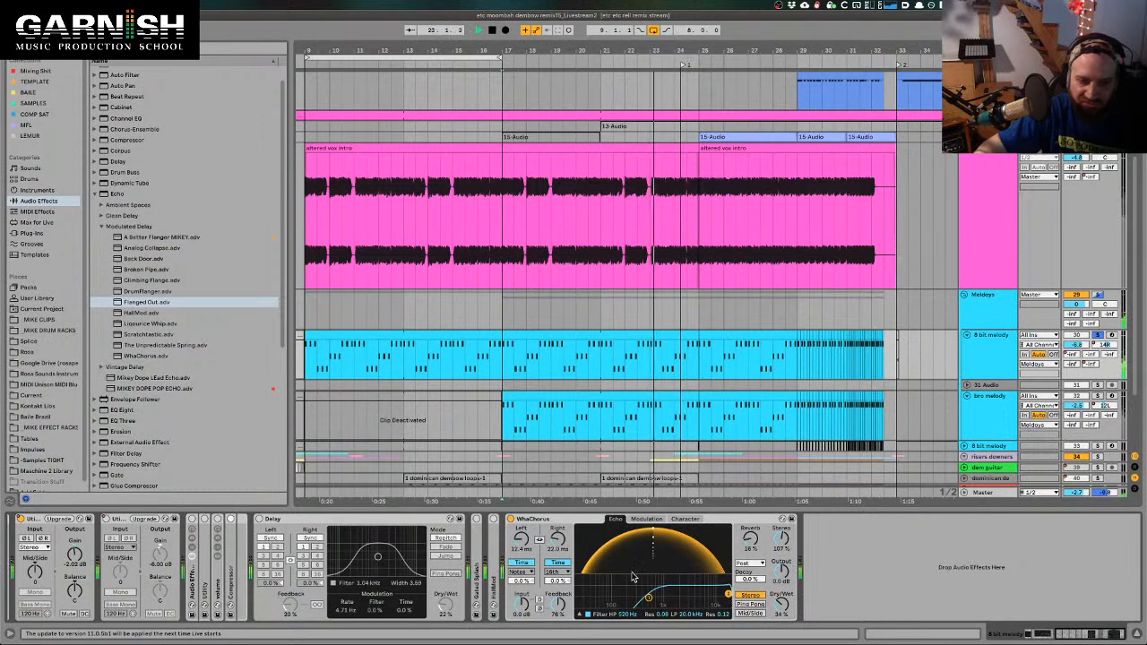
Set WhaChorus's high-pass cutoff to 494 Hz, with input gain at 13 dB and output at -9.1 dB, while auditioning the melody
{"action": "mouse_move", "coordinate": [647, 598]}
{"action": "left_mouse_down"}
{"action": "mouse_move", "coordinate": [671, 598]}
{"action": "mouse_move", "coordinate": [647, 597]}
{"action": "left_mouse_up"}
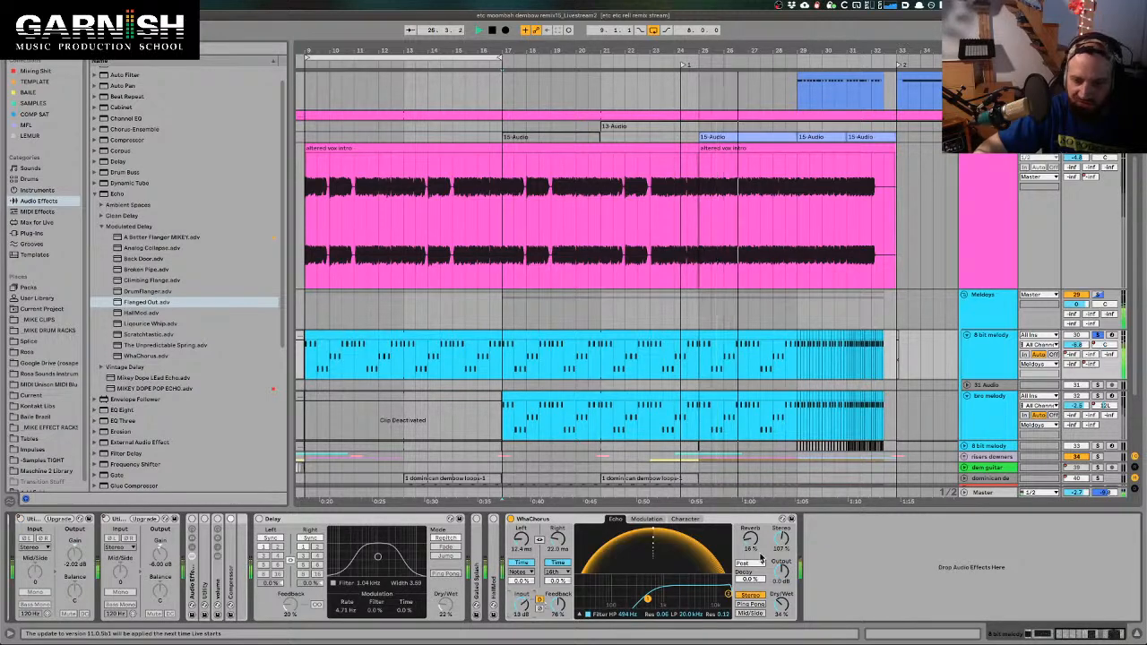
{"action": "left_click_drag", "start_coordinate": [781, 571], "coordinate": [781, 587]}
{"action": "key", "text": "space"}
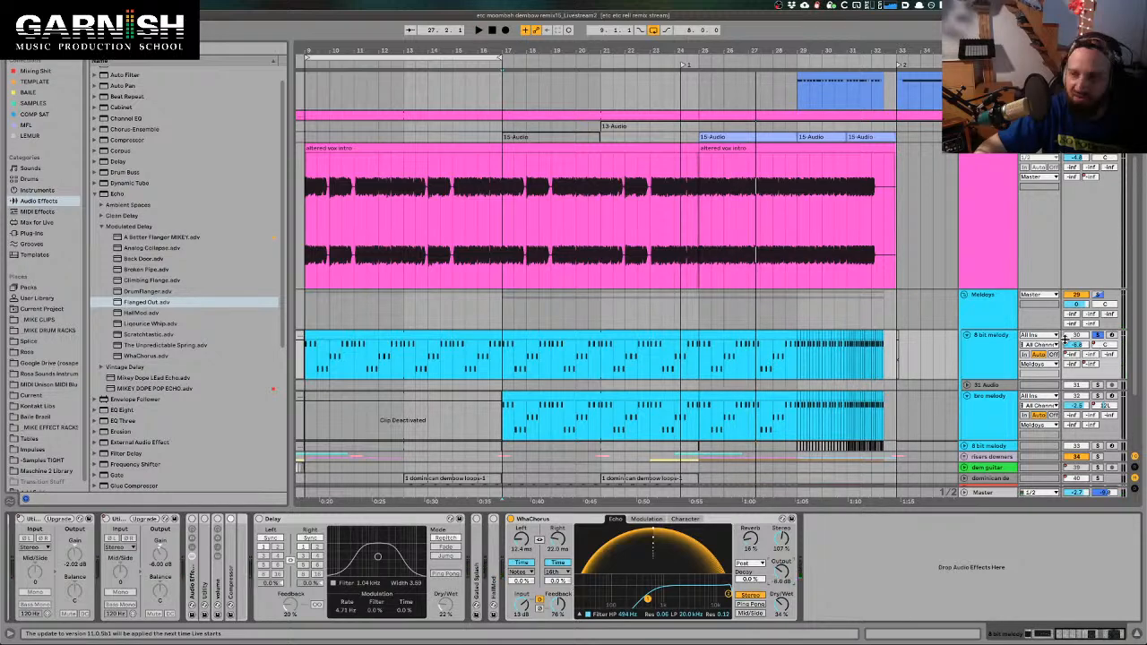
{"action": "key", "text": "space"}
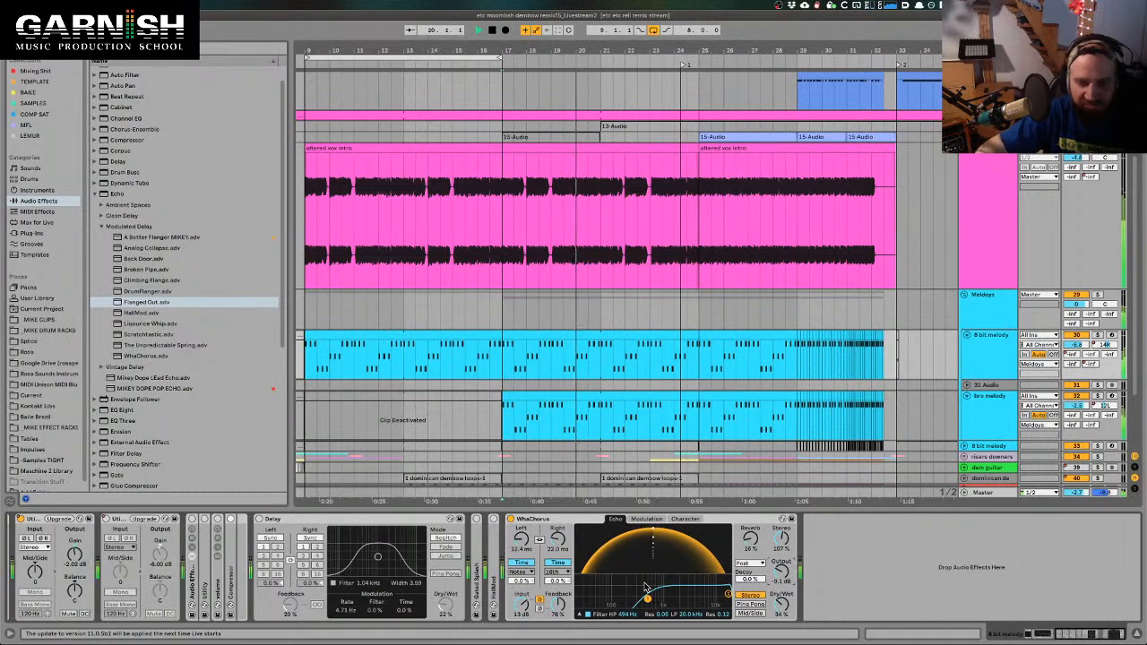
{"action": "key", "text": "space"}
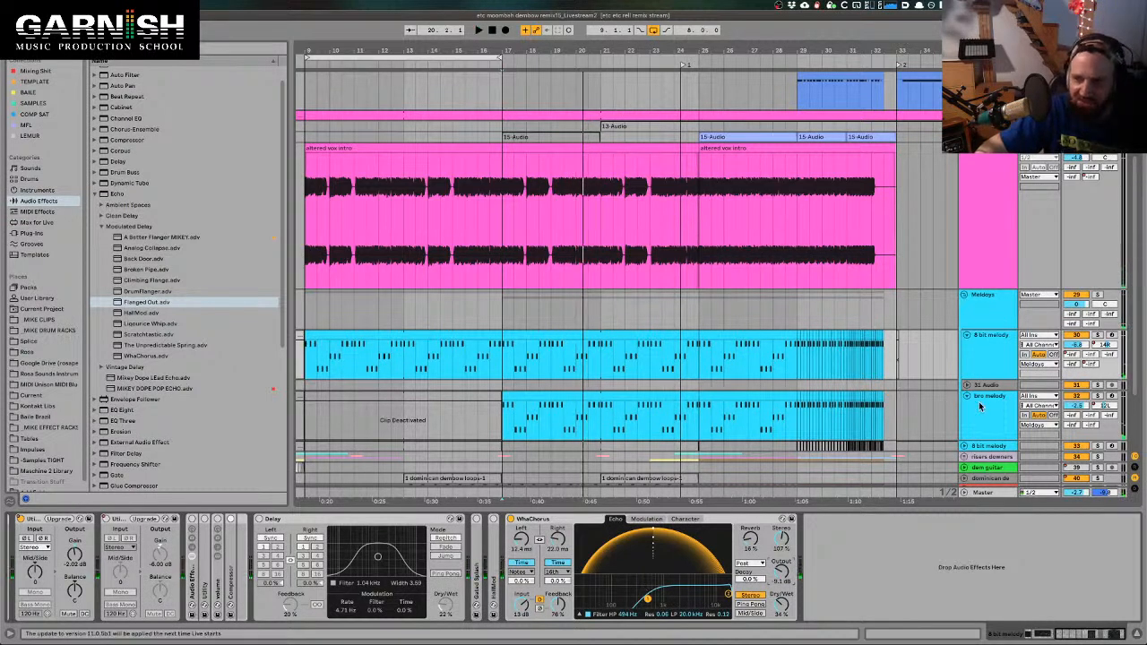
Map the Q key to the on/off switches of Delay on the bro melody track and WhaChorus on the 8 bit melody track
{"action": "left_click", "coordinate": [986, 405]}
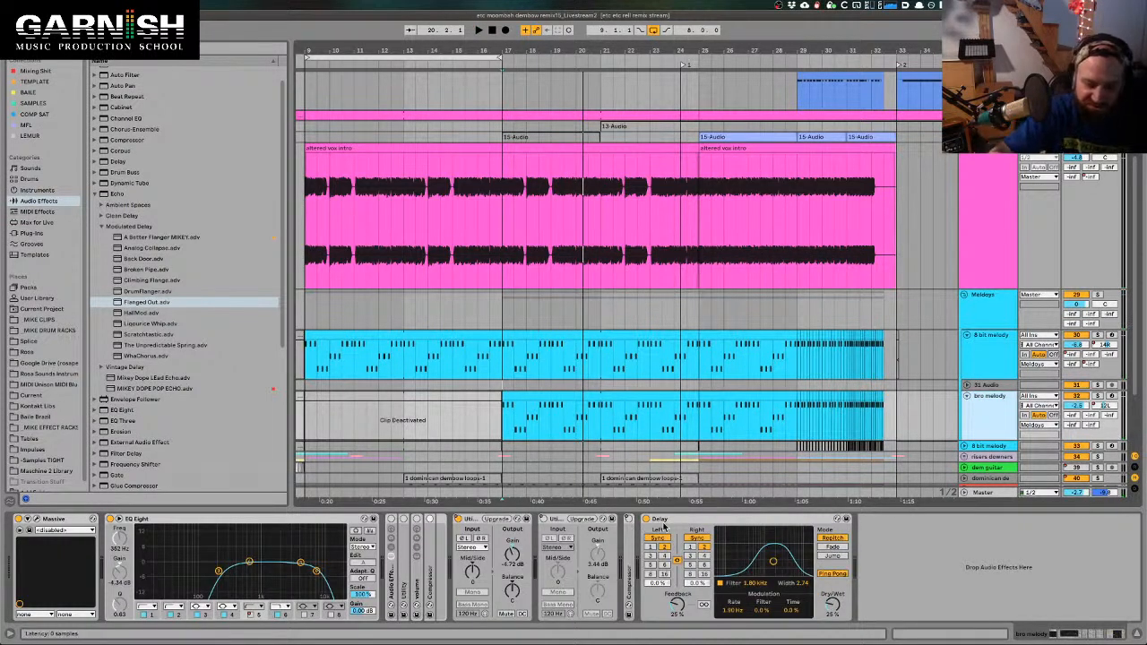
{"action": "key", "text": "super+k"}
{"action": "left_click", "coordinate": [645, 519]}
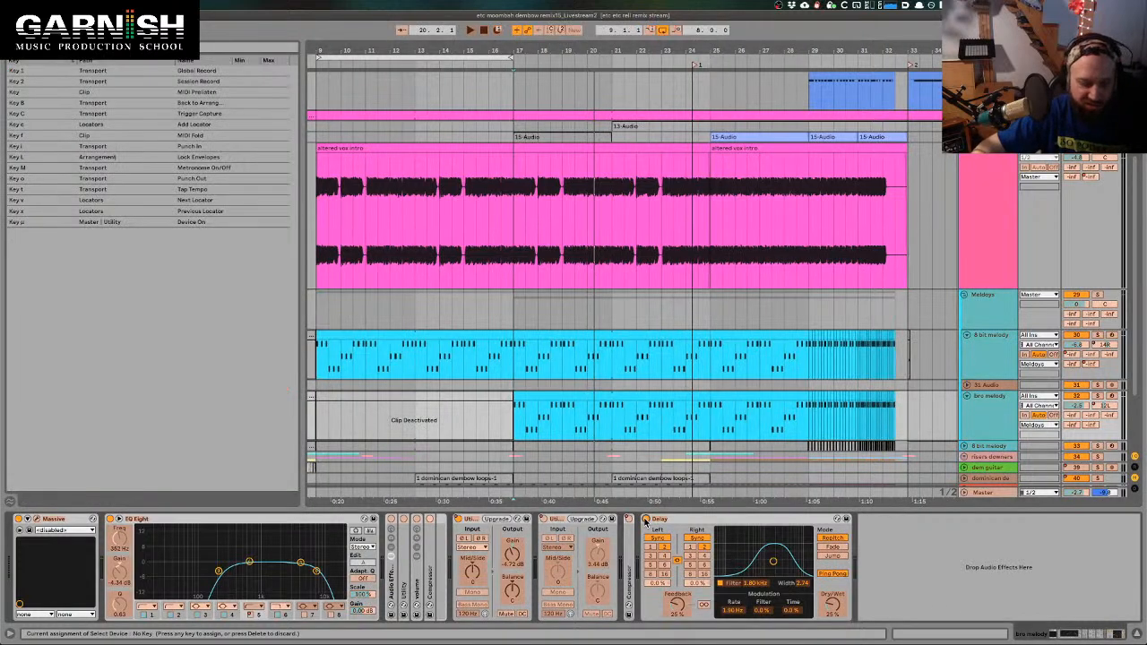
{"action": "key", "text": "q"}
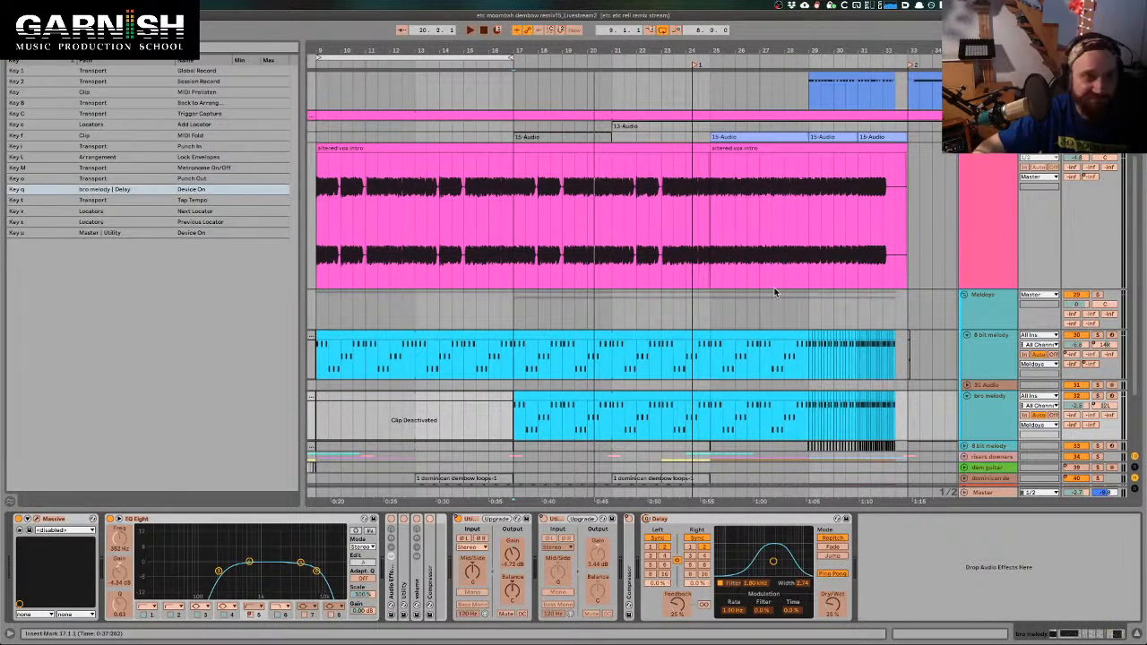
{"action": "left_click", "coordinate": [991, 349]}
{"action": "left_click", "coordinate": [511, 519]}
{"action": "key", "text": "q"}
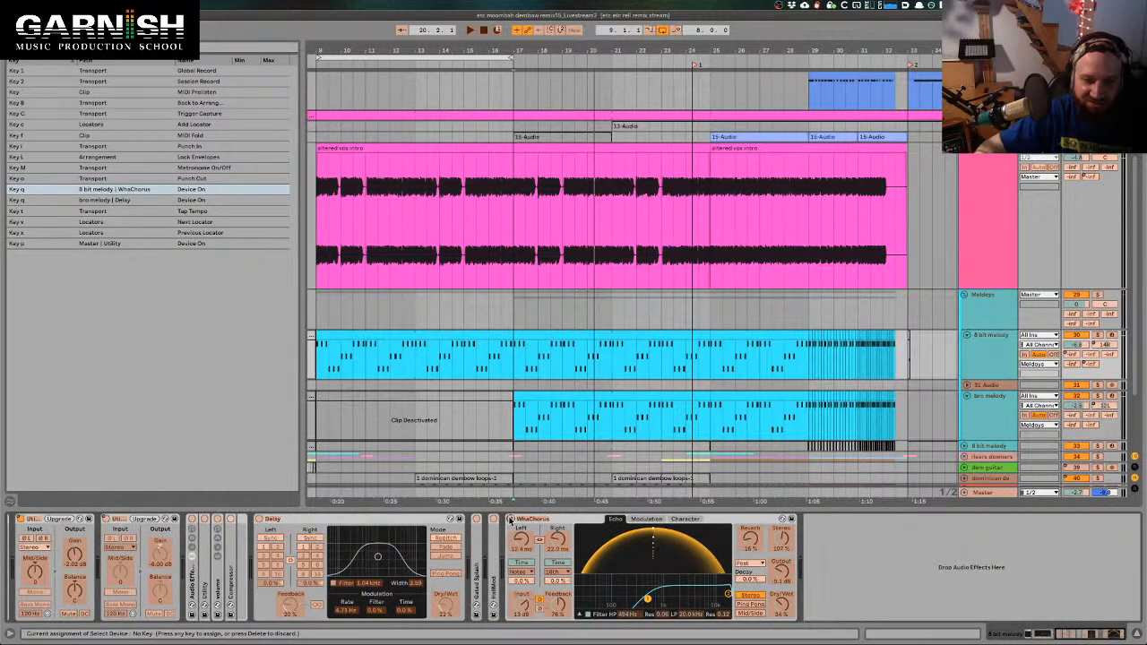
{"action": "key", "text": "super+k"}
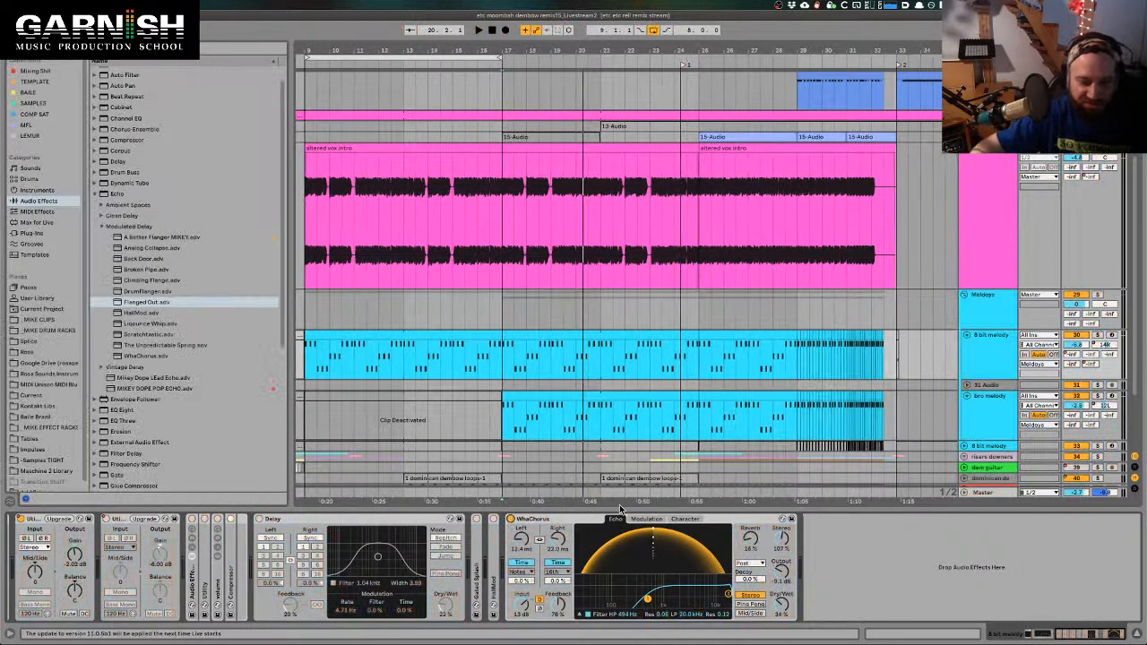
Toggle the Q-mapped effects and check the on/off state of Delay and WhaChorus on the two melody tracks
{"action": "key", "text": "q"}
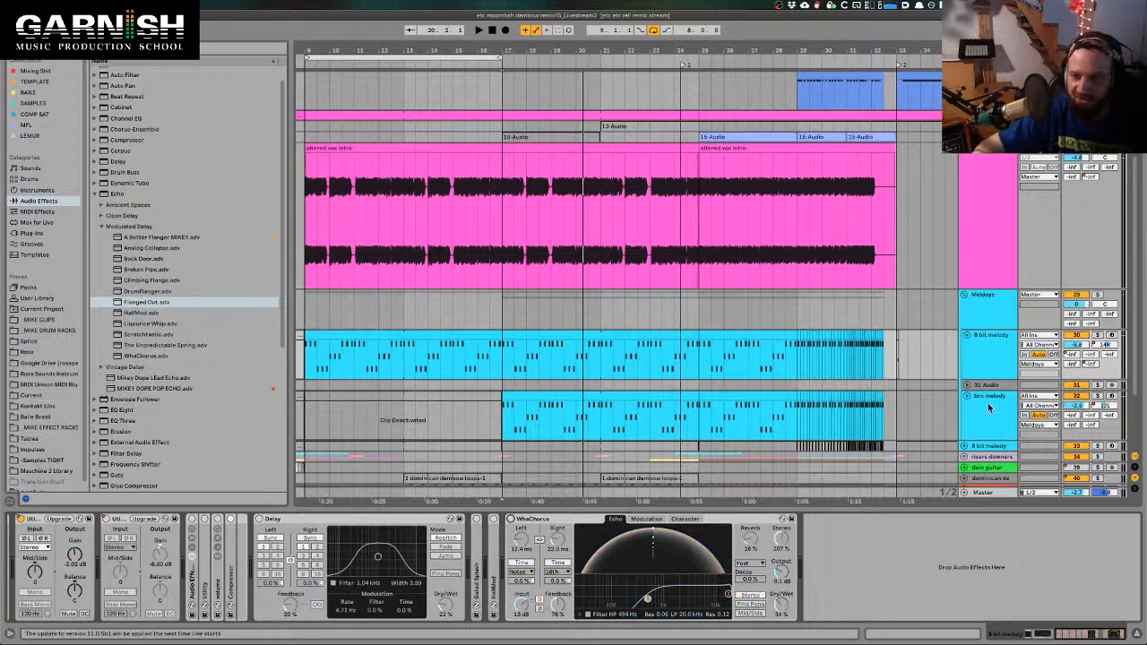
{"action": "left_click", "coordinate": [990, 407]}
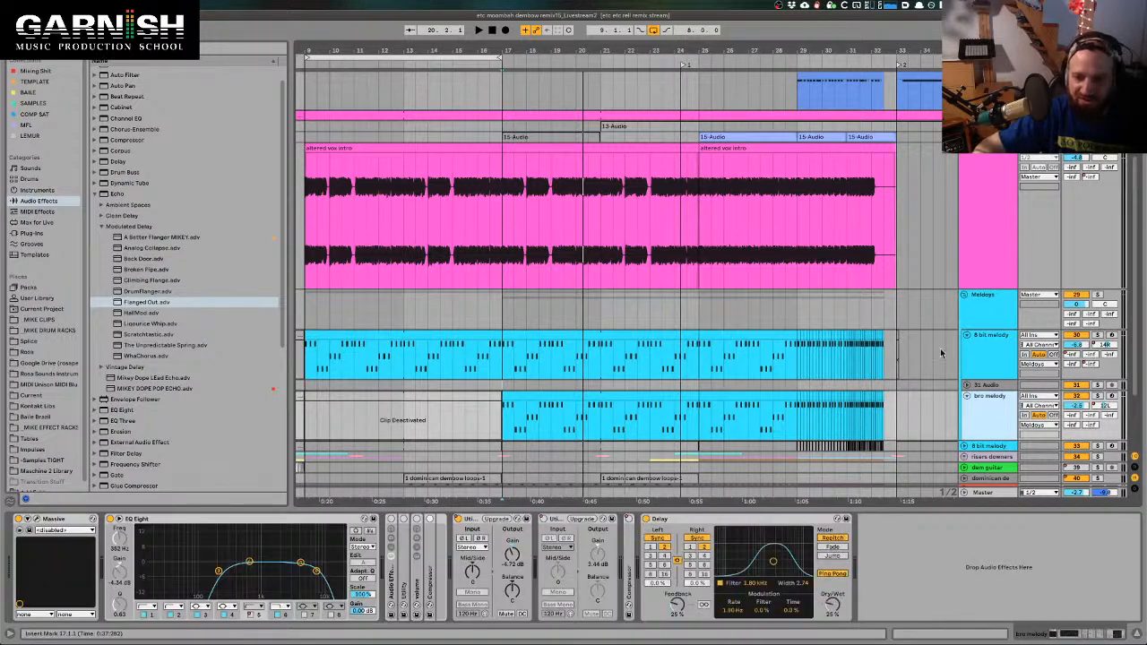
{"action": "left_click", "coordinate": [988, 336]}
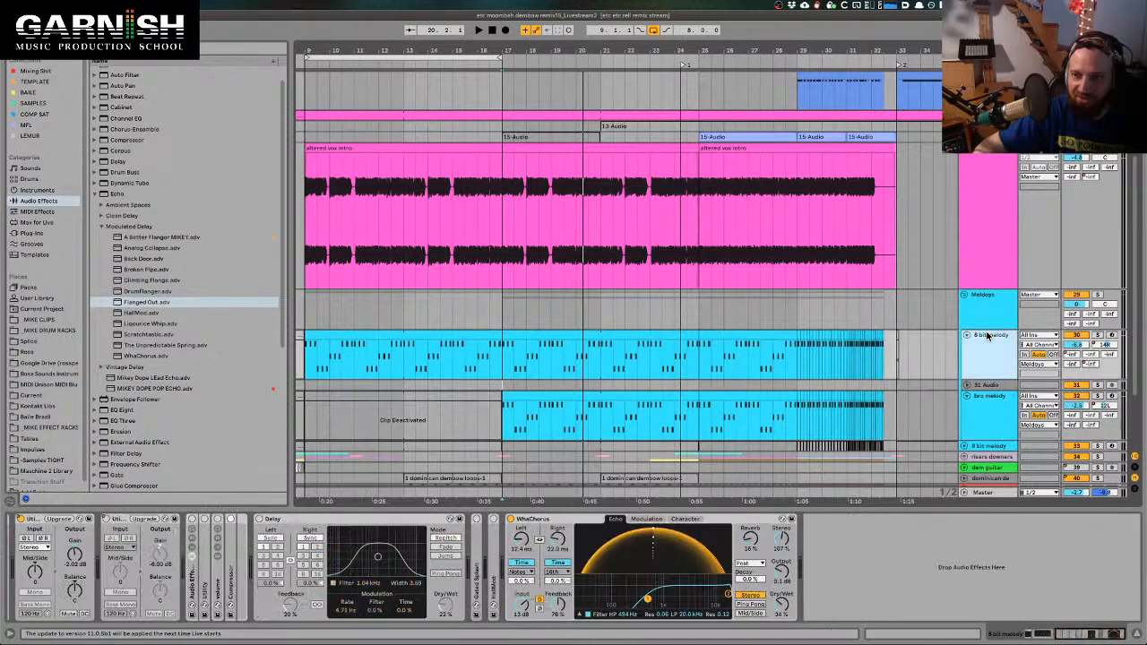
{"action": "left_click", "coordinate": [991, 403]}
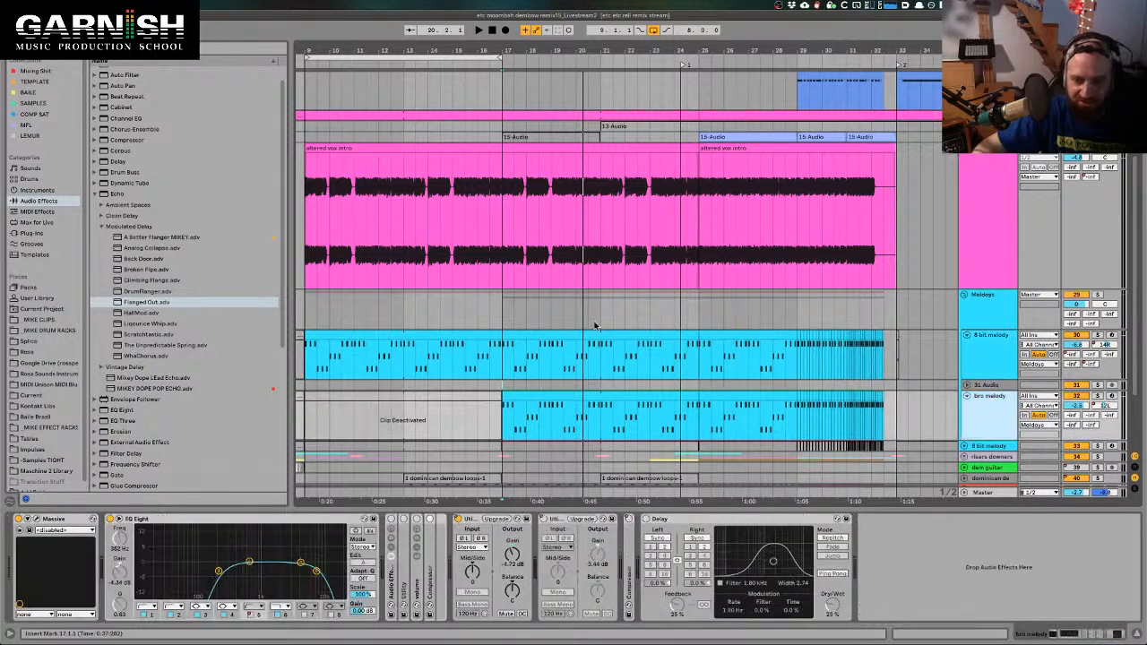
Play the arrangement from bar 17 to compare the melodies with the mapped effects toggled
{"action": "left_click", "coordinate": [500, 348]}
{"action": "key", "text": "space"}
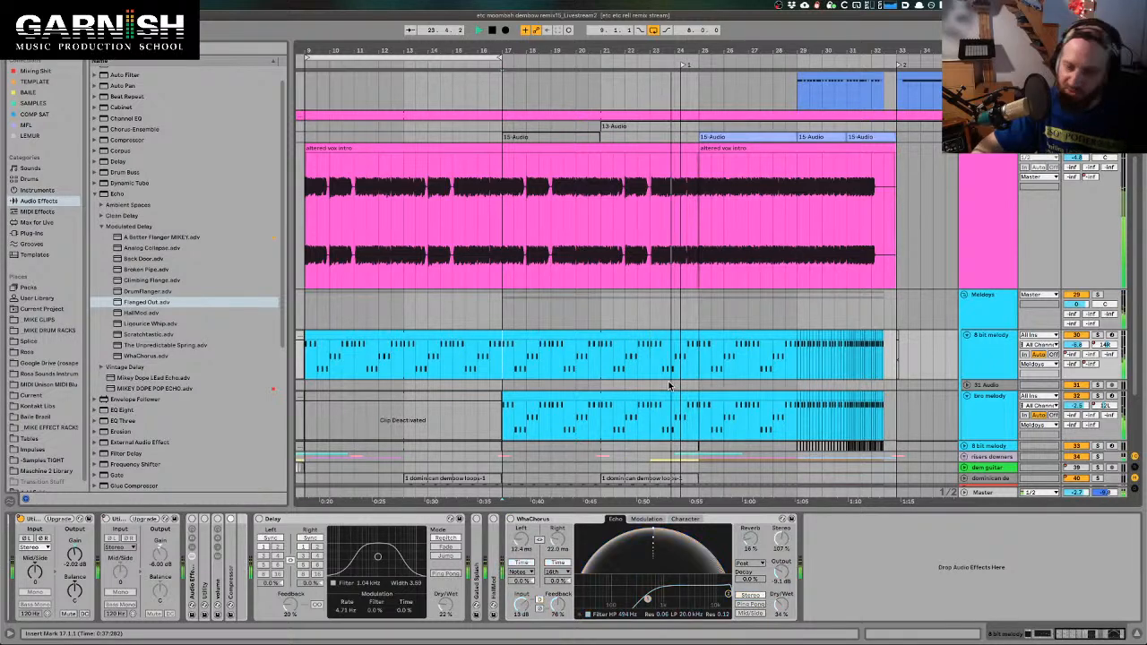
{"action": "key", "text": "space"}
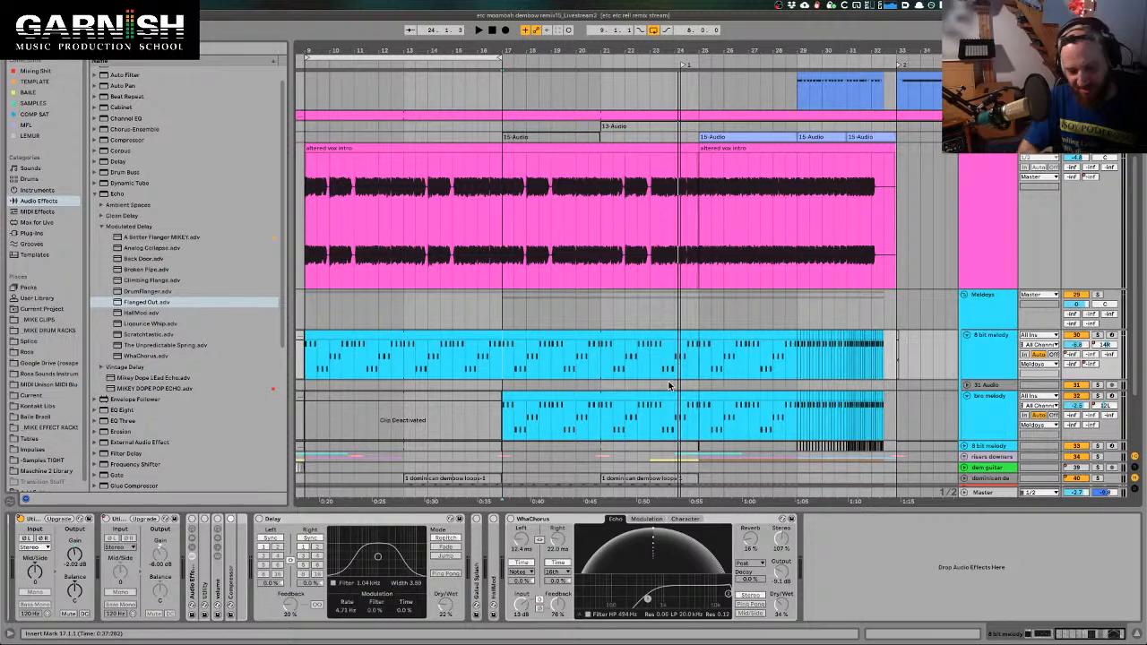
Loop bars 17 to 25 using a selection on the altered vox intro clip, and play from bar 17
{"action": "left_click", "coordinate": [710, 368], "text": "shift"}
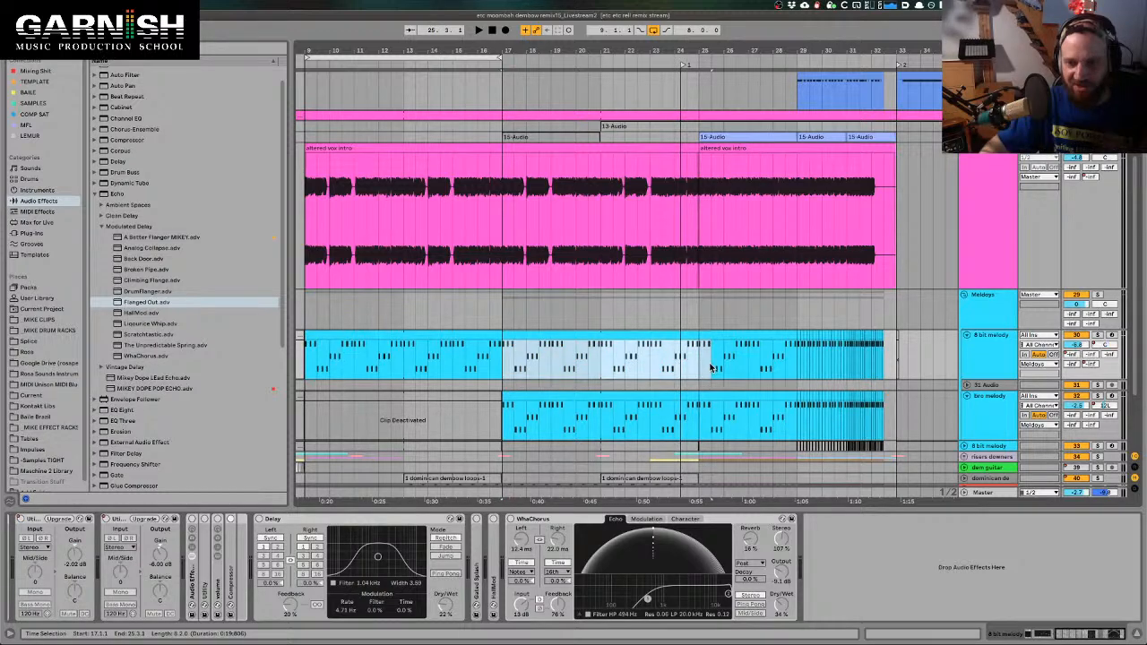
{"action": "left_click", "coordinate": [703, 428]}
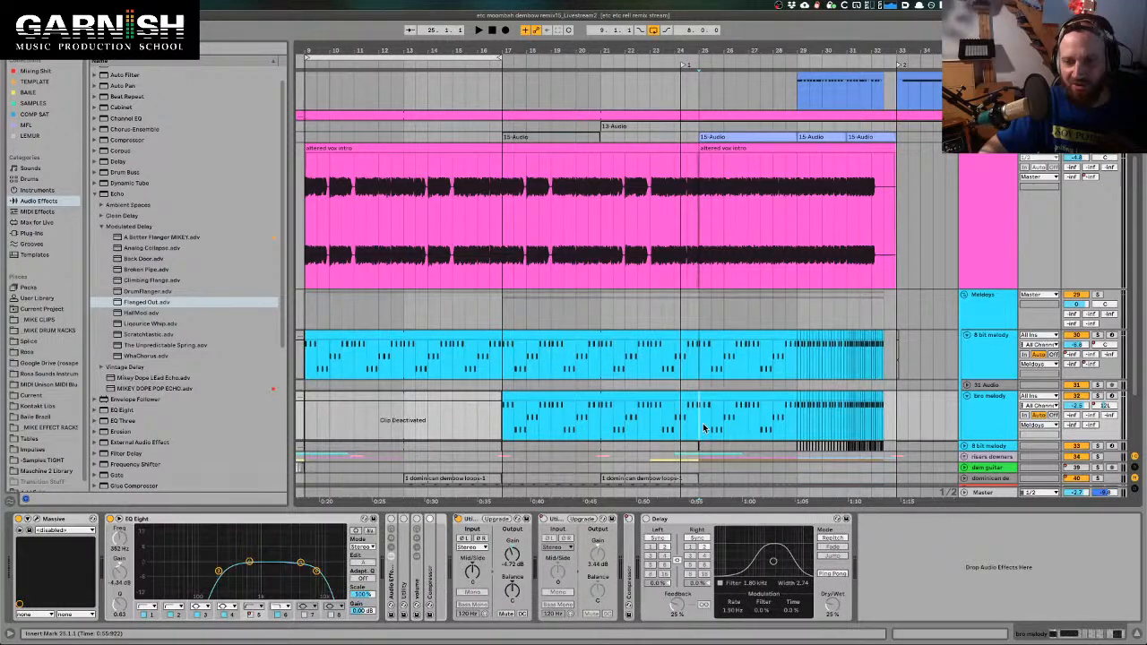
{"action": "left_click", "coordinate": [498, 342], "text": "shift"}
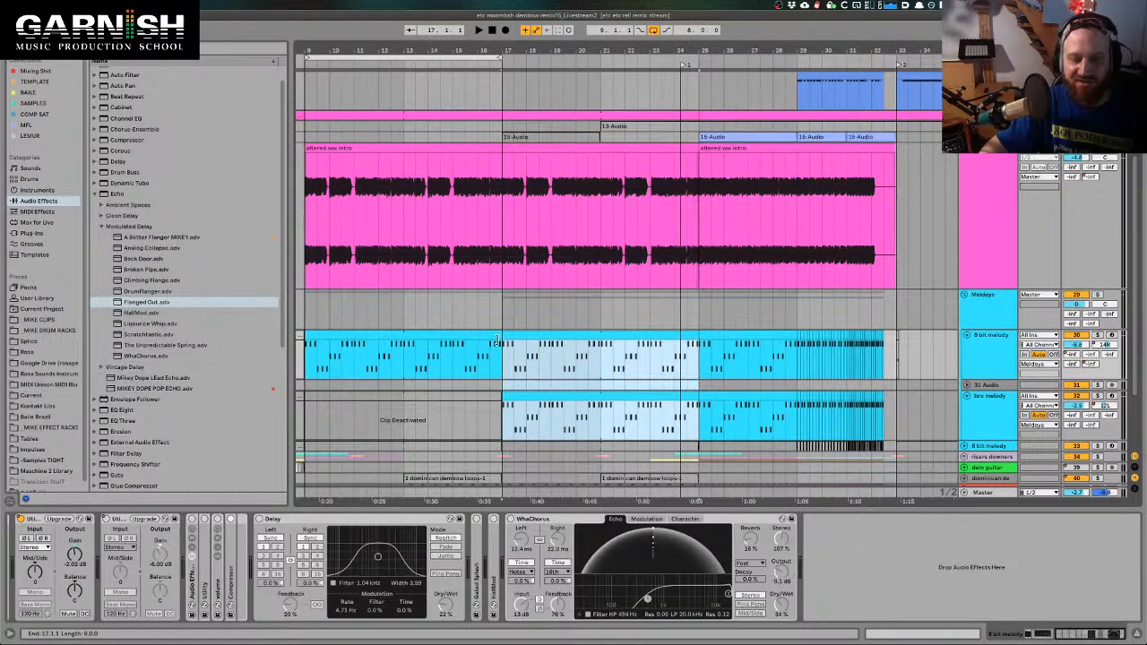
{"action": "left_click", "coordinate": [506, 258]}
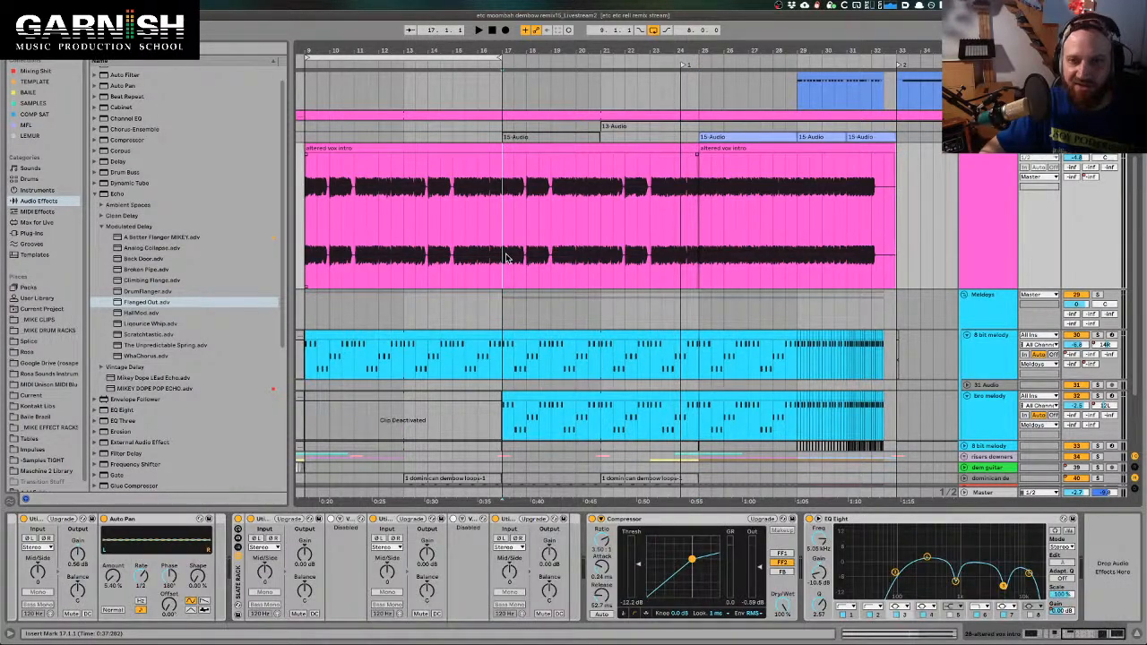
{"action": "left_click", "coordinate": [702, 237], "text": "shift"}
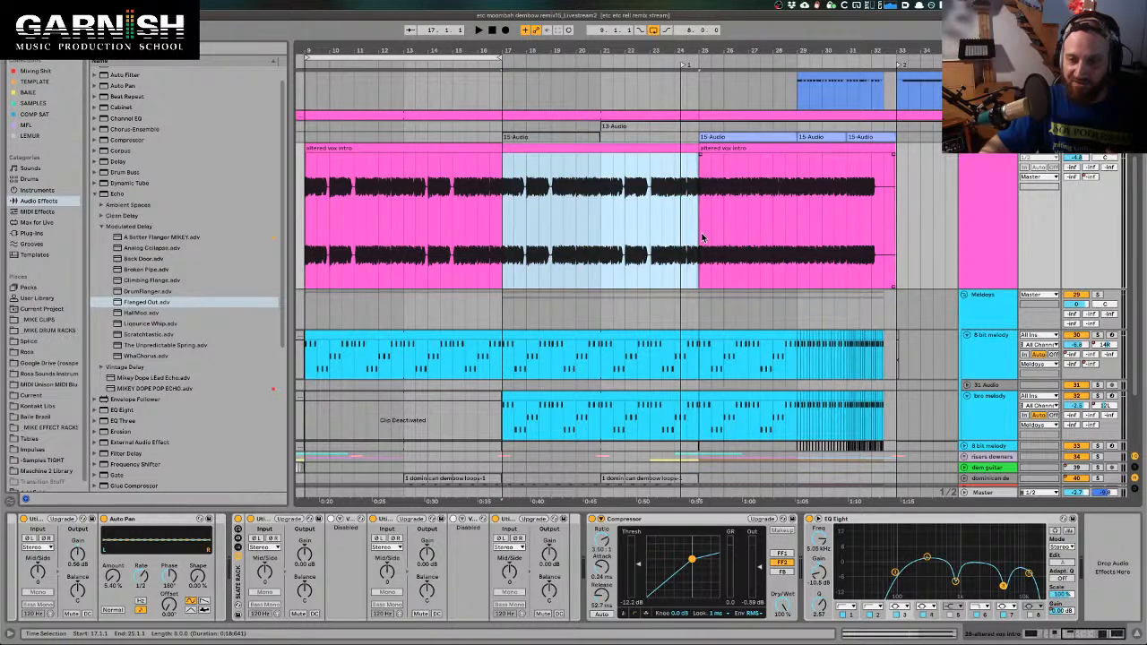
{"action": "key", "text": "ctrl+l"}
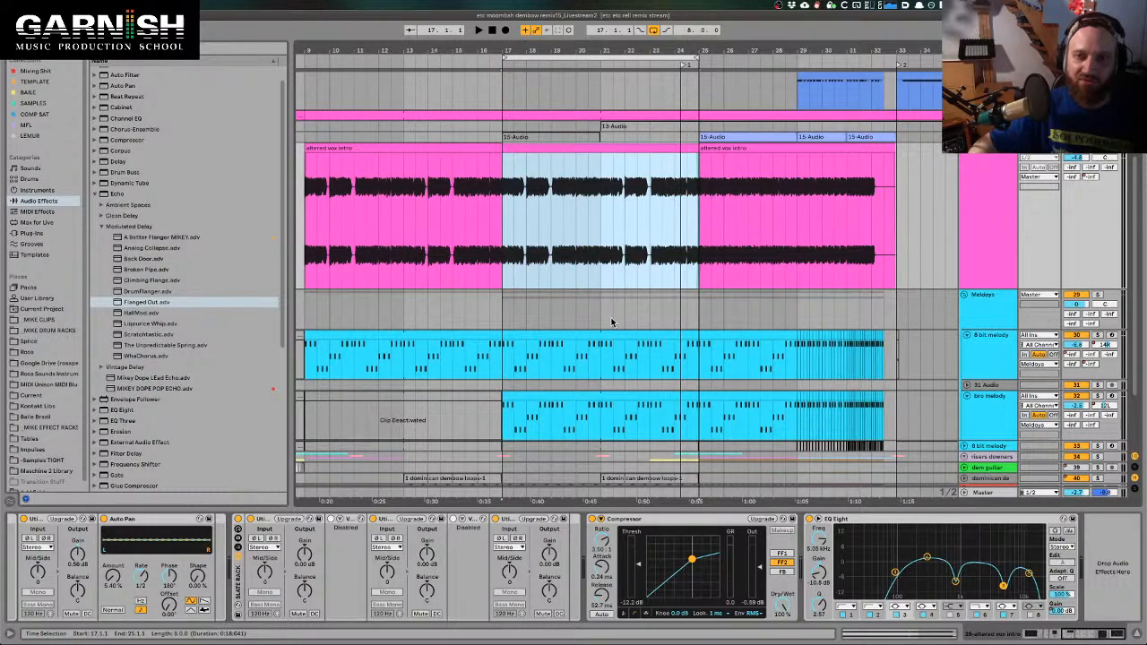
{"action": "left_click", "coordinate": [505, 233]}
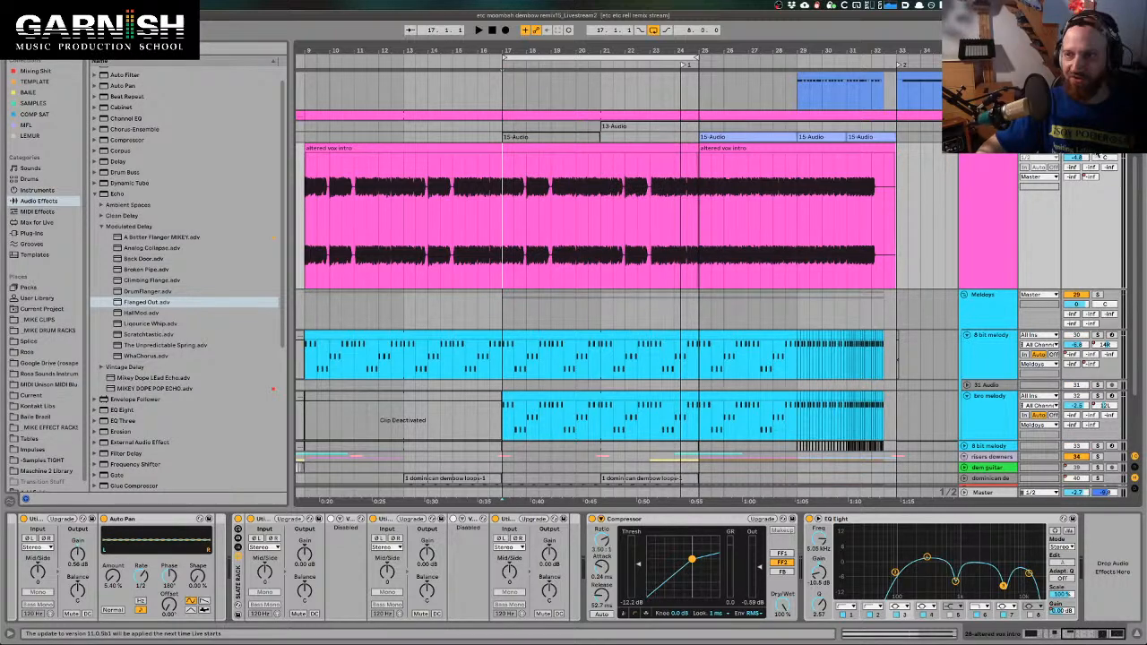
{"action": "key", "text": "space"}
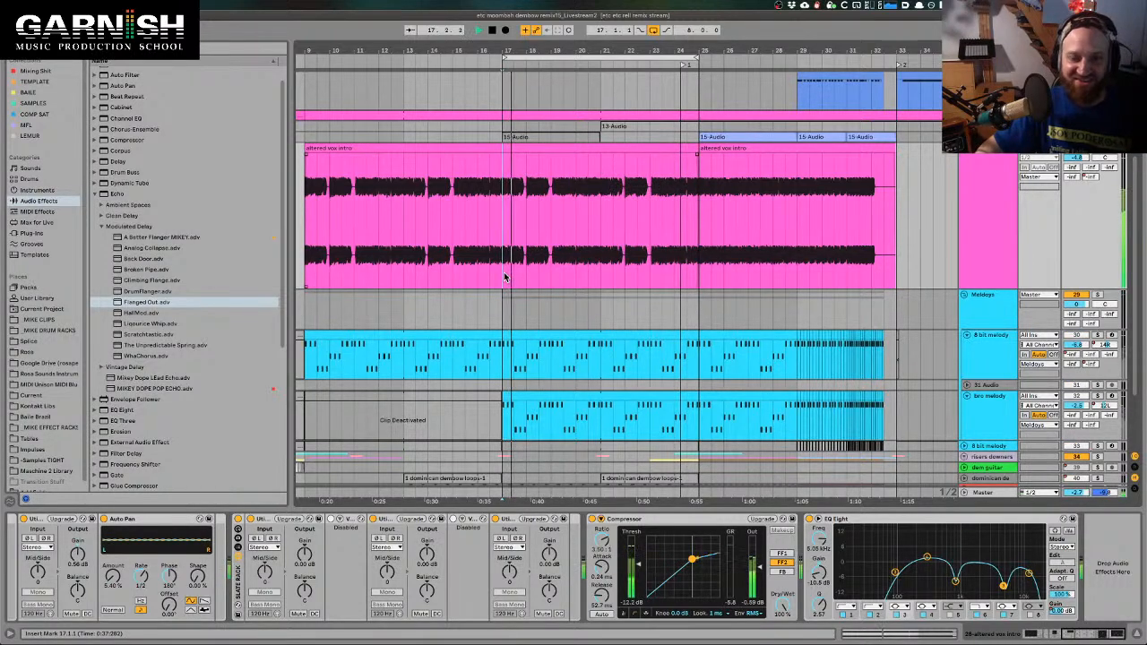
Switch to the browser to check the Restream chat and the YouTube live chat, and return to Ableton Live
{"action": "key", "text": "super+Tab"}
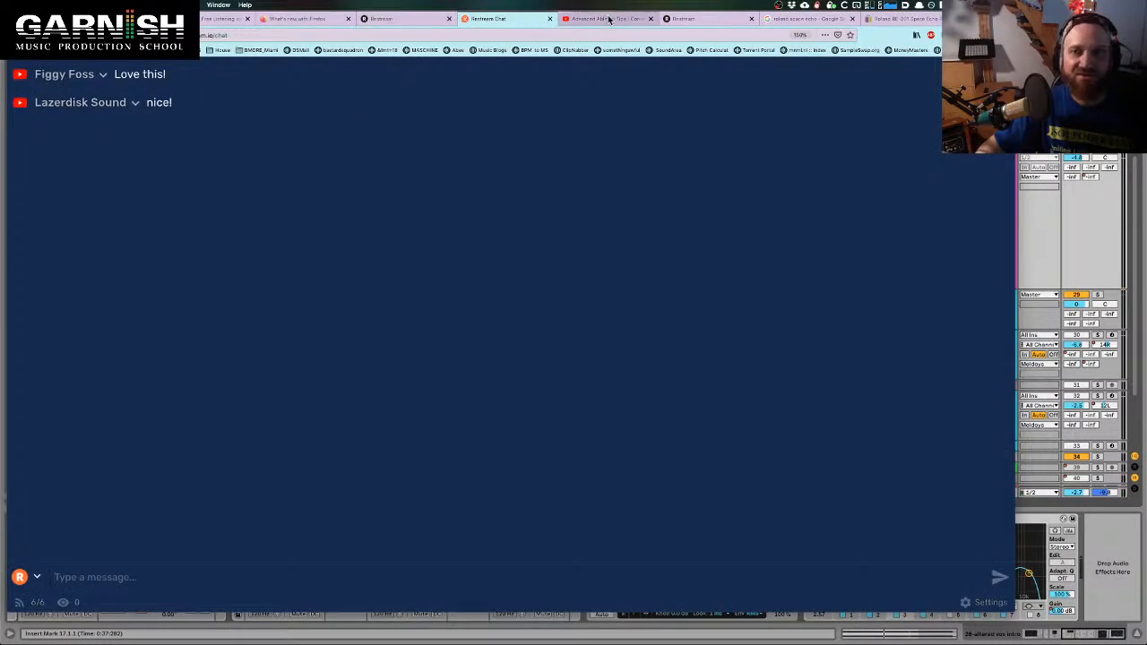
{"action": "left_click", "coordinate": [606, 20]}
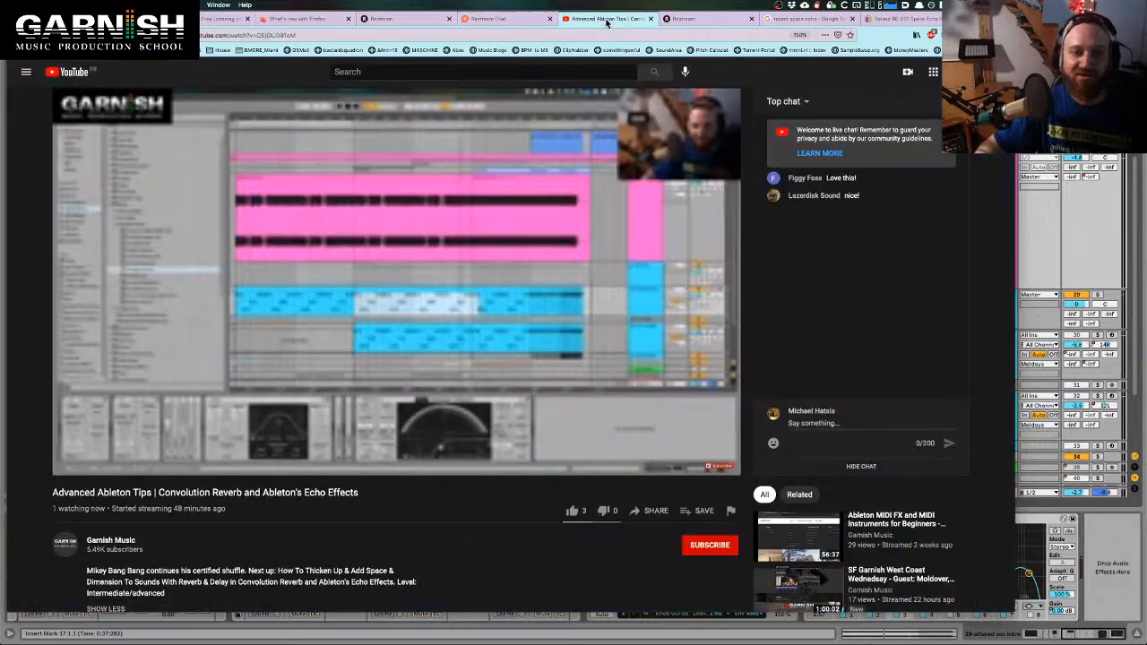
{"action": "key", "text": "super+Tab"}
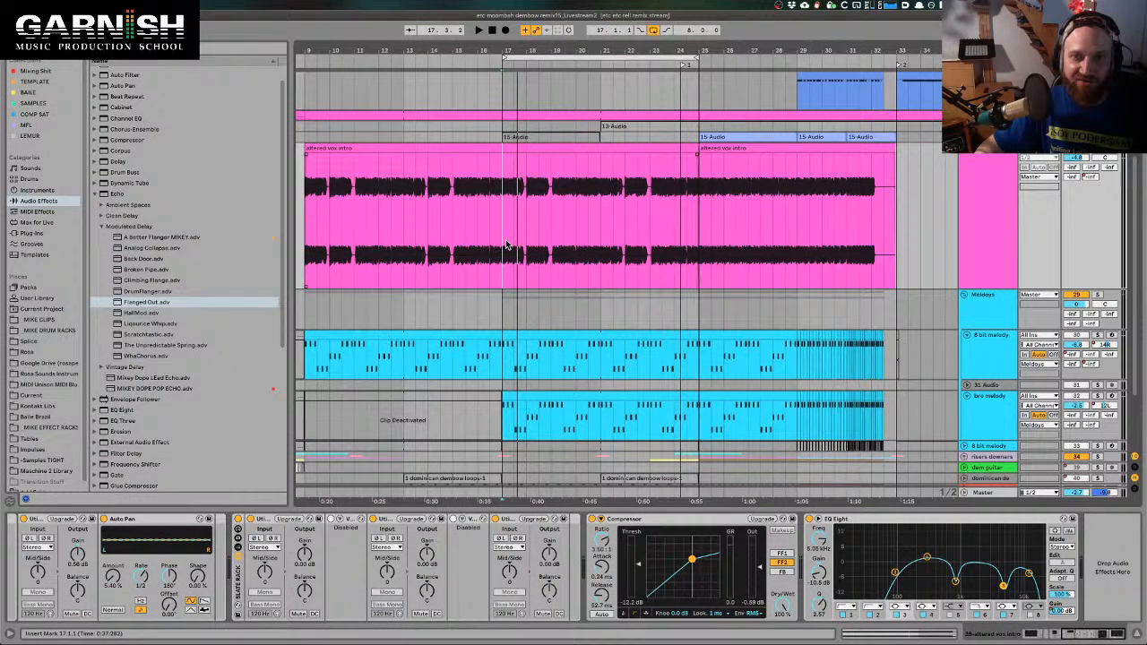
Add the default Echo effect after EQ Eight in the altered vox intro track's device chain
{"action": "scroll", "coordinate": [123, 240], "scroll_direction": "up", "scroll_amount": 1}
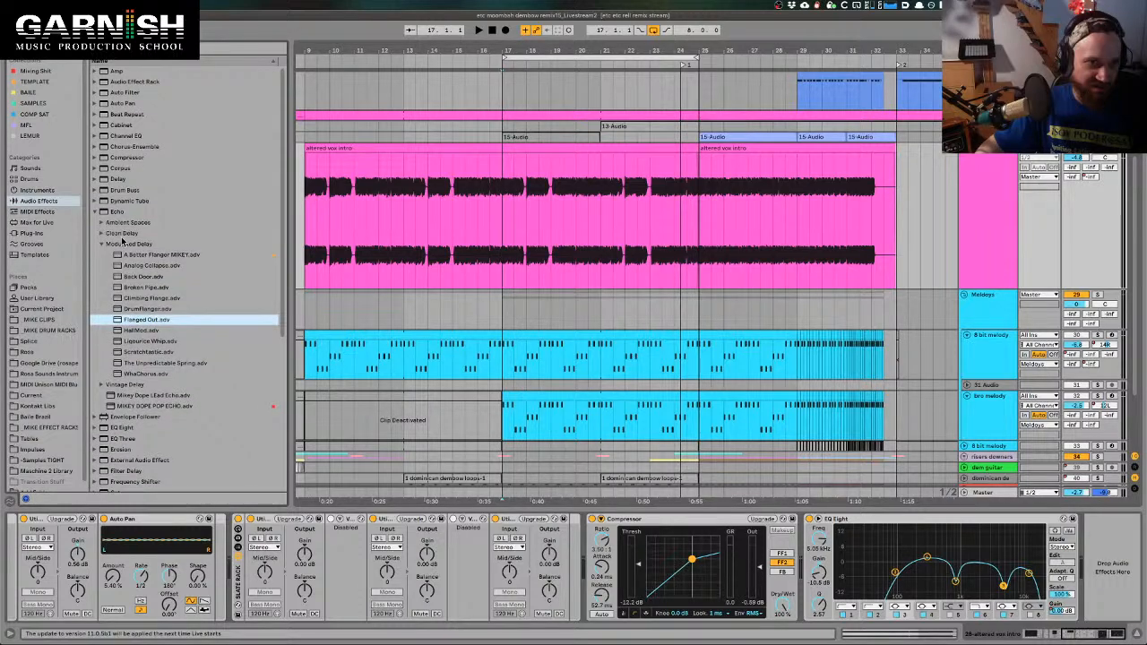
{"action": "left_click", "coordinate": [117, 211]}
{"action": "left_click_drag", "start_coordinate": [1113, 542], "coordinate": [1115, 548]}
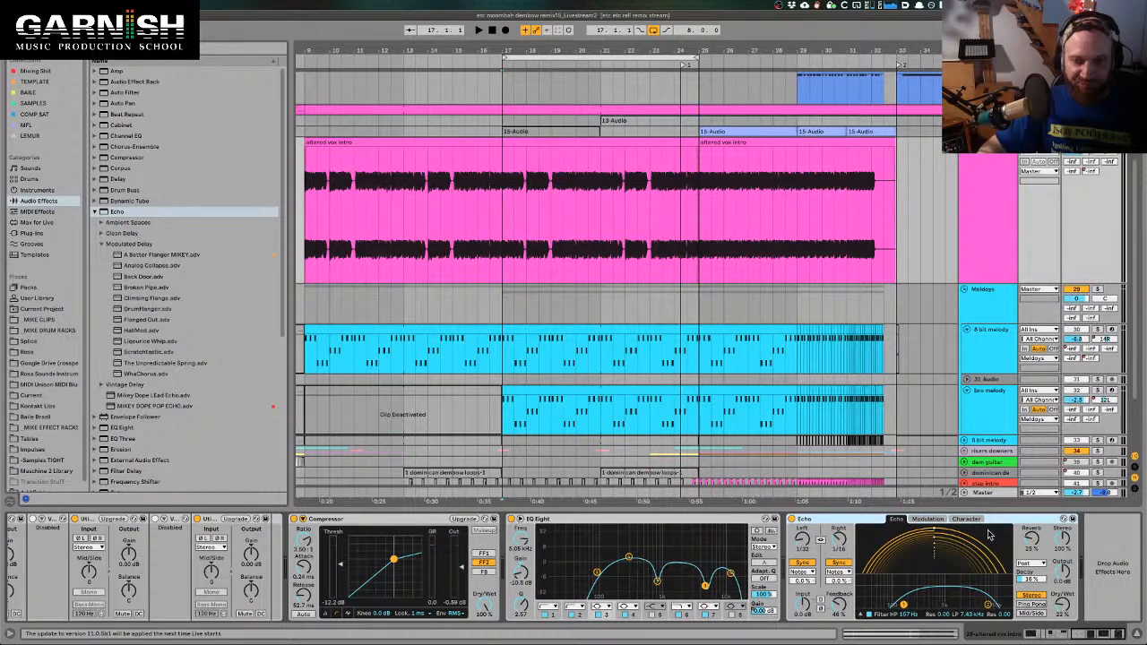
Audition the looped altered vox intro section with the new Echo, restarting playback from bar 17
{"action": "key", "text": "space"}
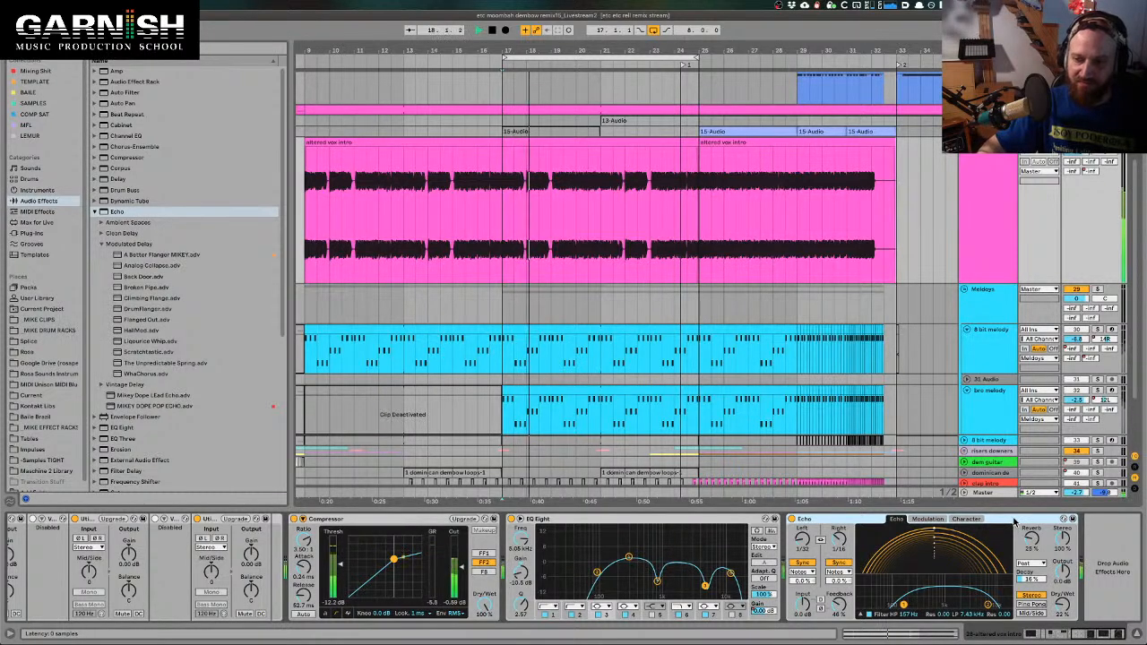
{"action": "key", "text": "space"}
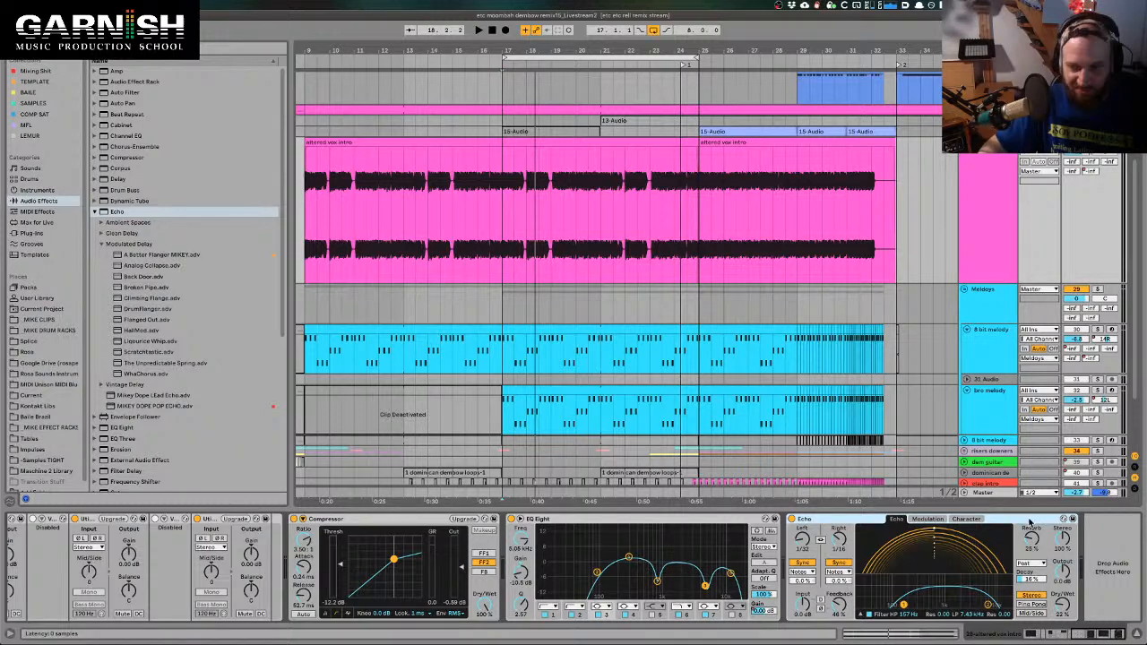
{"action": "key", "text": "space"}
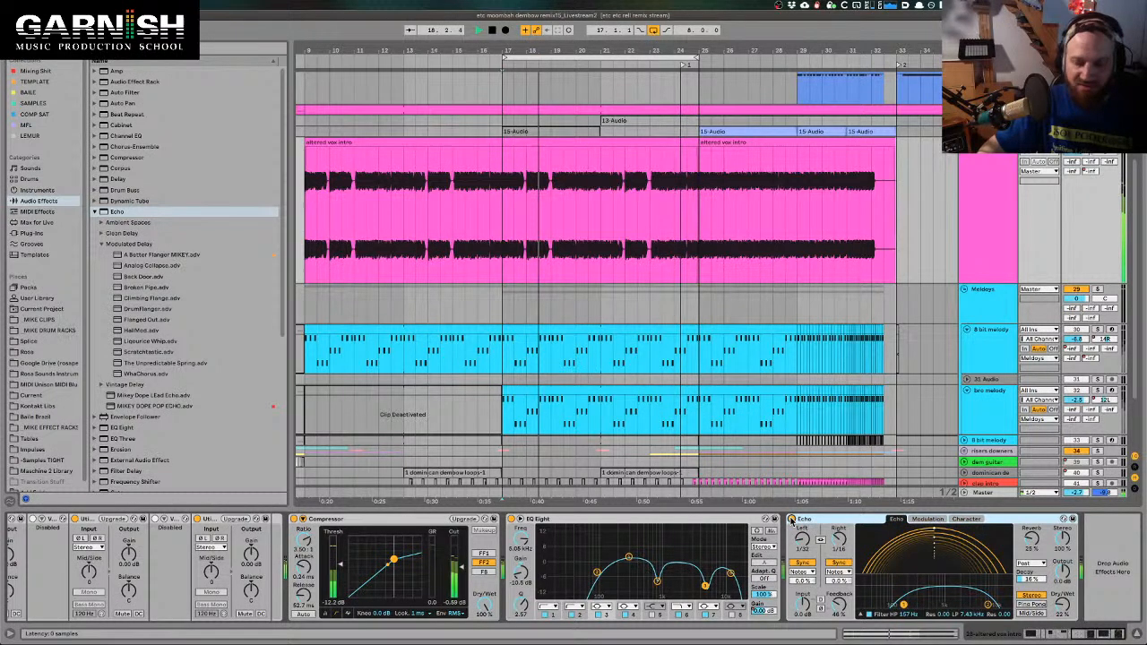
{"action": "left_click", "coordinate": [1103, 214]}
{"action": "key", "text": "space"}
{"action": "key", "text": "space"}
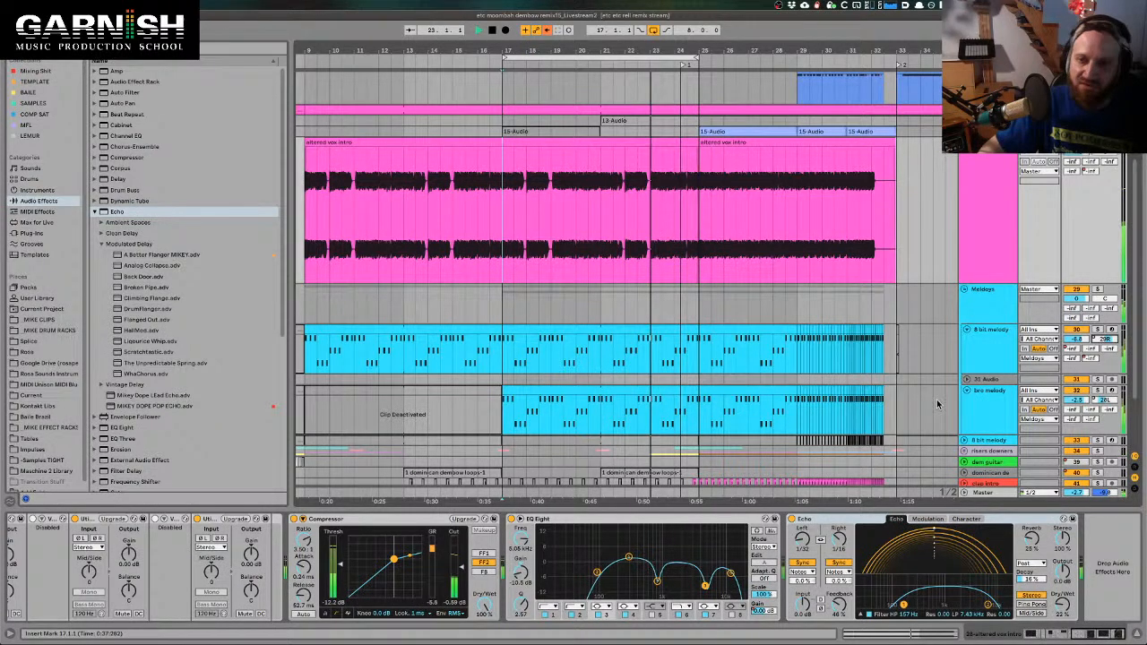
{"action": "key", "text": "space"}
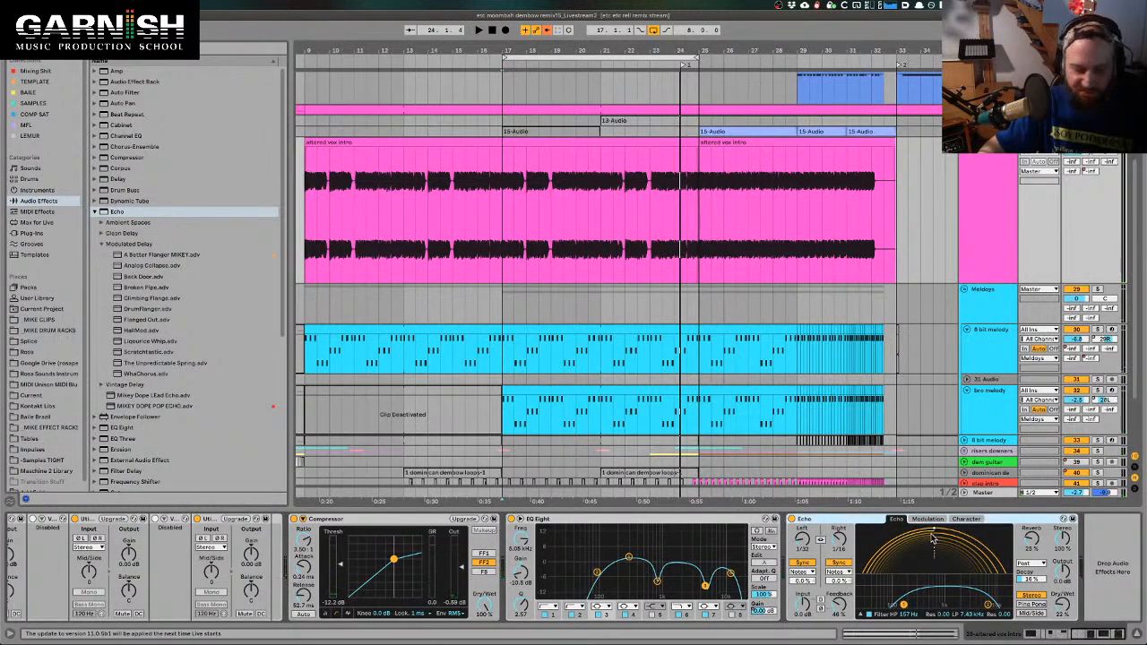
{"action": "key", "text": "space"}
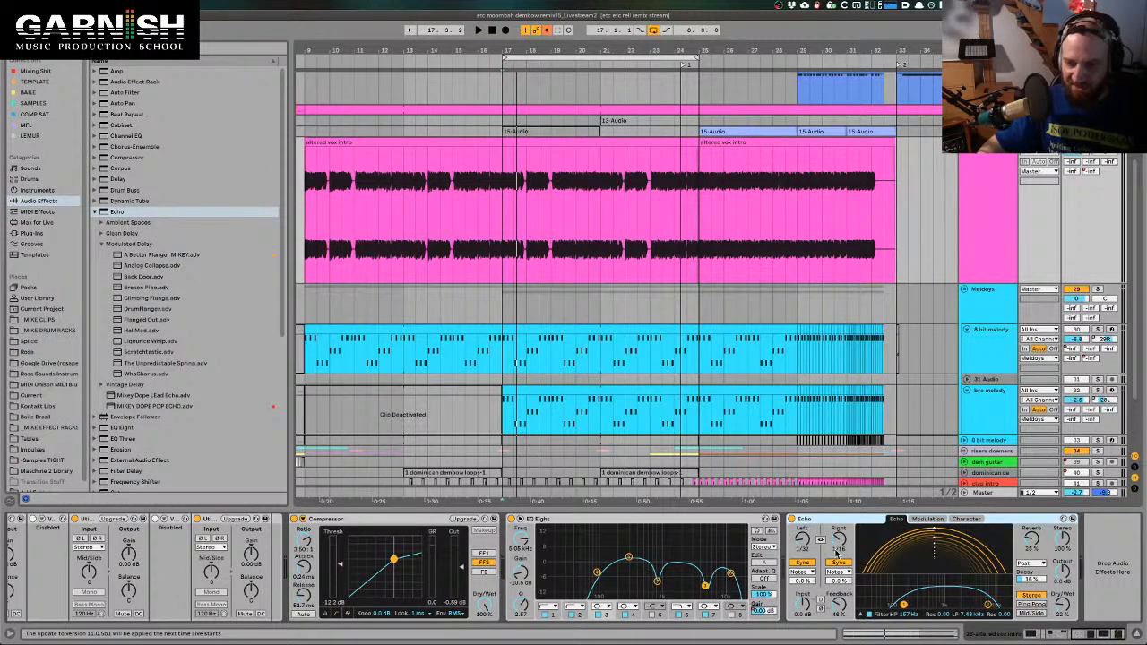
{"action": "key", "text": "space"}
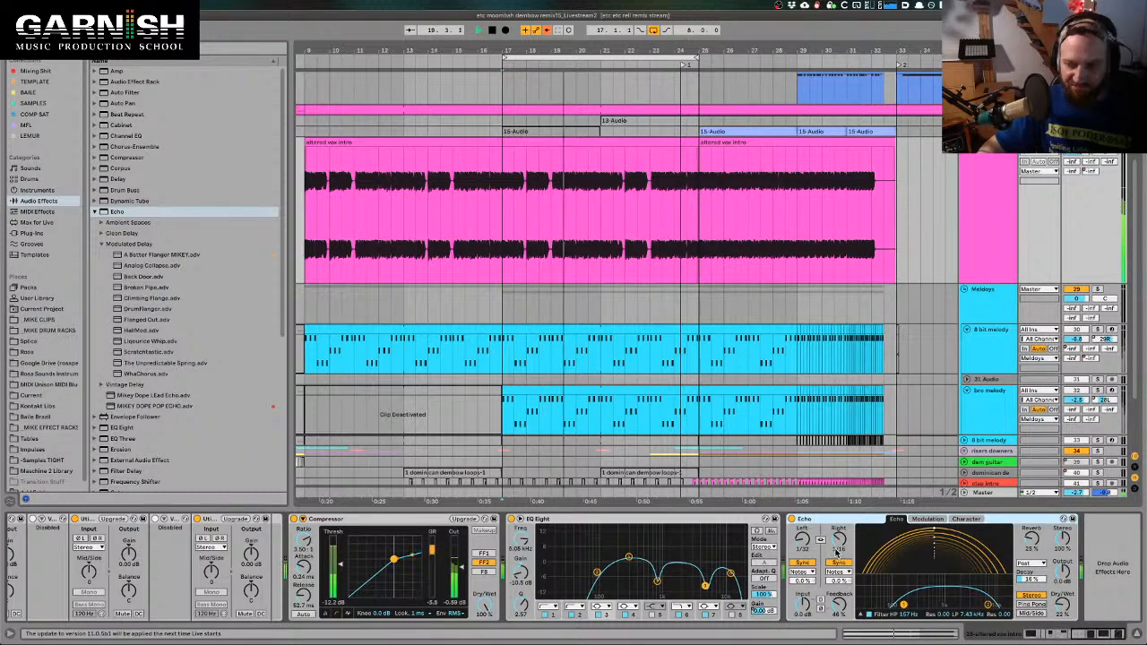
Stop playback and raise the Echo's high-pass filter frequency to about 352 Hz
{"action": "key", "text": "space"}
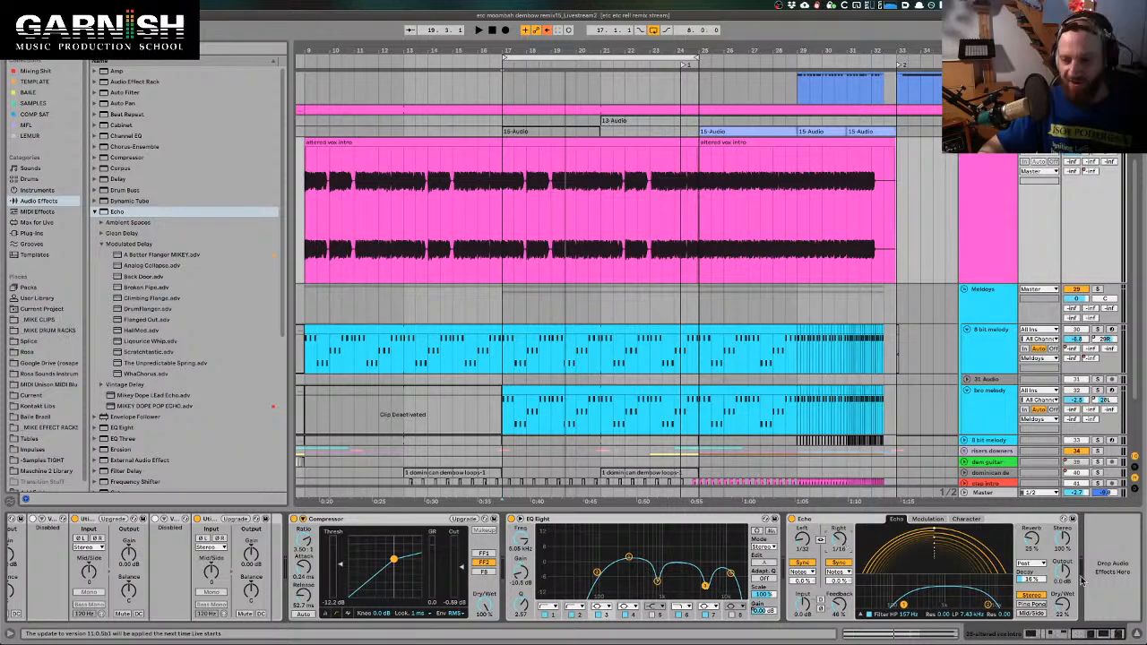
{"action": "left_click", "coordinate": [927, 518]}
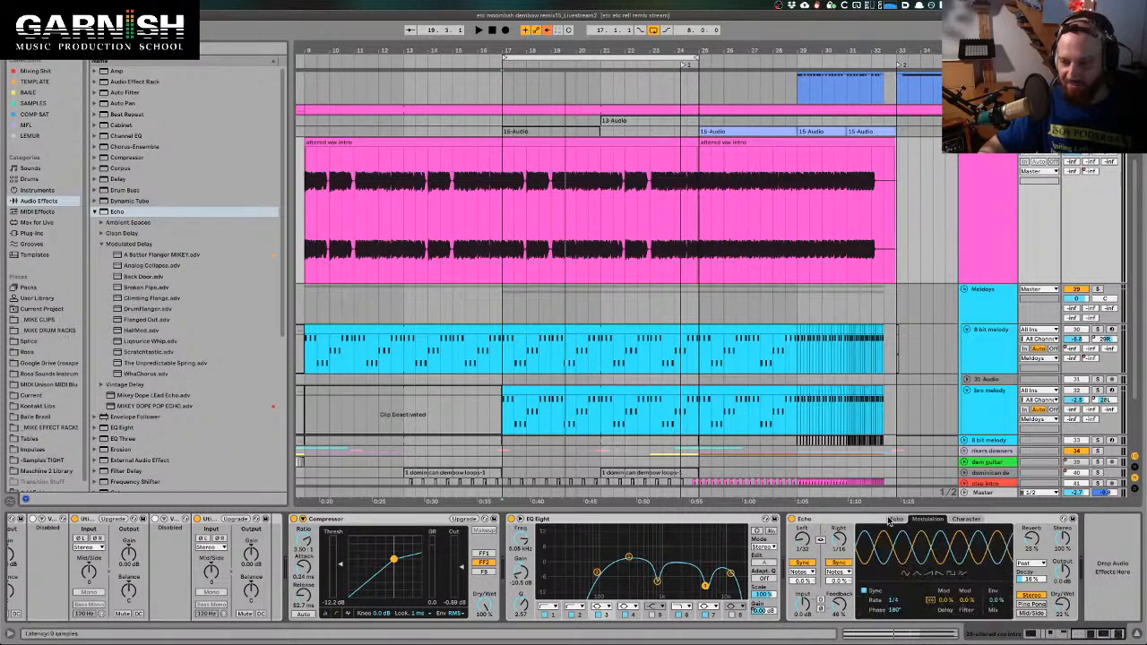
{"action": "left_click", "coordinate": [892, 520]}
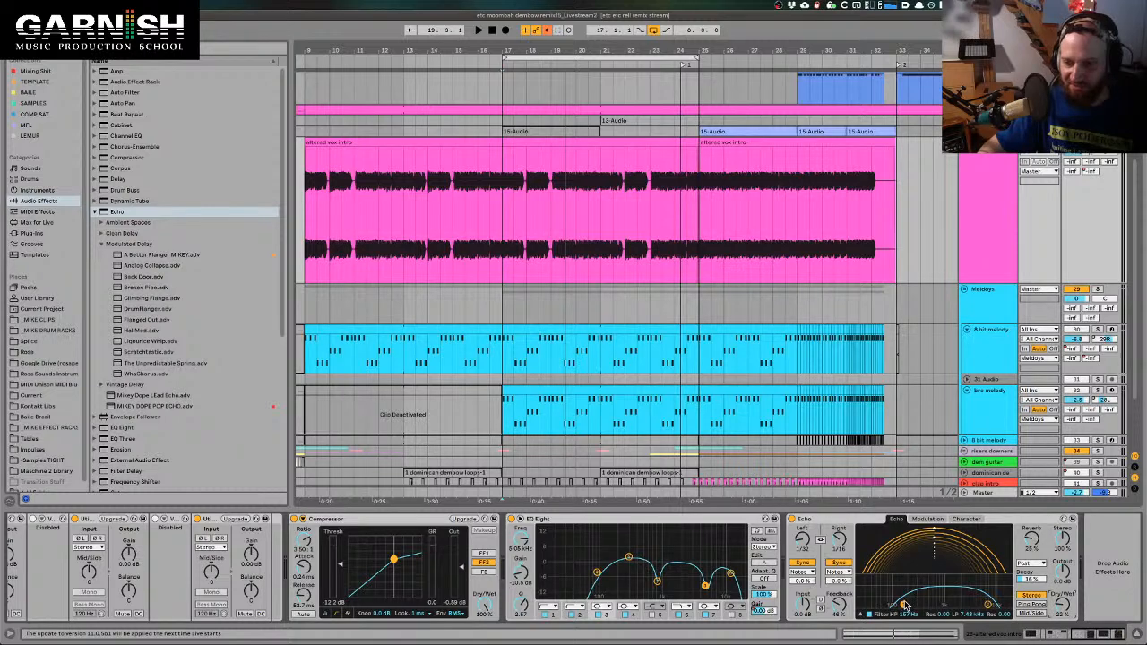
{"action": "left_click_drag", "start_coordinate": [905, 606], "coordinate": [918, 605]}
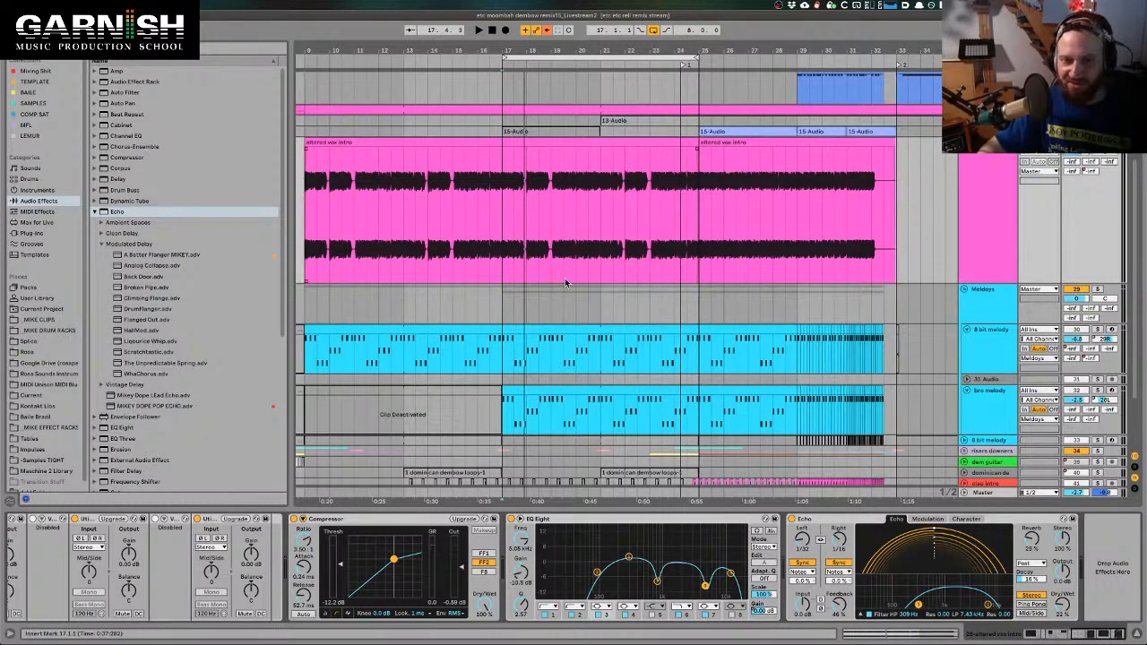
{"action": "left_click_drag", "start_coordinate": [917, 605], "coordinate": [921, 605]}
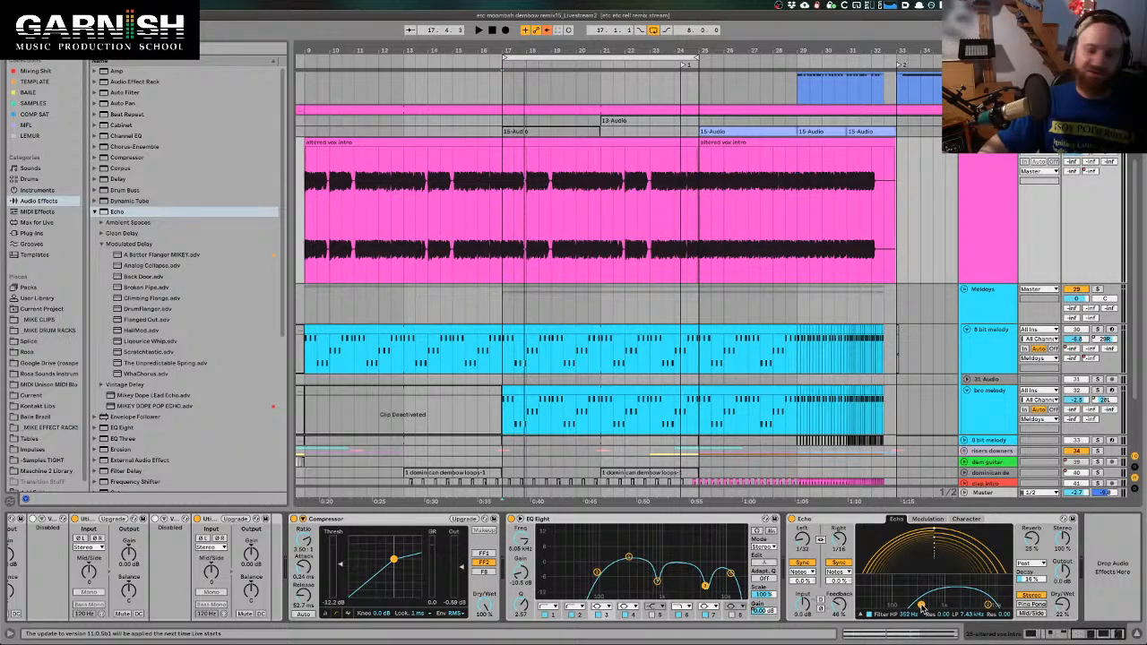
Try Echo delay modulation amounts of 16%, 19% and 24% on the looped altered vox intro
{"action": "left_click", "coordinate": [931, 520]}
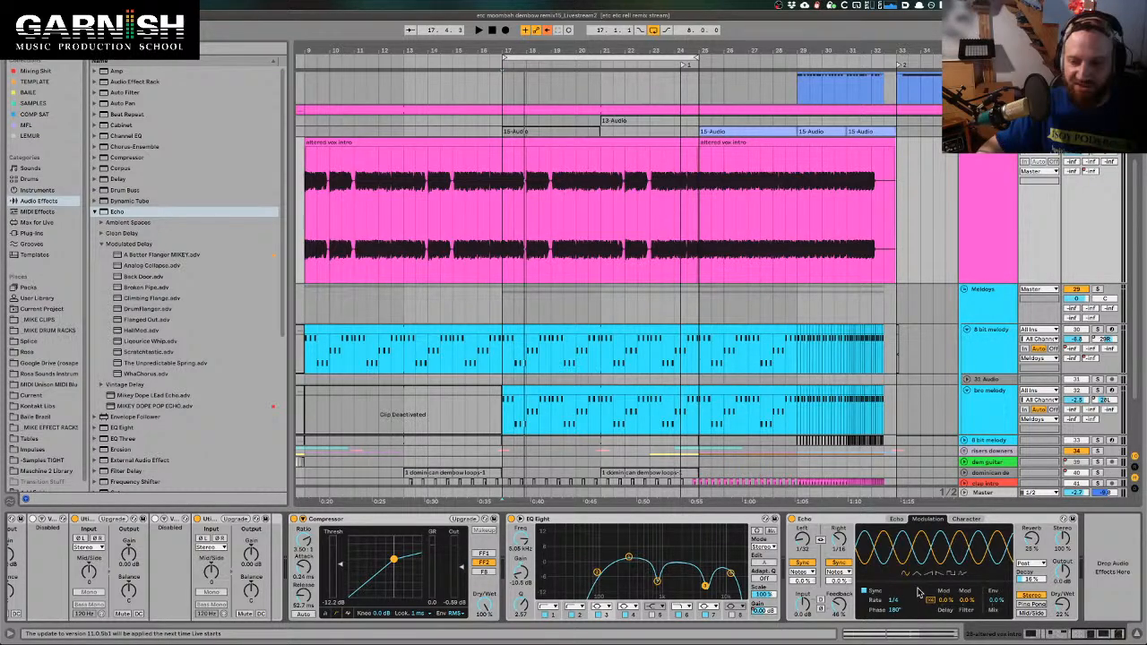
{"action": "key", "text": "space"}
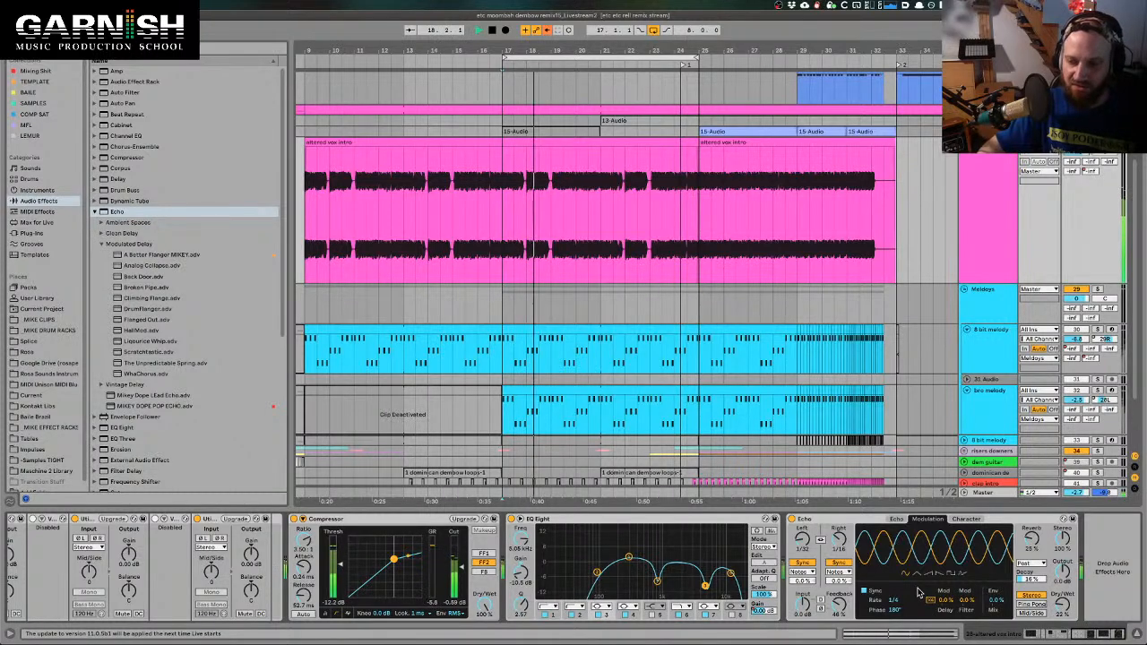
{"action": "key", "text": "space"}
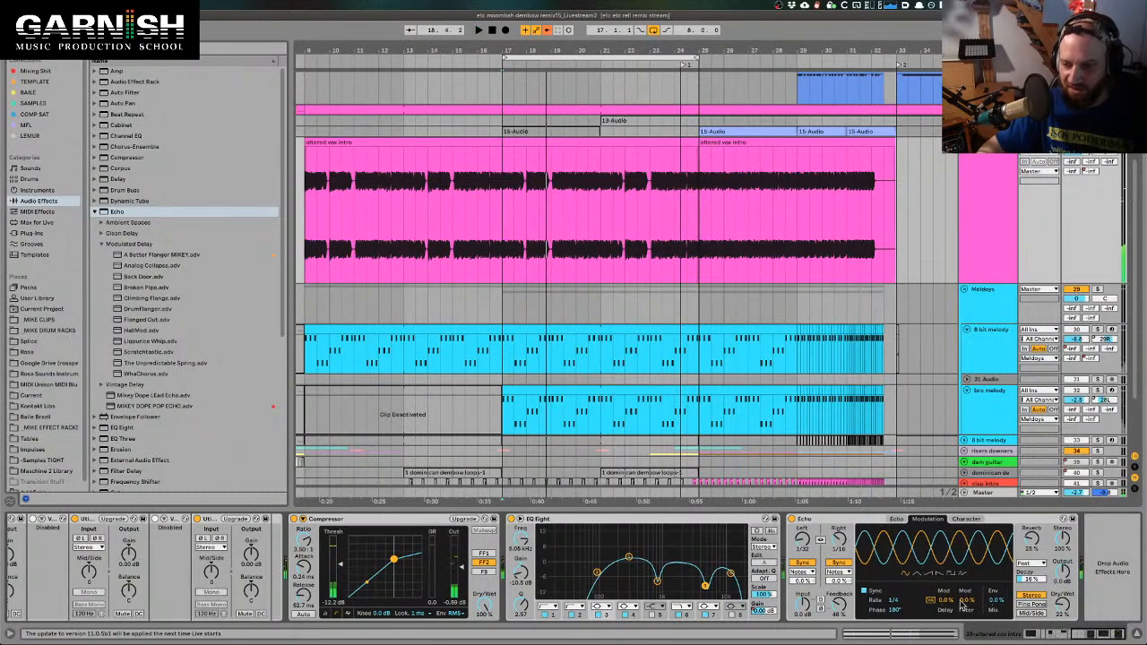
{"action": "left_click_drag", "start_coordinate": [942, 602], "coordinate": [942, 590]}
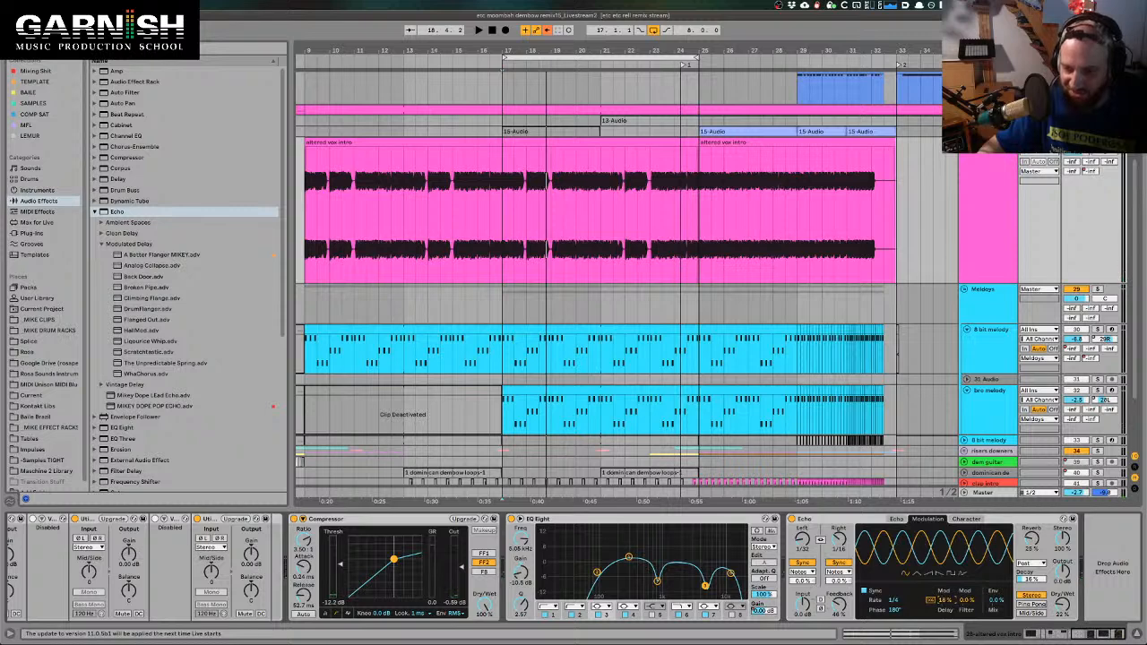
{"action": "key", "text": "space"}
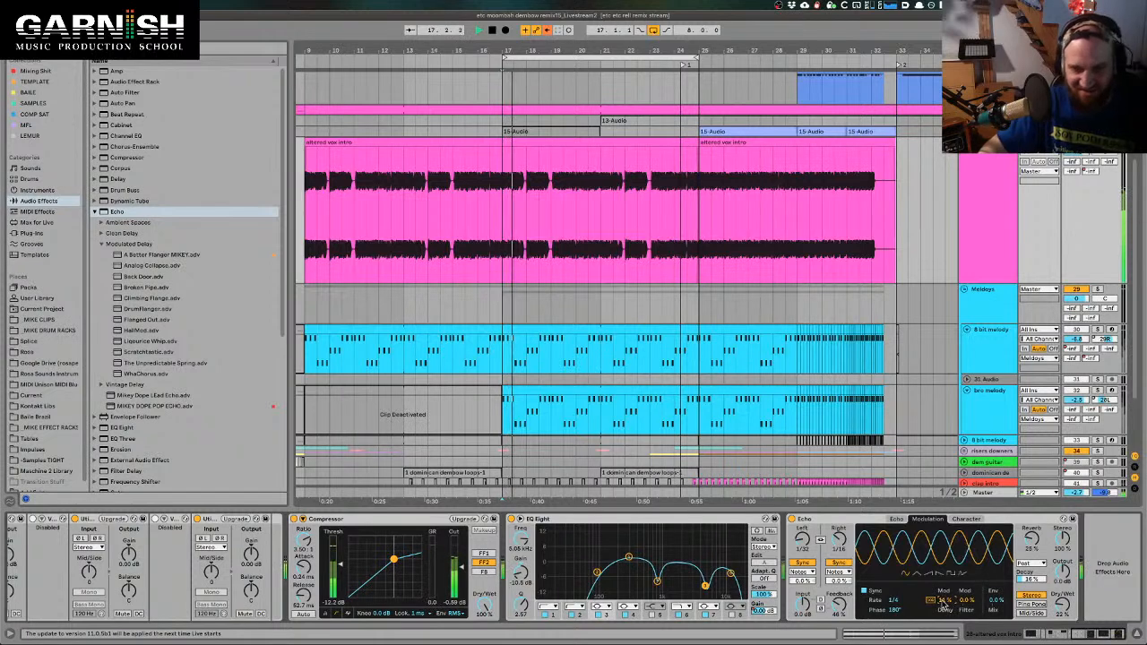
{"action": "key", "text": "space"}
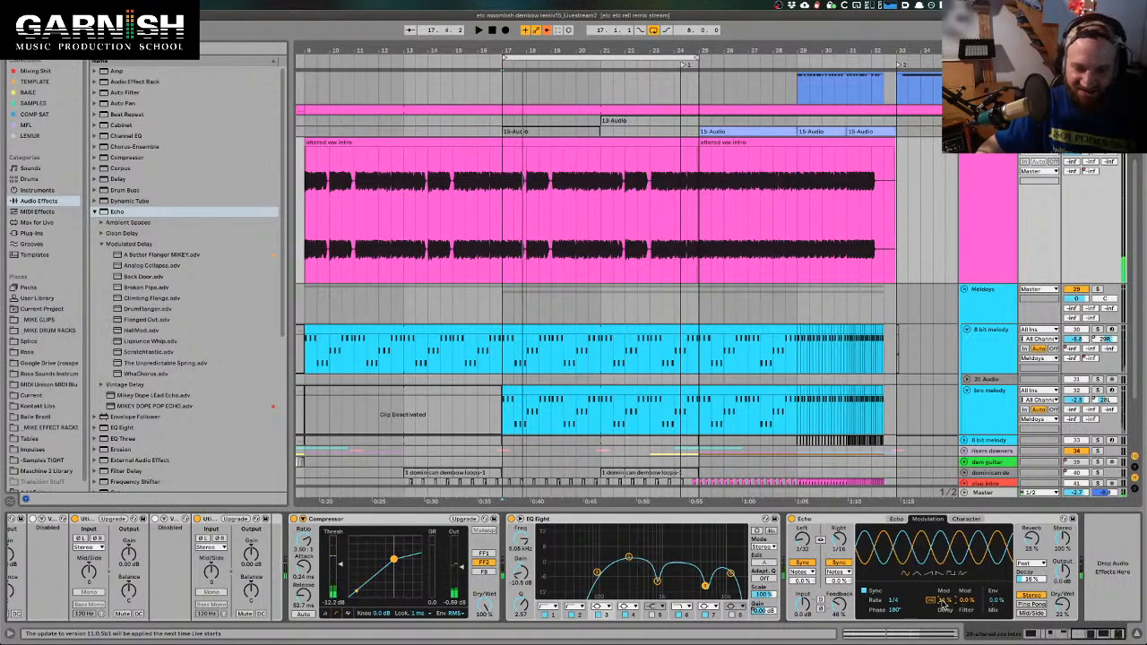
{"action": "key", "text": "space"}
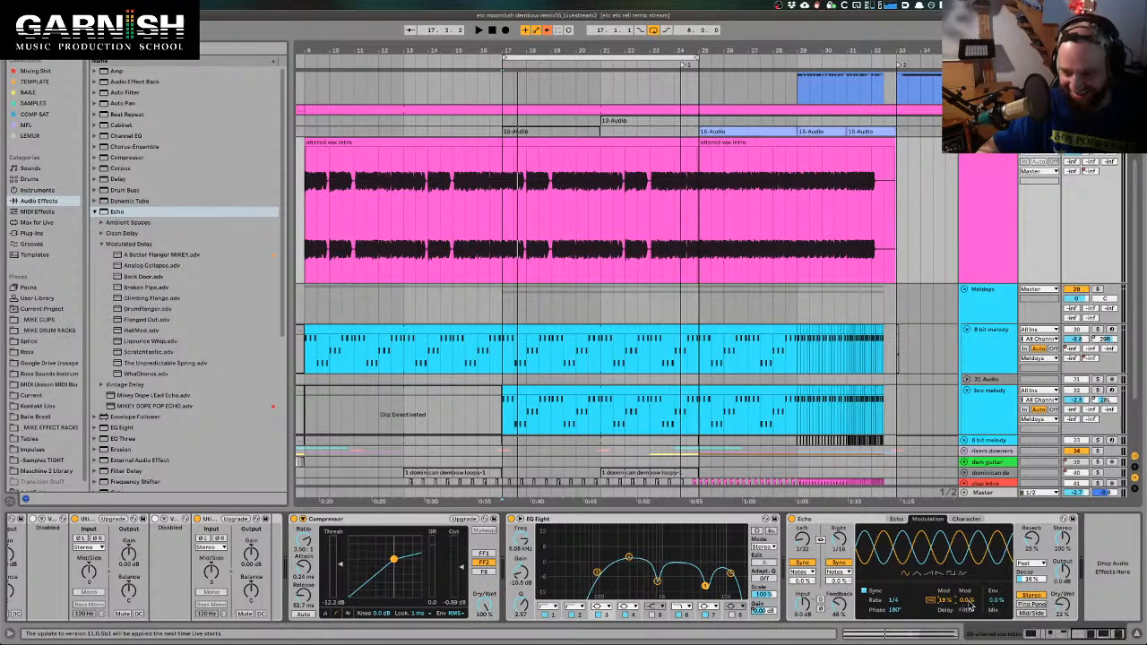
{"action": "key", "text": "space"}
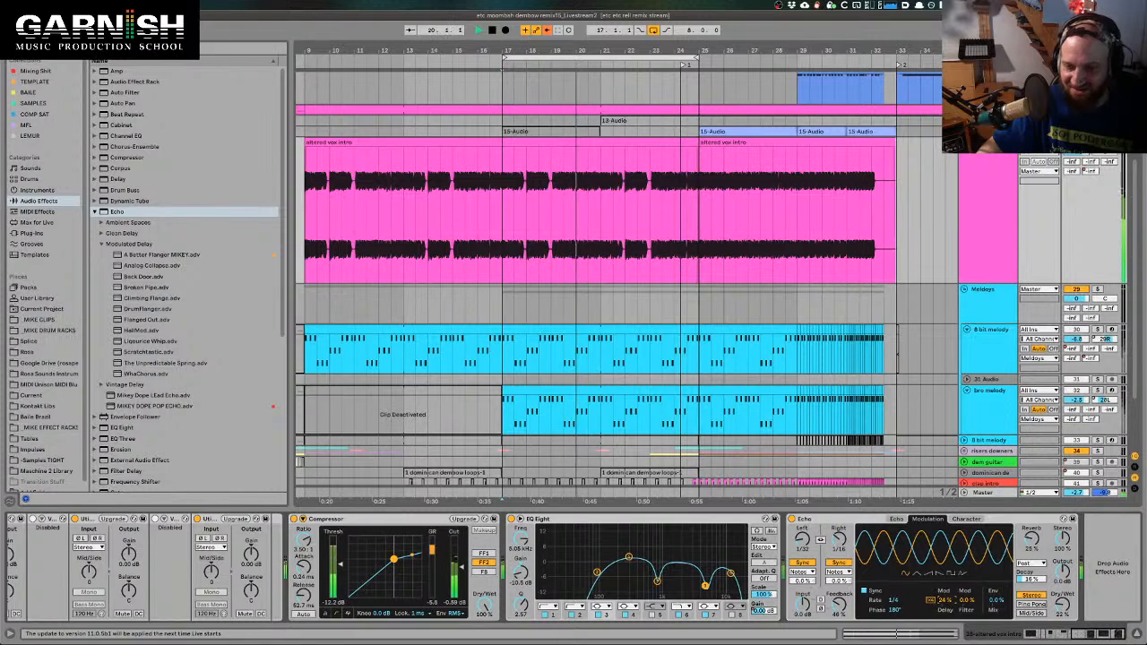
Try Echo modulation rates of 1/2, 1/16, 3/8 and 1.5 with differing delay modulation amounts on the looped vocal
{"action": "key", "text": "space"}
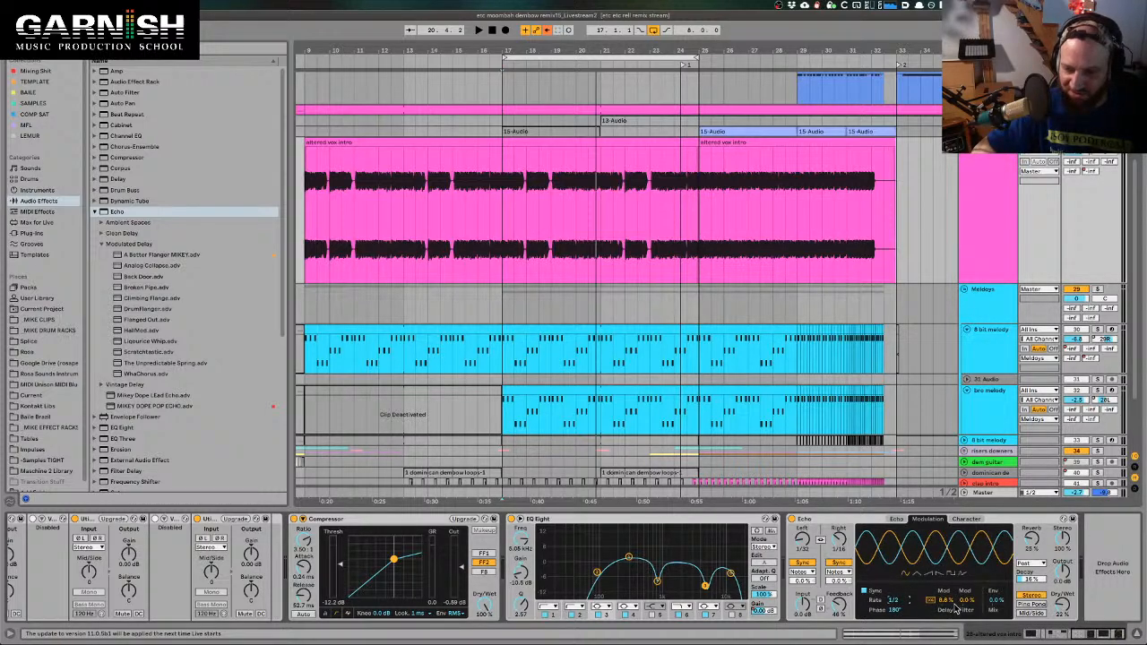
{"action": "key", "text": "space"}
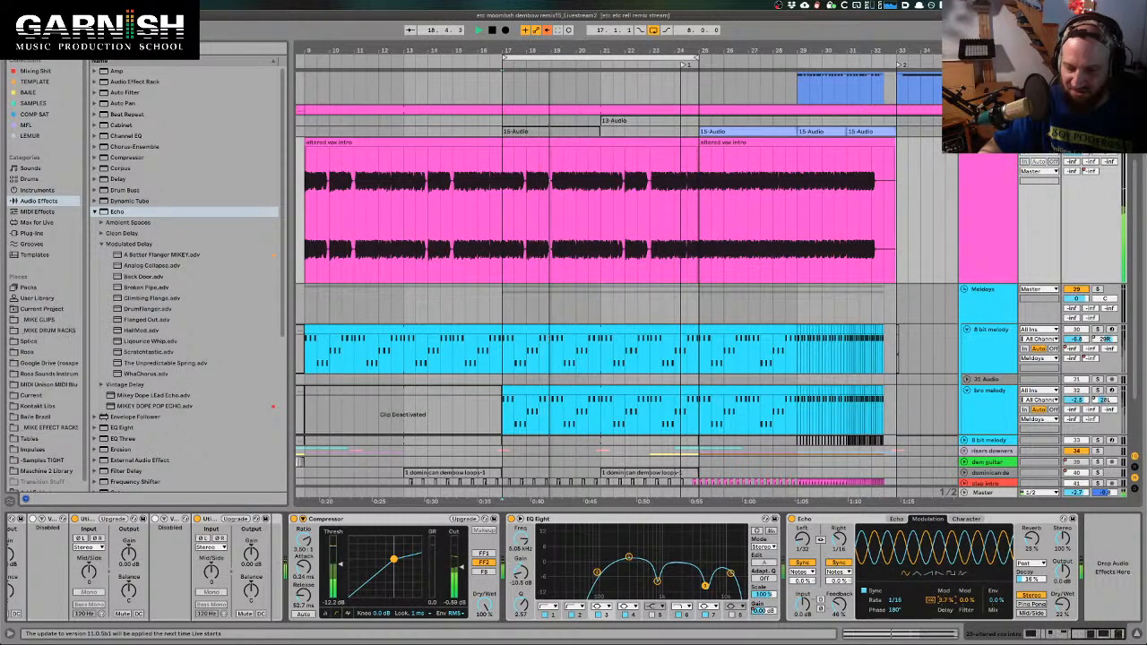
{"action": "key", "text": "space"}
{"action": "left_click_drag", "start_coordinate": [896, 602], "coordinate": [896, 622]}
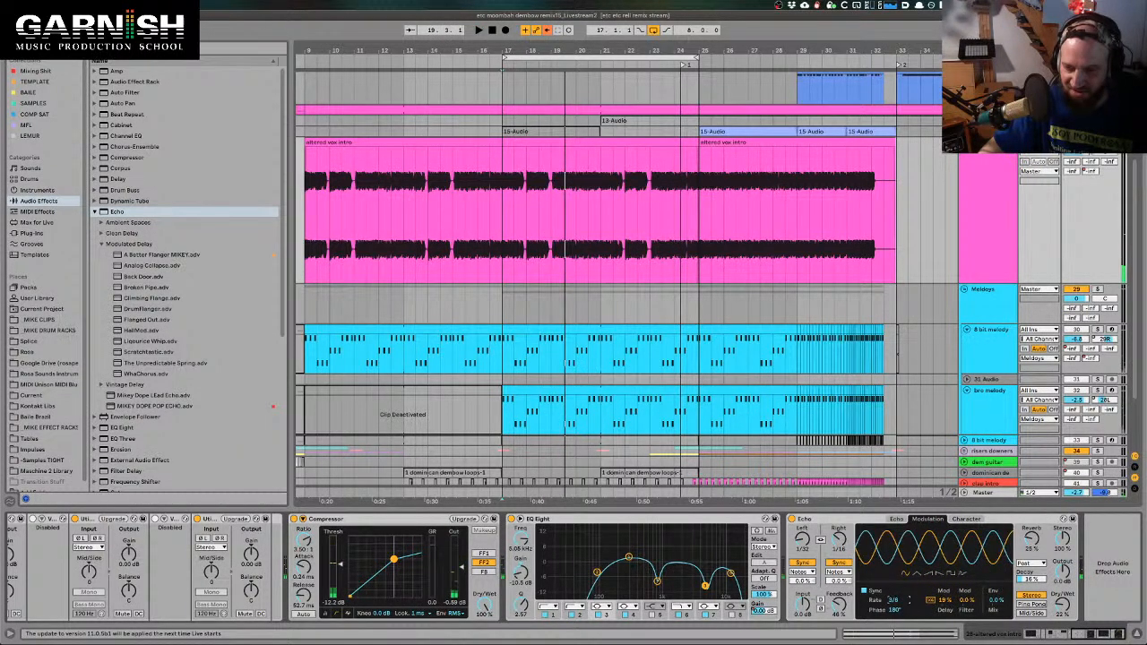
{"action": "key", "text": "space"}
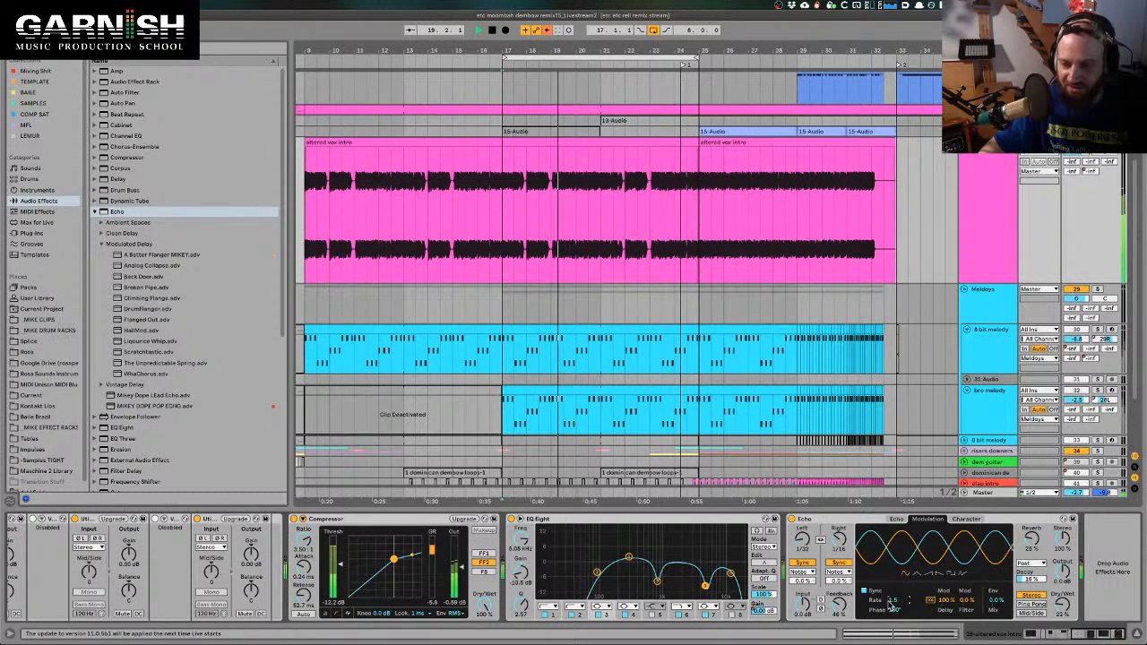
Set the Echo's modulation rate to 1 and its delay modulation amount to 17% while auditioning the vocal loop
{"action": "left_click_drag", "start_coordinate": [891, 605], "coordinate": [947, 611]}
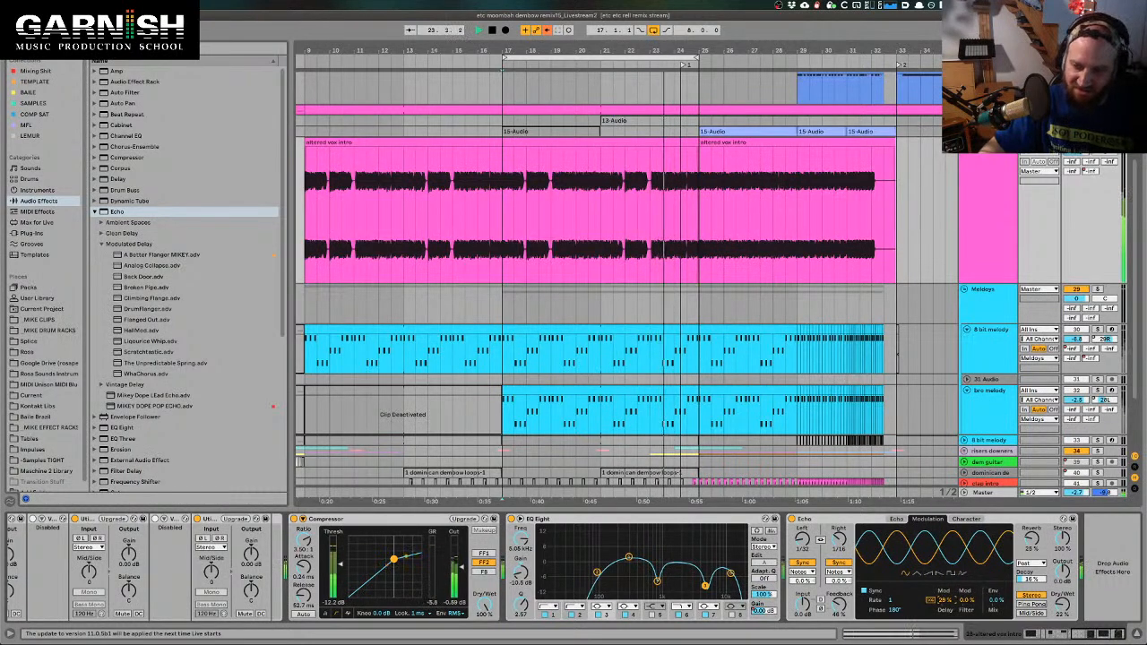
{"action": "key", "text": "space"}
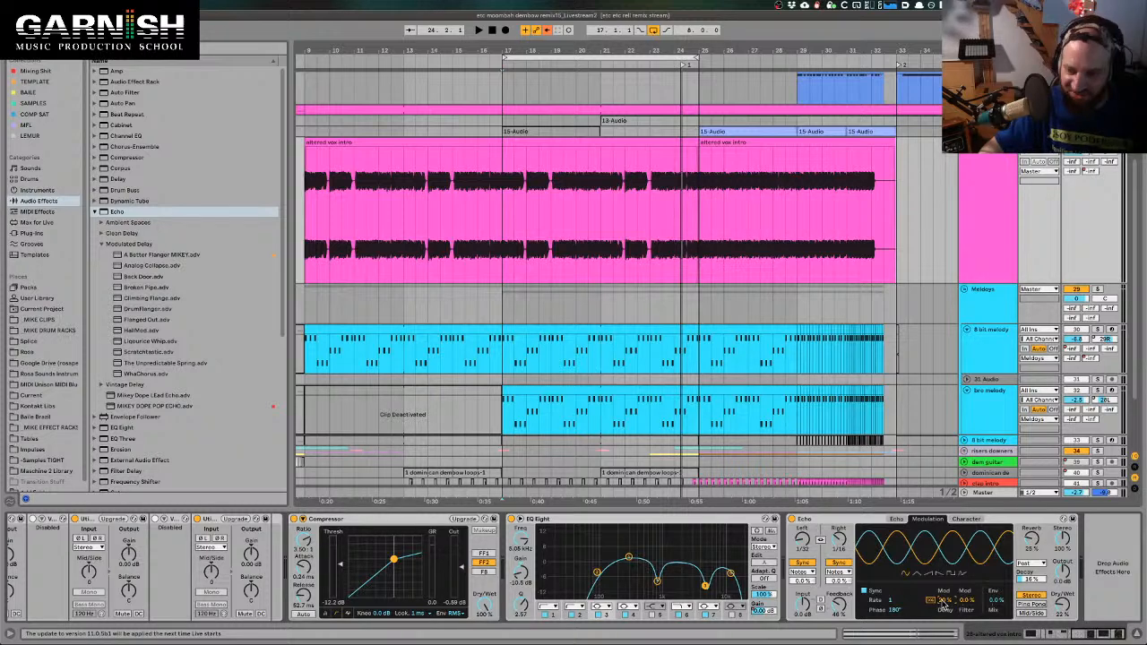
{"action": "key", "text": "space"}
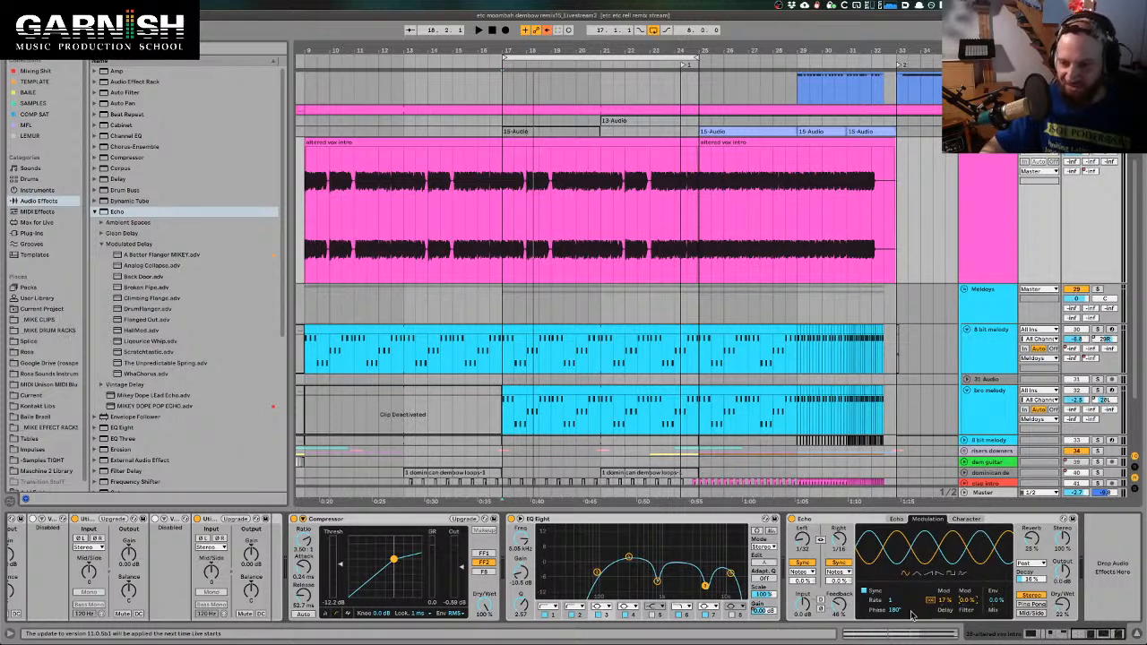
Compare the Echo's modulation phase at 0° and 180° during loop playback, leaving it at 180°
{"action": "left_click_drag", "start_coordinate": [911, 614], "coordinate": [911, 628]}
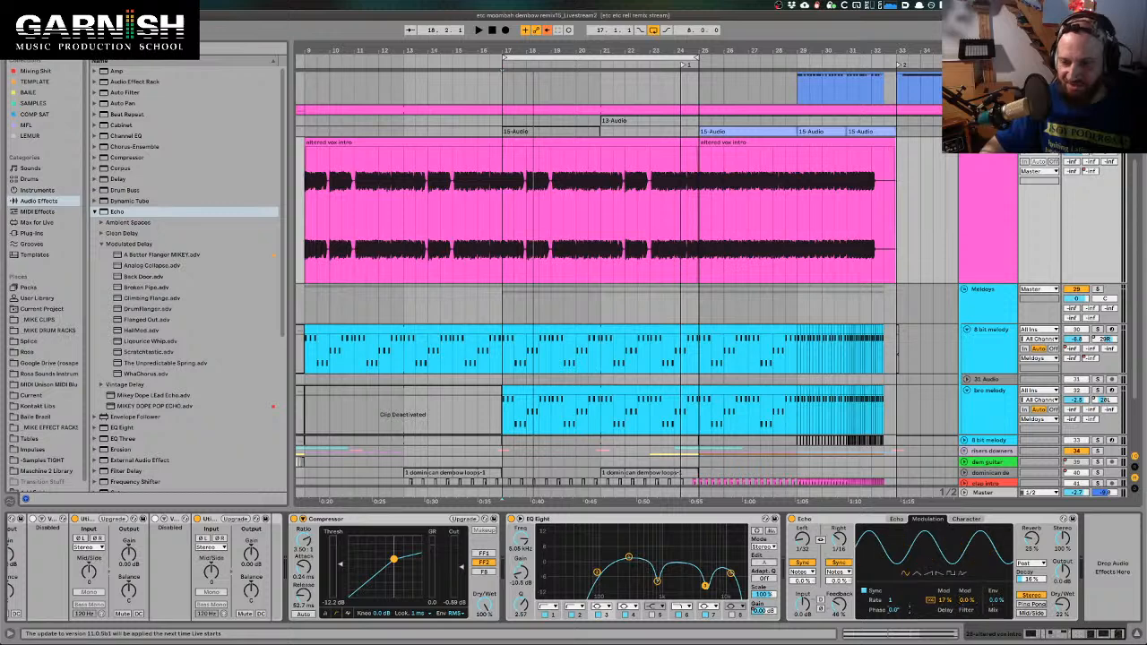
{"action": "key", "text": "space"}
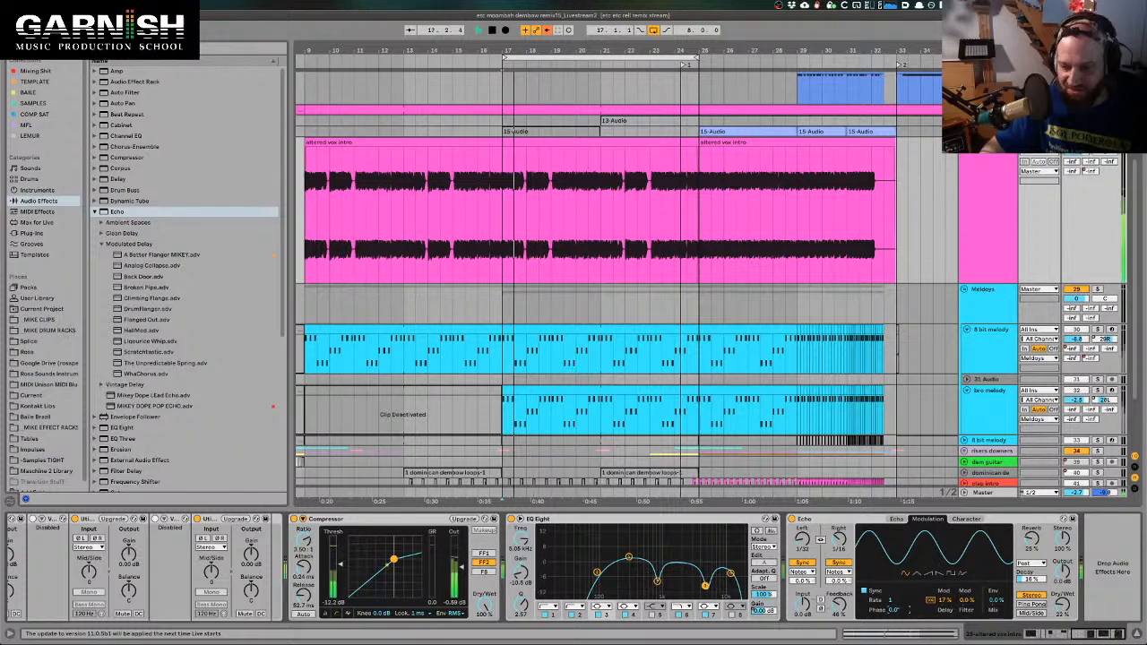
{"action": "left_click_drag", "start_coordinate": [897, 610], "coordinate": [897, 546]}
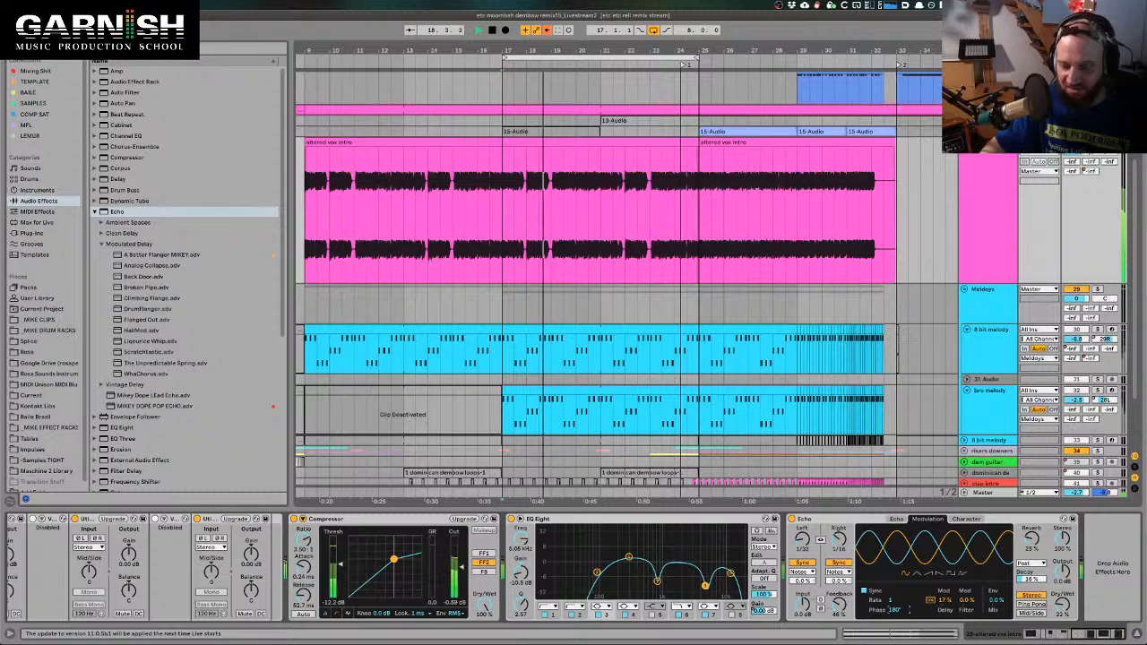
{"action": "key", "text": "space"}
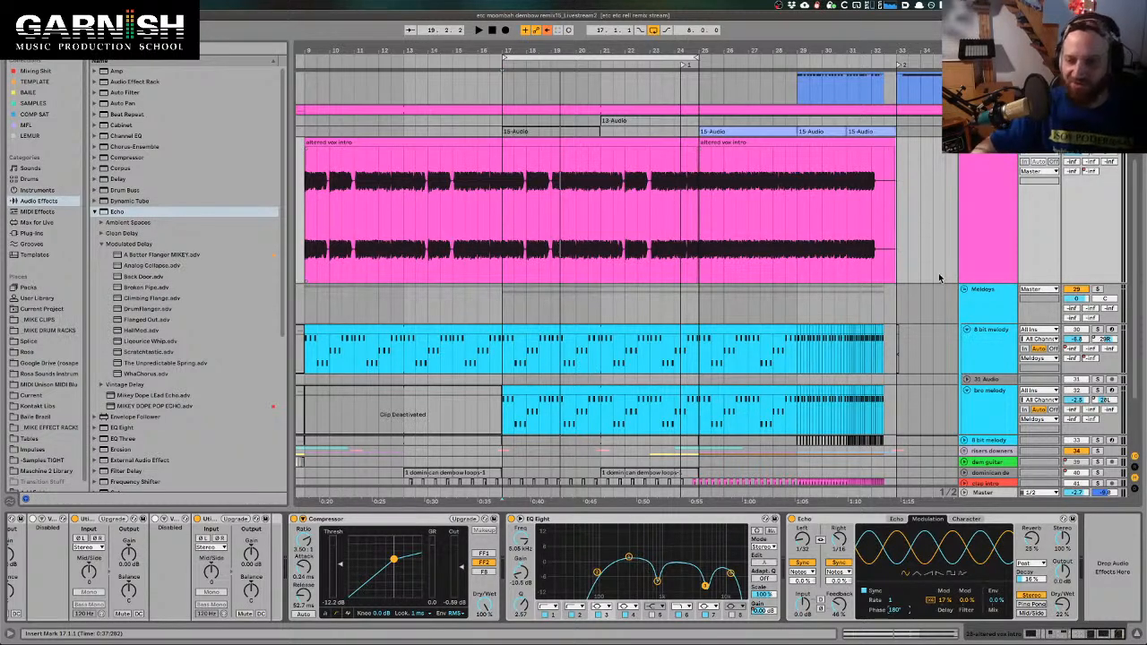
Enable Noise among the Echo's character settings, raise its amount, and audition the loop from bar 17
{"action": "left_click", "coordinate": [965, 519]}
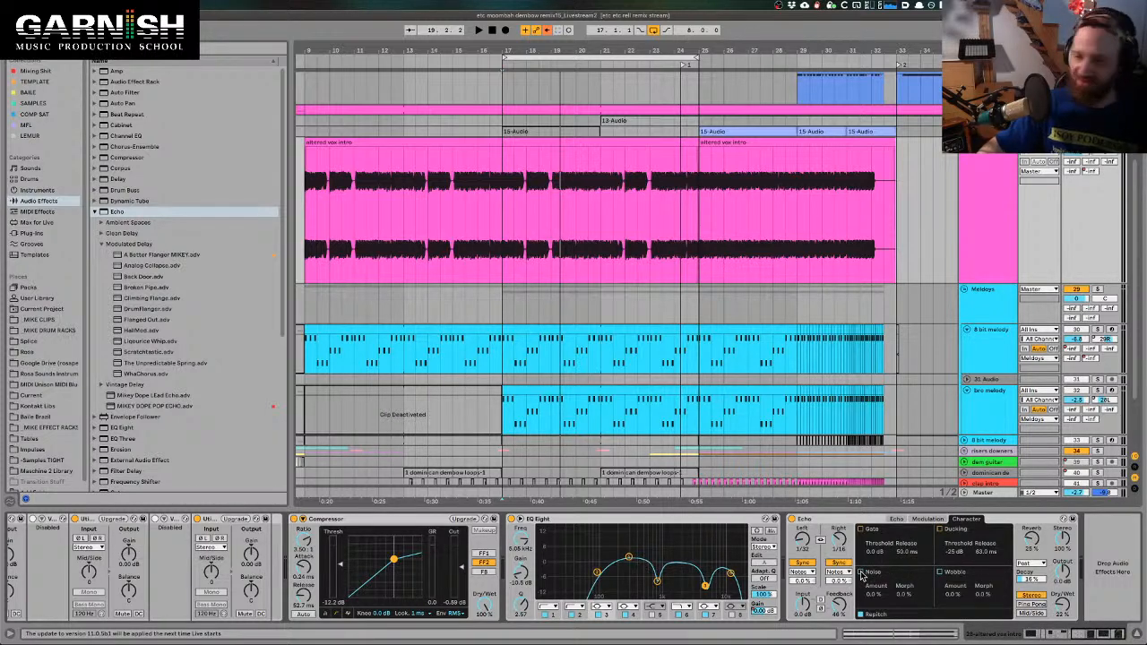
{"action": "left_click_drag", "start_coordinate": [873, 594], "coordinate": [874, 505]}
{"action": "key", "text": "space"}
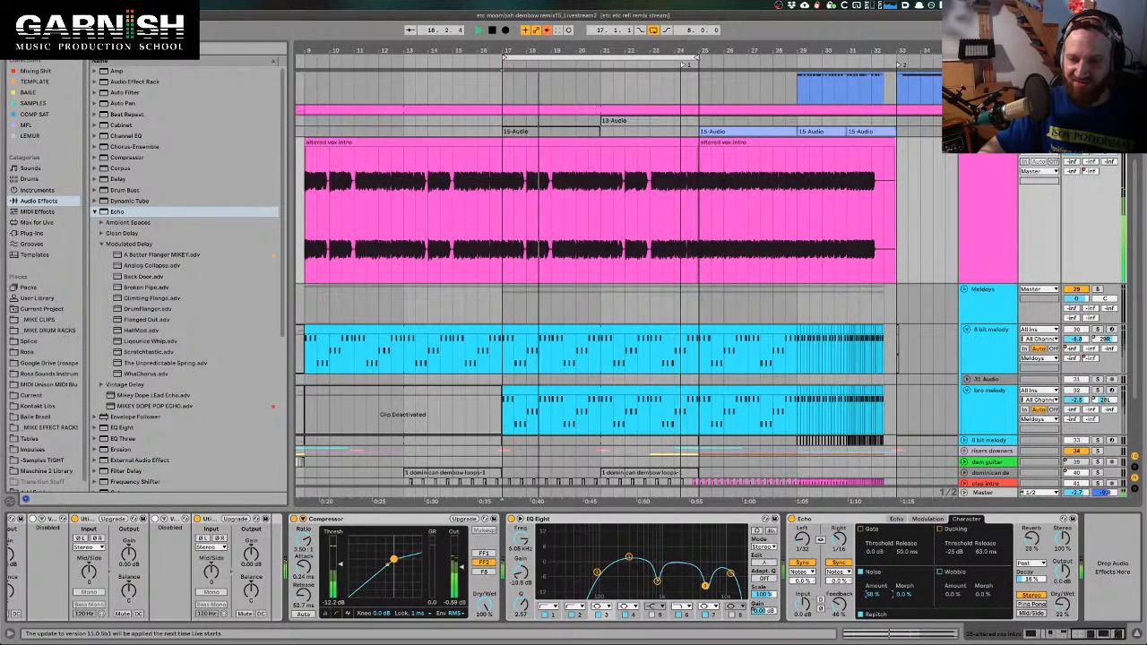
{"action": "key", "text": "space"}
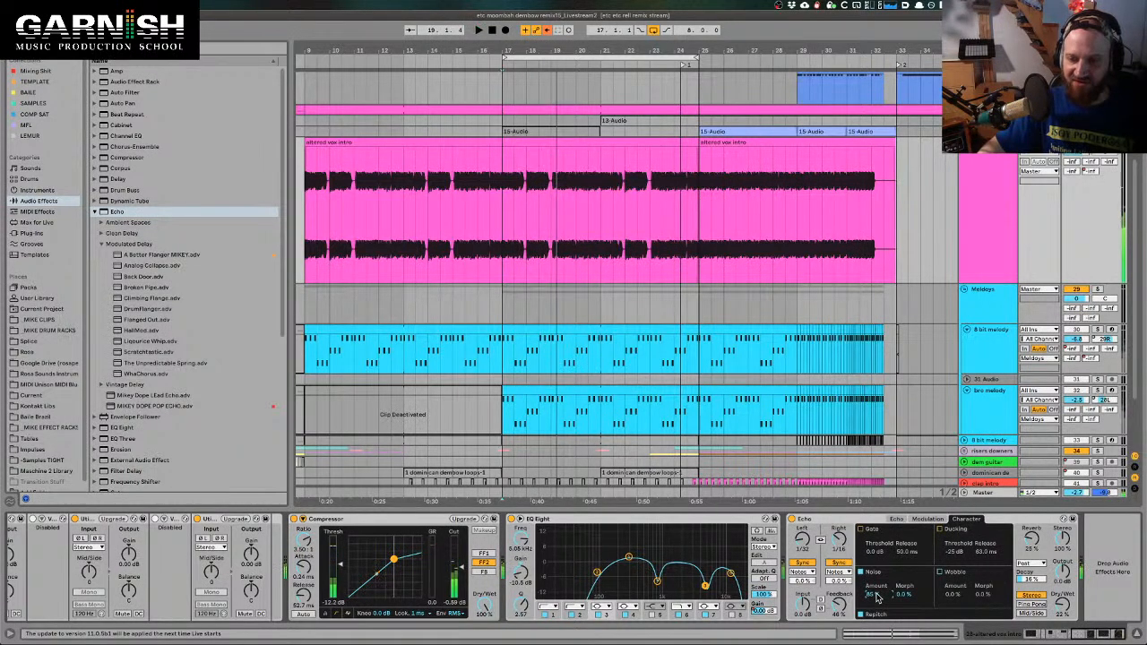
Audition the vocal with the Echo's noise amount at 100% and various morph settings, and reset both to 0%
{"action": "left_click_drag", "start_coordinate": [877, 595], "coordinate": [904, 529]}
{"action": "key", "text": "space"}
{"action": "key", "text": "space"}
{"action": "left_click_drag", "start_coordinate": [904, 594], "coordinate": [904, 641]}
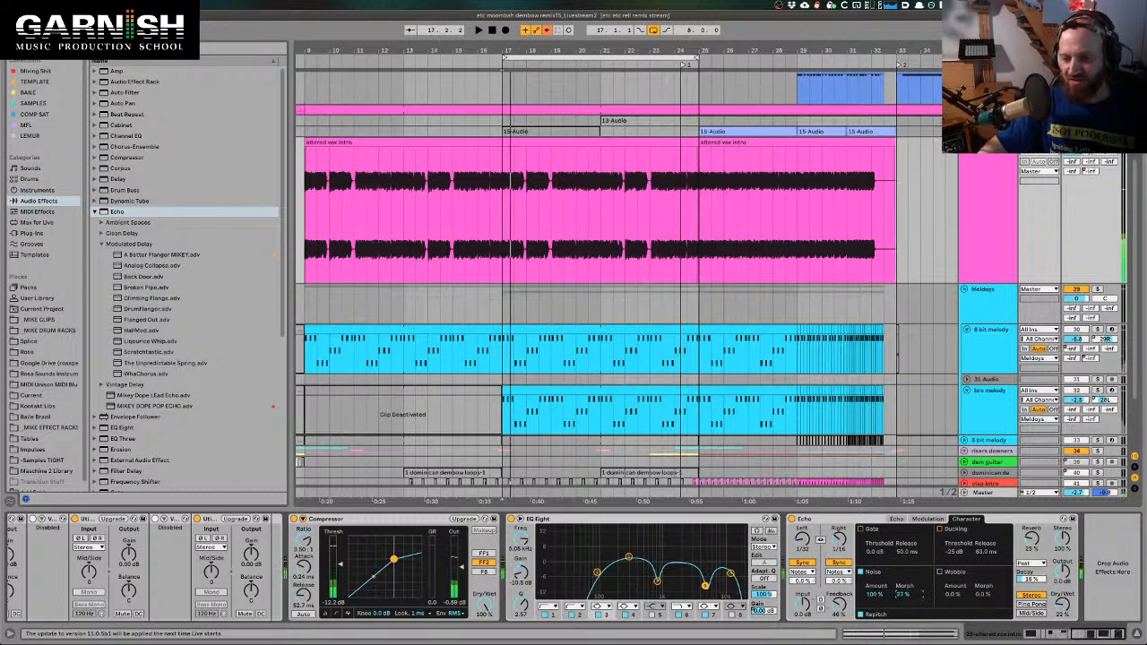
{"action": "key", "text": "space"}
{"action": "left_click_drag", "start_coordinate": [904, 594], "coordinate": [874, 641]}
{"action": "key", "text": "space"}
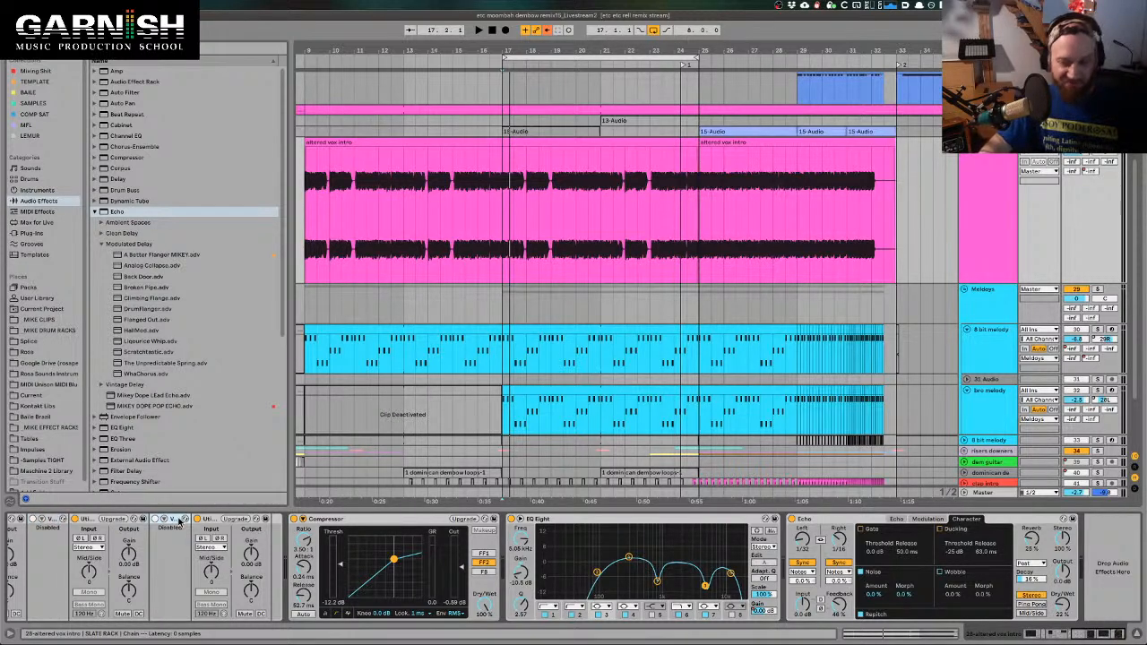
{"action": "left_click", "coordinate": [830, 522]}
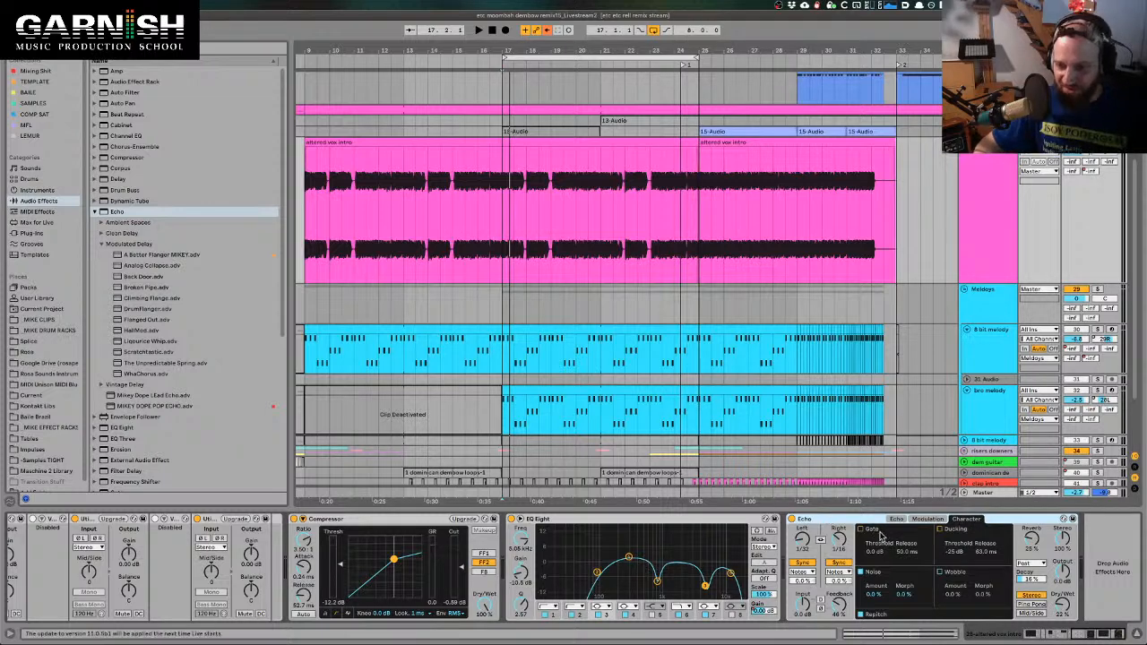
{"action": "left_click", "coordinate": [178, 526]}
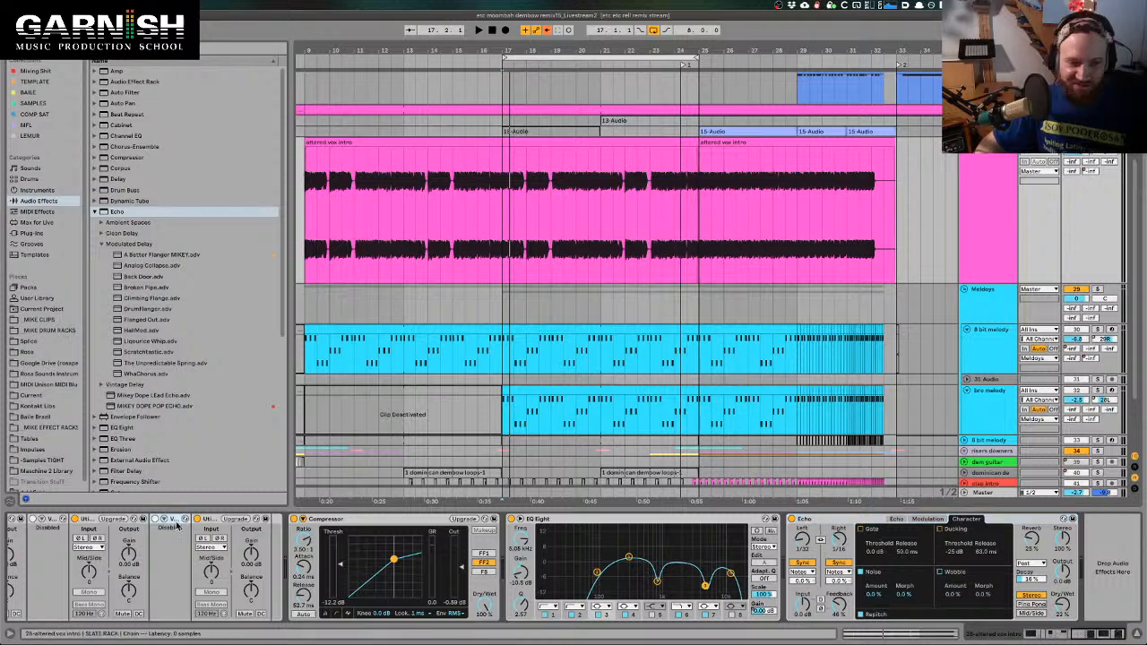
{"action": "left_click", "coordinate": [822, 520]}
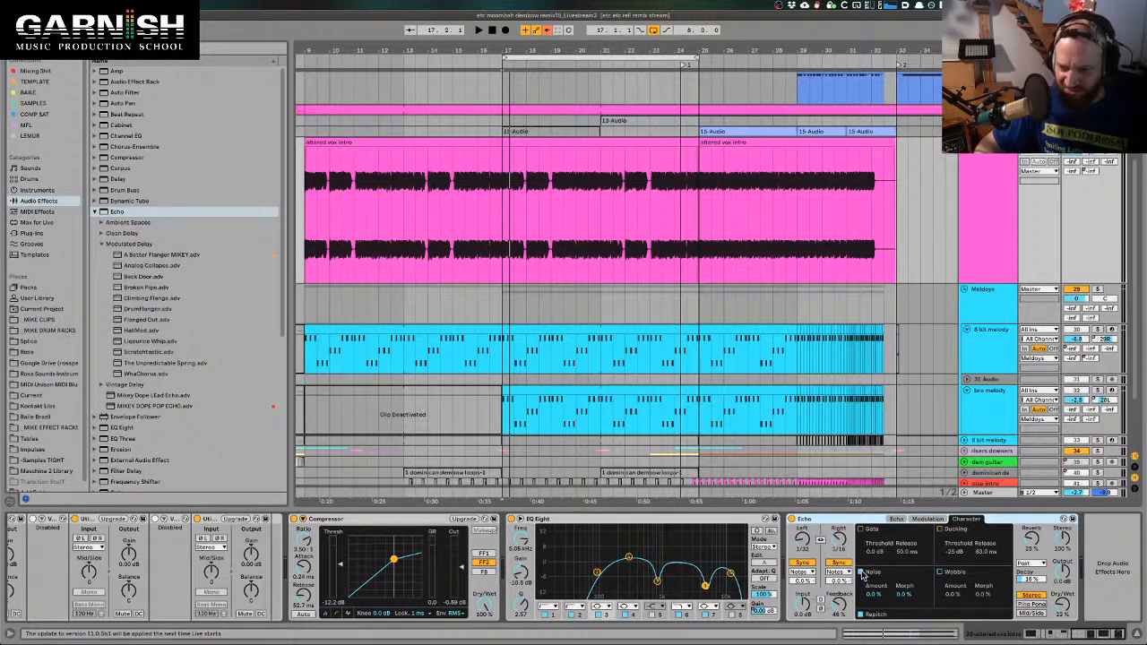
Play the loop from bar 17 while raising the Echo's noise amount to 41%, and stop playback
{"action": "key", "text": "space"}
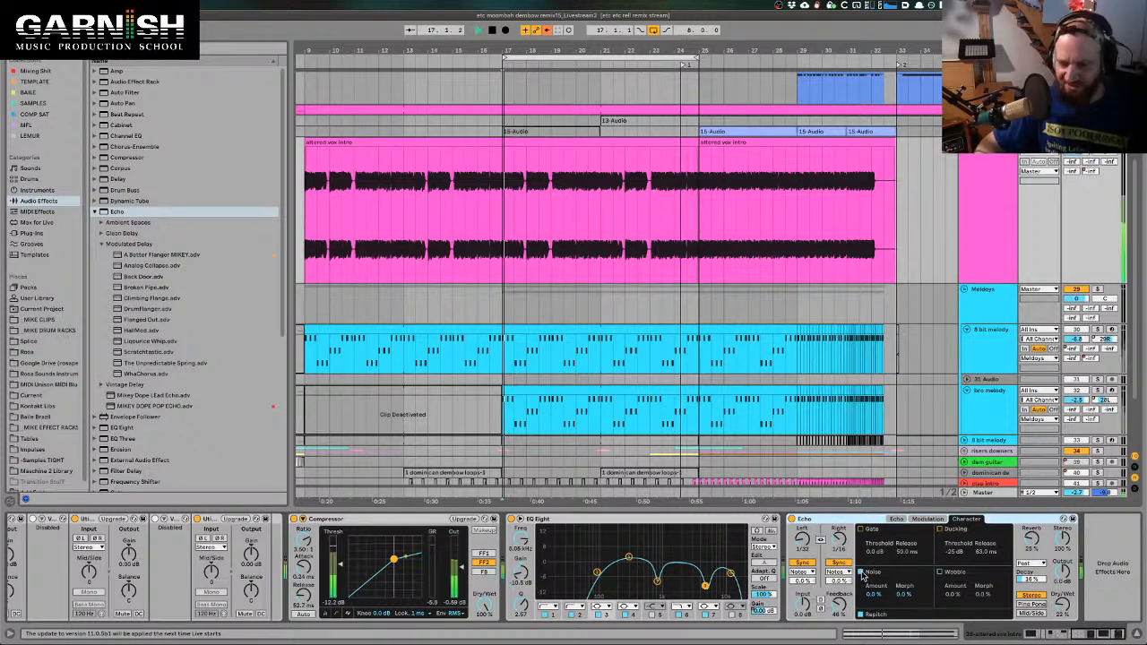
{"action": "left_click", "coordinate": [861, 571]}
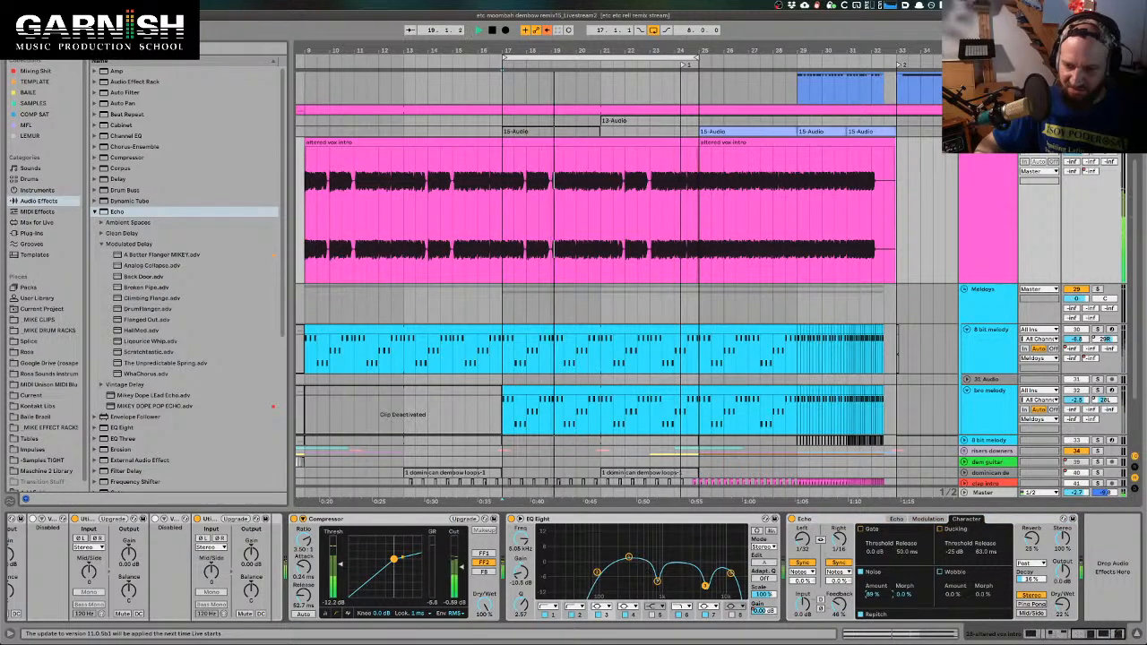
{"action": "key", "text": "space"}
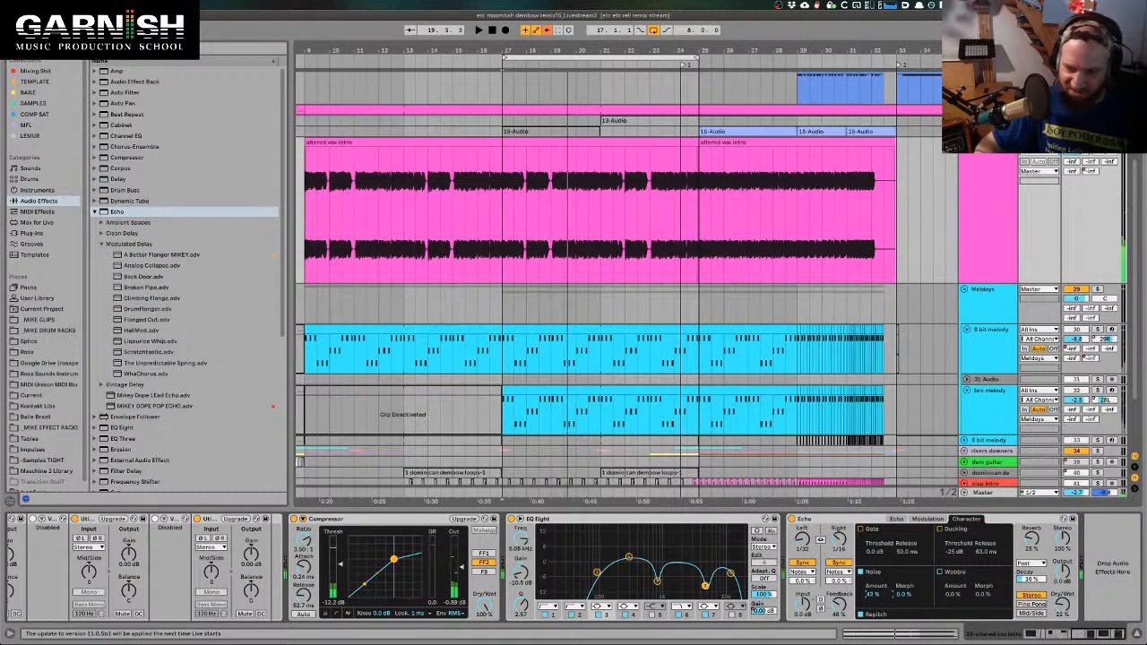
Play the vocal loop while lowering the Echo's noise amount to 0%, and set the noise morph to 100%
{"action": "key", "text": "space"}
{"action": "left_click_drag", "start_coordinate": [877, 596], "coordinate": [882, 641]}
{"action": "key", "text": "space"}
{"action": "left_click_drag", "start_coordinate": [912, 599], "coordinate": [912, 511]}
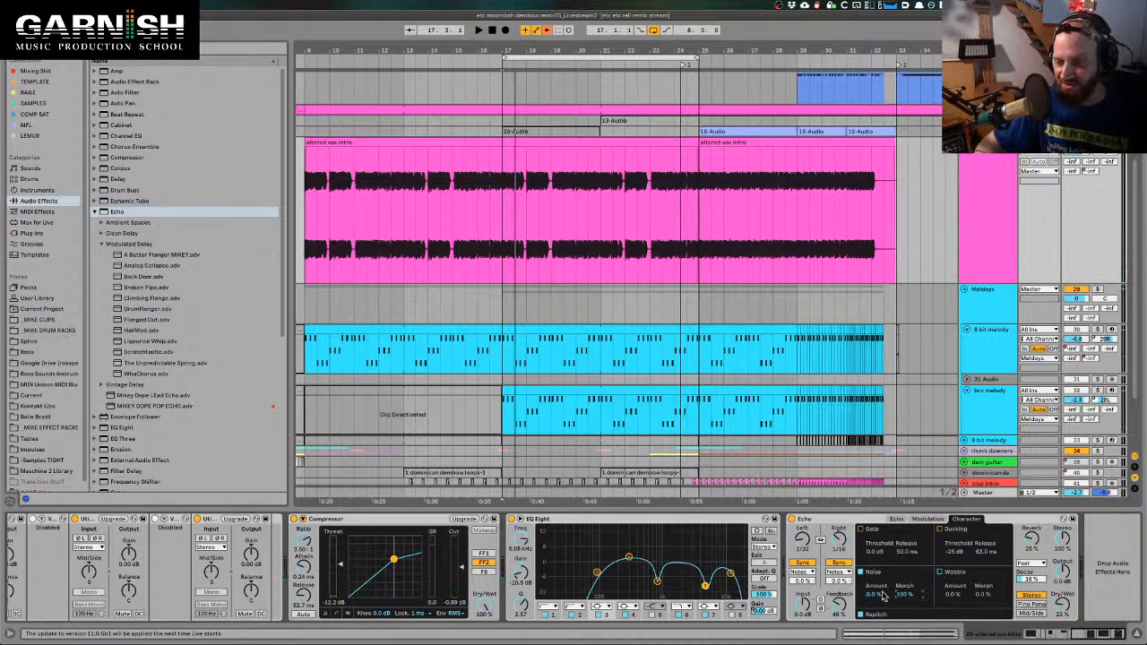
Raise the Echo's noise amount to 90% and lower its morph to 33% while auditioning the vocal
{"action": "left_click_drag", "start_coordinate": [882, 596], "coordinate": [883, 537]}
{"action": "key", "text": "shift+space"}
{"action": "left_click_drag", "start_coordinate": [903, 595], "coordinate": [902, 599]}
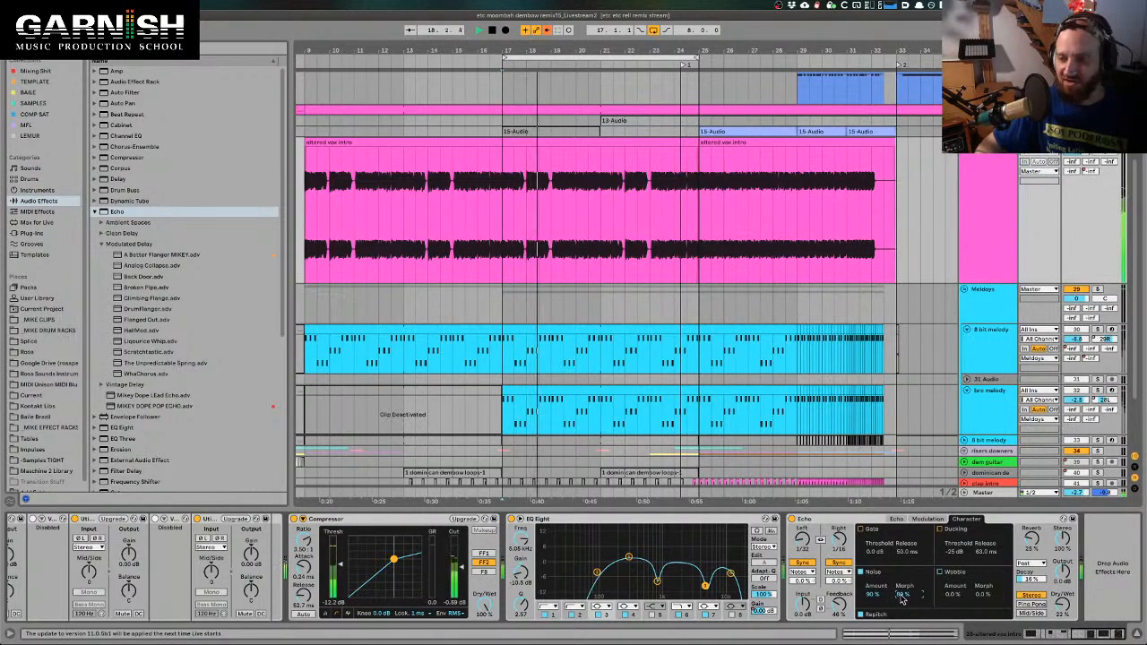
{"action": "key", "text": "space"}
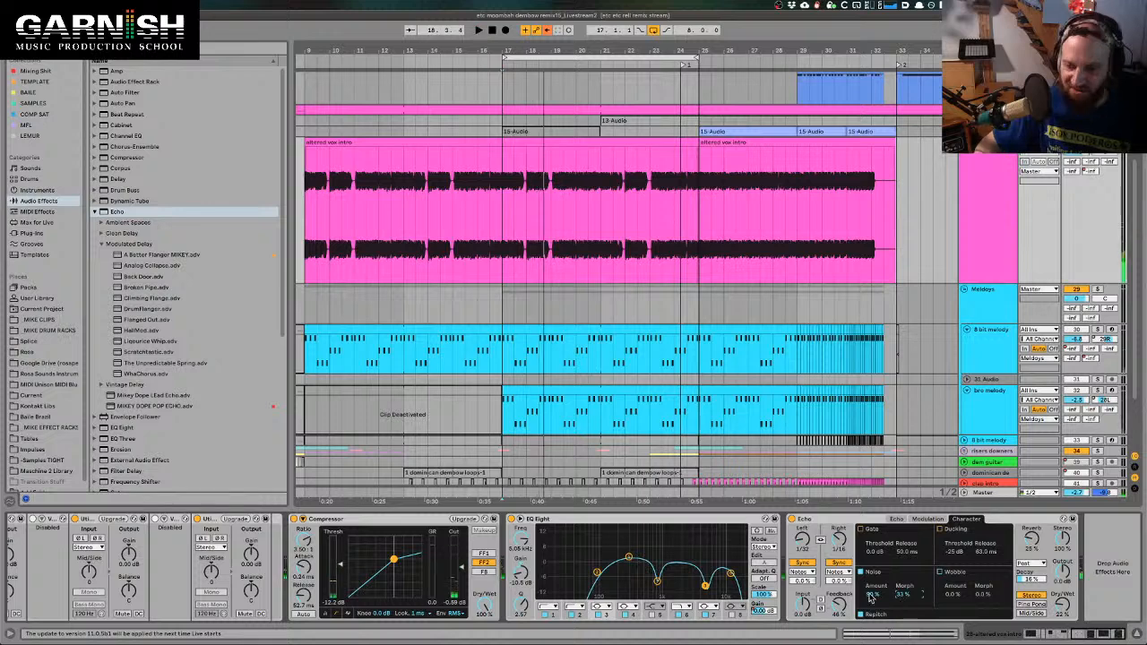
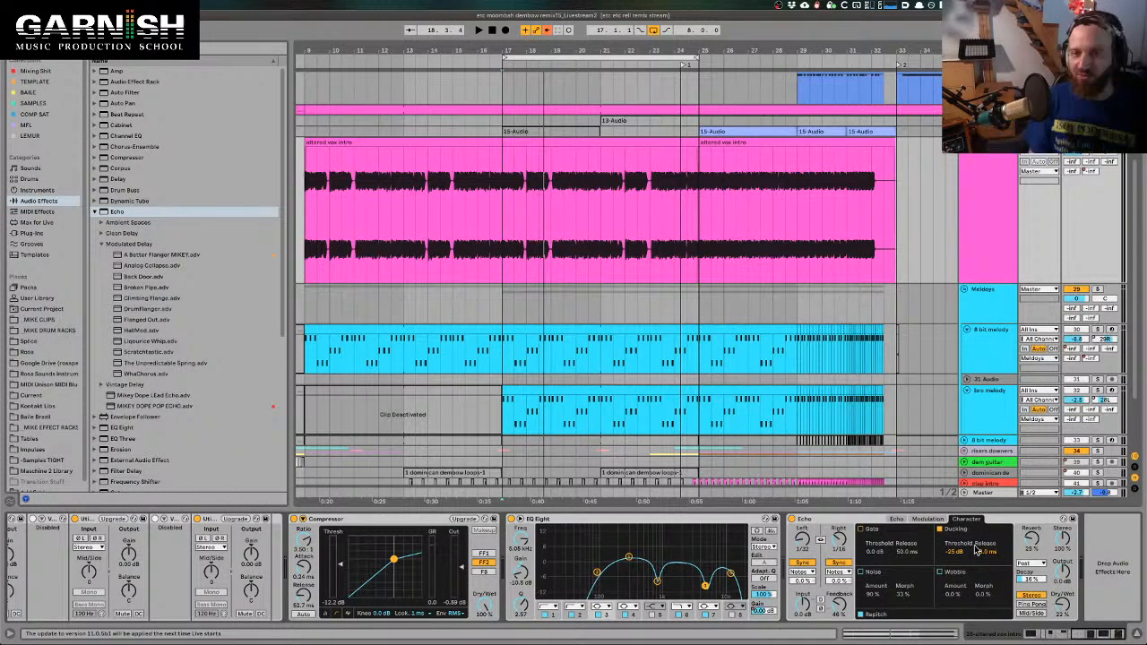
Audition the altered vox intro from bar 17 and deactivate the Echo
{"action": "left_click", "coordinate": [504, 202]}
{"action": "key", "text": "space"}
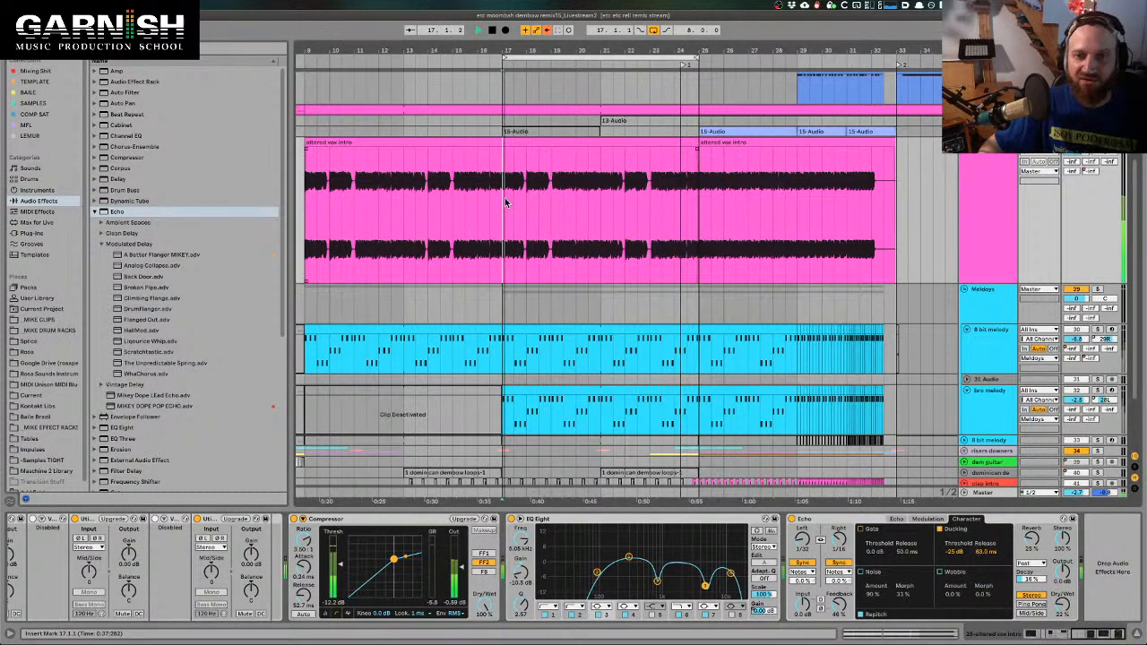
{"action": "left_click", "coordinate": [792, 519]}
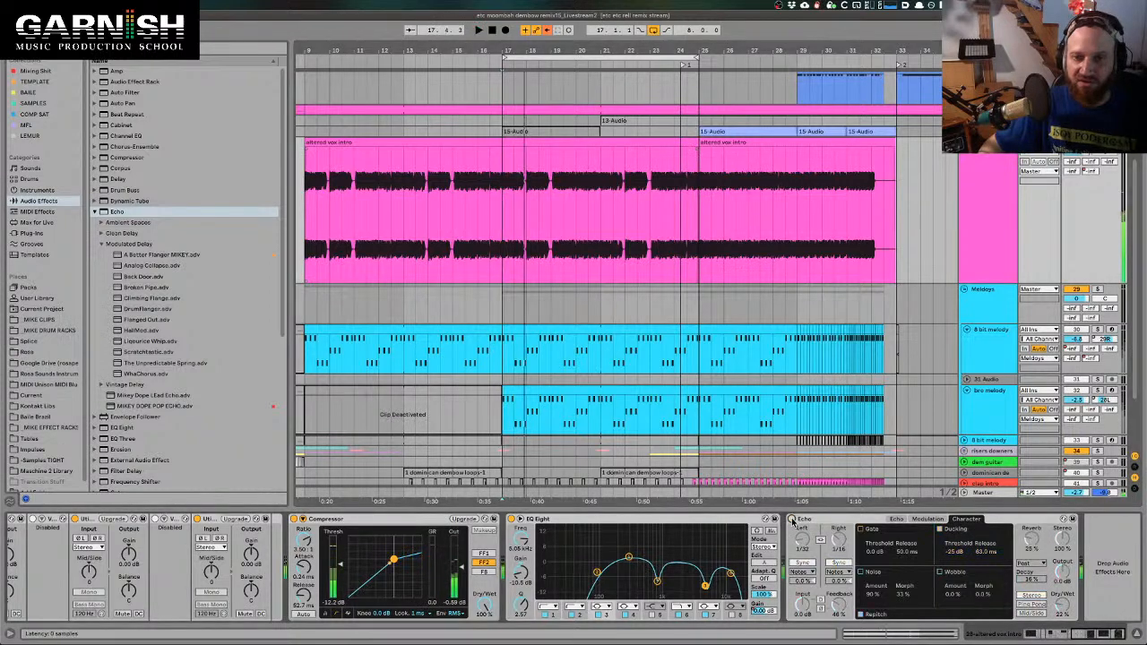
Select the altered vox intro phrase from 18.1.1 to 19.1.2 and set the loop around it
{"action": "scroll", "coordinate": [487, 210], "scroll_direction": "up", "scroll_amount": 10}
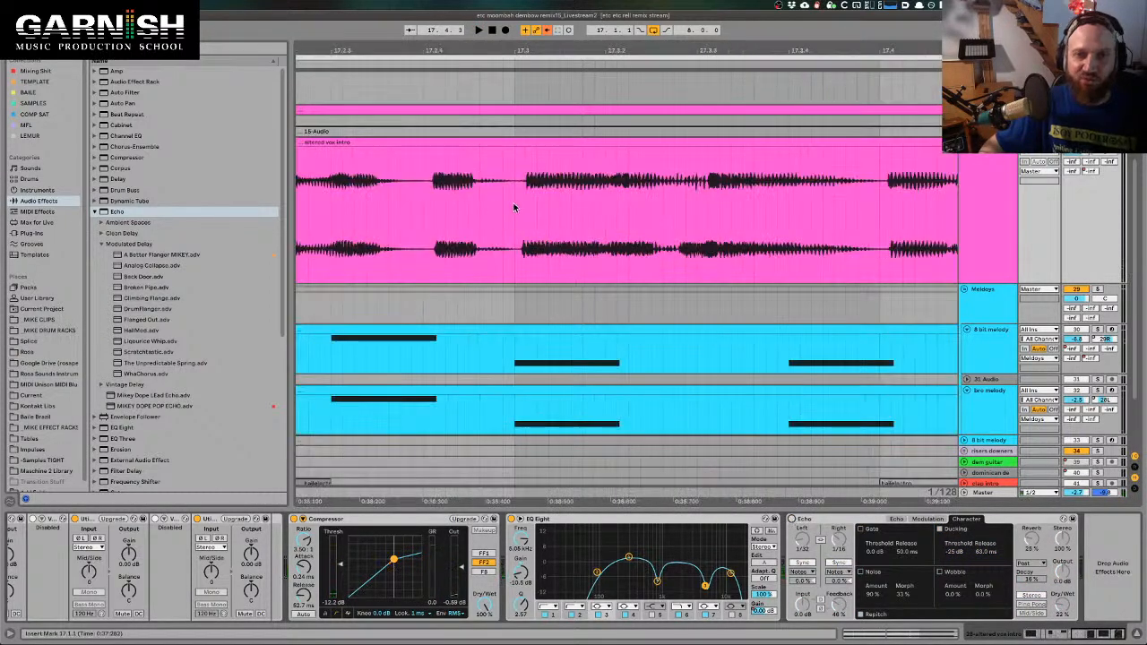
{"action": "left_click_drag", "start_coordinate": [479, 206], "coordinate": [527, 207]}
{"action": "left_click_drag", "start_coordinate": [435, 217], "coordinate": [377, 217]}
{"action": "scroll", "coordinate": [551, 208], "scroll_direction": "down", "scroll_amount": 10}
{"action": "scroll", "coordinate": [550, 204], "scroll_direction": "down", "scroll_amount": 3}
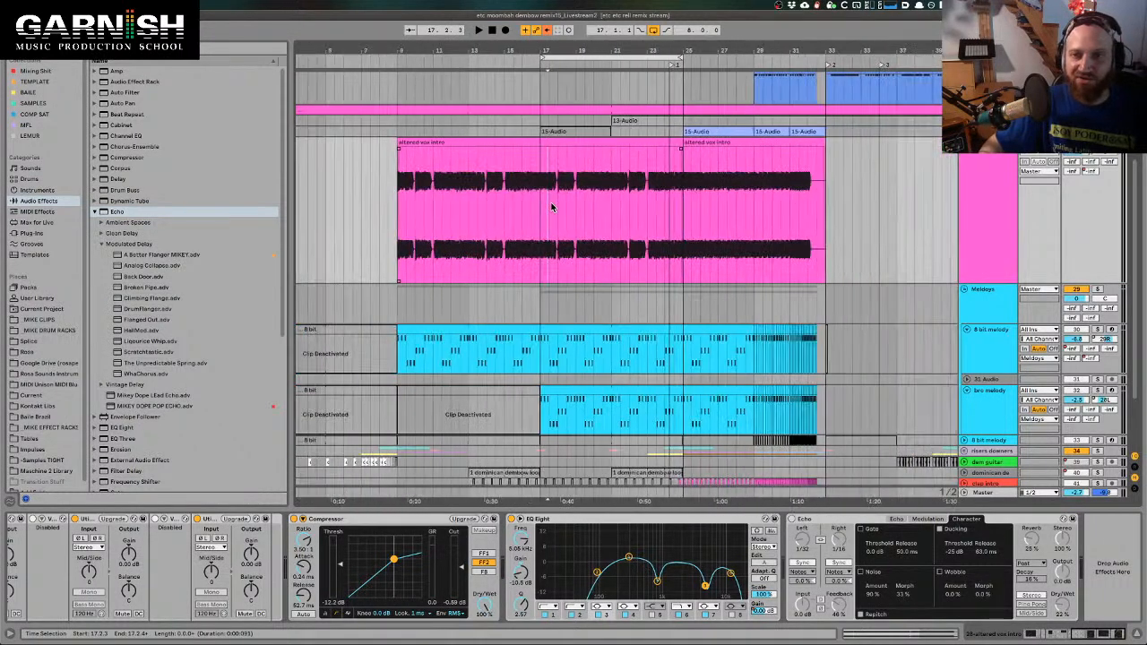
{"action": "scroll", "coordinate": [546, 203], "scroll_direction": "up", "scroll_amount": 12}
{"action": "scroll", "coordinate": [543, 206], "scroll_direction": "right", "scroll_amount": 3}
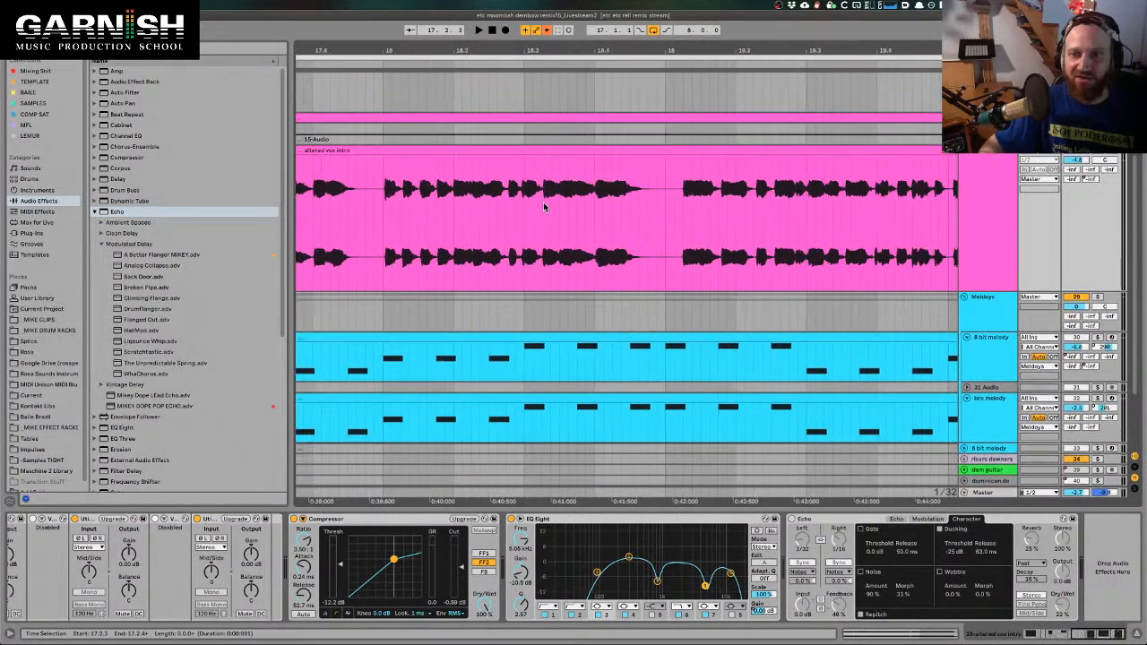
{"action": "scroll", "coordinate": [544, 207], "scroll_direction": "right", "scroll_amount": 1}
{"action": "left_click_drag", "start_coordinate": [631, 214], "coordinate": [333, 215]}
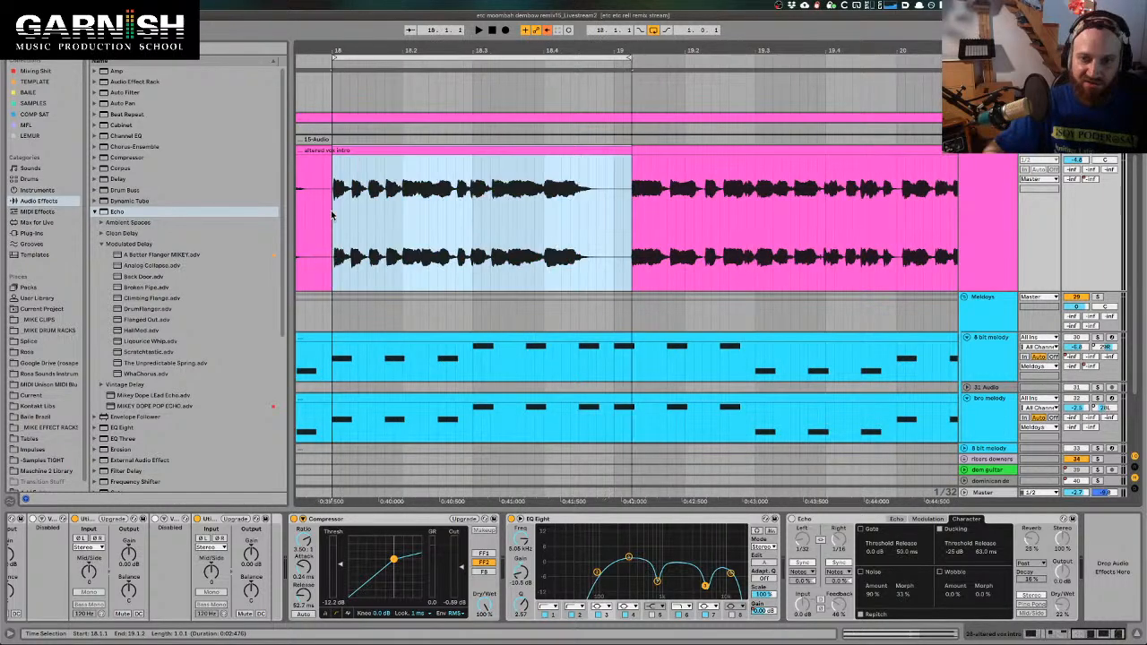
Reactivate the Echo, set its ducking release to 20 ms, and raise the ducking threshold to 0.0 dB while auditioning the loop
{"action": "left_click", "coordinate": [791, 522]}
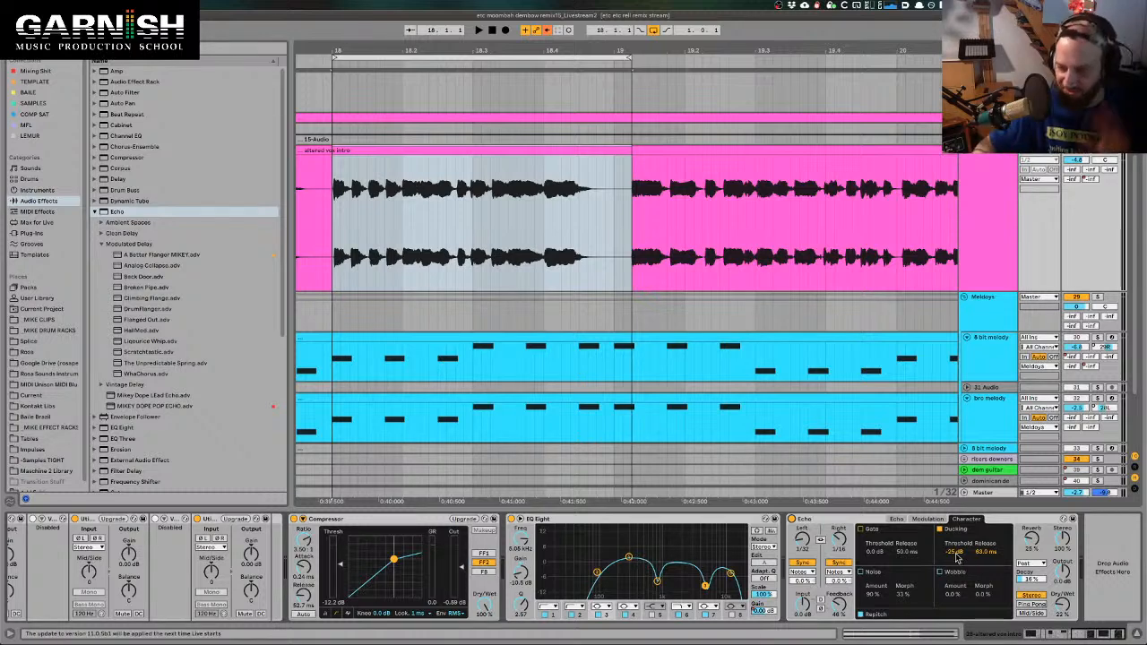
{"action": "left_click_drag", "start_coordinate": [956, 553], "coordinate": [988, 563]}
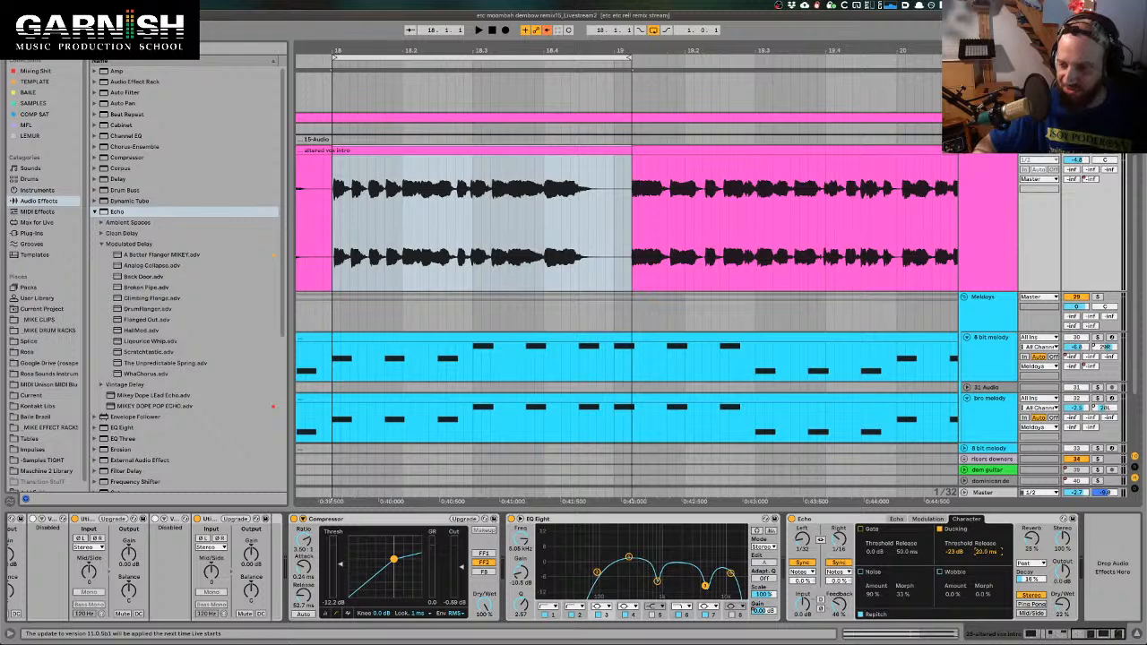
{"action": "key", "text": "space"}
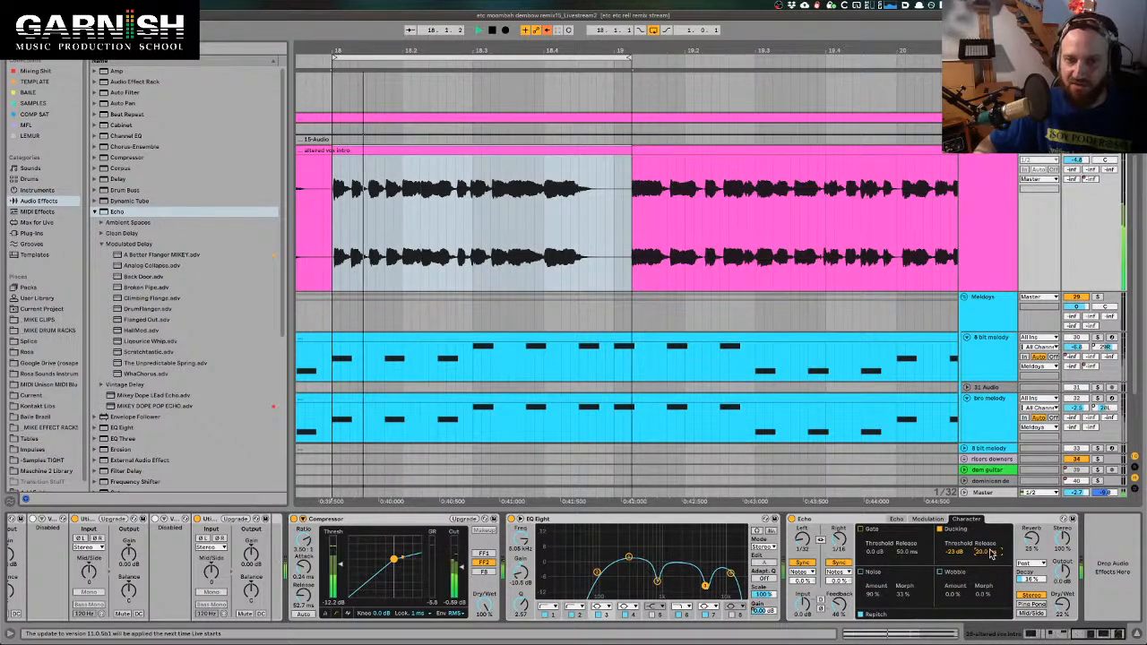
{"action": "left_click_drag", "start_coordinate": [955, 552], "coordinate": [955, 541]}
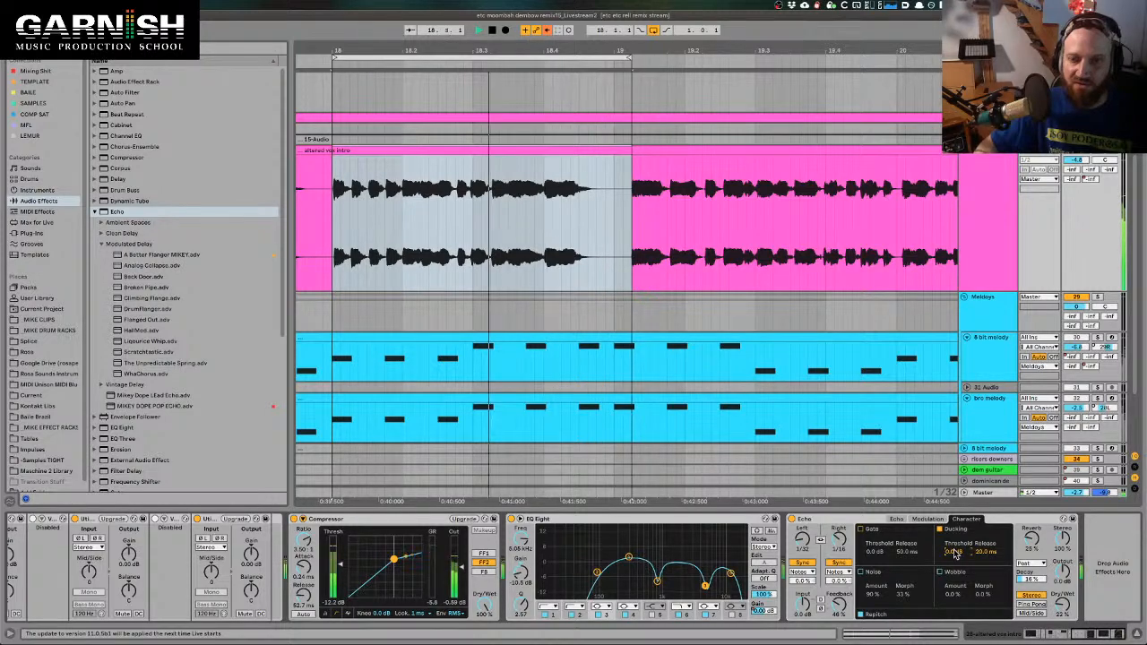
{"action": "key", "text": "space"}
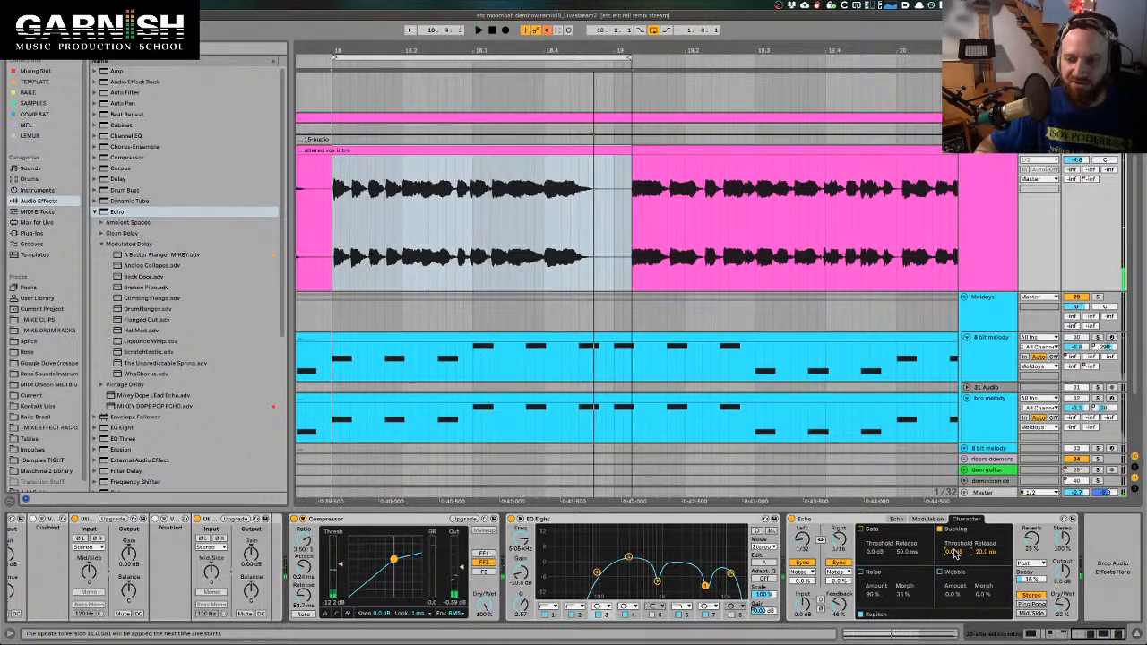
Compare the looped vocal with ducking off and on, raising the Echo's feedback to 61% and dry/wet to 36%
{"action": "key", "text": "space"}
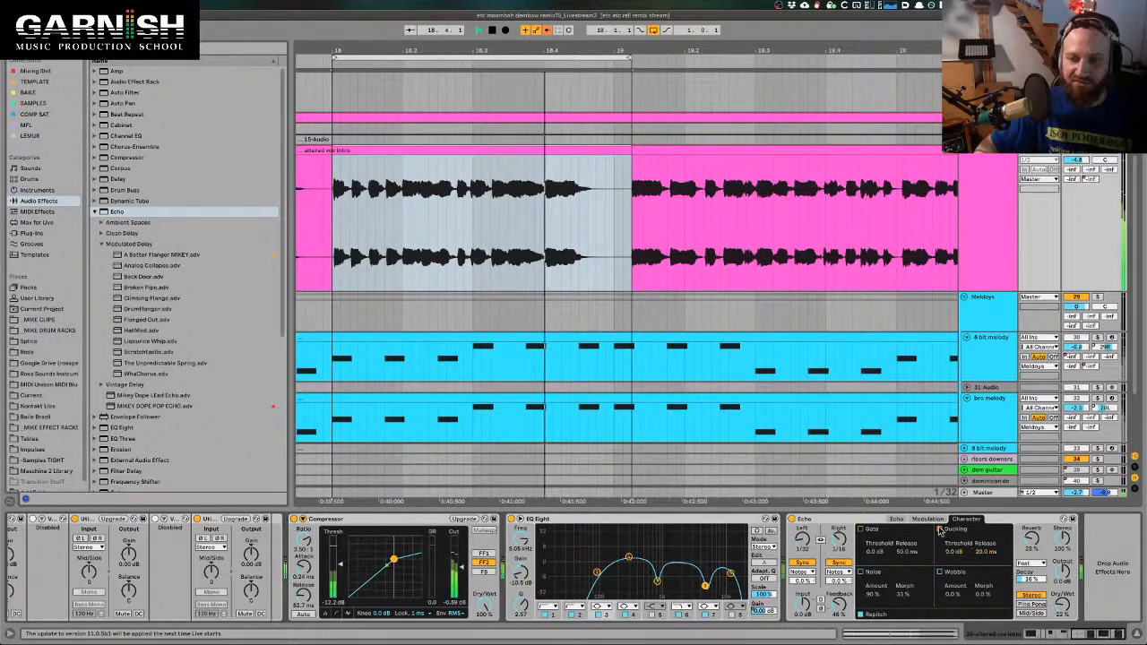
{"action": "key", "text": "space"}
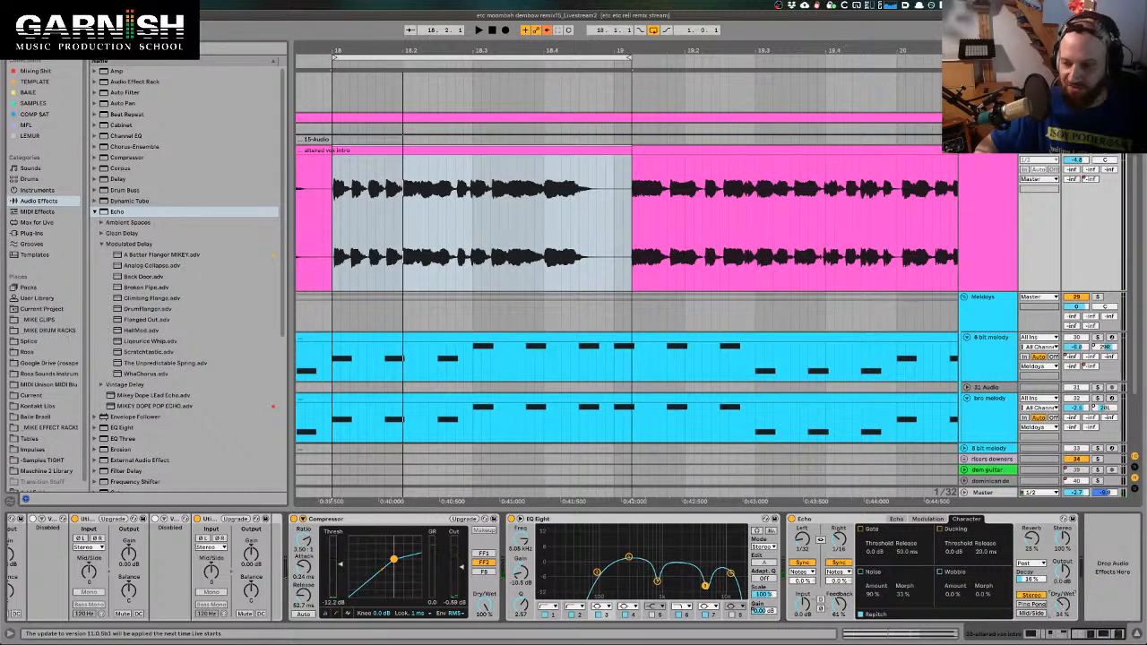
{"action": "key", "text": "space"}
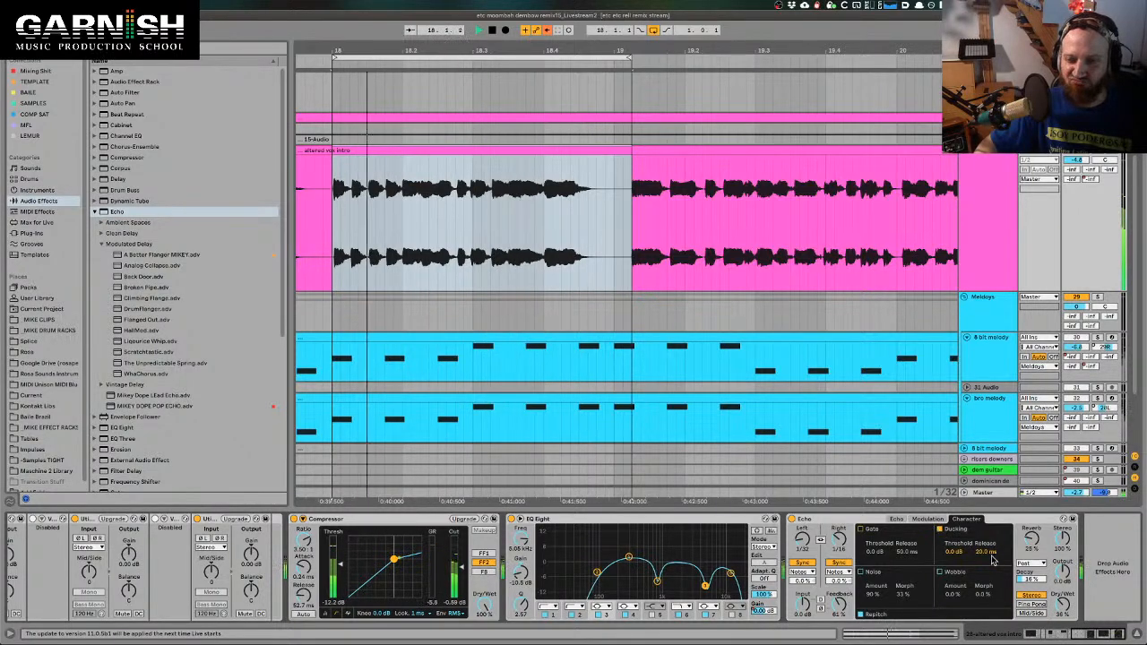
Set the Echo's ducking threshold to -48 dB and release to 66.7 ms, and audition the phrase from bar 18
{"action": "left_click_drag", "start_coordinate": [986, 551], "coordinate": [987, 538]}
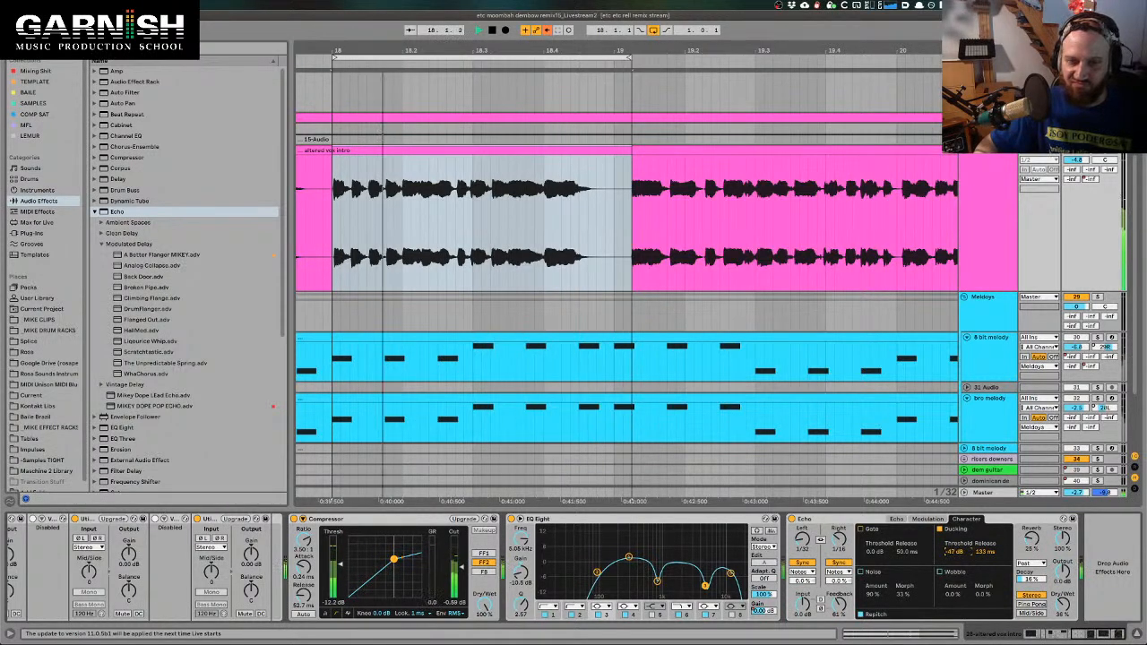
{"action": "key", "text": "space"}
{"action": "left_click_drag", "start_coordinate": [985, 552], "coordinate": [956, 556]}
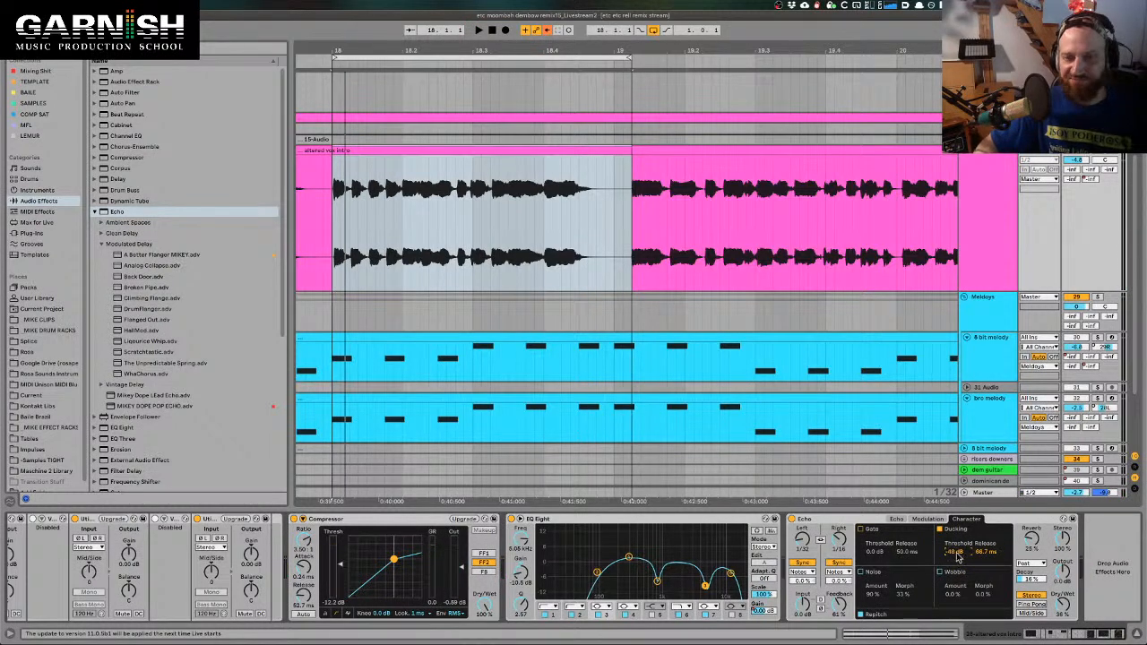
{"action": "left_click", "coordinate": [332, 276]}
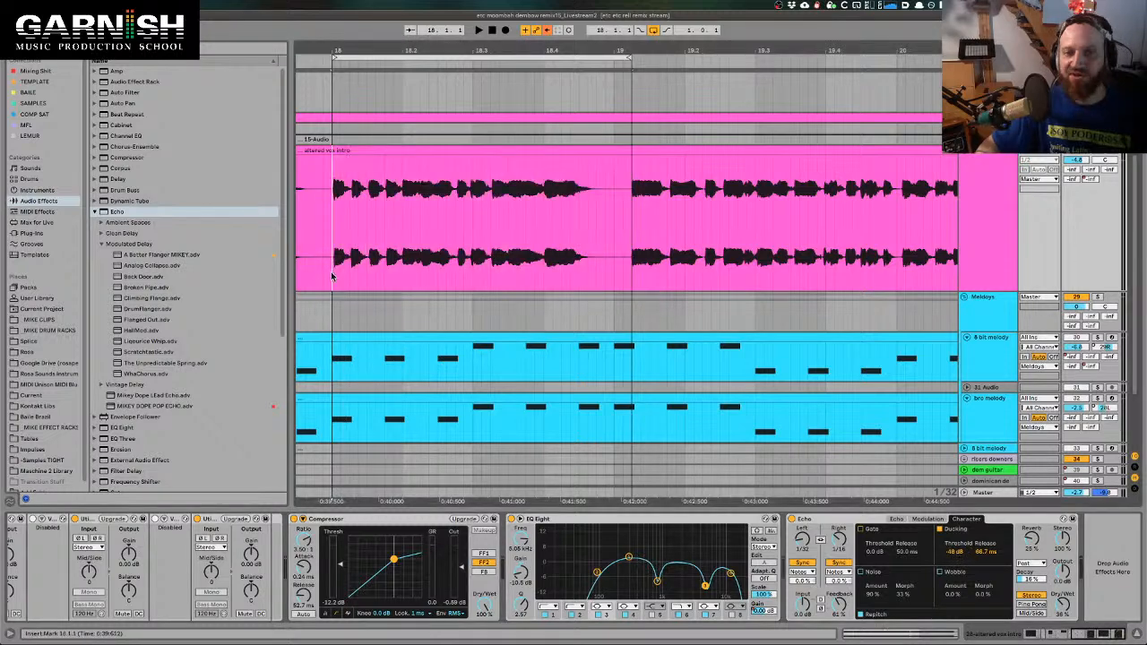
{"action": "key", "text": "space"}
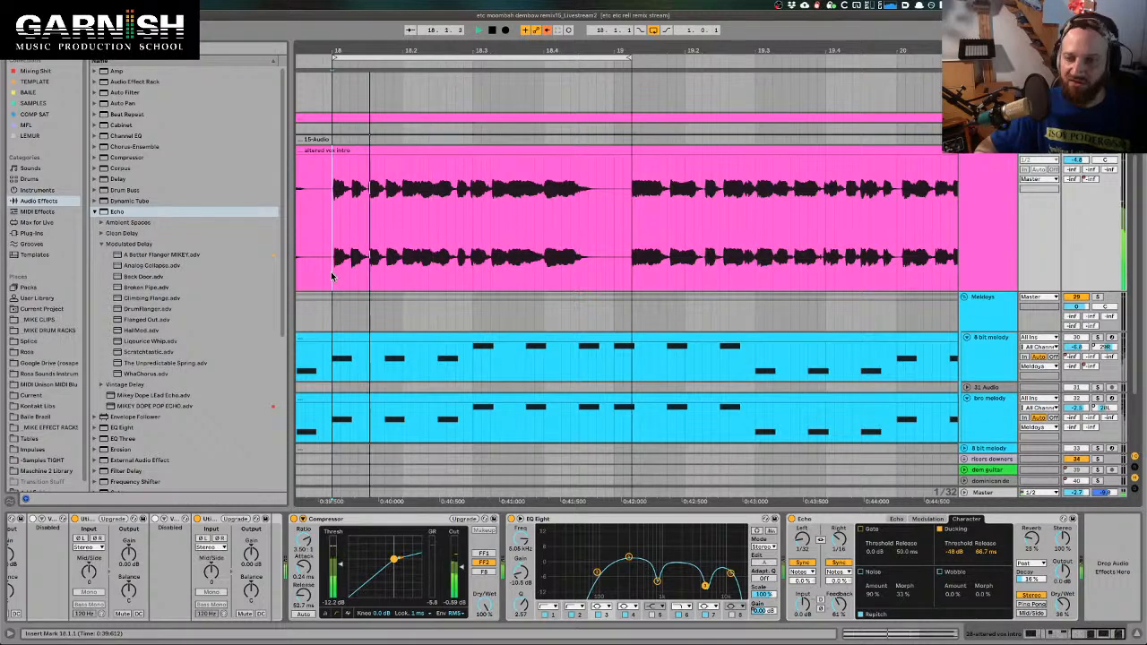
{"action": "key", "text": "space"}
Highlight the silent gap at the end of the vocal phrase, and reselect the whole phrase from 18.1.1 to 19.1.2
{"action": "left_click_drag", "start_coordinate": [630, 220], "coordinate": [584, 220]}
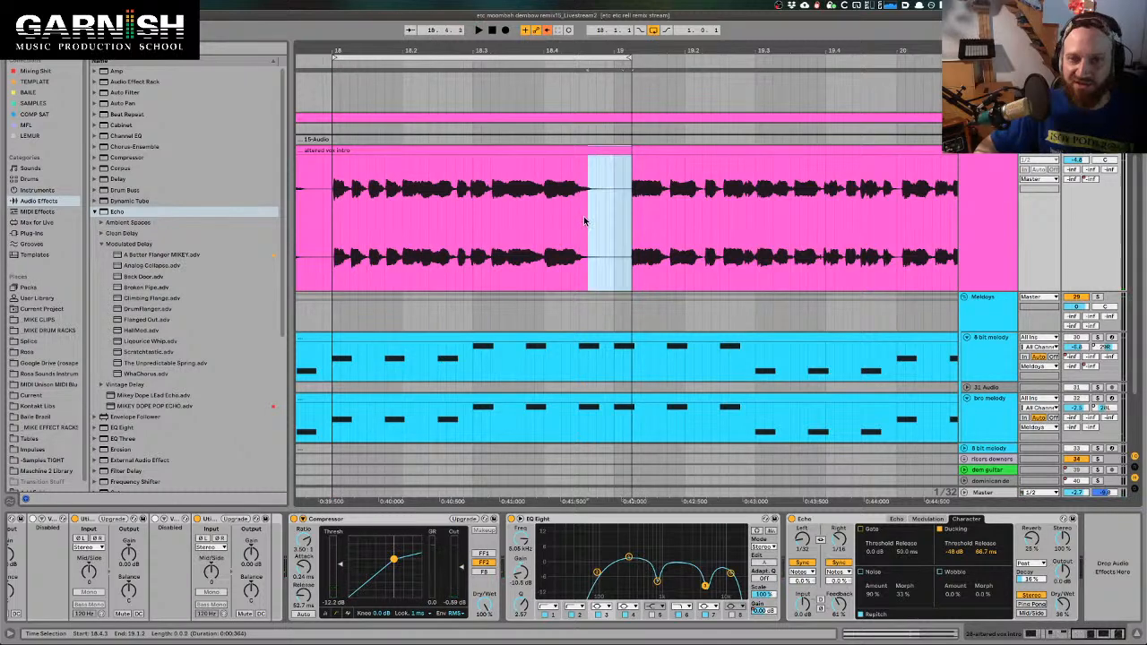
{"action": "key", "text": "super+z"}
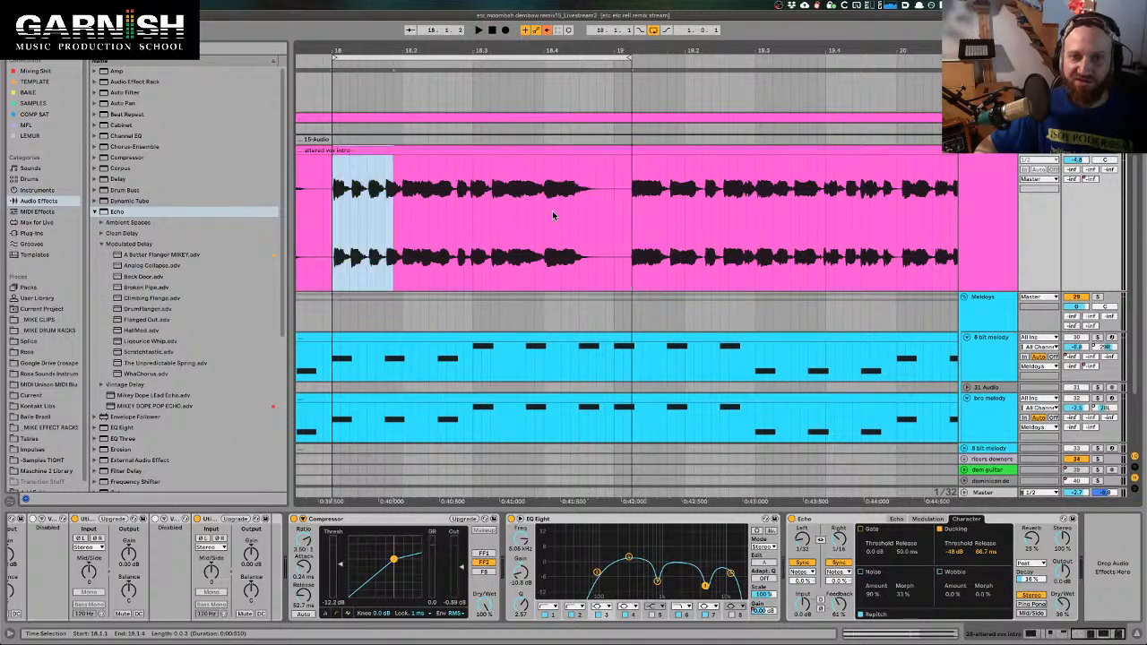
{"action": "left_click", "coordinate": [631, 212], "text": "shift"}
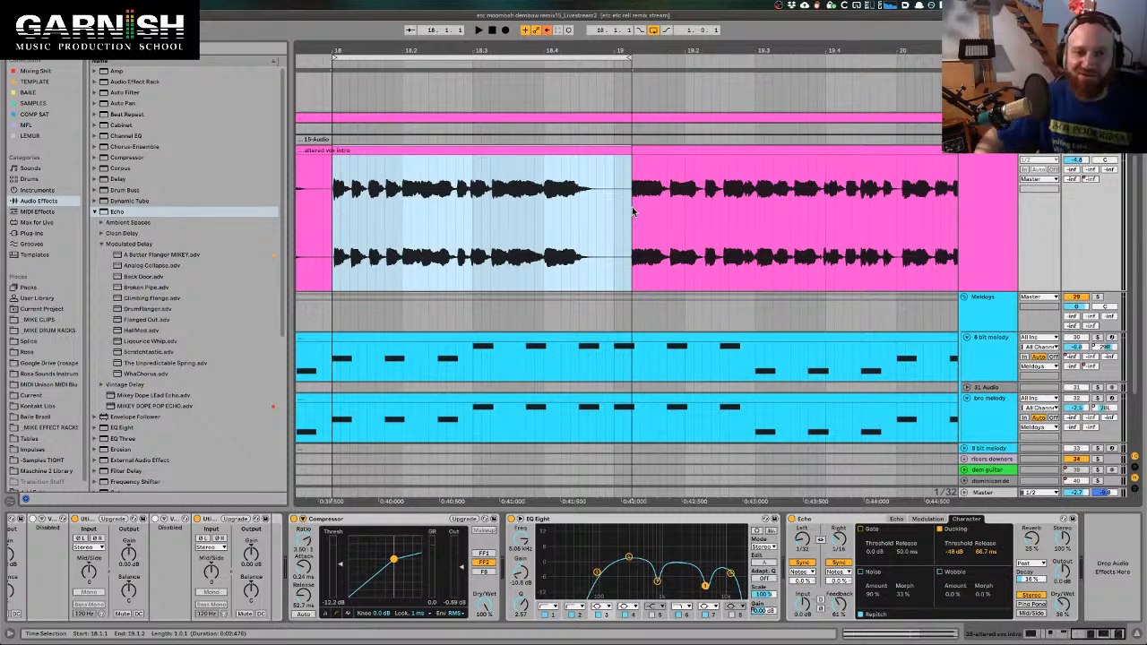
Audition the phrase with the ducking threshold at -48 dB and at -12 dB, and restore it to -48 dB
{"action": "key", "text": "space"}
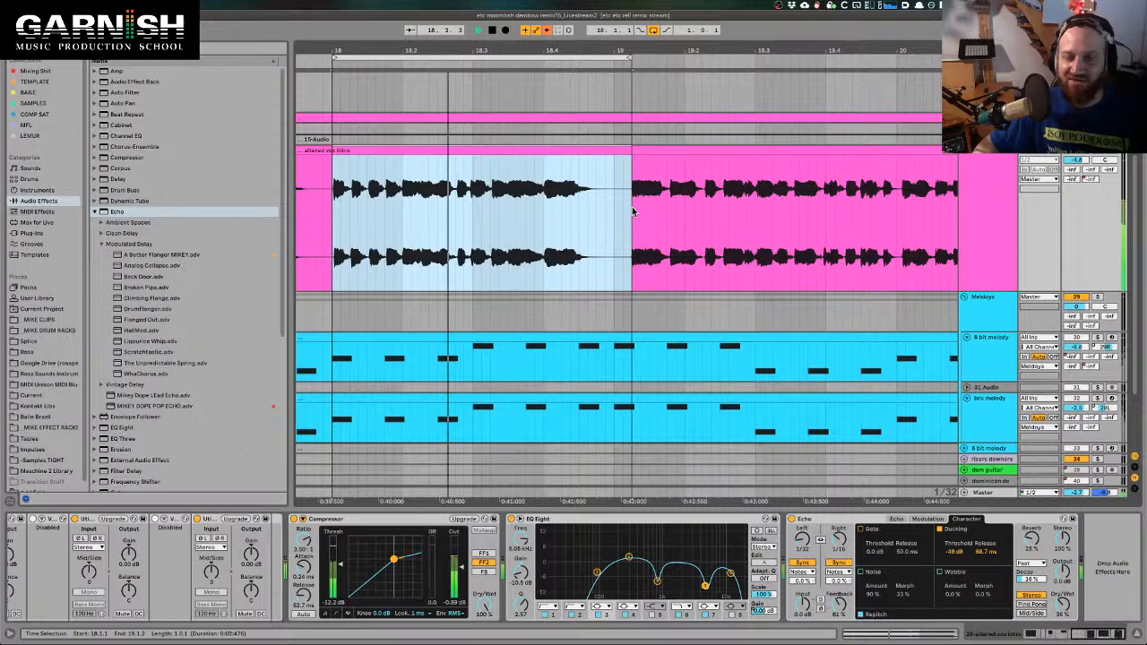
{"action": "key", "text": "space"}
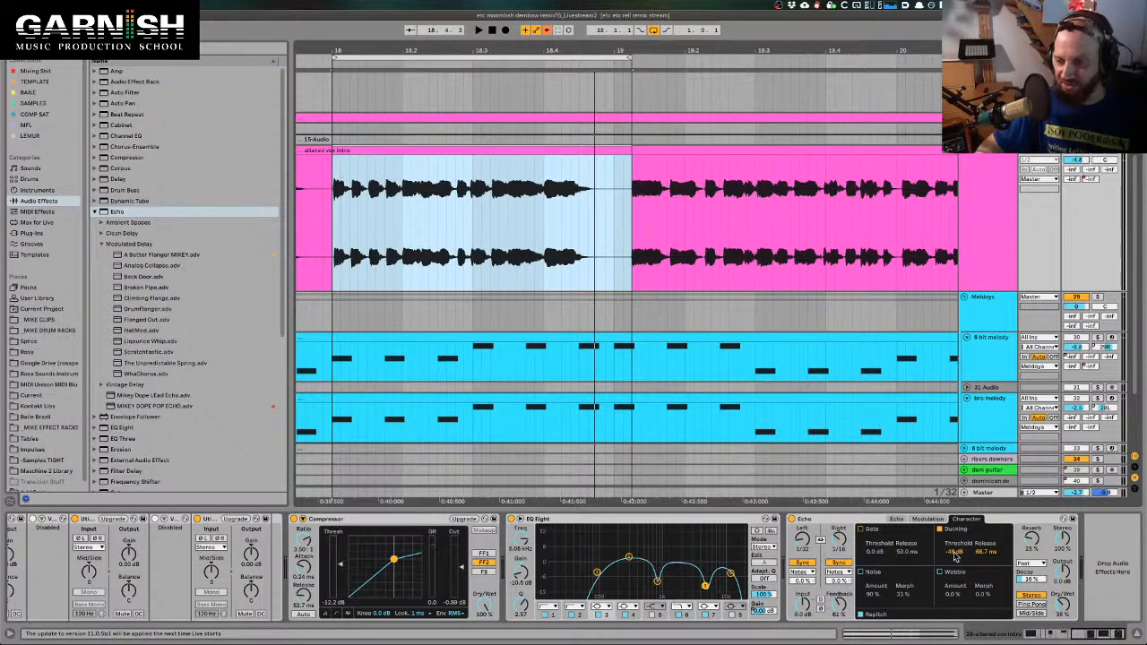
{"action": "left_click", "coordinate": [955, 556]}
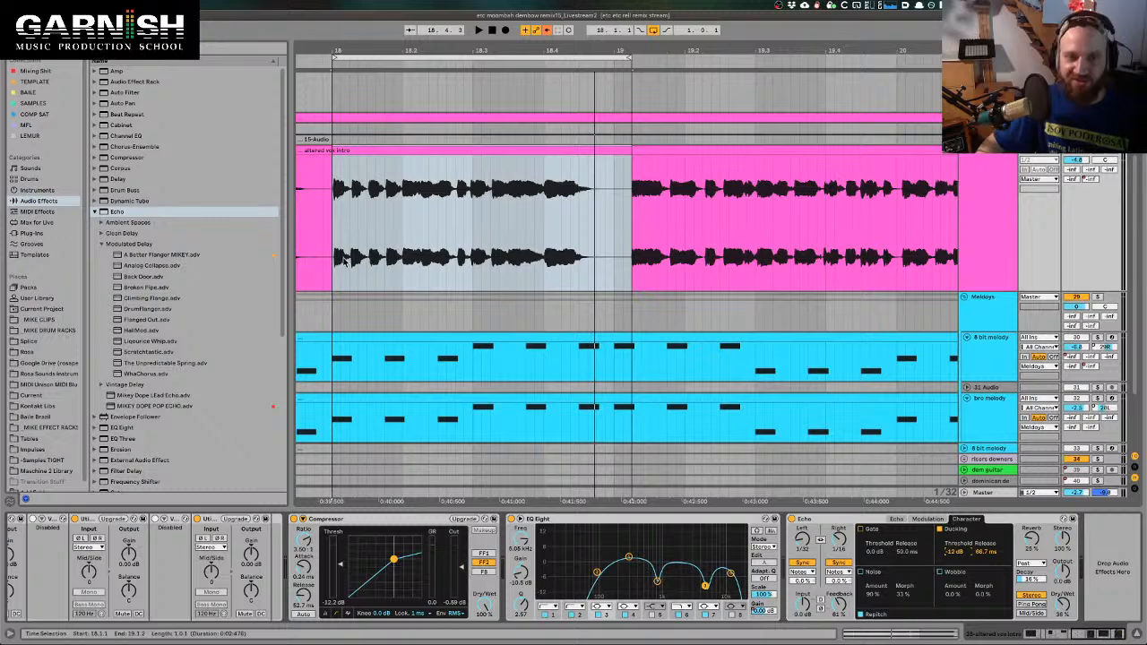
{"action": "key", "text": "space"}
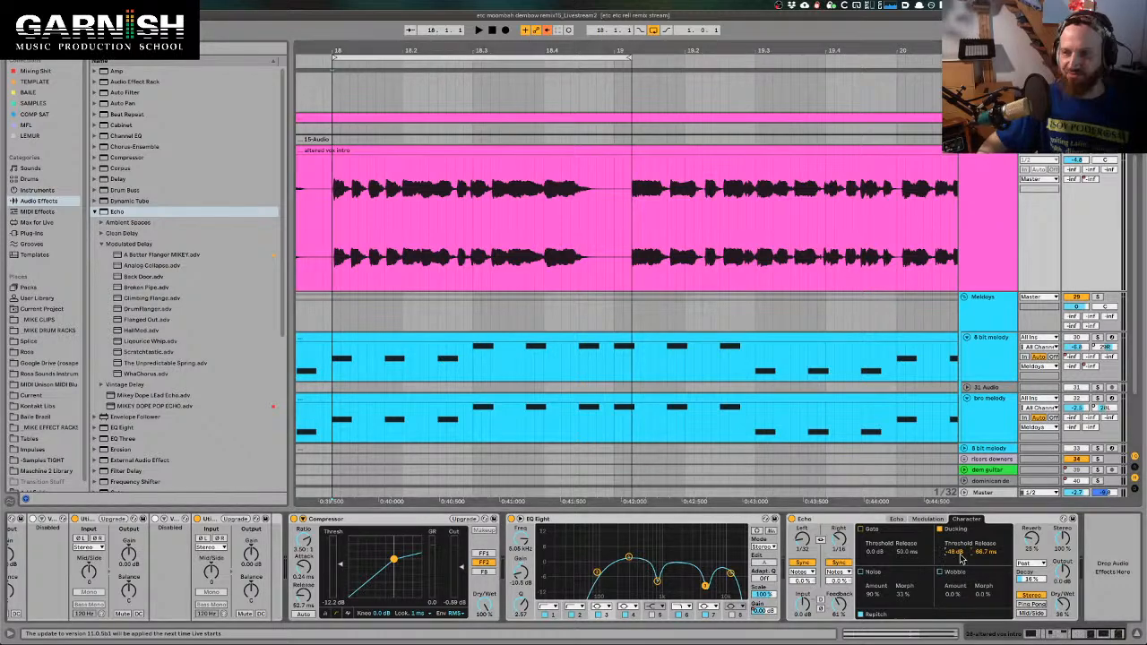
{"action": "key", "text": "Tab"}
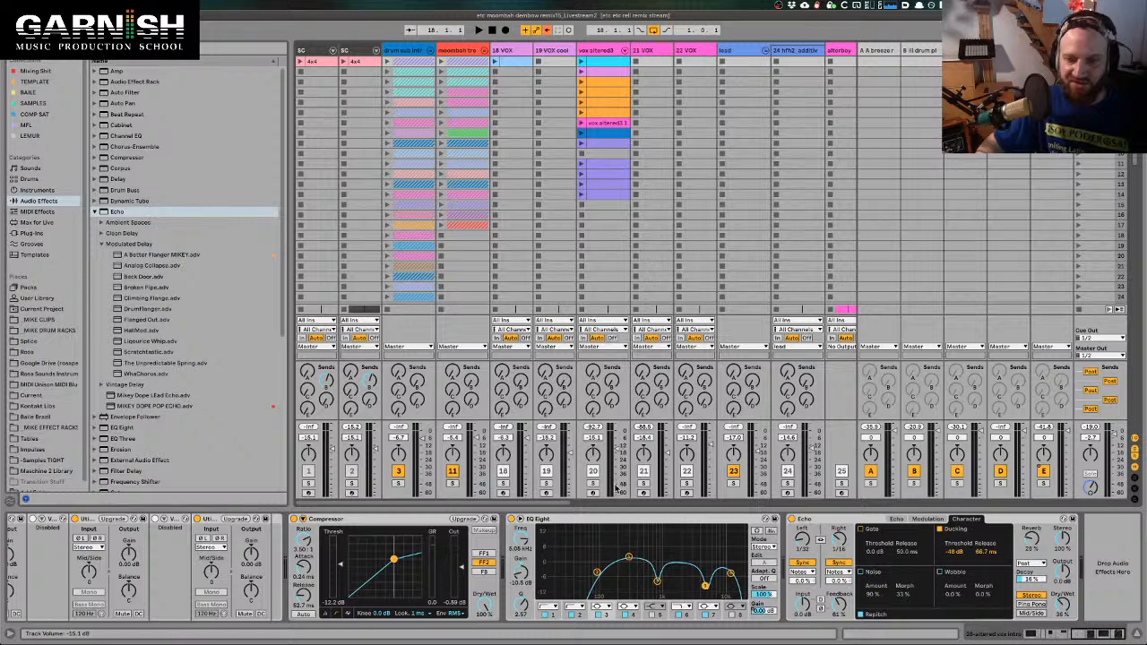
{"action": "key", "text": "Tab"}
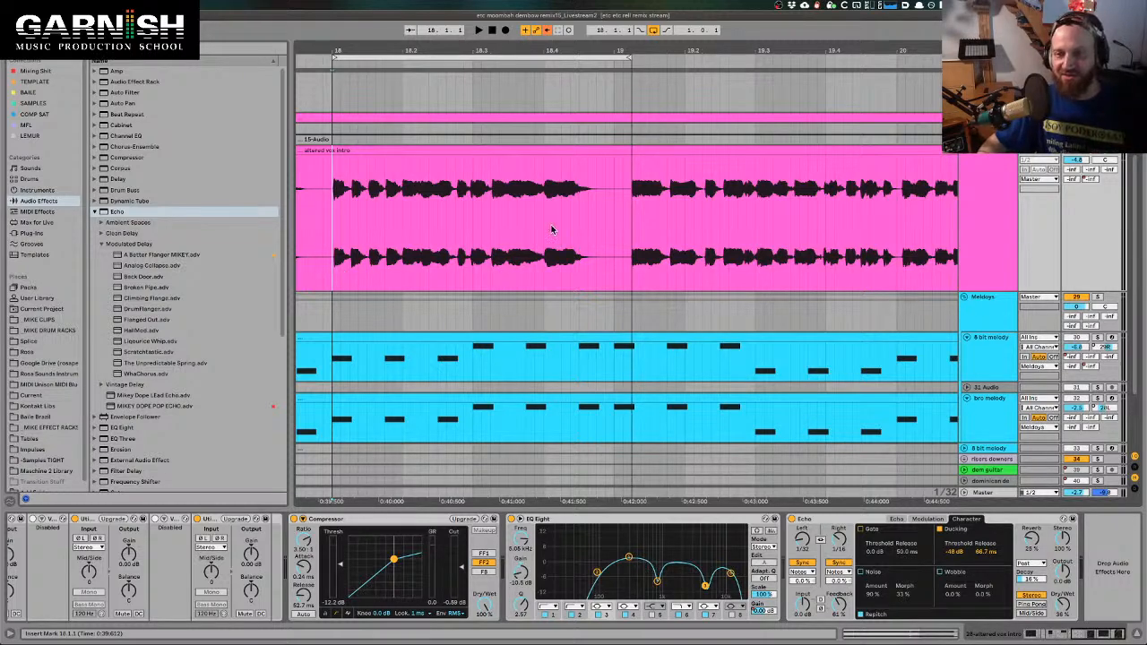
Highlight the second half of the vocal phrase from 18.2.4 to 18.4.3, and audition the bar 18 loop
{"action": "left_click_drag", "start_coordinate": [466, 235], "coordinate": [622, 263]}
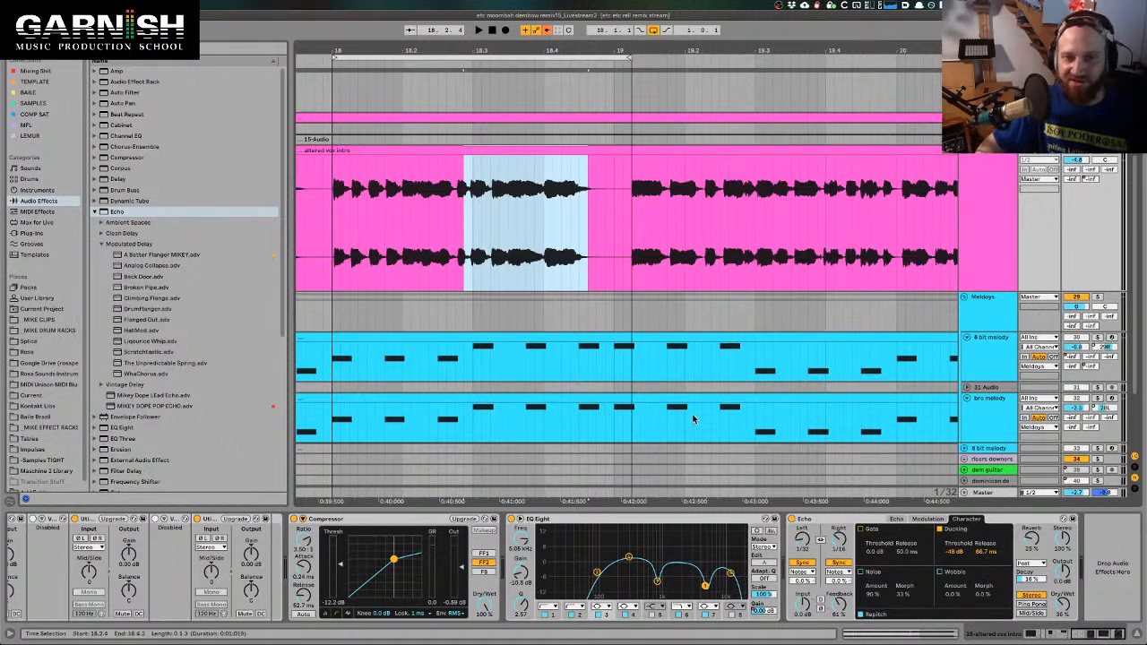
{"action": "key", "text": "space"}
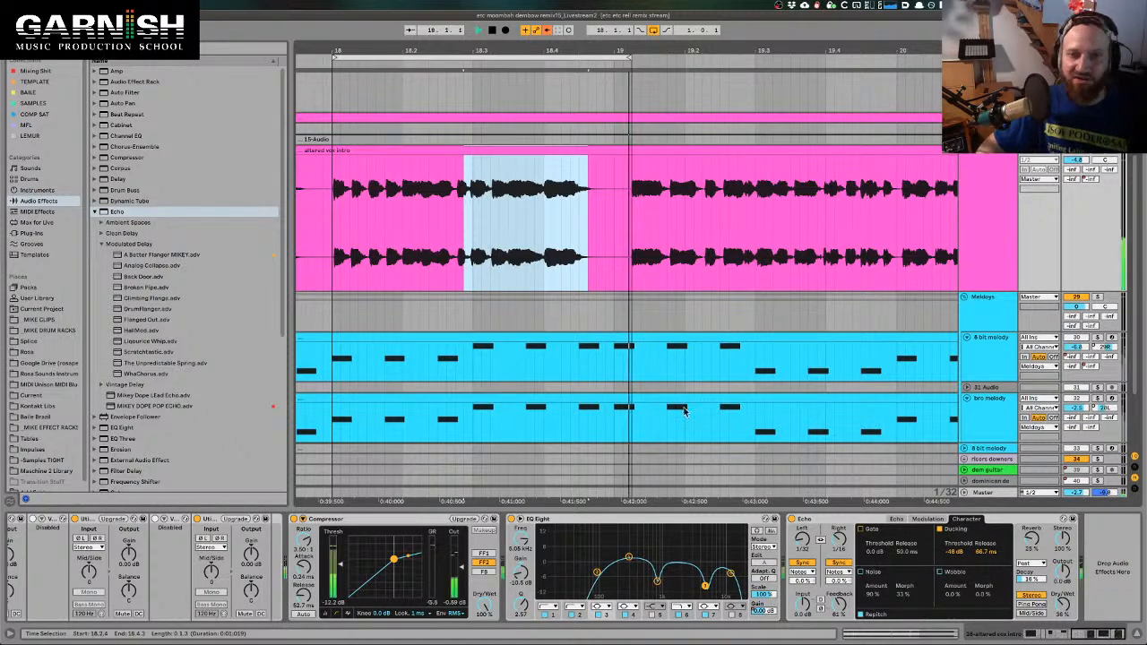
{"action": "scroll", "coordinate": [684, 411], "scroll_direction": "down", "scroll_amount": 10}
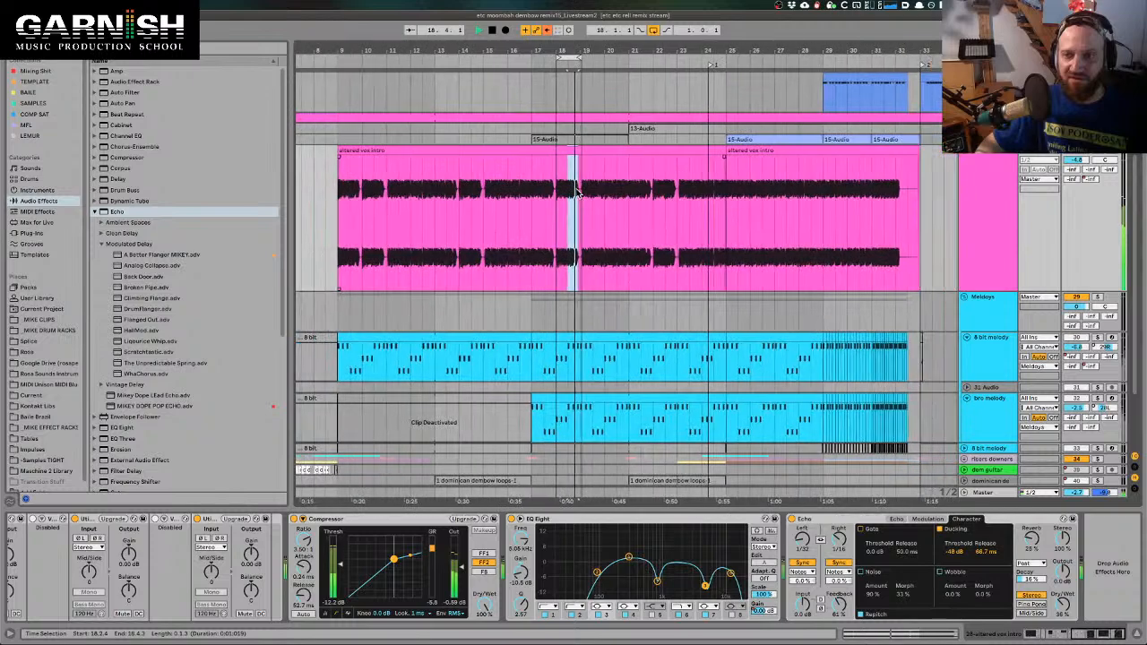
{"action": "scroll", "coordinate": [737, 247], "scroll_direction": "up", "scroll_amount": 10}
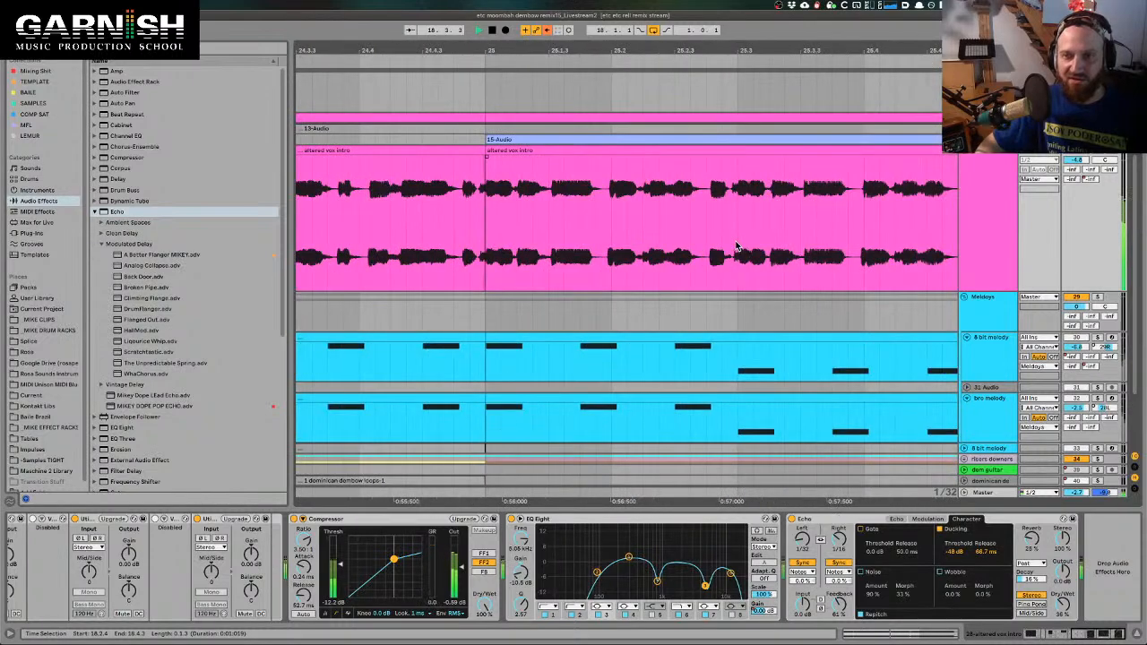
Select the continuous vocal passage from 25.1.1 to 26.3.1 in the altered vox intro, and audition it
{"action": "scroll", "coordinate": [502, 219], "scroll_direction": "down", "scroll_amount": 5}
{"action": "key", "text": "space"}
{"action": "left_click_drag", "start_coordinate": [501, 219], "coordinate": [638, 213]}
{"action": "scroll", "coordinate": [638, 214], "scroll_direction": "left", "scroll_amount": 6}
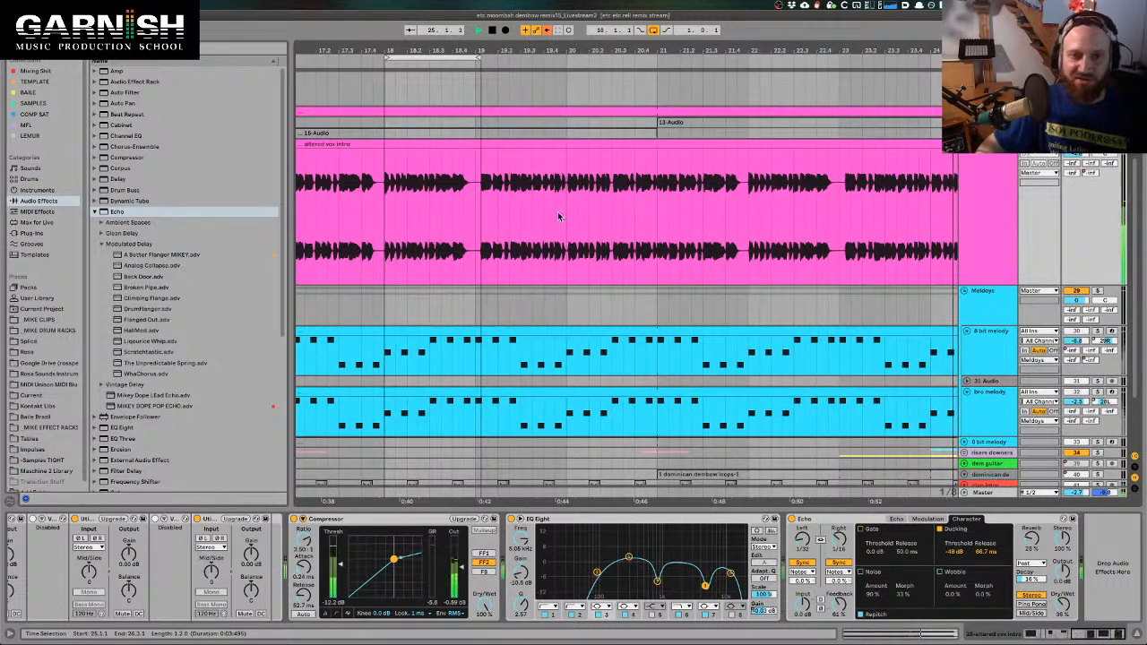
{"action": "scroll", "coordinate": [382, 260], "scroll_direction": "left", "scroll_amount": 6}
{"action": "key", "text": "space"}
{"action": "scroll", "coordinate": [381, 267], "scroll_direction": "down", "scroll_amount": 5}
{"action": "scroll", "coordinate": [381, 267], "scroll_direction": "left", "scroll_amount": 3}
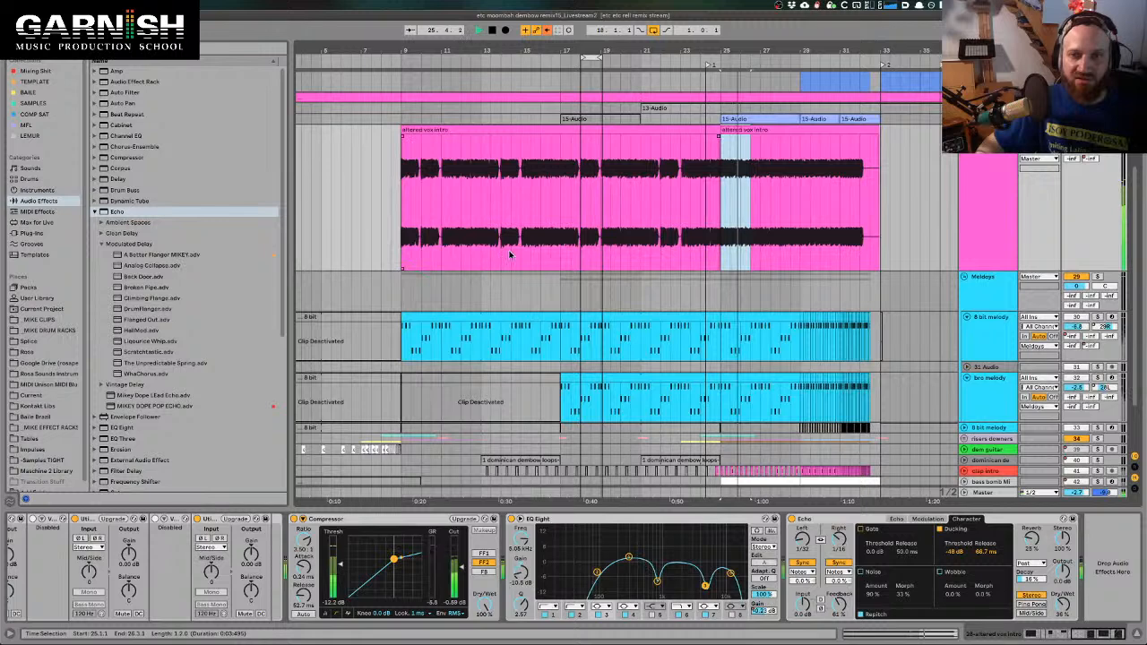
Loop the opening two bars of the altered vox intro from 9.1.1 to 11.1.1, and play them
{"action": "left_click", "coordinate": [401, 257]}
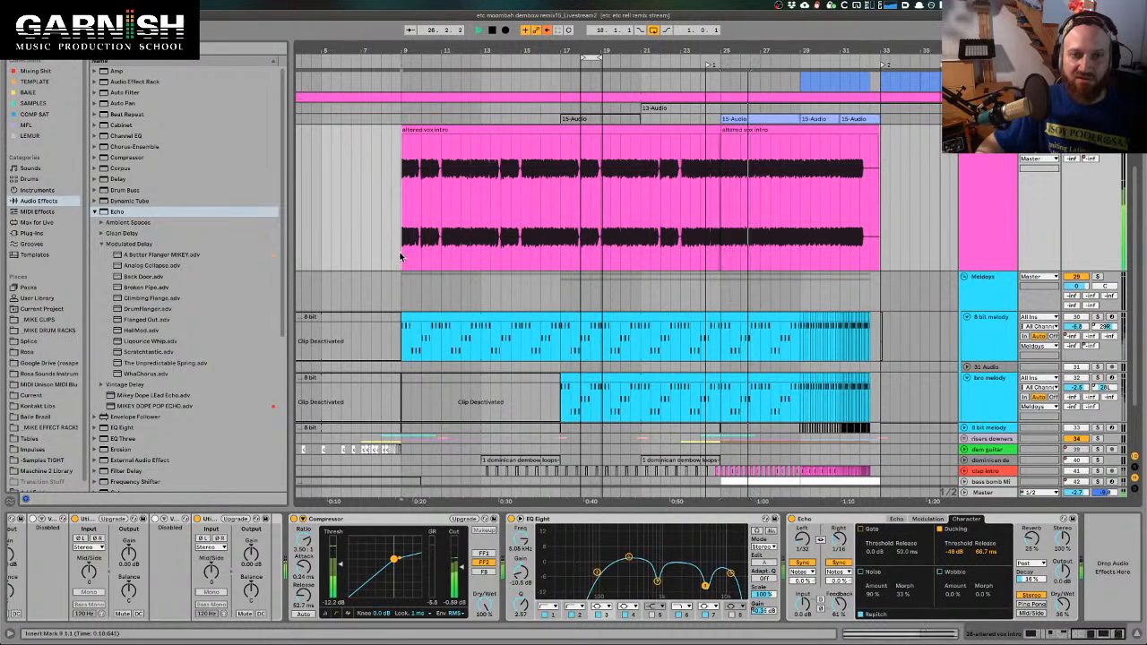
{"action": "left_click_drag", "start_coordinate": [400, 257], "coordinate": [923, 207]}
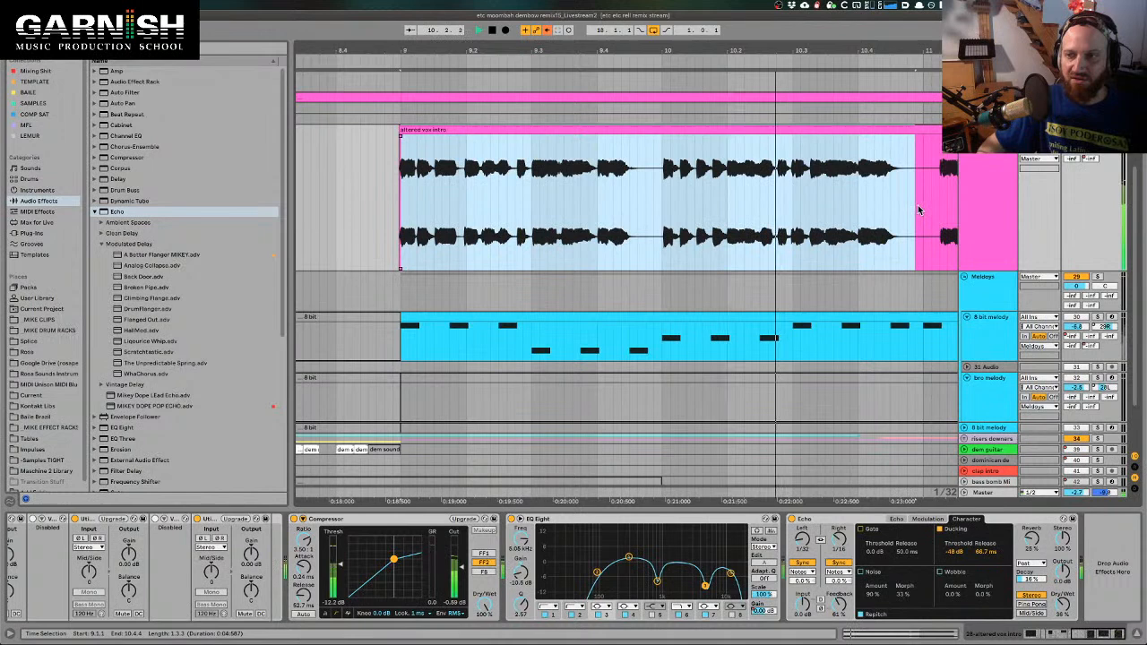
{"action": "key", "text": "ctrl+l"}
{"action": "key", "text": "space"}
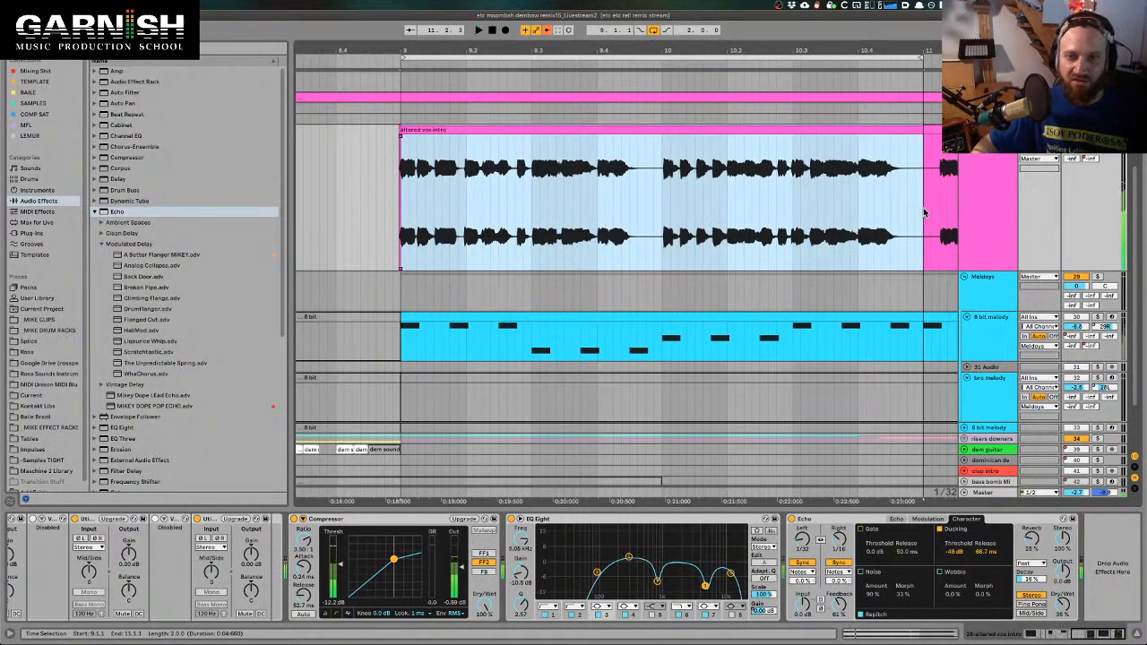
{"action": "key", "text": "space"}
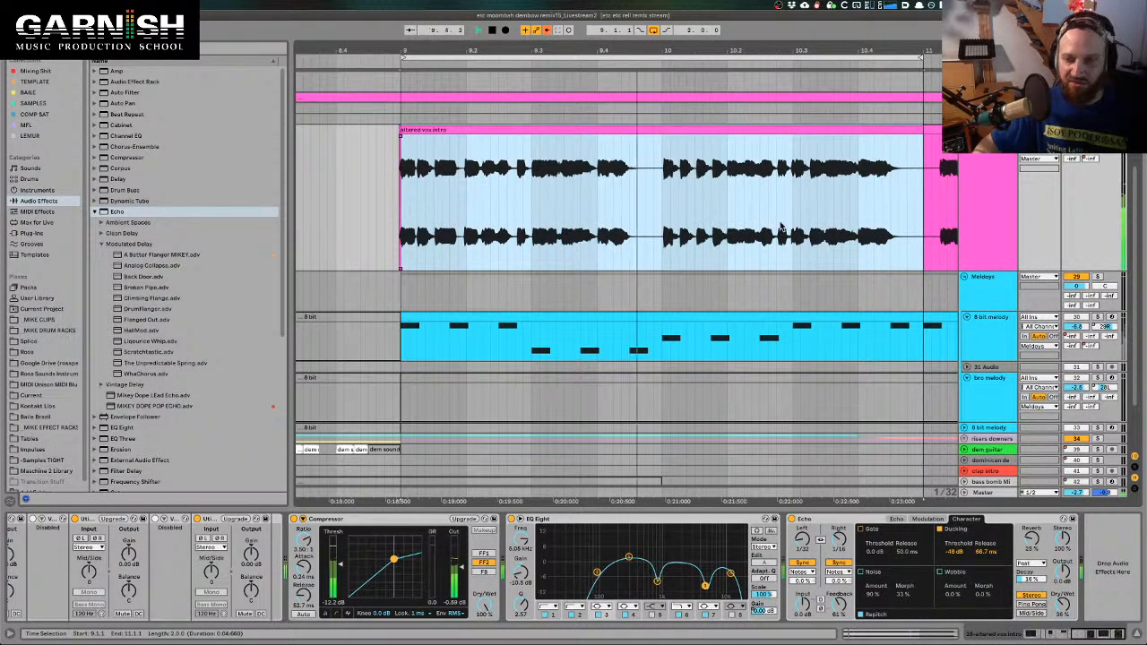
Set the Echo's ducking release to 20.0 ms, and audition the opening two-bar loop before and after
{"action": "left_click", "coordinate": [956, 555]}
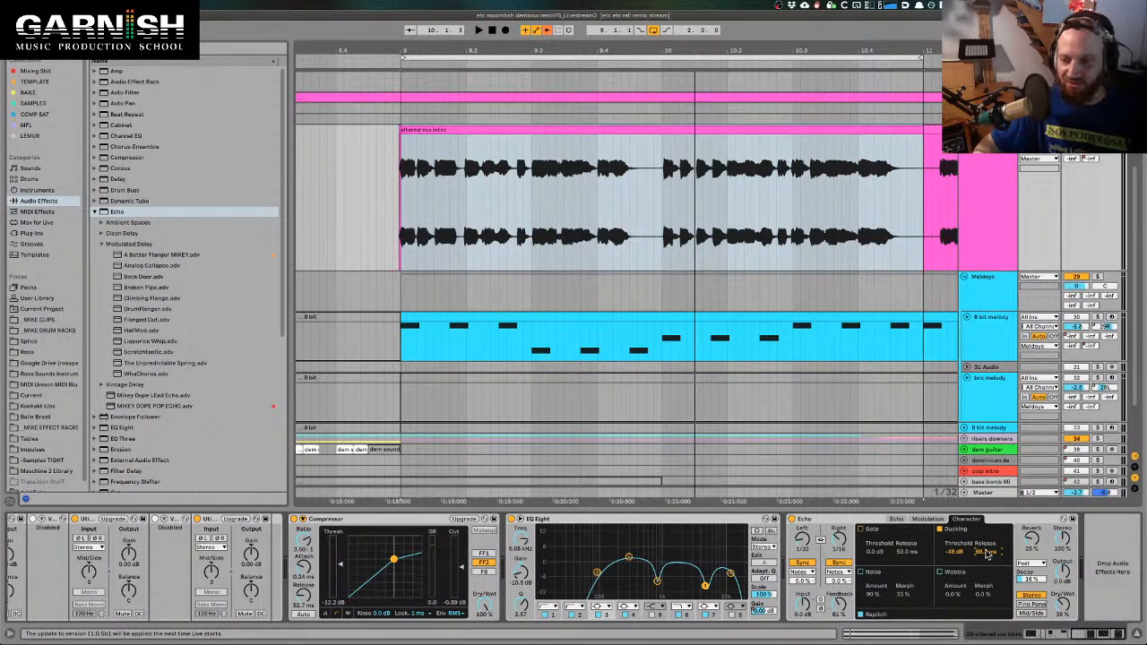
{"action": "left_click", "coordinate": [983, 554]}
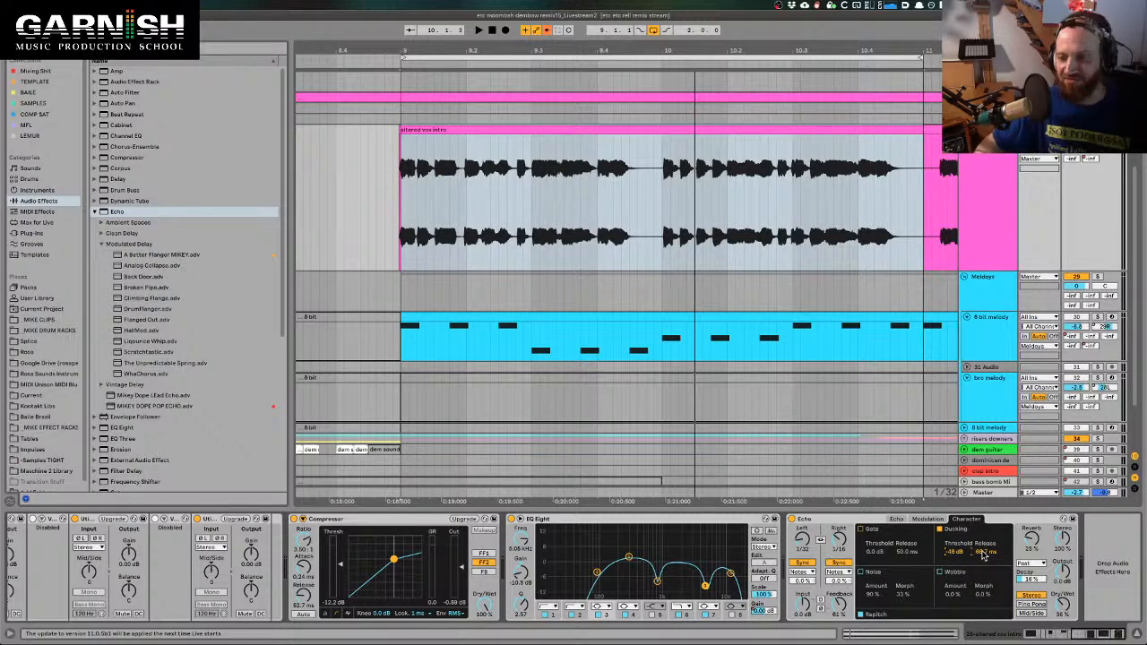
{"action": "key", "text": "space"}
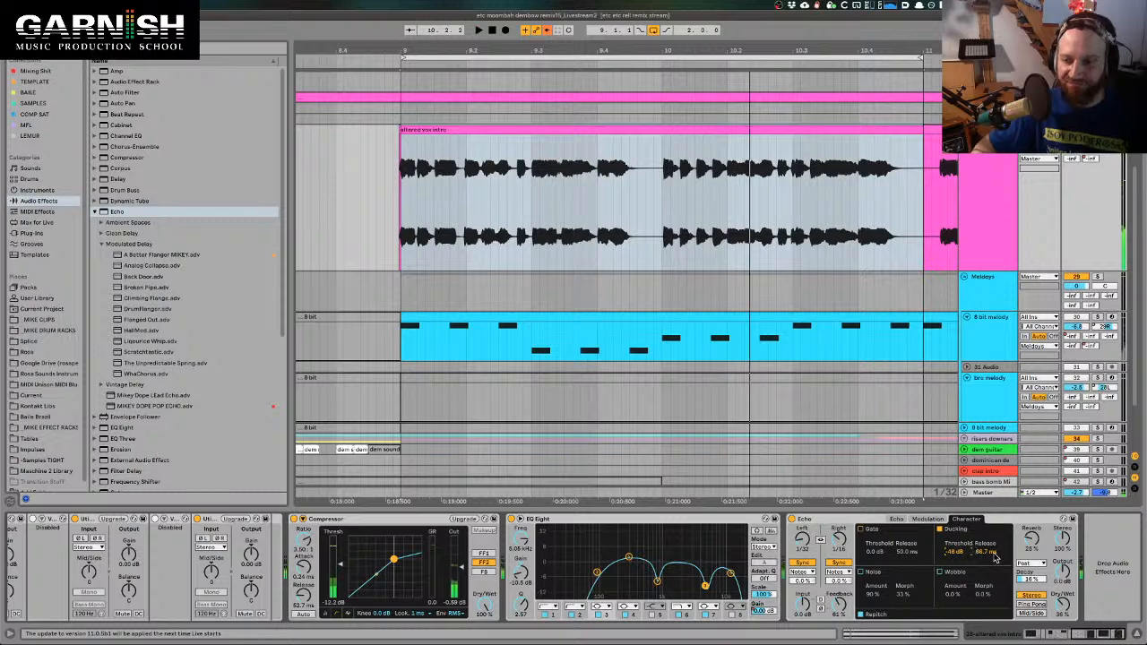
{"action": "key", "text": "space"}
{"action": "left_click_drag", "start_coordinate": [984, 553], "coordinate": [983, 559]}
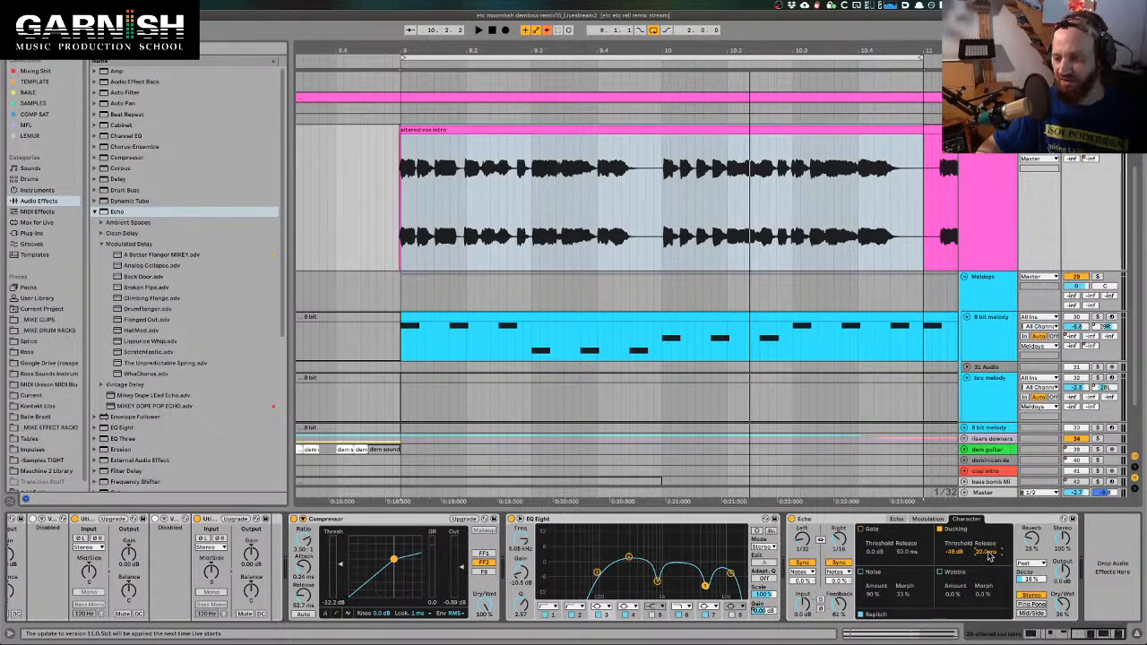
{"action": "left_click", "coordinate": [964, 556]}
{"action": "key", "text": "space"}
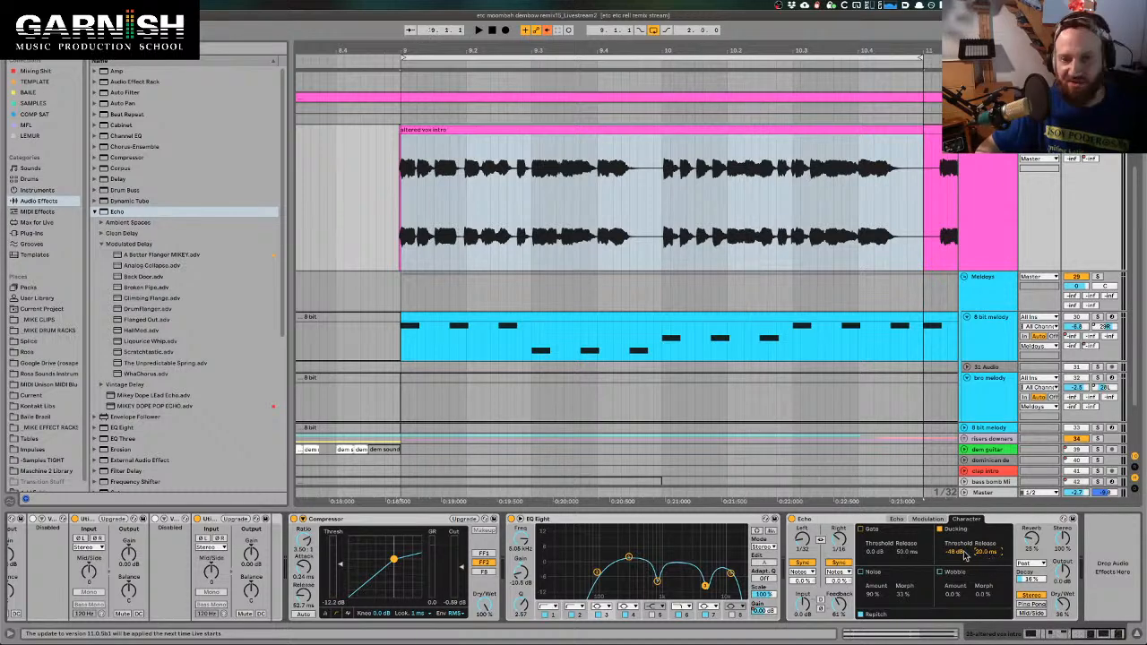
{"action": "key", "text": "space"}
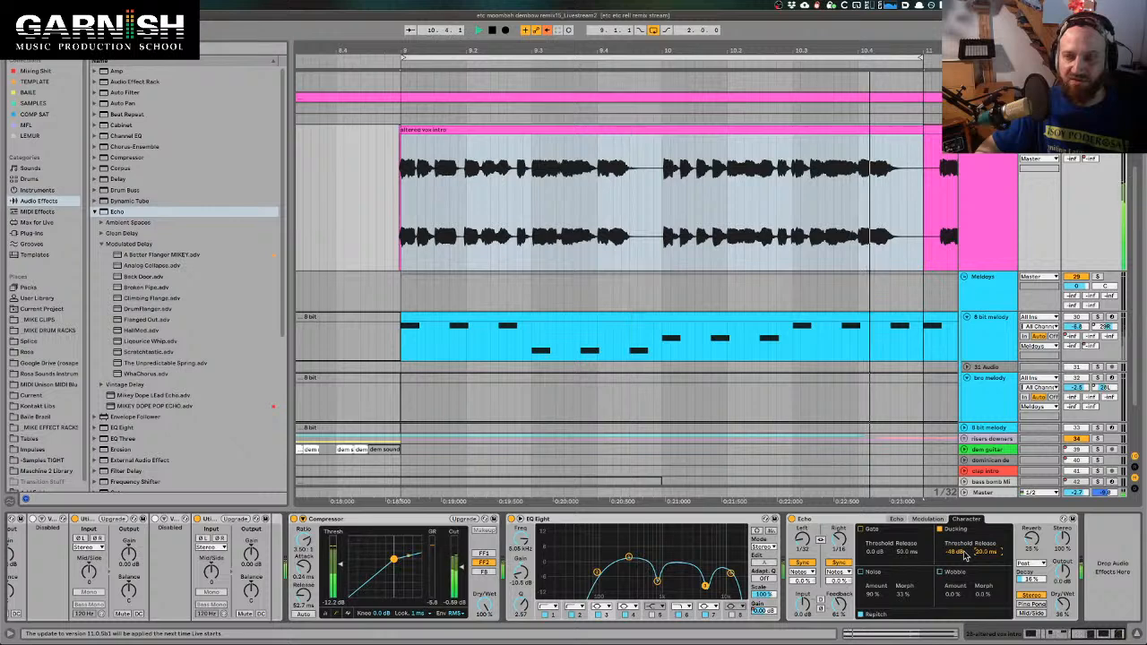
Raise the Echo's dry/wet to 48% while auditioning the opening loop
{"action": "key", "text": "space"}
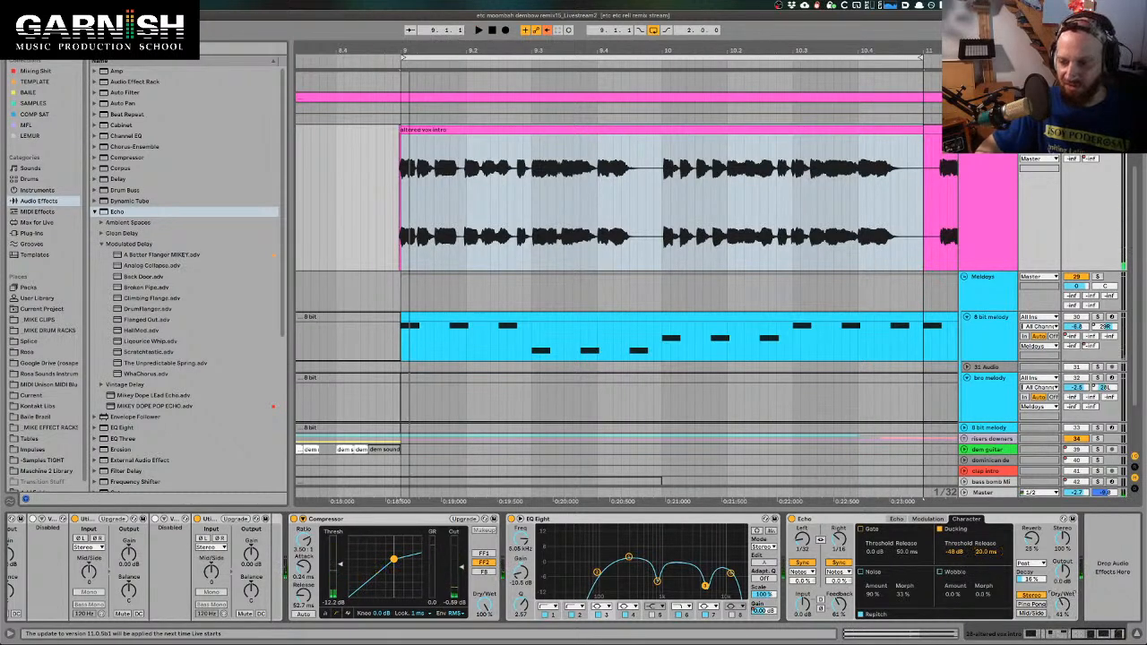
{"action": "key", "text": "space"}
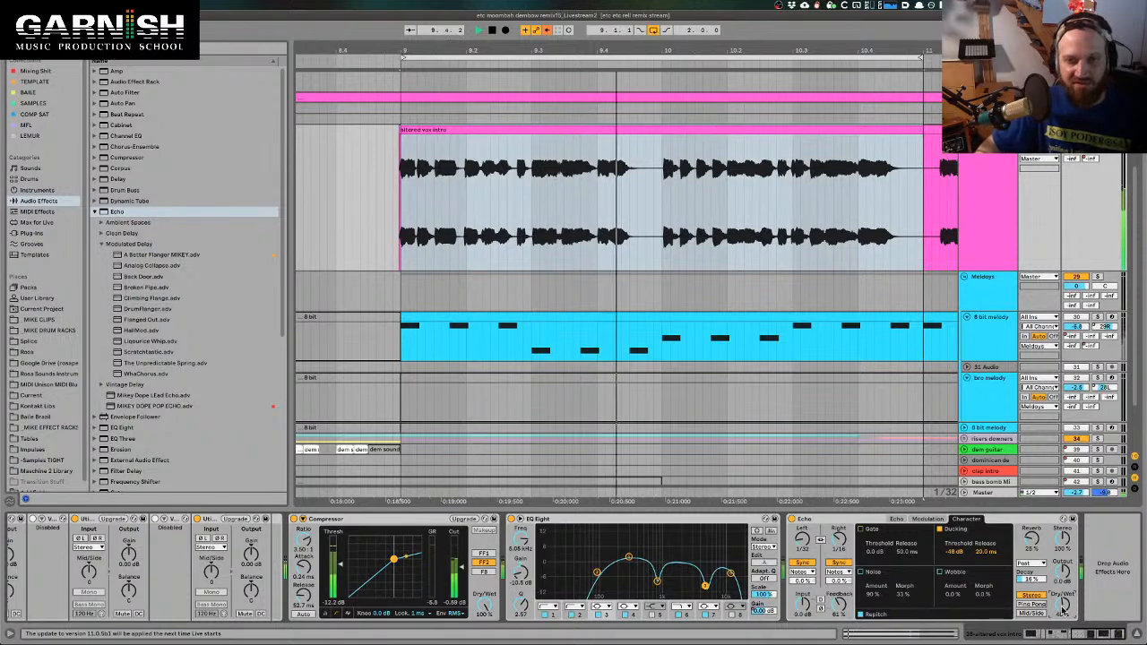
{"action": "key", "text": "space"}
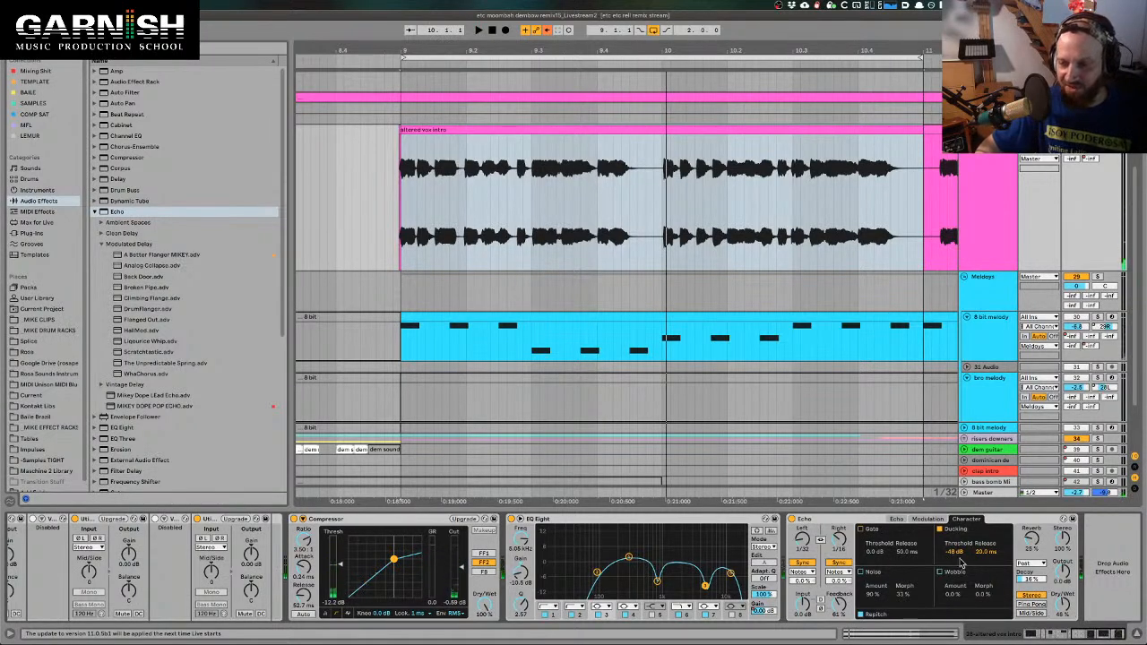
Audition the loop with the ducking threshold at -12 dB, and highlight the silent gap from 9.4.3 to 10.1.1
{"action": "left_click_drag", "start_coordinate": [960, 563], "coordinate": [960, 546]}
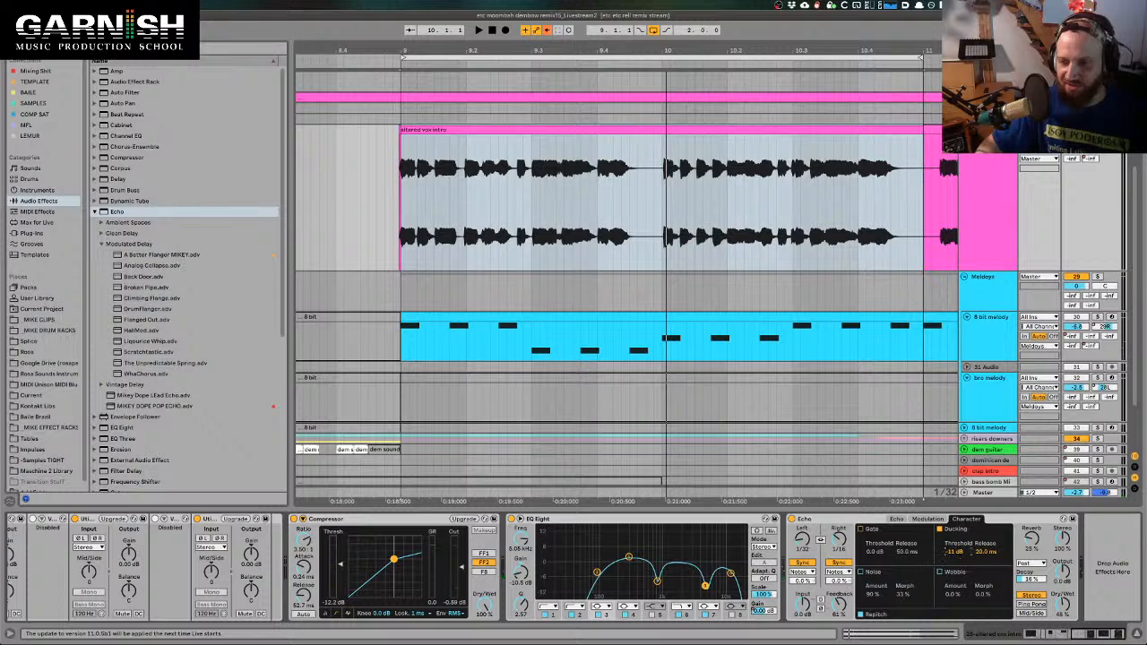
{"action": "key", "text": "space"}
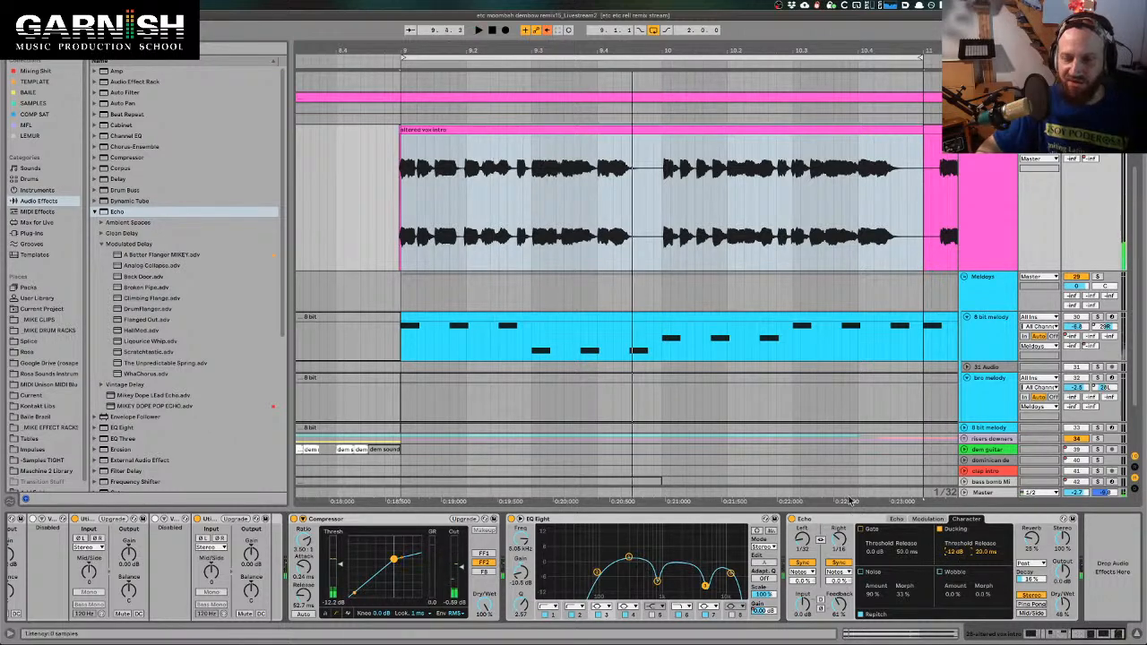
{"action": "left_click", "coordinate": [621, 217]}
{"action": "left_click_drag", "start_coordinate": [623, 218], "coordinate": [630, 217]}
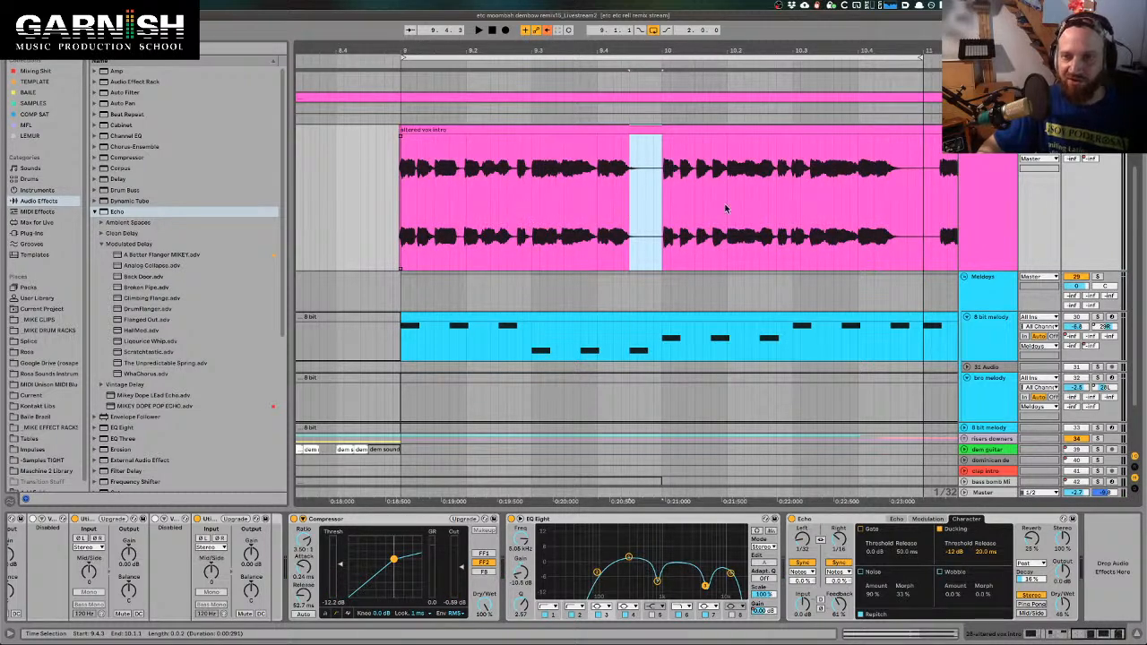
Compare the looped vocal with the ducking threshold at -12 dB, -28 dB and -60 dB
{"action": "left_click", "coordinate": [956, 553]}
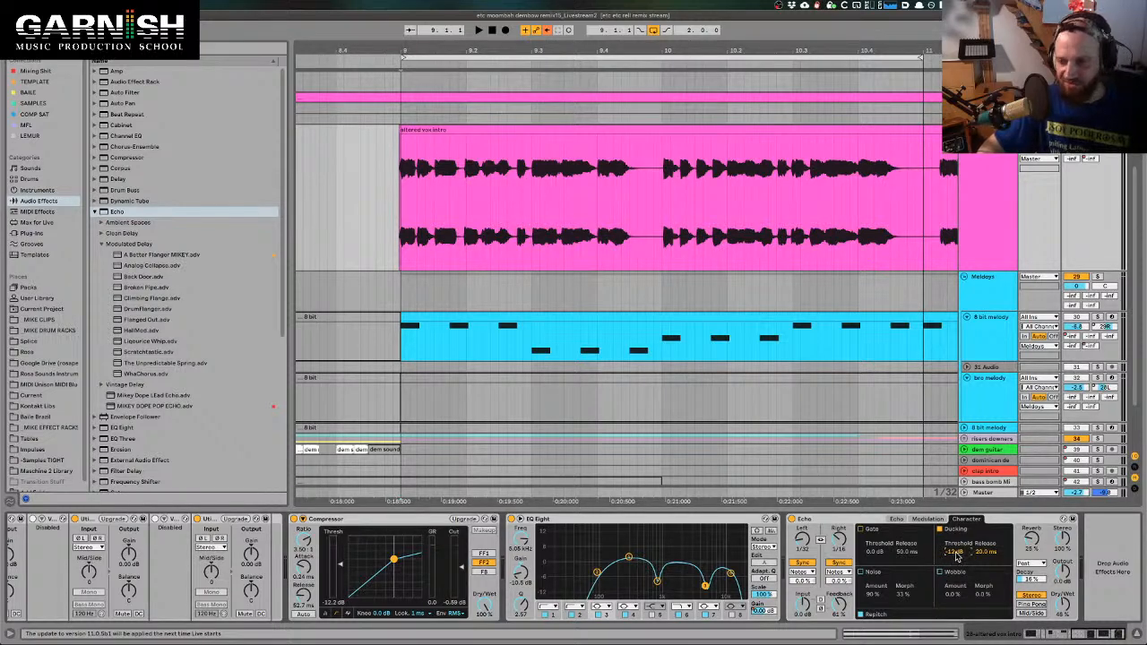
{"action": "key", "text": "space"}
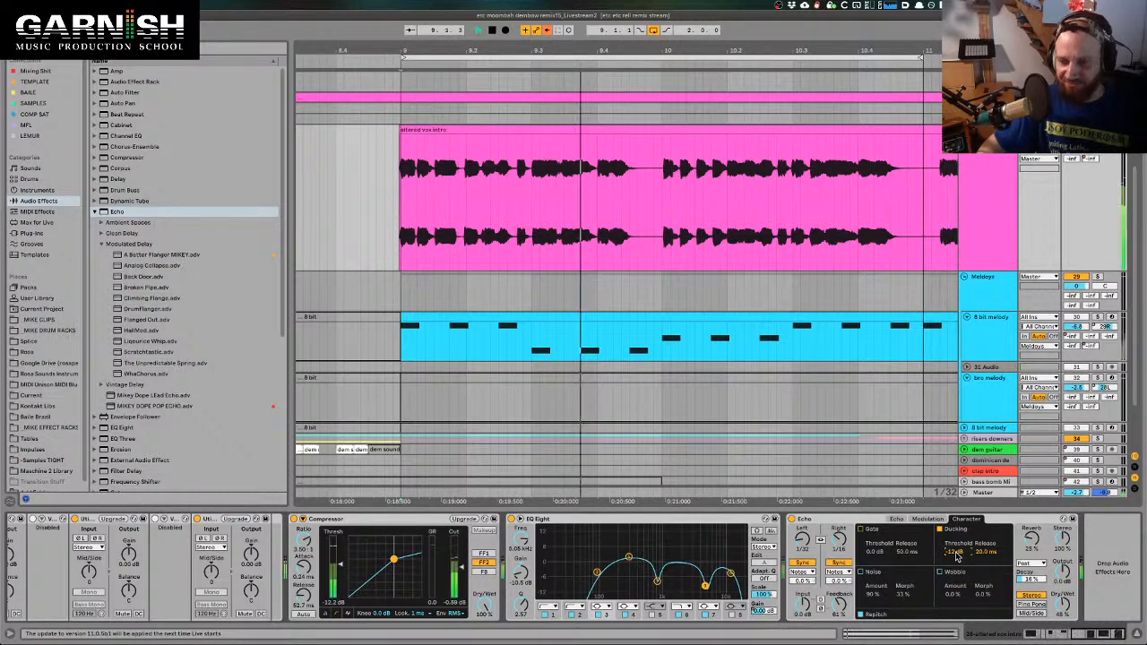
{"action": "left_click_drag", "start_coordinate": [956, 554], "coordinate": [956, 577]}
{"action": "key", "text": "space"}
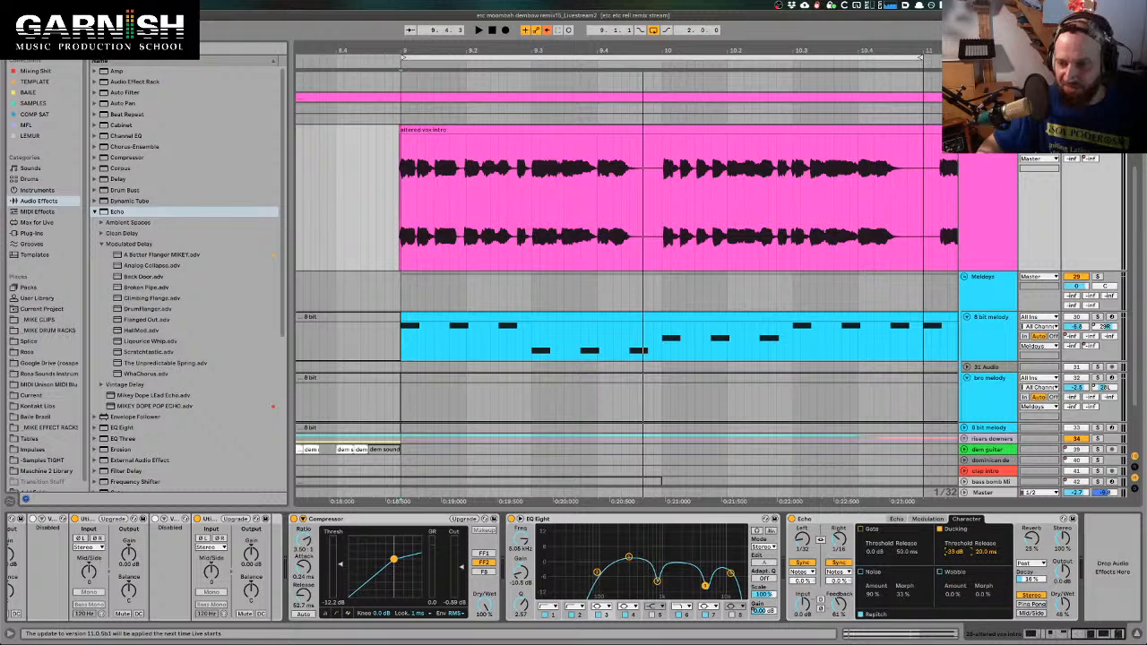
{"action": "left_click_drag", "start_coordinate": [956, 552], "coordinate": [956, 542]}
{"action": "key", "text": "space"}
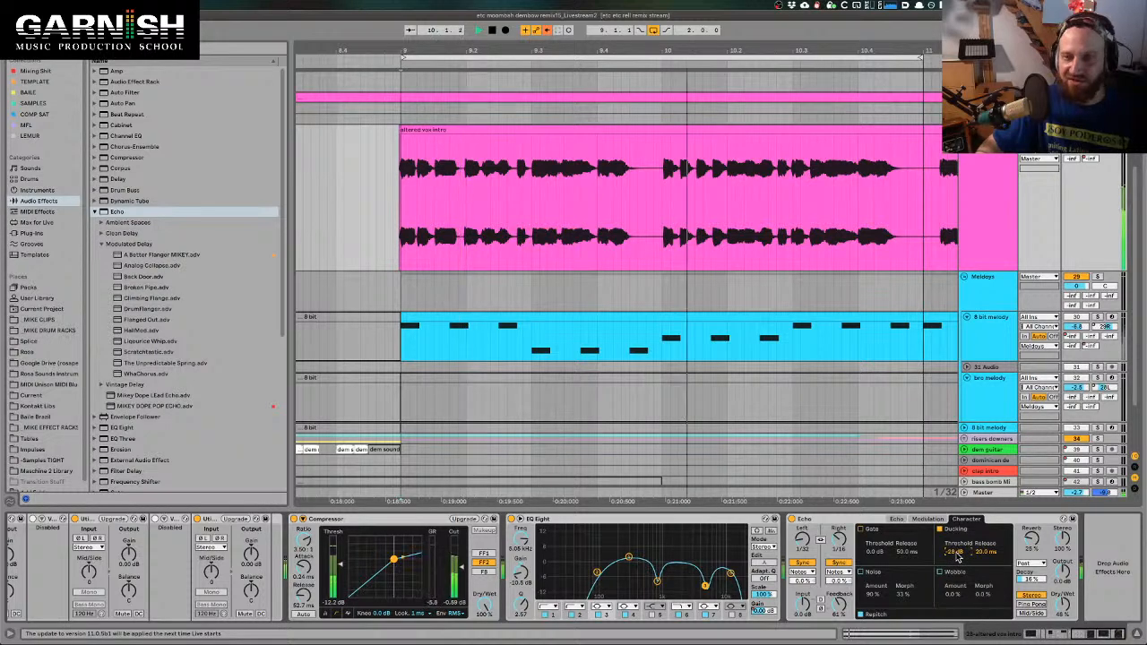
{"action": "key", "text": "space"}
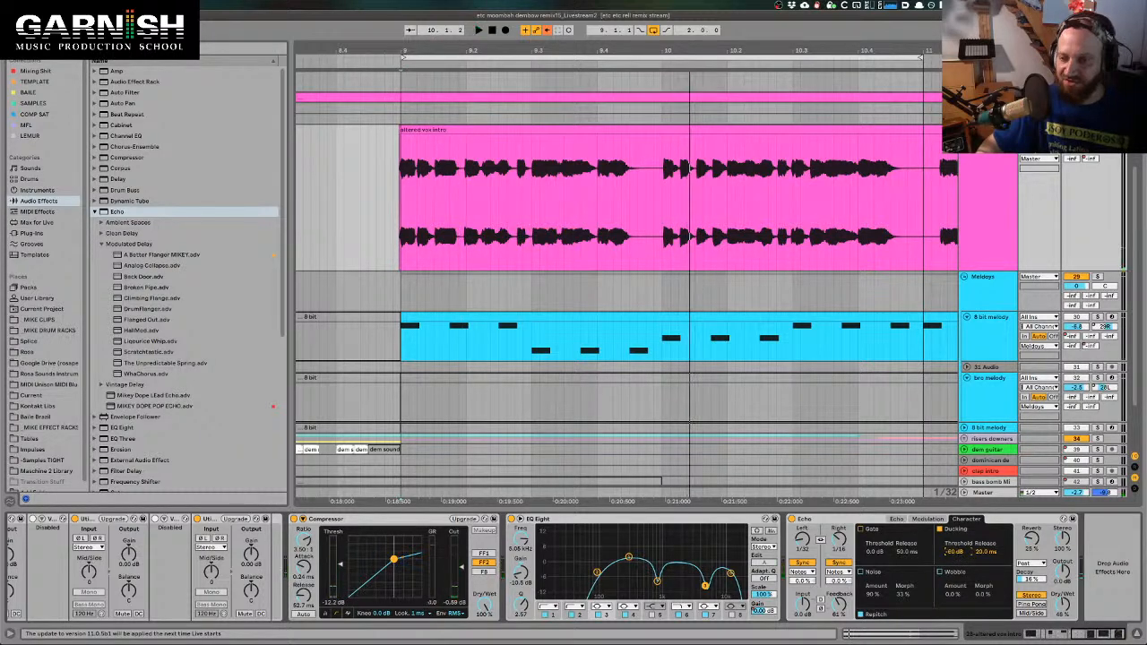
{"action": "key", "text": "space"}
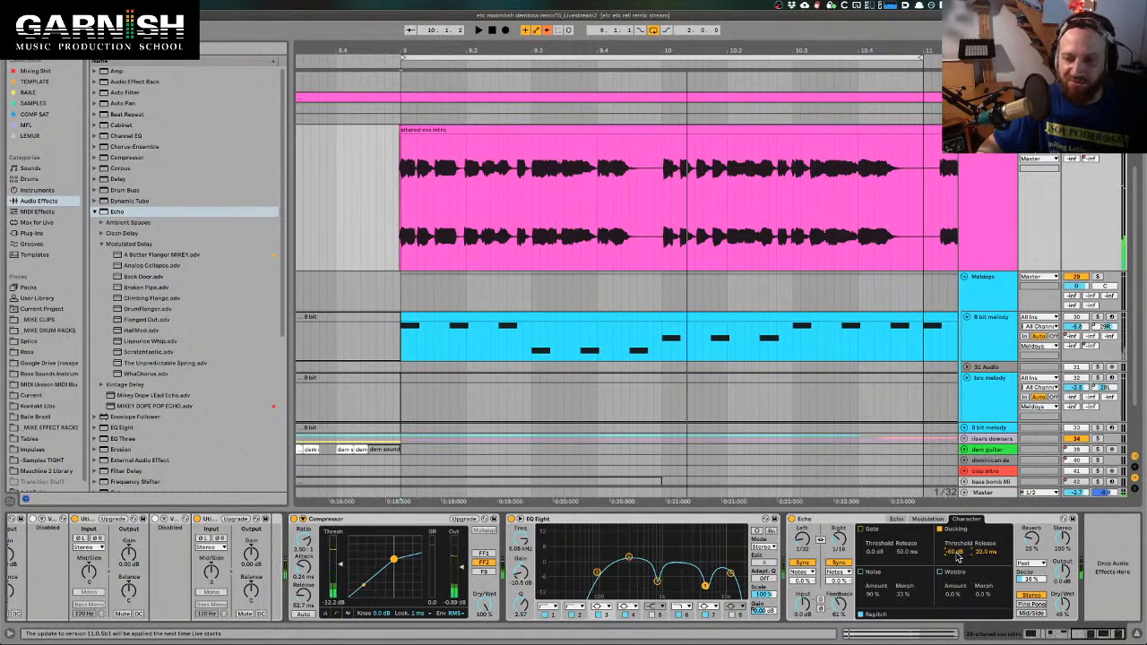
Raise the ducking threshold to about -25 dB, and audition the loop from bar 9
{"action": "left_click_drag", "start_coordinate": [956, 556], "coordinate": [957, 531]}
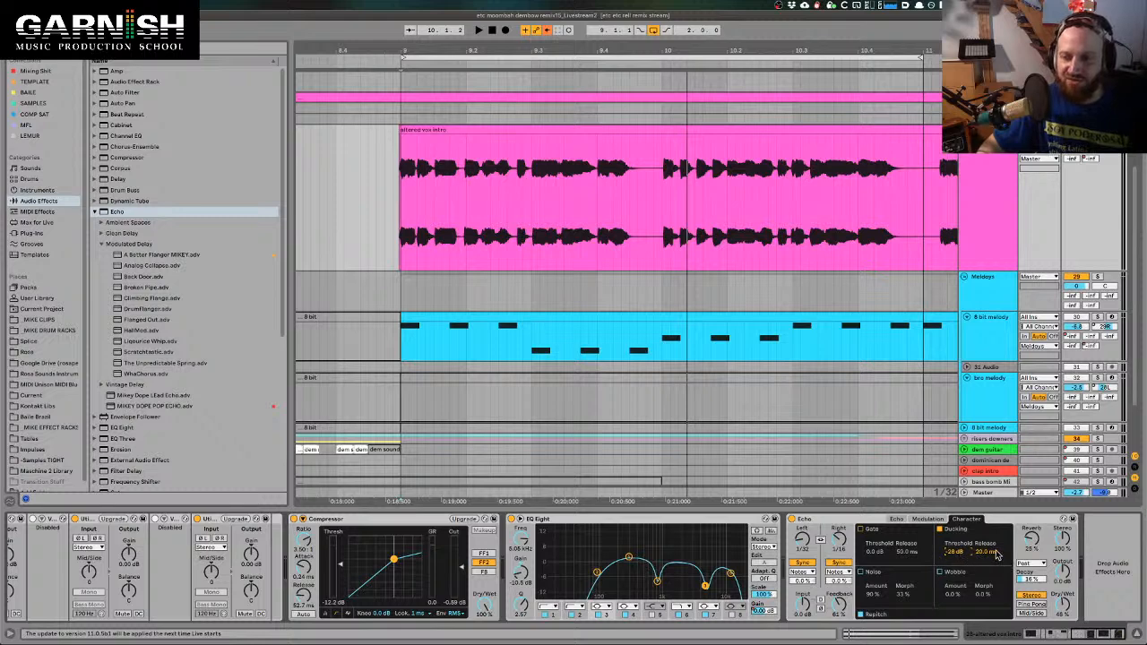
{"action": "left_click_drag", "start_coordinate": [956, 552], "coordinate": [957, 545]}
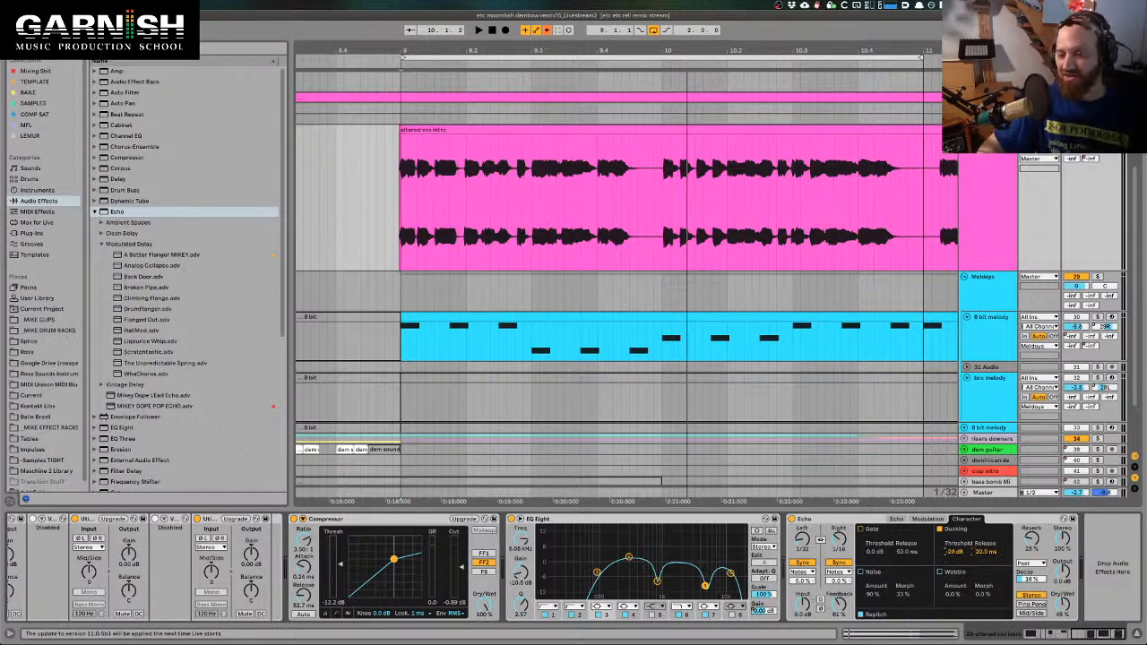
{"action": "key", "text": "space"}
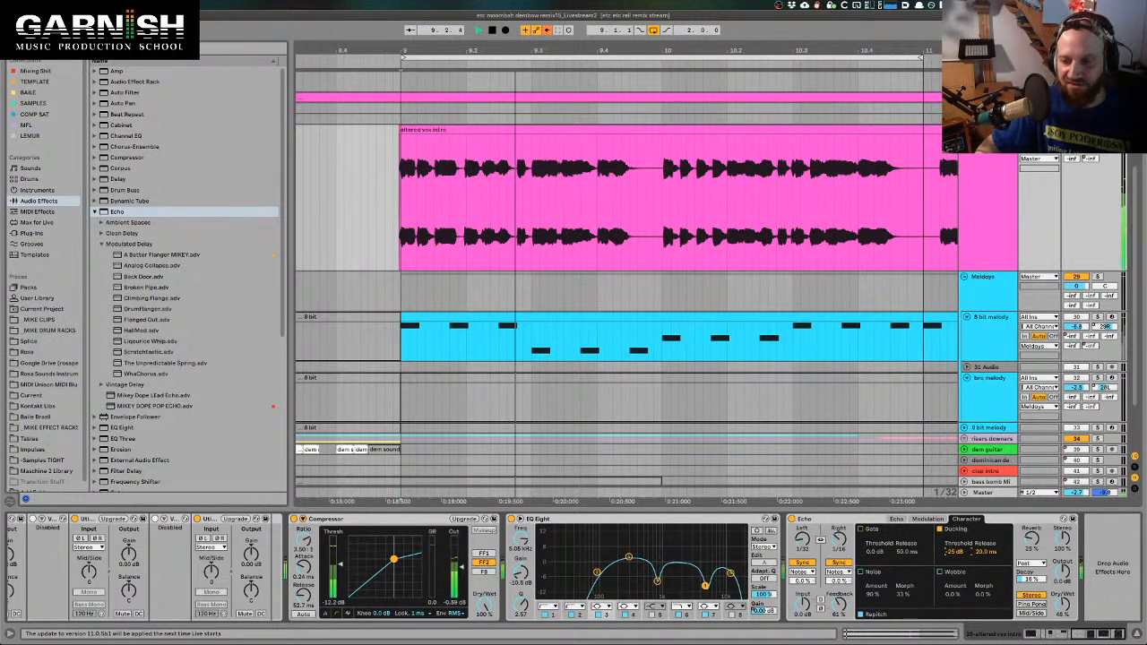
{"action": "key", "text": "space"}
Set the ducking threshold to -45 dB with the release at 20.0 ms, and audition the vocal from 9.1.1
{"action": "left_click_drag", "start_coordinate": [956, 552], "coordinate": [957, 558]}
{"action": "key", "text": "space"}
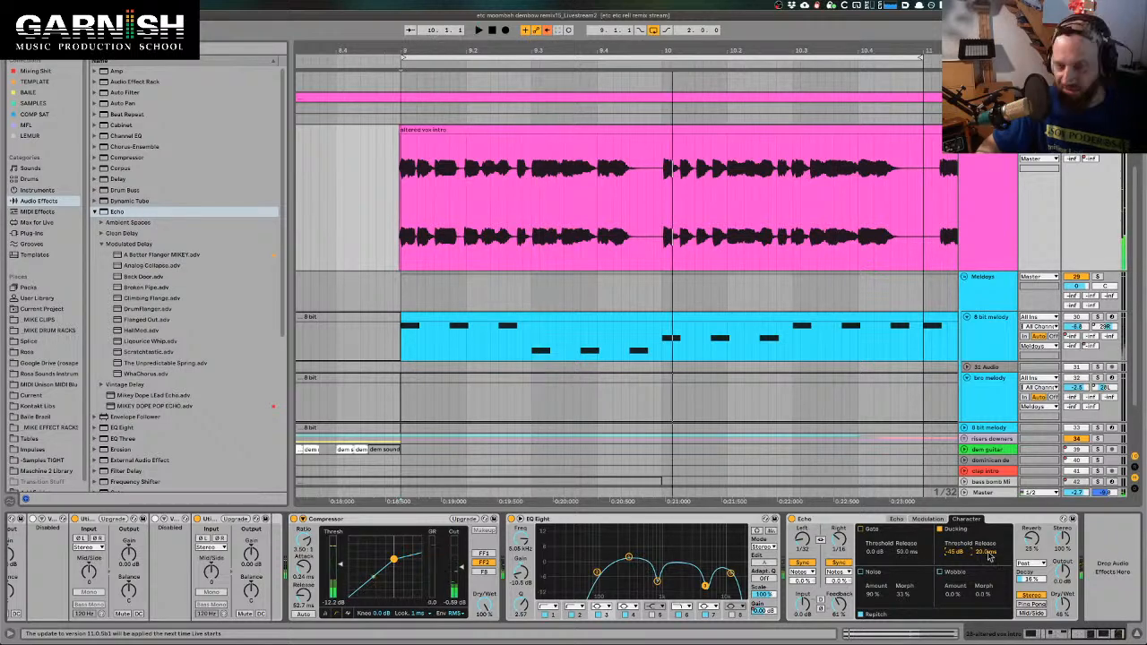
{"action": "mouse_move", "coordinate": [989, 556]}
{"action": "left_mouse_down"}
{"action": "mouse_move", "coordinate": [989, 541]}
{"action": "mouse_move", "coordinate": [989, 574]}
{"action": "left_mouse_up"}
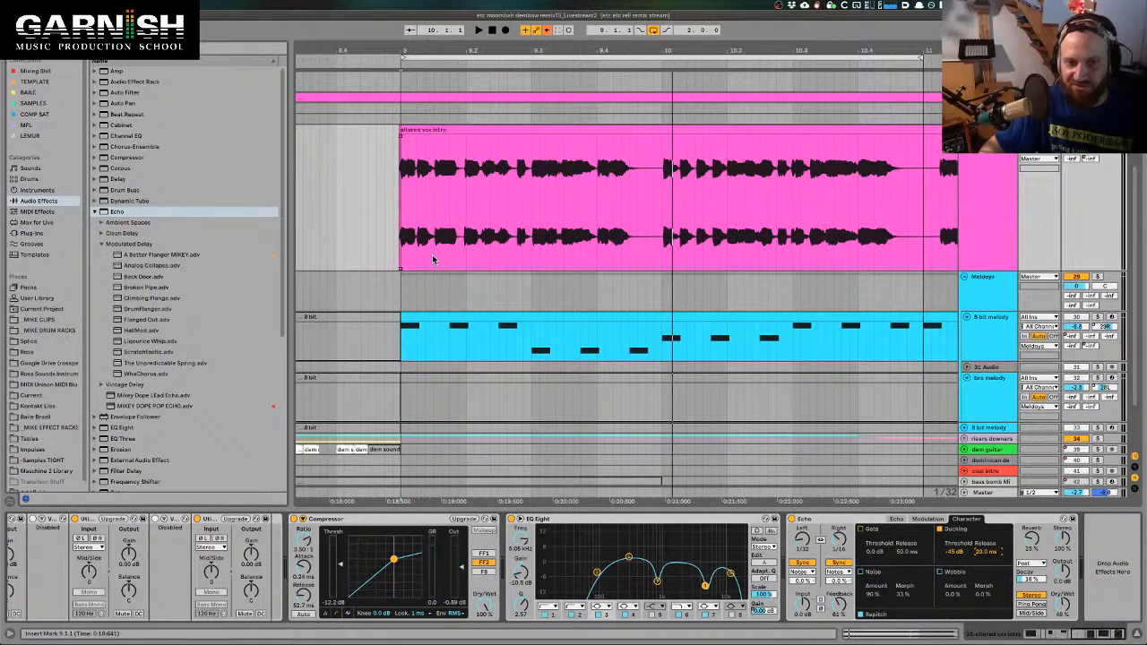
{"action": "key", "text": "space"}
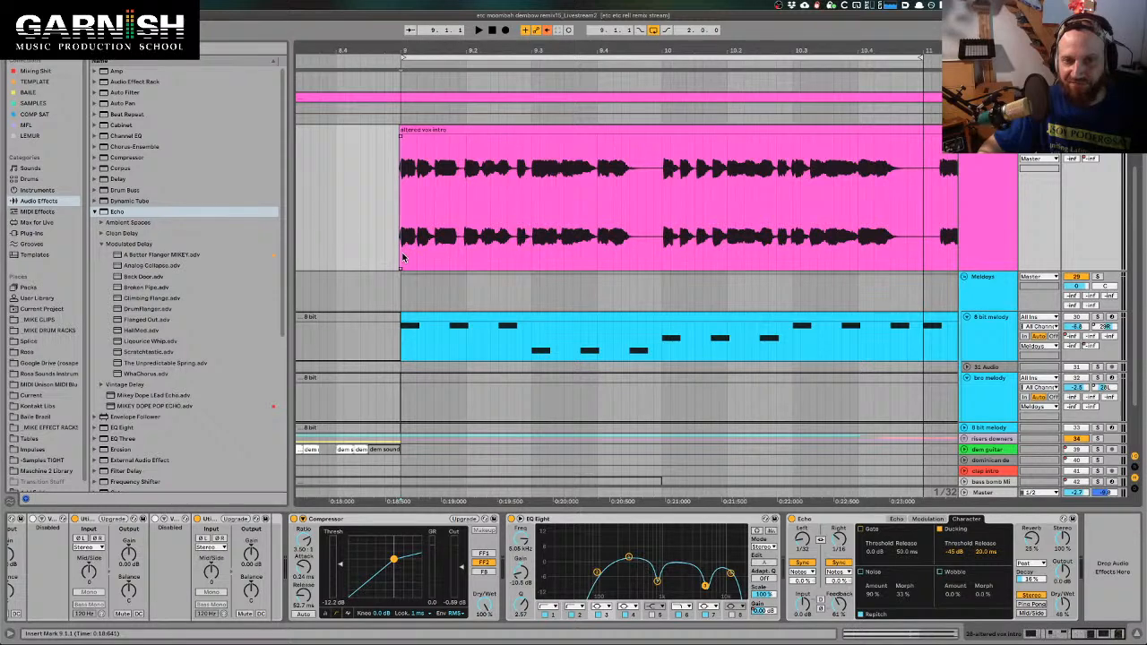
{"action": "key", "text": "space"}
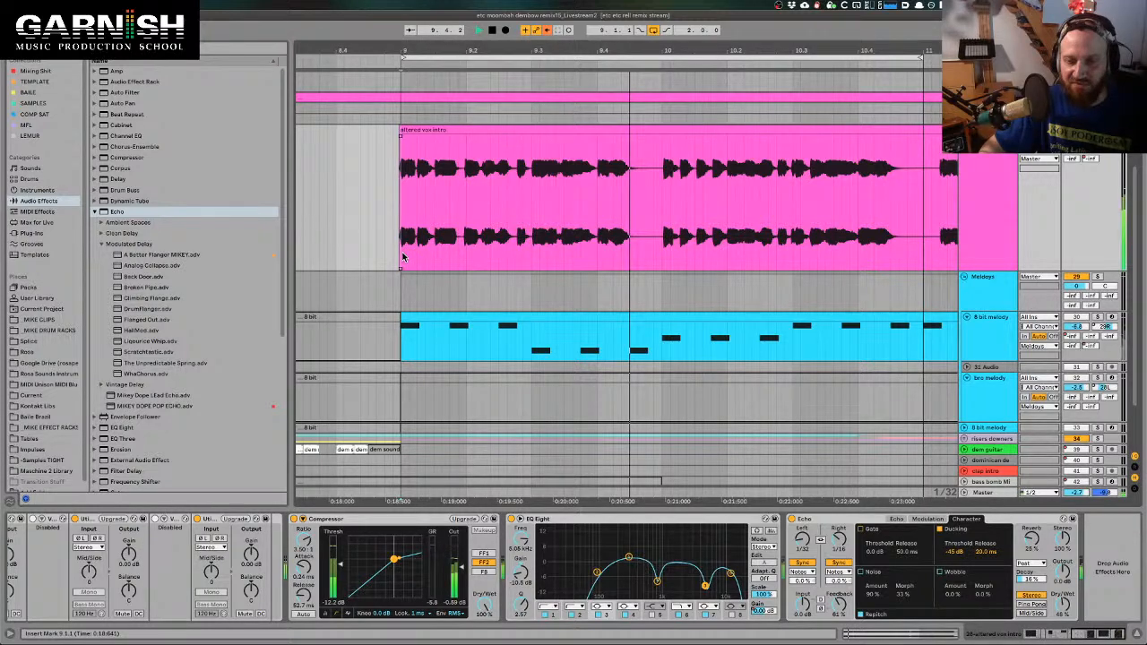
Highlight the vocal from 9.1.1 to 9.2.4, stop playback, and mark the short passage at 9.2.1
{"action": "left_click_drag", "start_coordinate": [402, 258], "coordinate": [515, 240]}
{"action": "key", "text": "space"}
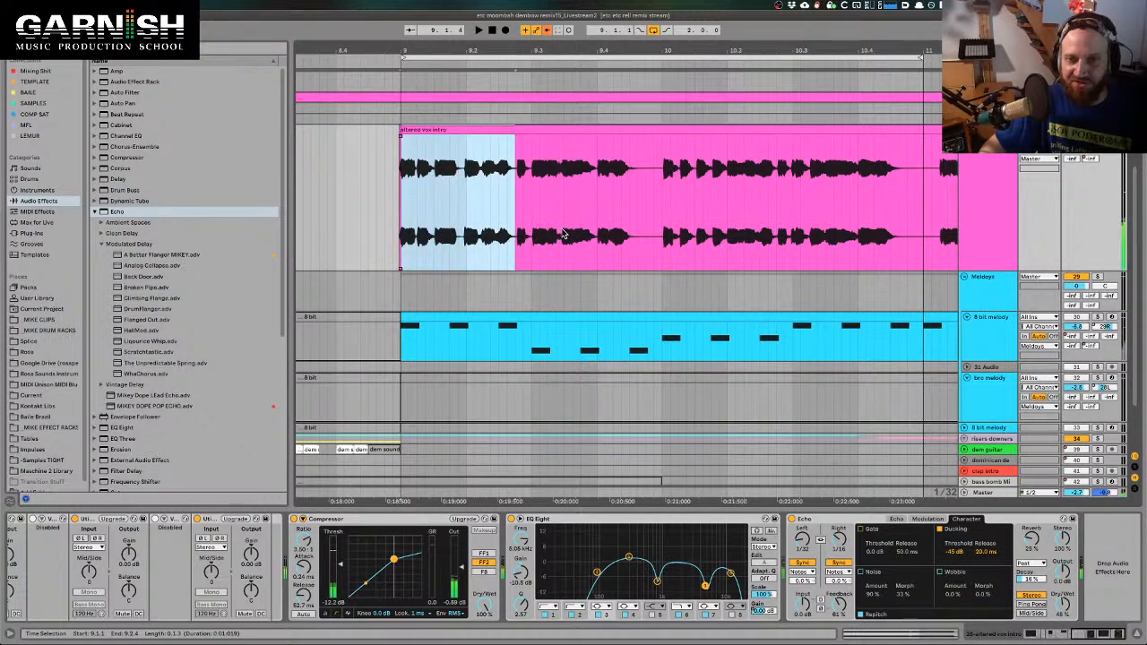
{"action": "left_click", "coordinate": [512, 248]}
{"action": "left_click", "coordinate": [479, 249]}
{"action": "left_click_drag", "start_coordinate": [476, 250], "coordinate": [479, 249]}
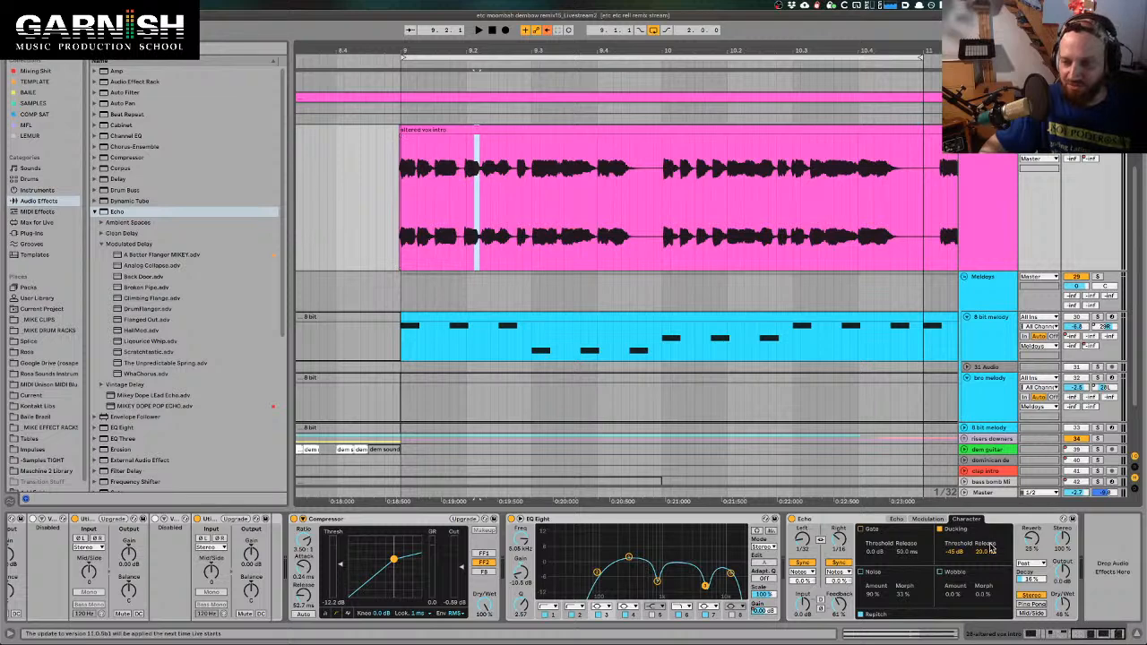
Set Echo's ducking release to 63.2 ms while auditioning the loop, and lower its dry/wet to 41%
{"action": "left_click_drag", "start_coordinate": [991, 555], "coordinate": [992, 545]}
{"action": "key", "text": "space"}
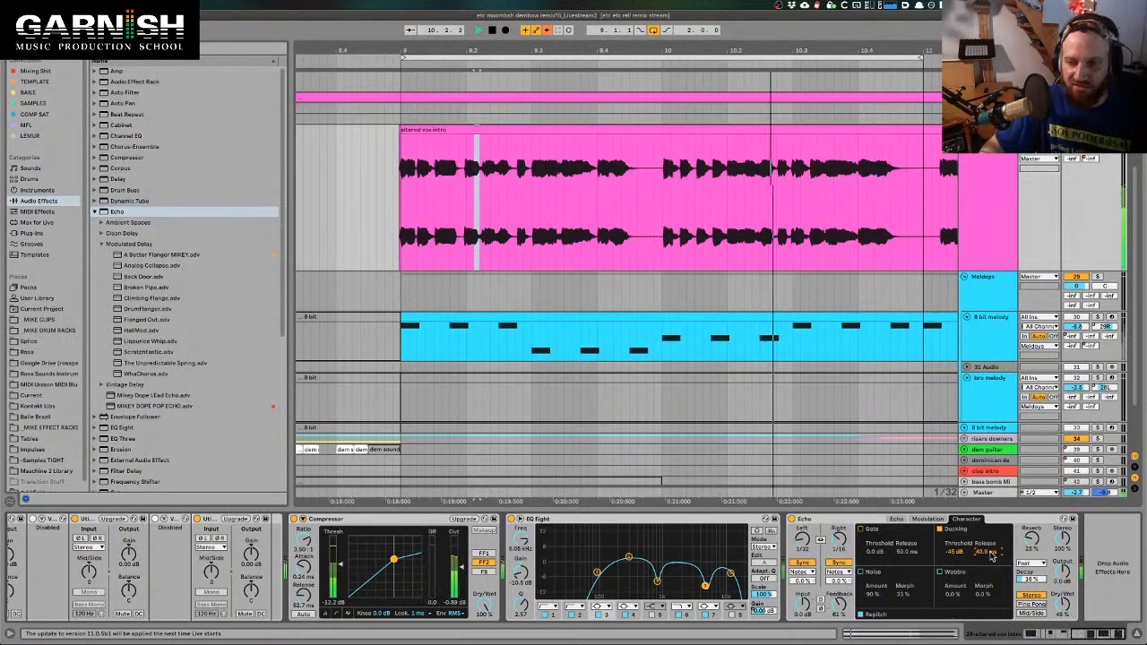
{"action": "left_click_drag", "start_coordinate": [992, 555], "coordinate": [991, 557]}
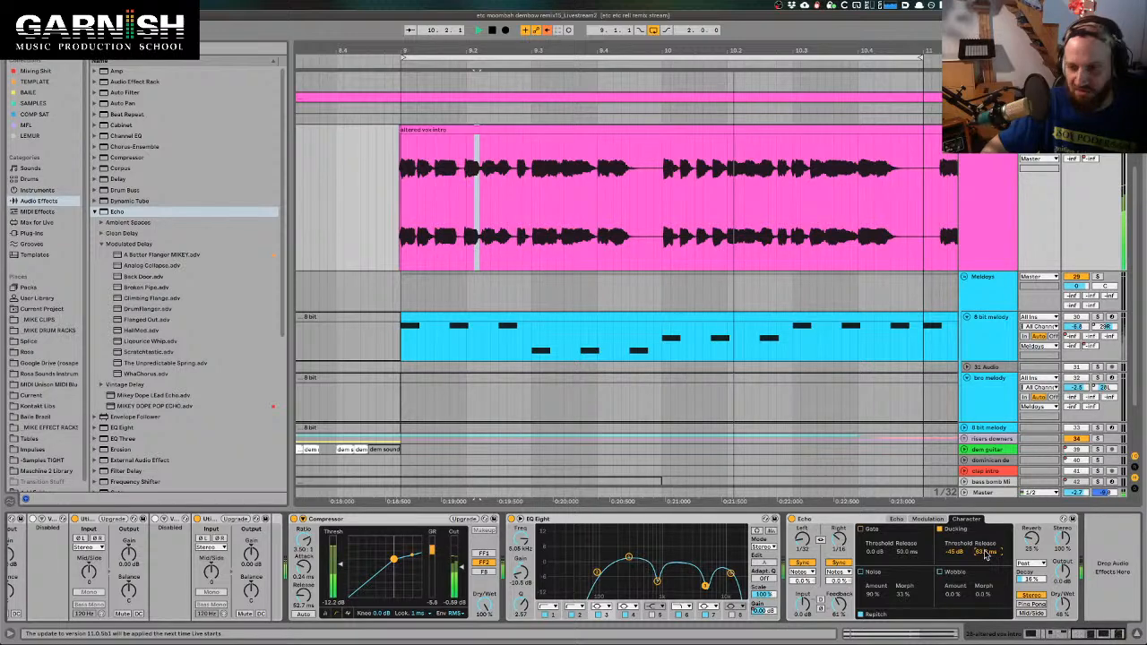
{"action": "left_click", "coordinate": [938, 531]}
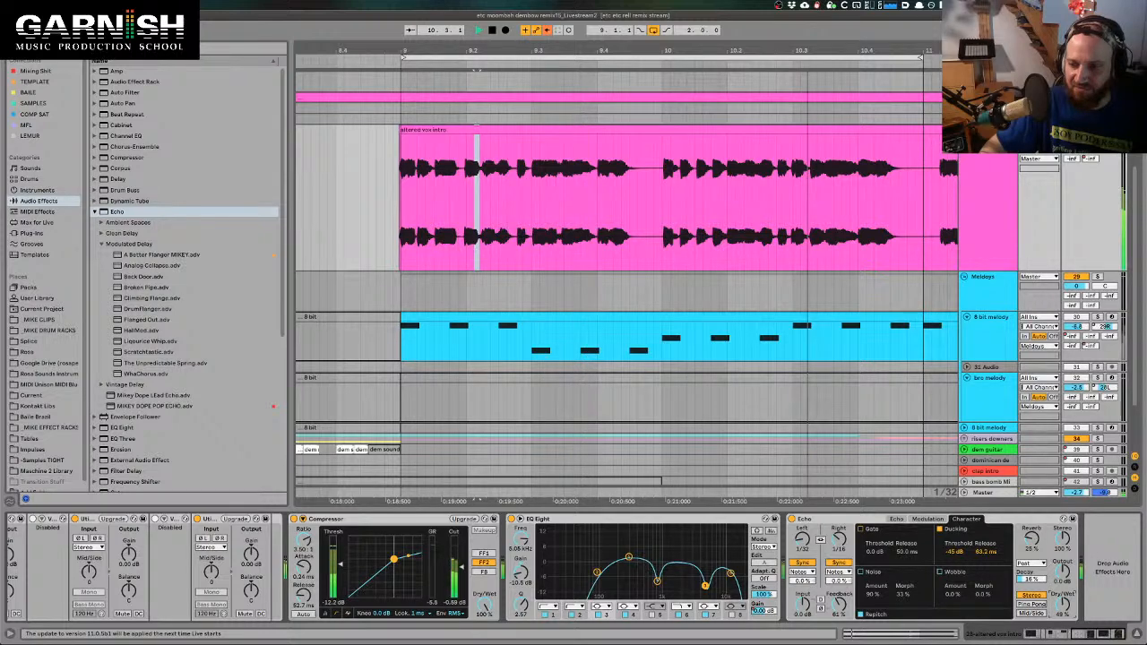
{"action": "left_click_drag", "start_coordinate": [1063, 605], "coordinate": [1062, 611]}
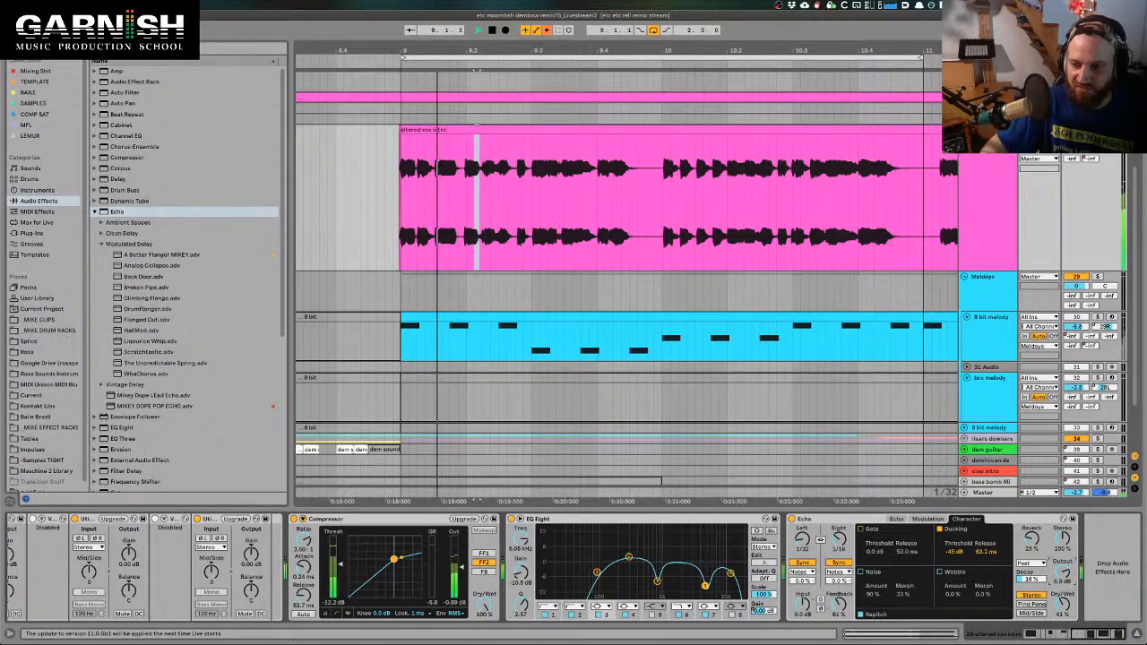
{"action": "key", "text": "space"}
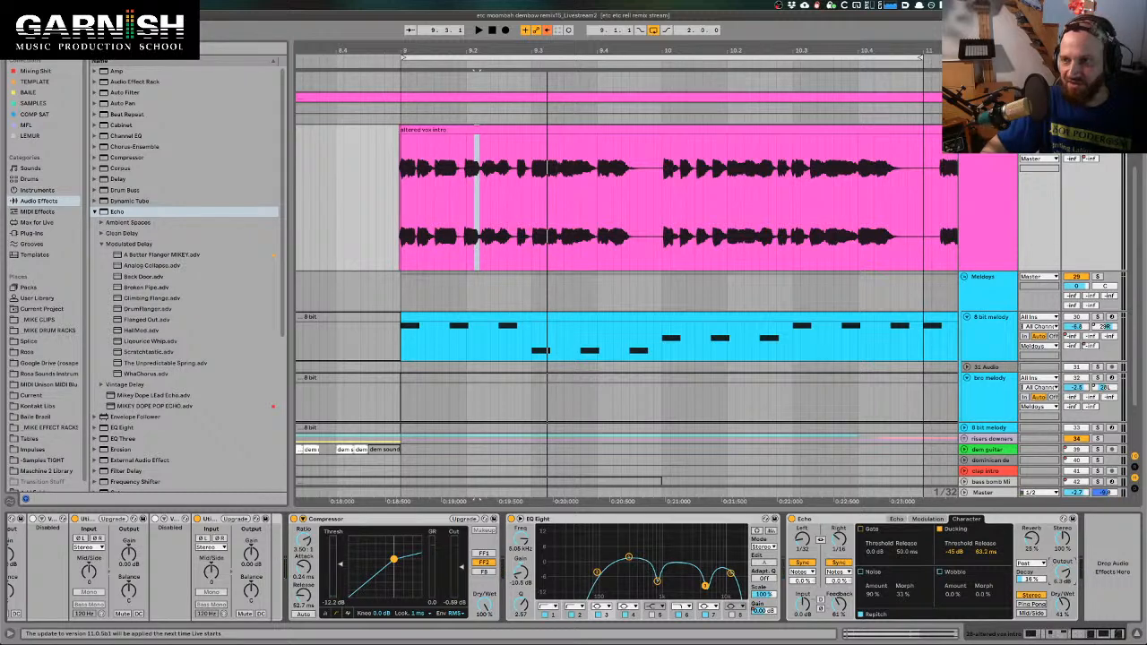
Audition the vocal from 9.1.1 while lowering Echo's dry/wet to 35%, and set the gate threshold to -19 dB
{"action": "key", "text": "minus"}
{"action": "key", "text": "minus"}
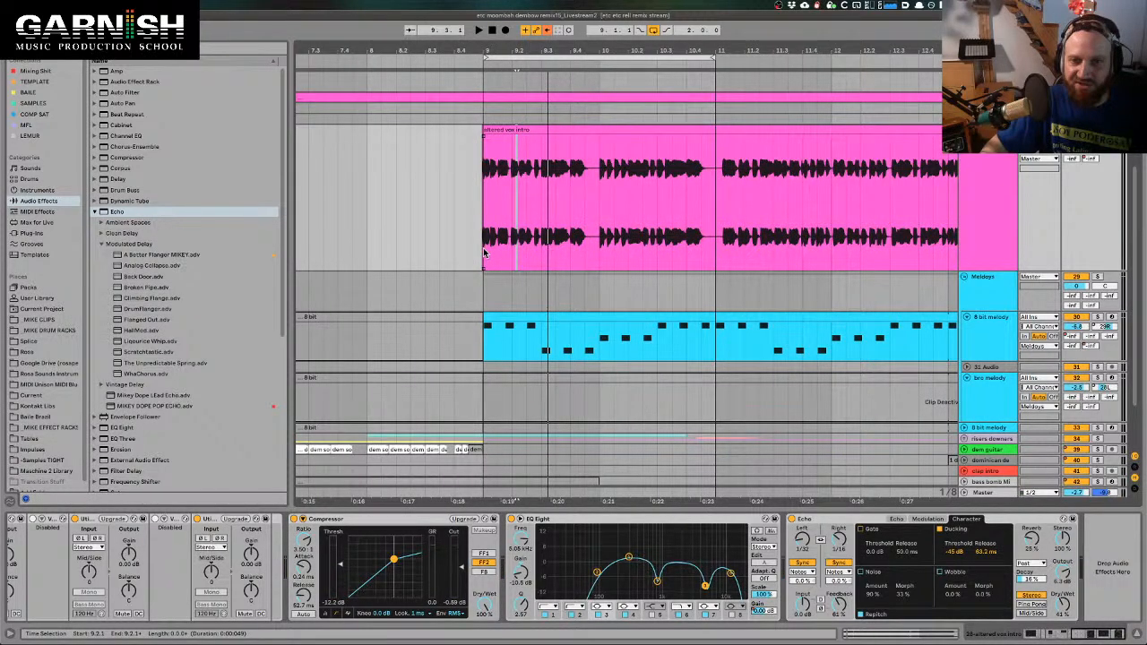
{"action": "left_click", "coordinate": [484, 253]}
{"action": "key", "text": "space"}
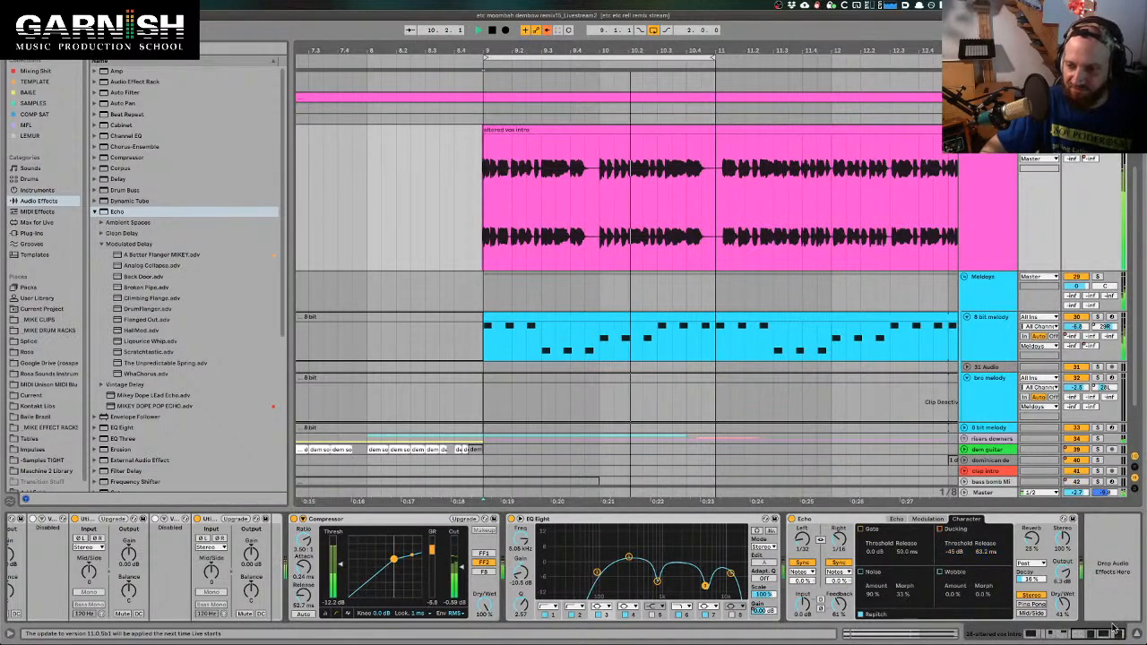
{"action": "left_click_drag", "start_coordinate": [1066, 610], "coordinate": [1066, 634]}
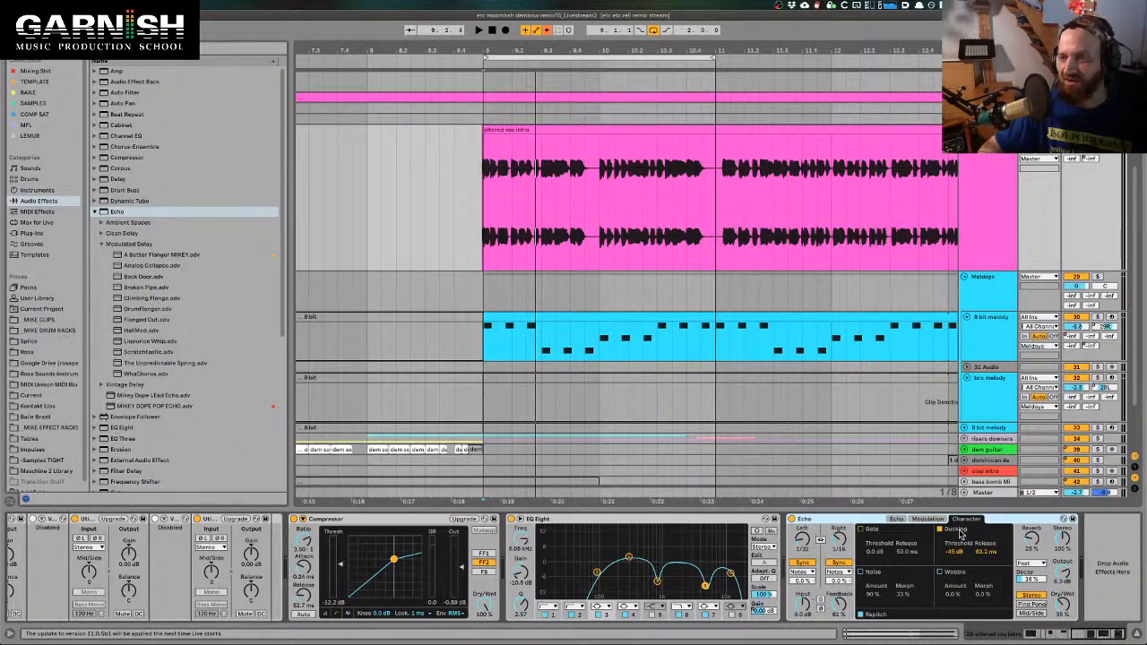
{"action": "left_click", "coordinate": [871, 532]}
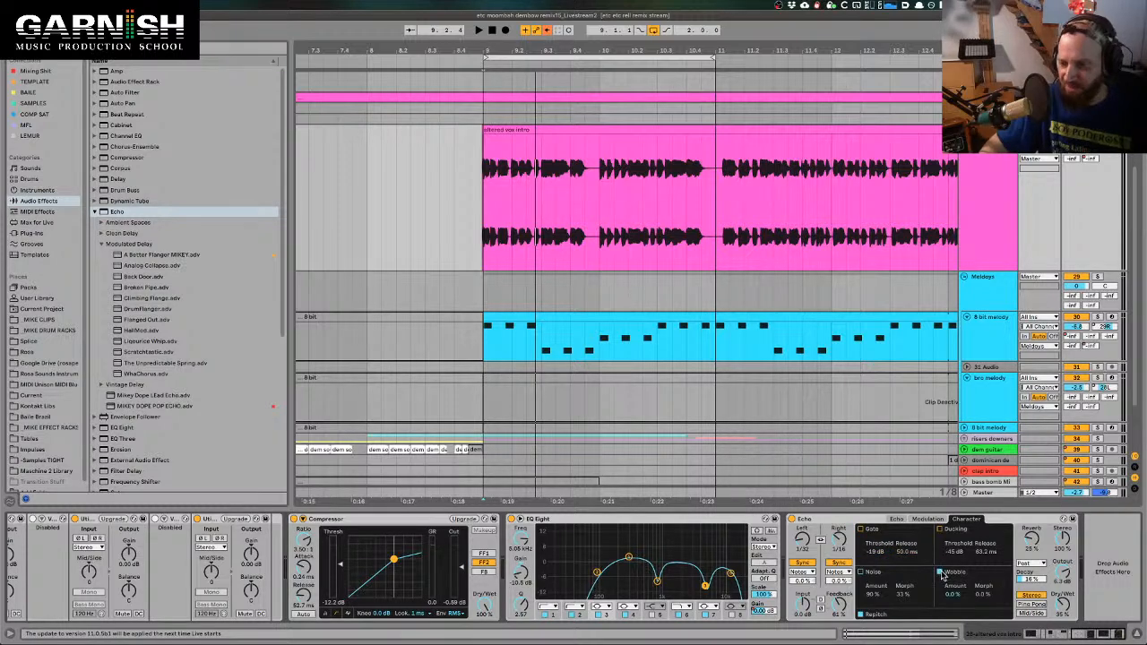
Enable Echo's Wobble, check the modulation settings, and set the wobble amount to 4.4% during playback
{"action": "left_click", "coordinate": [939, 572]}
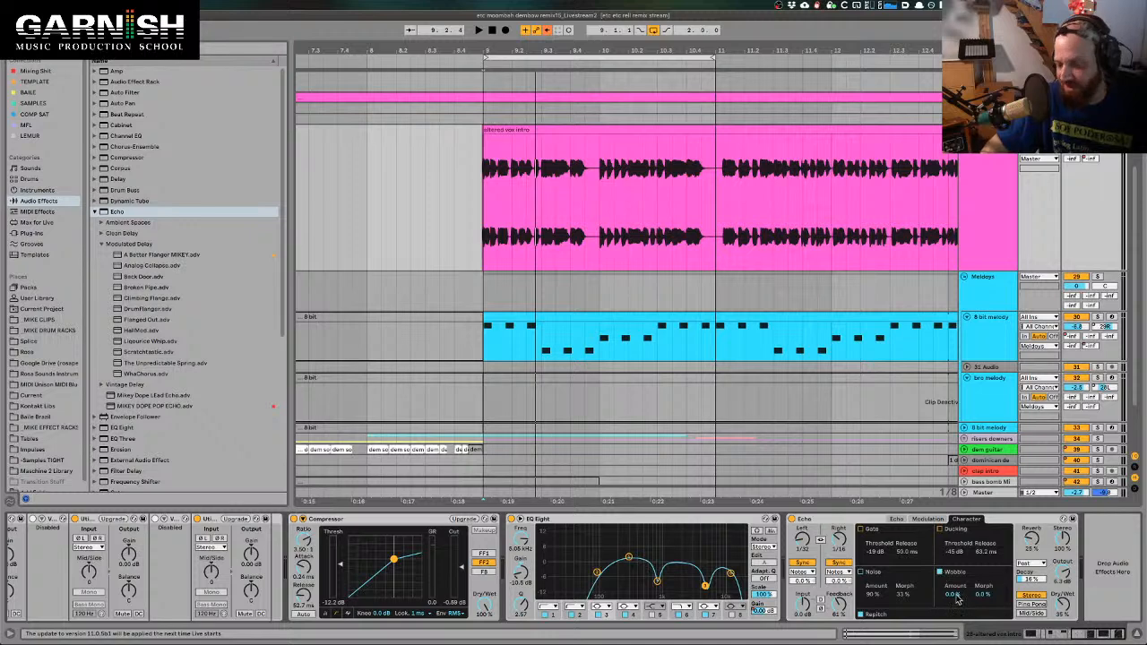
{"action": "left_click", "coordinate": [926, 520]}
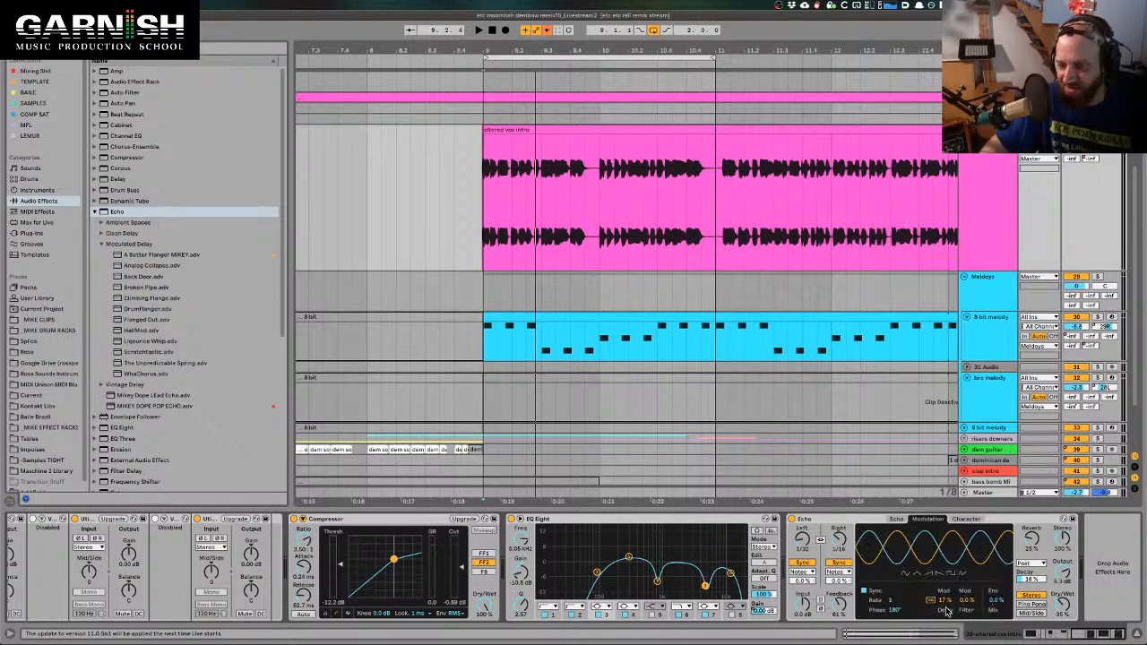
{"action": "left_click", "coordinate": [966, 519]}
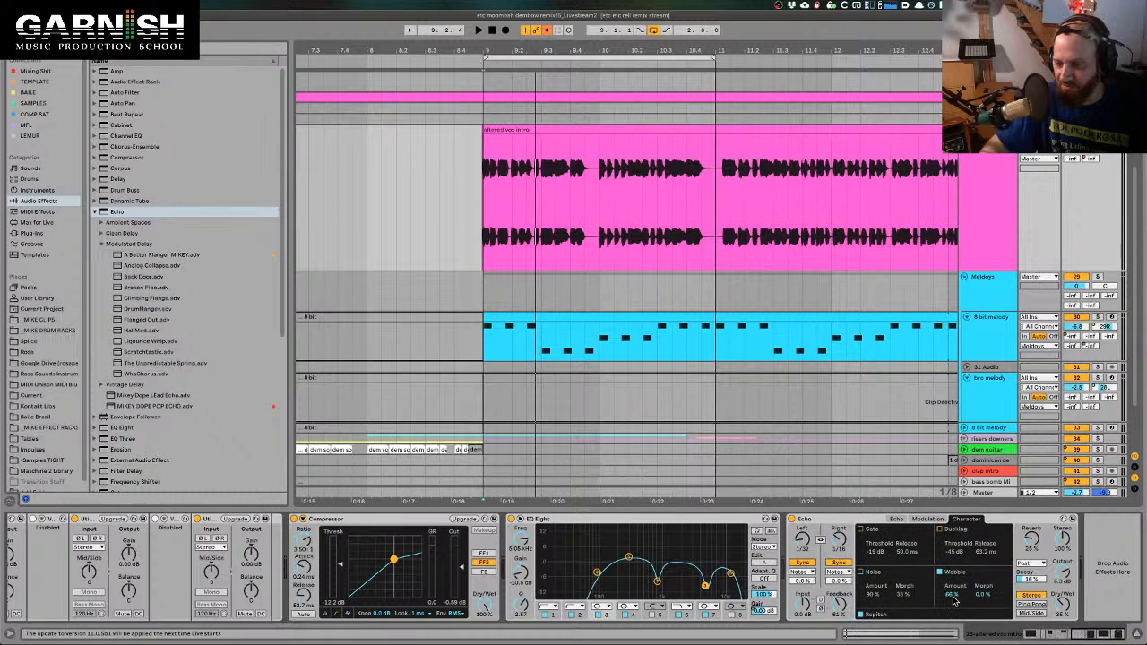
{"action": "key", "text": "space"}
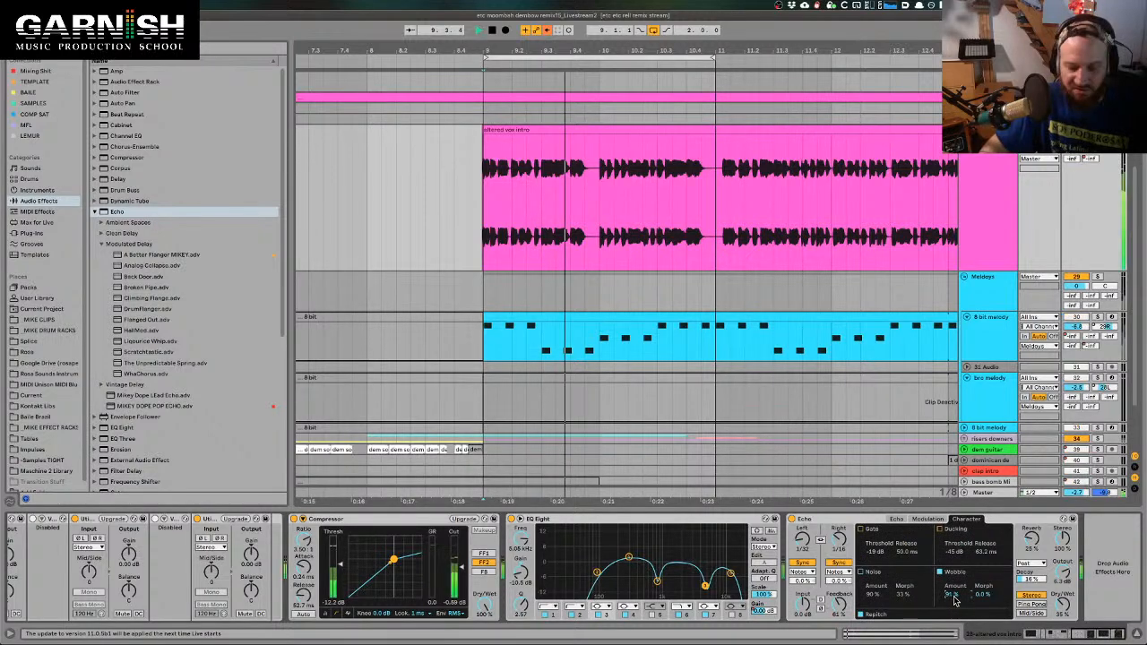
{"action": "left_click_drag", "start_coordinate": [955, 602], "coordinate": [984, 640]}
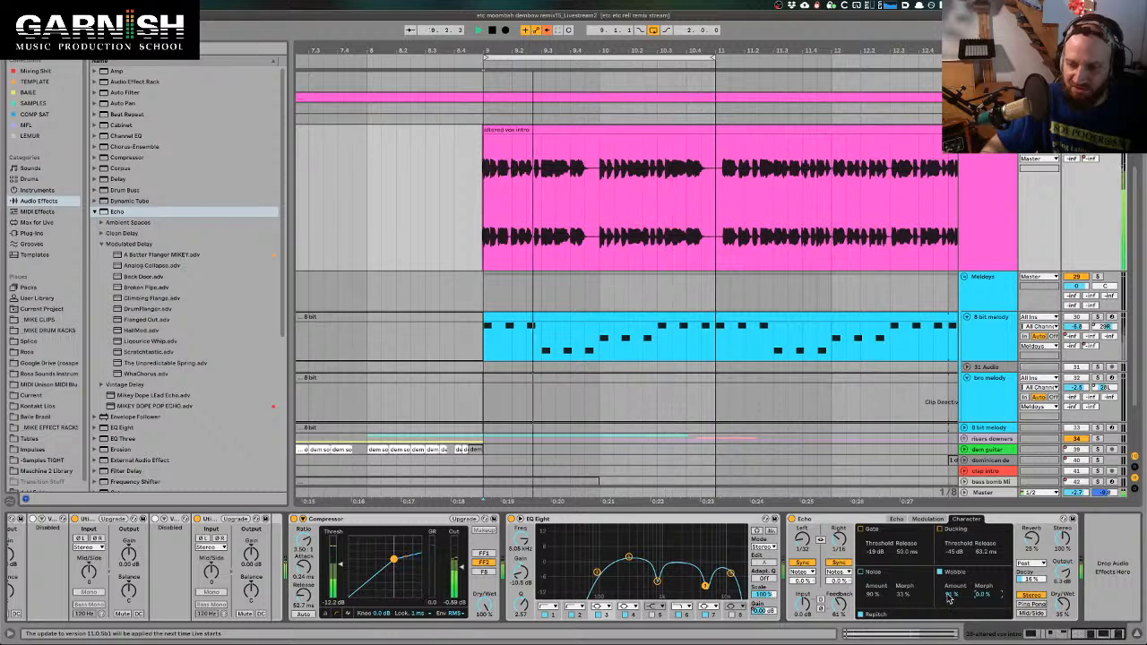
{"action": "left_click_drag", "start_coordinate": [949, 599], "coordinate": [950, 610]}
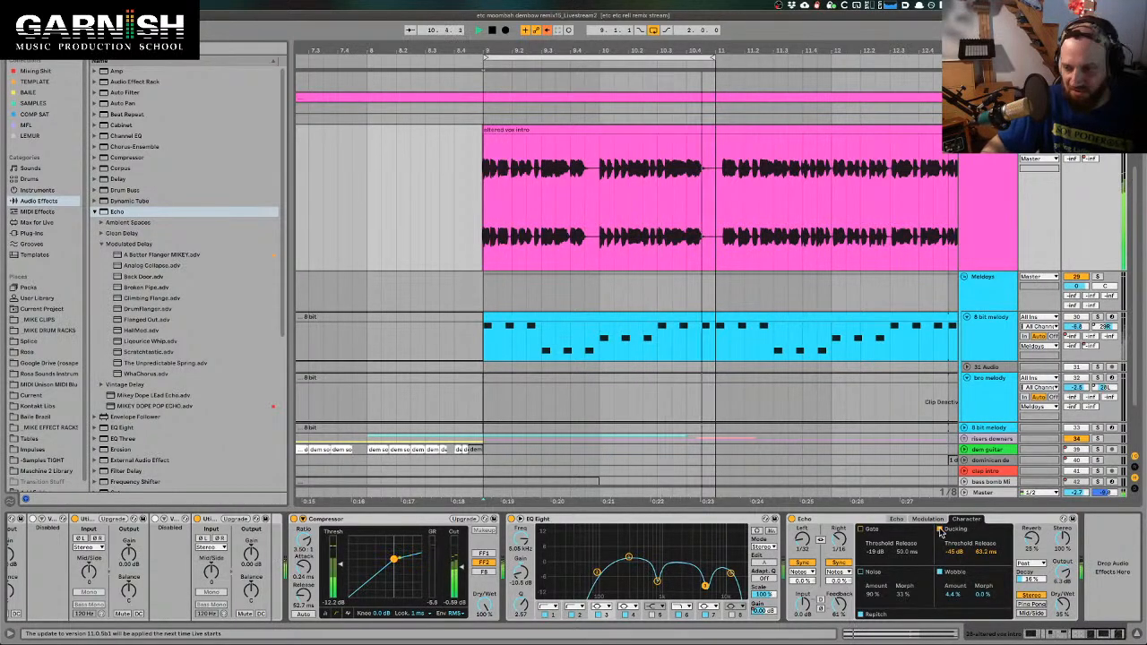
Raise the ducking threshold to -28 dB, and set Echo's dry/wet to 17%
{"action": "left_click_drag", "start_coordinate": [954, 552], "coordinate": [954, 532]}
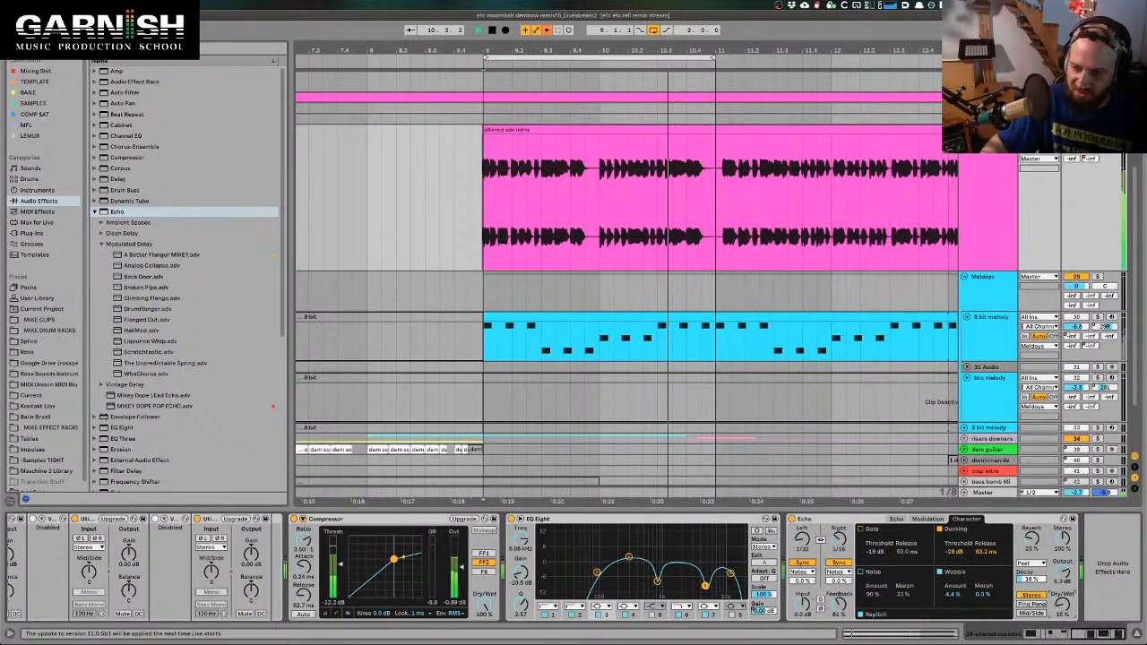
{"action": "left_click_drag", "start_coordinate": [1061, 603], "coordinate": [1062, 602]}
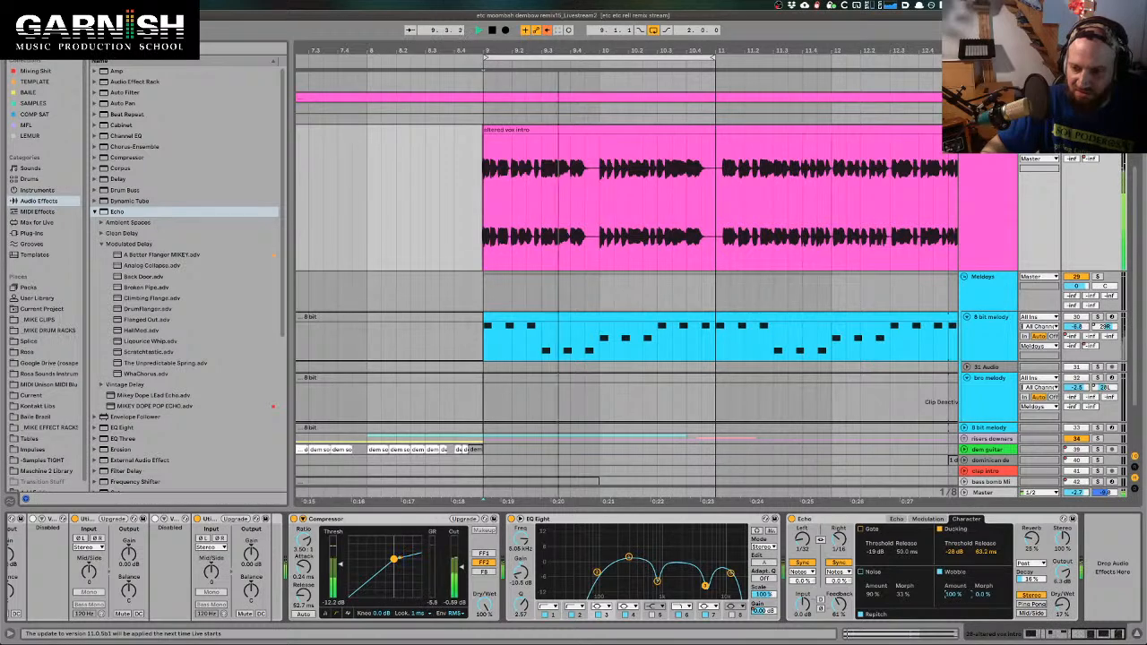
Audition the wobble amount at 100%, reduce it to 46%, and play the vocal loop again
{"action": "left_click_drag", "start_coordinate": [951, 598], "coordinate": [951, 510]}
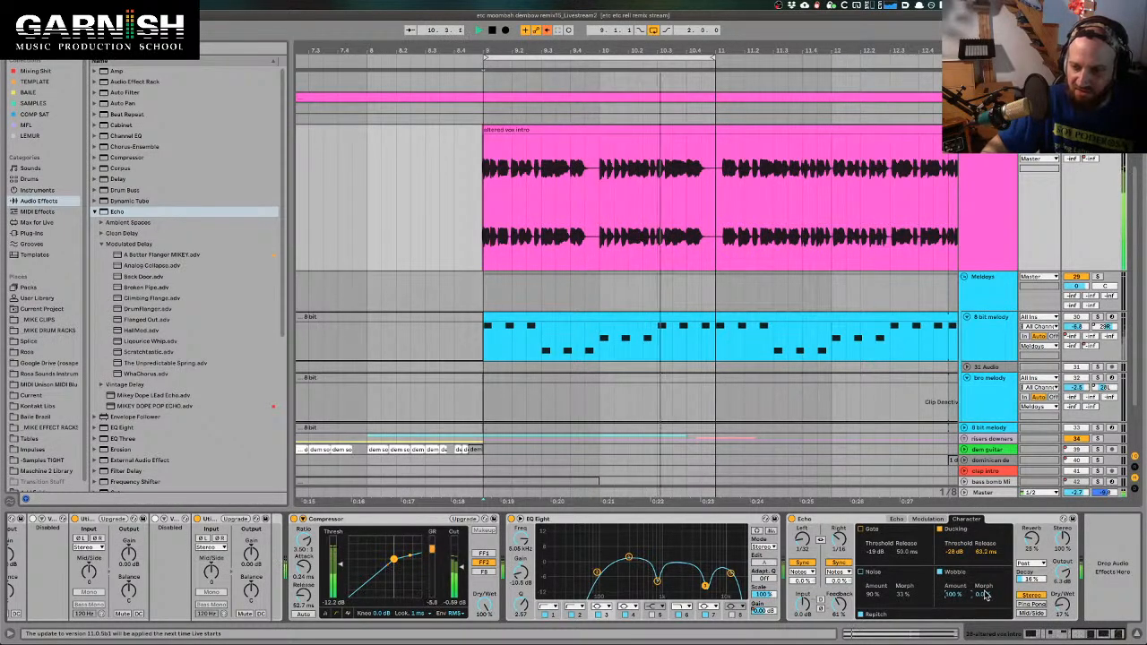
{"action": "left_click_drag", "start_coordinate": [983, 594], "coordinate": [953, 614]}
{"action": "key", "text": "space"}
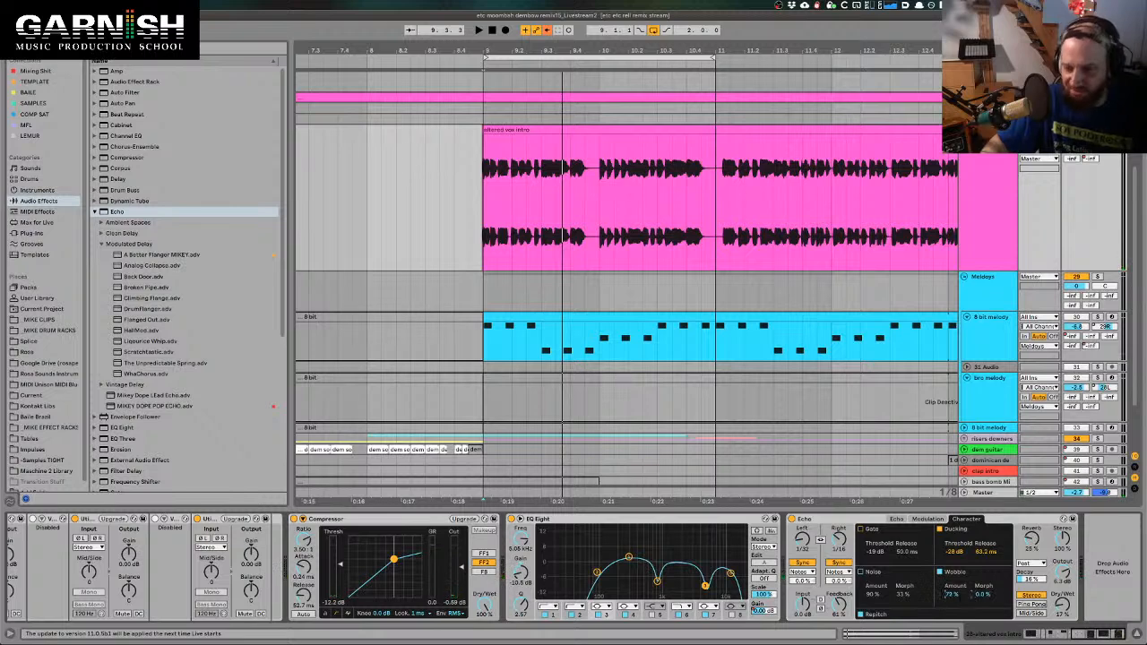
{"action": "key", "text": "space"}
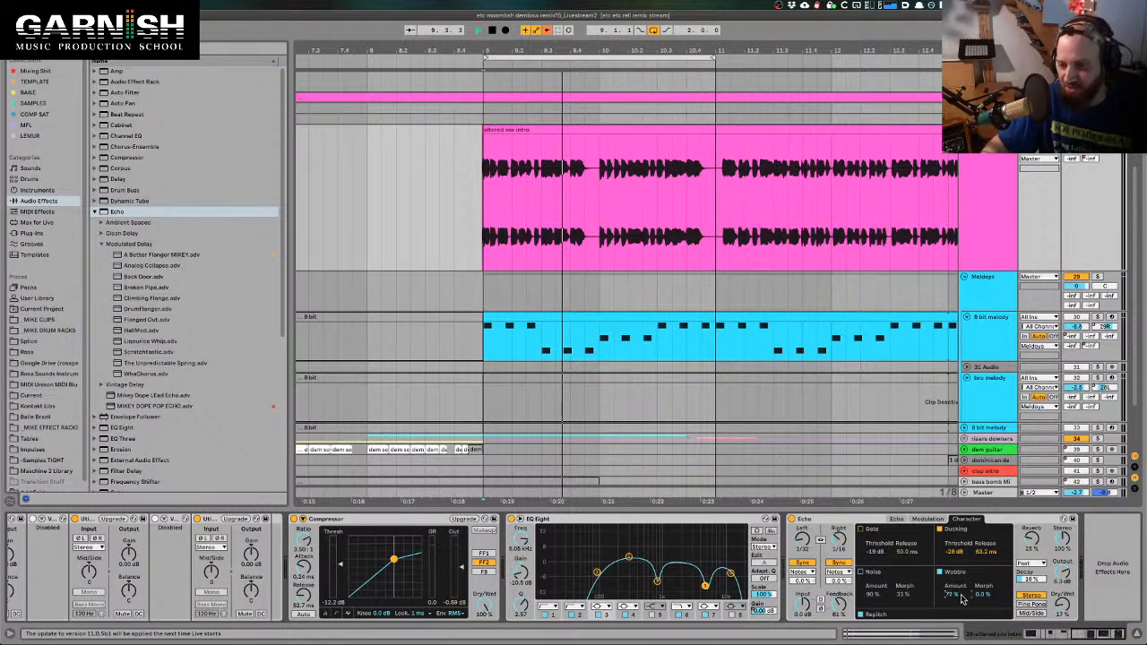
{"action": "left_click_drag", "start_coordinate": [952, 595], "coordinate": [952, 618]}
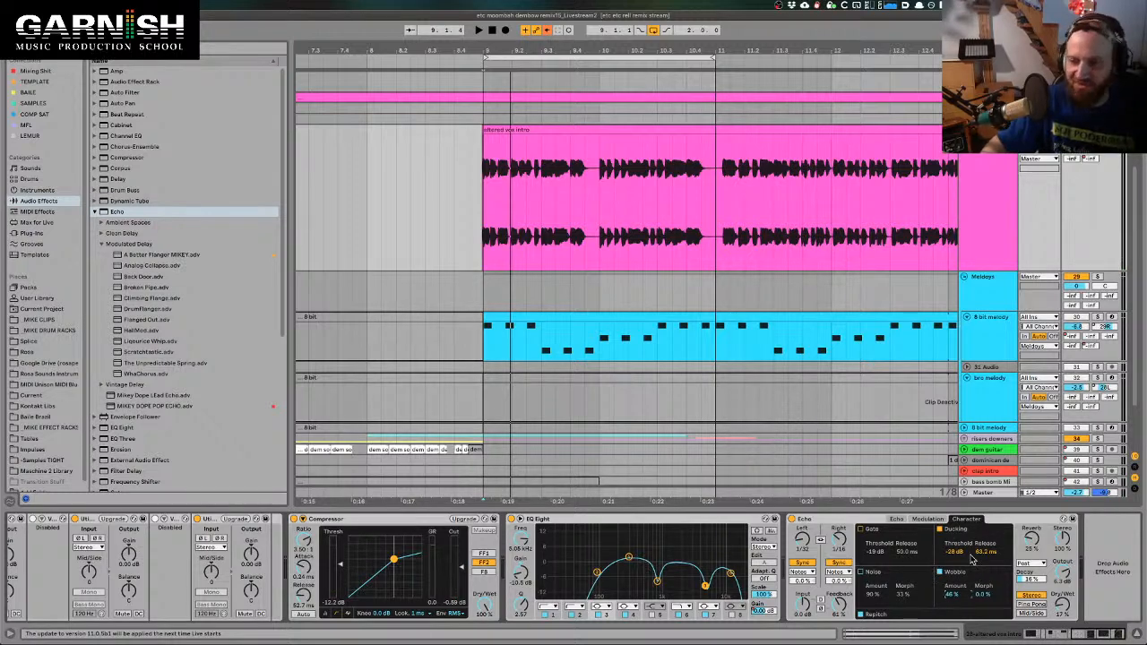
{"action": "key", "text": "space"}
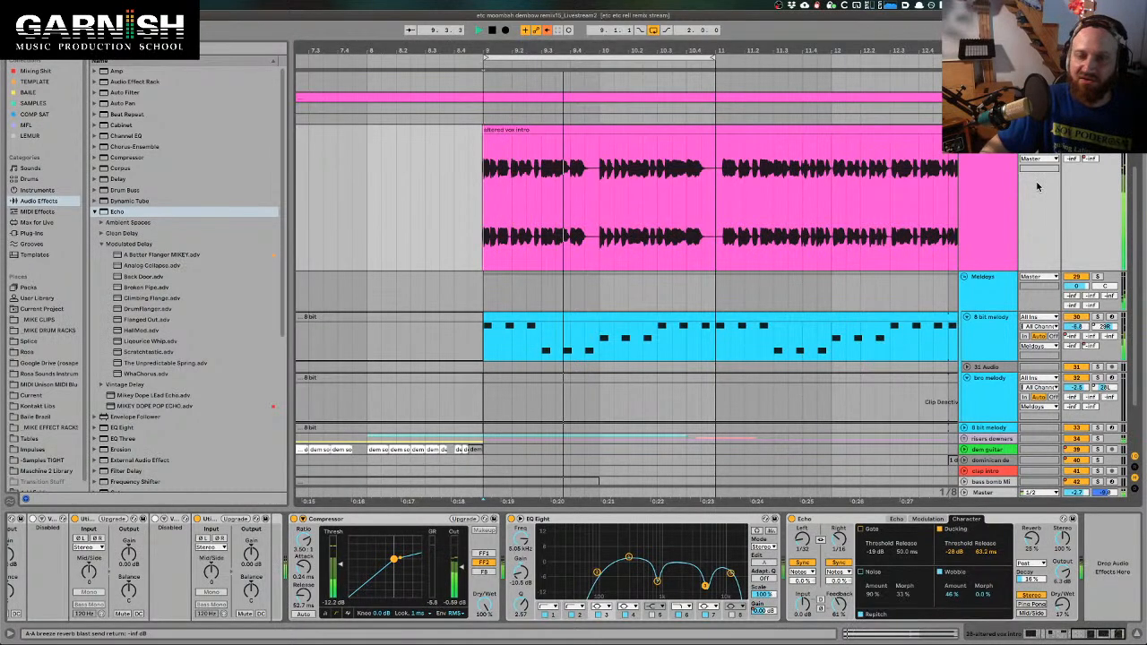
{"action": "key", "text": "space"}
Inspect the effect chains on the 8 bit melody and bro melody tracks, and return to the altered vox intro track
{"action": "left_click", "coordinate": [988, 326]}
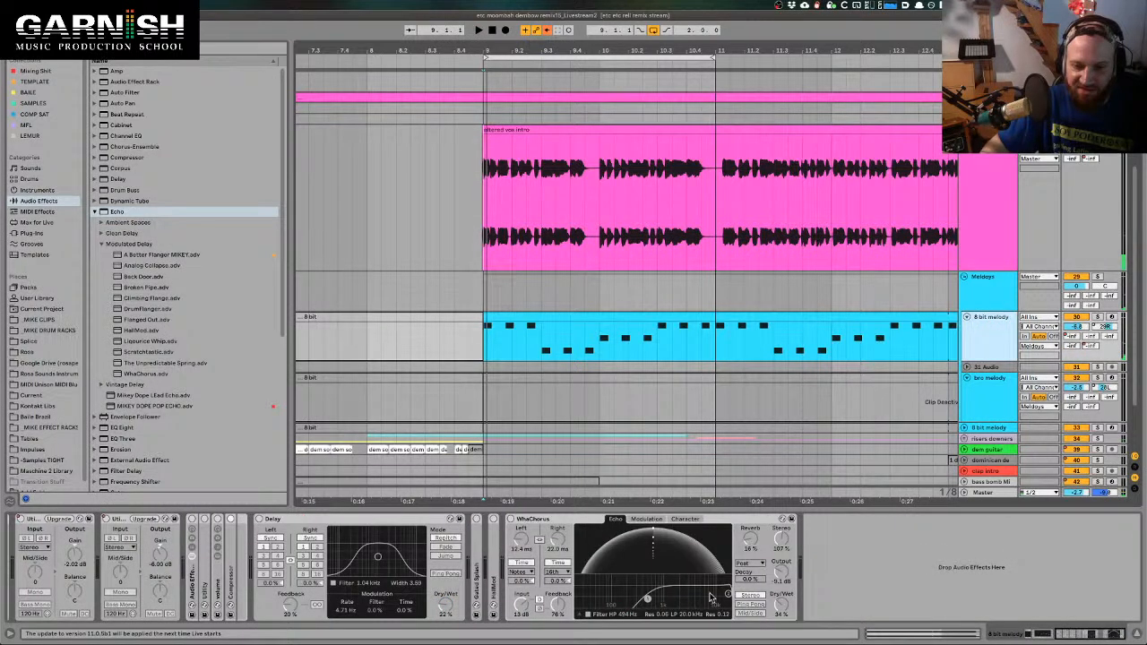
{"action": "left_click", "coordinate": [993, 387]}
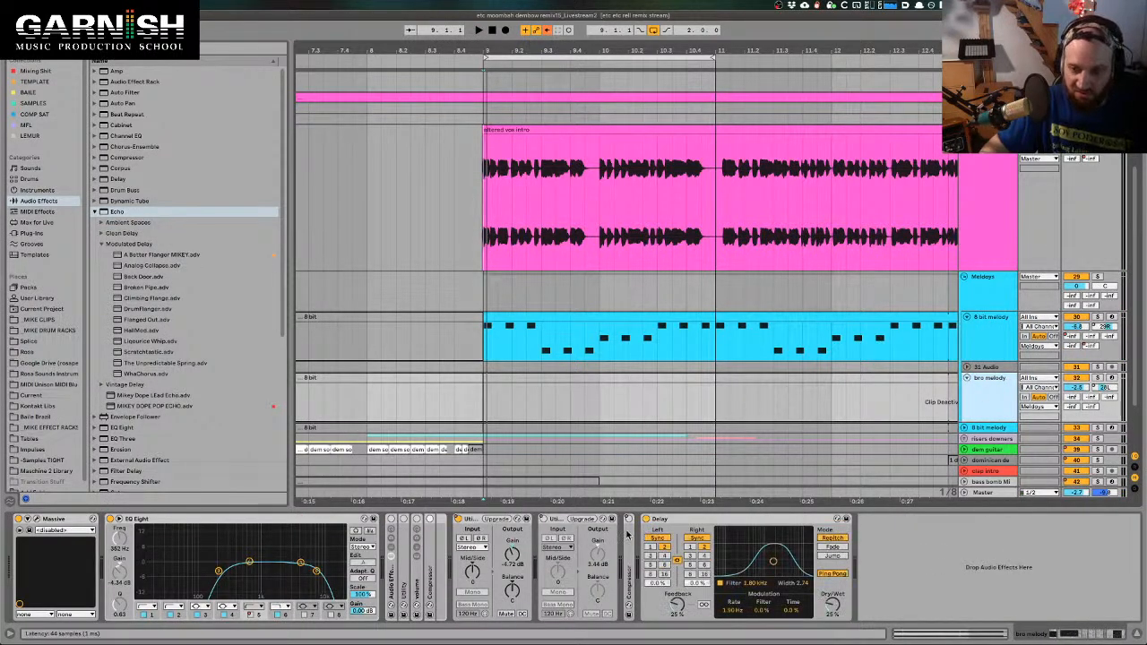
{"action": "key", "text": "space"}
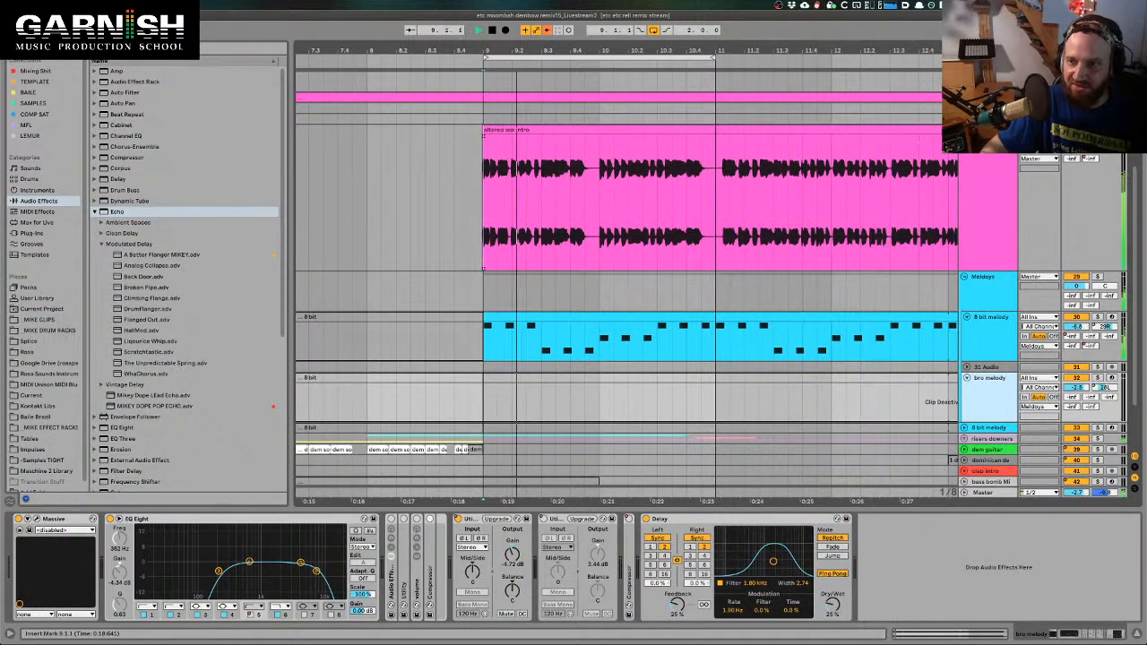
{"action": "left_click", "coordinate": [929, 142]}
{"action": "key", "text": "space"}
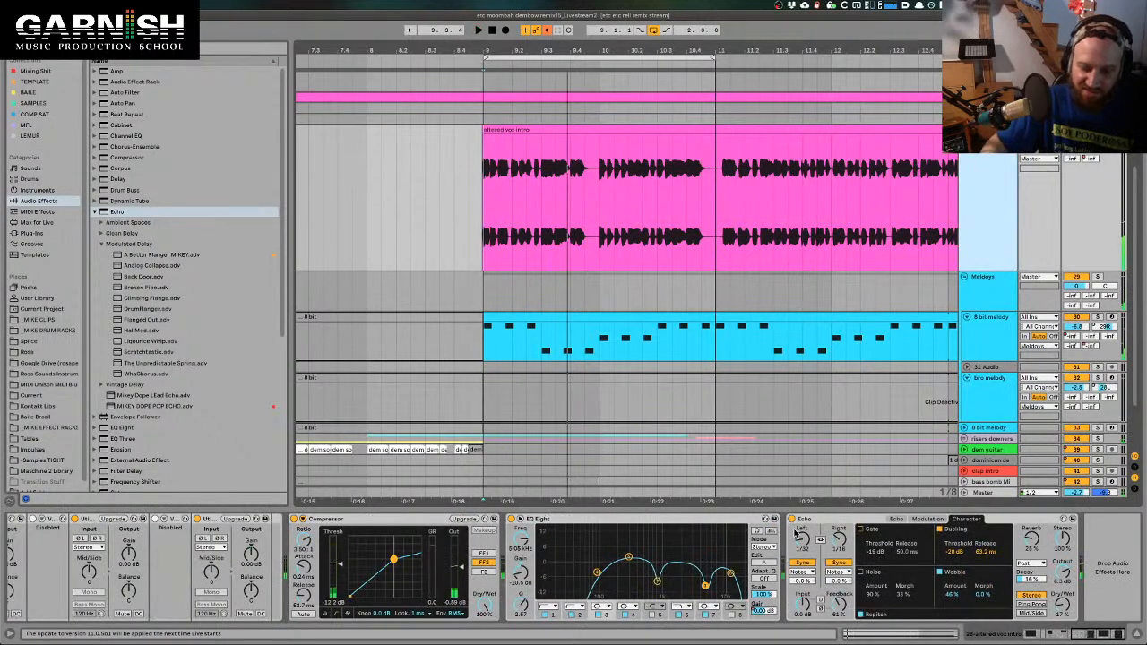
Map the Q key to the on/off switch of the vocal track's Echo
{"action": "key", "text": "ctrl+k"}
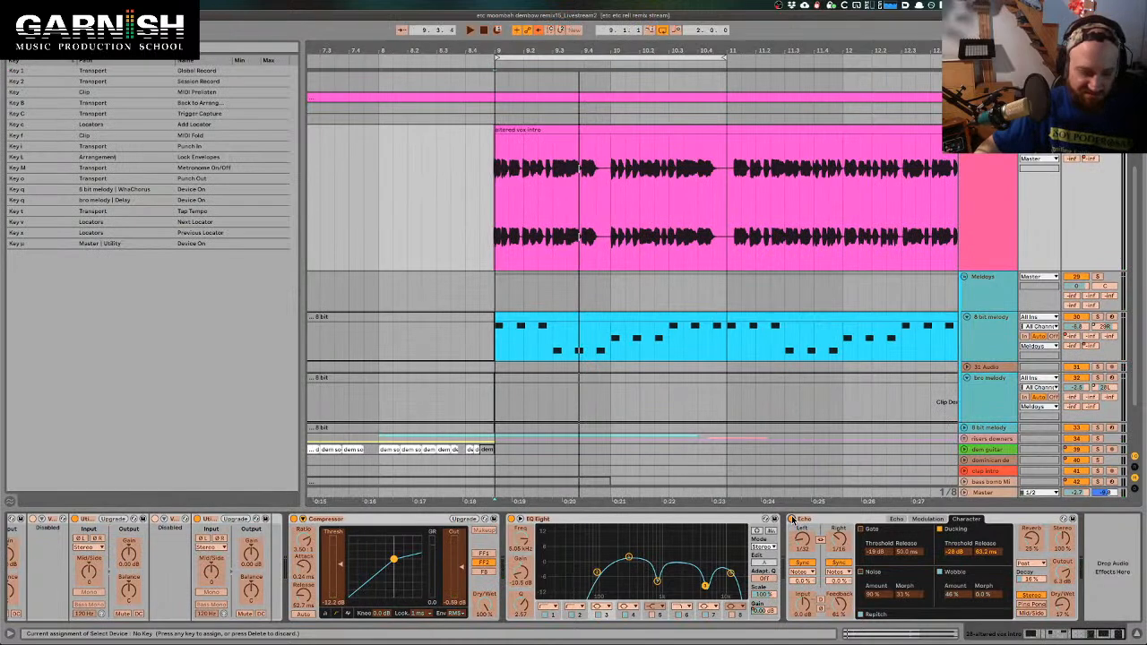
{"action": "key", "text": "q"}
{"action": "key", "text": "ctrl+k"}
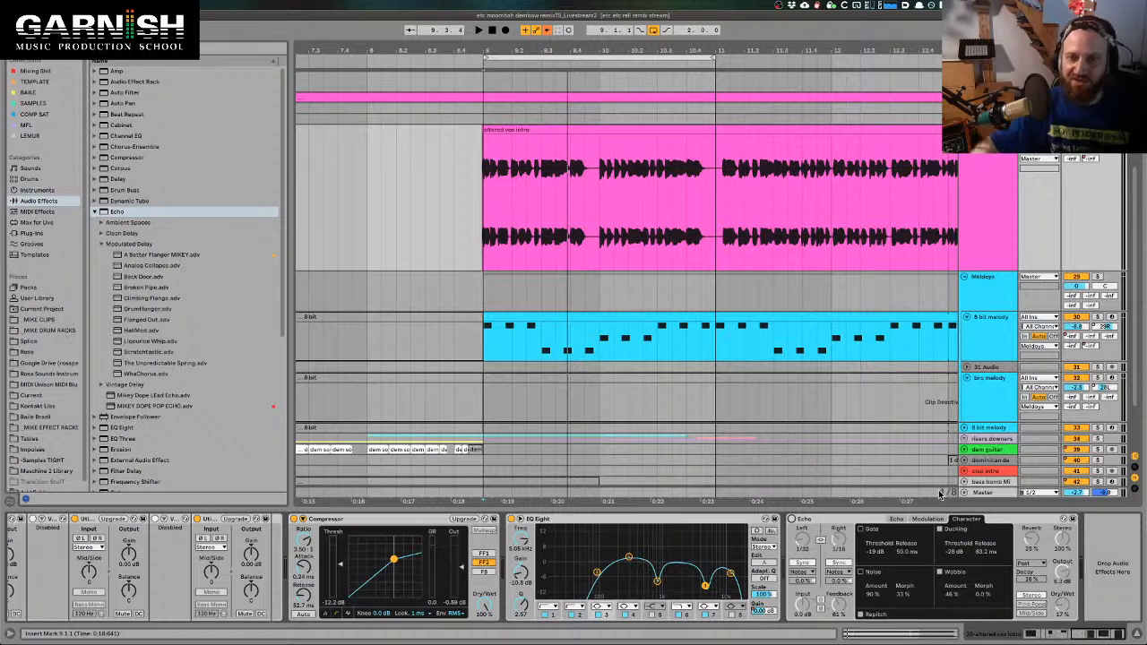
Check the WhaChorus device on the 8 bit melody track, and return to the vocal track's effects
{"action": "left_click", "coordinate": [484, 236]}
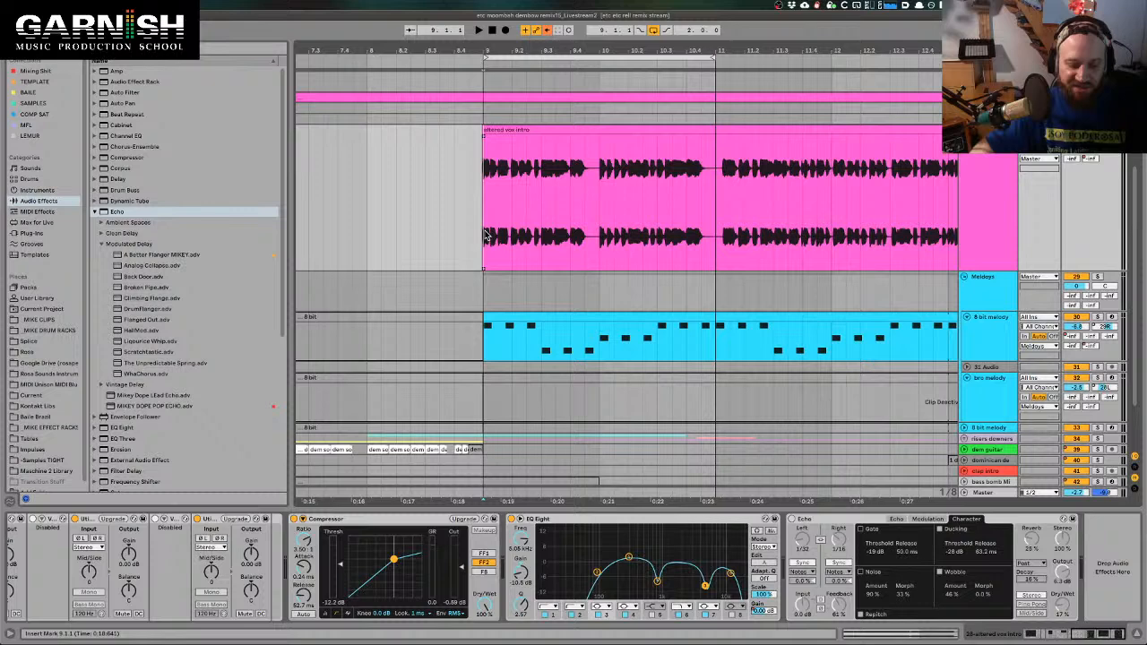
{"action": "left_click", "coordinate": [989, 324]}
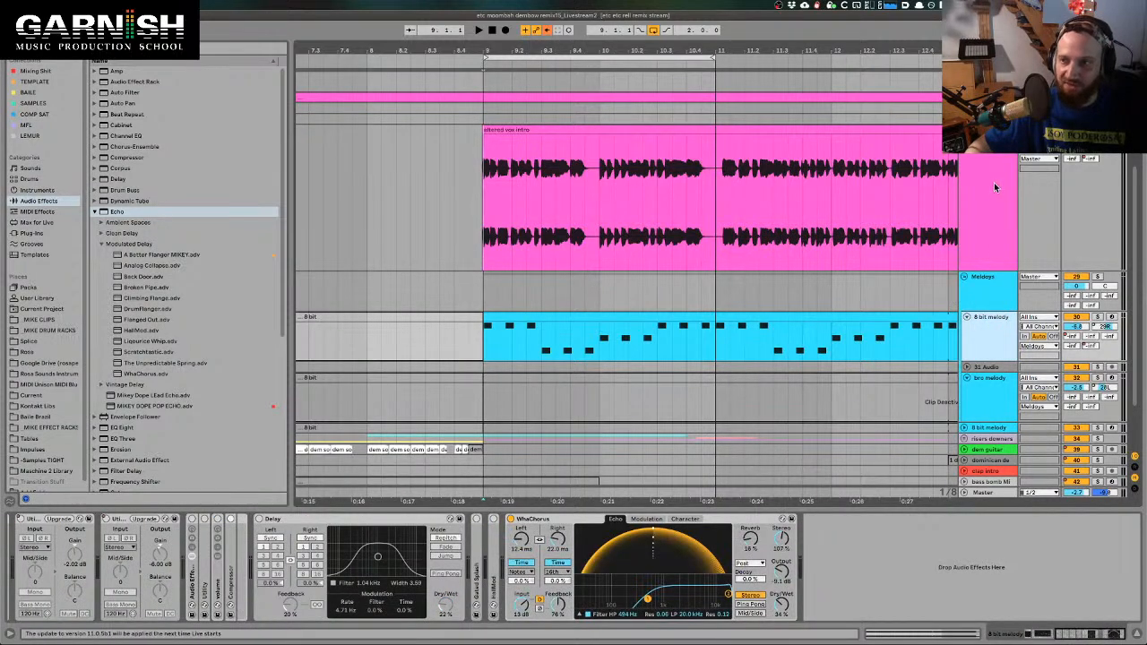
{"action": "left_click", "coordinate": [995, 187]}
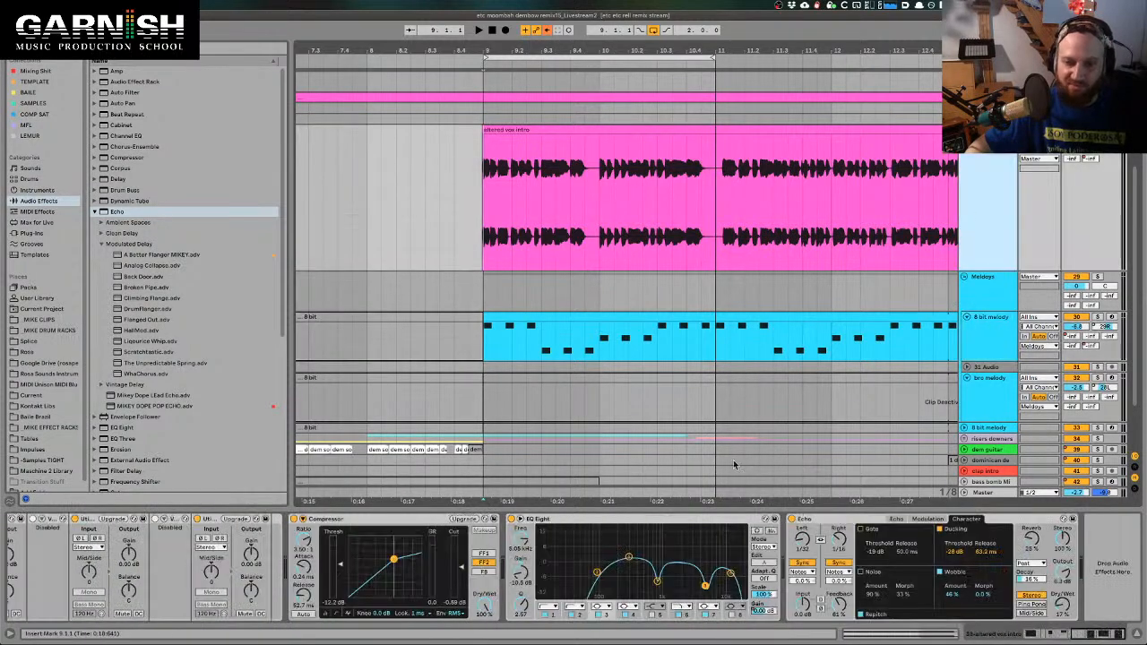
Play the arrangement from 9.1.1 and compare it with the mapped effects switched on and off
{"action": "left_click", "coordinate": [484, 260]}
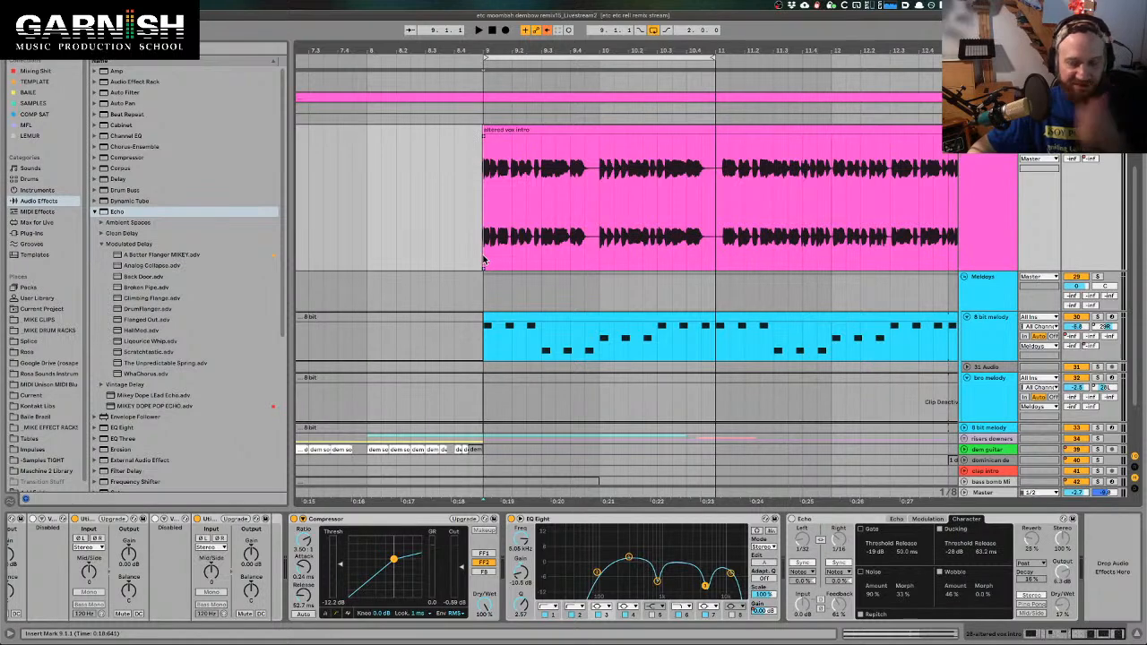
{"action": "key", "text": "space"}
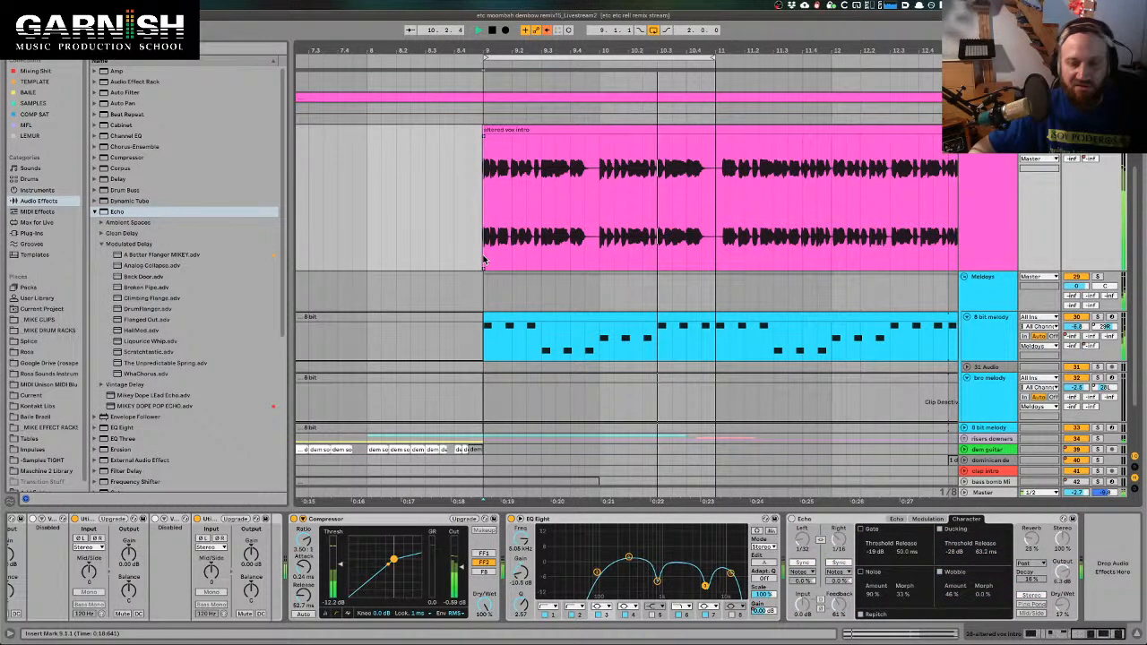
{"action": "key", "text": "space"}
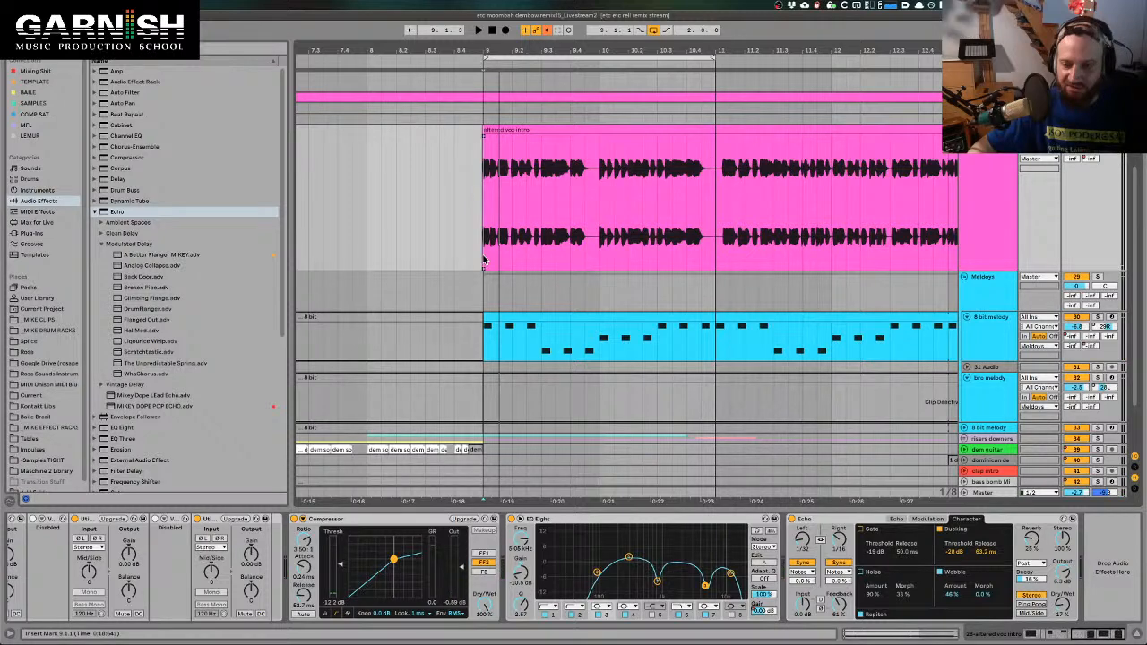
{"action": "key", "text": "space"}
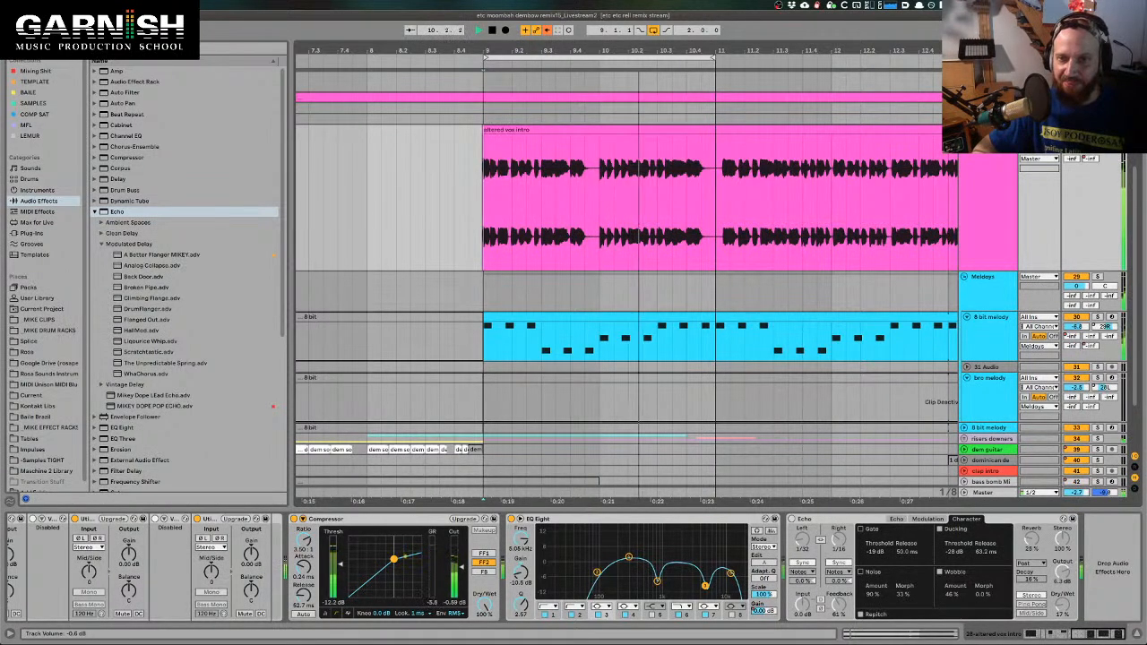
{"action": "key", "text": "space"}
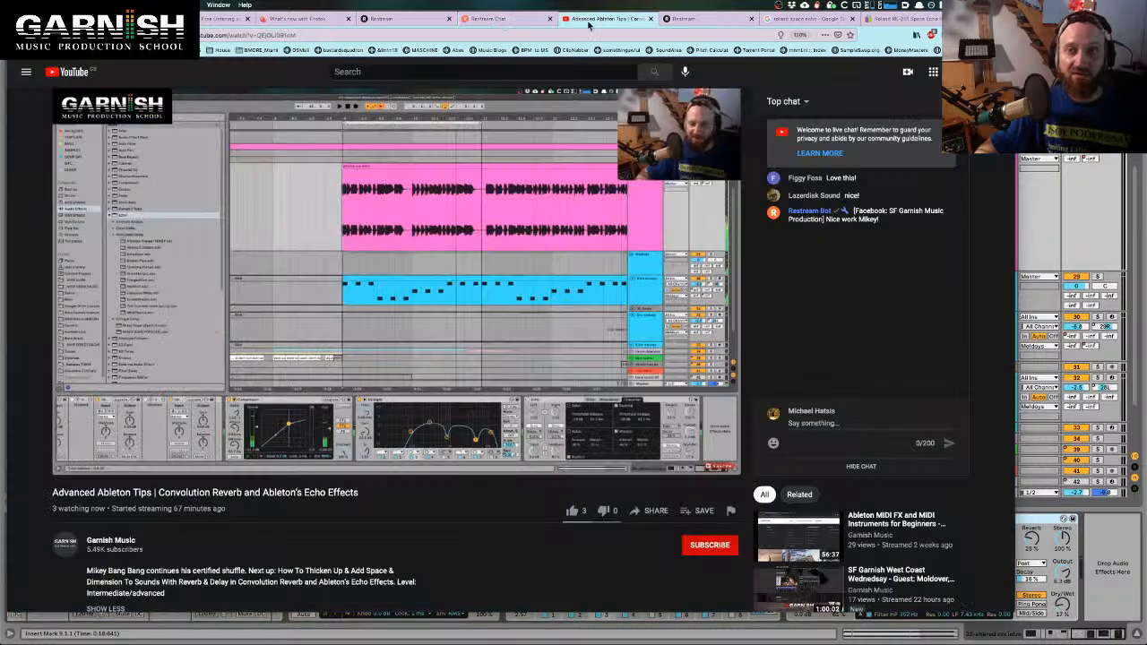
Switch from the YouTube livestream page back to Ableton Live, and show the overview of all open windows
{"action": "key", "text": "ctrl+Up"}
{"action": "left_click", "coordinate": [571, 160]}
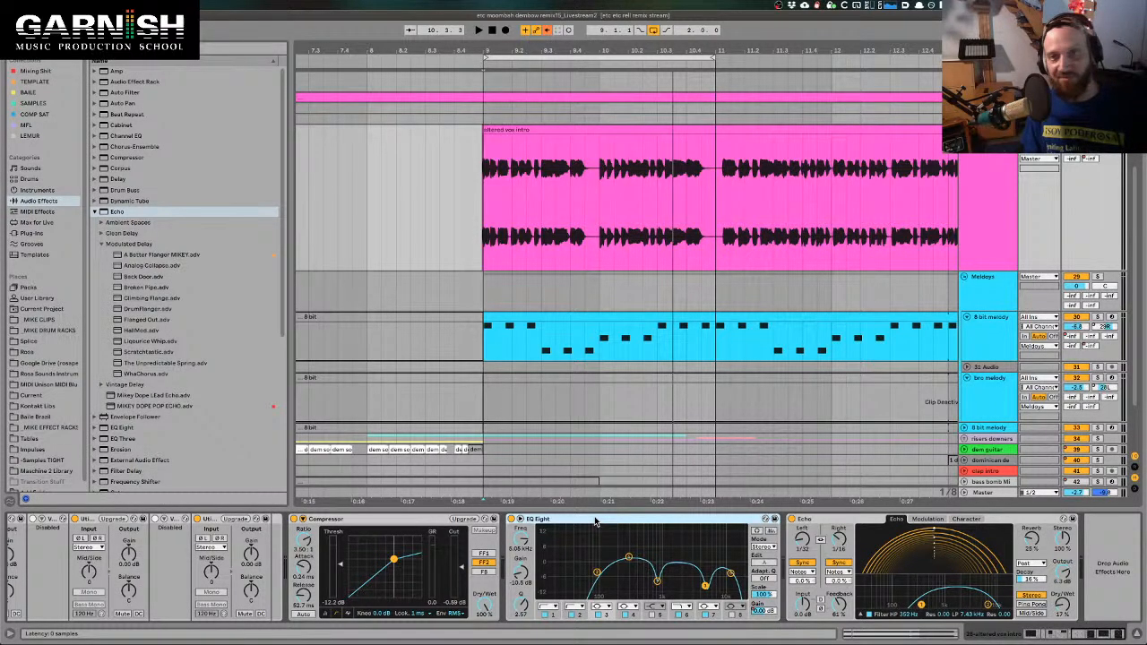
{"action": "key", "text": "ctrl+Up"}
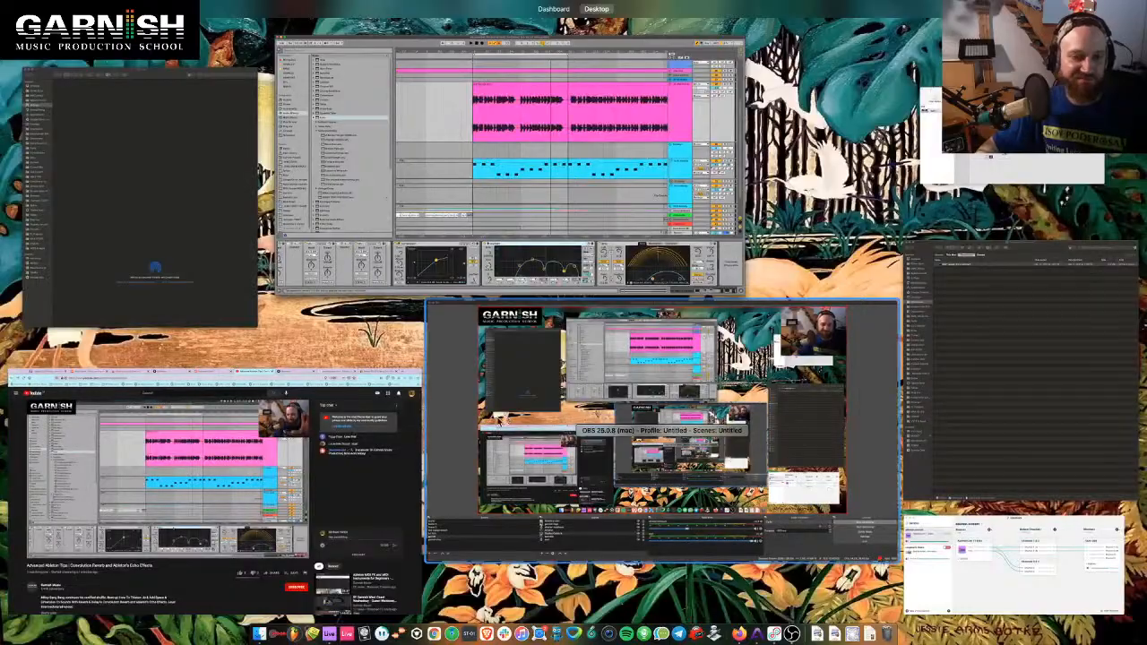